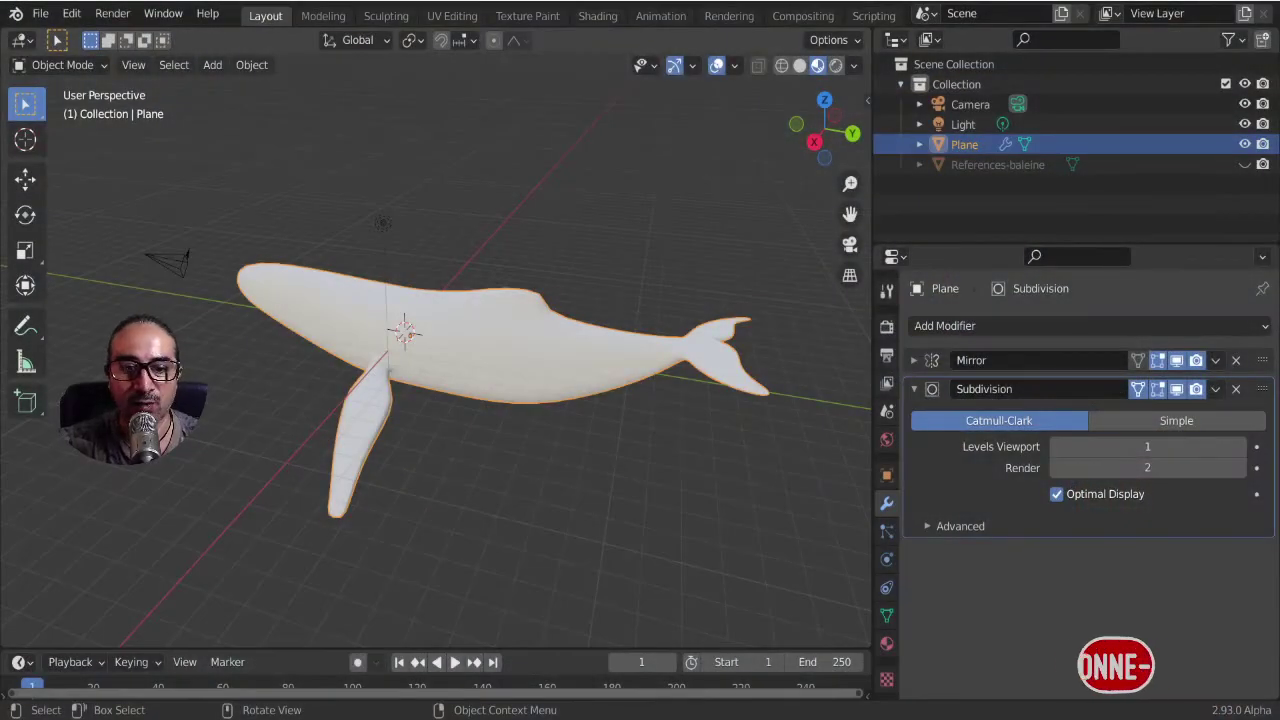
- Rename the Plane object to baleine-LOW and duplicate it with Shift+D
mouse_move(521, 413)
middle_mouse_down()
mouse_move(575, 418)
mouse_move(598, 296)
middle_mouse_up()
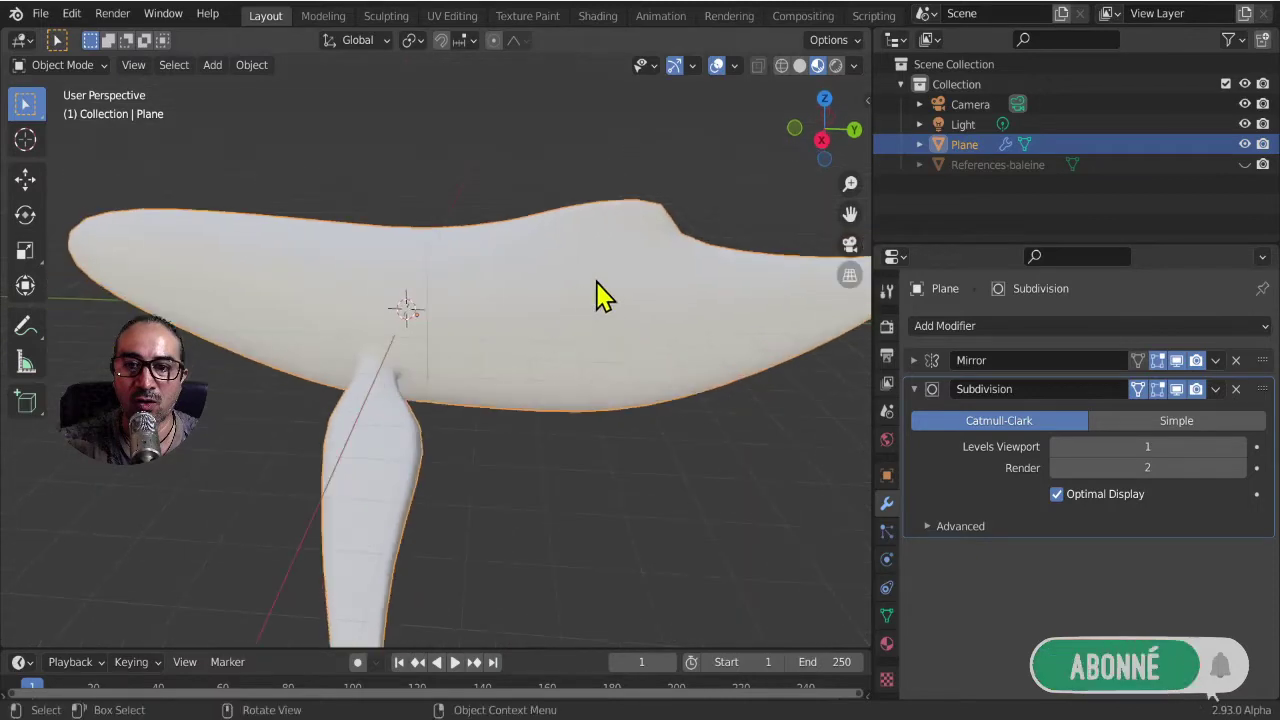
mouse_move(512, 364)
middle_mouse_down()
mouse_move(537, 423)
mouse_move(494, 466)
mouse_move(471, 394)
mouse_move(491, 443)
middle_mouse_up()
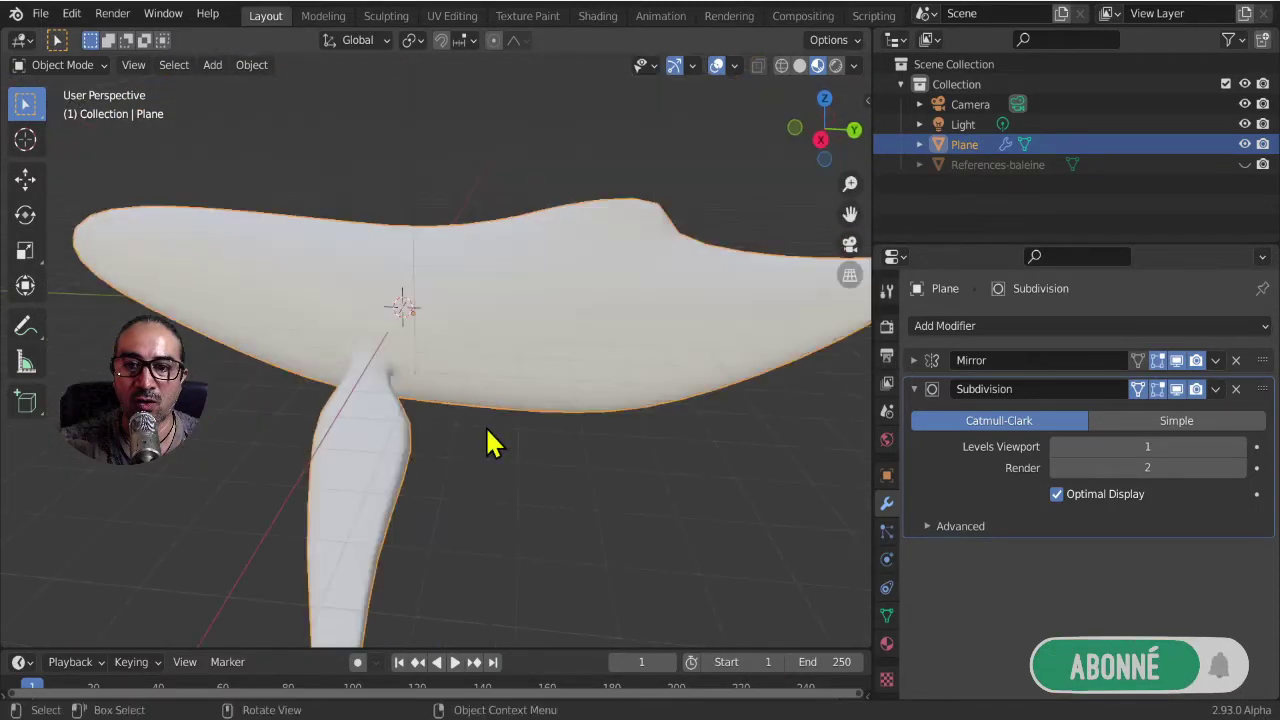
scroll(510, 375, "down", 2)
middle_click_drag(510, 375, 486, 451, "shift")
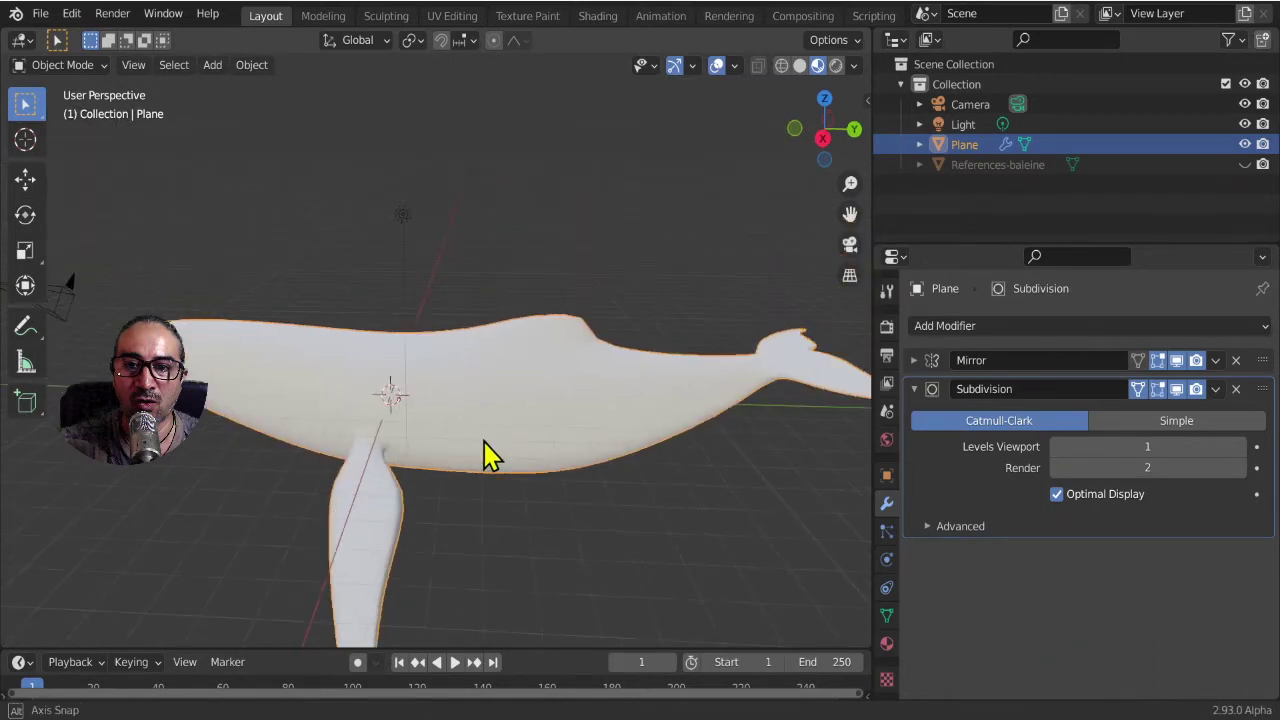
double_click(998, 146)
type("baleine-LO")
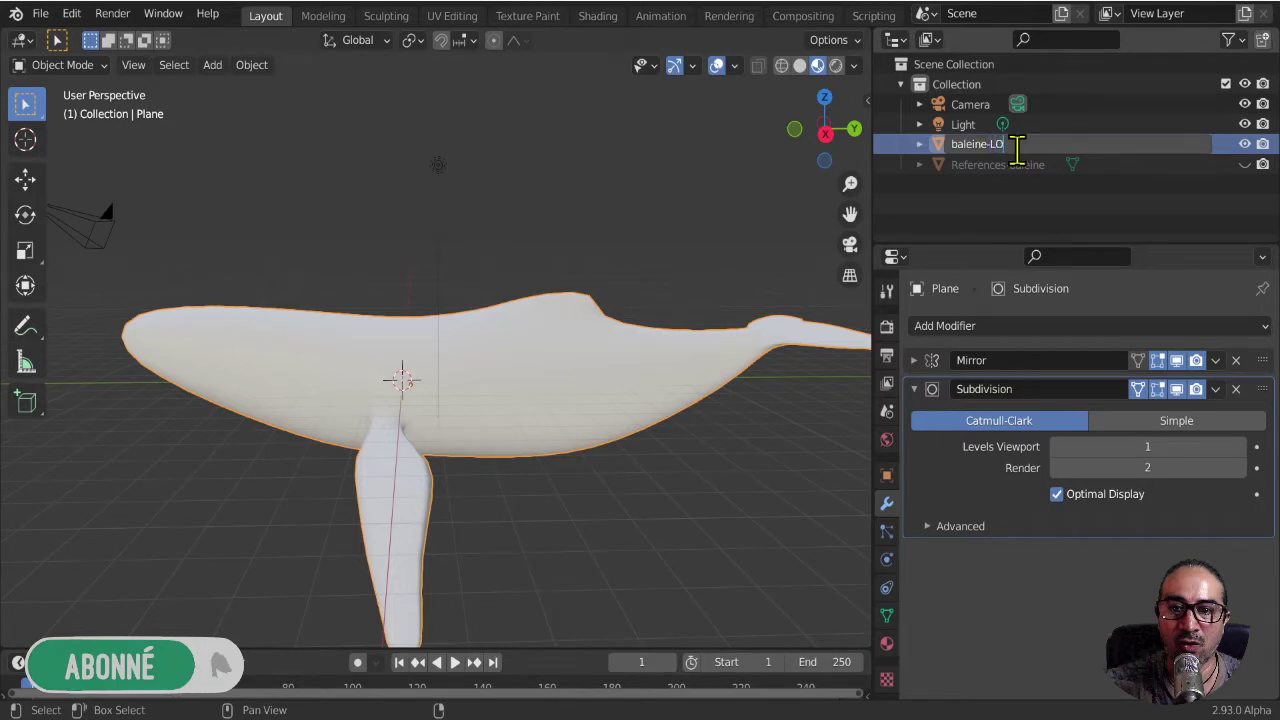
type("W")
key("Return")
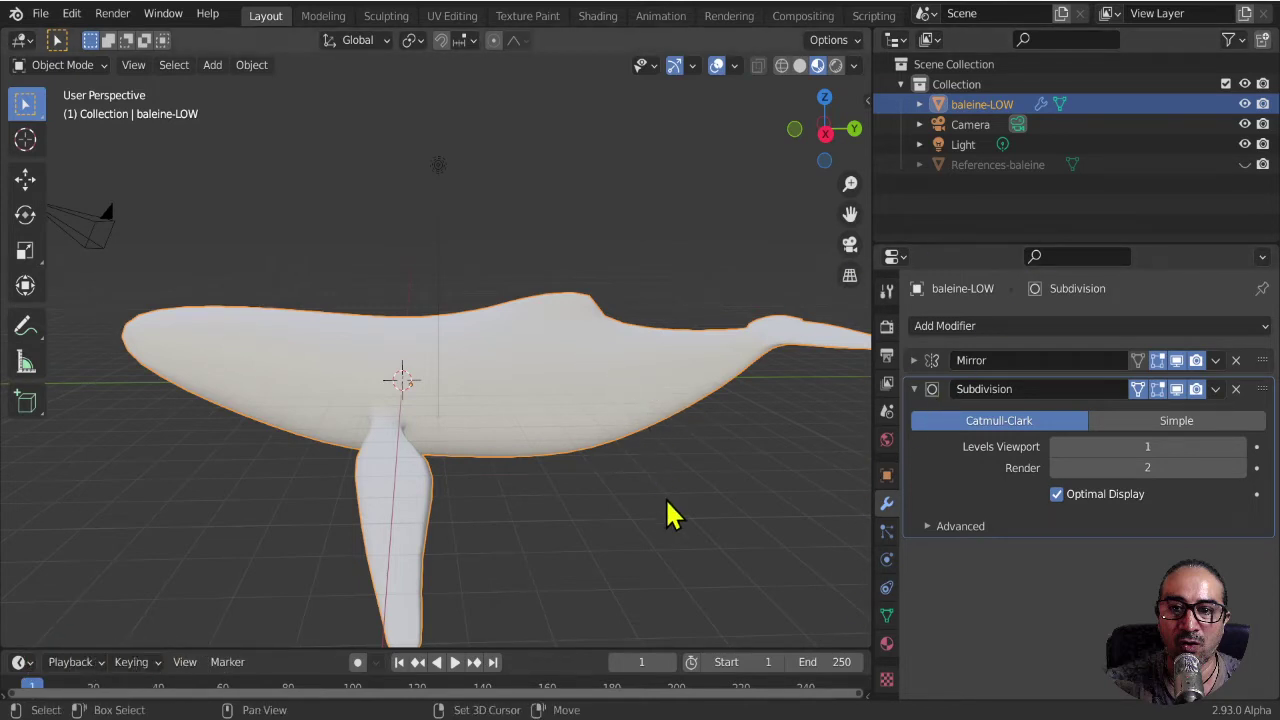
key("shift+d")
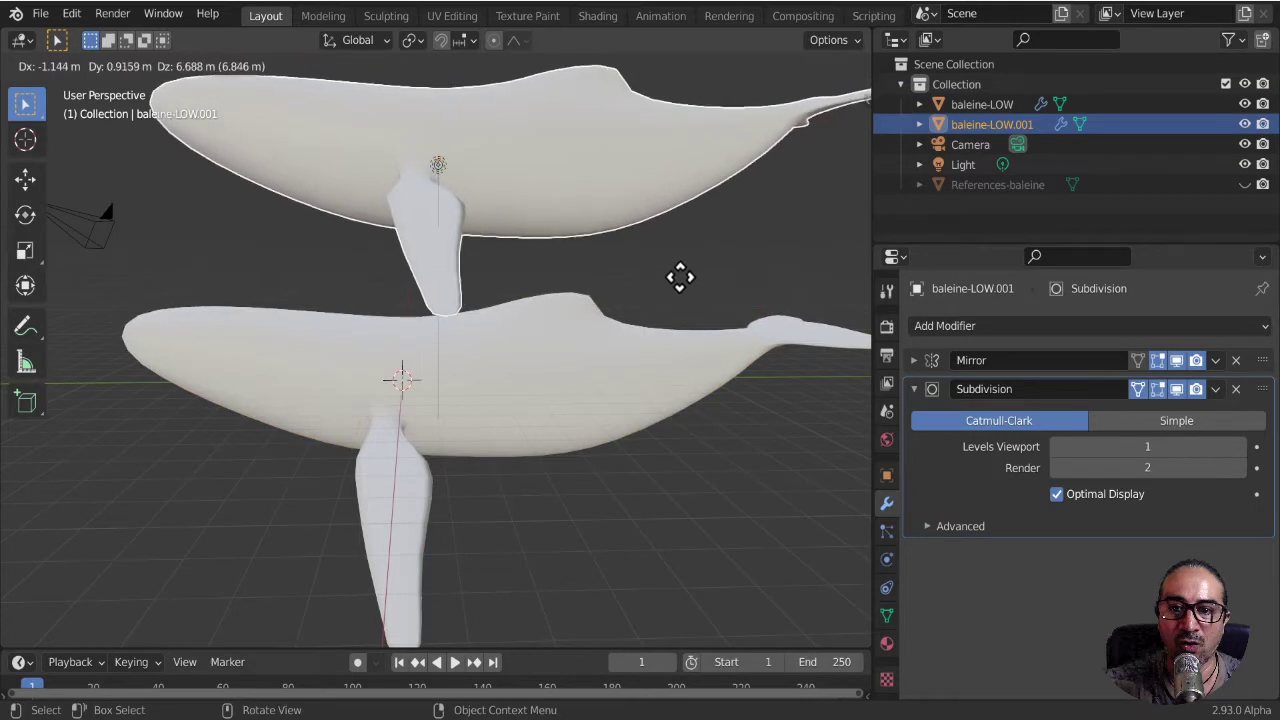
- Cancel the copy's move so it stays in place, rename it Baleine-HIG, and deselect it
right_click(682, 280)
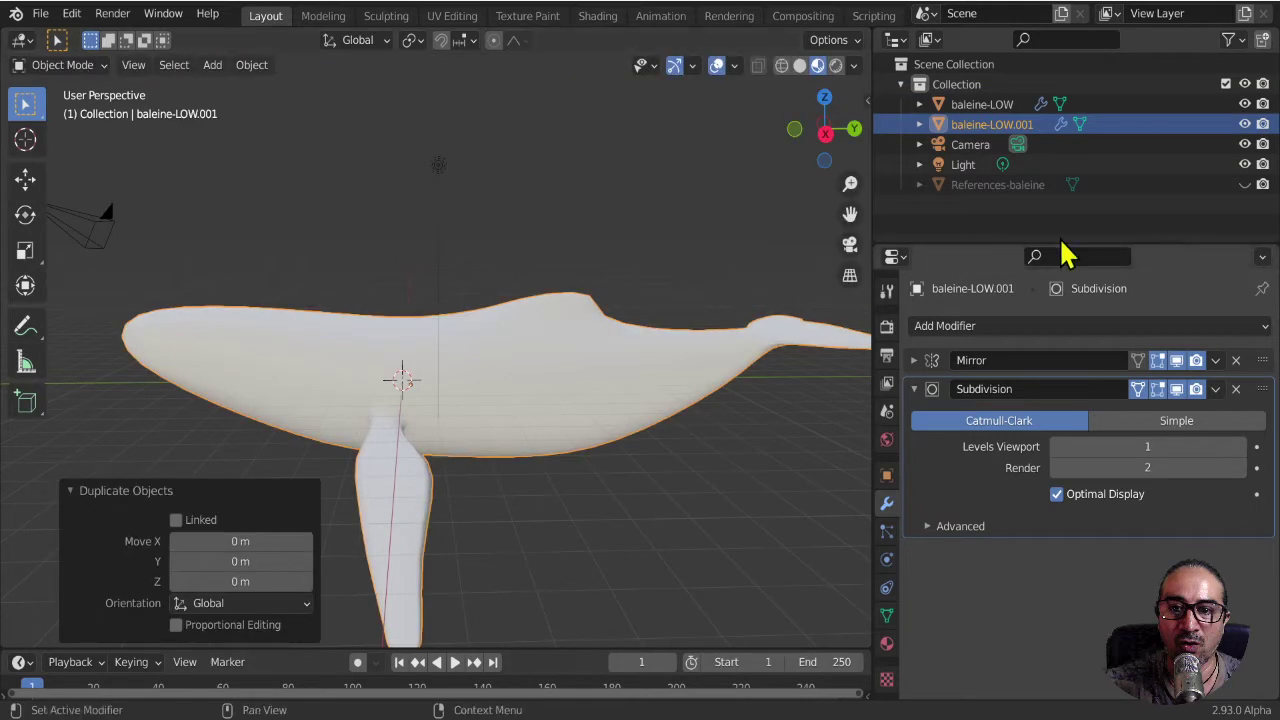
double_click(997, 126)
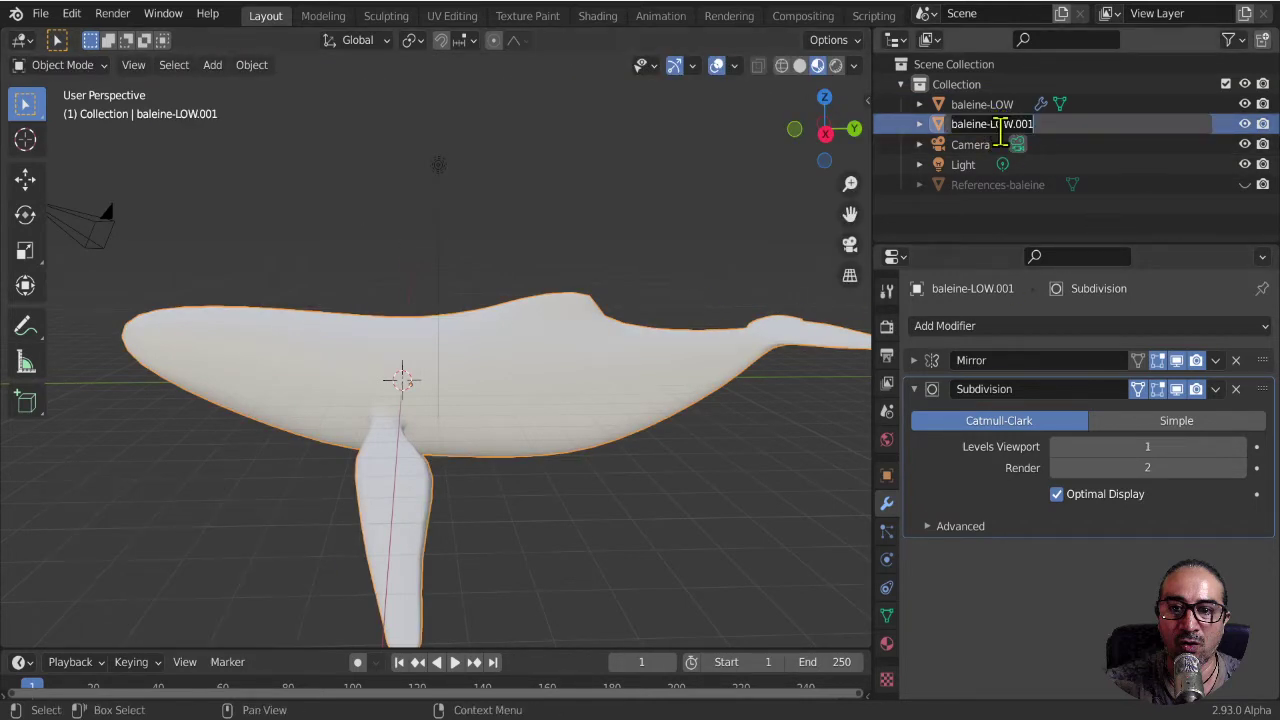
type("Baleine-HIG")
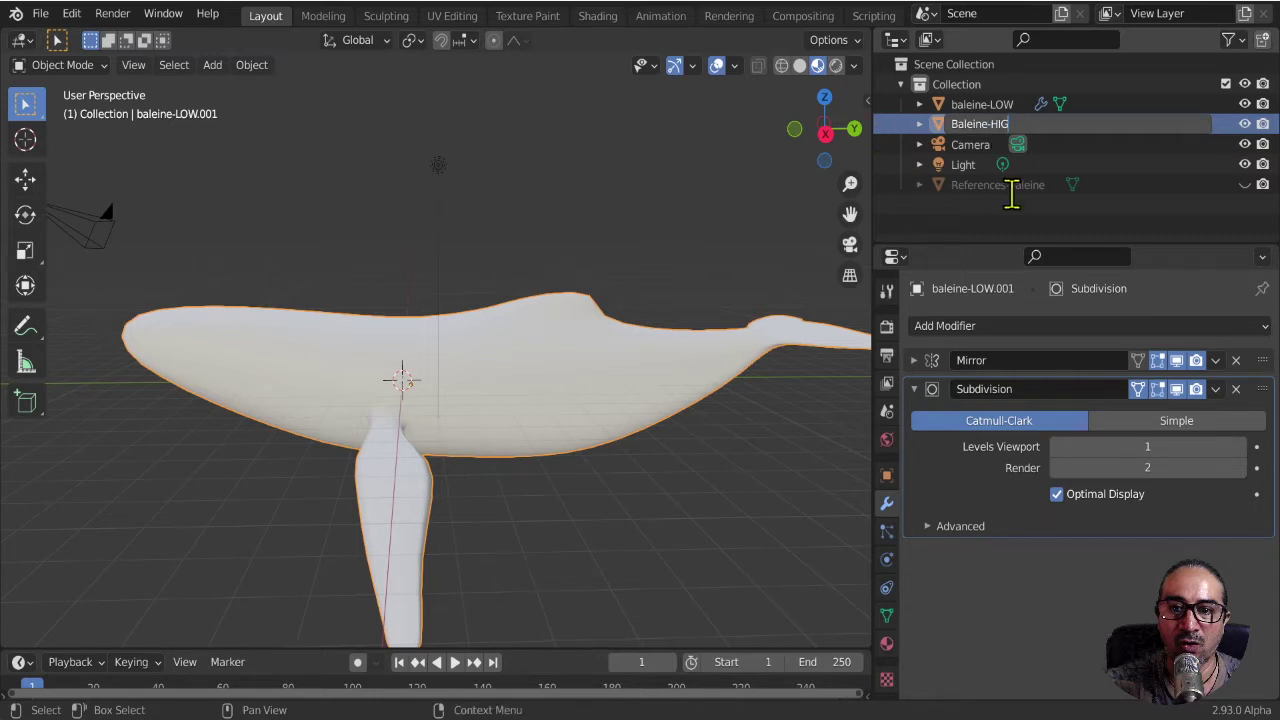
key("Return")
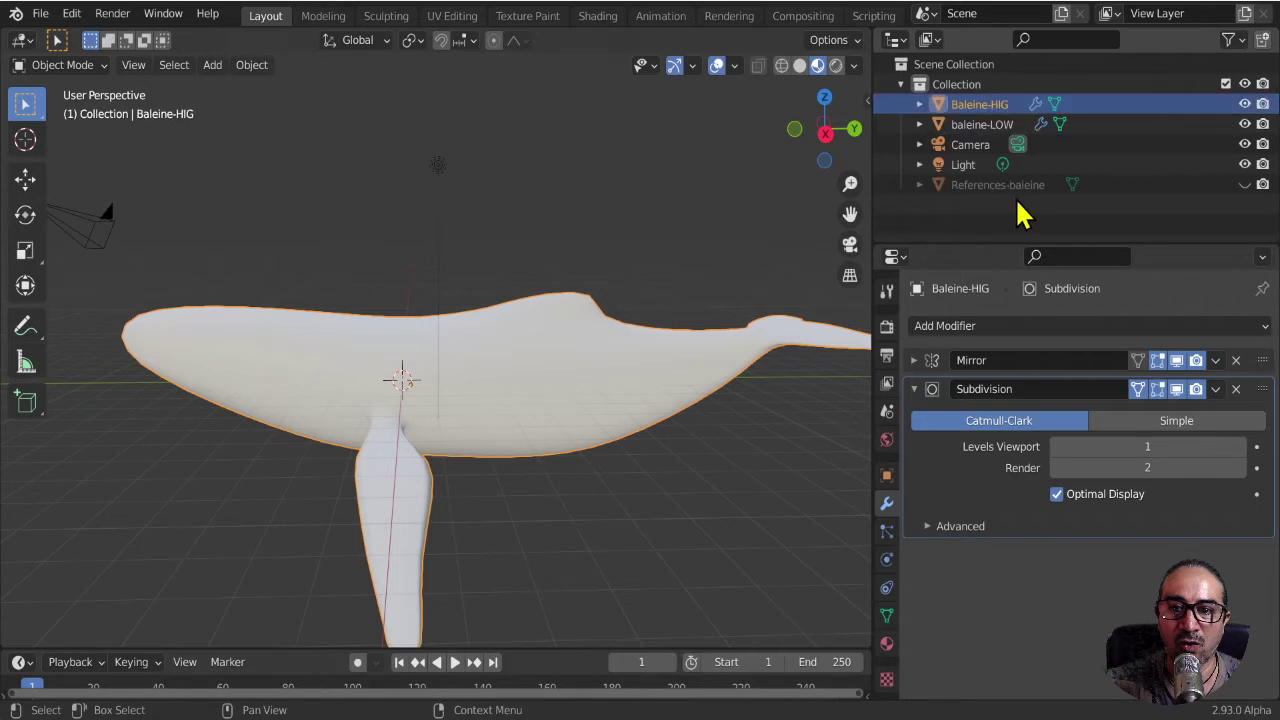
left_click(365, 140)
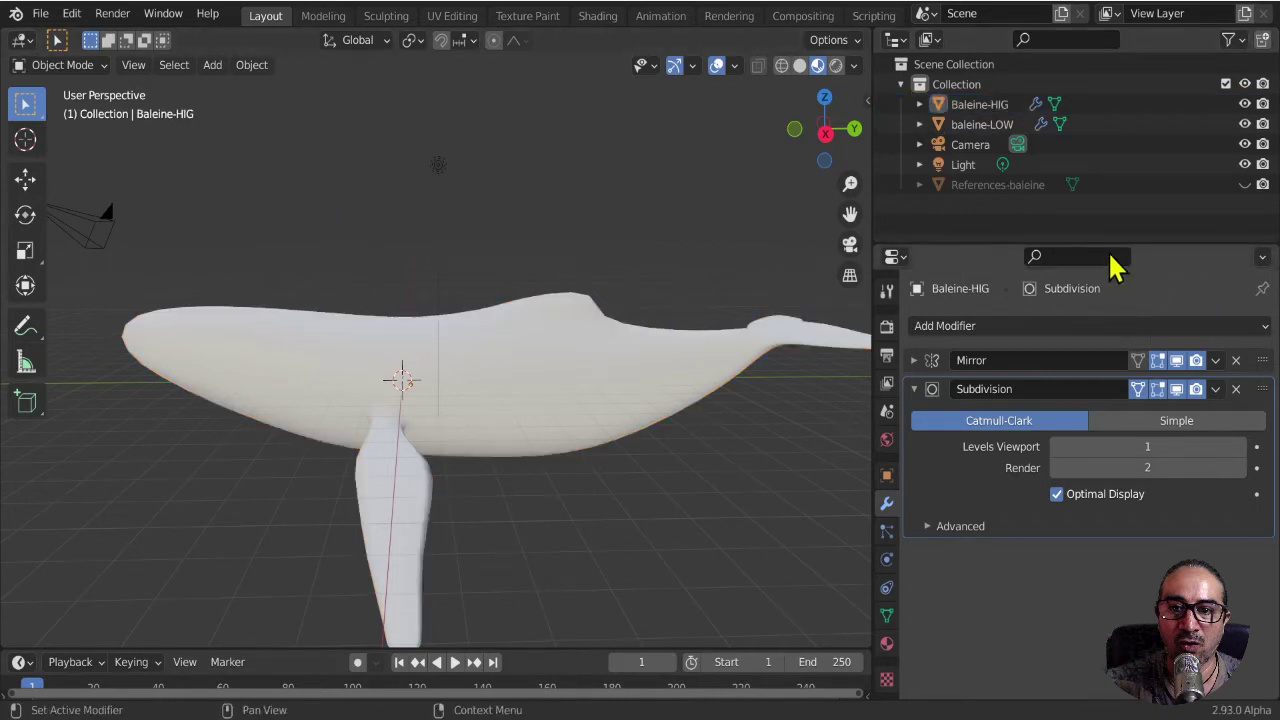
- Move baleine-LOW into a new collection named Baleine and switch to grey Solid shading
left_click(982, 126)
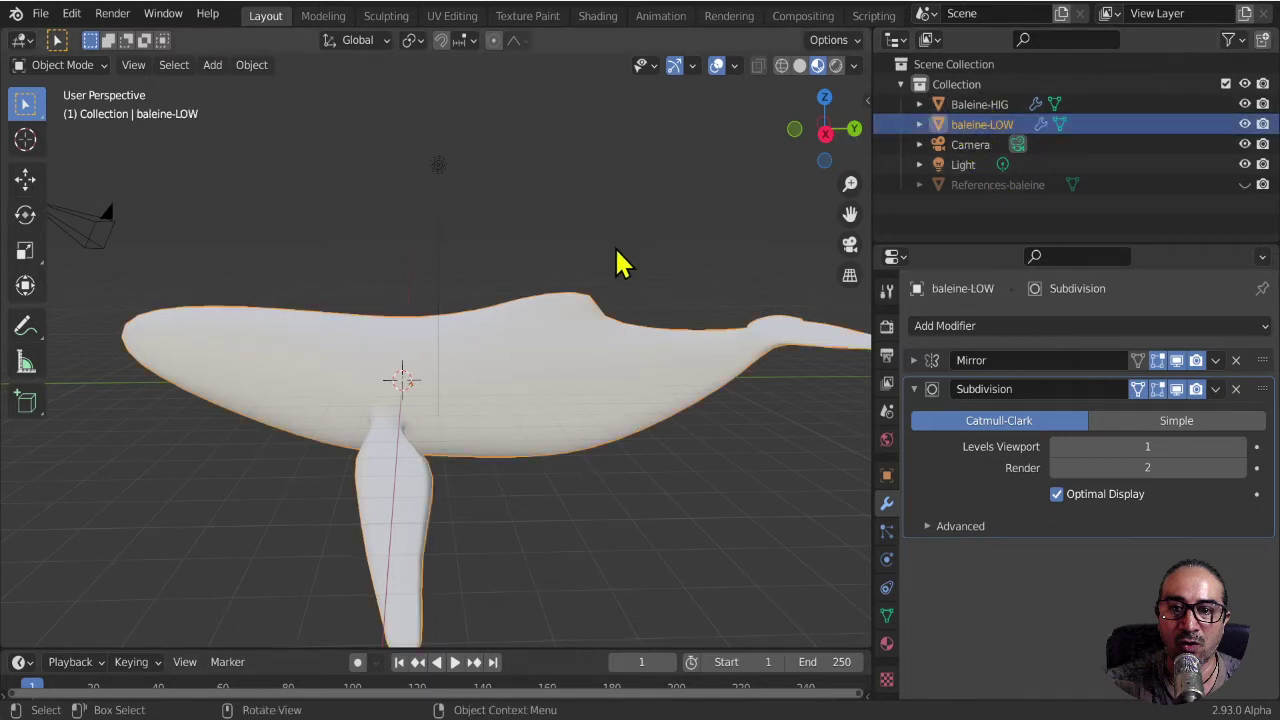
key("m")
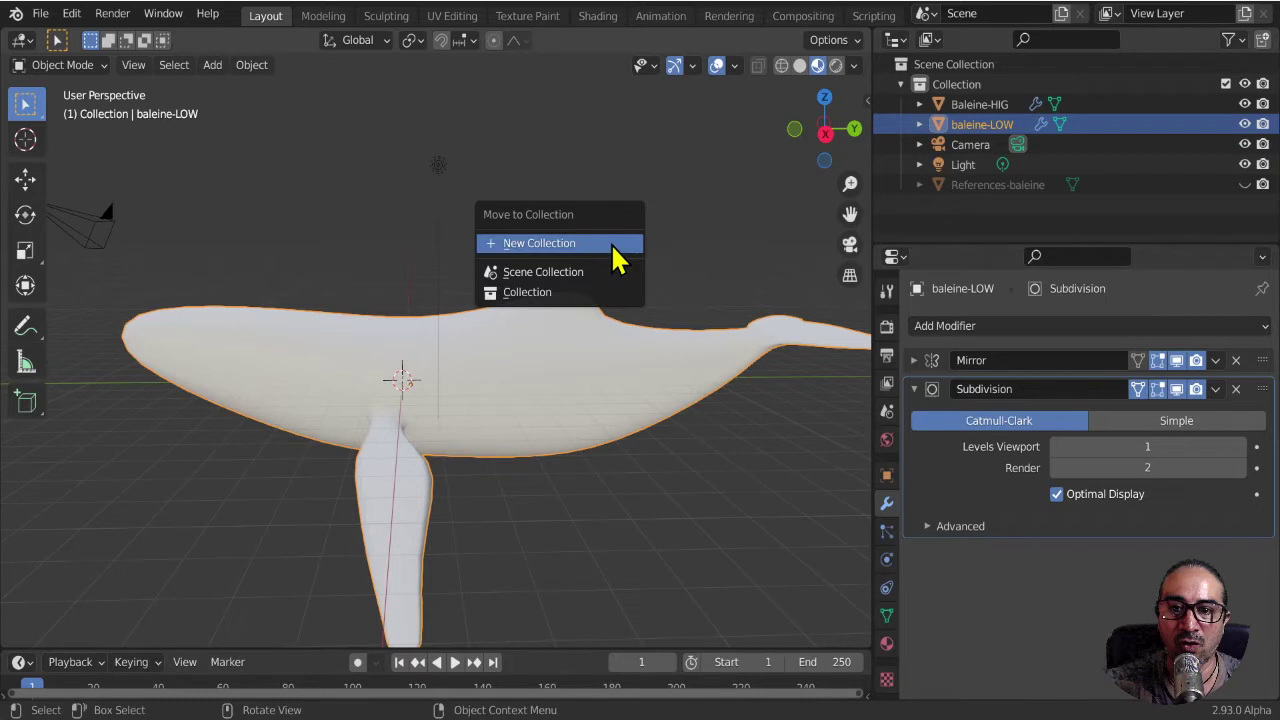
left_click(617, 258)
type("Baleine")
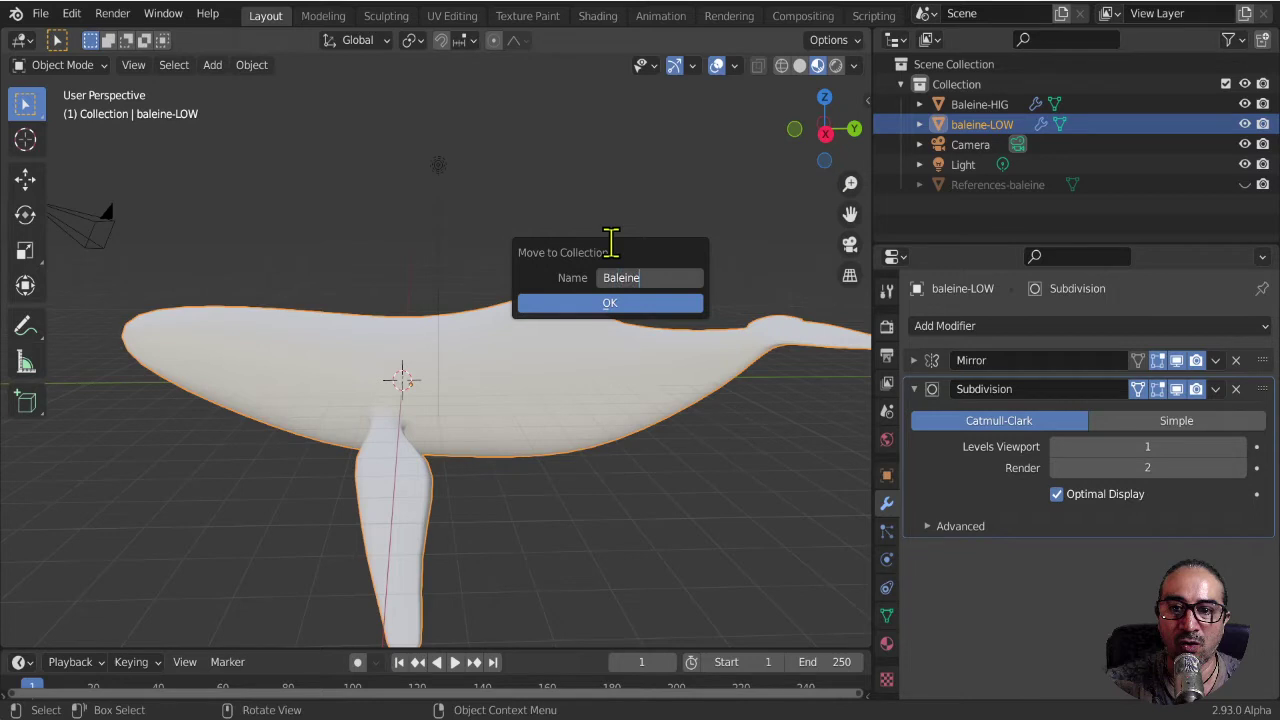
key("Return")
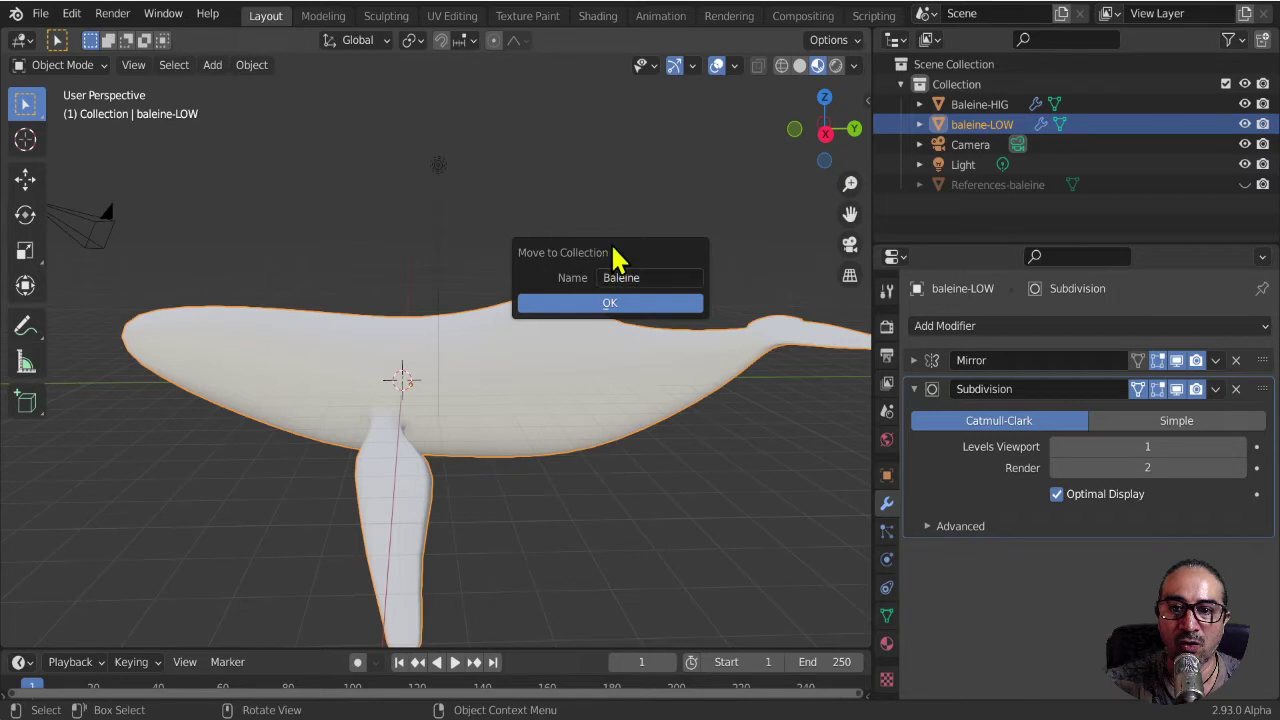
left_click(569, 306)
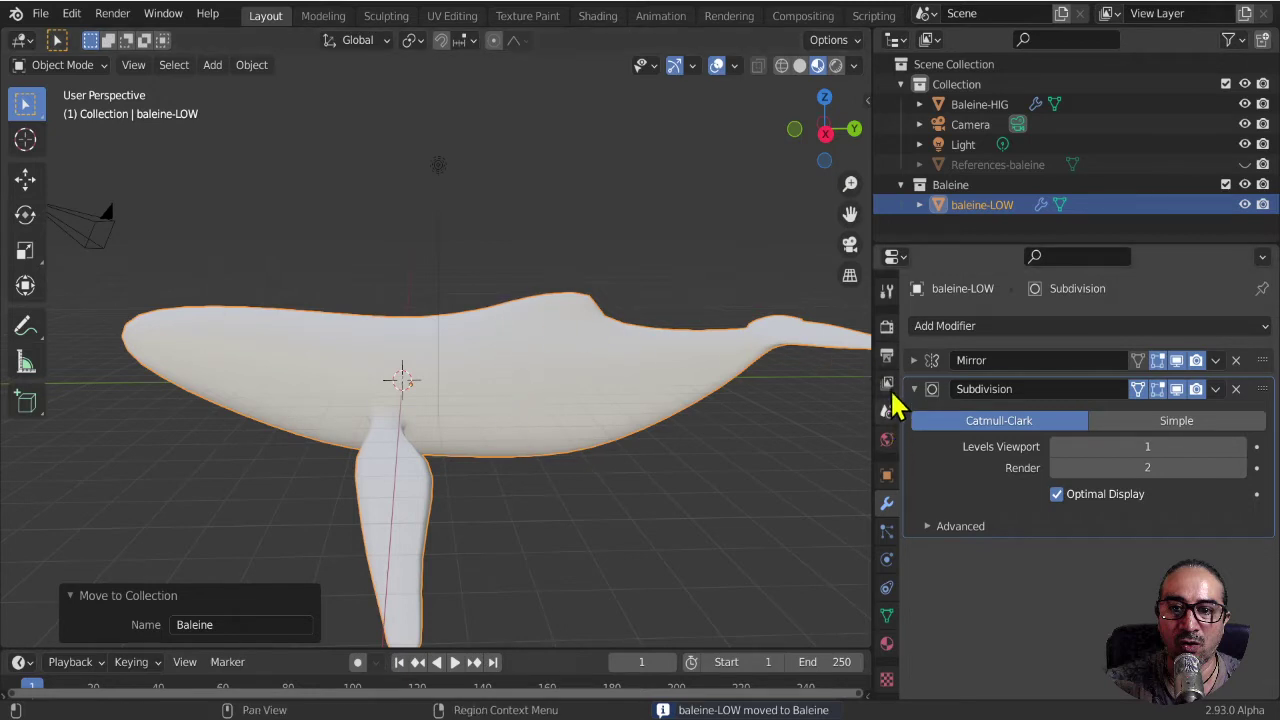
left_click(799, 65)
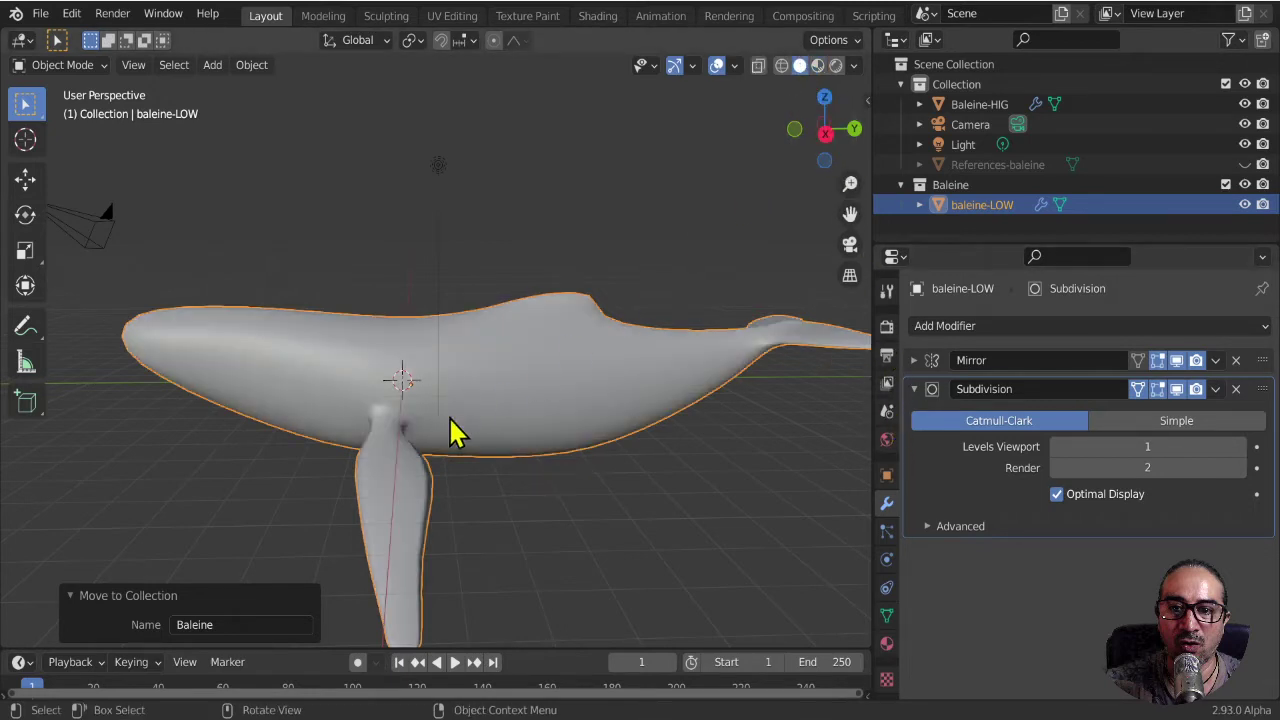
mouse_move(450, 432)
middle_mouse_down()
mouse_move(480, 429)
mouse_move(757, 232)
middle_mouse_up()
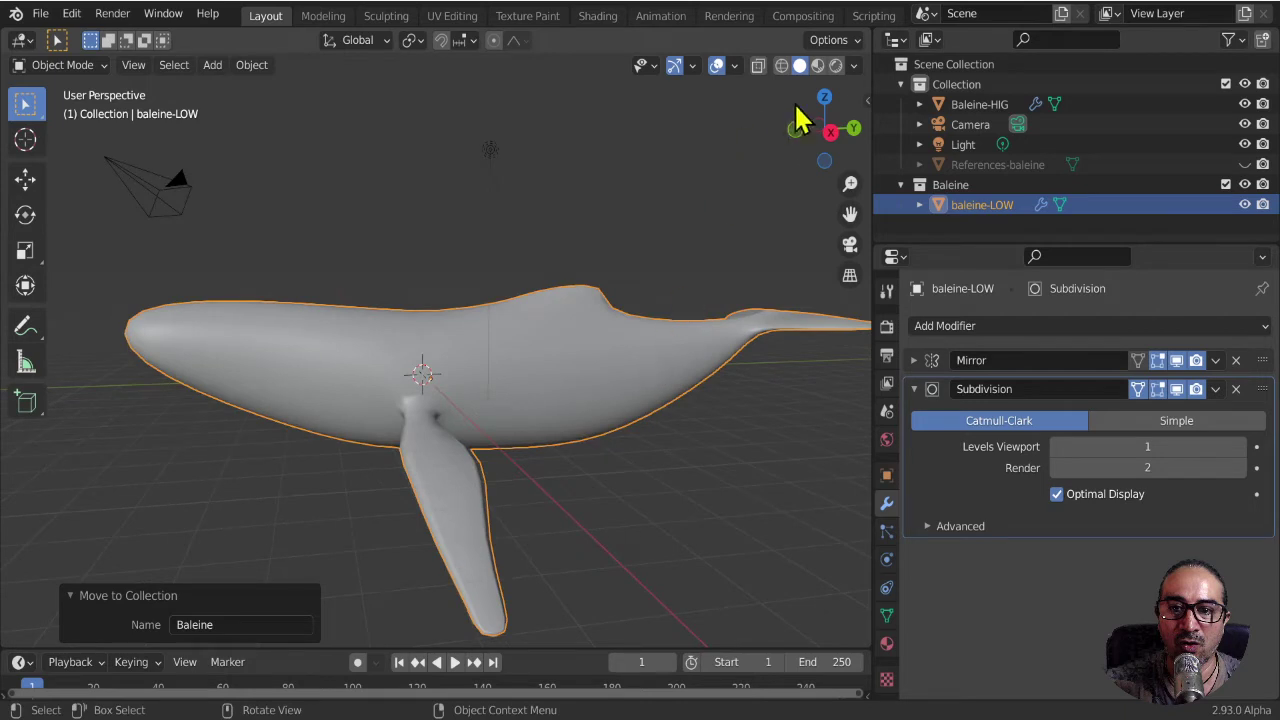
- Apply Baleine-HIG's Mirror modifier and set its Subdivision viewport level to 2
left_click(984, 107)
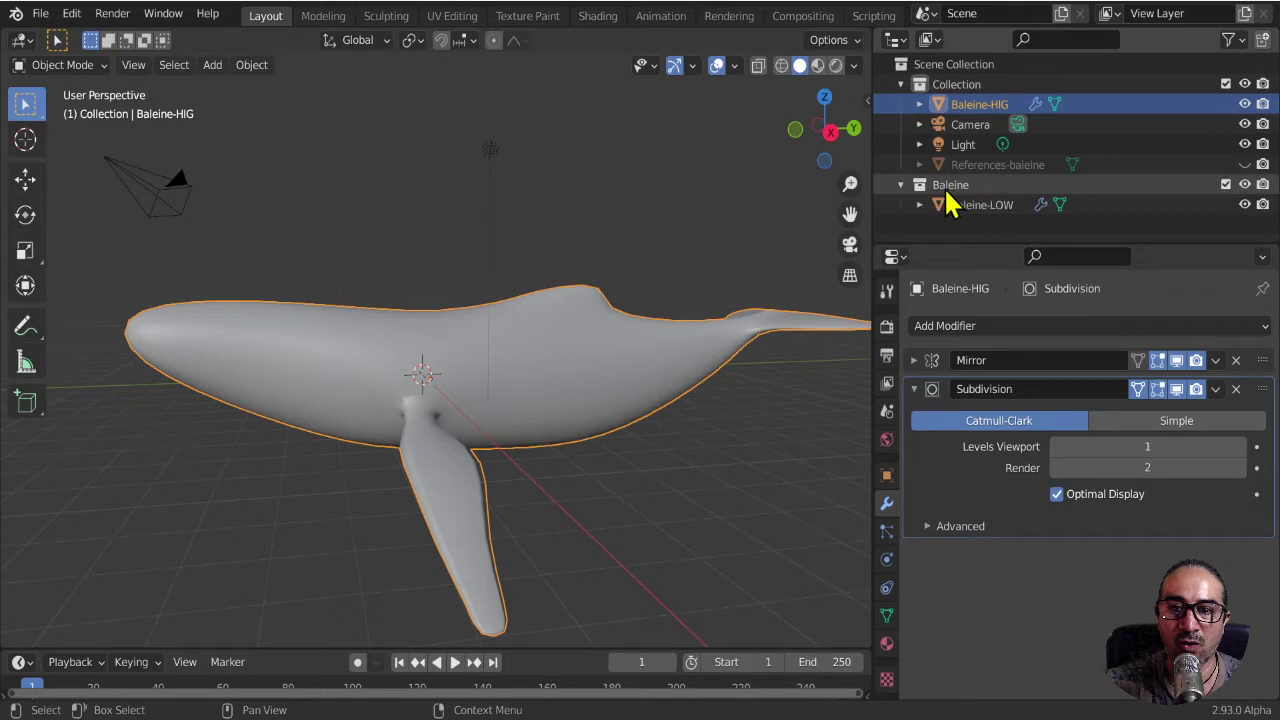
mouse_move(717, 420)
middle_mouse_down()
mouse_move(694, 400)
mouse_move(720, 398)
middle_mouse_up()
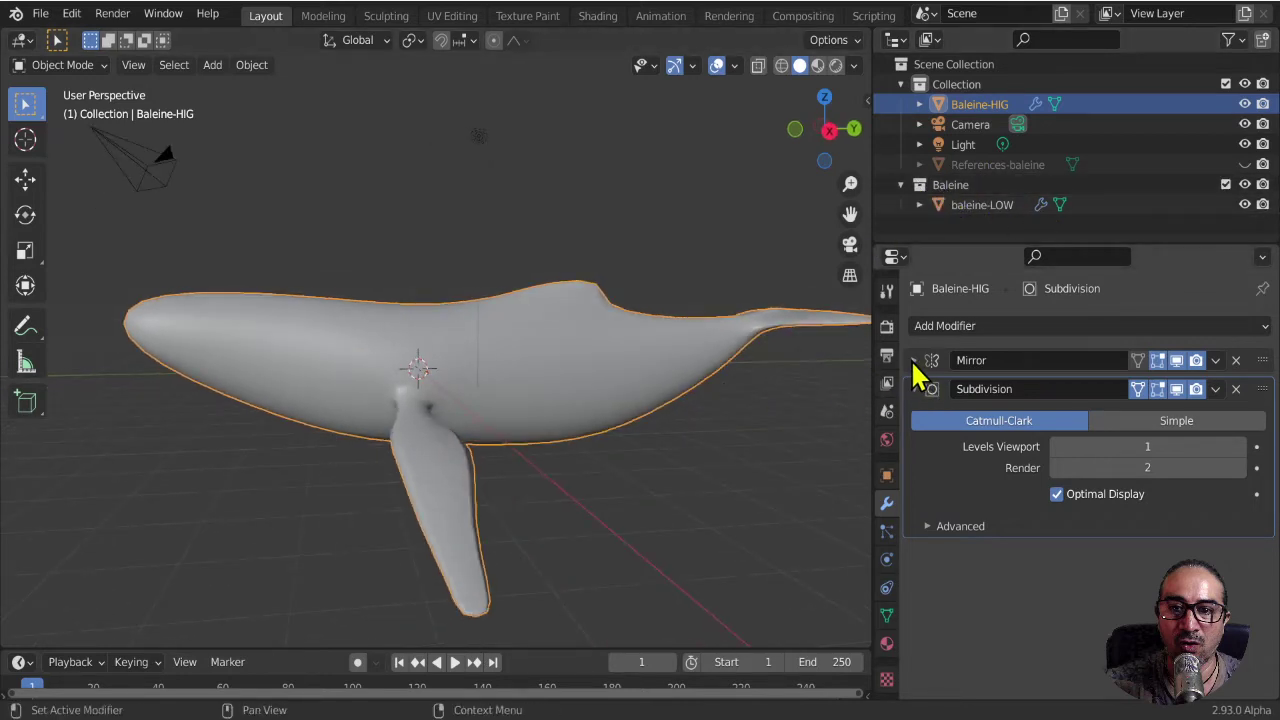
left_click(913, 361)
mouse_move(717, 454)
middle_mouse_down()
mouse_move(623, 526)
mouse_move(580, 443)
mouse_move(474, 310)
middle_mouse_up()
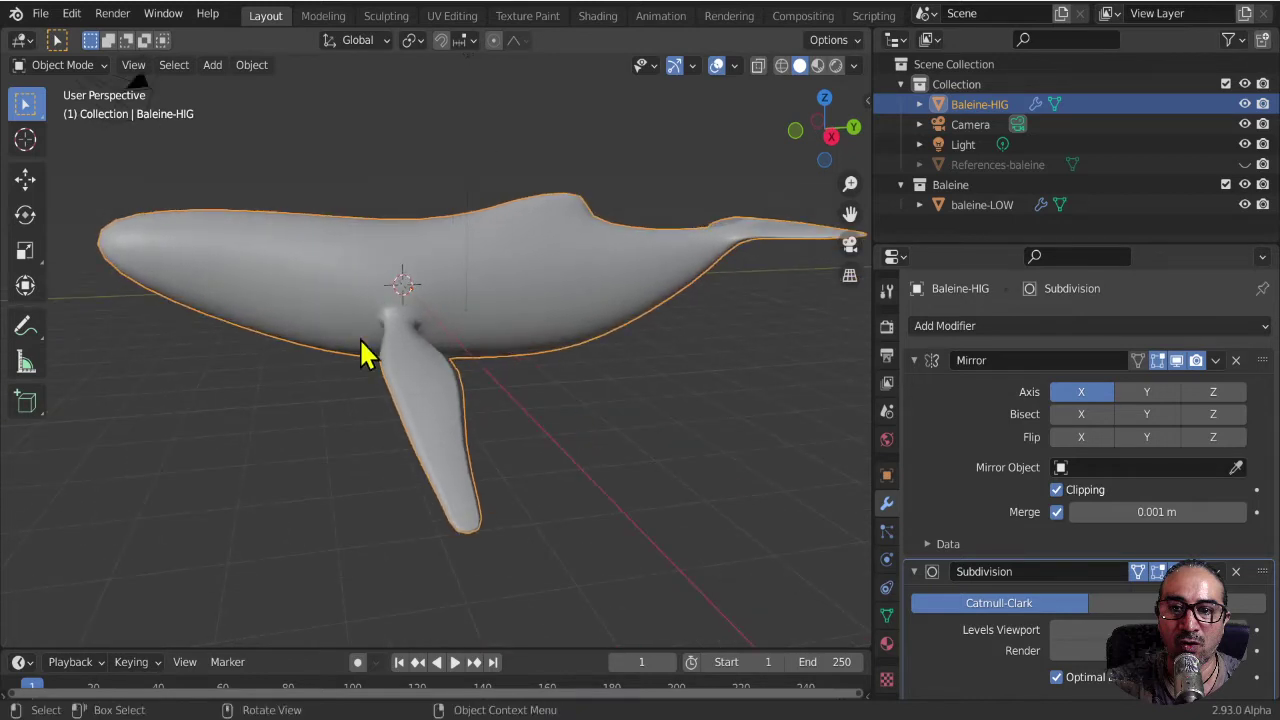
mouse_move(362, 352)
middle_mouse_down()
mouse_move(563, 423)
mouse_move(746, 437)
mouse_move(520, 418)
mouse_move(500, 329)
mouse_move(471, 371)
mouse_move(620, 385)
middle_mouse_up()
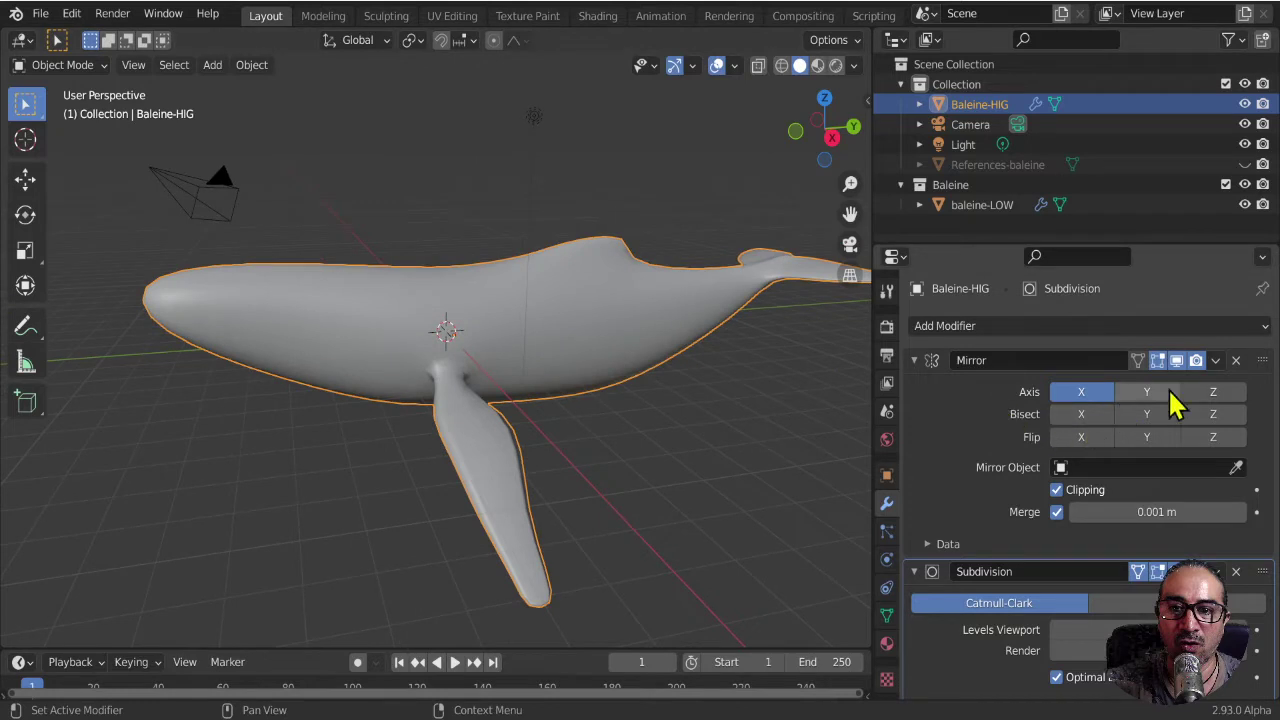
left_click(1216, 362)
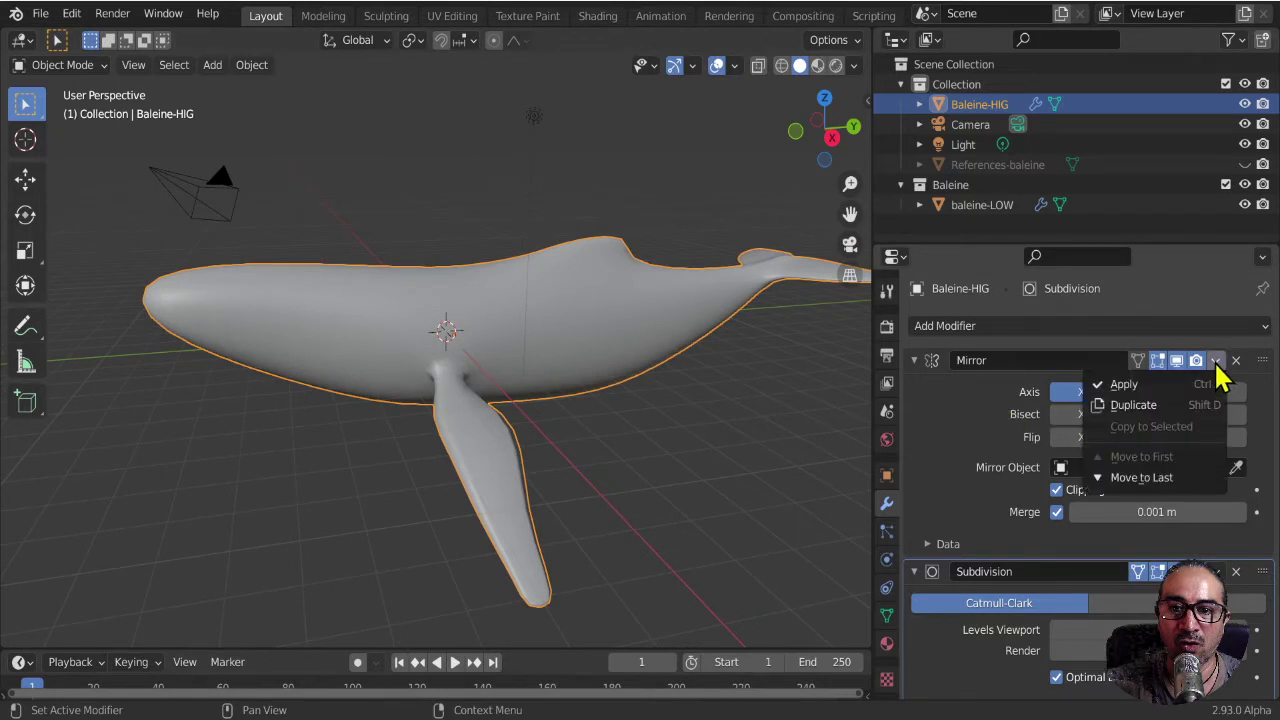
left_click(1140, 388)
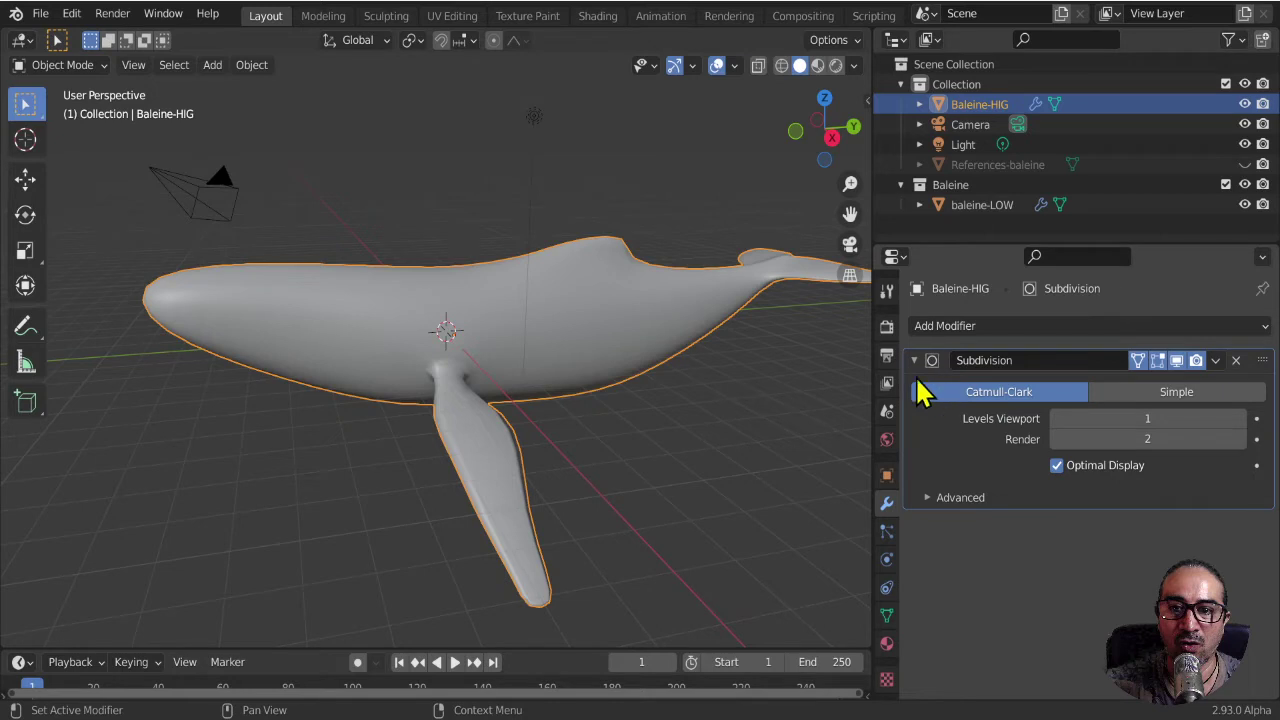
left_click(1240, 418)
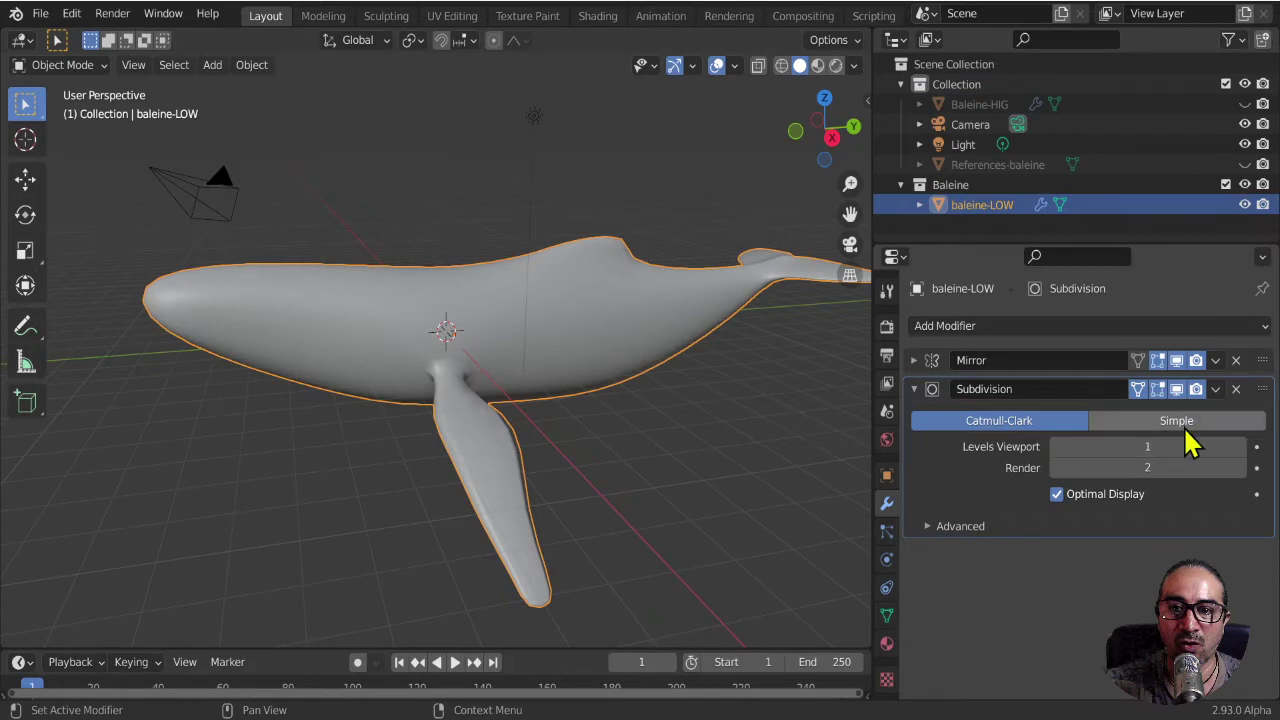
- Remove baleine-LOW's existing Subdivision modifier
key("Tab")
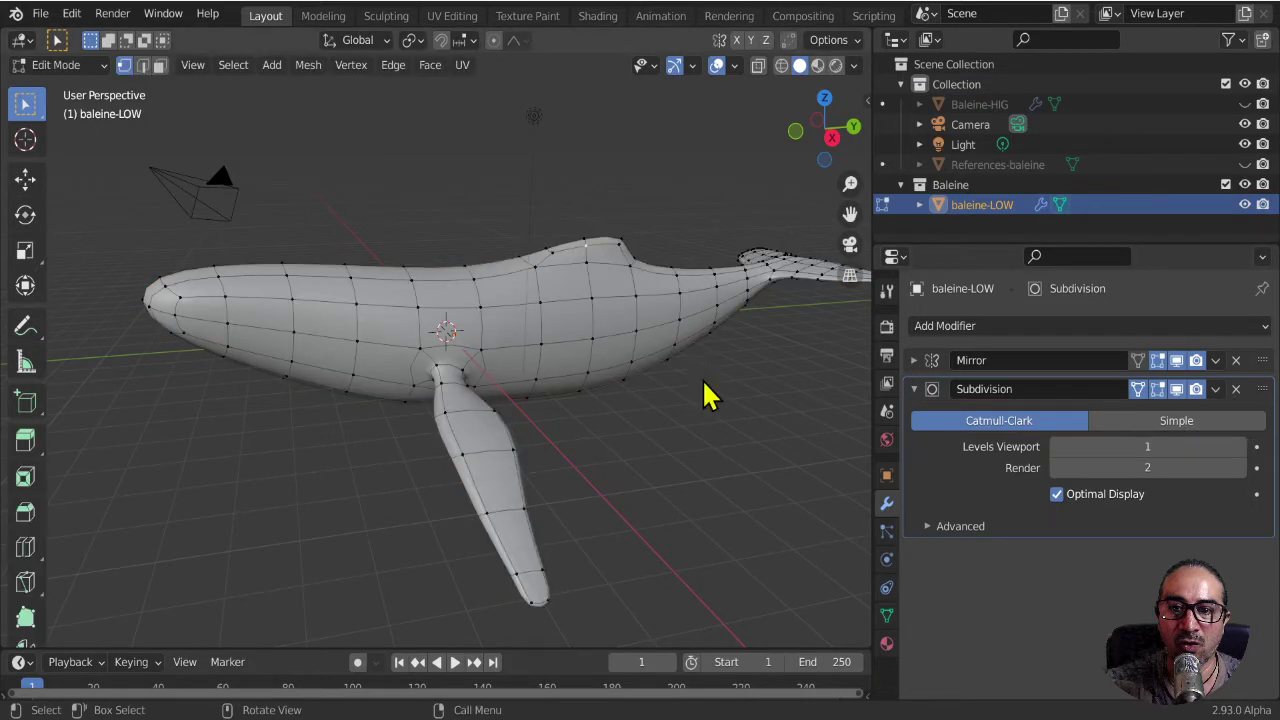
key("Tab")
key("Tab")
mouse_move(691, 403)
middle_mouse_down()
mouse_move(589, 457)
mouse_move(606, 408)
mouse_move(677, 414)
mouse_move(669, 423)
middle_mouse_up()
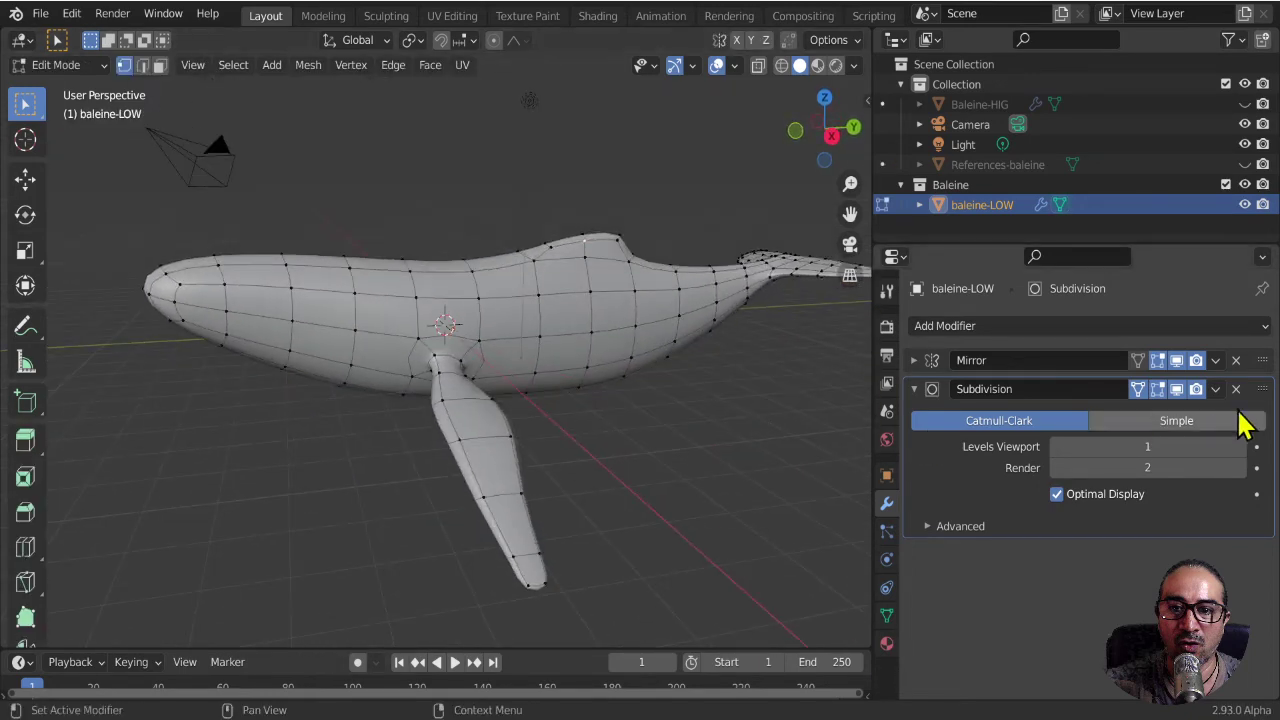
left_click(1236, 389)
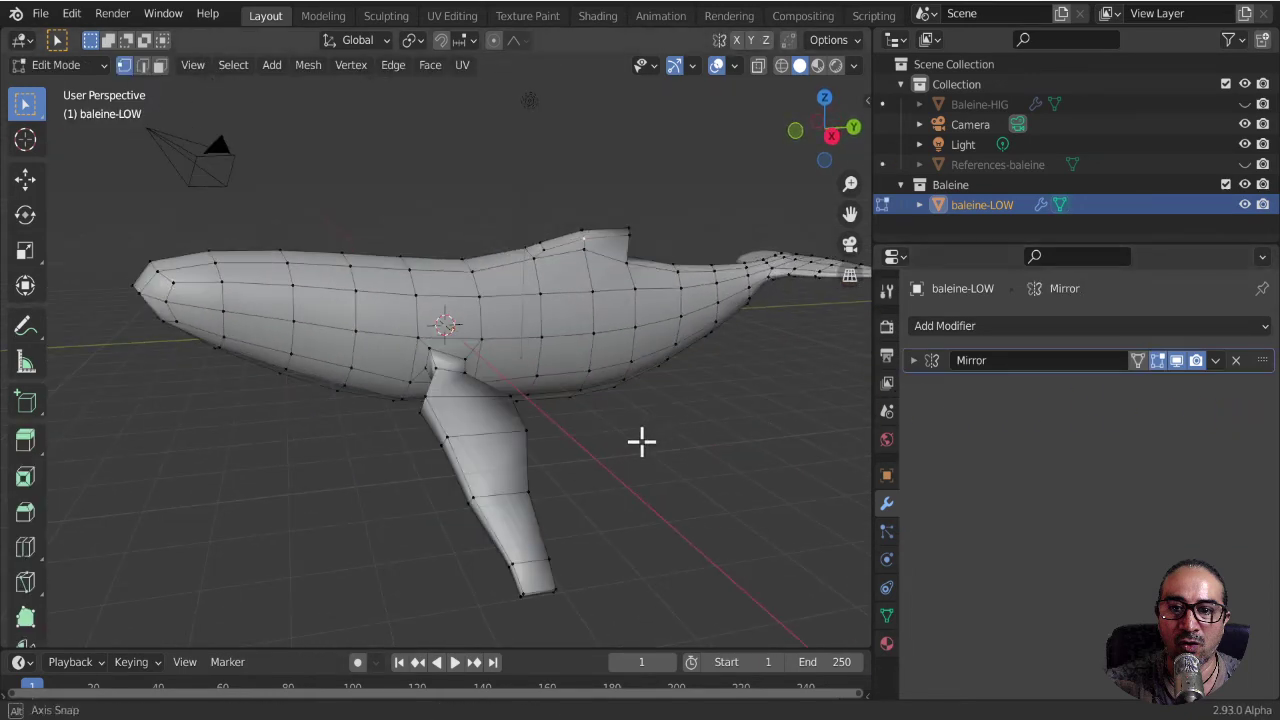
mouse_move(640, 440)
middle_mouse_down()
mouse_move(549, 423)
mouse_move(511, 434)
mouse_move(563, 437)
mouse_move(578, 417)
middle_mouse_up()
- Add a level-1 Subdivision modifier with Ctrl+1 and apply it to baleine-LOW
key("Tab")
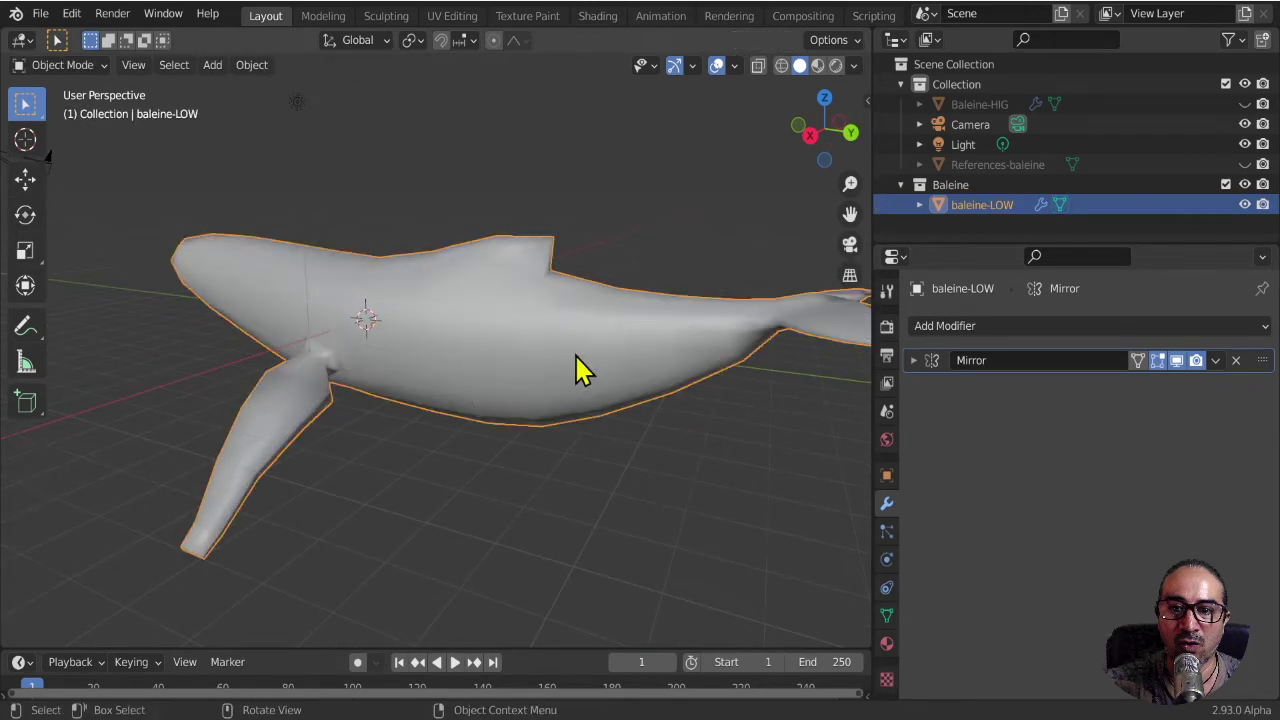
key("ctrl+1")
key("Tab")
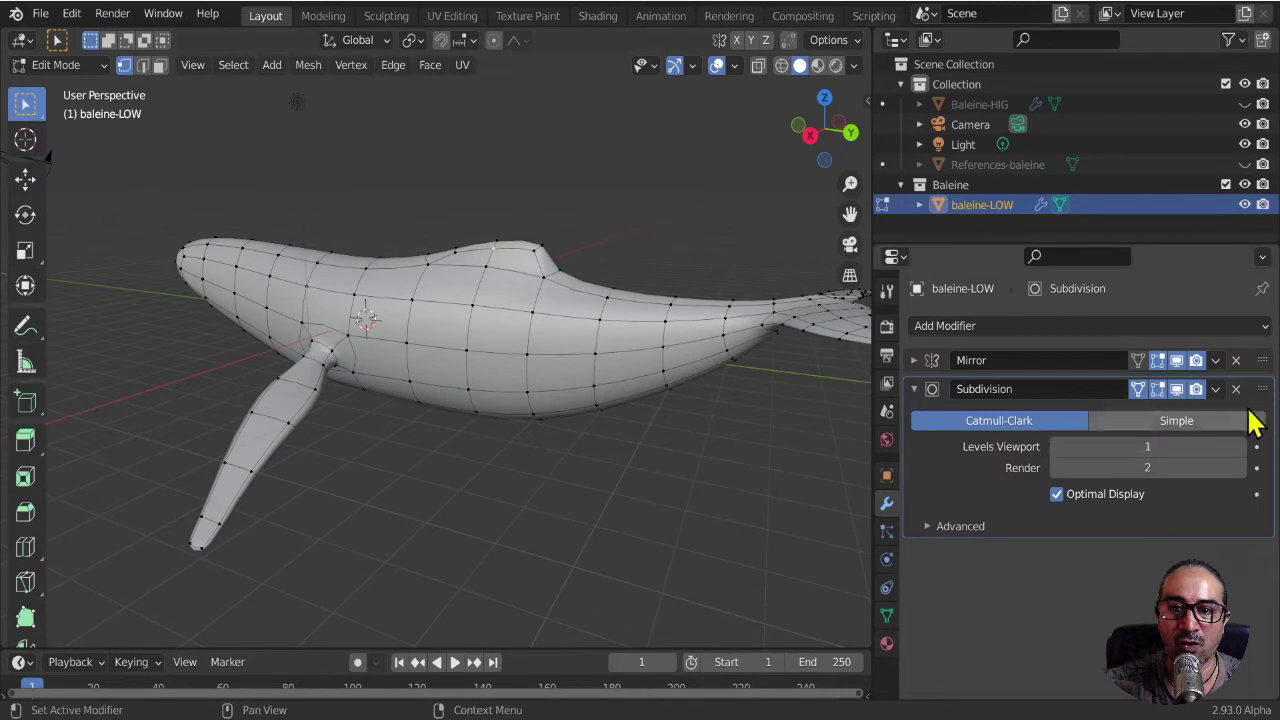
left_click(1215, 389)
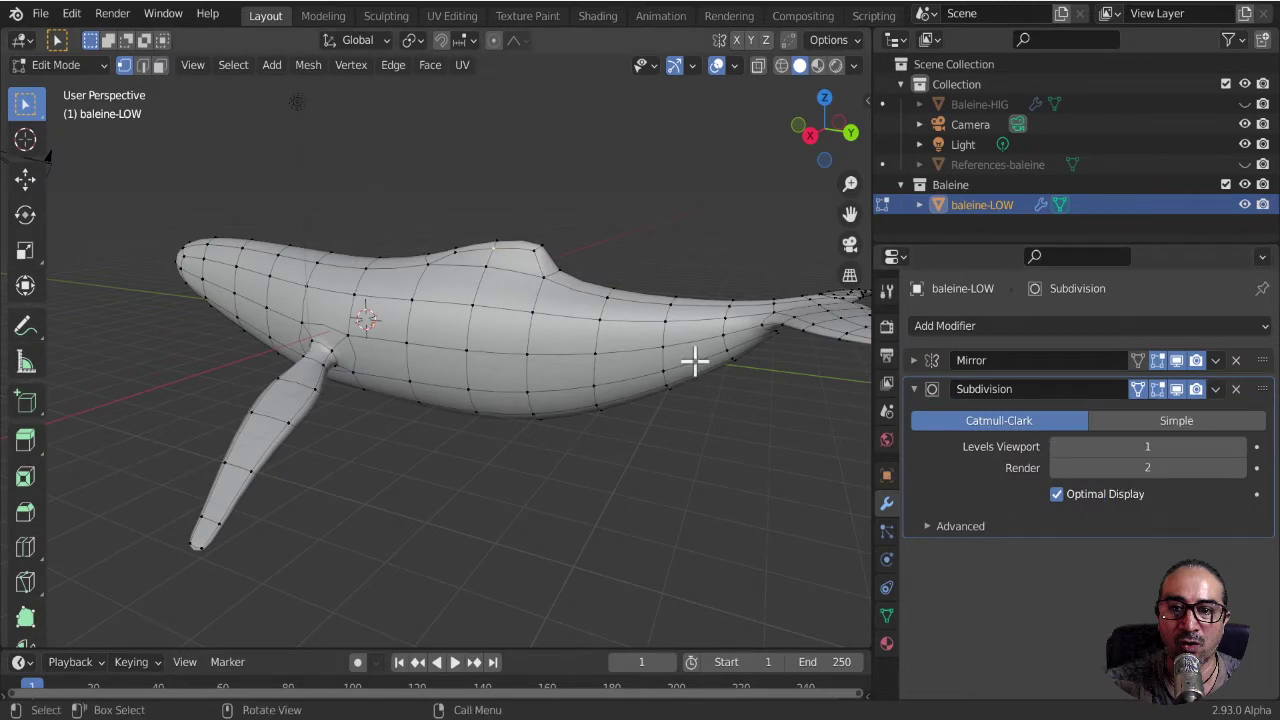
key("Tab")
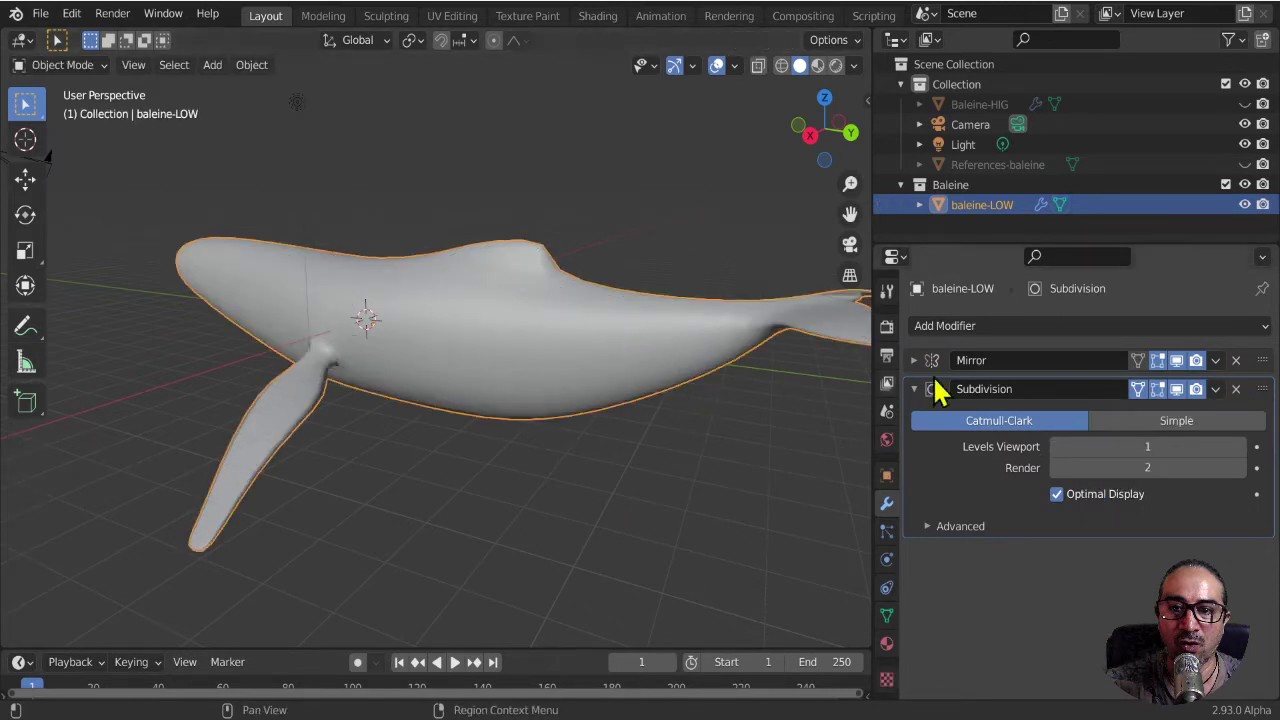
left_click(1215, 389)
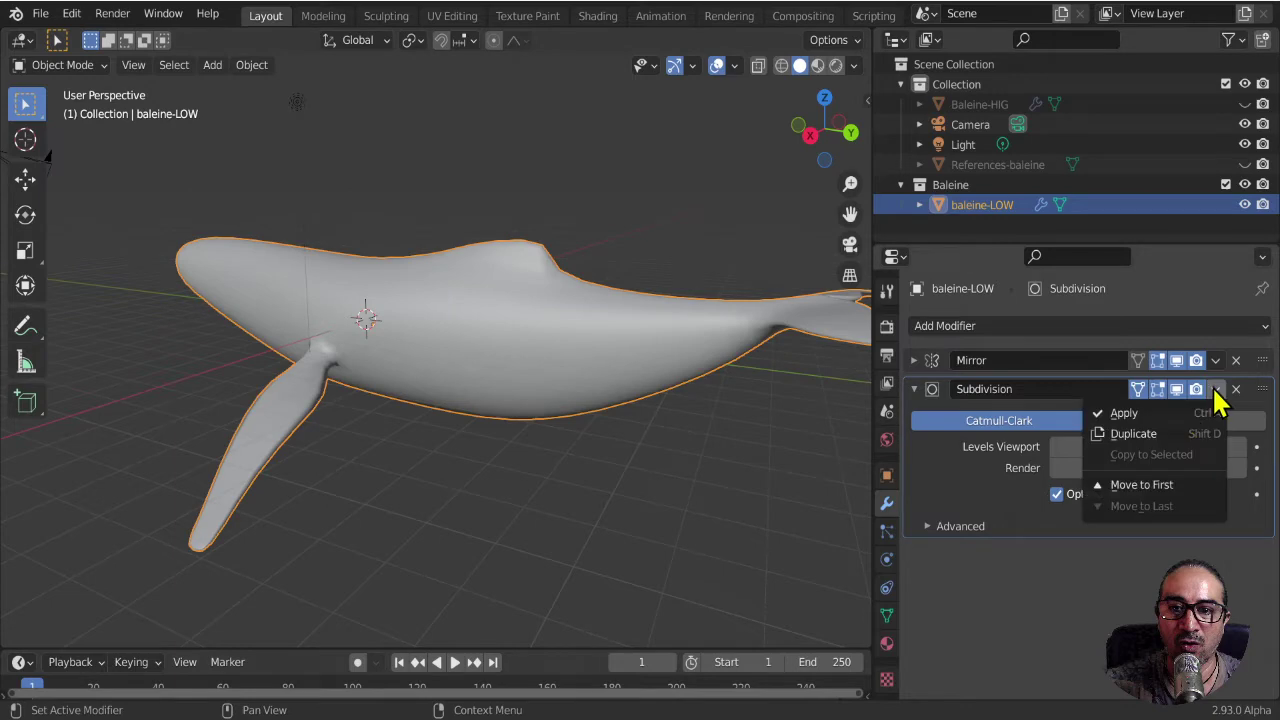
left_click(1121, 418)
key("Tab")
mouse_move(563, 349)
middle_mouse_down()
mouse_move(604, 378)
mouse_move(663, 386)
mouse_move(841, 351)
mouse_move(757, 386)
middle_mouse_up()
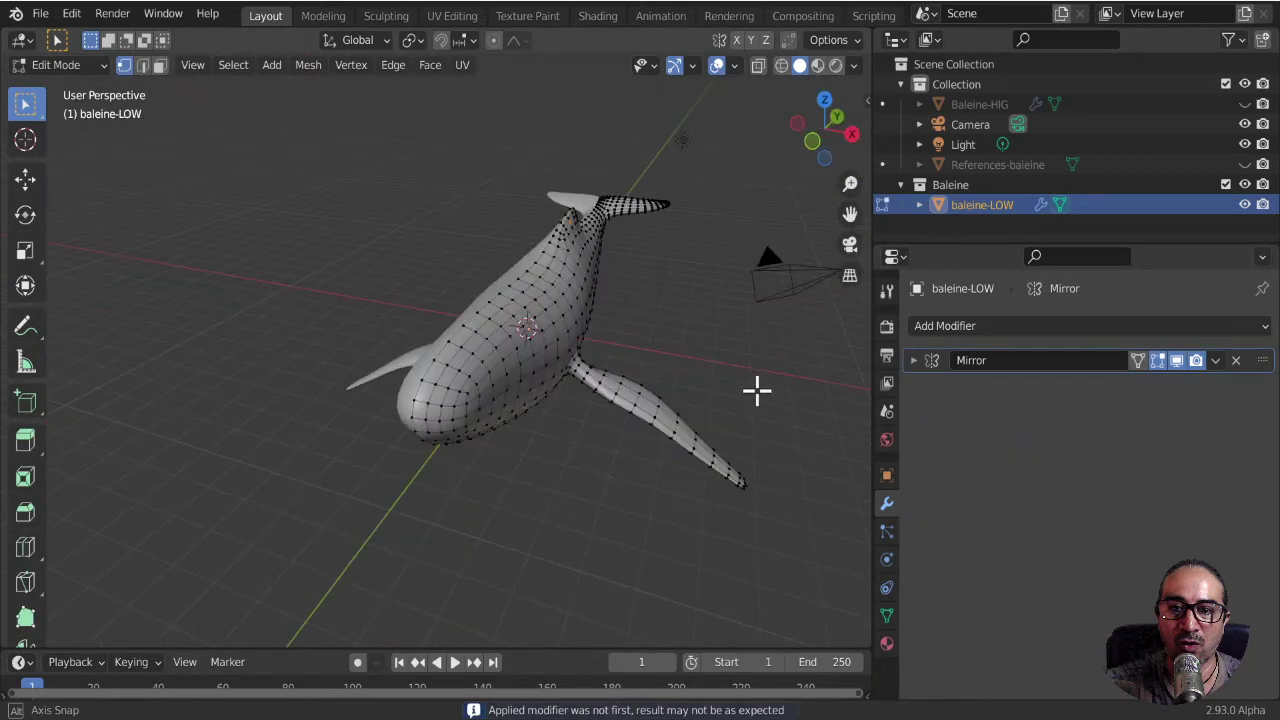
- Apply baleine-LOW's Mirror modifier and inspect the full mirrored mesh in Edit Mode
key("Tab")
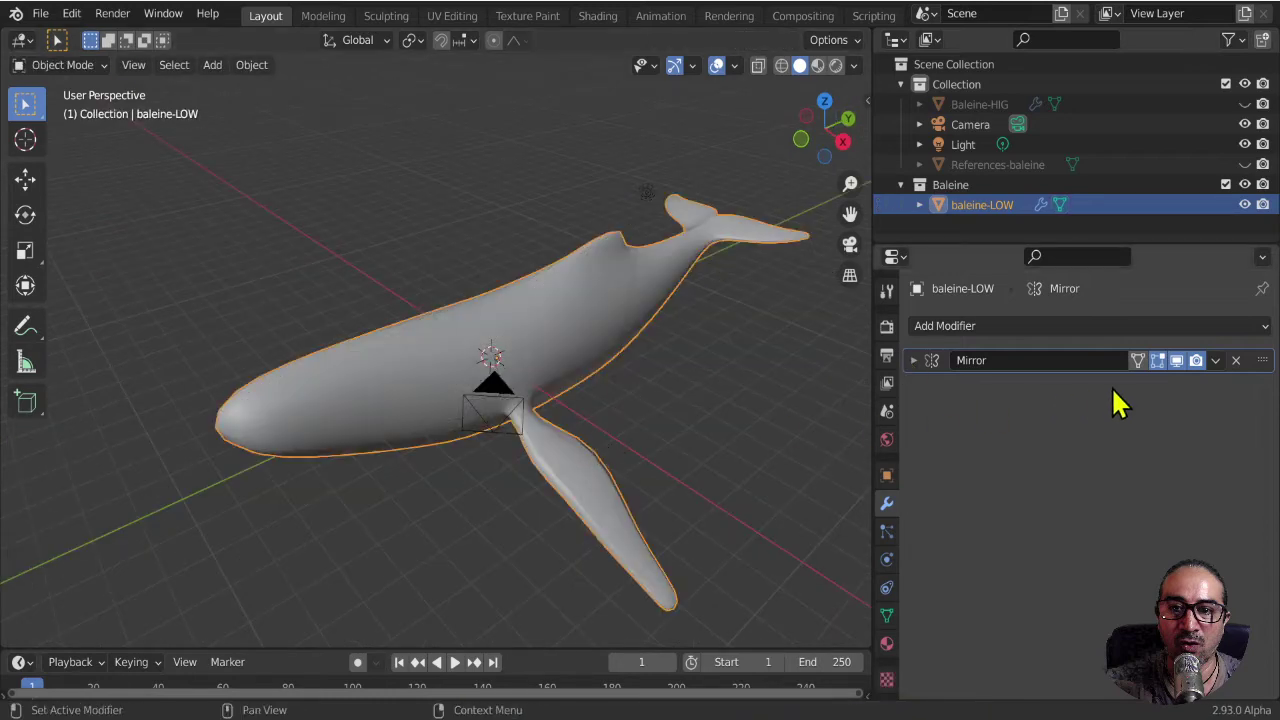
left_click(1215, 361)
left_click(1140, 388)
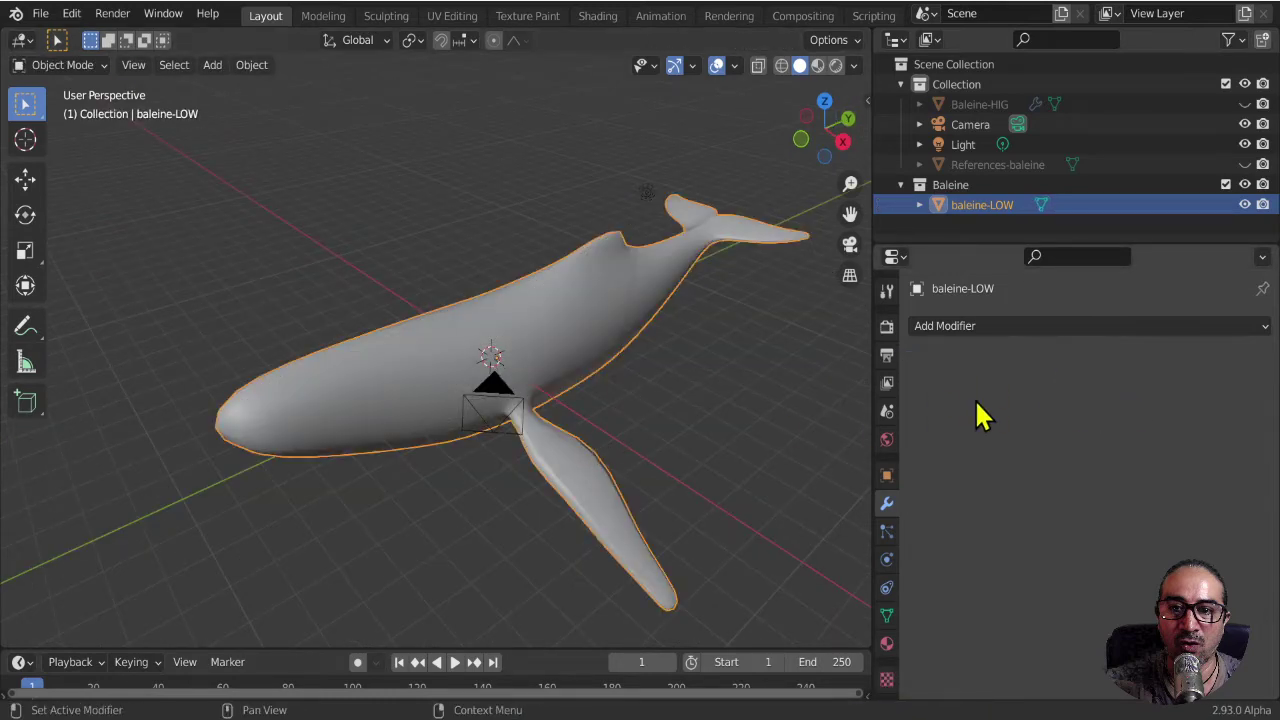
middle_click_drag(760, 430, 675, 470)
key("Tab")
mouse_move(586, 446)
middle_mouse_down()
mouse_move(751, 486)
mouse_move(511, 454)
mouse_move(546, 240)
mouse_move(517, 291)
mouse_move(534, 451)
mouse_move(600, 491)
mouse_move(534, 371)
mouse_move(534, 389)
middle_mouse_up()
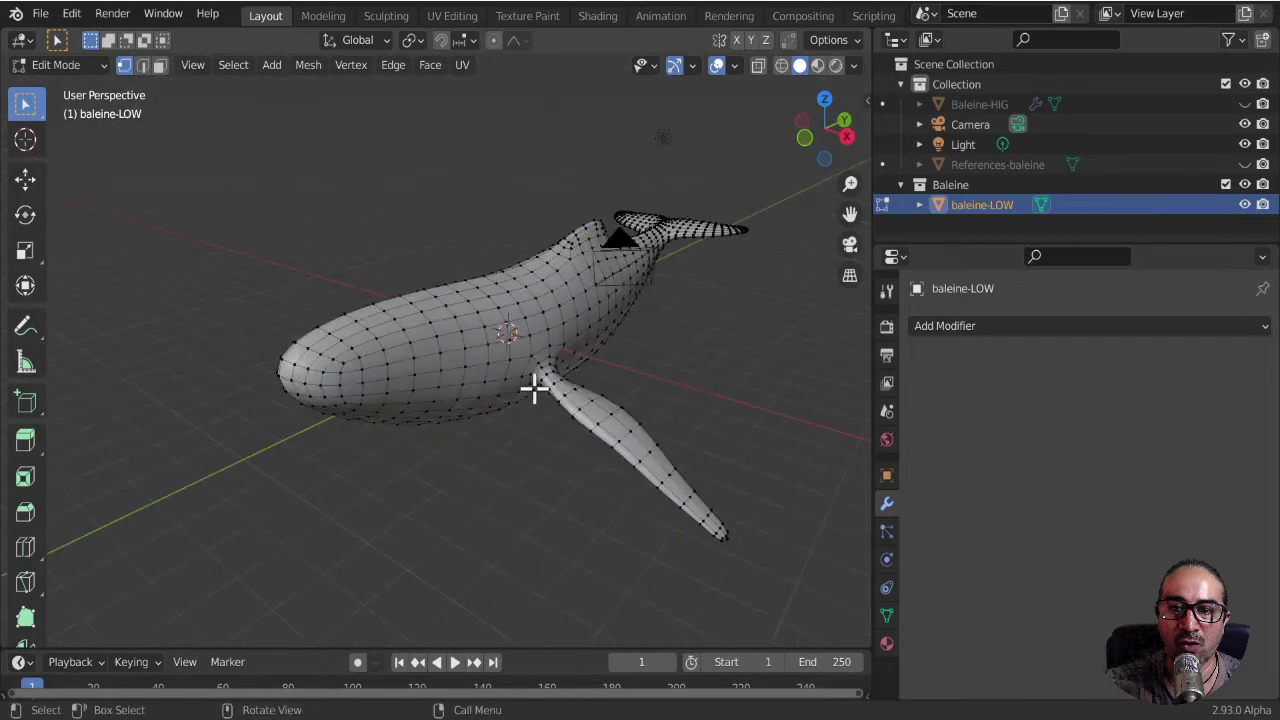
middle_click_drag(340, 512, 350, 508)
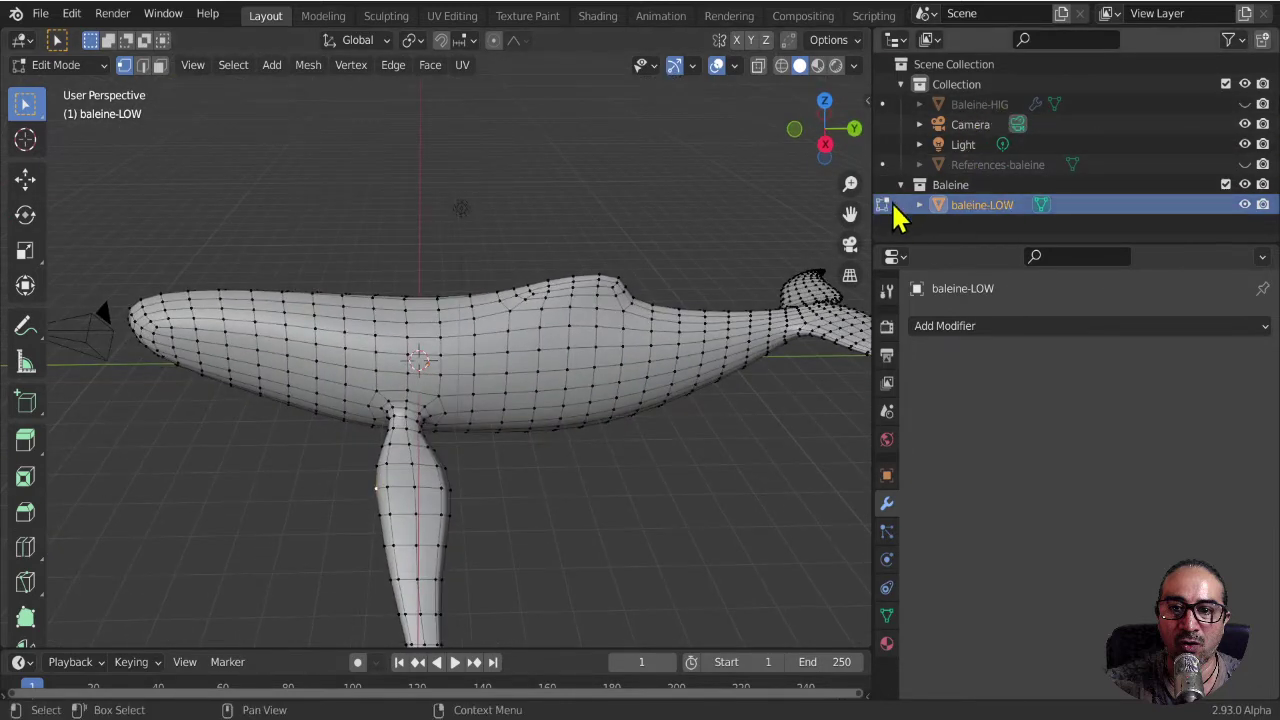
- Hide baleine-LOW, then make Baleine-HIG active and visible in the viewport
left_click(1245, 205)
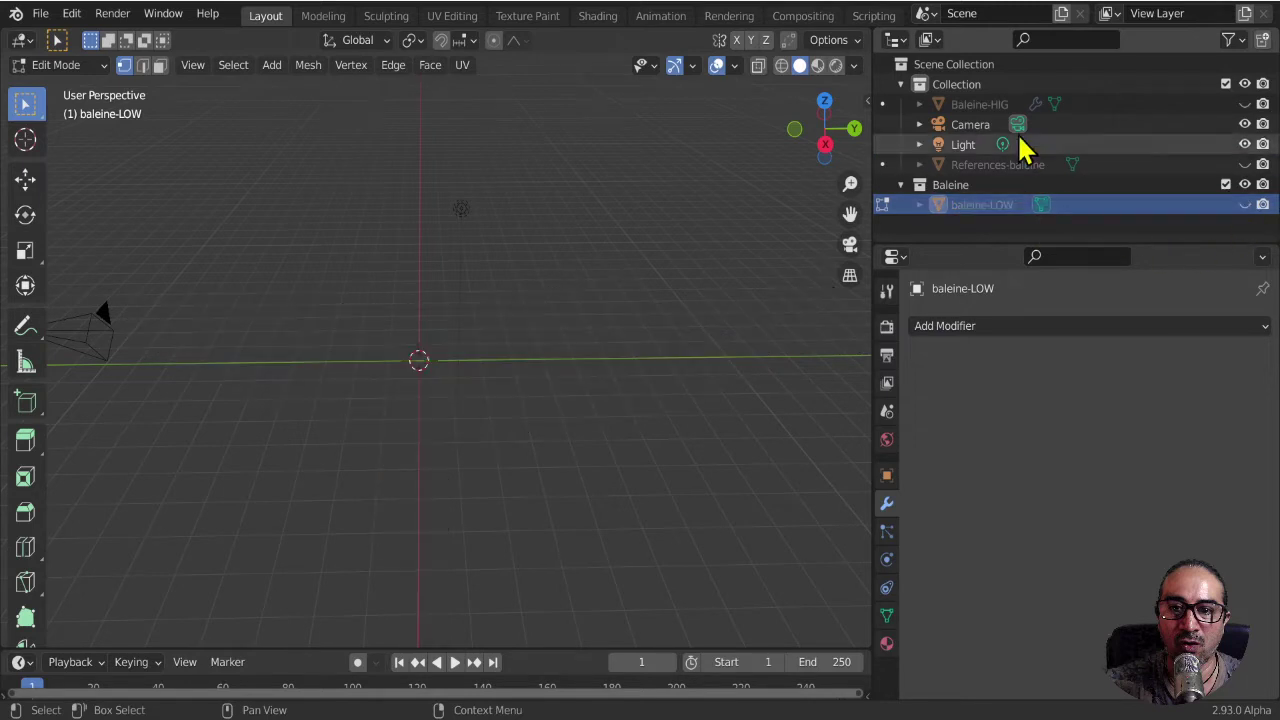
left_click(1003, 106)
key("Tab")
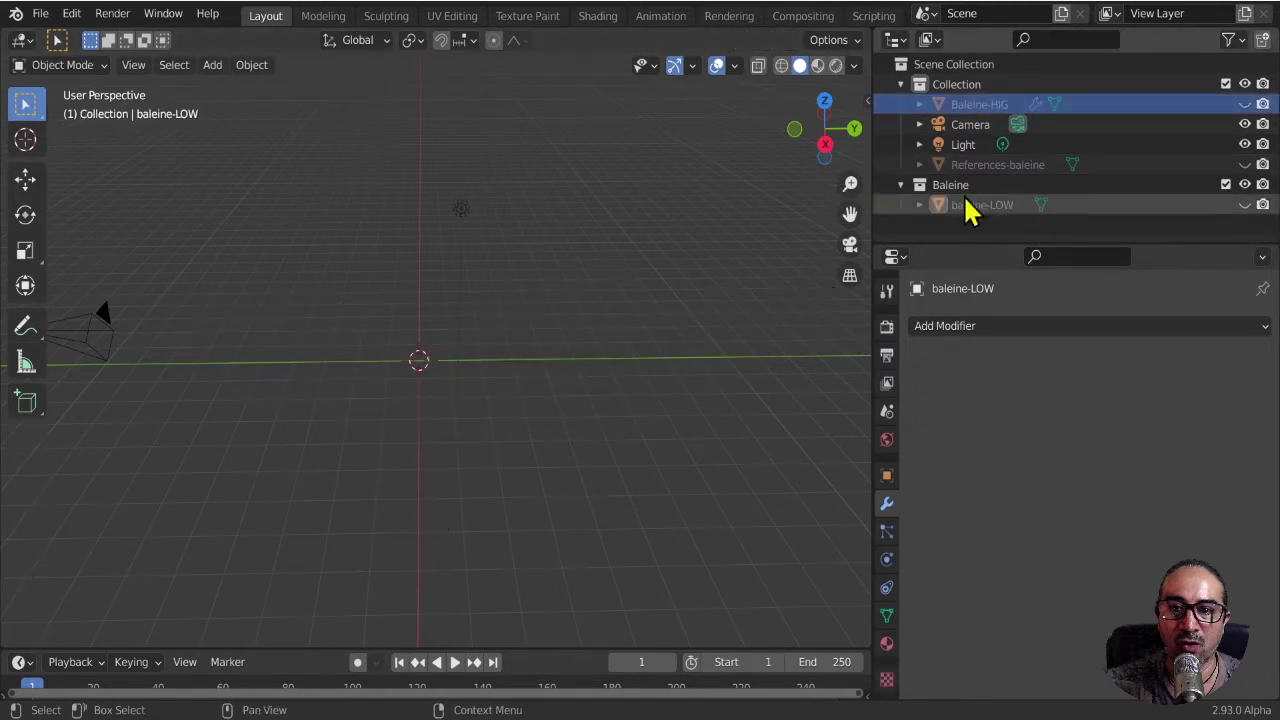
left_click(968, 108)
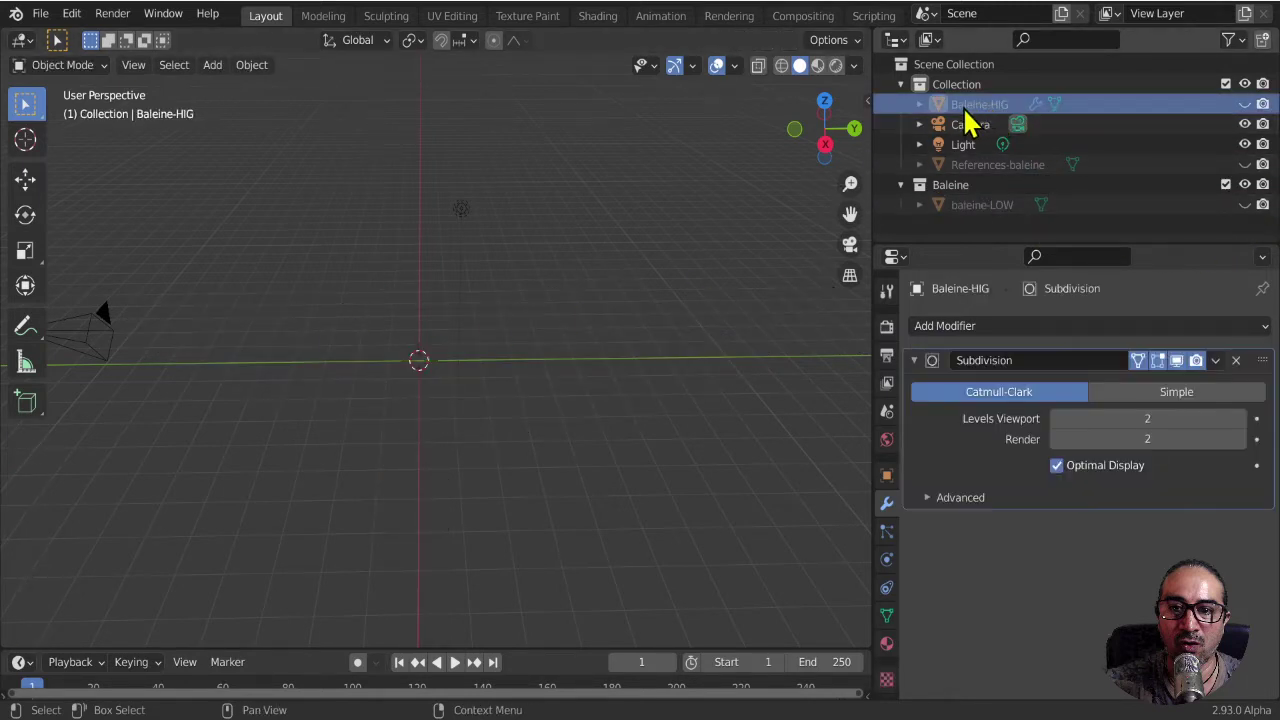
left_click(1245, 105)
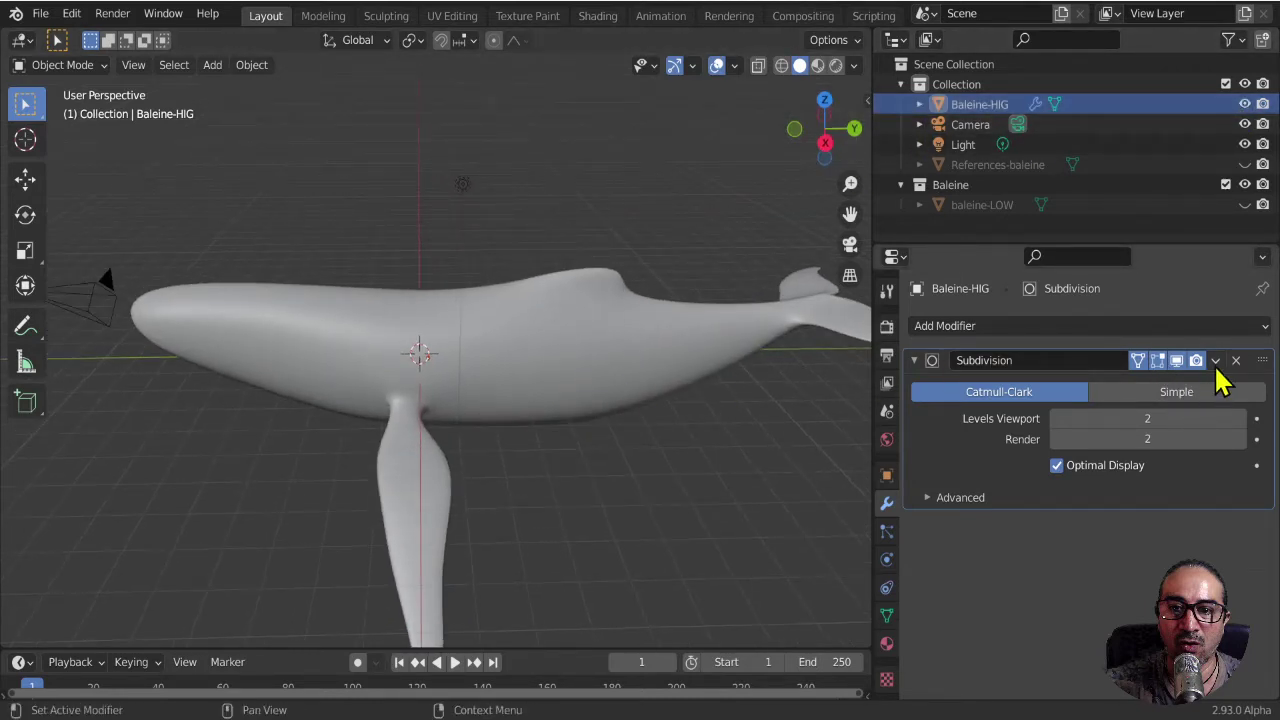
- Apply Baleine-HIG's level-2 Subdivision modifier and inspect the dense mesh
left_click(1215, 360)
left_click(612, 366)
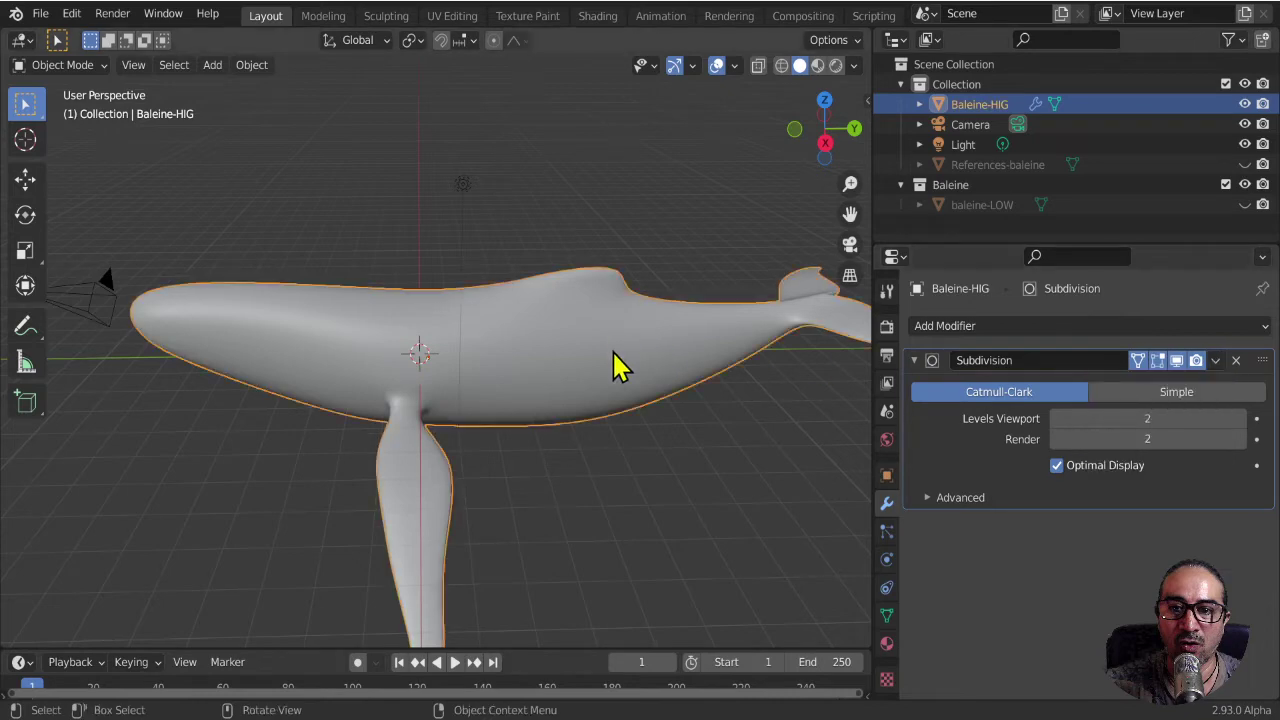
left_click(1215, 362)
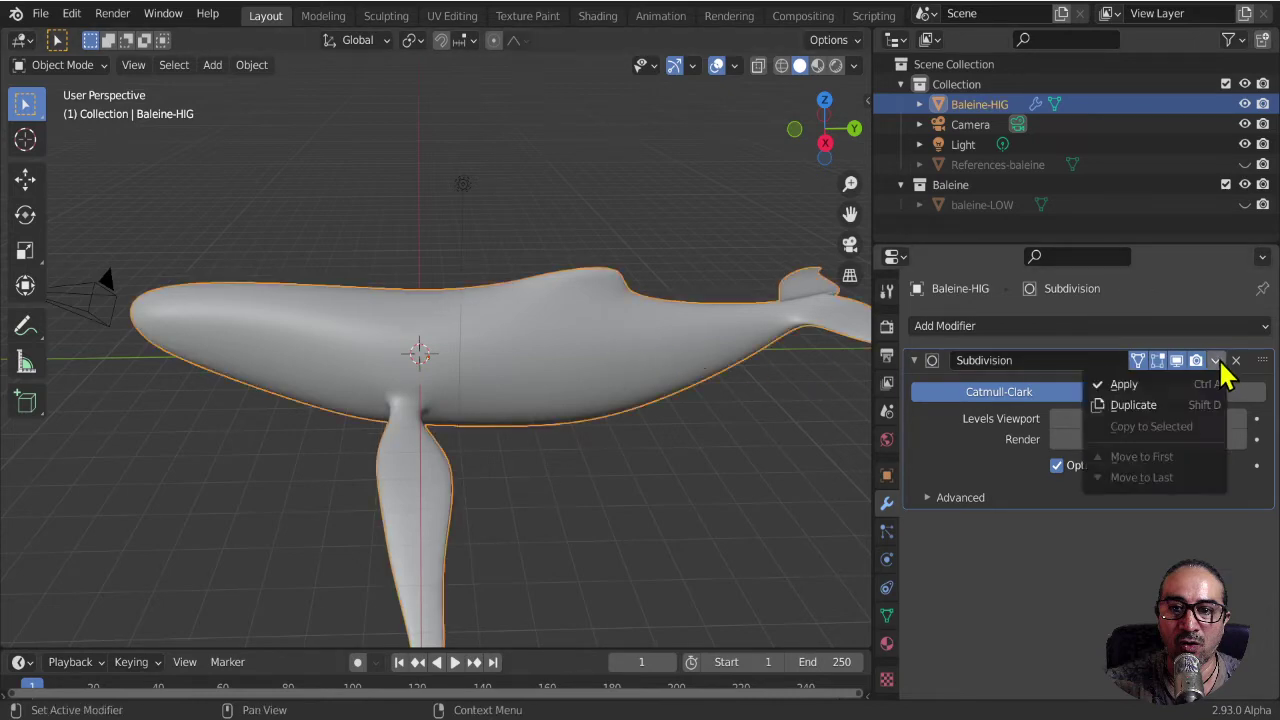
left_click(1125, 388)
key("Tab")
mouse_move(528, 433)
middle_mouse_down()
mouse_move(545, 443)
mouse_move(525, 352)
middle_mouse_up()
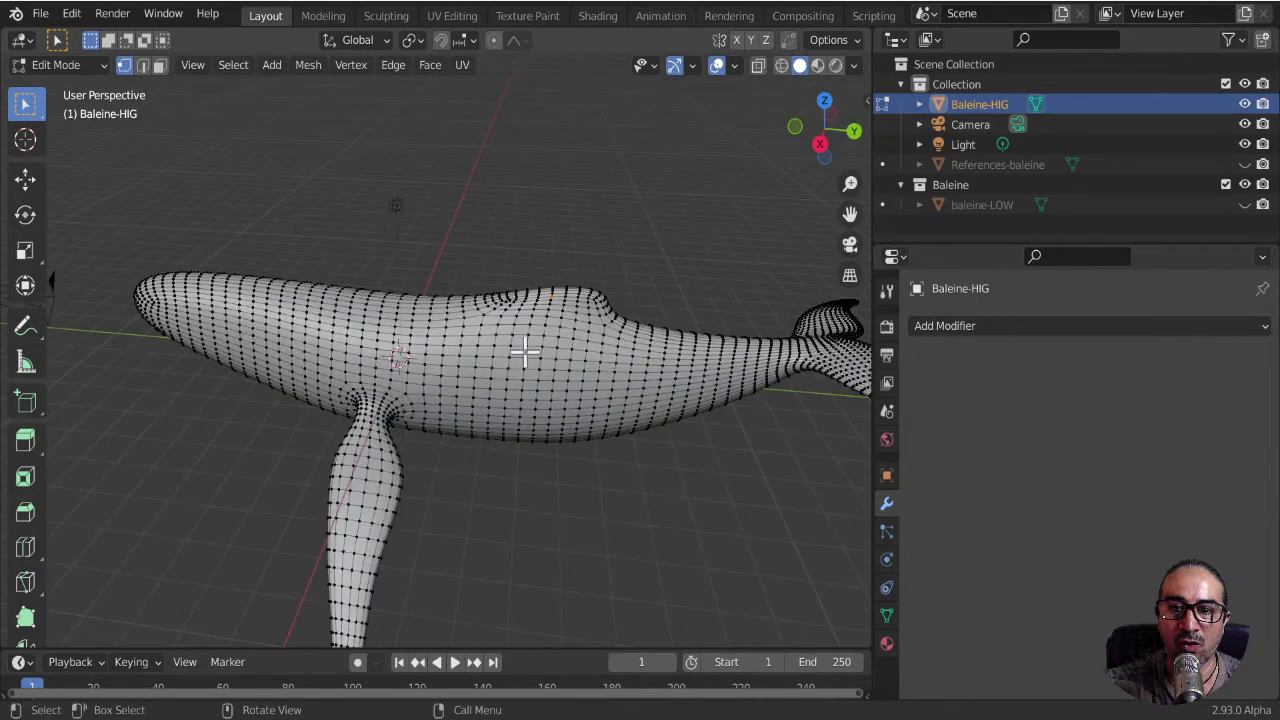
scroll(530, 283, "up", 2)
scroll(530, 283, "up", 3)
scroll(530, 283, "down", 5)
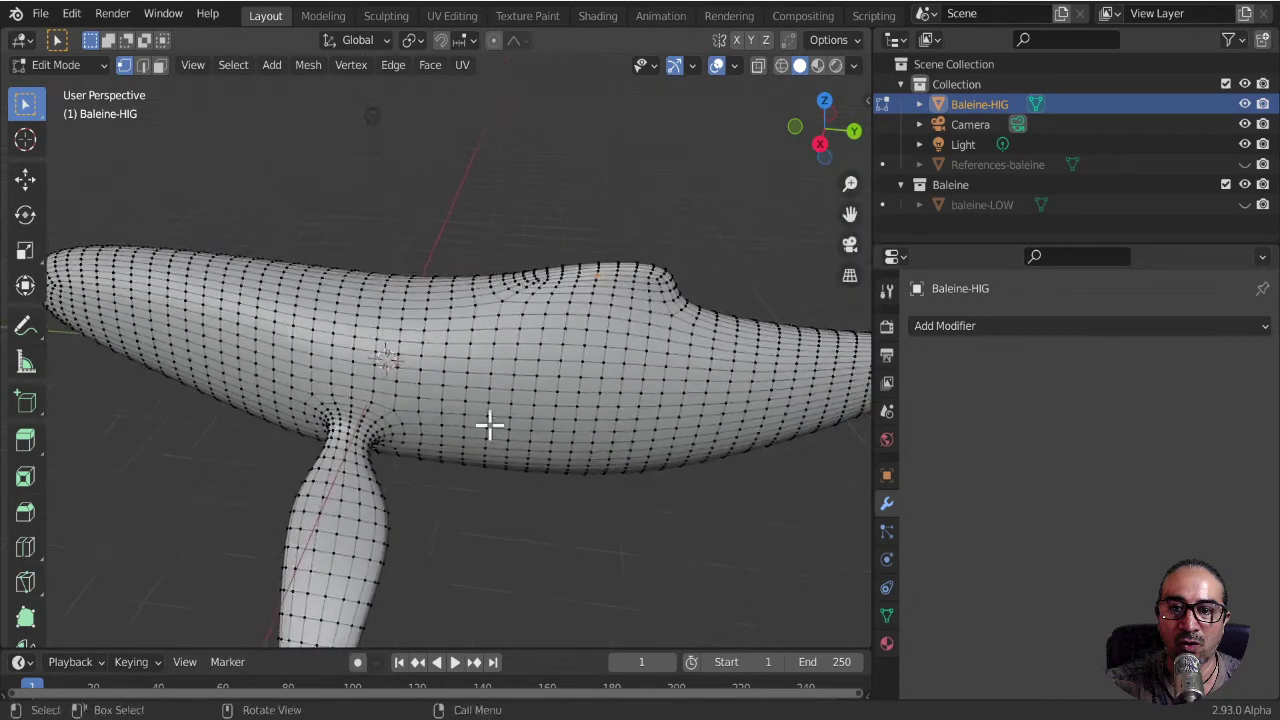
mouse_move(491, 423)
middle_mouse_down()
mouse_move(477, 394)
mouse_move(450, 415)
middle_mouse_up()
key("Tab")
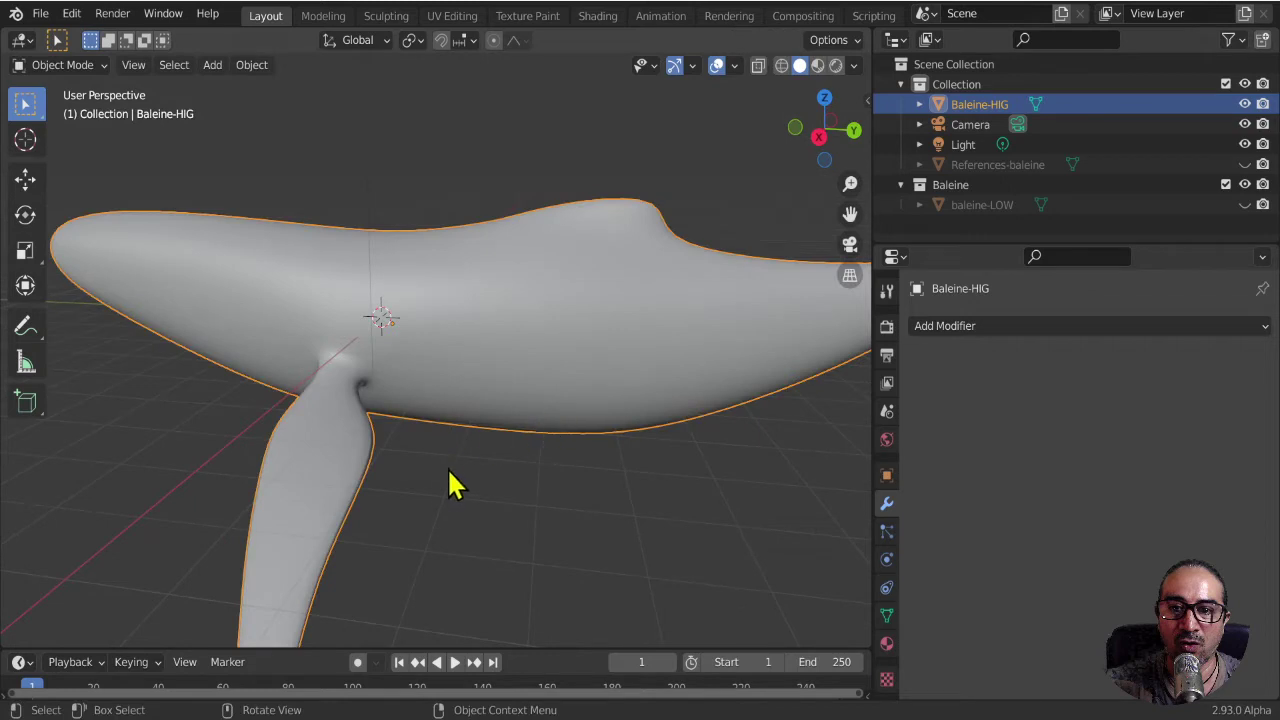
- Add a Subdivision Surface modifier to Baleine-HIG and apply it
left_click(1024, 327)
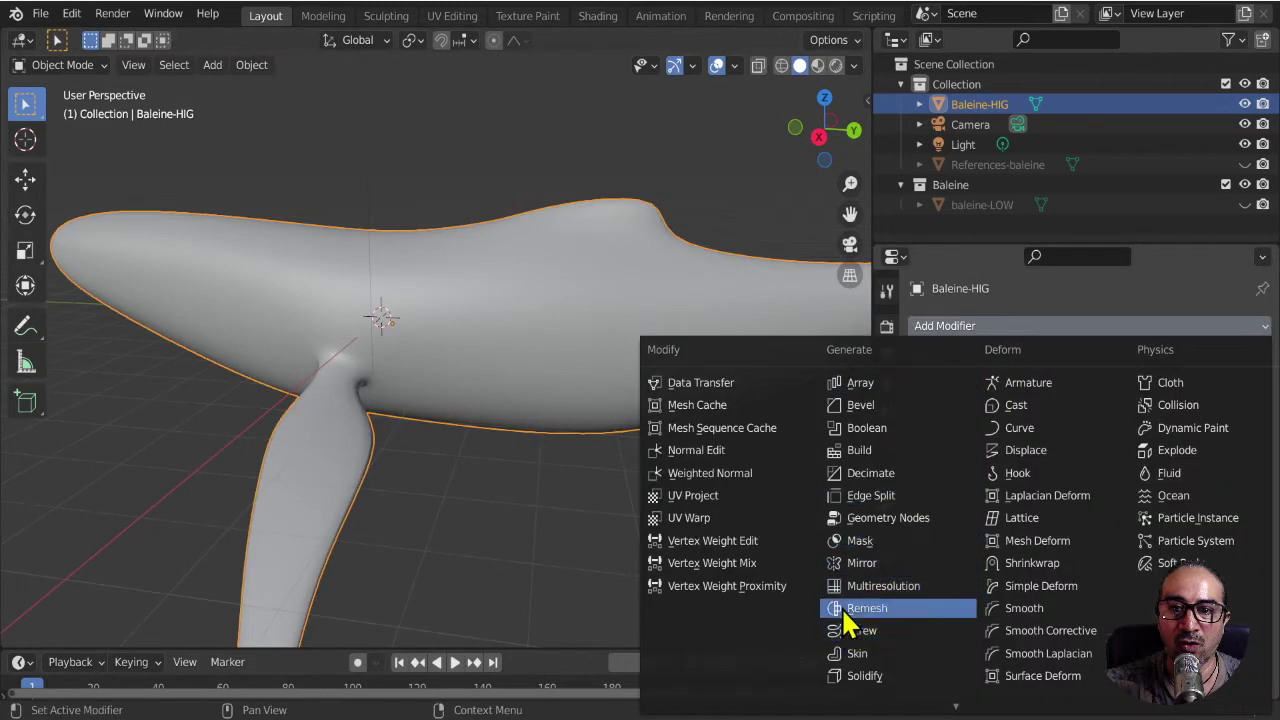
scroll(909, 684, "down", 4)
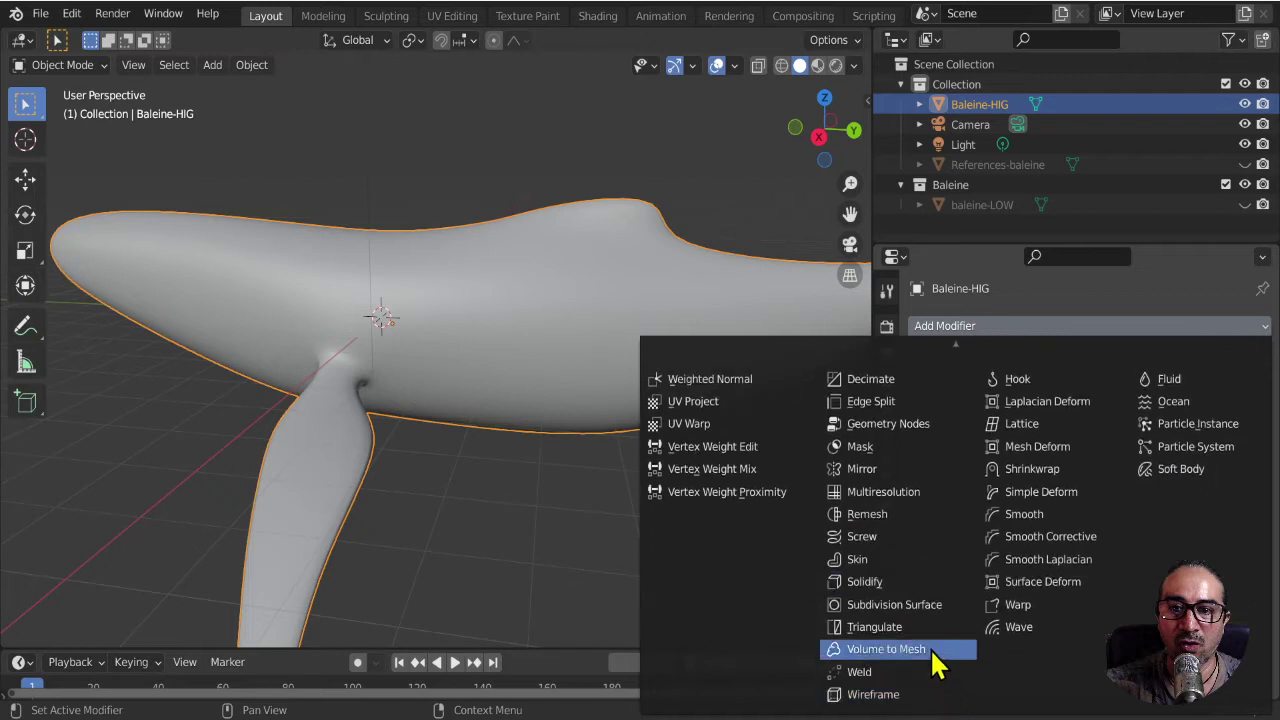
left_click(905, 615)
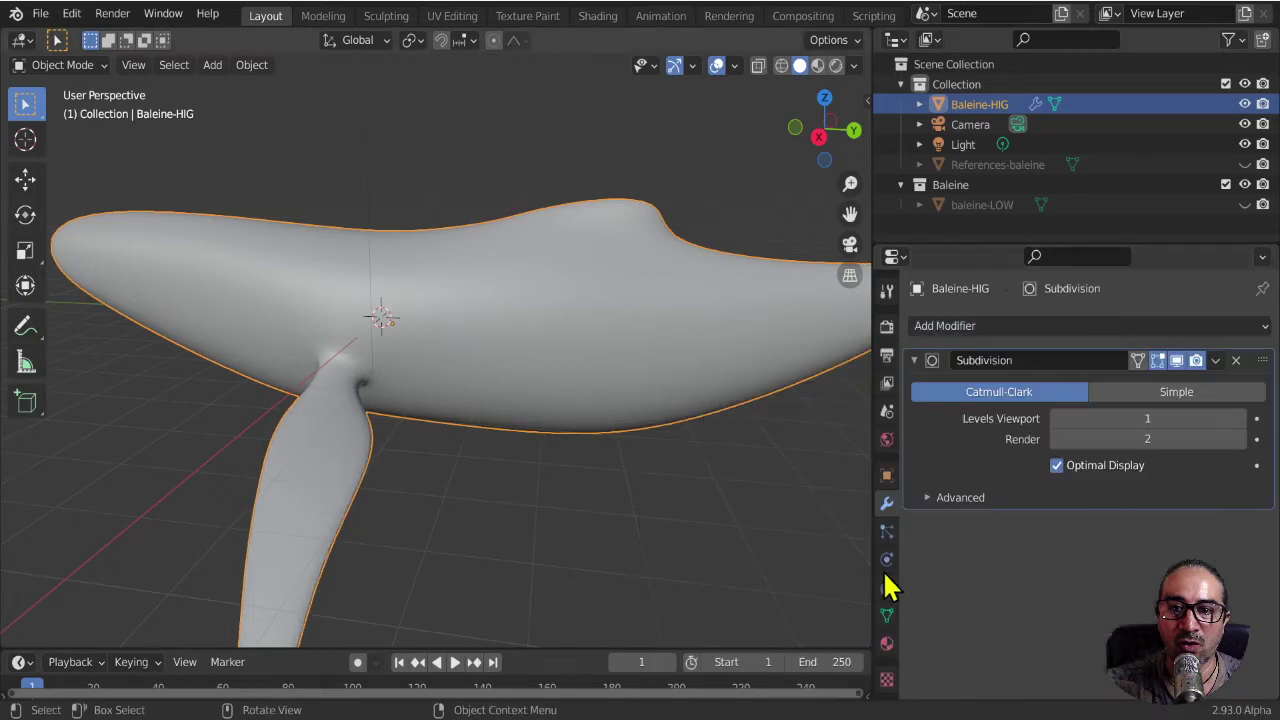
left_click(1216, 361)
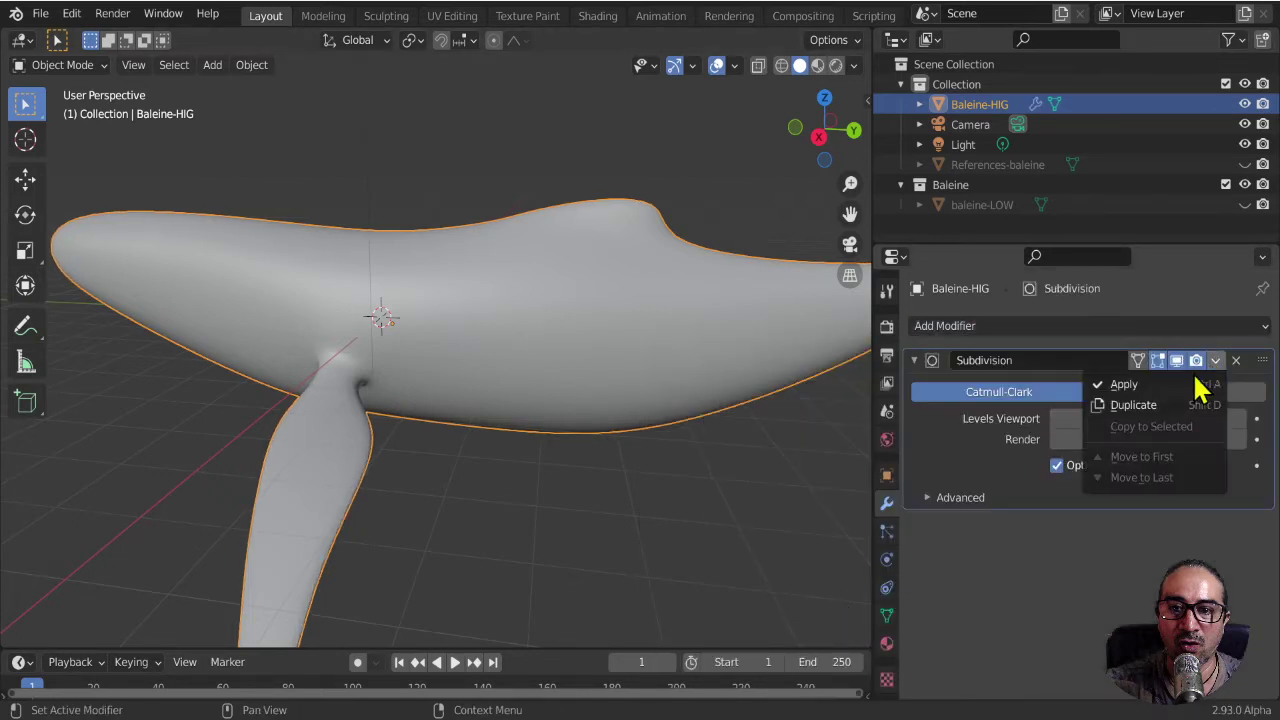
left_click(1127, 390)
key("Tab")
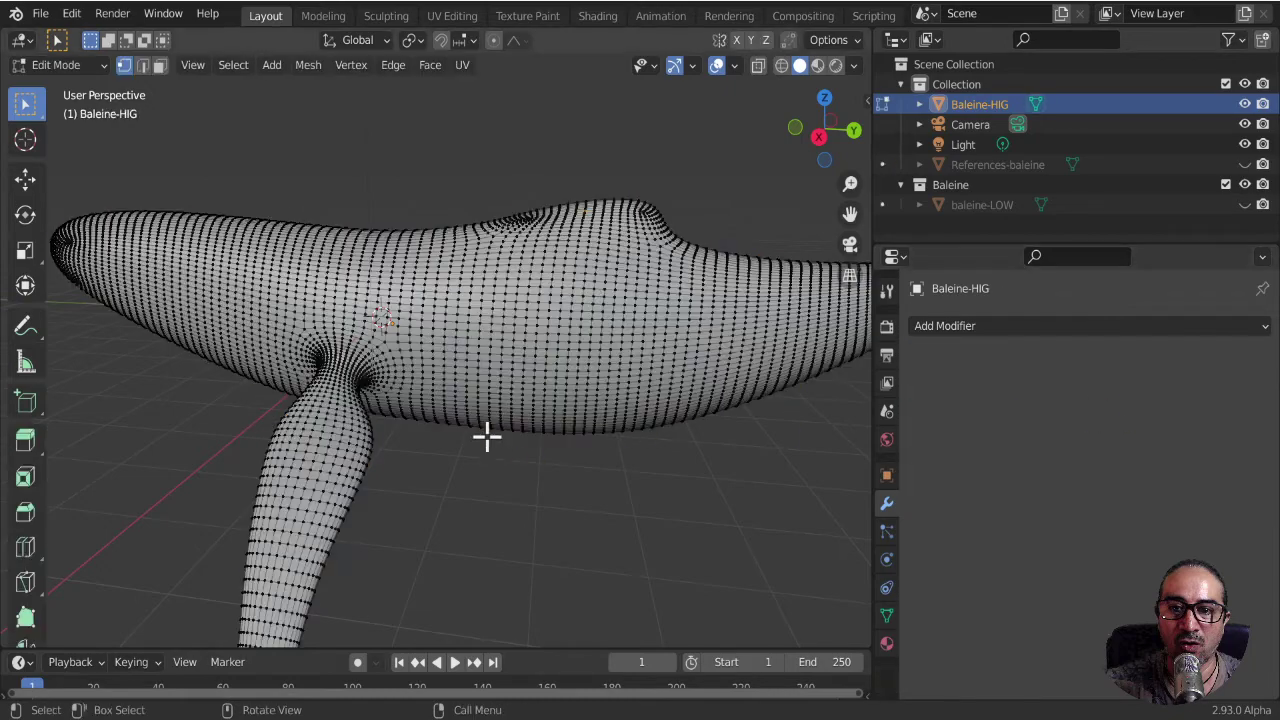
mouse_move(494, 403)
middle_mouse_down()
mouse_move(568, 311)
mouse_move(646, 417)
mouse_move(594, 443)
mouse_move(487, 437)
middle_mouse_up()
key("Tab")
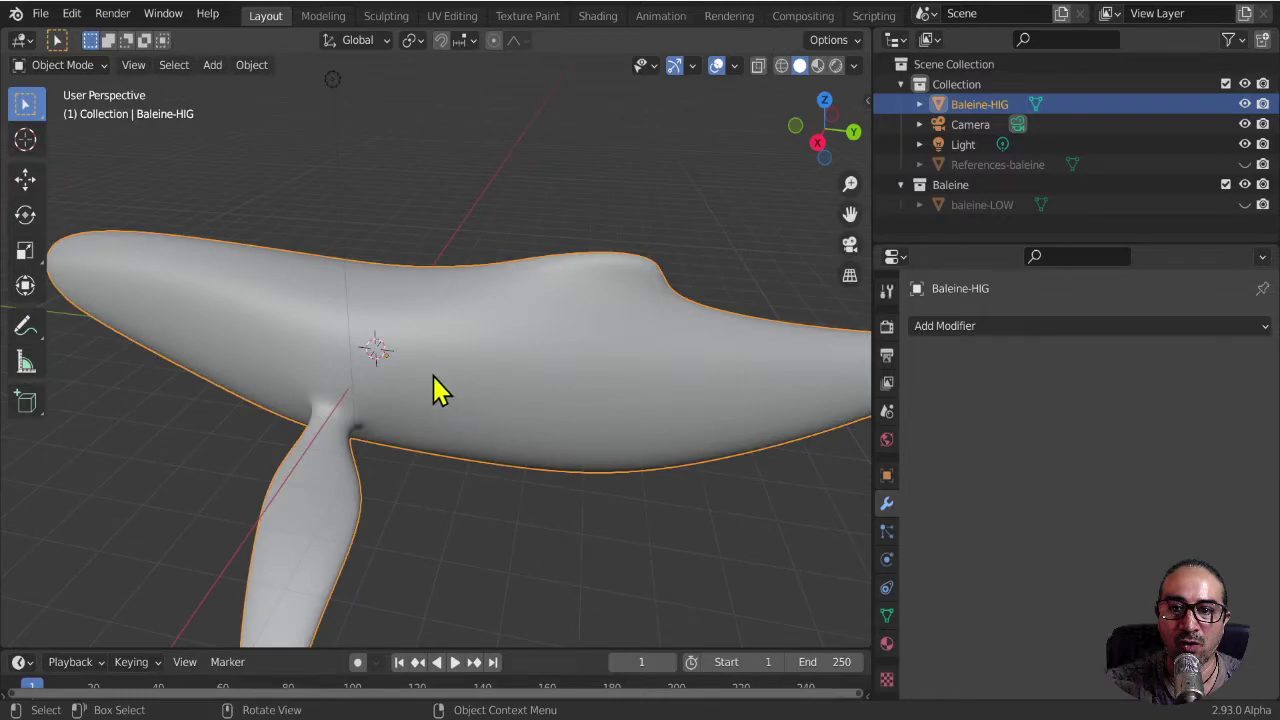
- Enter Edit Mode and select every vertex of the denser whale mesh
key("Tab")
key("a")
scroll(420, 400, "up", 2)
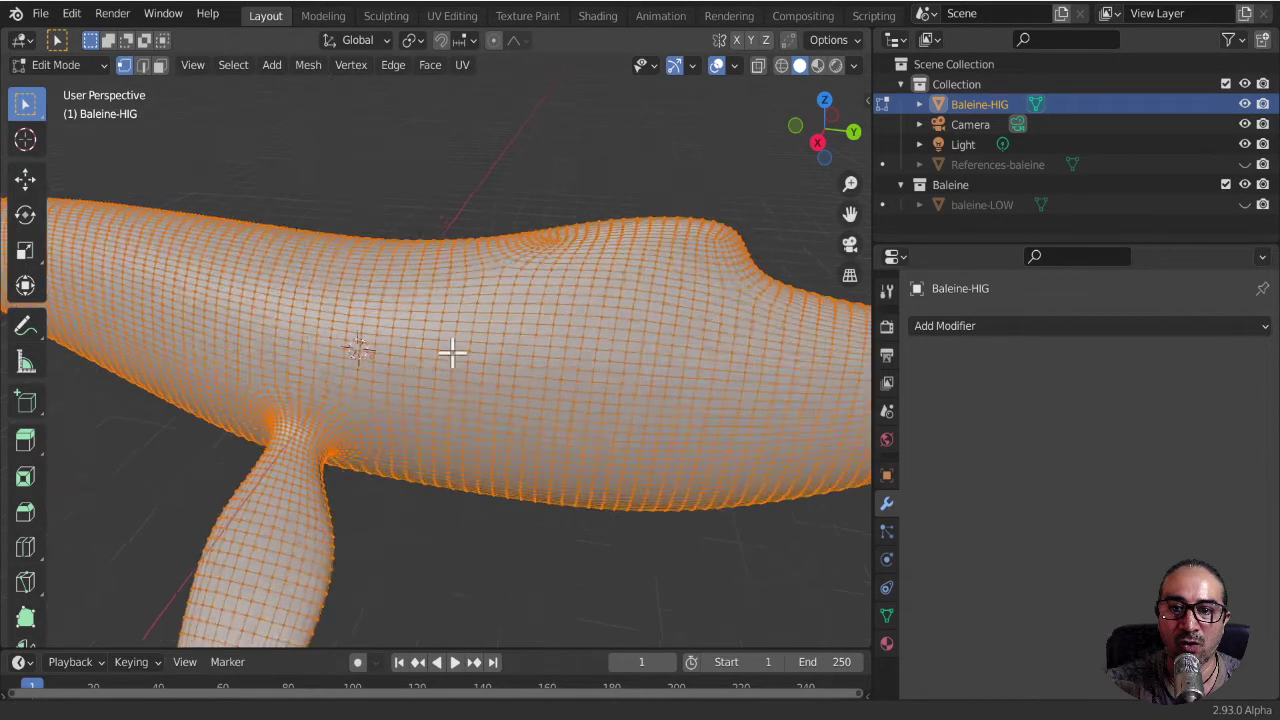
scroll(462, 330, "up", 4)
scroll(460, 345, "down", 4)
scroll(430, 405, "down", 3)
scroll(409, 428, "down", 5)
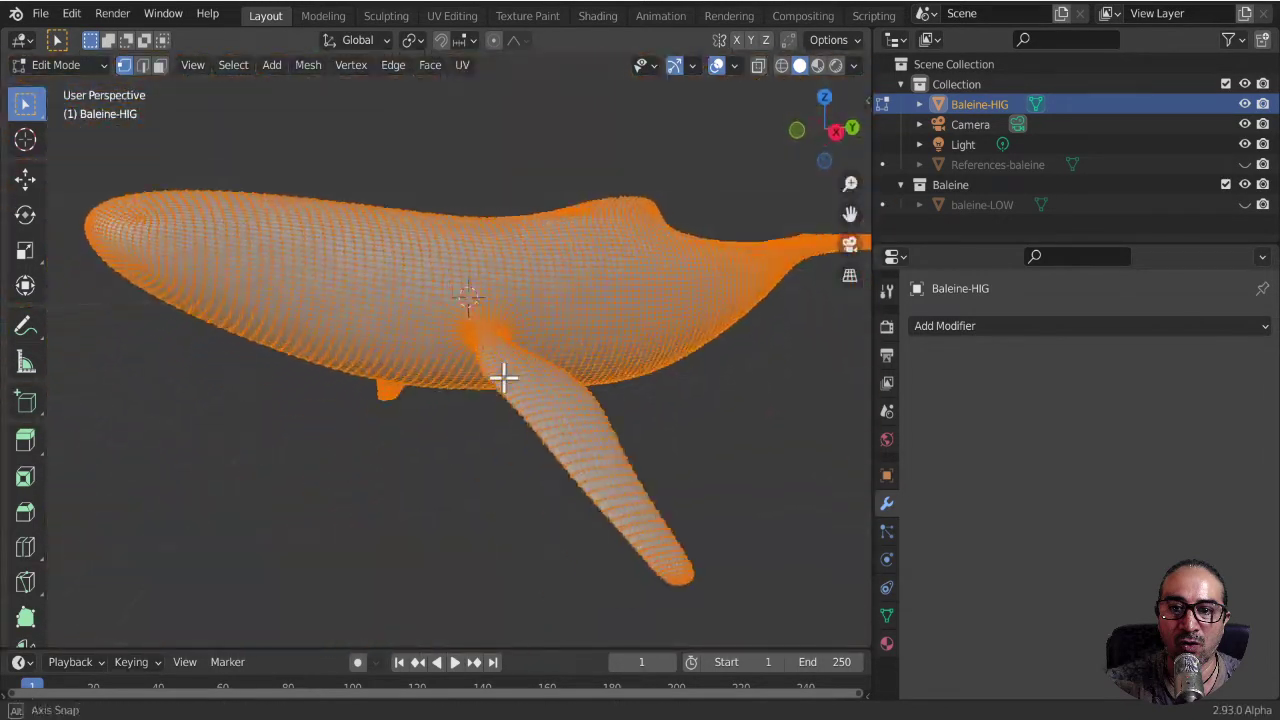
mouse_move(503, 374)
middle_mouse_down()
mouse_move(654, 423)
mouse_move(549, 434)
mouse_move(520, 360)
middle_mouse_up()
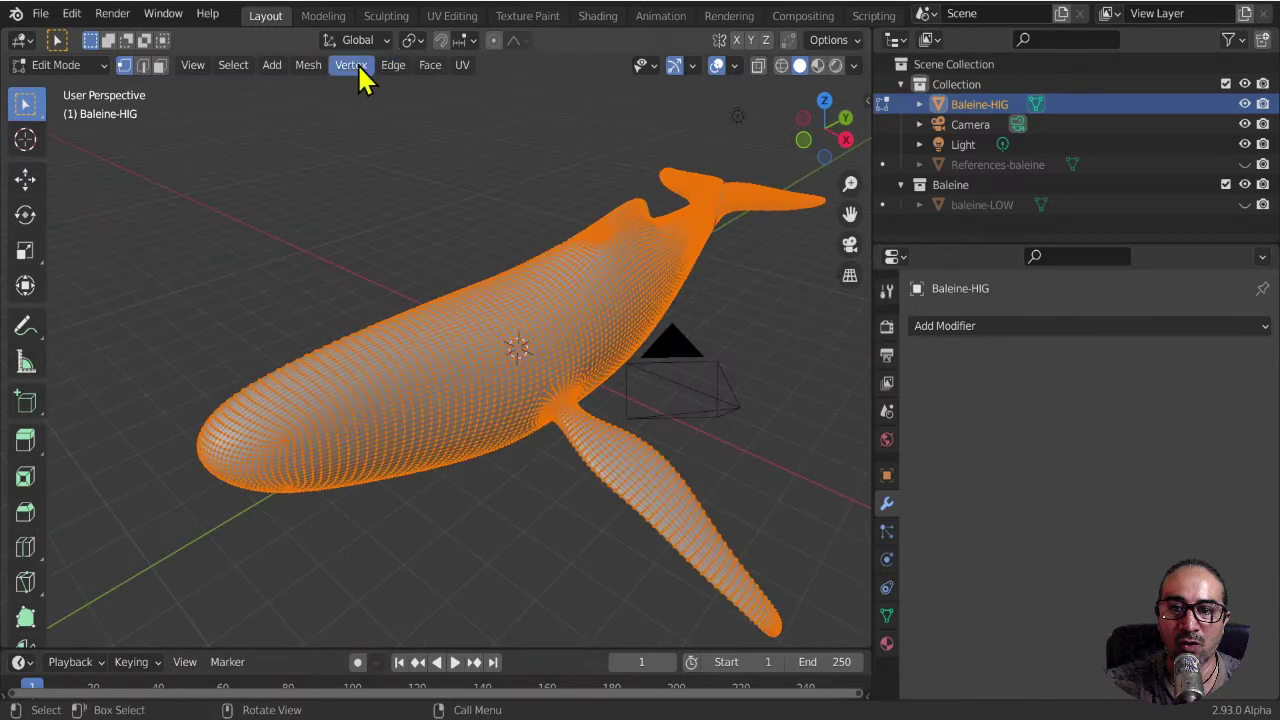
- Triangulate all of Baleine-HIG's faces with Beauty methods and return to Object Mode
left_click(425, 68)
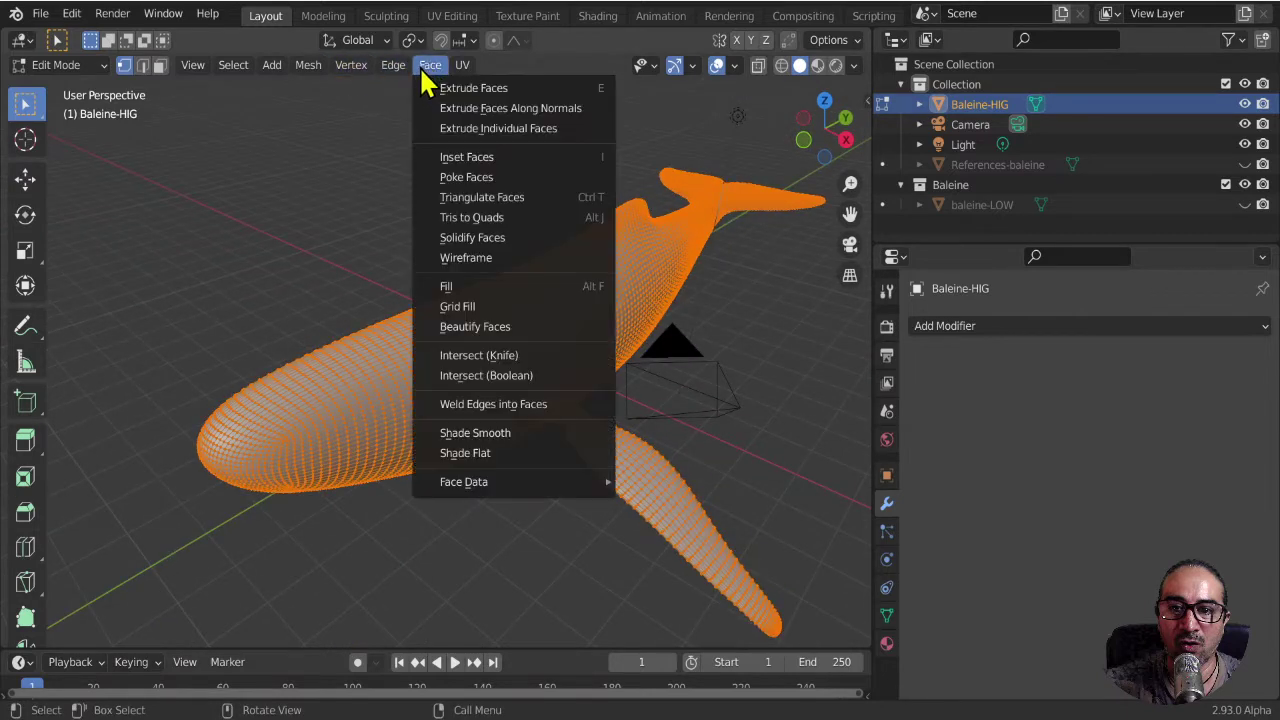
left_click(519, 197)
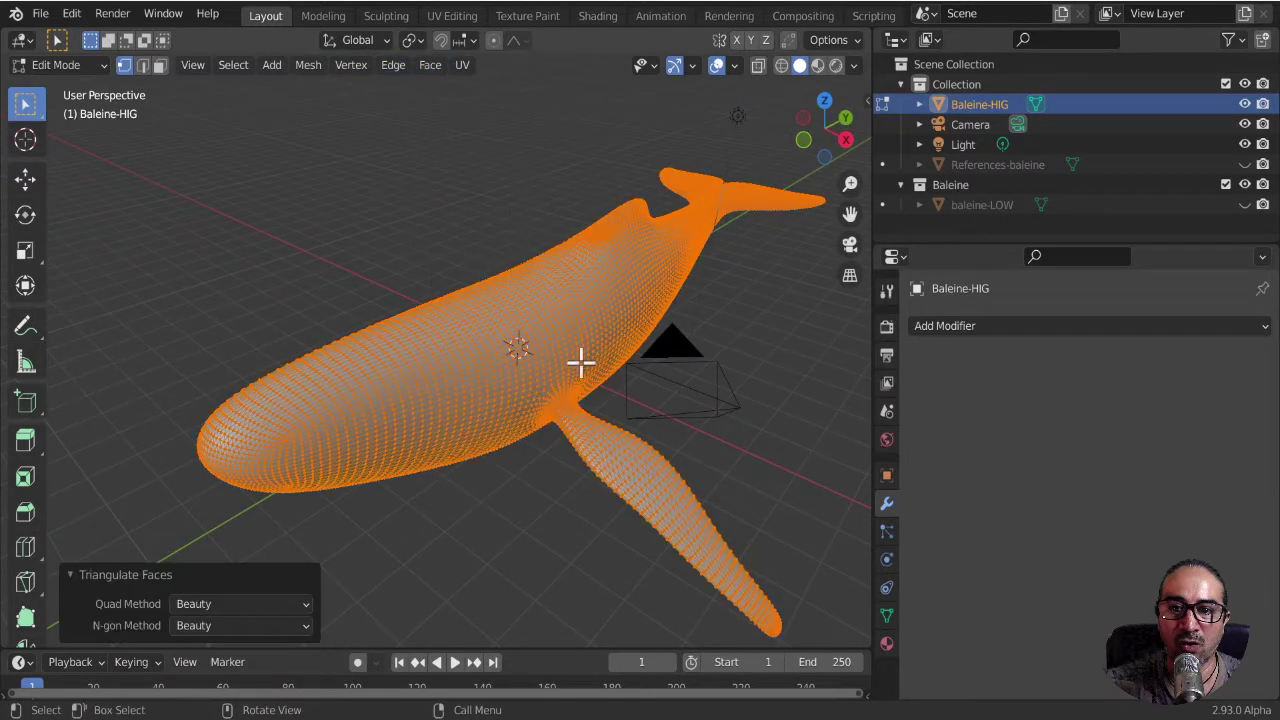
mouse_move(497, 347)
middle_mouse_down()
mouse_move(457, 343)
mouse_move(497, 323)
mouse_move(506, 383)
middle_mouse_up()
scroll(480, 330, "up", 3)
scroll(490, 340, "up", 2)
scroll(497, 323, "up", 3)
scroll(552, 266, "down", 5)
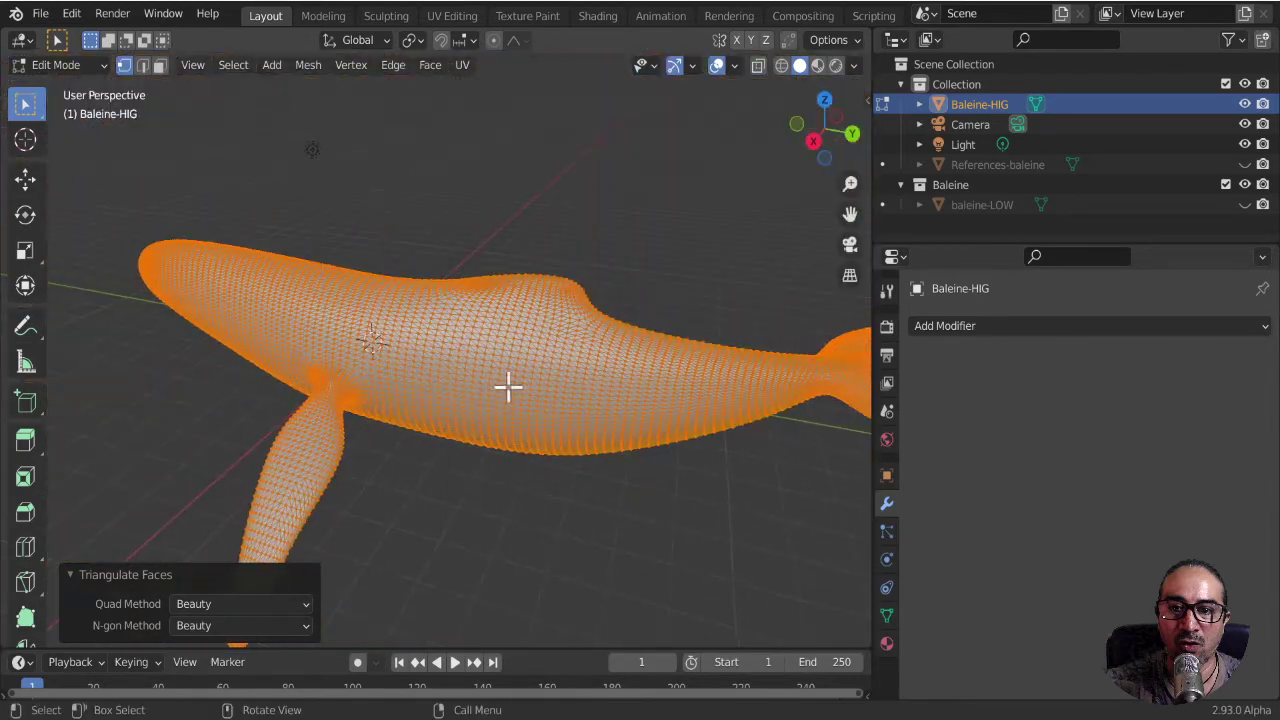
key("Tab")
mouse_move(530, 455)
middle_mouse_down()
mouse_move(480, 423)
mouse_move(509, 286)
mouse_move(522, 442)
middle_mouse_up()
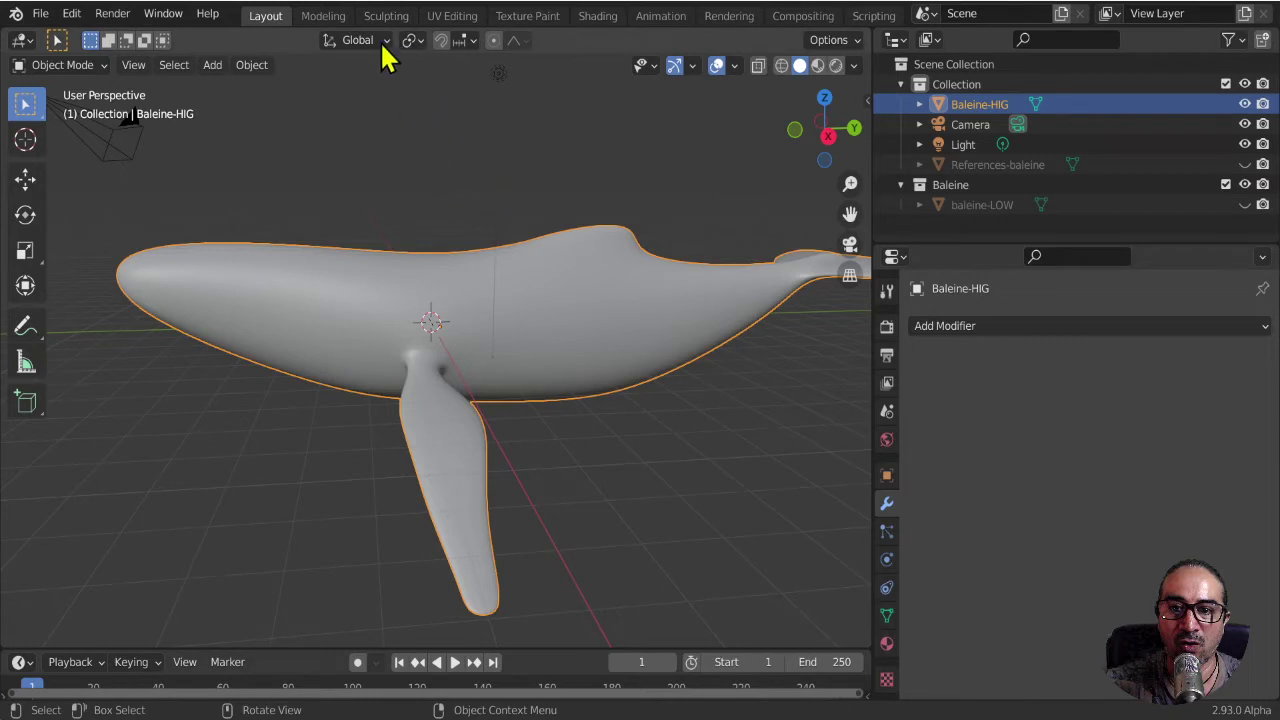
mouse_move(398, 325)
middle_mouse_down()
mouse_move(180, 363)
mouse_move(294, 363)
mouse_move(337, 352)
mouse_move(345, 330)
middle_mouse_up()
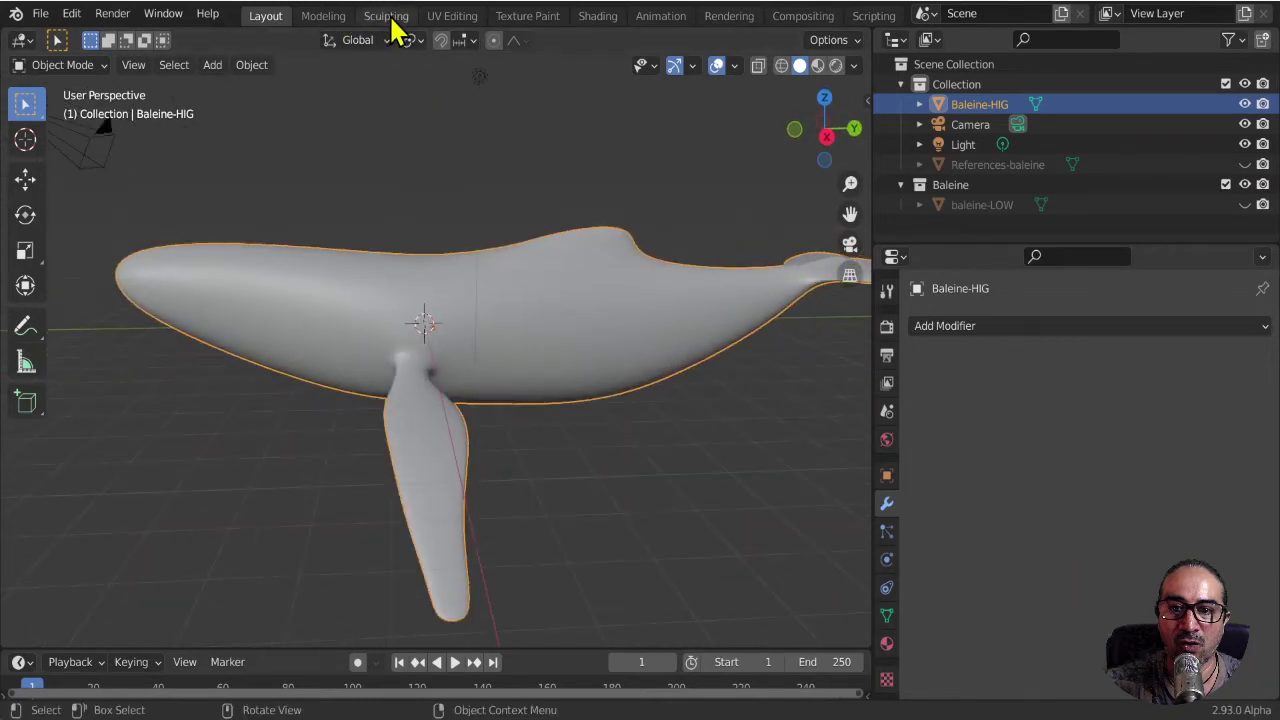
- Enter the Sculpting workspace, sculpt a test groove on the body, then smooth it away
left_click(390, 16)
scroll(486, 329, "down", 5)
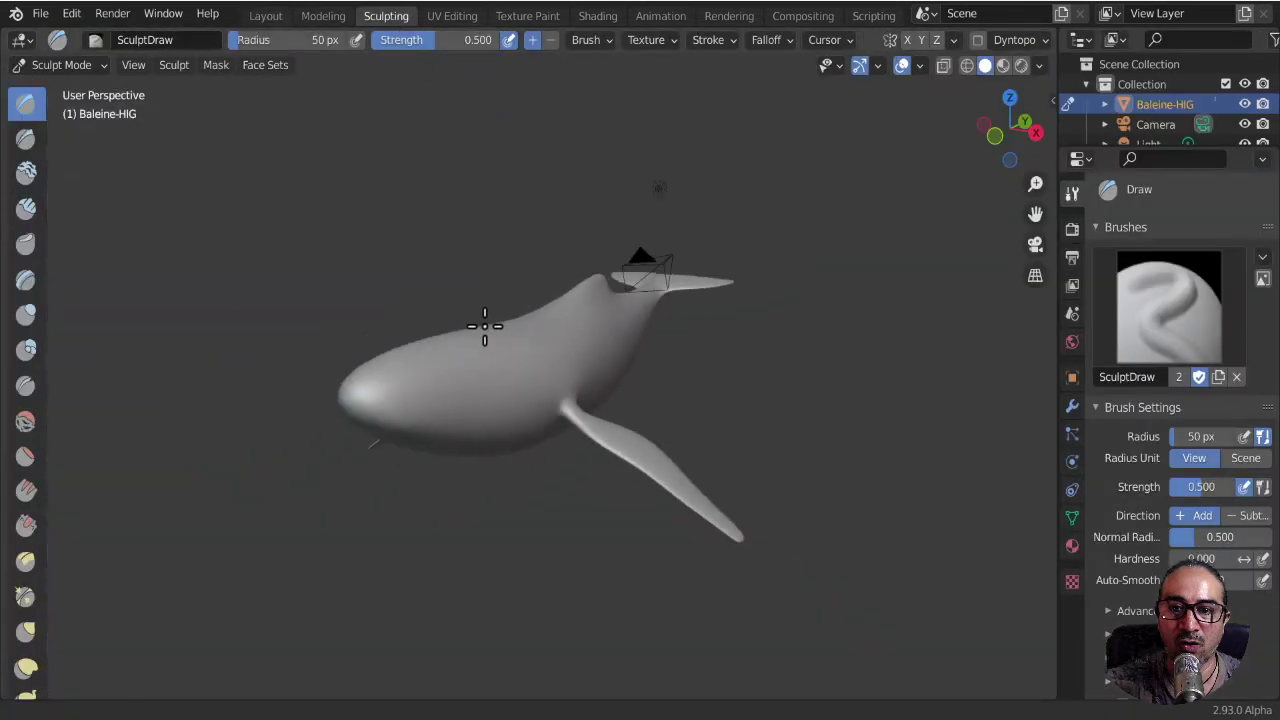
scroll(520, 234, "up", 3)
mouse_move(520, 234)
middle_mouse_down()
mouse_move(441, 281)
mouse_move(371, 351)
middle_mouse_up()
left_click_drag(376, 375, 494, 329)
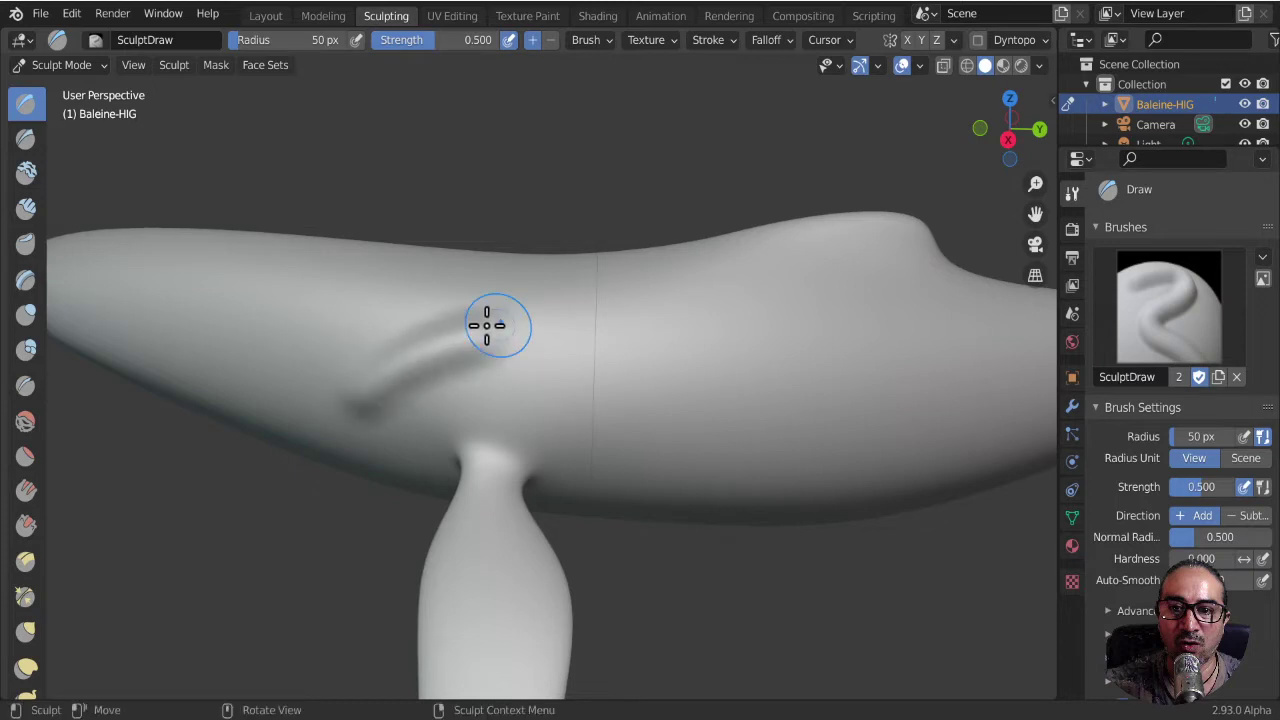
middle_click_drag(494, 329, 523, 386)
left_click_drag(450, 408, 528, 426, "shift")
mouse_move(528, 426)
middle_mouse_down()
mouse_move(451, 306)
mouse_move(474, 314)
middle_mouse_up()
scroll(520, 337, "down", 3)
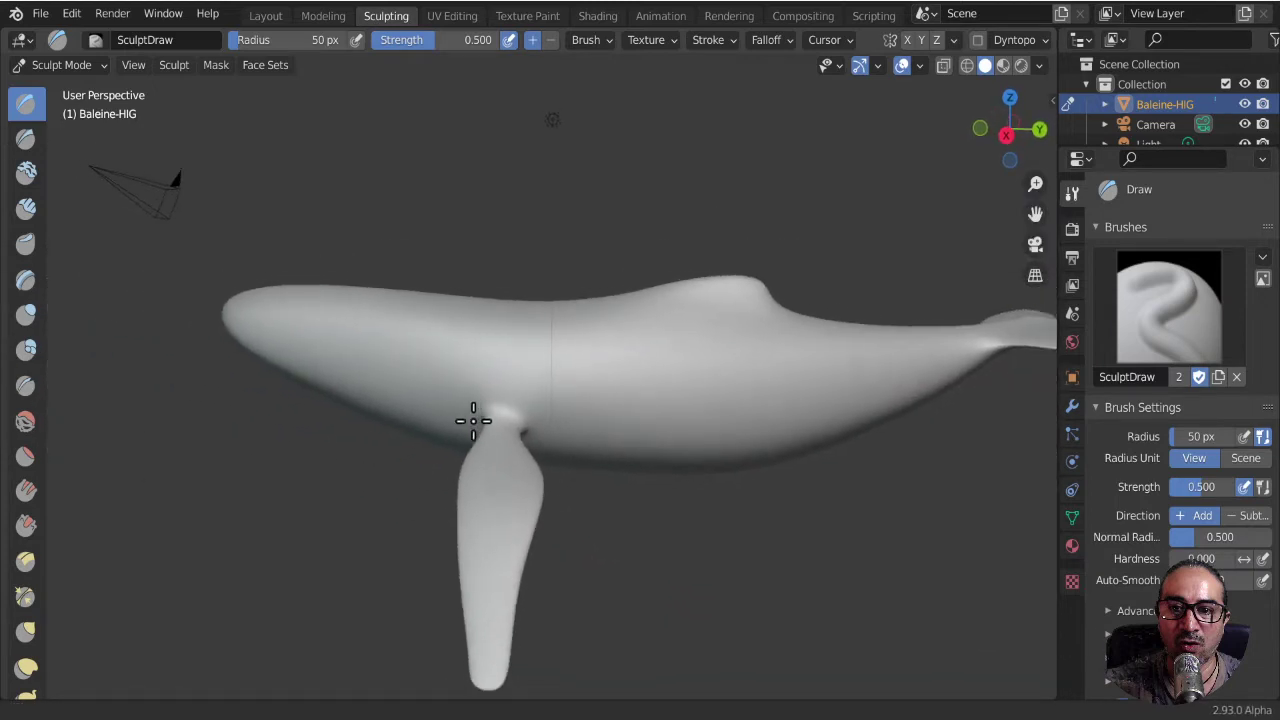
mouse_move(509, 406)
middle_mouse_down()
mouse_move(559, 401)
mouse_move(586, 371)
mouse_move(634, 391)
mouse_move(621, 422)
mouse_move(443, 423)
mouse_move(494, 443)
middle_mouse_up()
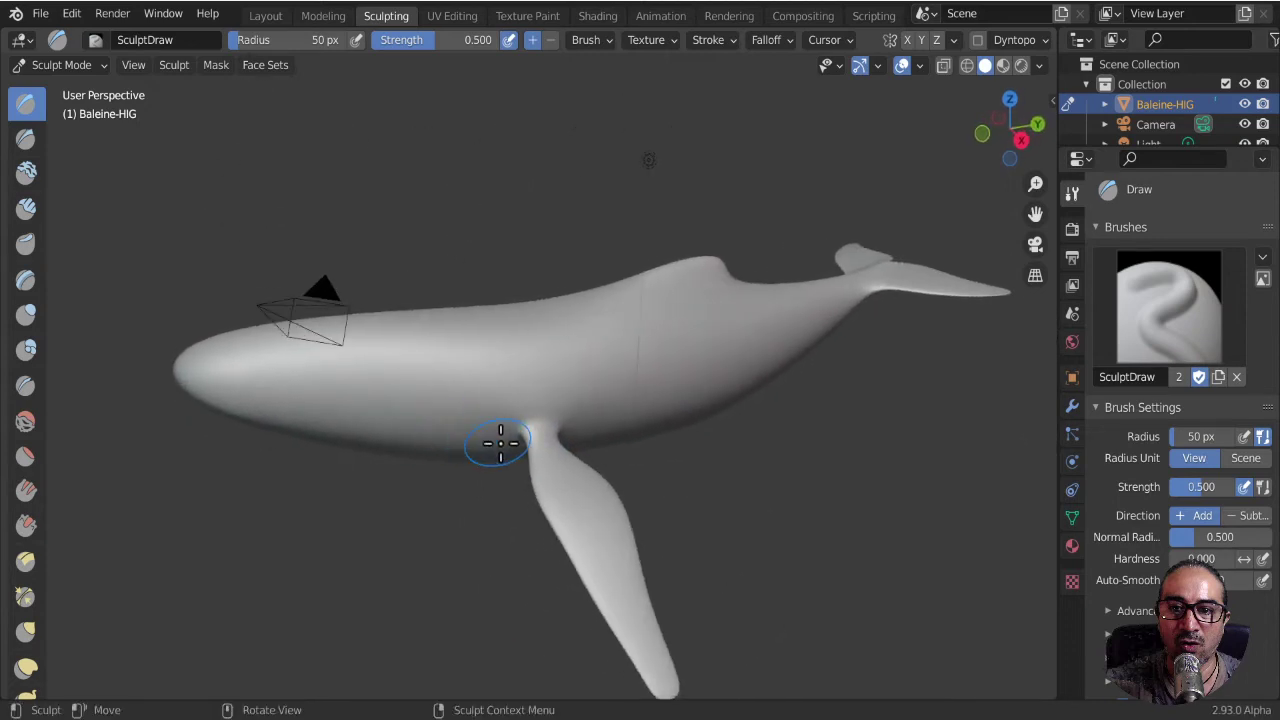
scroll(586, 408, "up", 2)
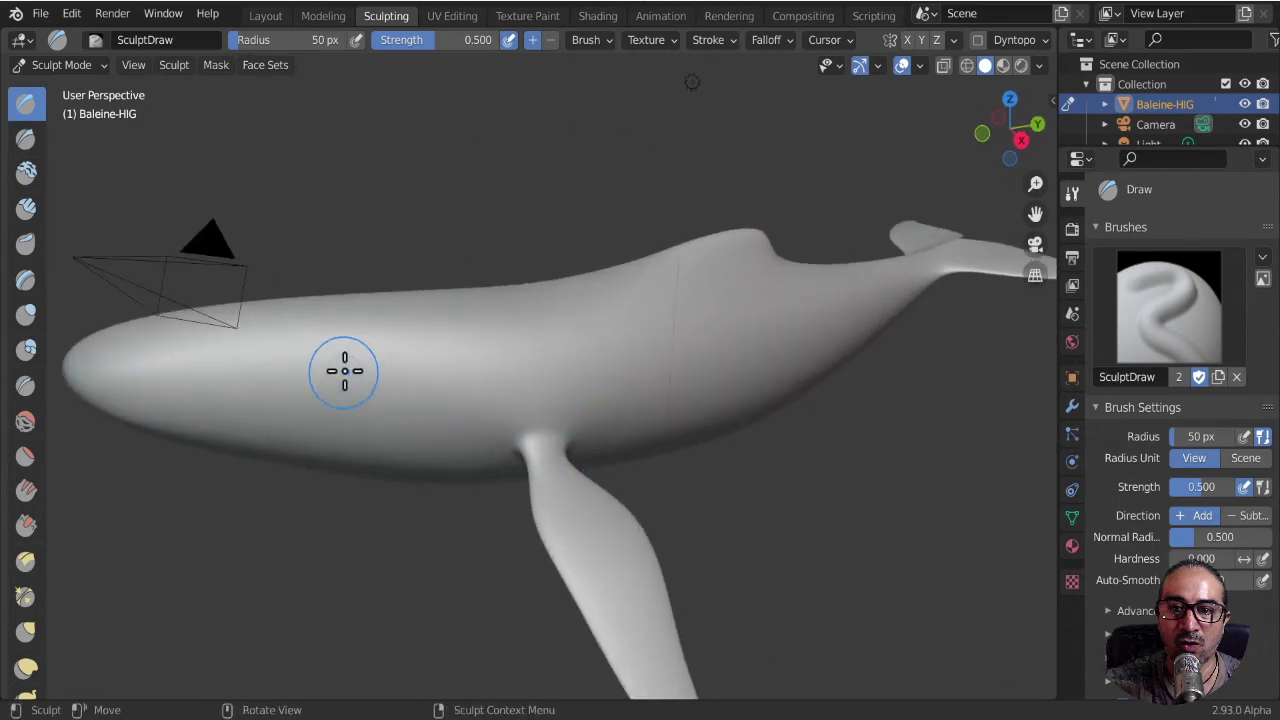
mouse_move(343, 371)
middle_mouse_down()
mouse_move(237, 331)
mouse_move(252, 352)
mouse_move(306, 346)
mouse_move(391, 437)
mouse_move(416, 417)
mouse_move(371, 429)
middle_mouse_up()
scroll(330, 355, "up", 2)
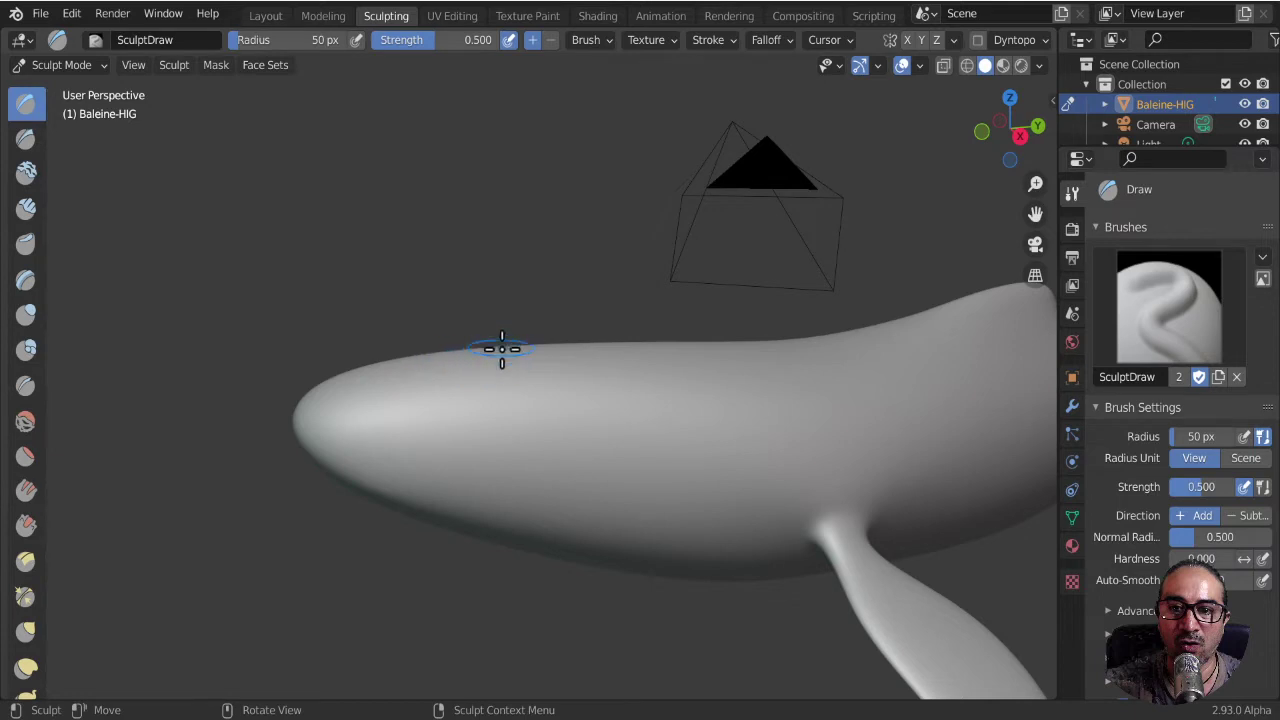
- Set the brush radius to 19 px and draw the mouth groove along the head
key("f")
left_click(468, 414)
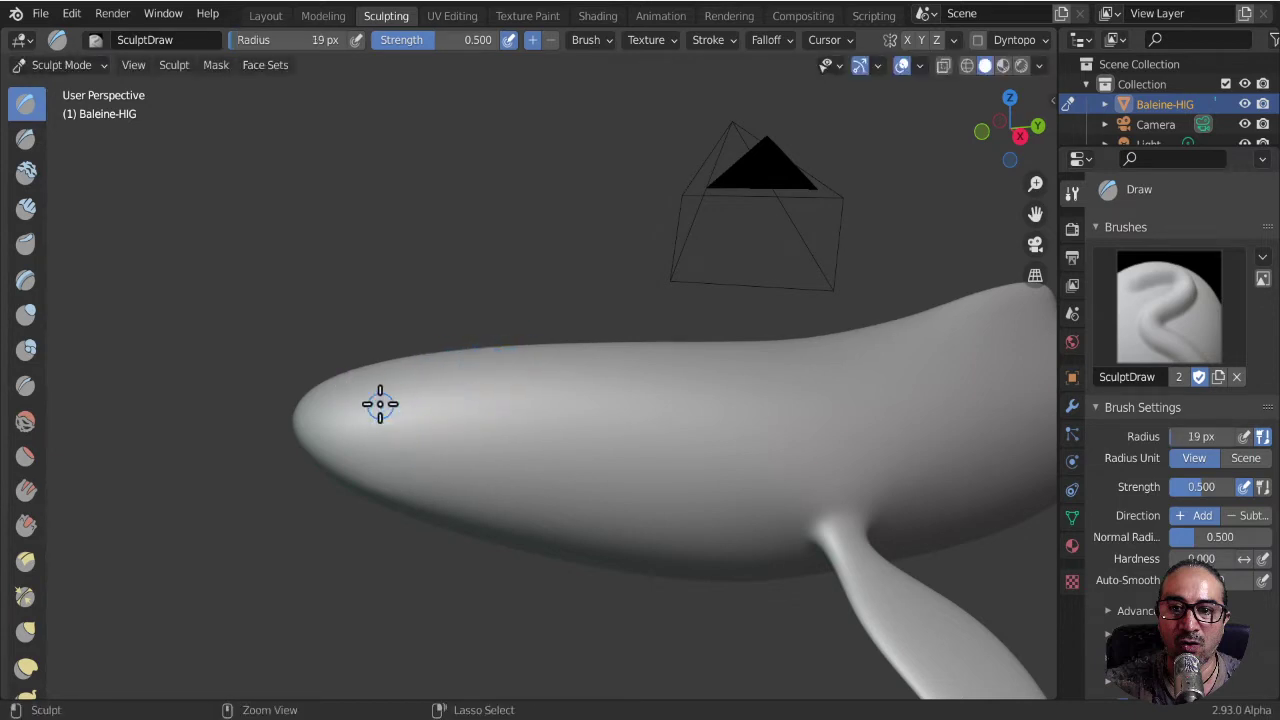
left_click_drag(401, 418, 459, 447)
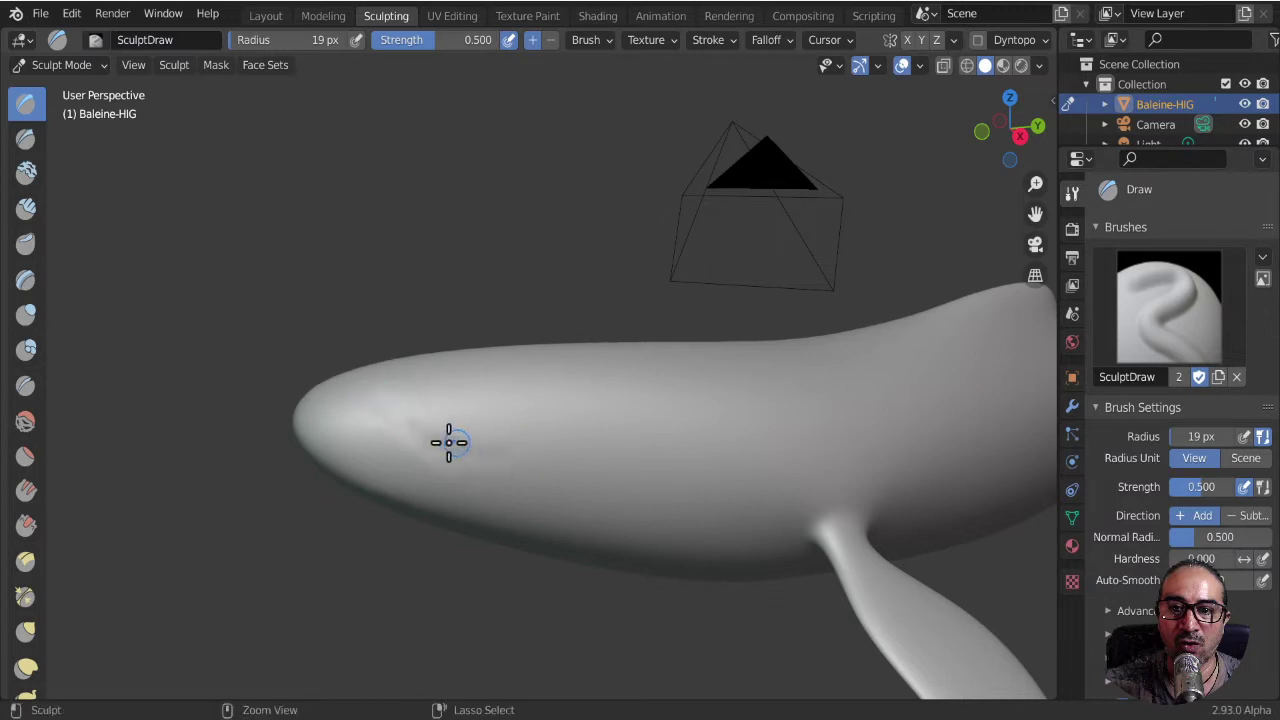
middle_click_drag(549, 451, 491, 434)
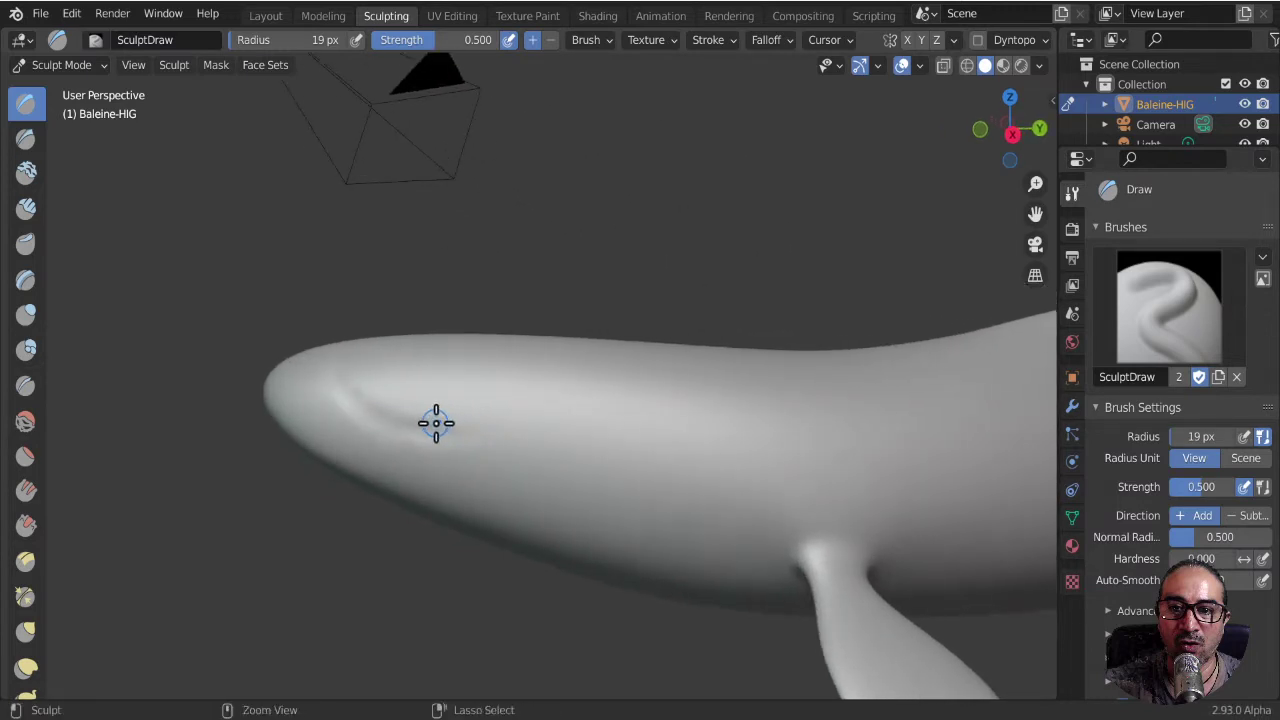
mouse_move(420, 423)
left_mouse_down()
mouse_move(606, 423)
mouse_move(380, 418)
left_mouse_up()
middle_click_drag(423, 429, 457, 437)
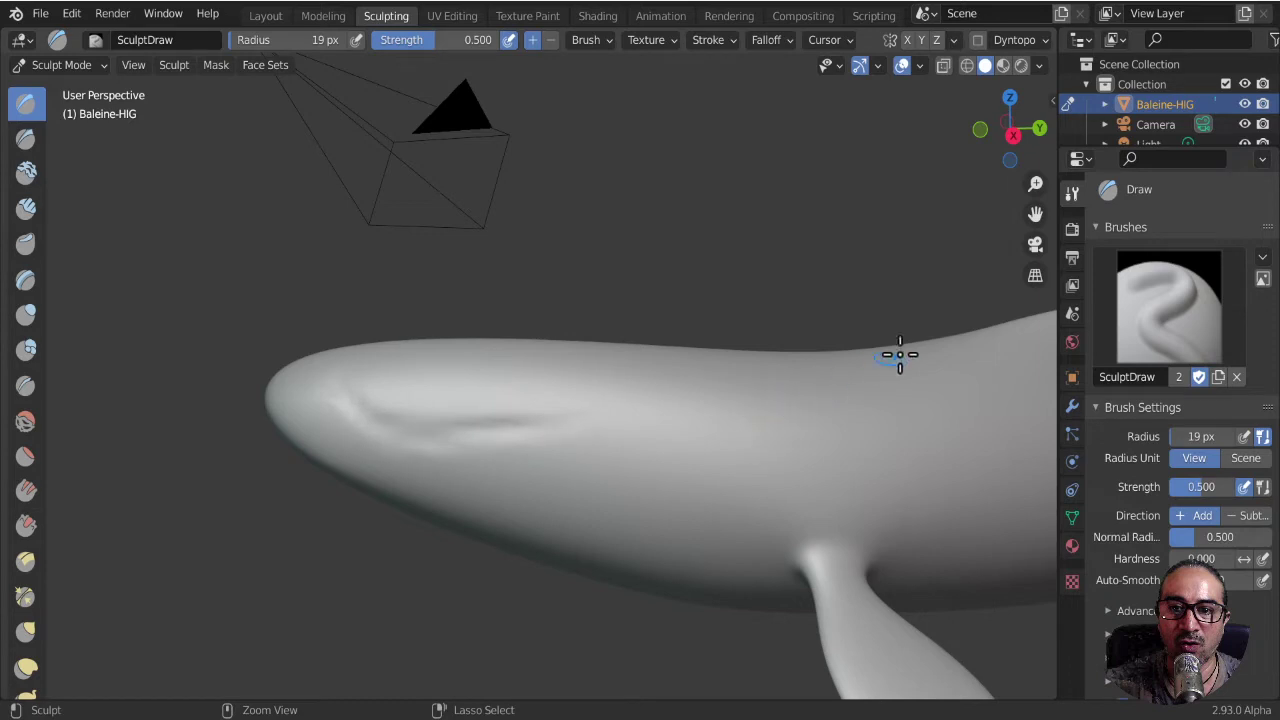
key("ctrl+z")
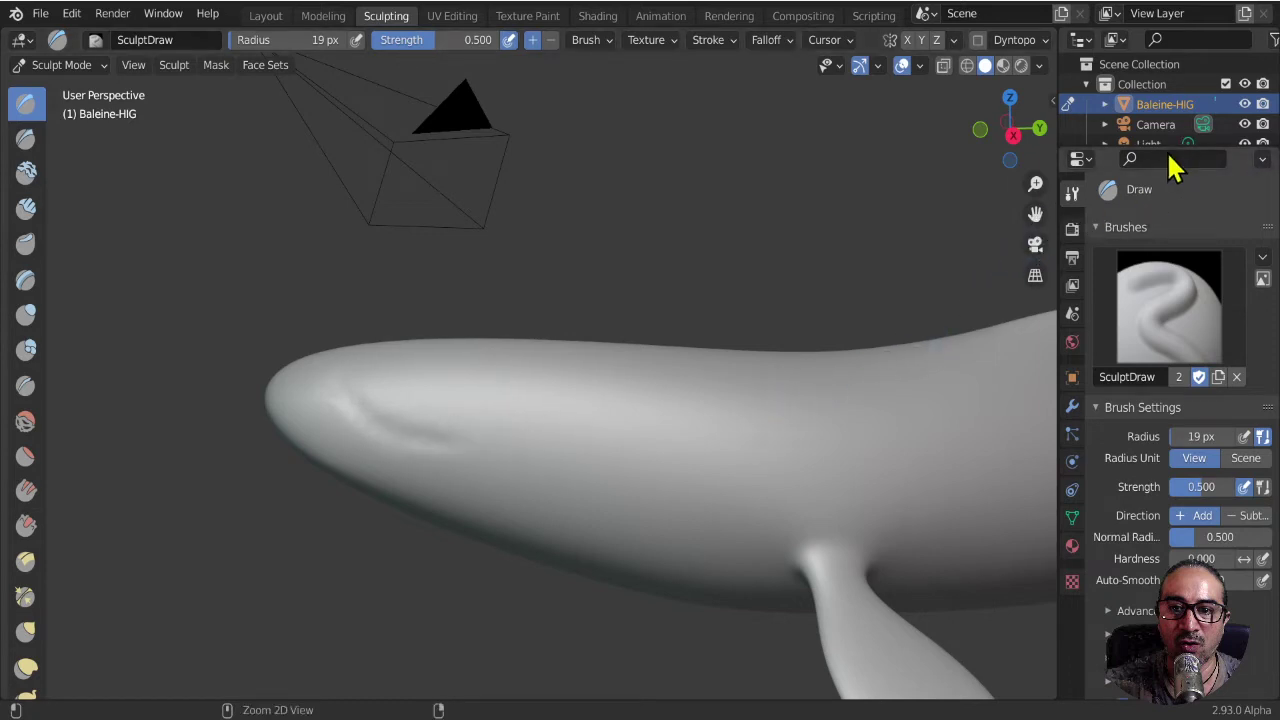
left_click_drag(1172, 150, 1160, 382)
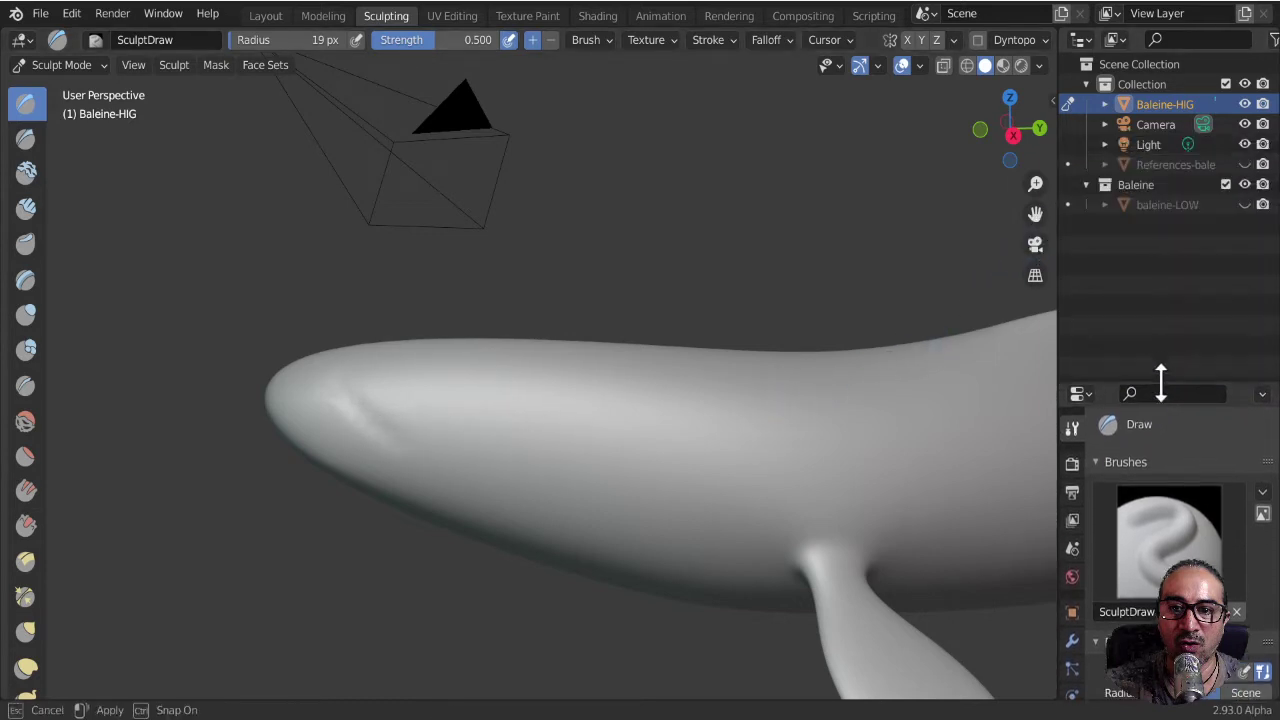
- Show the References-baleine photo board with Material Preview shading
left_click(1244, 164)
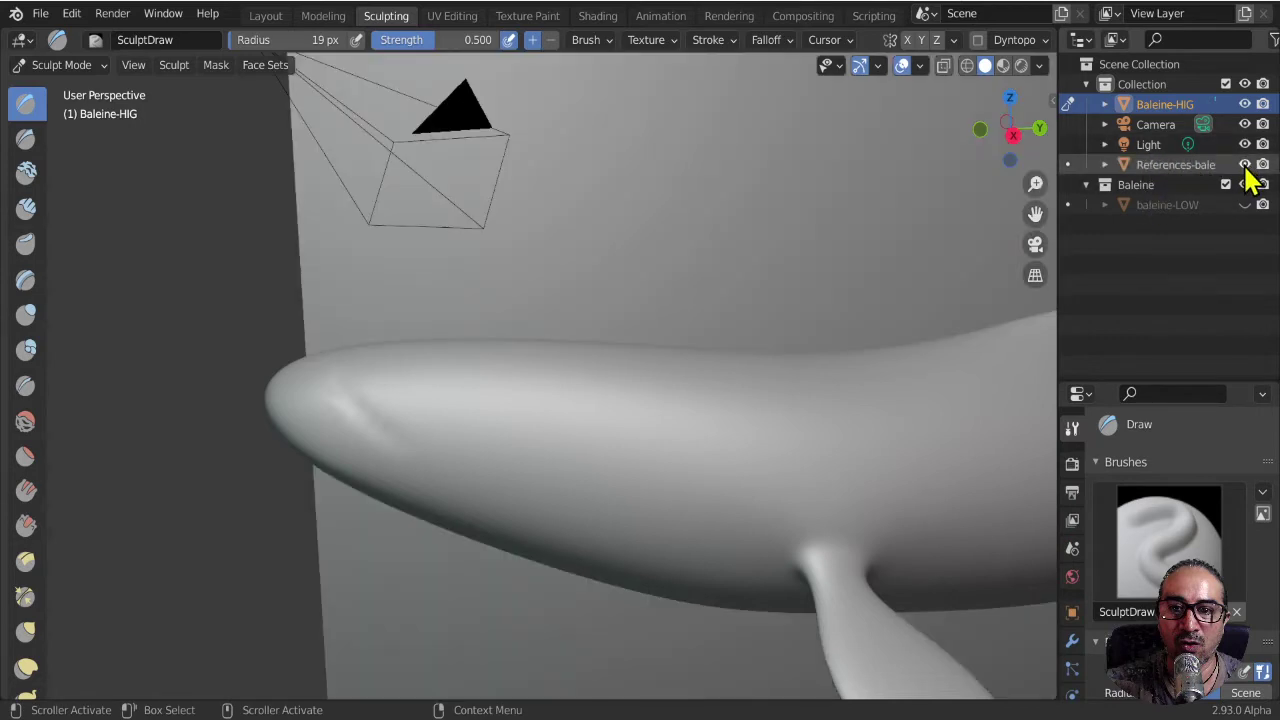
left_click(1003, 66)
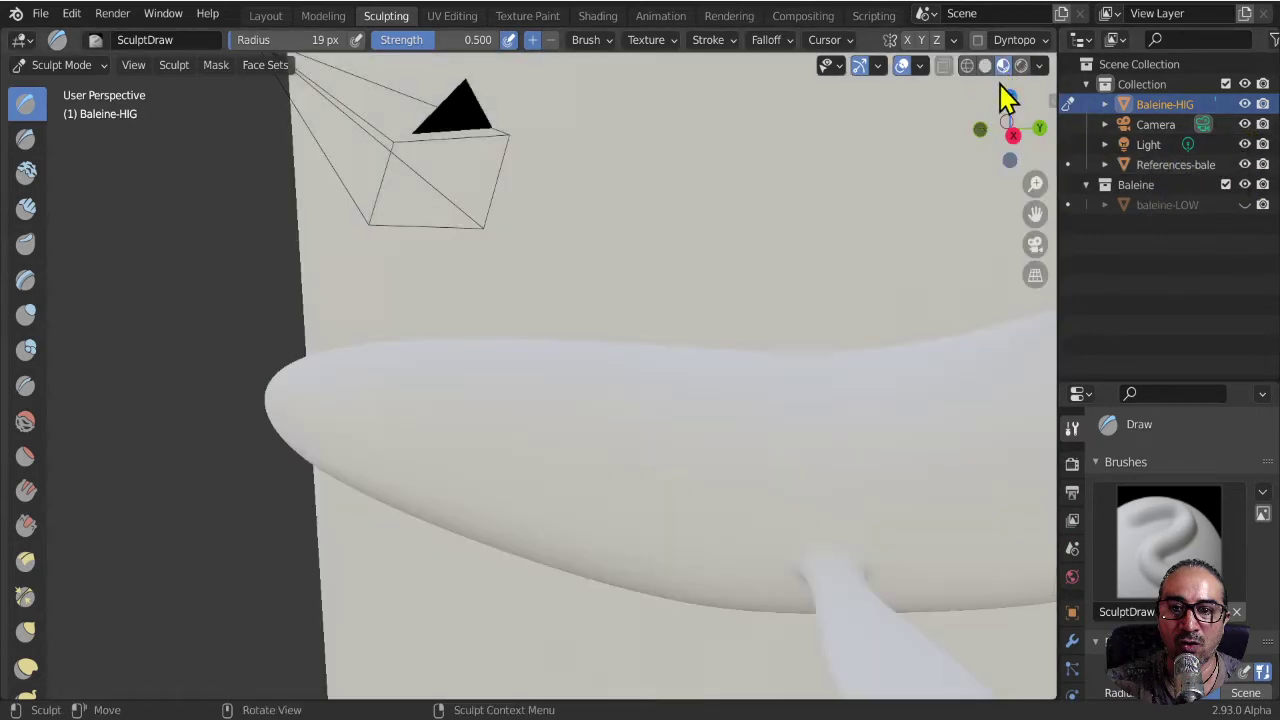
mouse_move(751, 240)
middle_mouse_down("ctrl")
mouse_move(757, 277)
mouse_move(643, 420)
middle_mouse_up("ctrl")
scroll(690, 323, "up", 5, "shift")
scroll(700, 330, "up", 3)
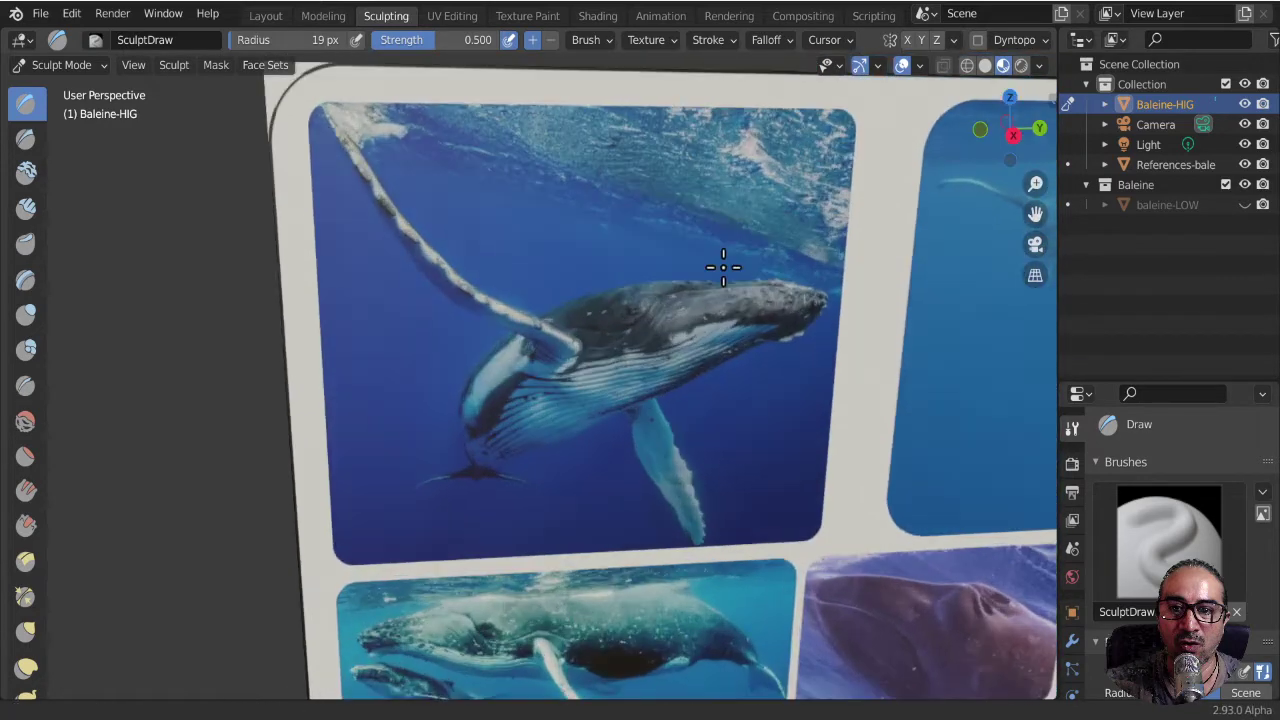
scroll(723, 267, "up", 4)
- Zoom and orbit to study the humpback whale reference photos
middle_click_drag(780, 217, 549, 337)
scroll(634, 251, "up", 3)
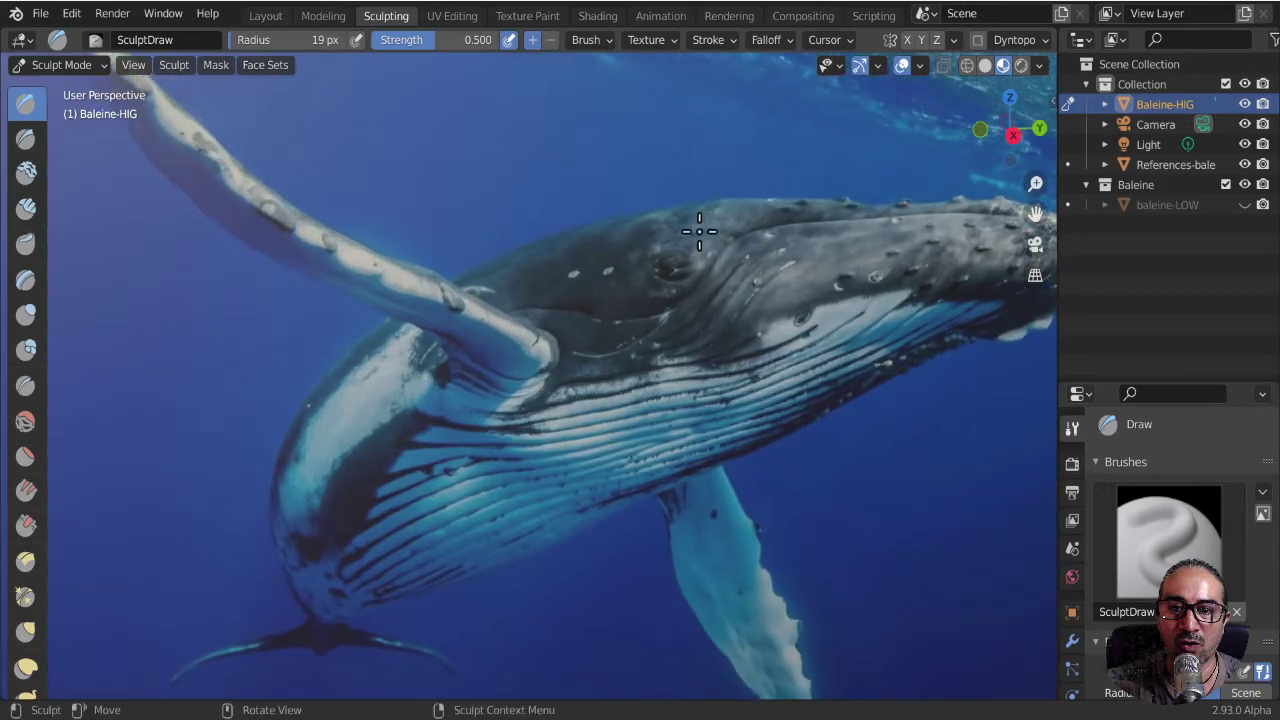
middle_click_drag(698, 236, 588, 383, "ctrl")
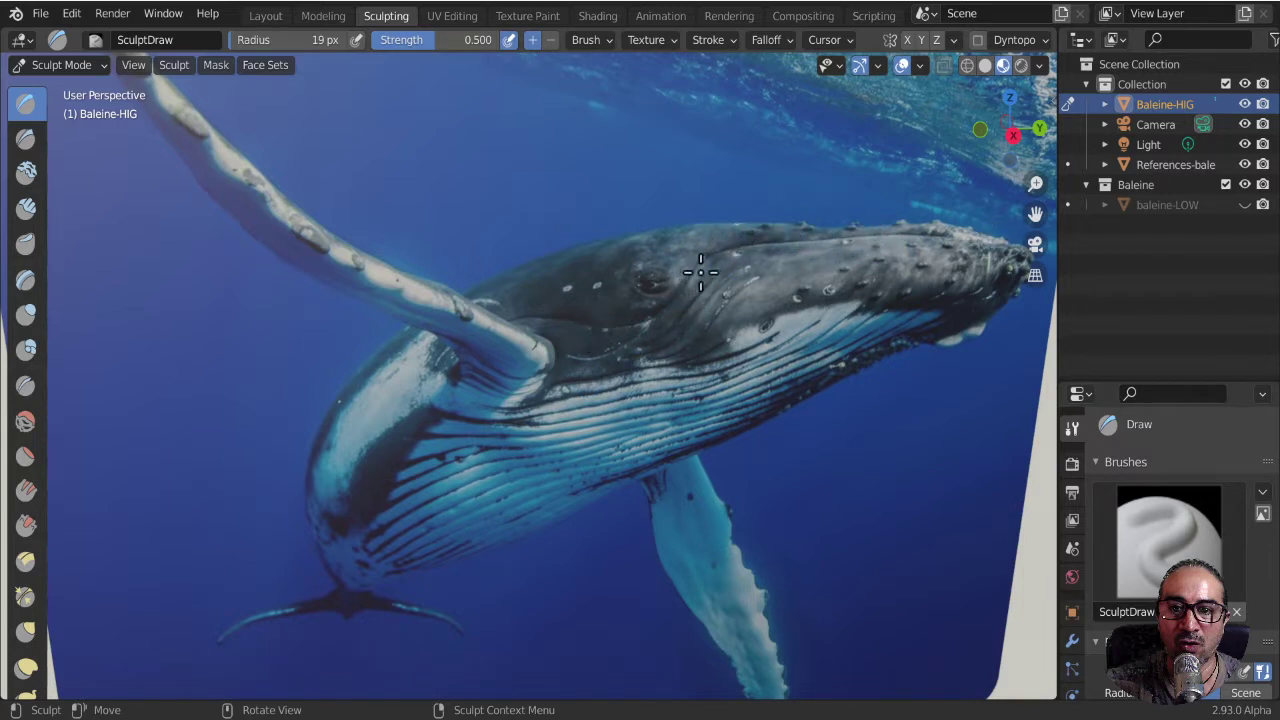
mouse_move(635, 386)
middle_mouse_down()
mouse_move(266, 406)
mouse_move(734, 380)
mouse_move(714, 306)
mouse_move(741, 295)
middle_mouse_up()
mouse_move(751, 371)
middle_mouse_down()
mouse_move(763, 400)
mouse_move(751, 391)
mouse_move(806, 355)
mouse_move(674, 471)
middle_mouse_up()
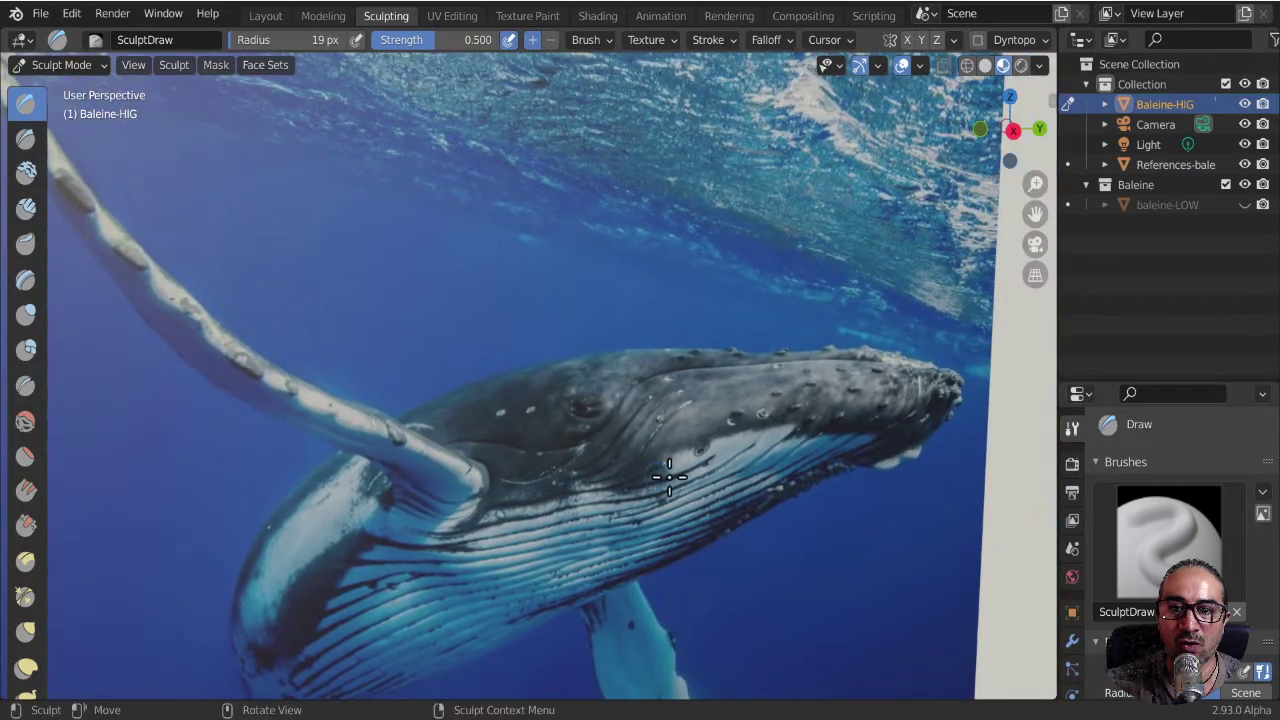
mouse_move(786, 323)
middle_mouse_down("ctrl")
mouse_move(609, 529)
mouse_move(572, 532)
mouse_move(666, 420)
middle_mouse_up("ctrl")
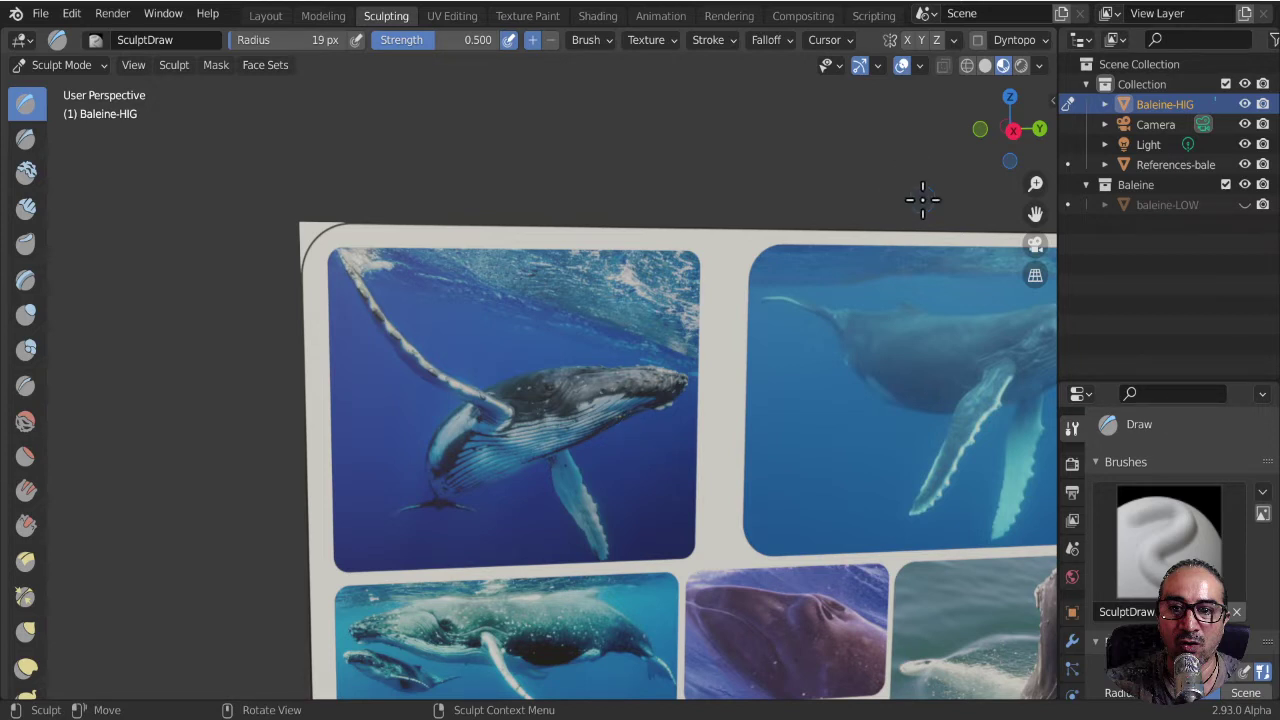
middle_click_drag(894, 366, 810, 360)
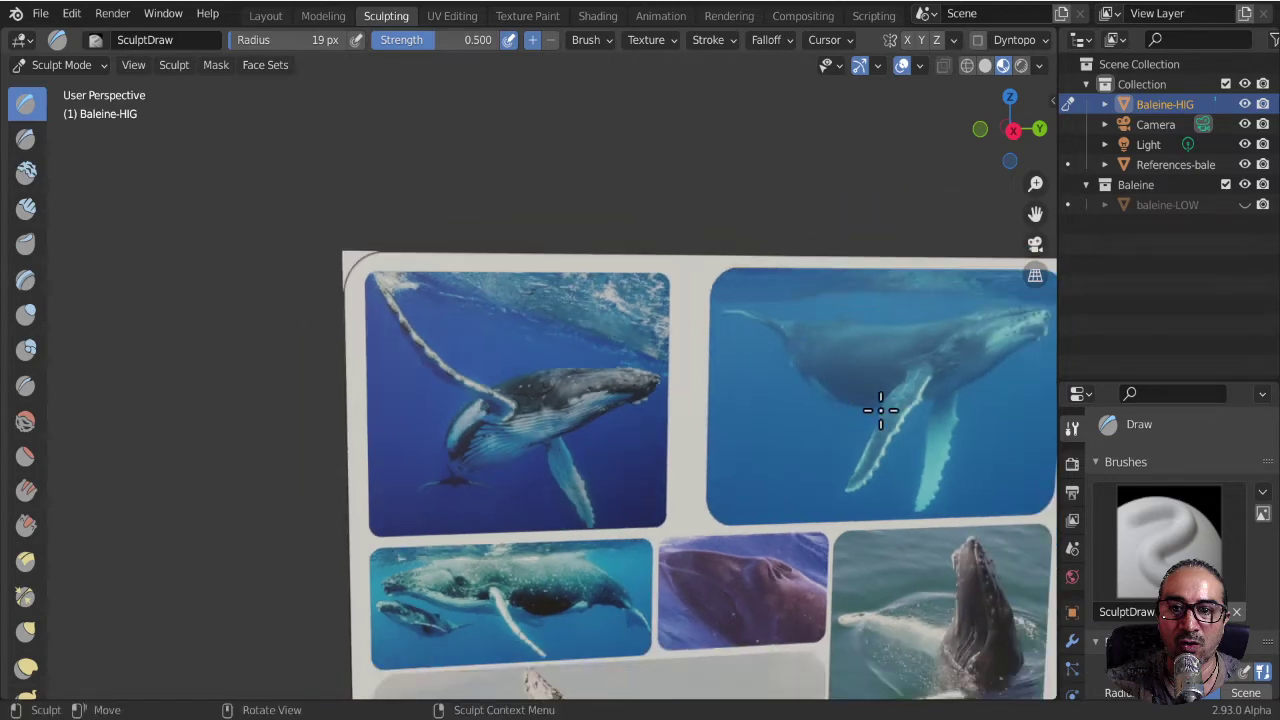
scroll(591, 297, "up", 2)
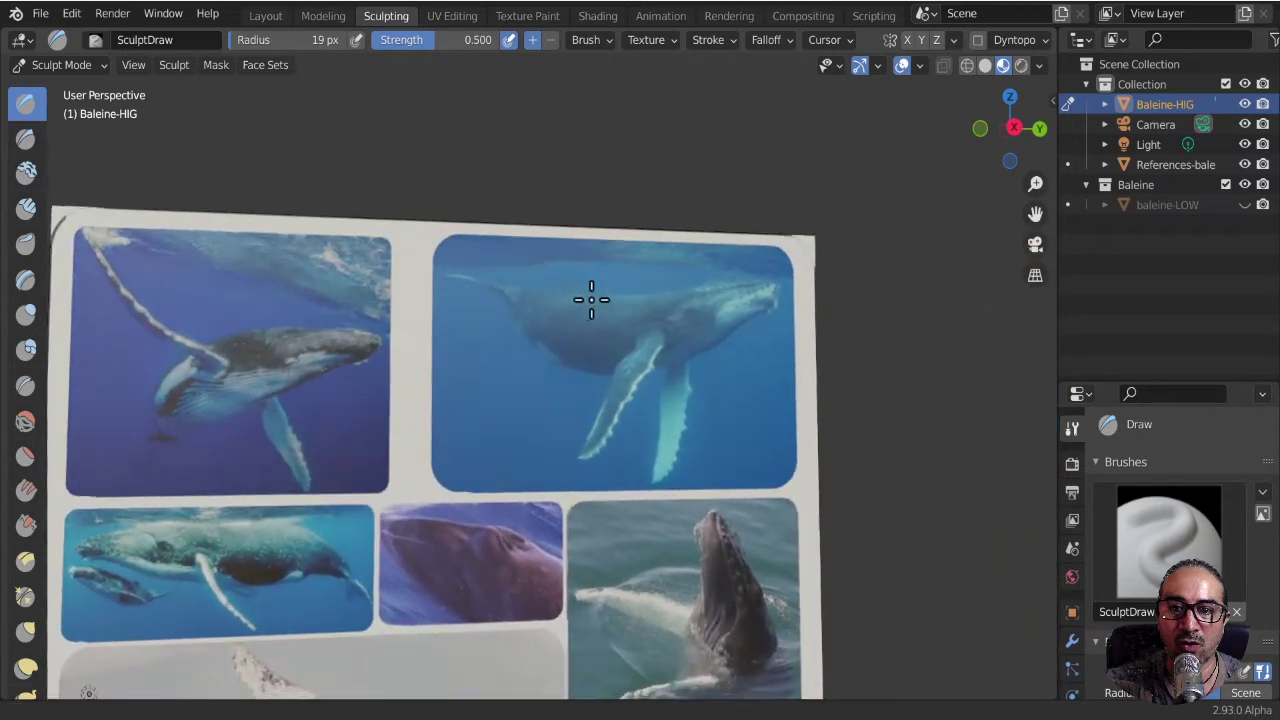
scroll(406, 366, "up", 2)
scroll(601, 283, "up", 2)
scroll(601, 283, "up", 2)
scroll(677, 237, "up", 2)
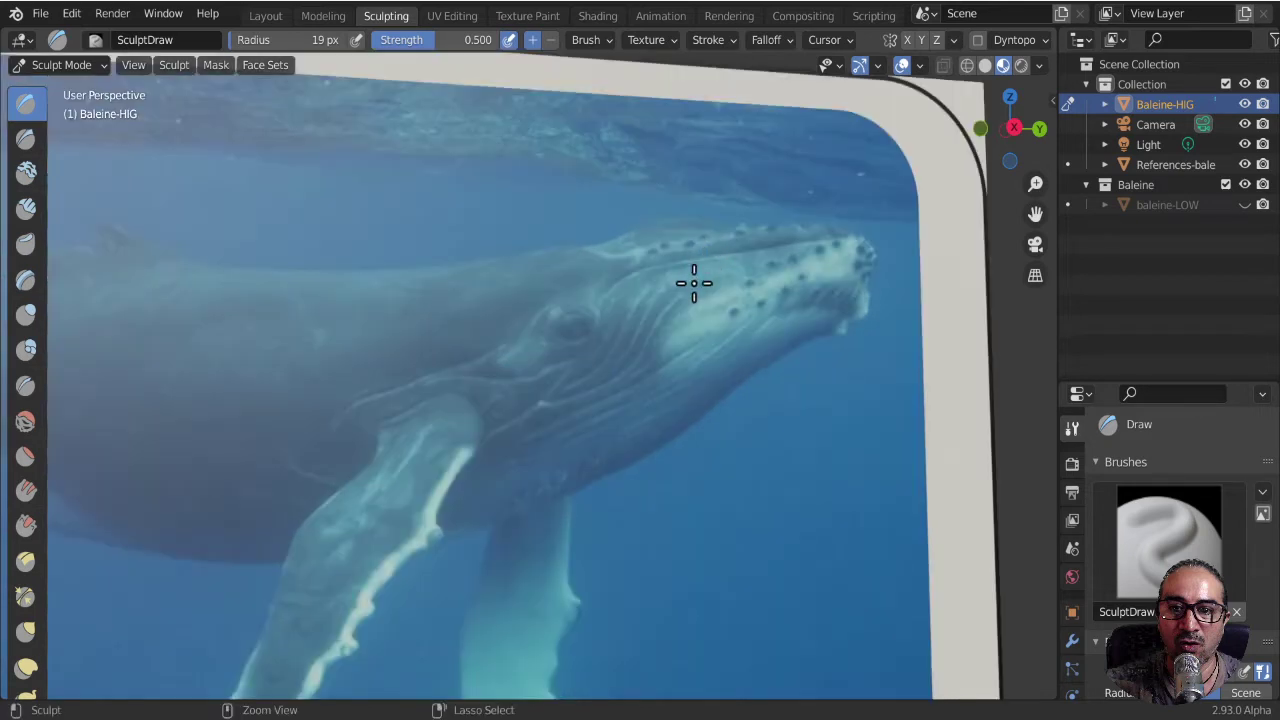
mouse_move(676, 308)
middle_mouse_down()
mouse_move(673, 330)
mouse_move(723, 340)
middle_mouse_up()
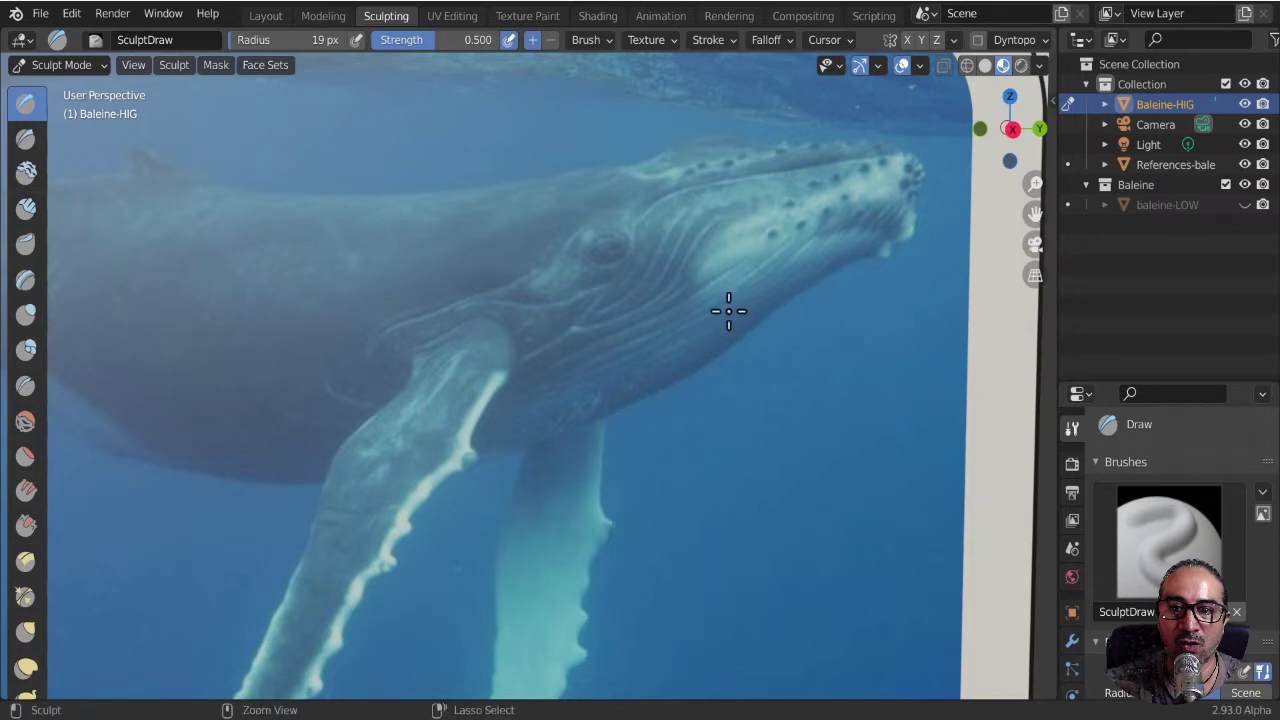
mouse_move(682, 356)
middle_mouse_down()
mouse_move(666, 249)
mouse_move(689, 331)
mouse_move(608, 270)
mouse_move(780, 277)
mouse_move(709, 337)
mouse_move(714, 351)
mouse_move(740, 338)
mouse_move(563, 443)
mouse_move(843, 243)
mouse_move(320, 535)
middle_mouse_up()
mouse_move(734, 323)
middle_mouse_down()
mouse_move(660, 334)
mouse_move(743, 277)
mouse_move(760, 243)
middle_mouse_up()
scroll(723, 277, "up", 3)
scroll(743, 277, "up", 2)
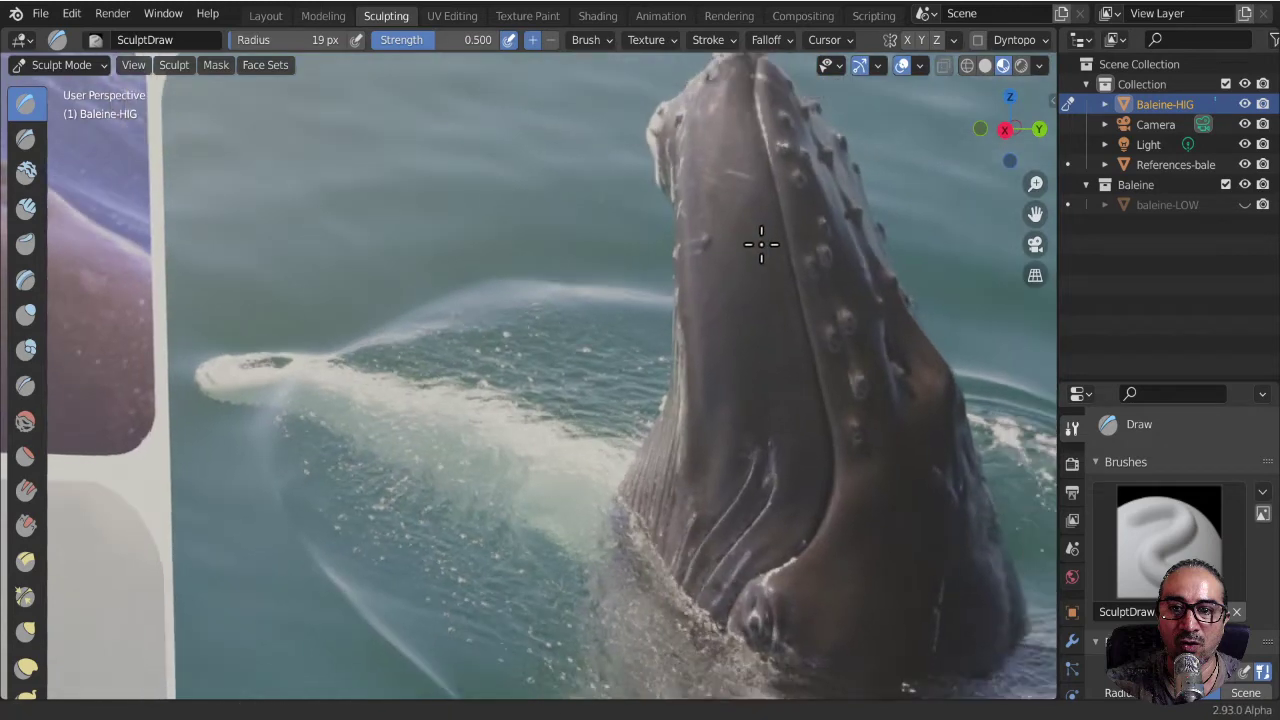
scroll(744, 177, "down", 1)
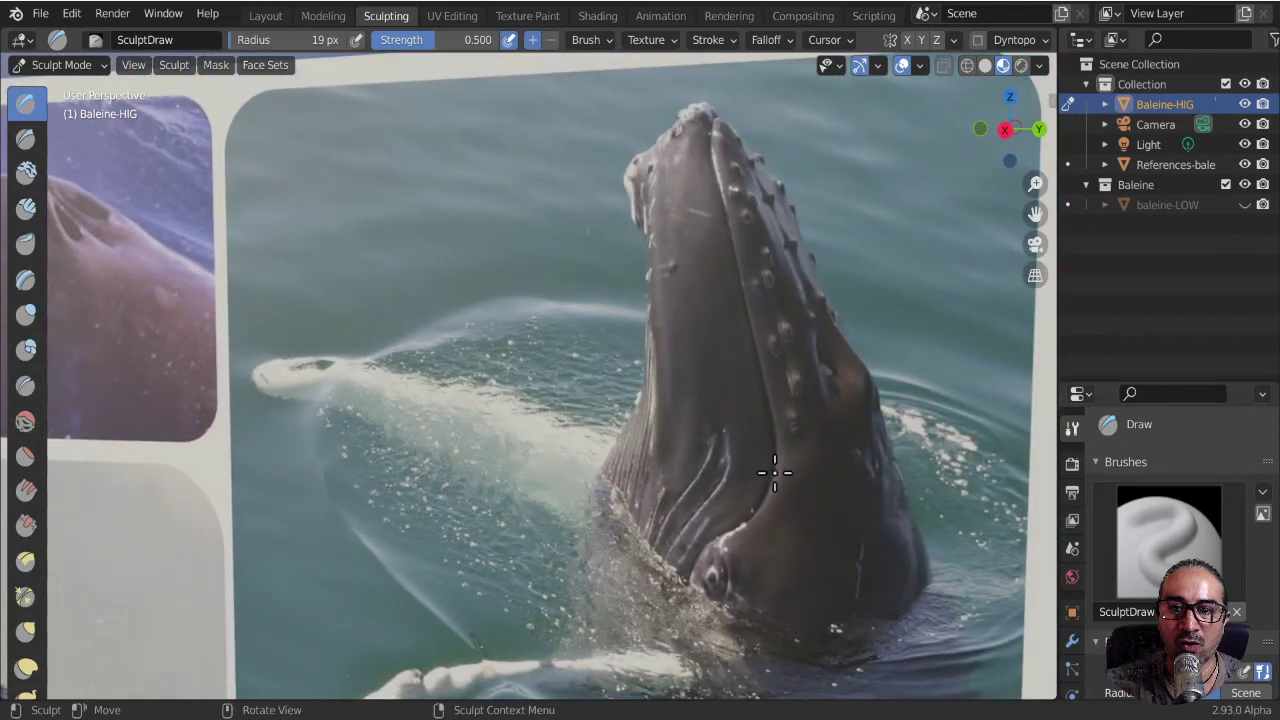
scroll(691, 266, "down", 2)
middle_click_drag(691, 266, 631, 309, "shift")
scroll(657, 463, "up", 2)
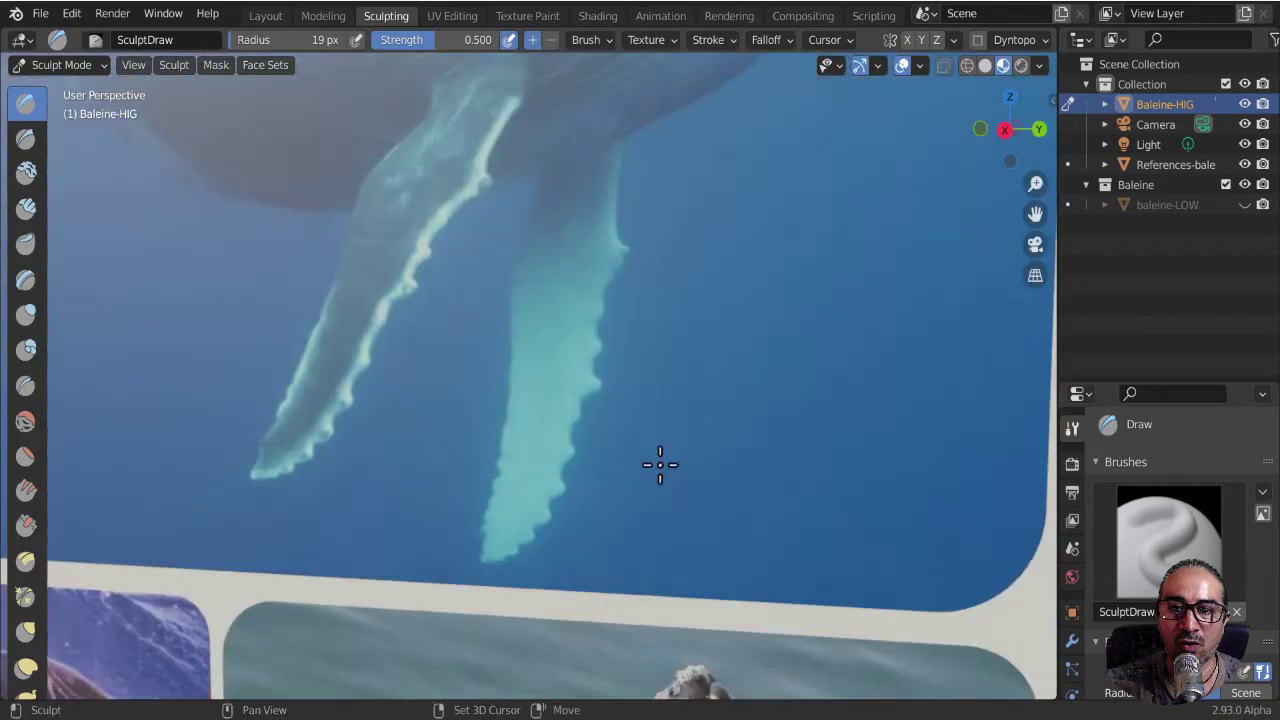
scroll(693, 438, "up", 2)
middle_click_drag(693, 438, 680, 376)
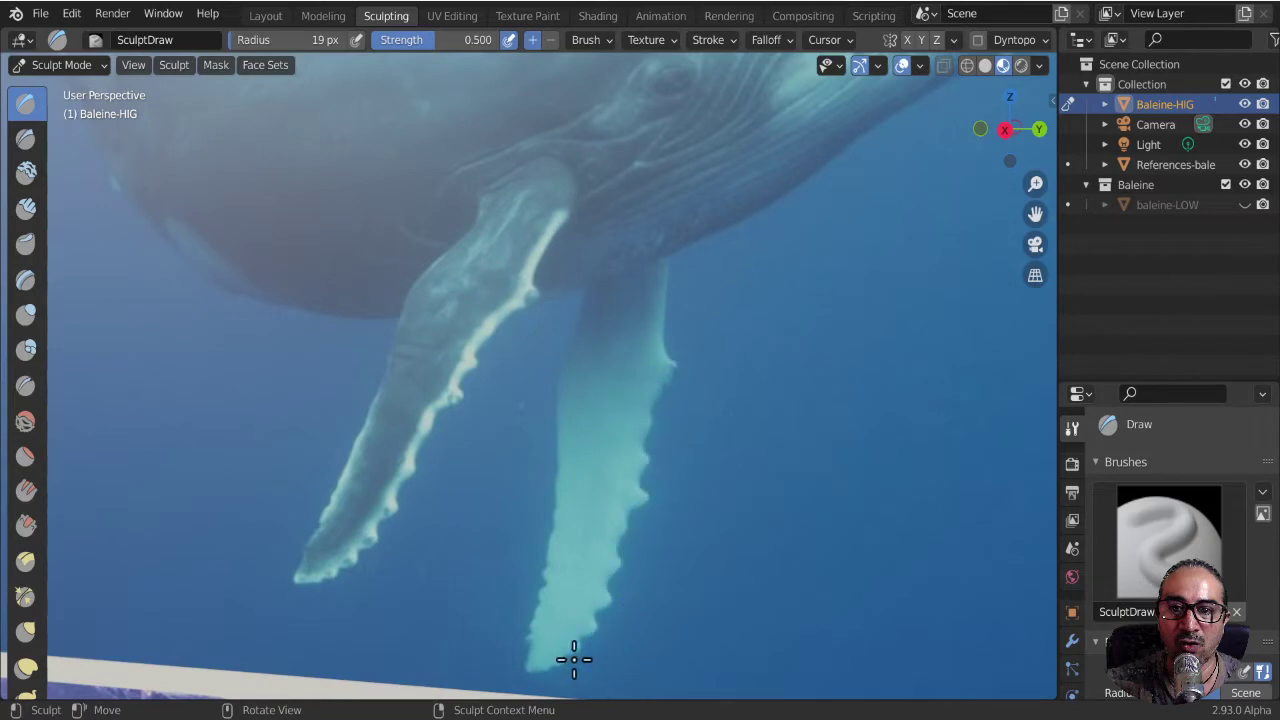
scroll(635, 446, "down", 2)
mouse_move(557, 426)
middle_mouse_down()
mouse_move(620, 437)
mouse_move(577, 329)
mouse_move(481, 653)
mouse_move(563, 414)
middle_mouse_up()
scroll(550, 288, "up", 3)
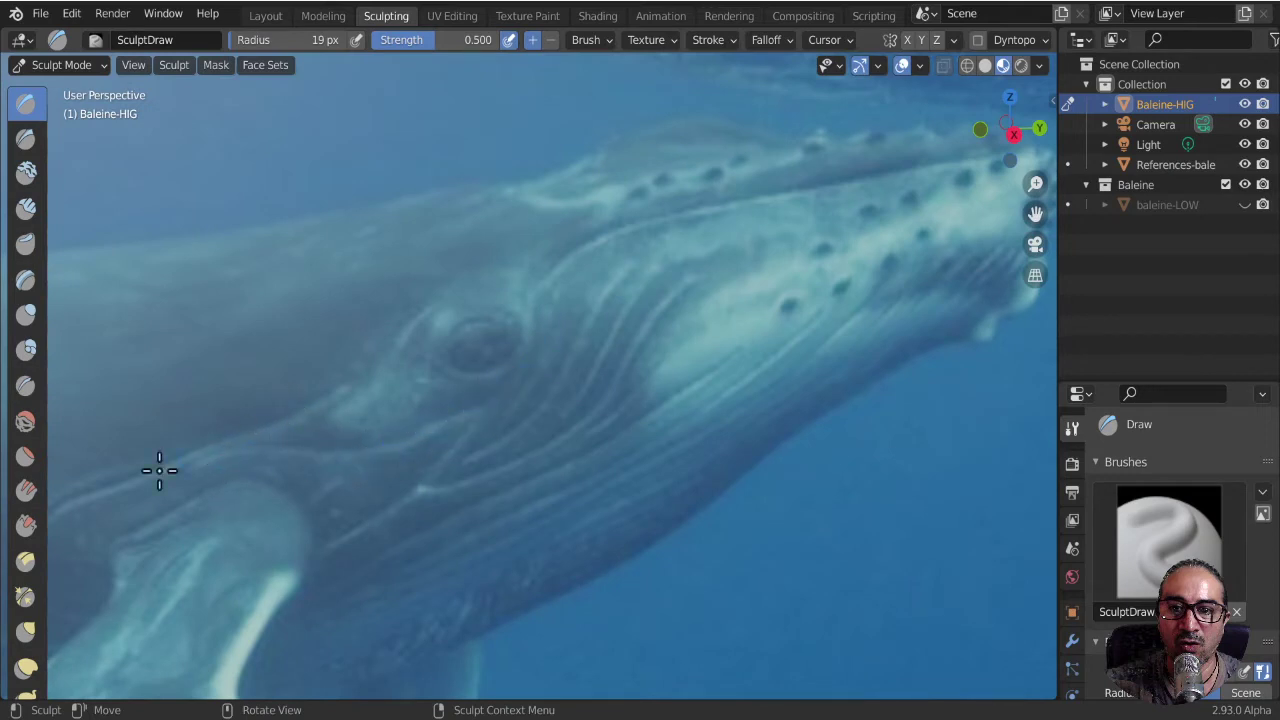
middle_click_drag(337, 434, 253, 520)
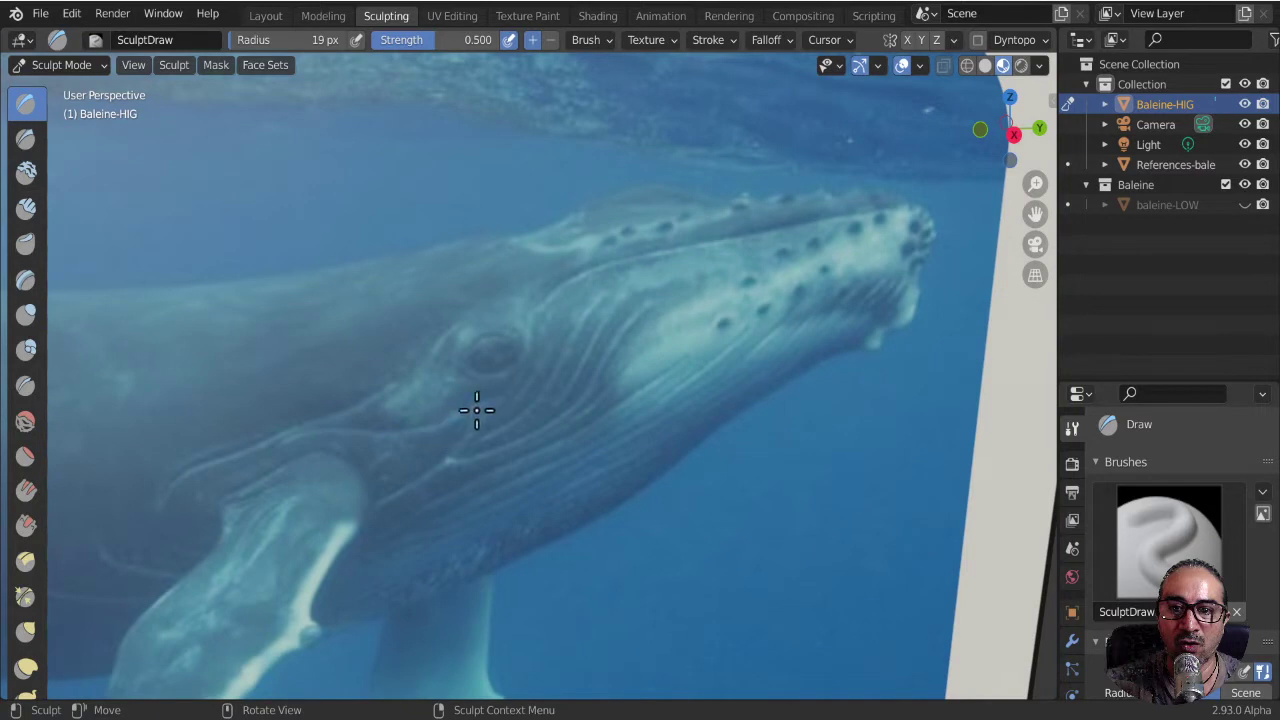
scroll(586, 371, "down", 3)
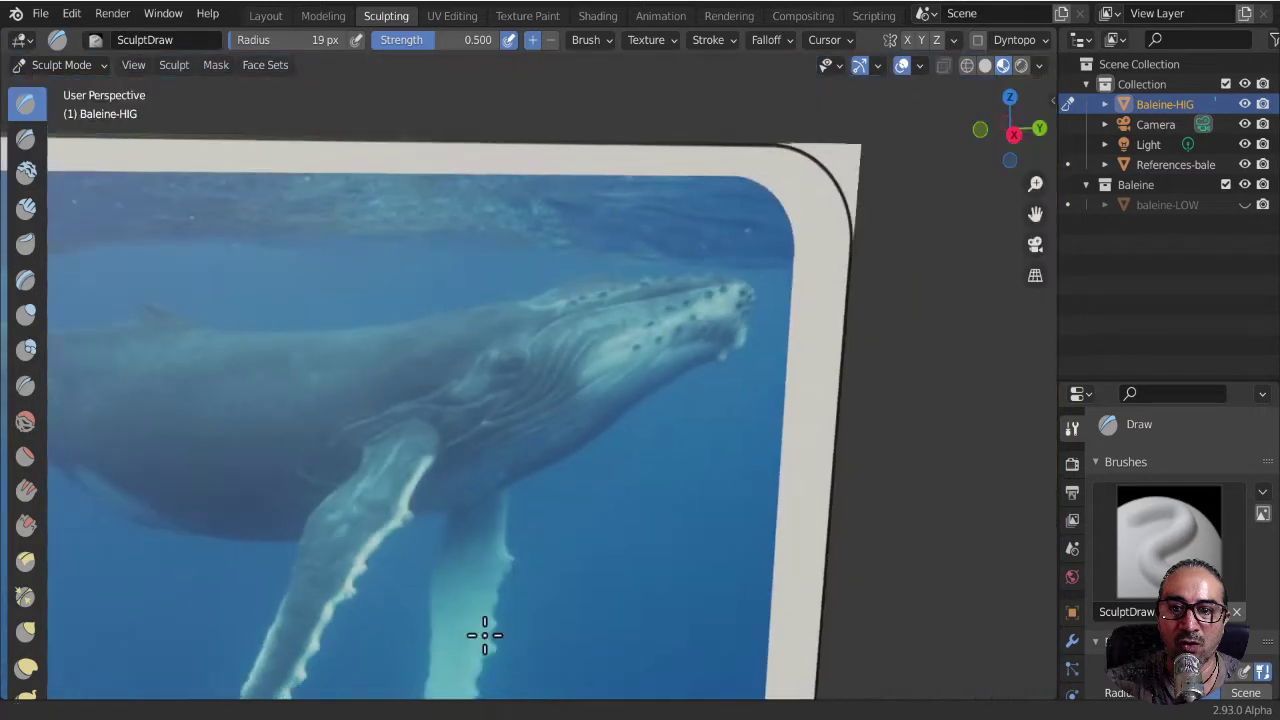
scroll(486, 634, "down", 2)
scroll(423, 563, "down", 2)
scroll(400, 430, "up", 2)
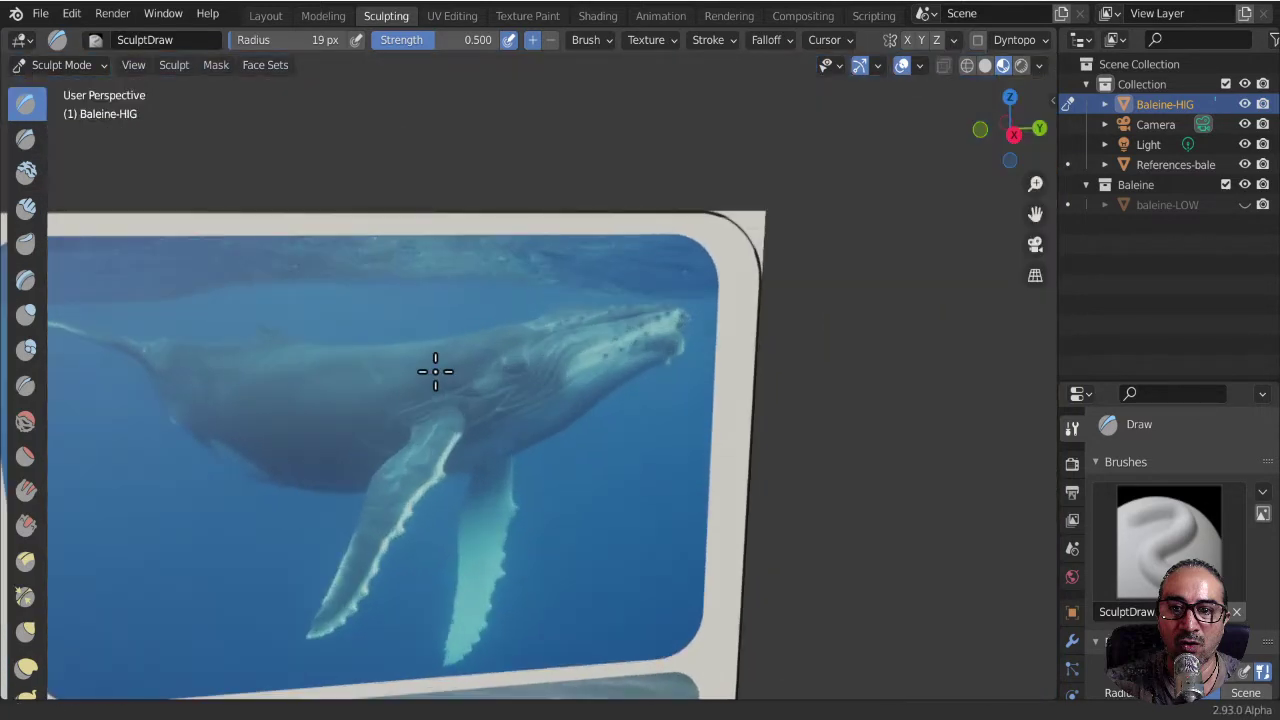
scroll(349, 449, "up", 2)
scroll(322, 503, "down", 1)
middle_click_drag(322, 503, 529, 363, "shift")
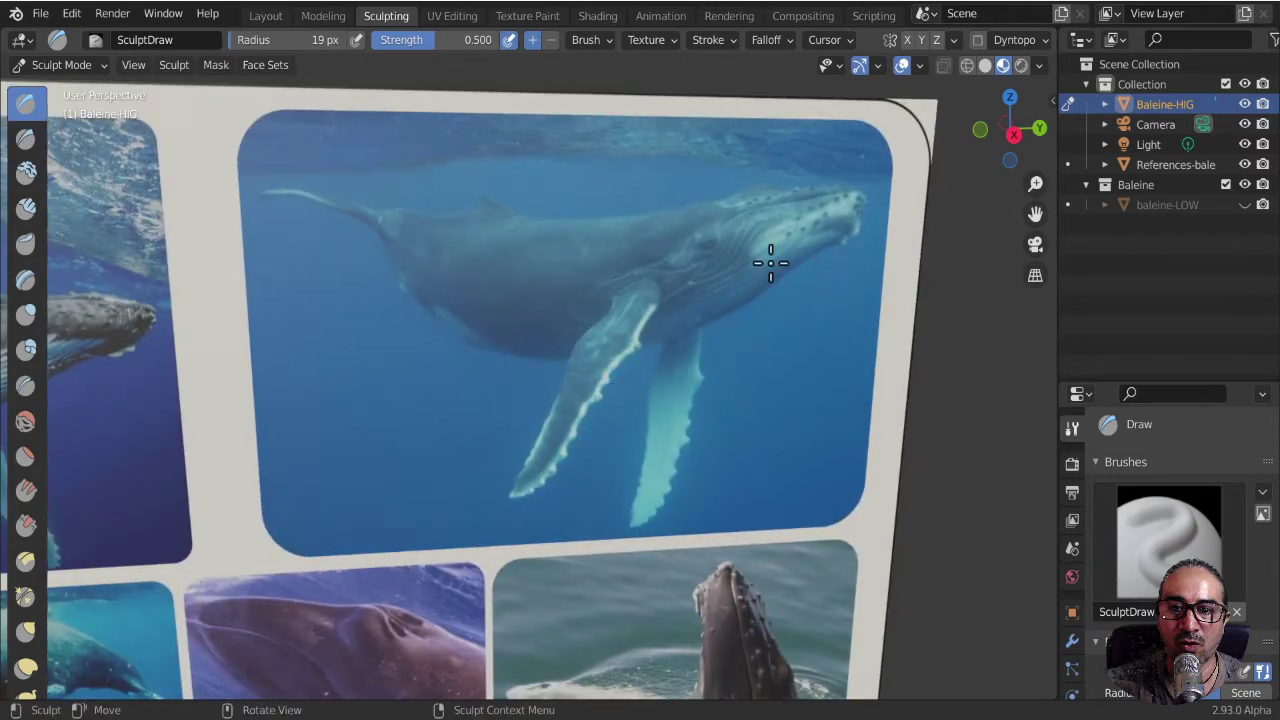
scroll(606, 380, "down", 5)
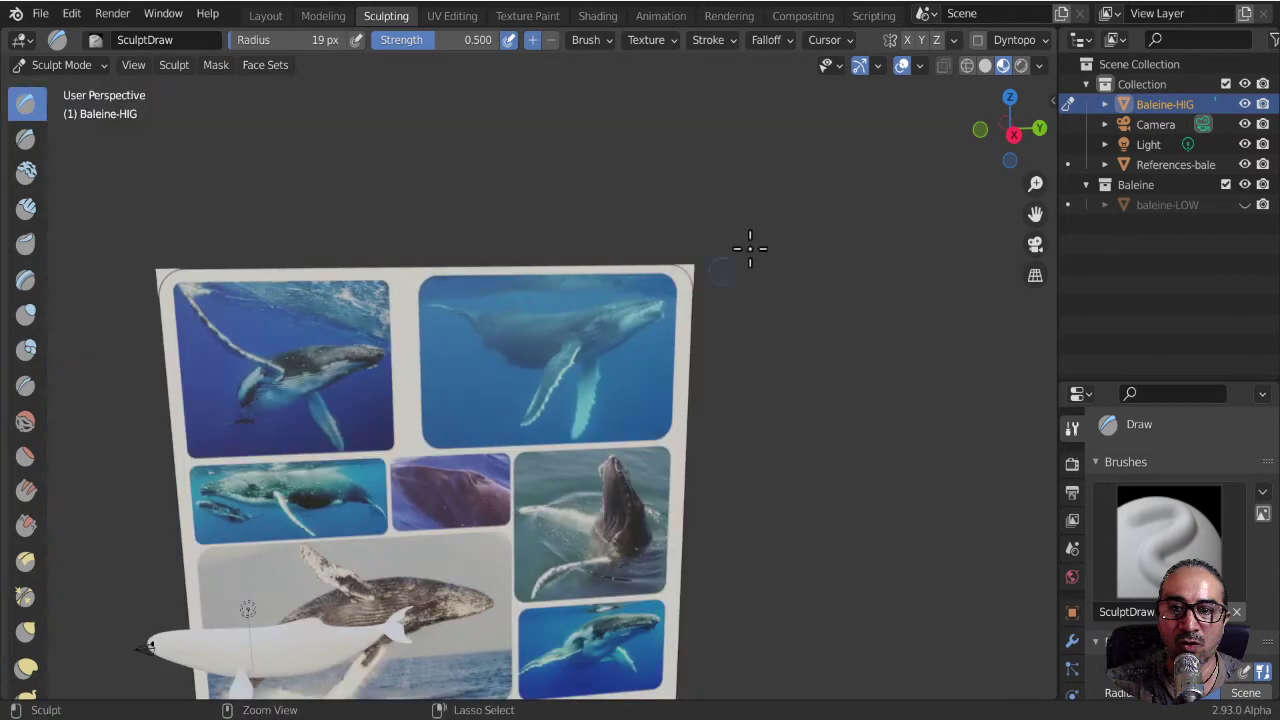
- Switch the viewport to Solid shading and hide the References collage
left_click(985, 65)
mouse_move(588, 446)
middle_mouse_down()
mouse_move(509, 486)
mouse_move(623, 321)
middle_mouse_up()
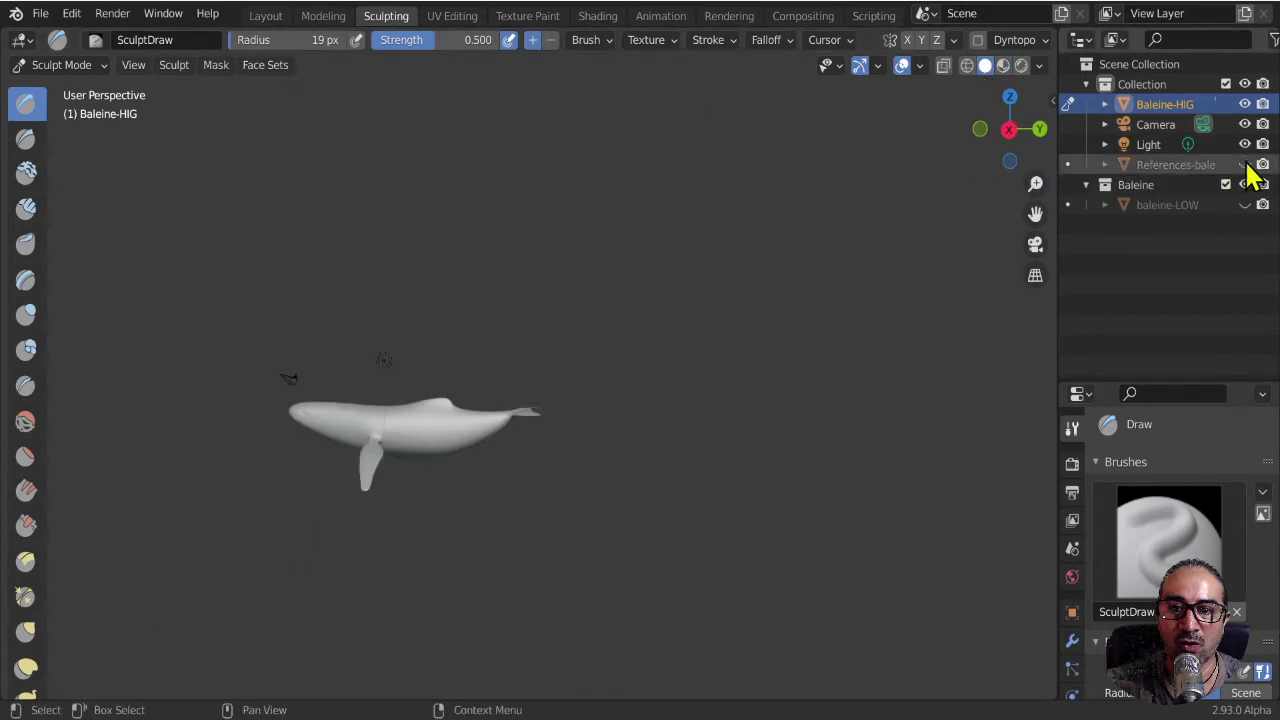
left_click(1244, 164)
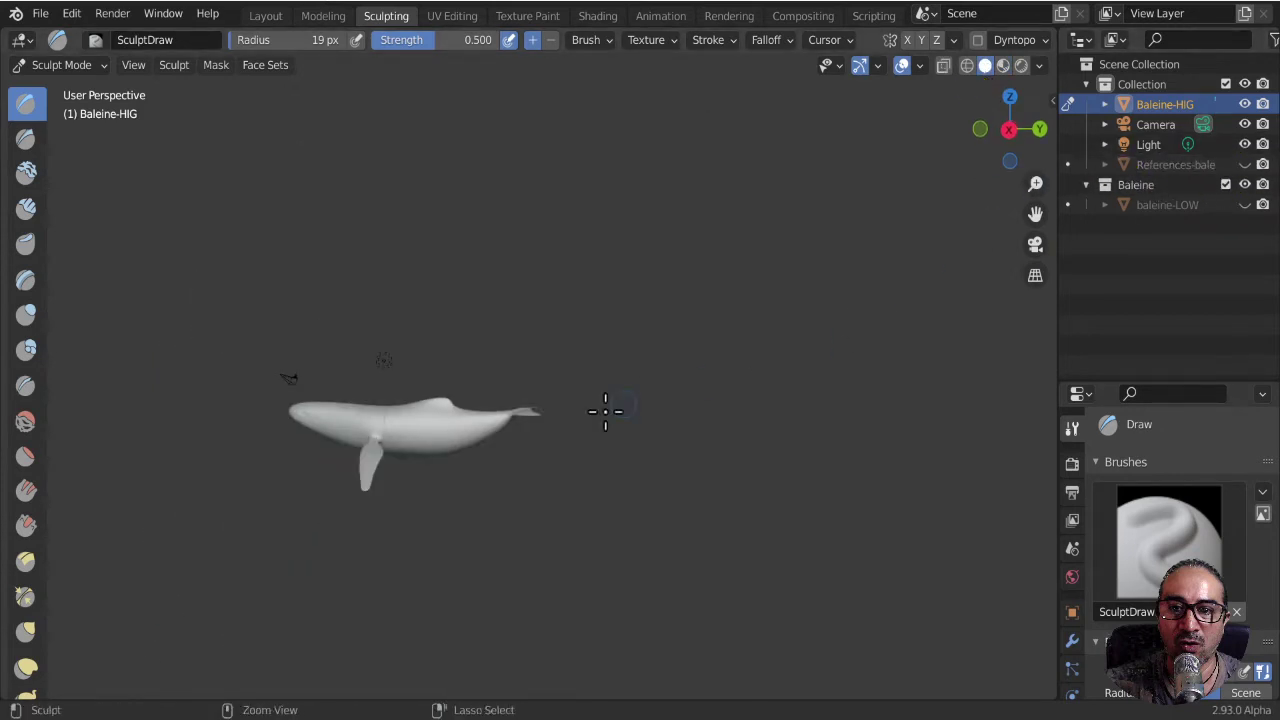
- Zoom in on the whale and sketch a shallow mouth groove along its head
scroll(394, 428, "up", 5)
middle_click_drag(283, 480, 657, 351, "shift")
scroll(547, 323, "up", 2)
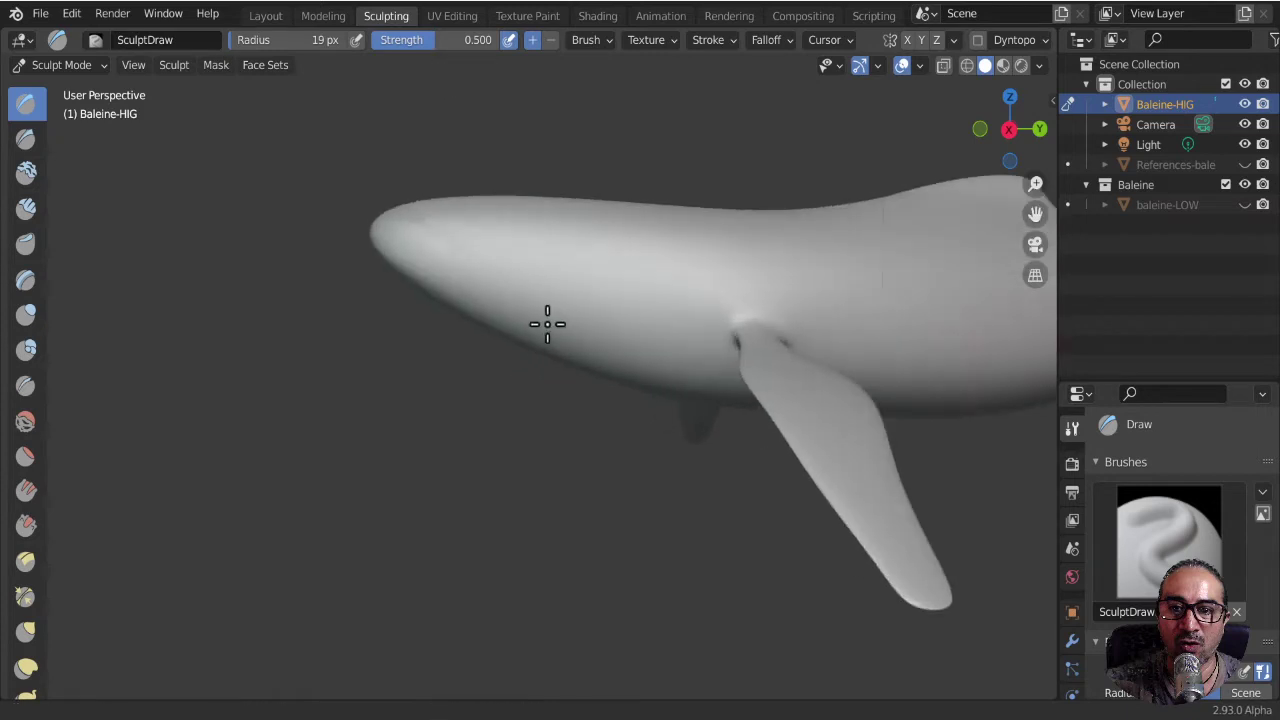
scroll(547, 323, "up", 2)
mouse_move(487, 233)
middle_mouse_down("shift")
mouse_move(537, 314)
mouse_move(533, 336)
middle_mouse_up("shift")
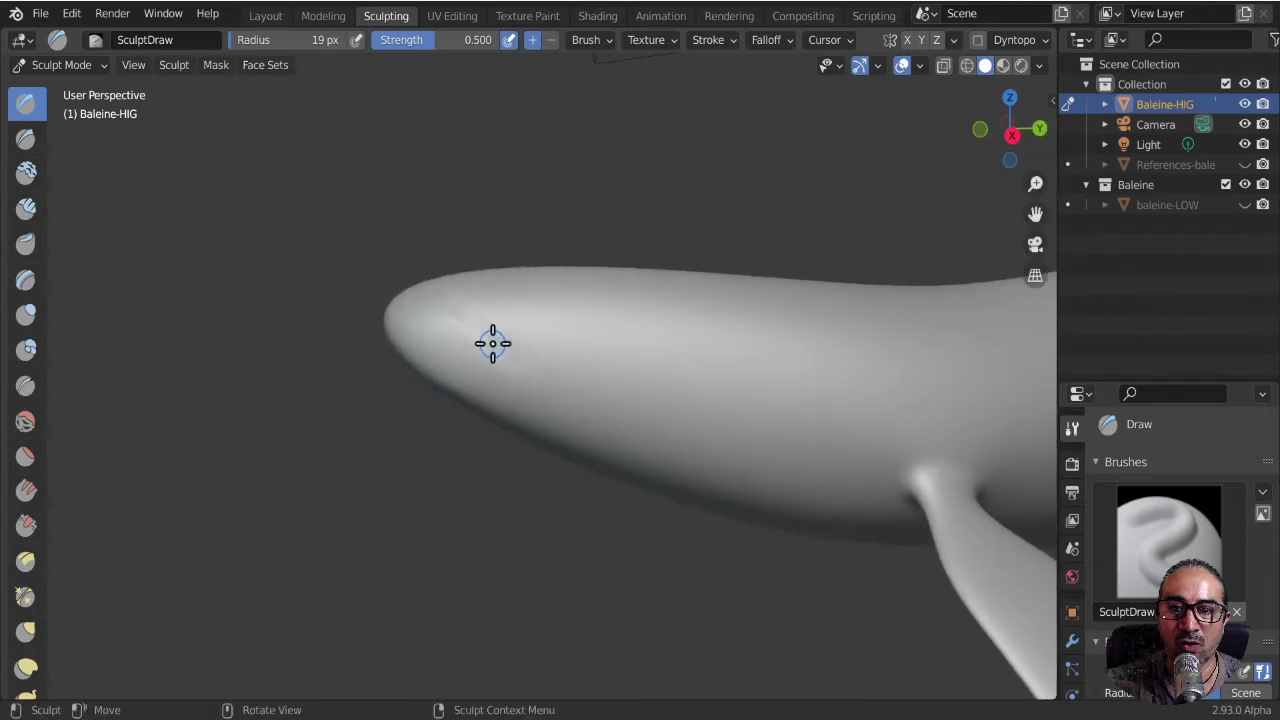
mouse_move(491, 337)
left_mouse_down("ctrl")
mouse_move(463, 325)
mouse_move(617, 341)
left_mouse_up("ctrl")
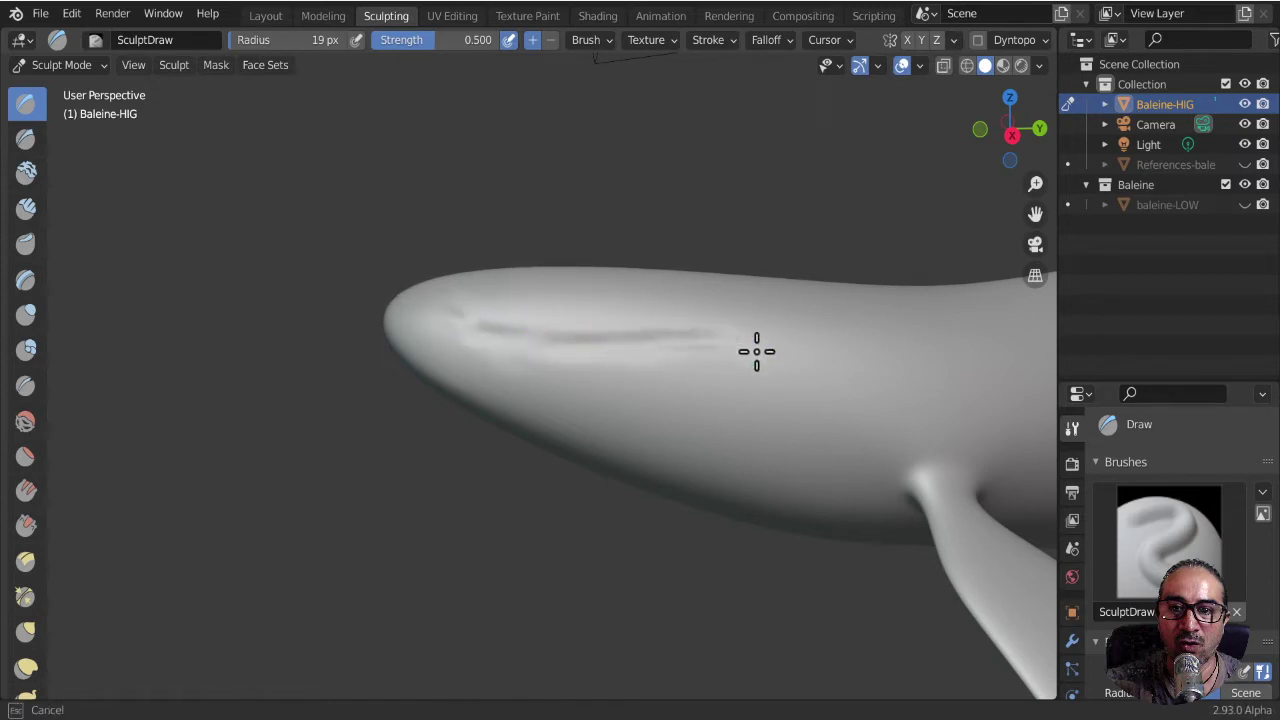
middle_click_drag(765, 413, 677, 354)
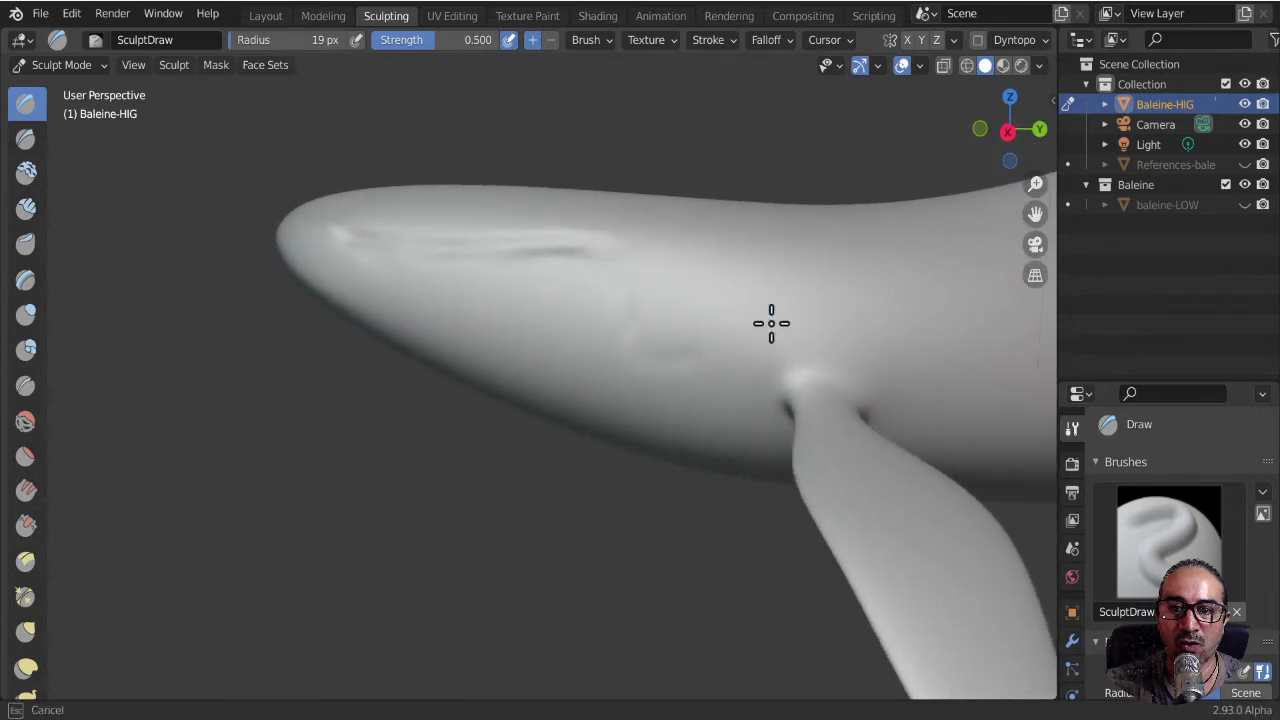
- Enable Dyntopo with Constant Detail at resolution 15
left_click(978, 41)
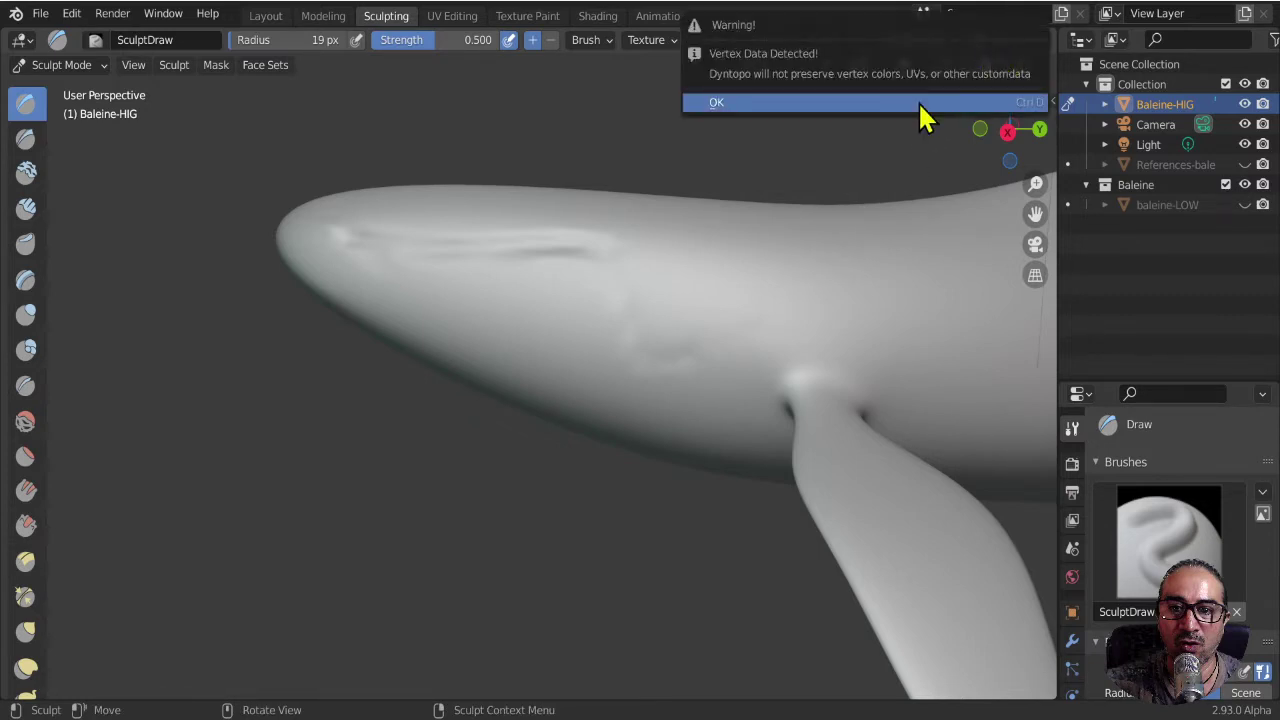
left_click(918, 103)
left_click(1020, 45)
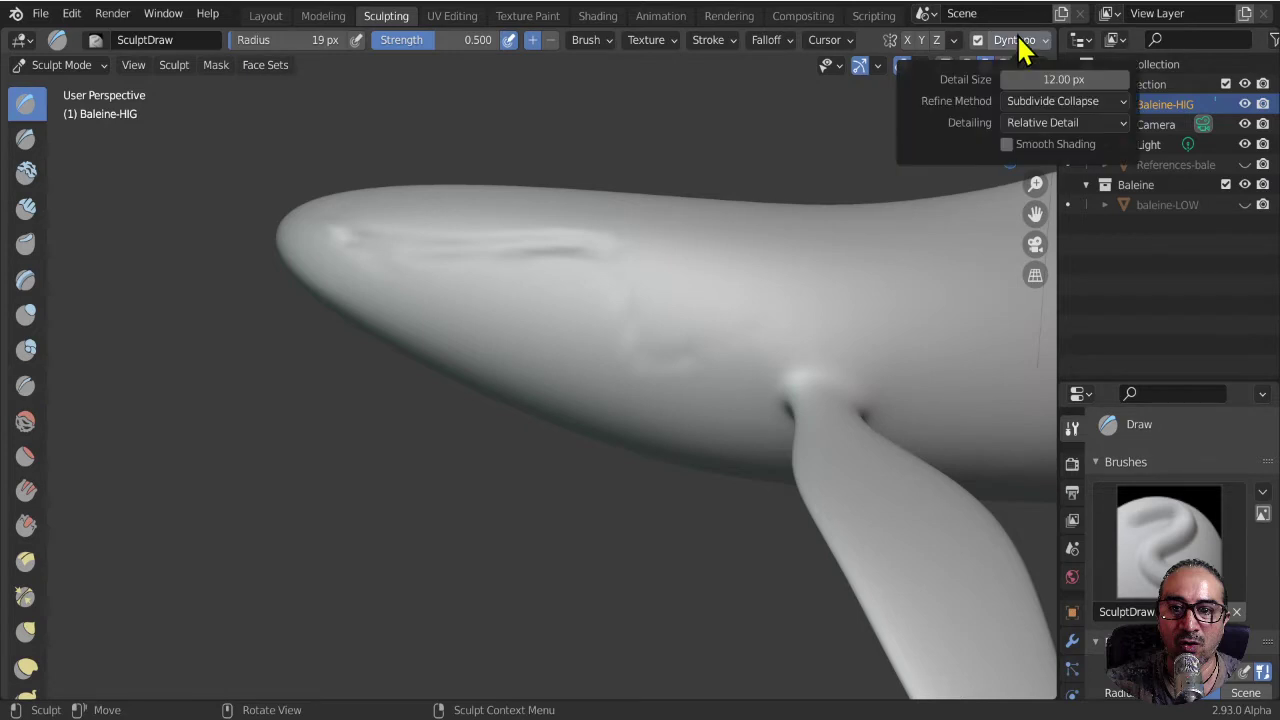
left_click(1062, 128)
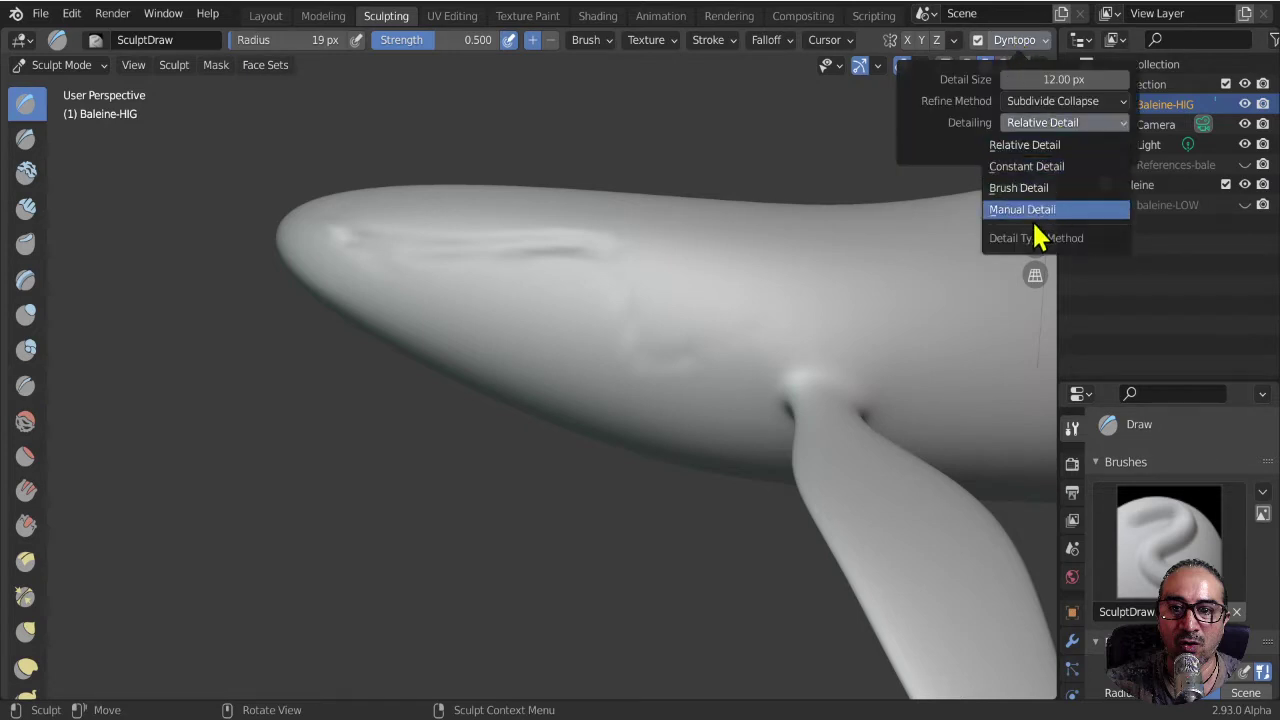
left_click(1049, 169)
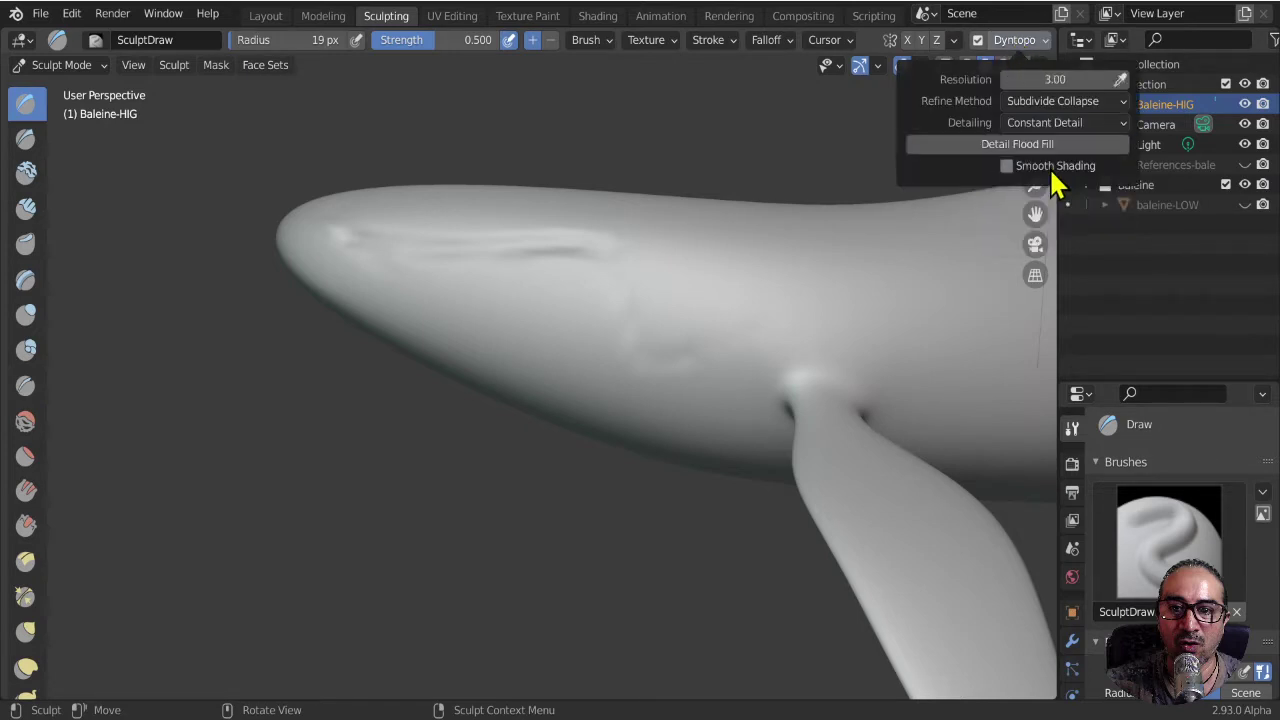
left_click(1050, 80)
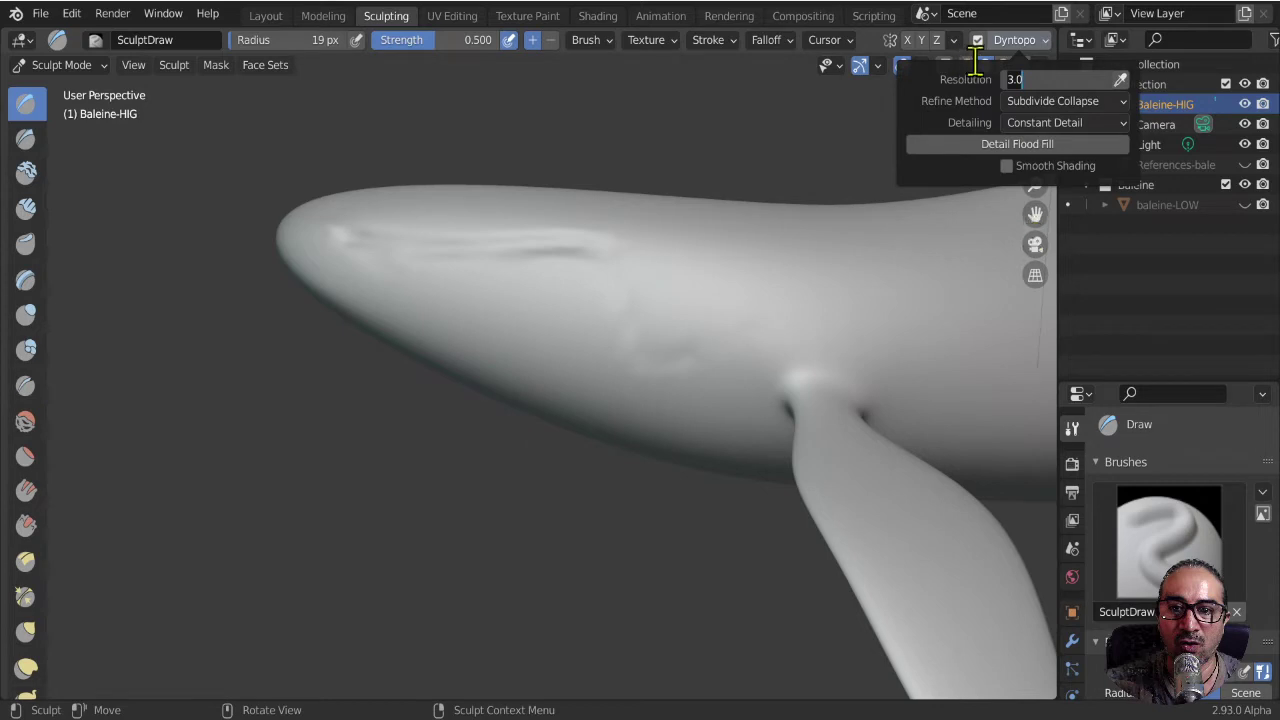
left_click(1119, 80)
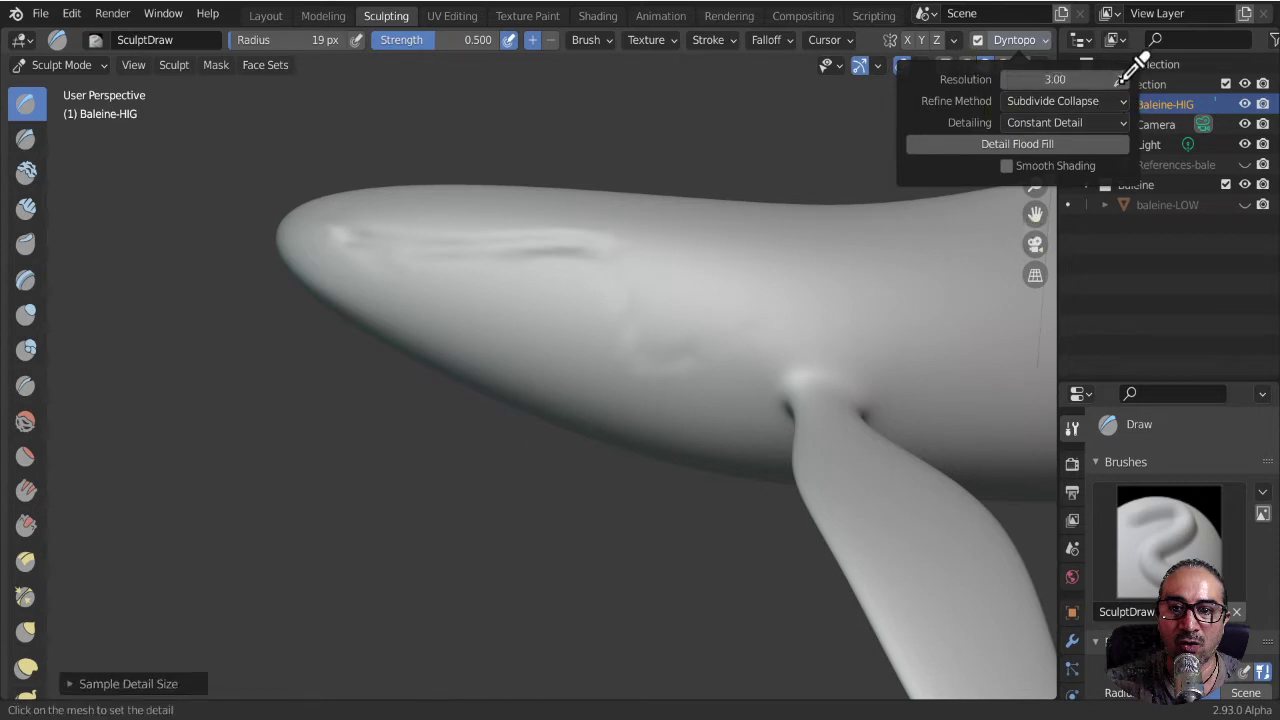
left_click(846, 373)
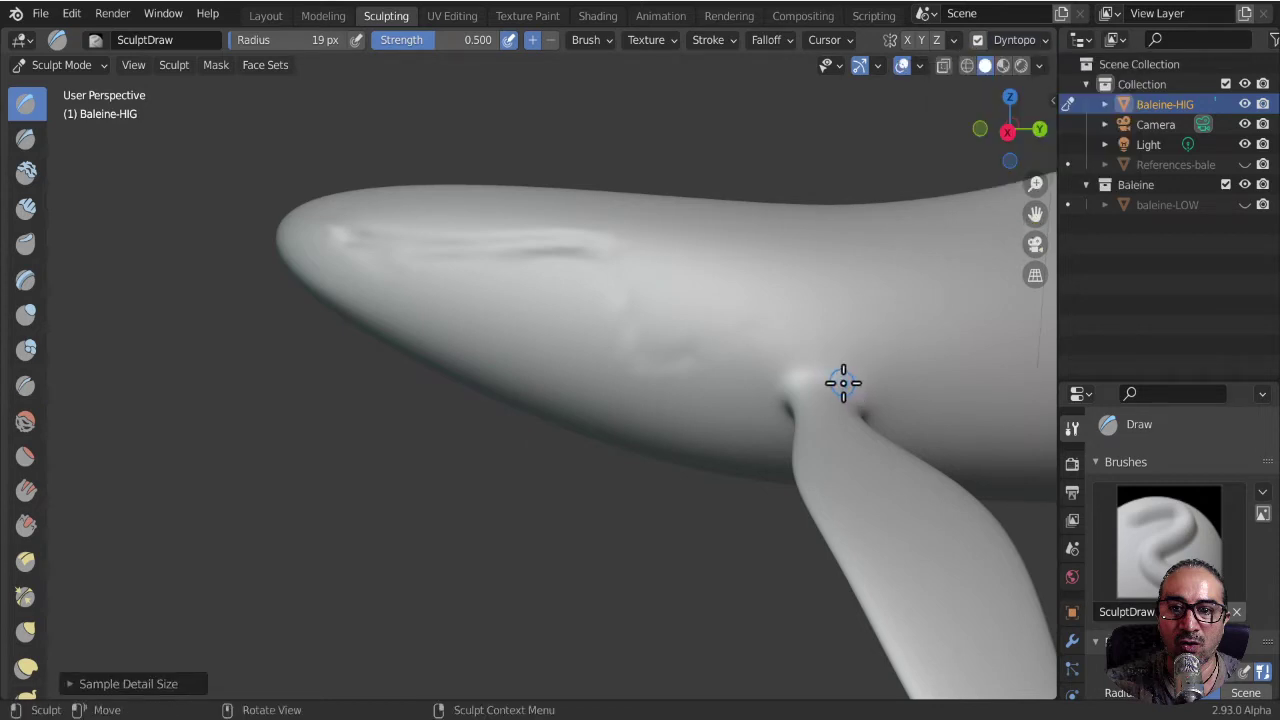
left_click(1036, 42)
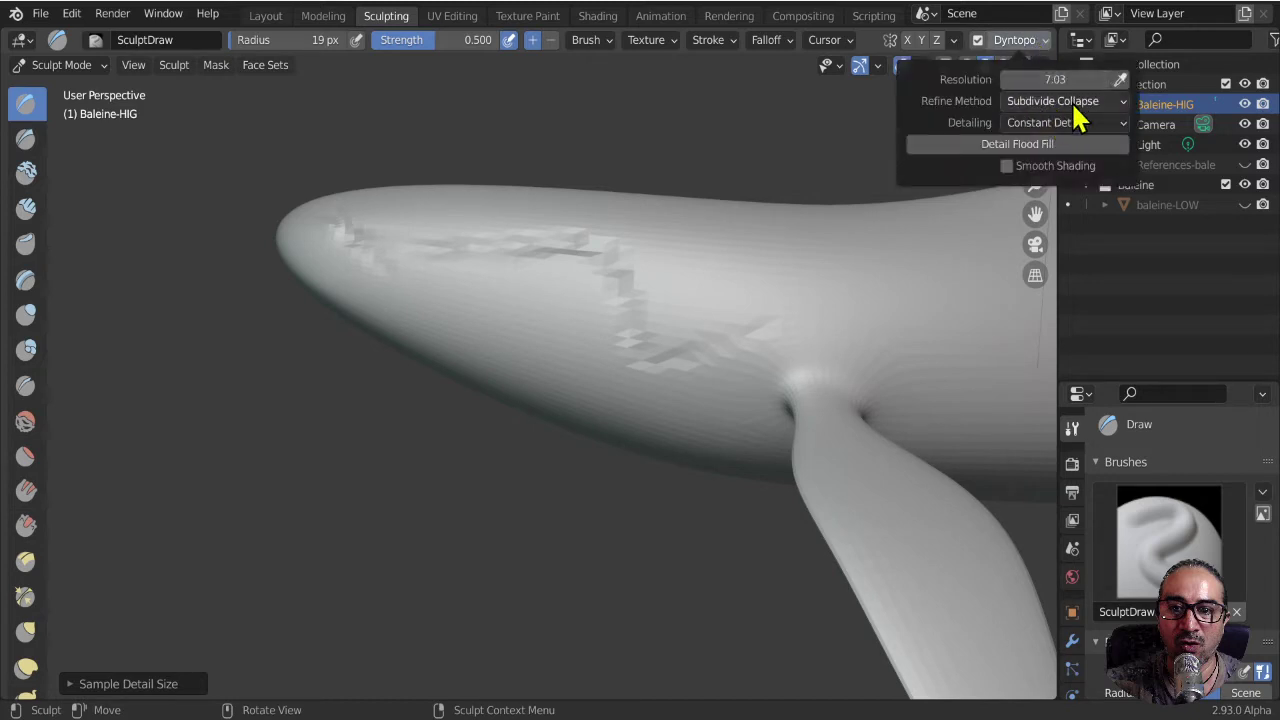
left_click(1069, 79)
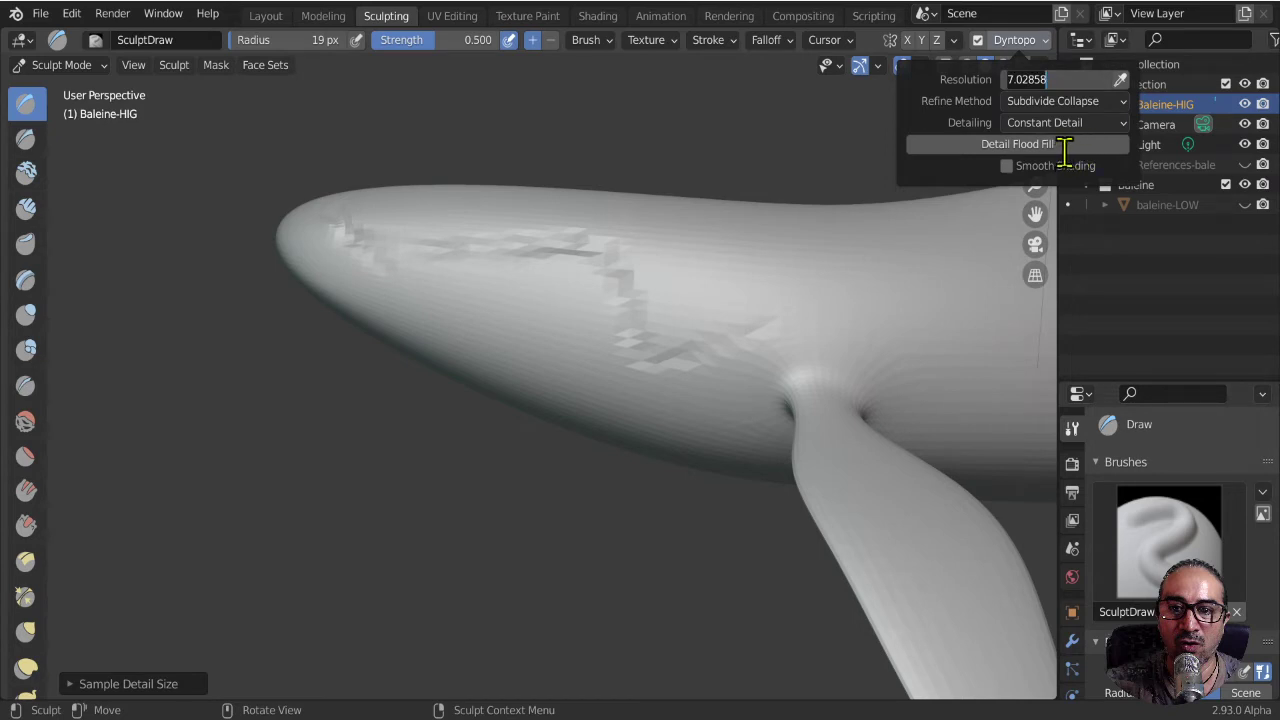
key("Return")
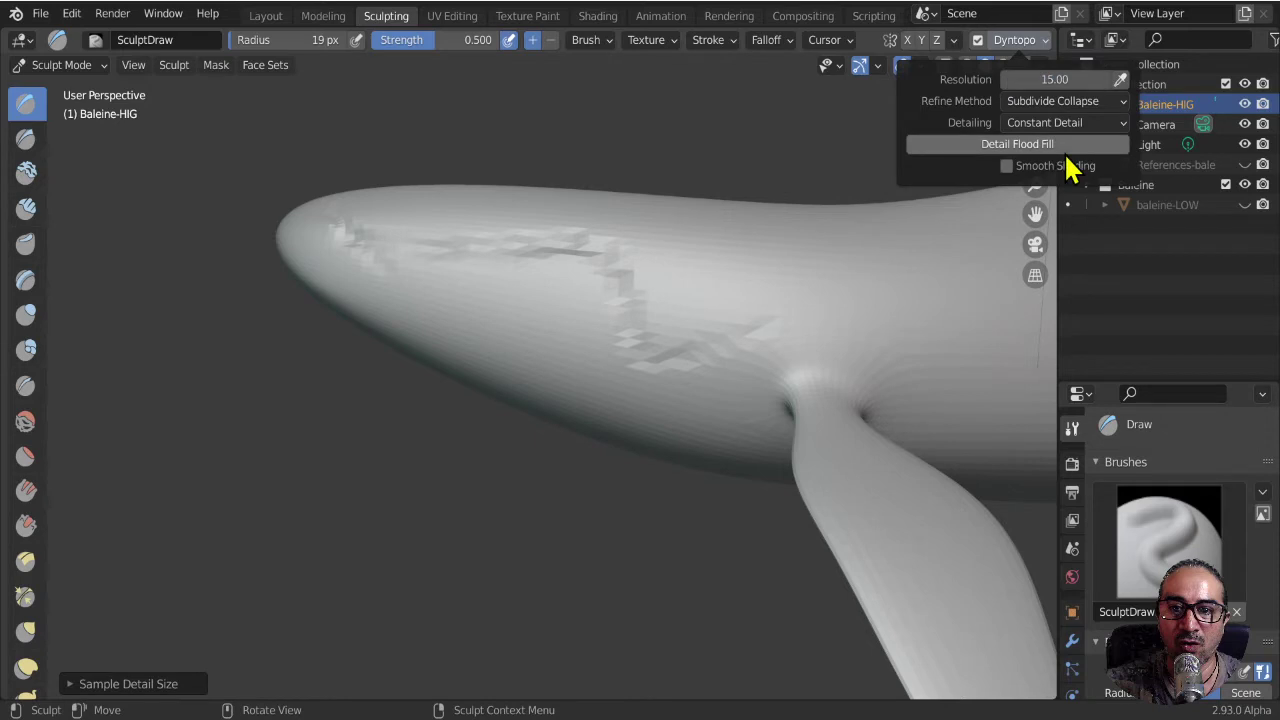
- Undo the rough mouth groove on the whale's head
middle_click_drag(370, 321, 445, 321)
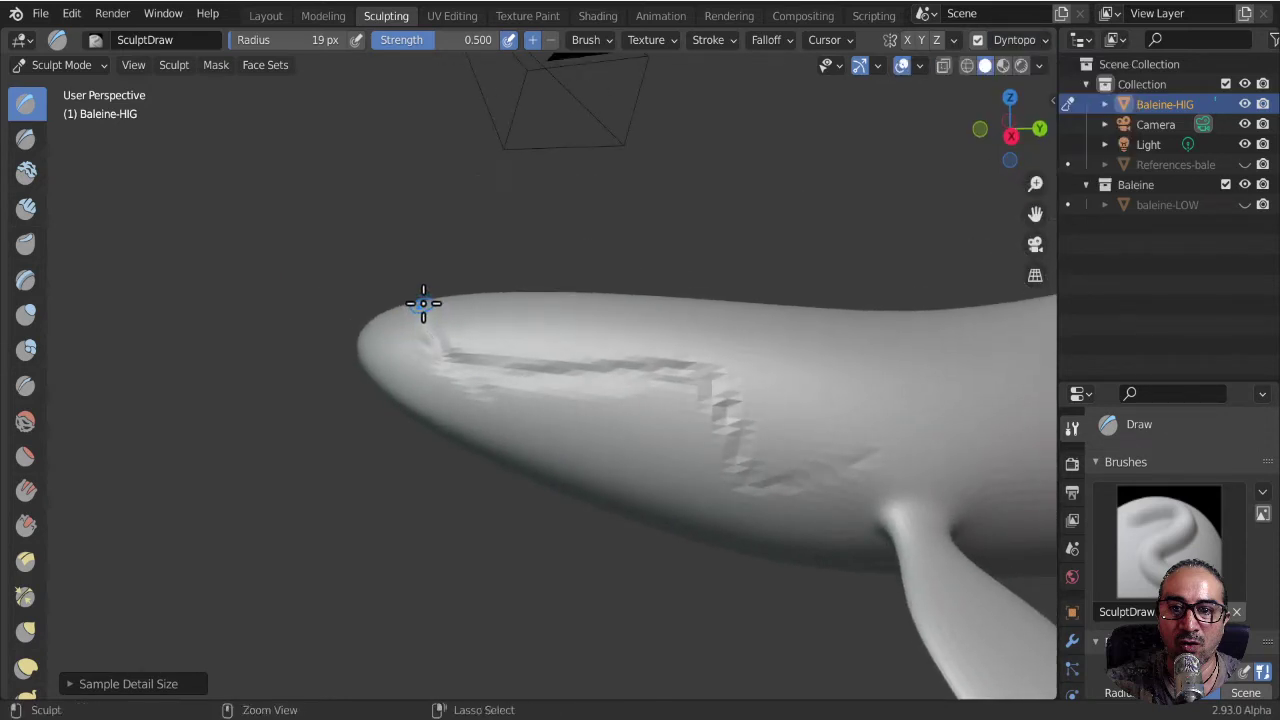
mouse_move(622, 331)
middle_mouse_down()
mouse_move(583, 400)
mouse_move(656, 418)
mouse_move(554, 286)
mouse_move(520, 323)
middle_mouse_up()
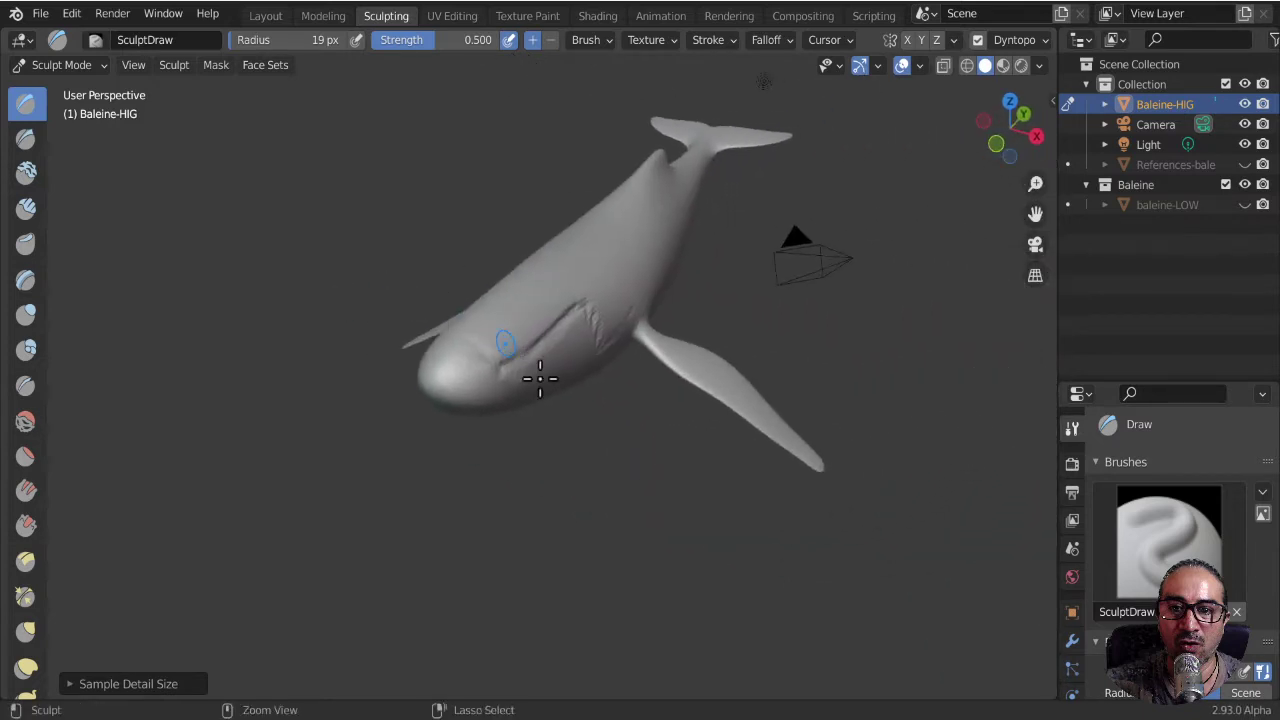
key("ctrl+z")
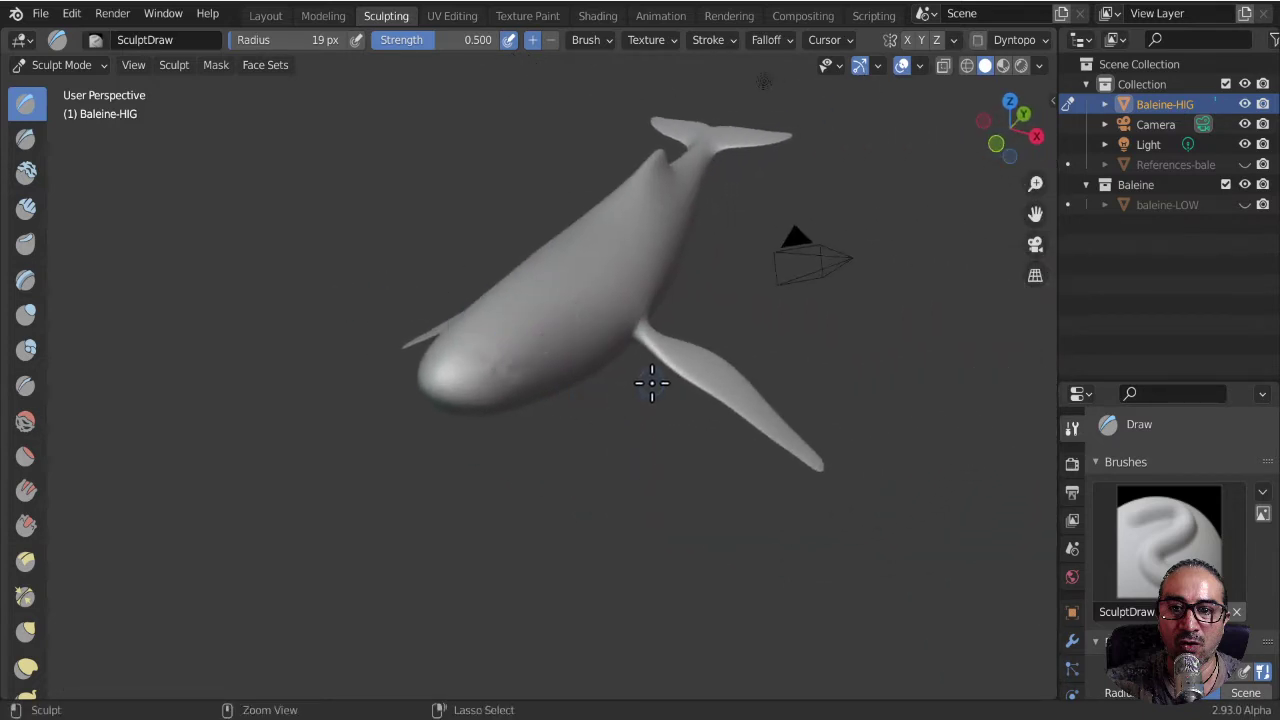
mouse_move(614, 366)
middle_mouse_down()
mouse_move(574, 306)
mouse_move(569, 323)
mouse_move(630, 348)
middle_mouse_up()
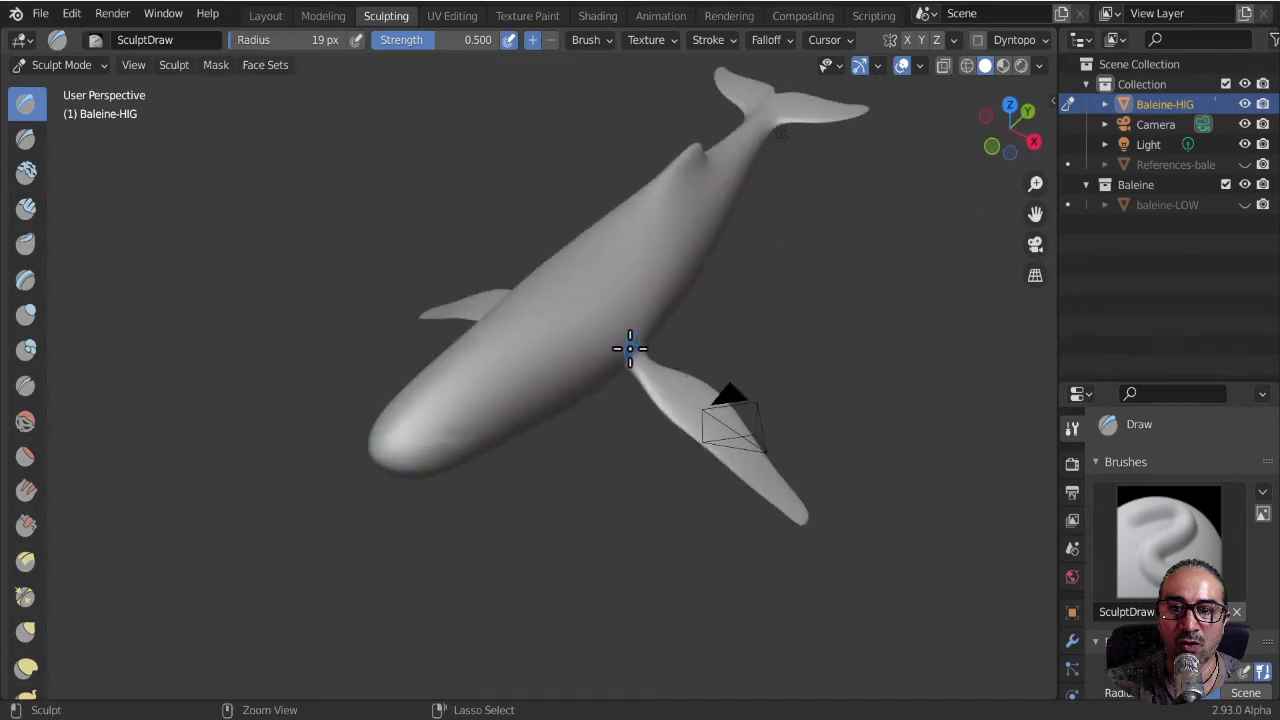
- Turn Dyntopo back on and raise the constant detail resolution to 20
left_click(993, 41)
left_click(926, 104)
left_click(1010, 40)
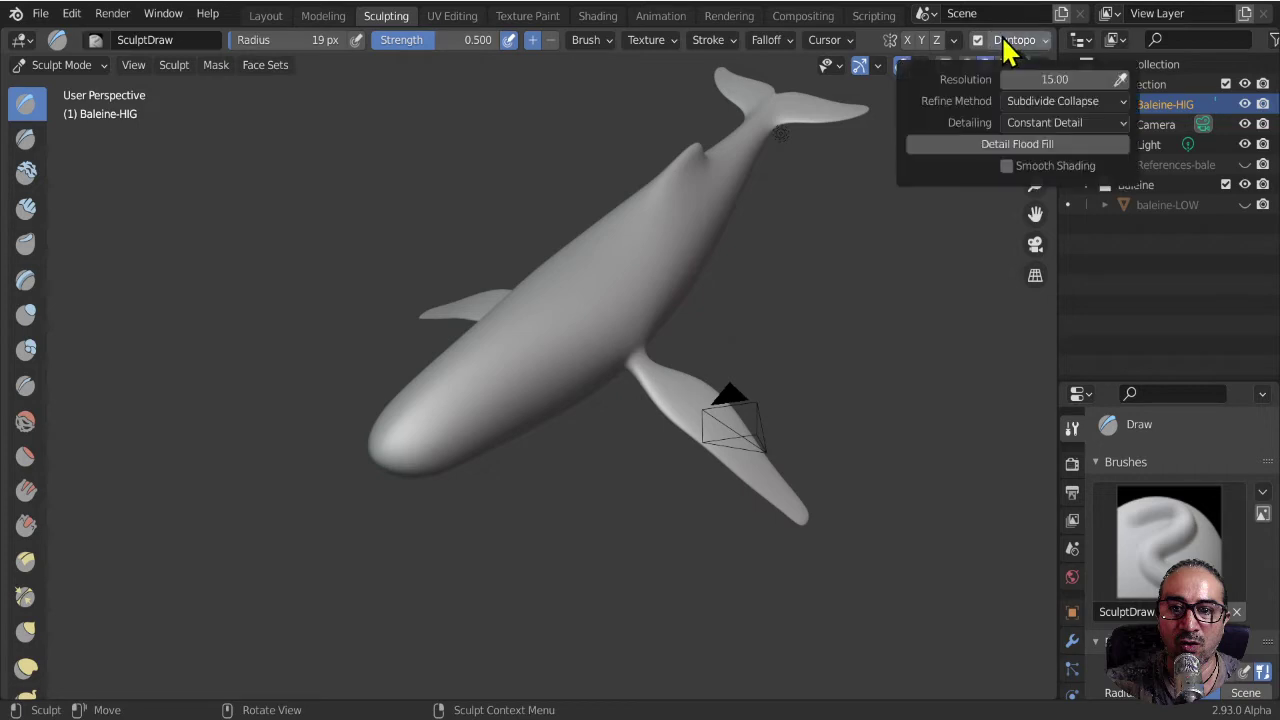
left_click(1050, 80)
type("20")
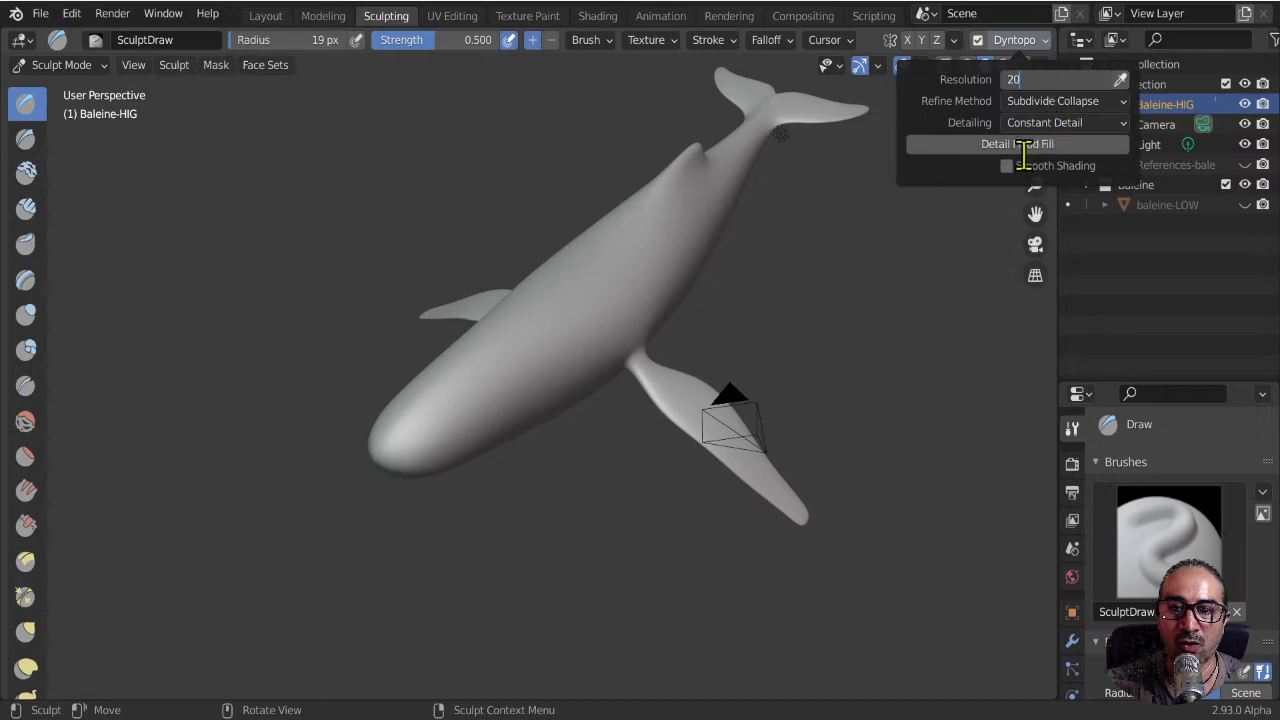
key("Return")
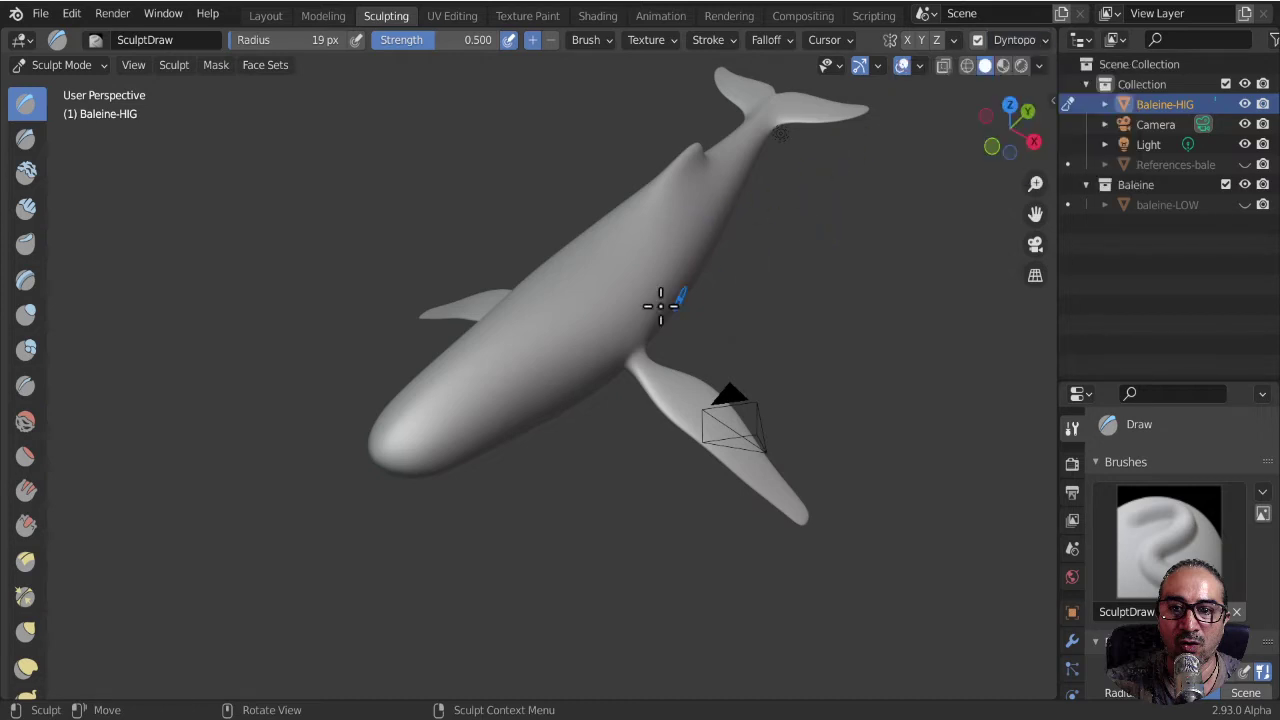
mouse_move(663, 303)
middle_mouse_down()
mouse_move(543, 266)
mouse_move(433, 311)
middle_mouse_up()
mouse_move(328, 349)
middle_mouse_down()
mouse_move(374, 363)
mouse_move(417, 337)
middle_mouse_up()
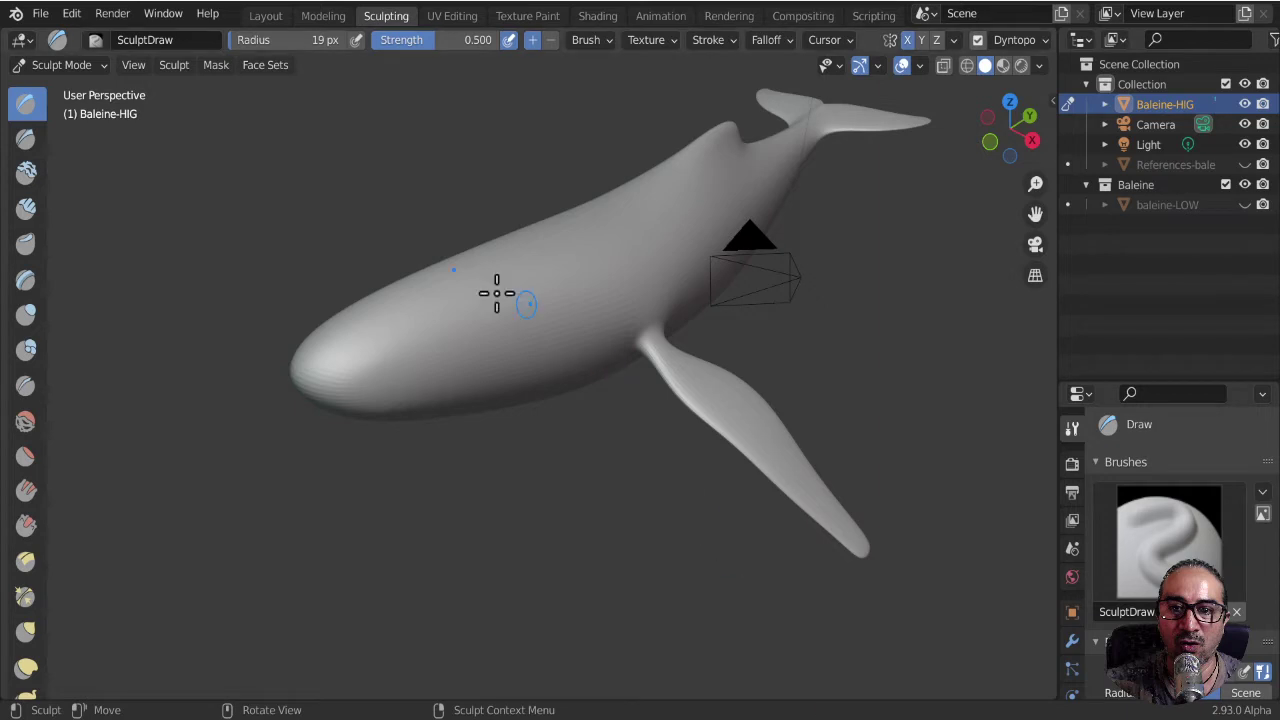
- Carve the mouth groove across the snout and along the head, undoing a stray stroke
mouse_move(494, 291)
middle_mouse_down()
mouse_move(371, 351)
mouse_move(614, 434)
mouse_move(591, 354)
mouse_move(643, 343)
middle_mouse_up()
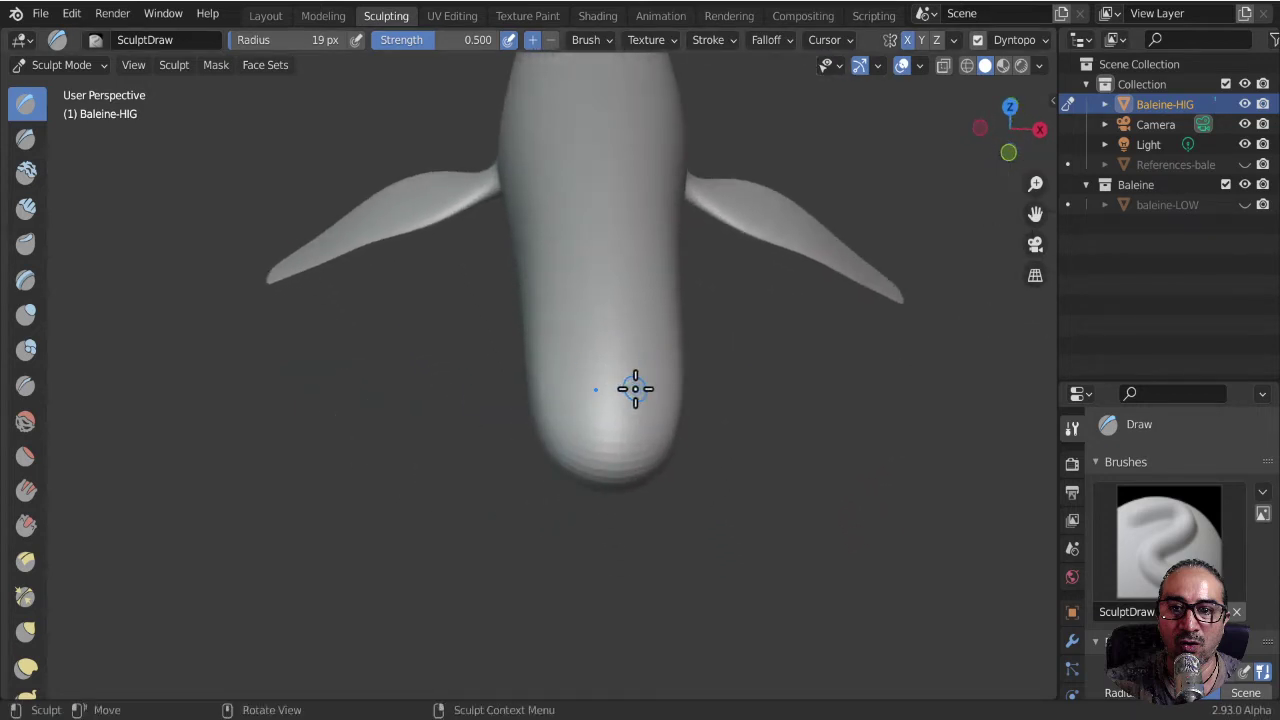
left_click_drag(635, 389, 675, 376)
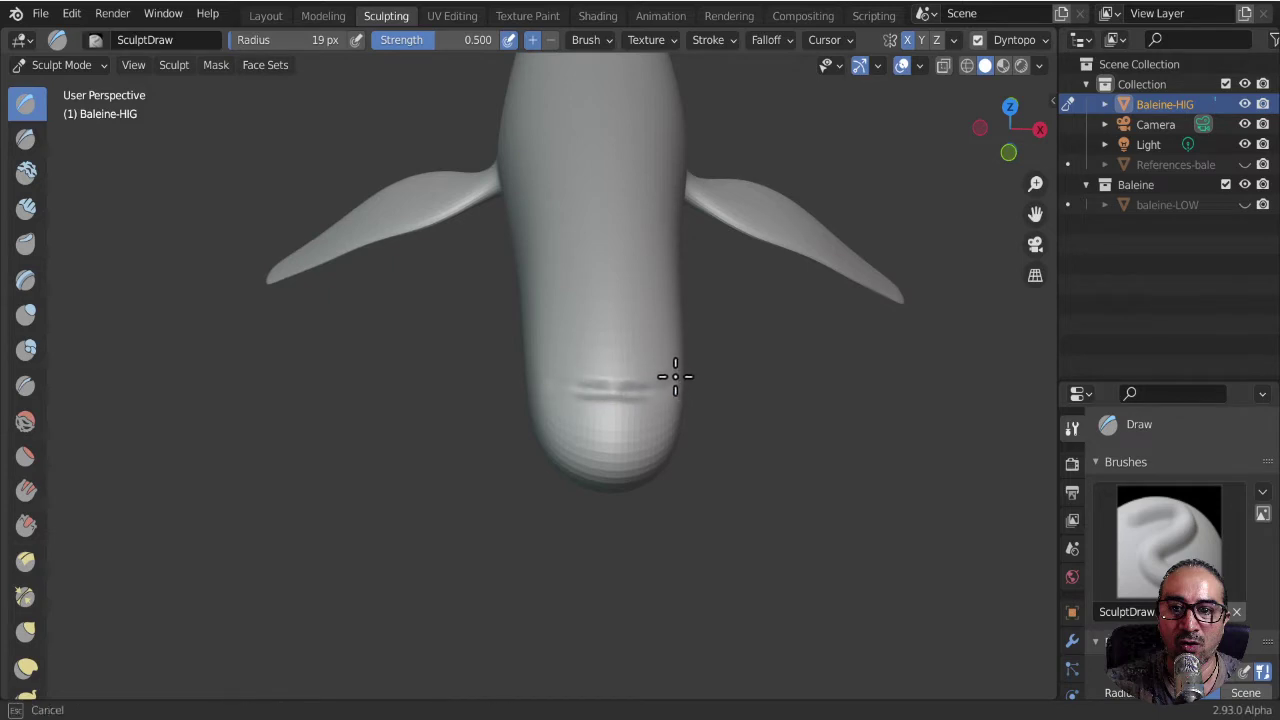
middle_click_drag(675, 376, 563, 354)
mouse_move(417, 351)
middle_mouse_down()
mouse_move(407, 320)
mouse_move(274, 162)
middle_mouse_up()
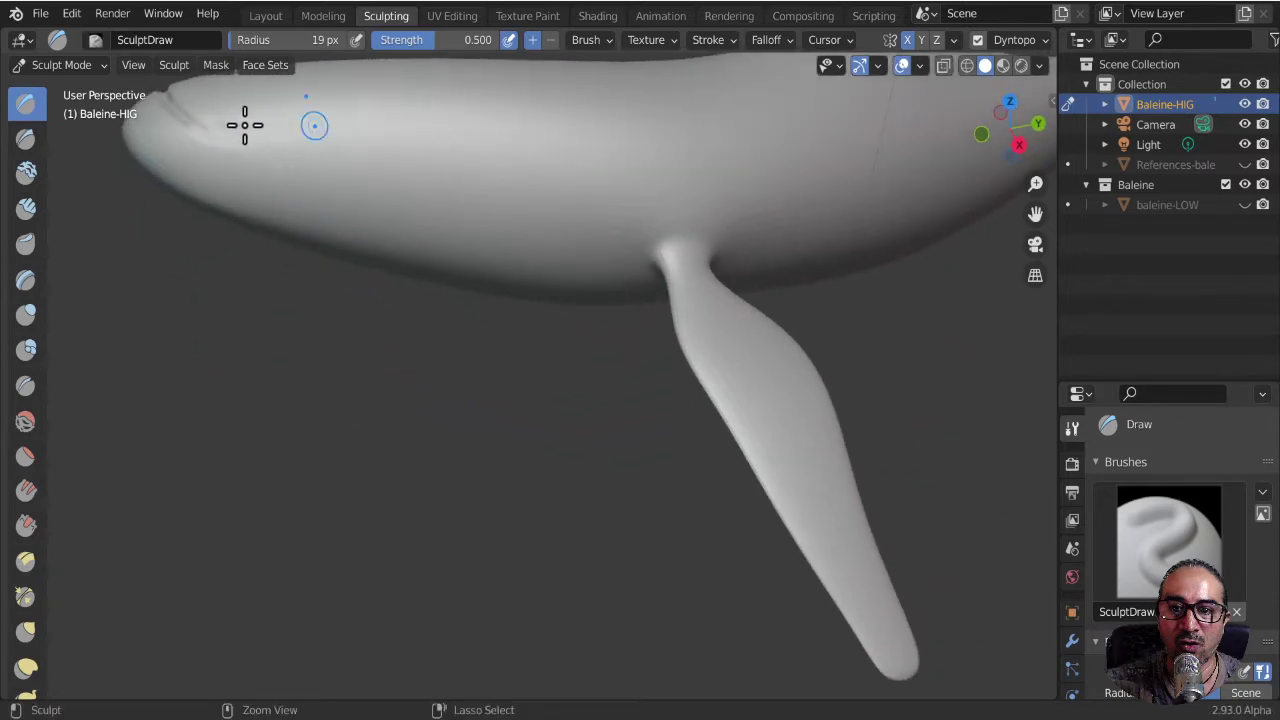
left_click_drag(243, 120, 484, 158)
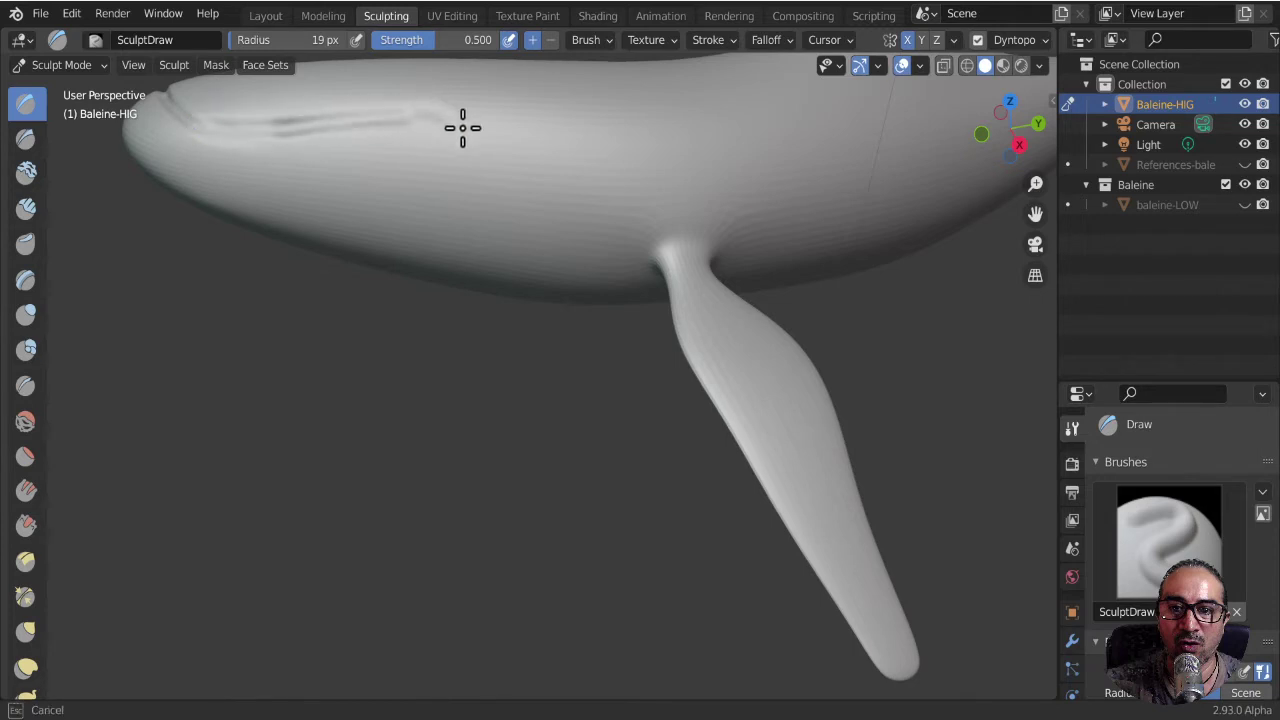
mouse_move(484, 158)
middle_mouse_down()
mouse_move(466, 143)
mouse_move(491, 217)
mouse_move(516, 228)
middle_mouse_up()
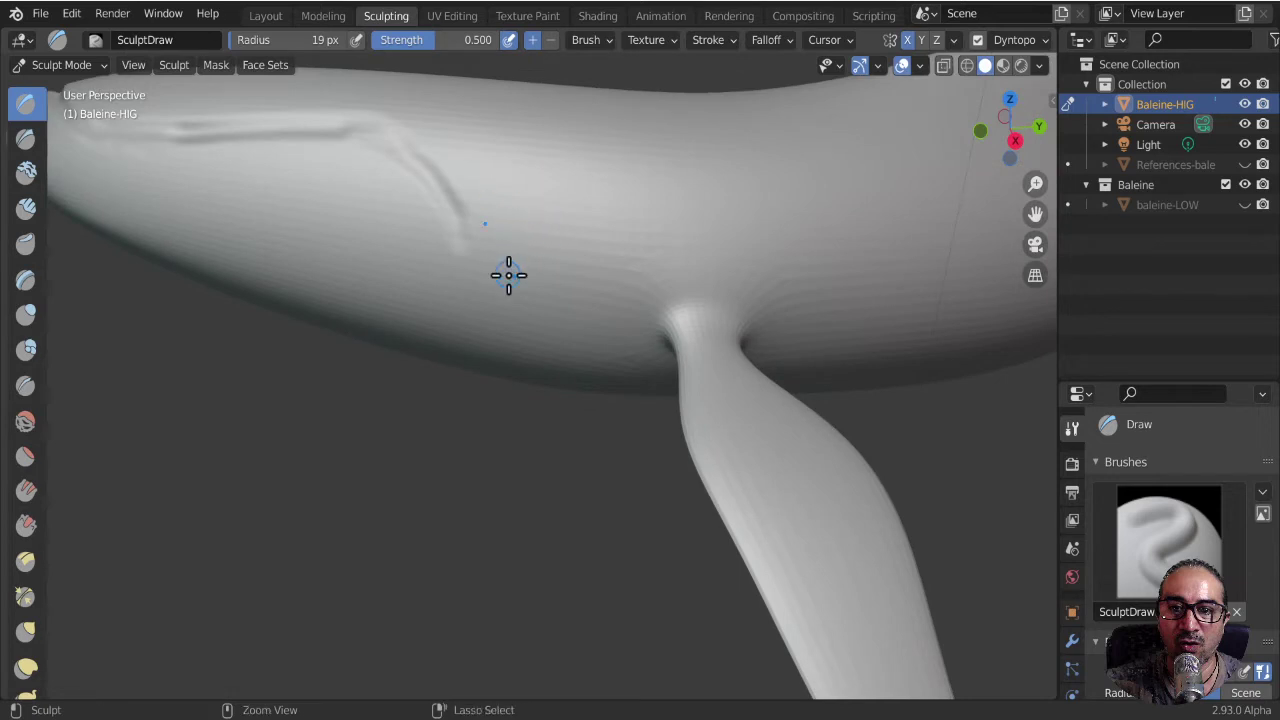
key("ctrl+z")
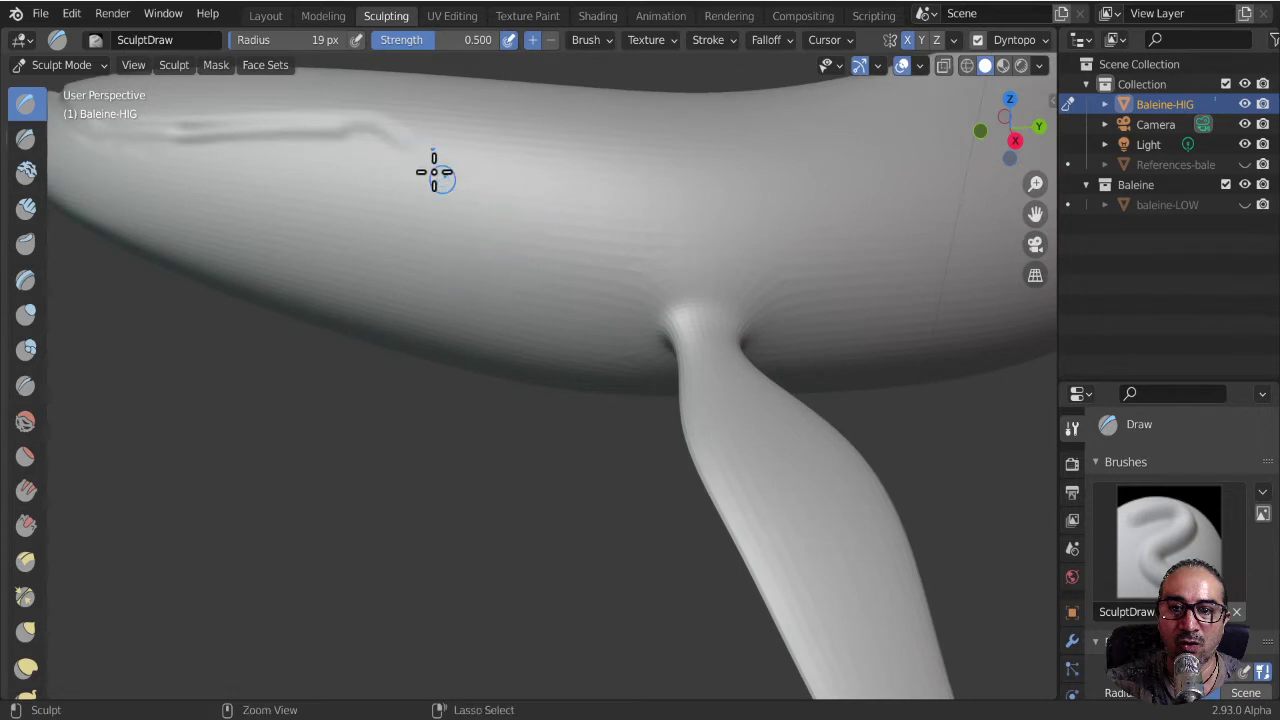
- Continue the groove down and around the pectoral fin base
left_click_drag(424, 127, 497, 225)
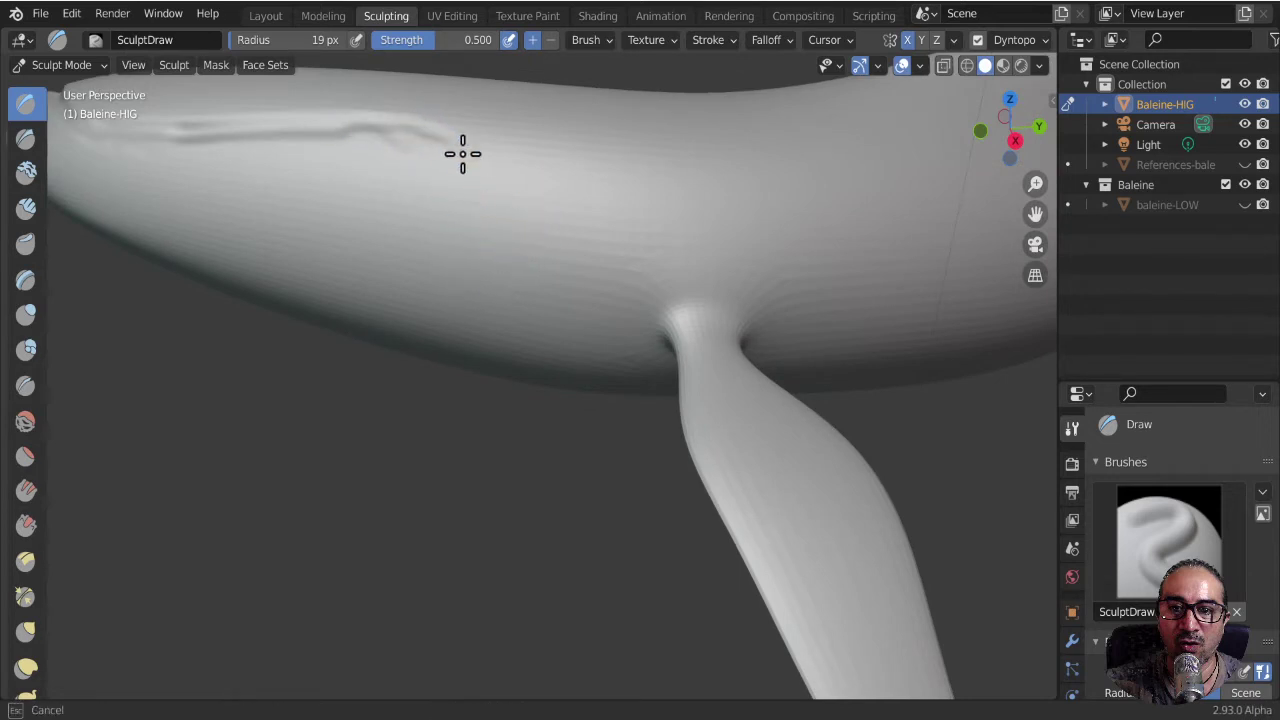
mouse_move(479, 175)
left_mouse_down()
mouse_move(544, 304)
mouse_move(574, 316)
mouse_move(642, 296)
mouse_move(623, 289)
mouse_move(666, 263)
mouse_move(738, 270)
left_mouse_up()
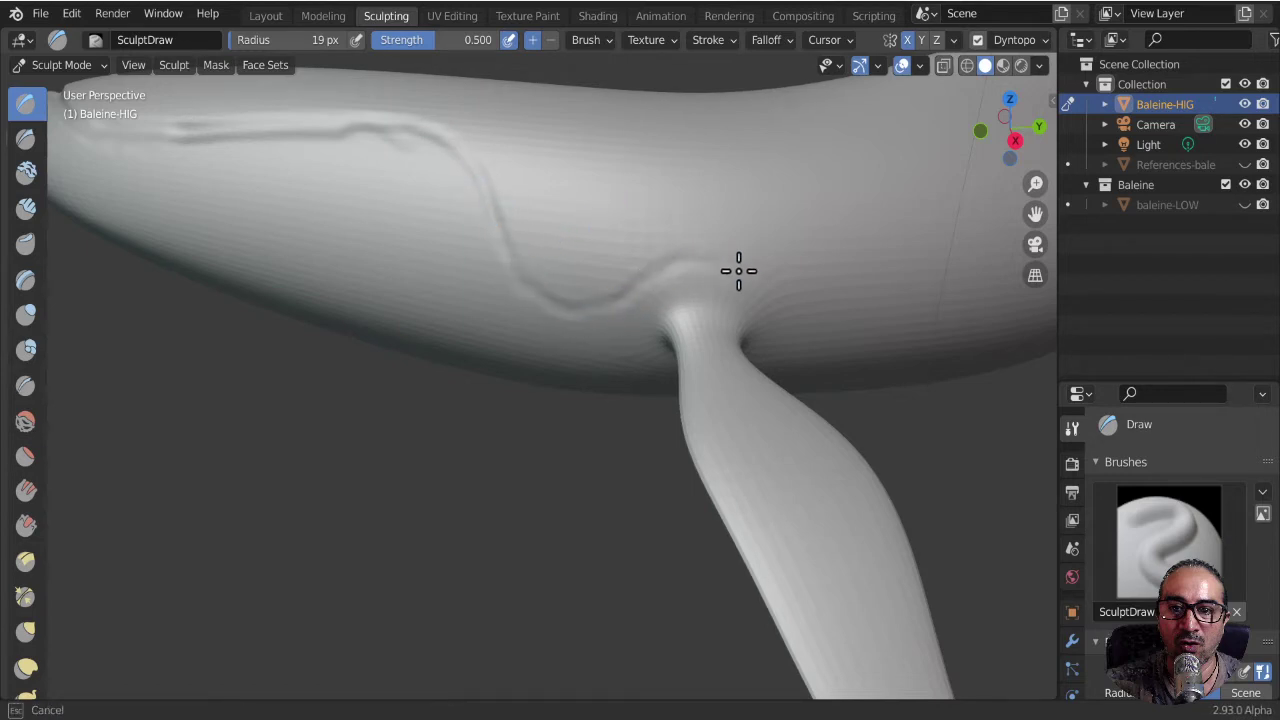
left_click_drag(788, 306, 742, 272)
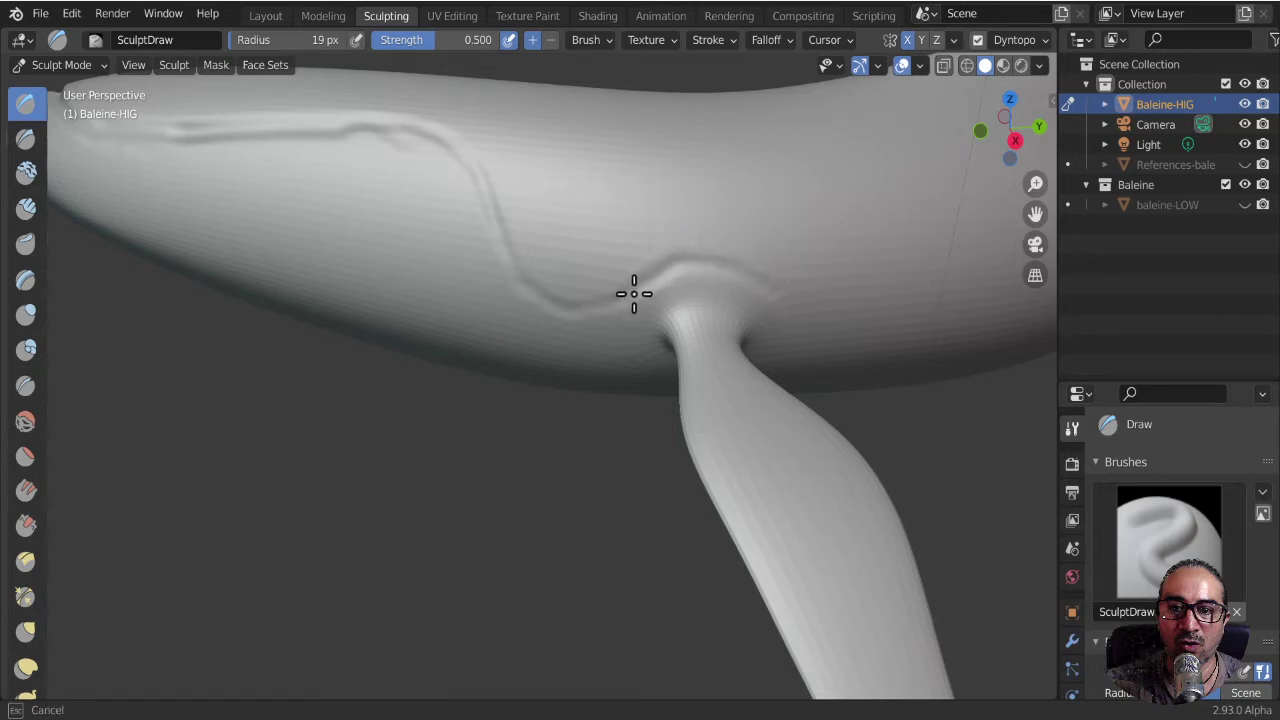
left_click_drag(581, 308, 510, 272)
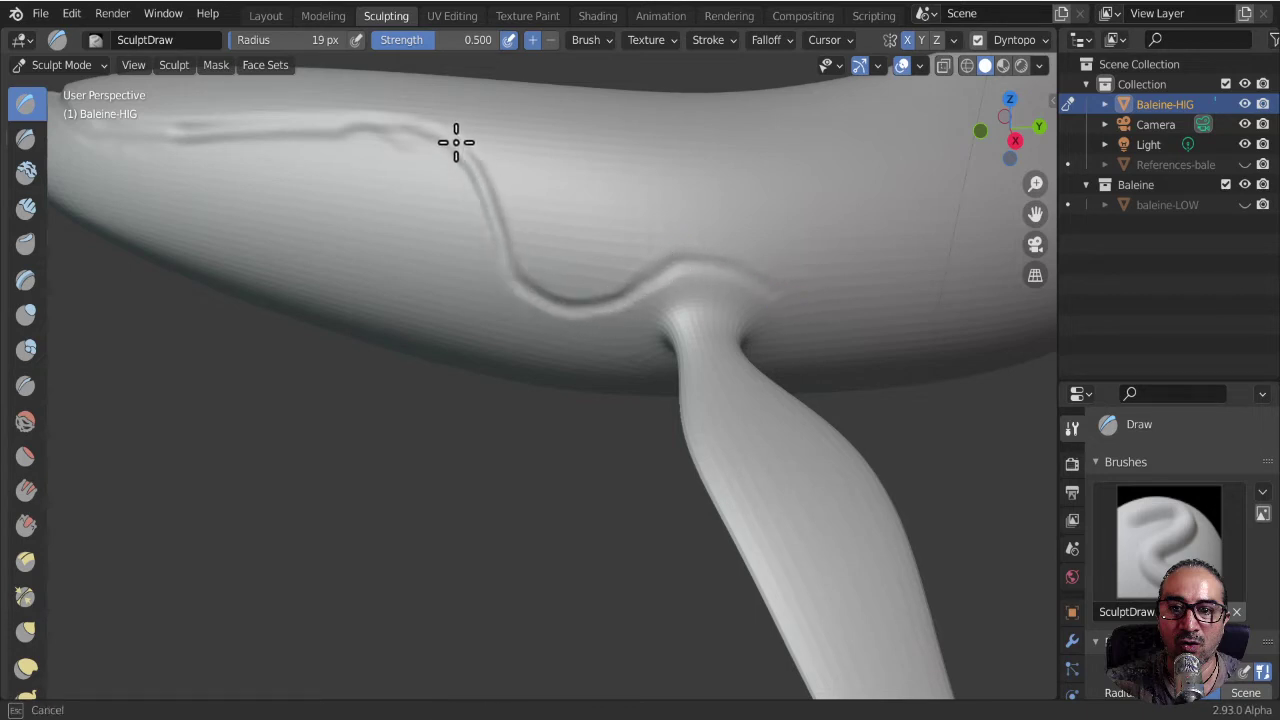
left_click_drag(336, 125, 251, 126)
mouse_move(251, 126)
middle_mouse_down()
mouse_move(477, 334)
mouse_move(614, 343)
middle_mouse_up()
left_click_drag(614, 343, 452, 357)
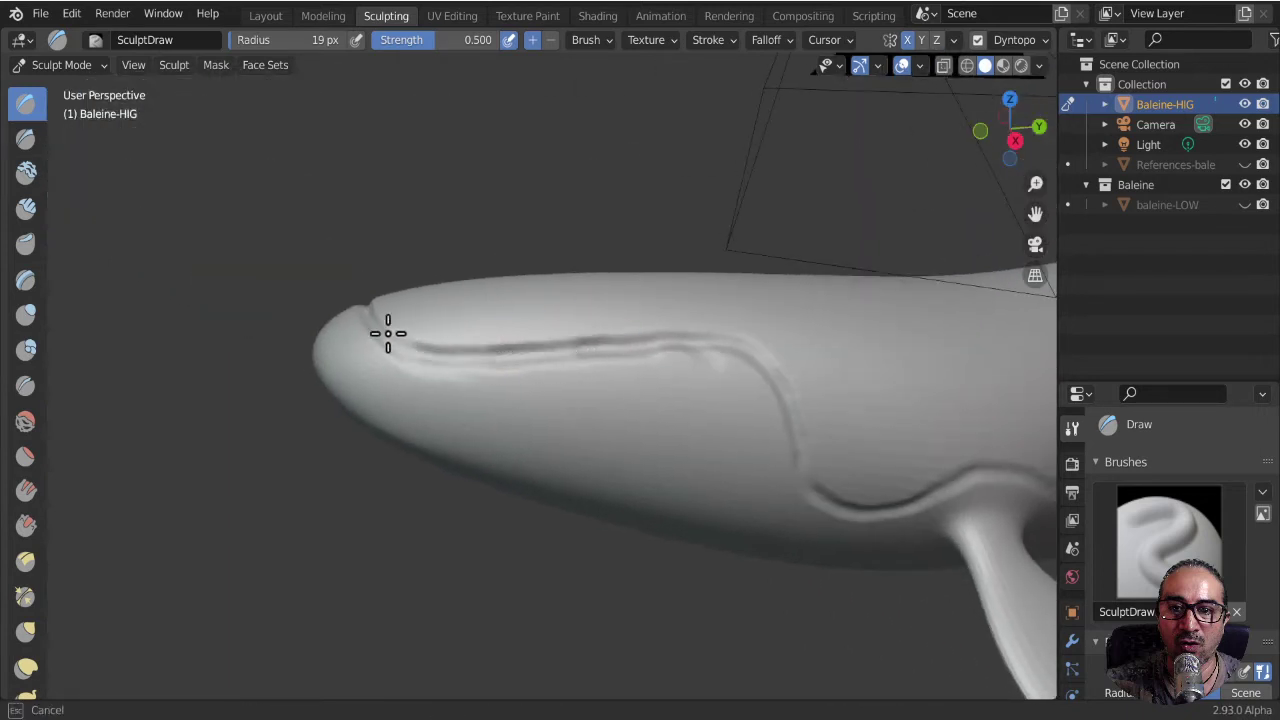
- Deepen the mouth groove across the snout tip and along the head
left_click_drag(388, 333, 375, 333)
mouse_move(375, 333)
middle_mouse_down()
mouse_move(457, 420)
mouse_move(591, 471)
middle_mouse_up()
mouse_move(770, 514)
left_mouse_down()
mouse_move(698, 507)
mouse_move(709, 503)
left_mouse_up()
middle_click_drag(731, 474, 560, 363)
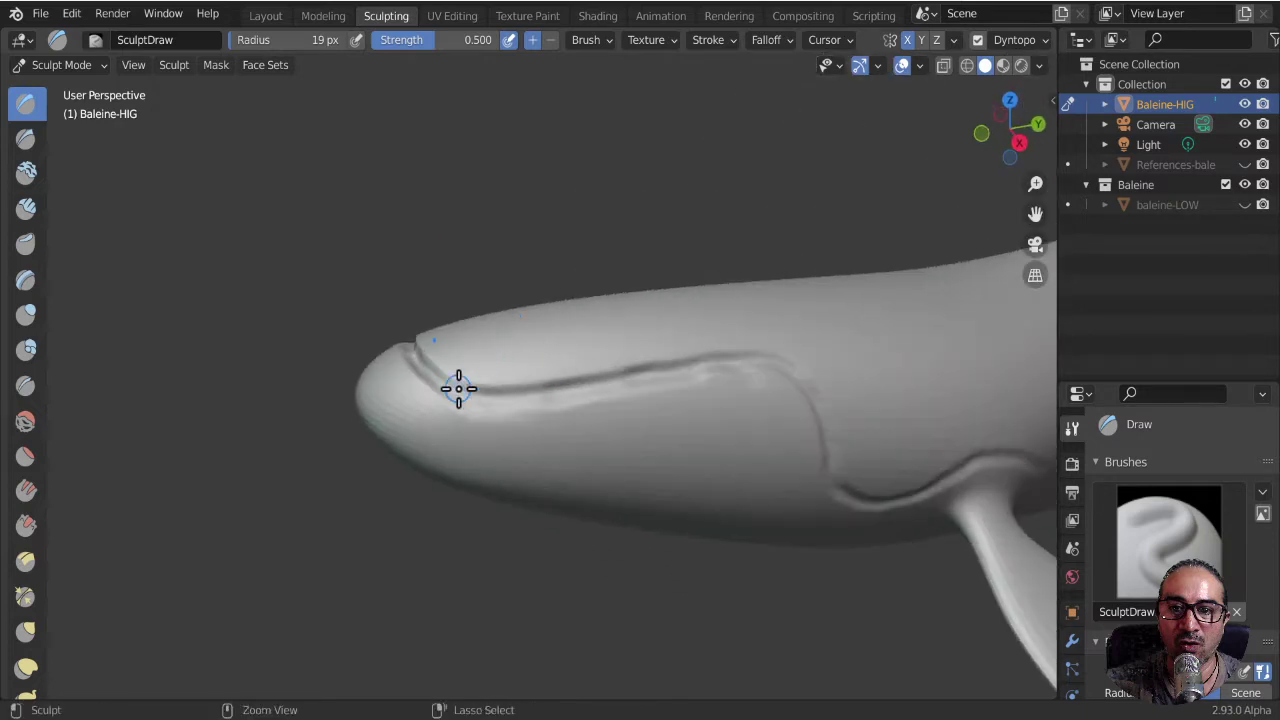
scroll(563, 394, "up", 3)
scroll(608, 300, "up", 3)
mouse_move(441, 489)
left_mouse_down()
mouse_move(702, 447)
mouse_move(477, 471)
mouse_move(491, 480)
mouse_move(537, 463)
mouse_move(192, 443)
mouse_move(251, 471)
left_mouse_up()
middle_click_drag(251, 471, 414, 514)
mouse_move(654, 583)
left_mouse_down()
mouse_move(649, 631)
mouse_move(443, 471)
mouse_move(477, 514)
mouse_move(443, 428)
left_mouse_up()
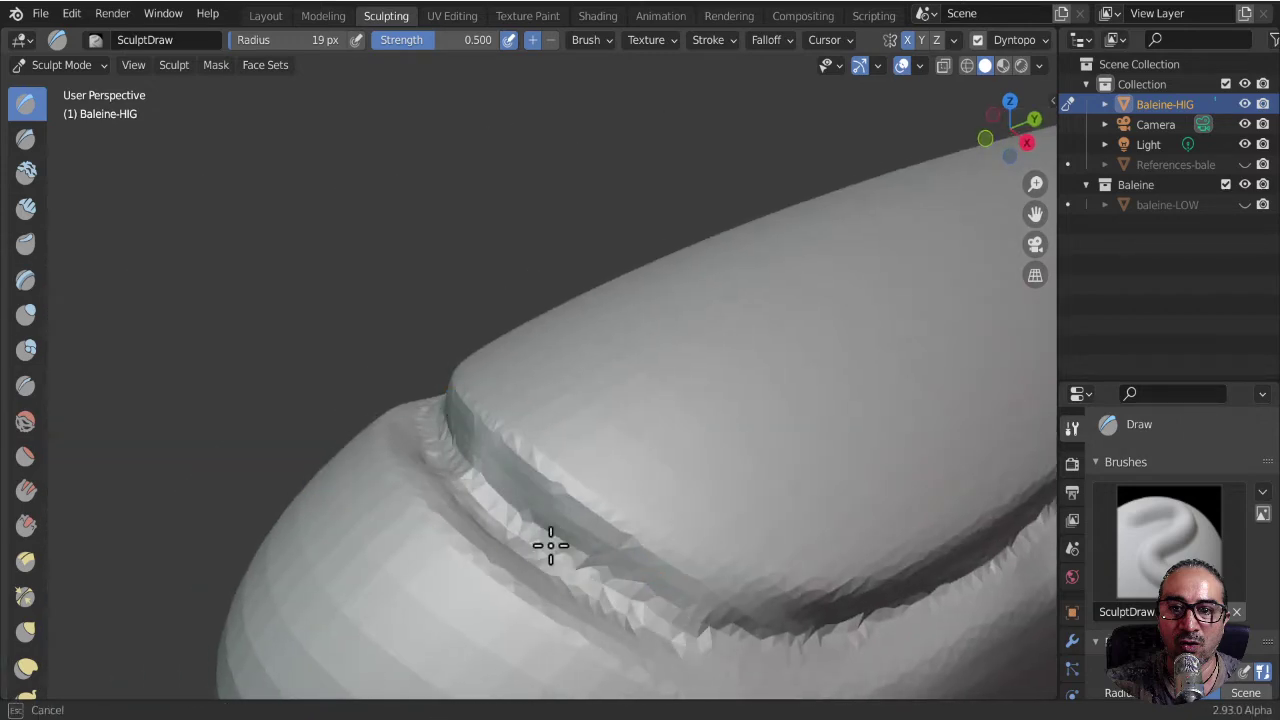
mouse_move(550, 545)
middle_mouse_down()
mouse_move(523, 360)
mouse_move(514, 417)
mouse_move(443, 580)
mouse_move(502, 500)
middle_mouse_up()
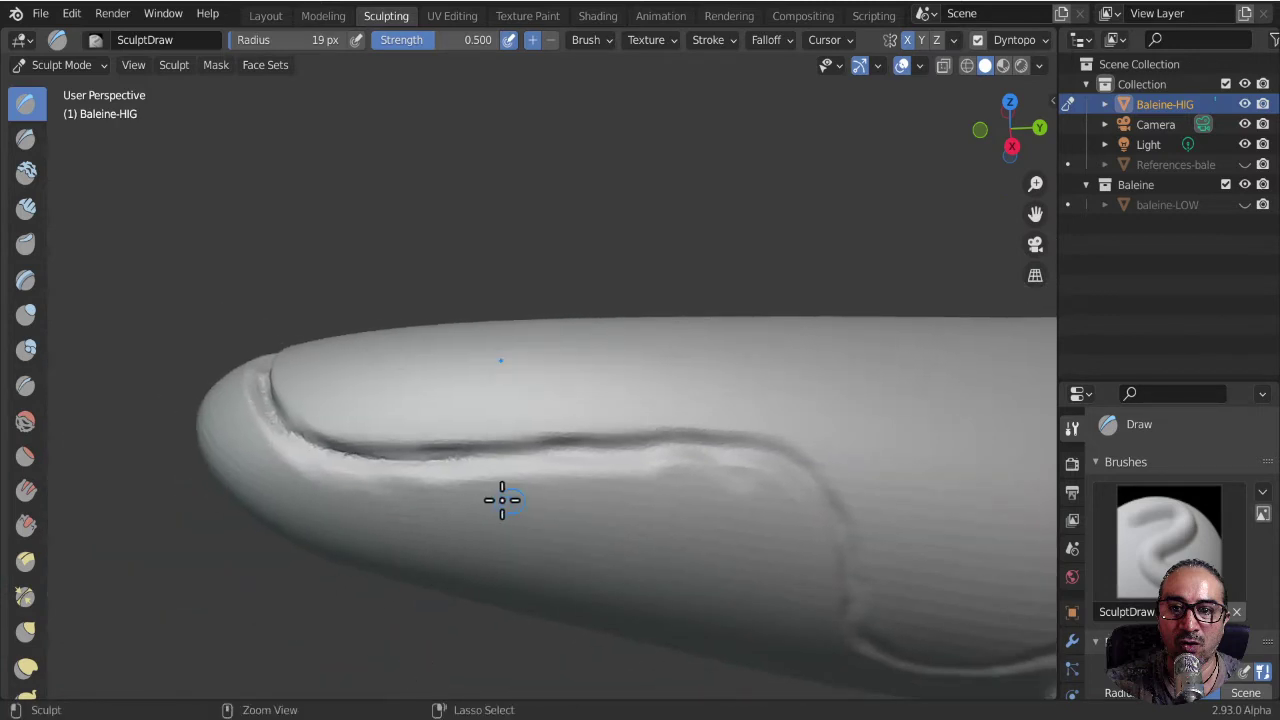
- Deepen the groove along its curve down toward the fin
scroll(502, 500, "down", 2)
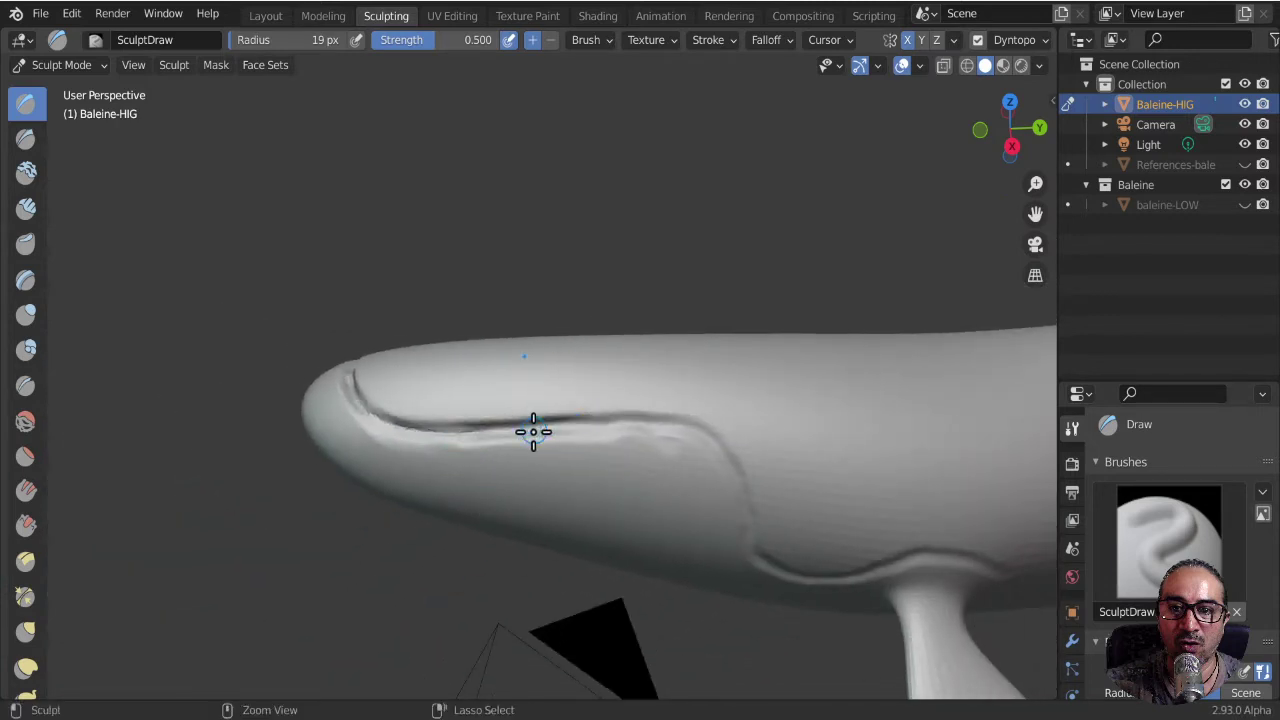
middle_click_drag(533, 432, 543, 400)
scroll(597, 357, "up", 2)
scroll(531, 423, "up", 3)
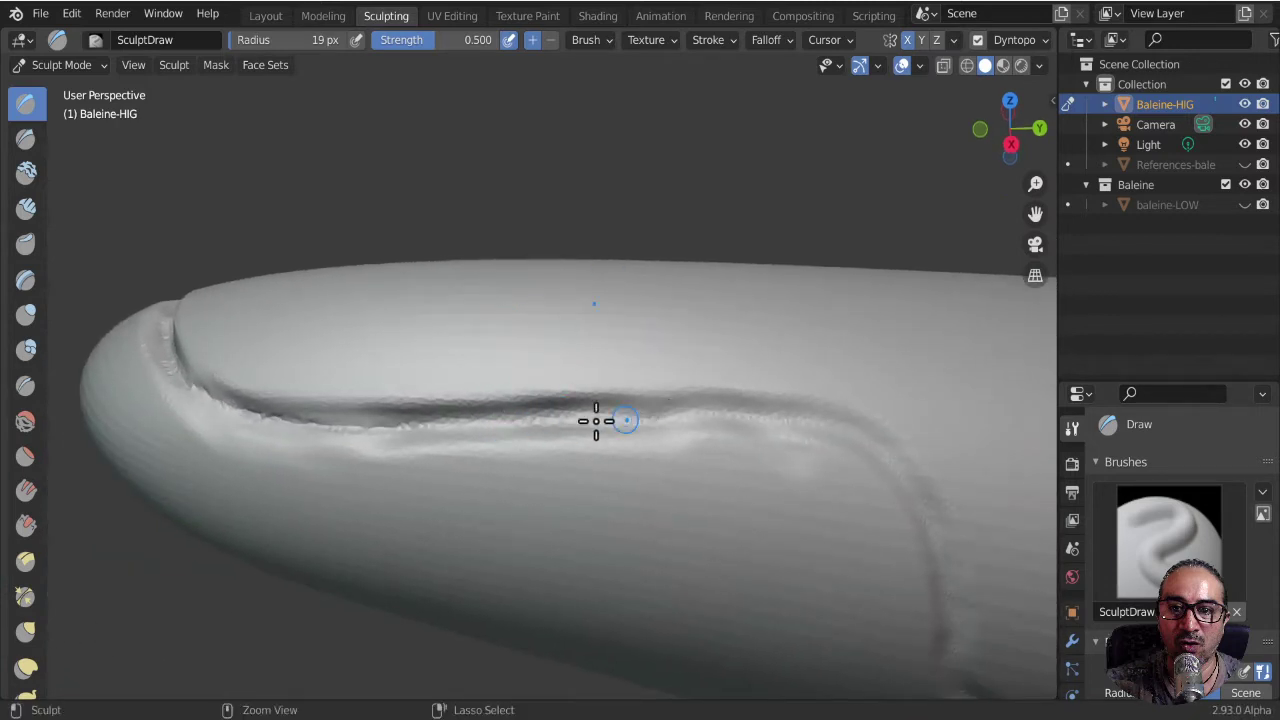
mouse_move(596, 420)
left_mouse_down()
mouse_move(577, 420)
mouse_move(794, 423)
left_mouse_up()
middle_click_drag(794, 423, 582, 344)
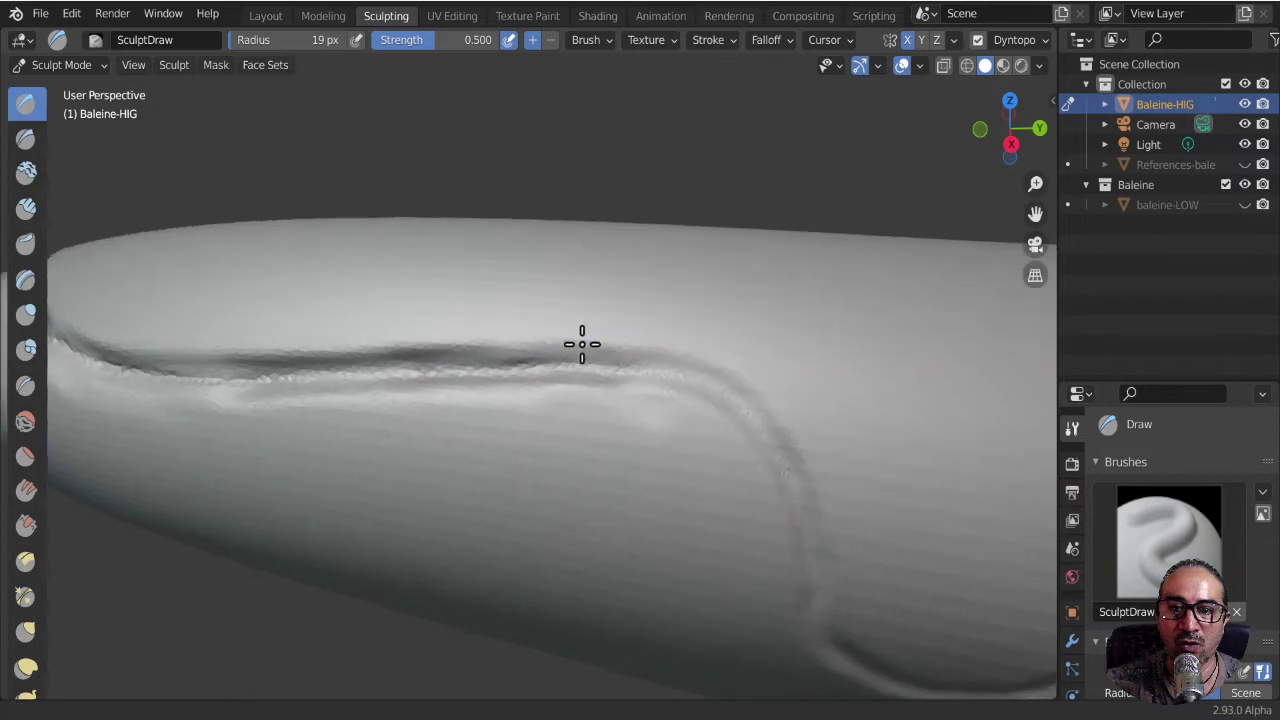
scroll(566, 331, "down", 1)
scroll(491, 343, "up", 5)
scroll(437, 431, "down", 4)
scroll(546, 349, "up", 2)
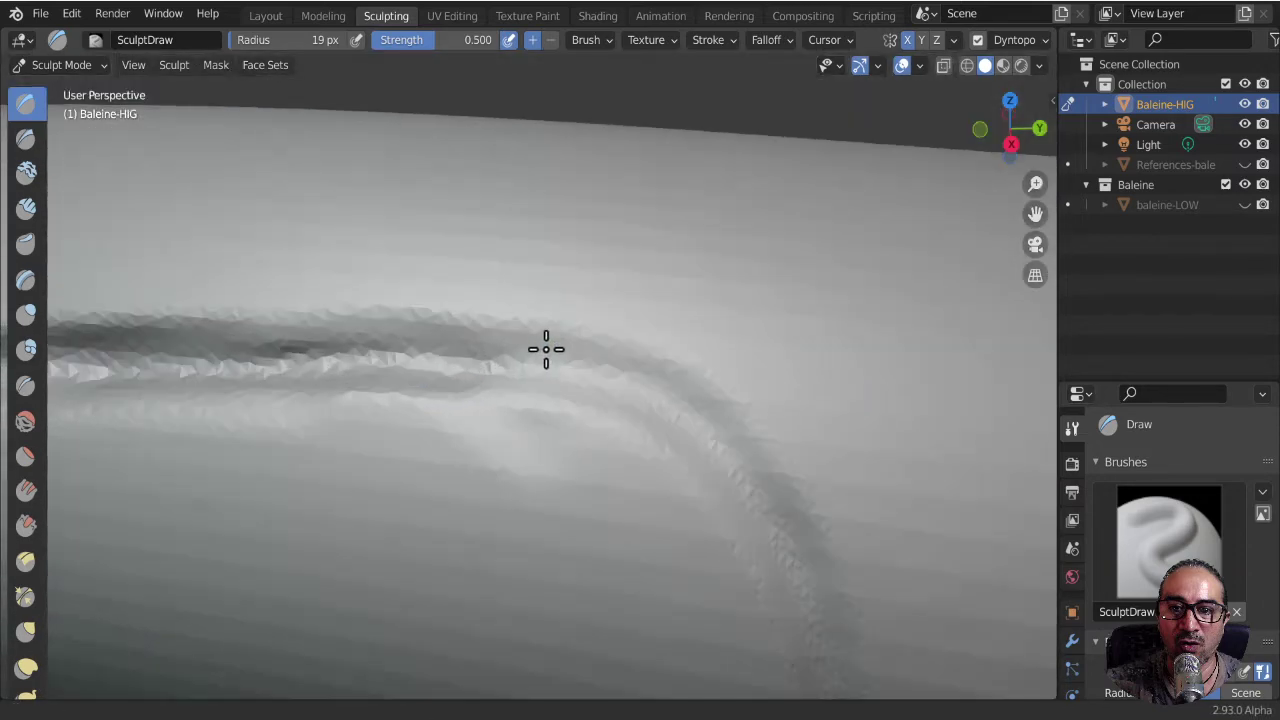
mouse_move(546, 349)
left_mouse_down()
mouse_move(474, 360)
mouse_move(680, 406)
mouse_move(712, 436)
mouse_move(443, 360)
mouse_move(660, 406)
left_mouse_up()
scroll(620, 449, "down", 4)
scroll(511, 335, "up", 1)
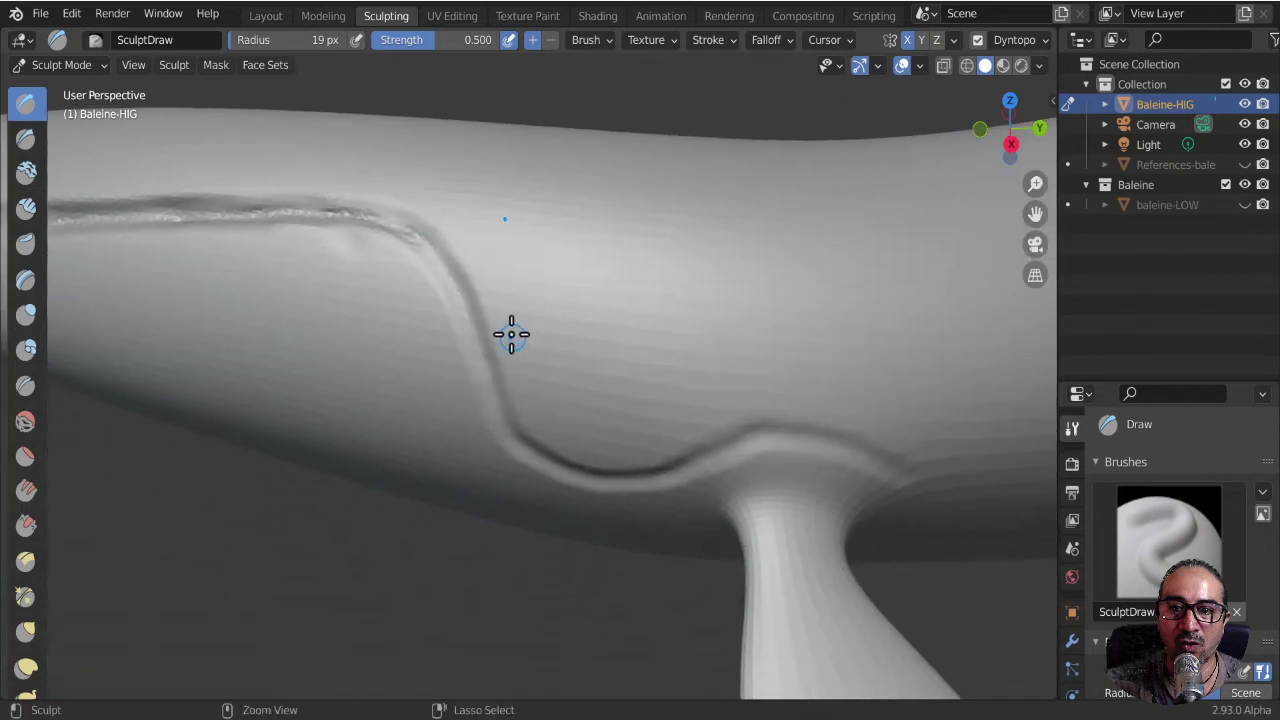
scroll(511, 335, "up", 1)
mouse_move(409, 229)
left_mouse_down()
mouse_move(436, 251)
mouse_move(480, 380)
left_mouse_up()
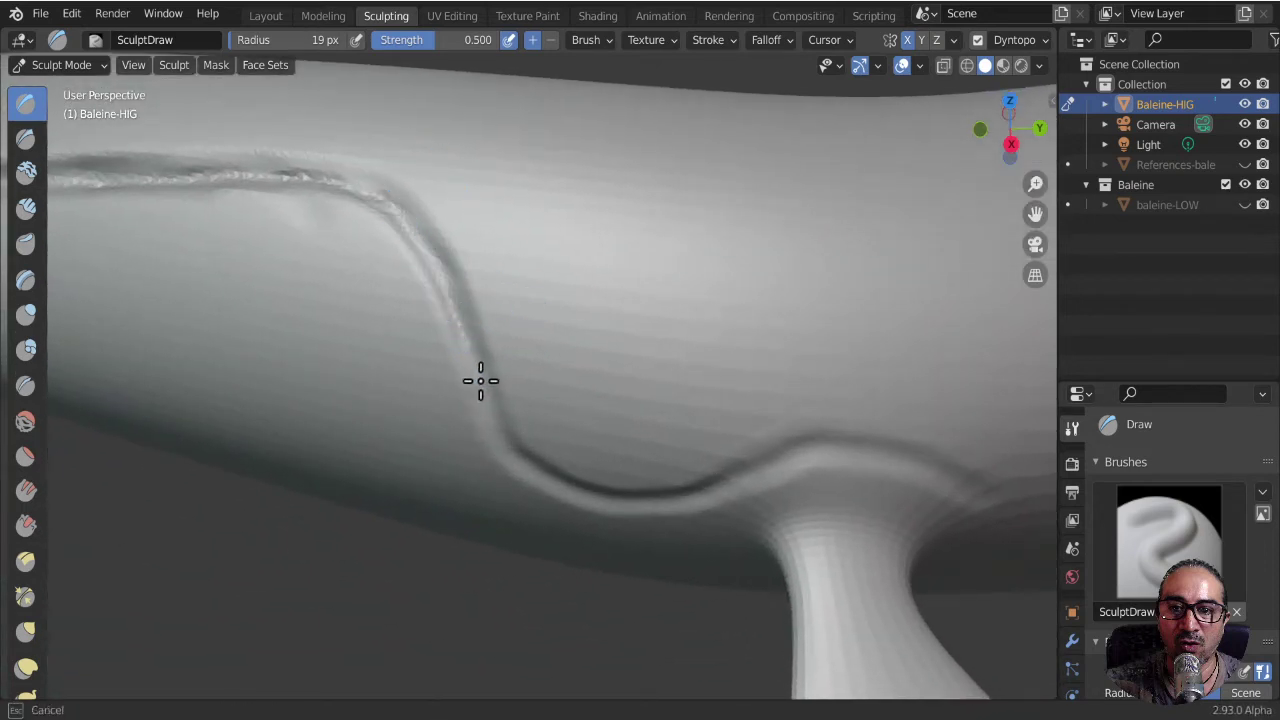
- Carve a new groove rising from the fin base over the fin
mouse_move(533, 472)
middle_mouse_down()
mouse_move(543, 371)
mouse_move(583, 309)
middle_mouse_up()
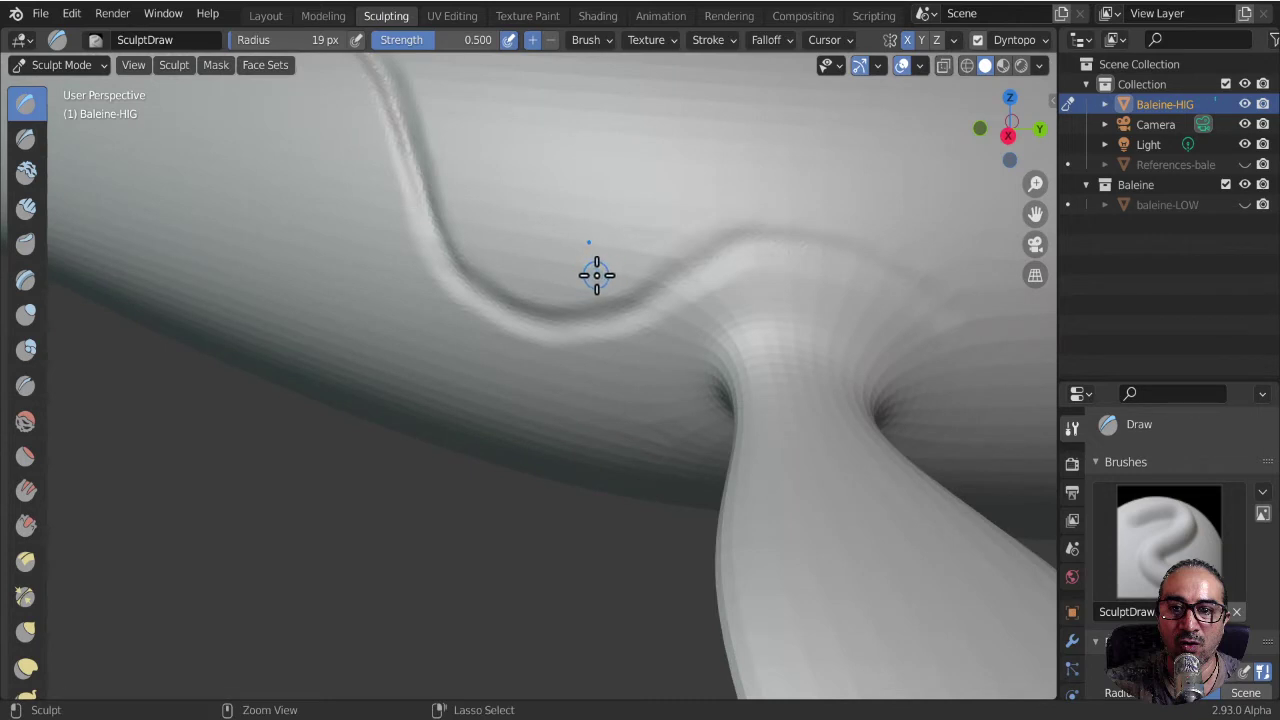
mouse_move(606, 259)
left_mouse_down()
mouse_move(749, 163)
mouse_move(960, 208)
mouse_move(964, 197)
left_mouse_up()
left_click_drag(764, 152, 606, 240)
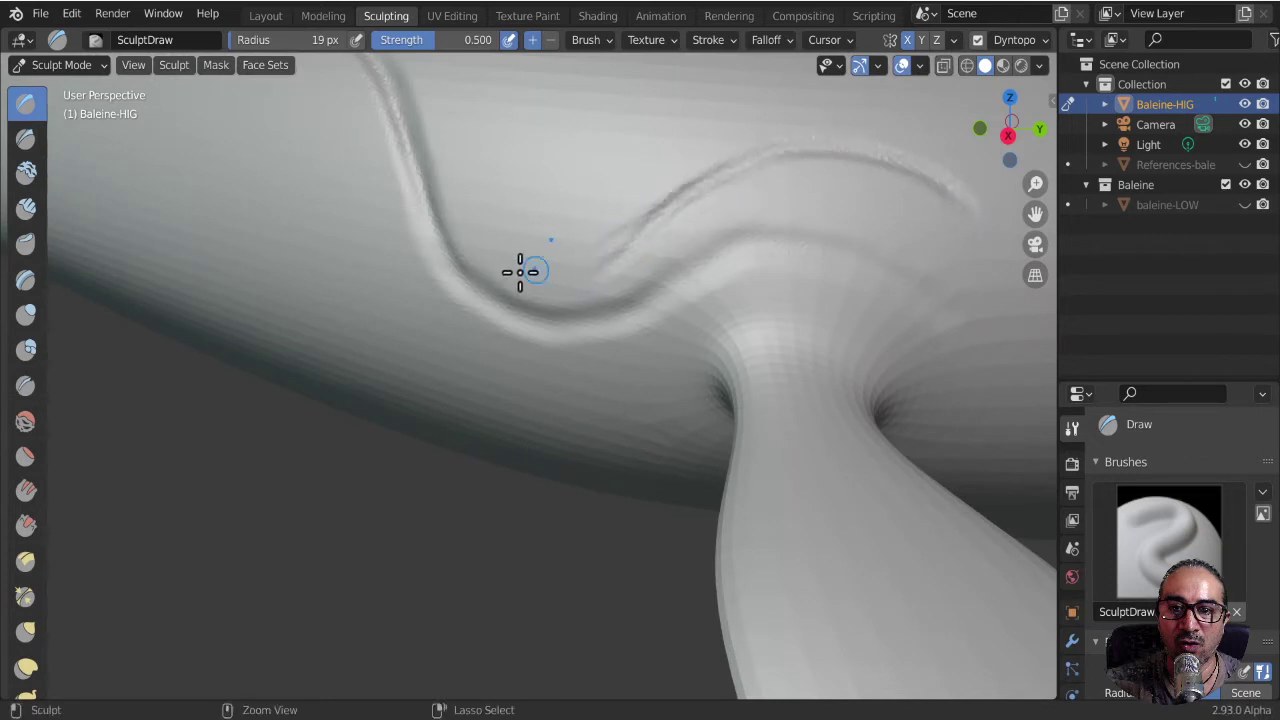
scroll(657, 229, "up", 2)
scroll(623, 226, "up", 1)
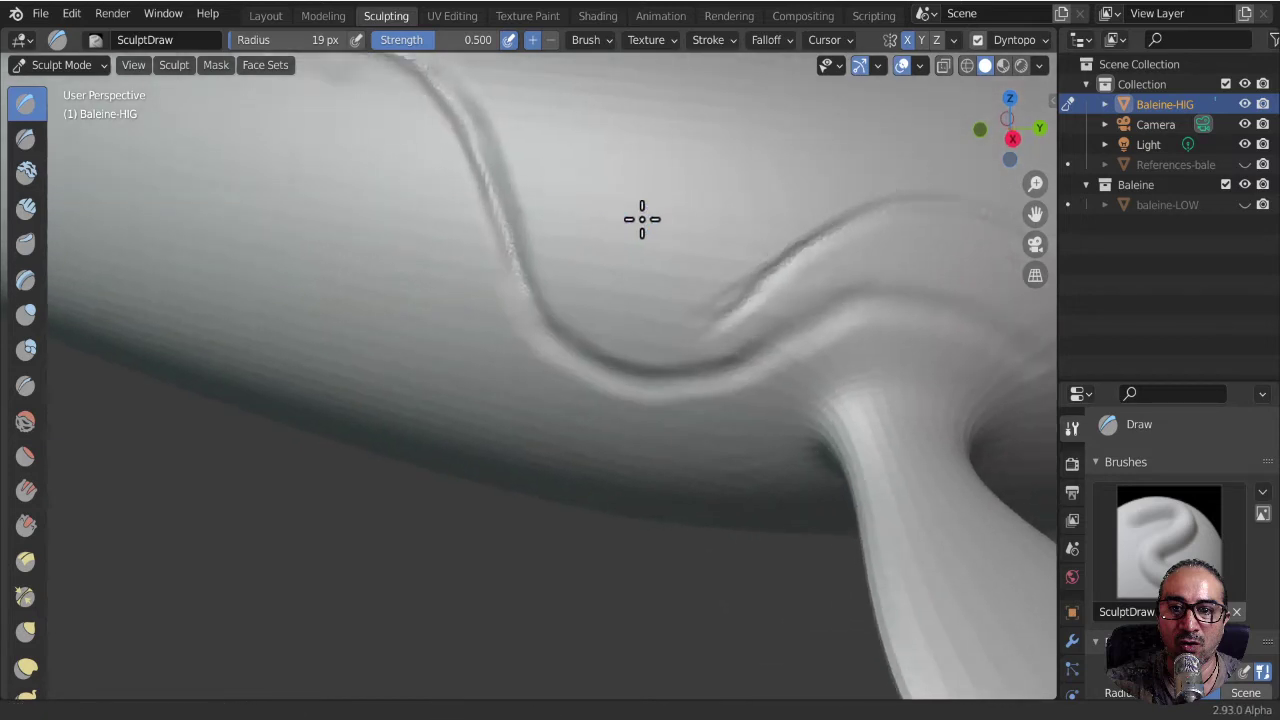
scroll(643, 217, "up", 1)
scroll(627, 224, "down", 1)
scroll(606, 260, "down", 2)
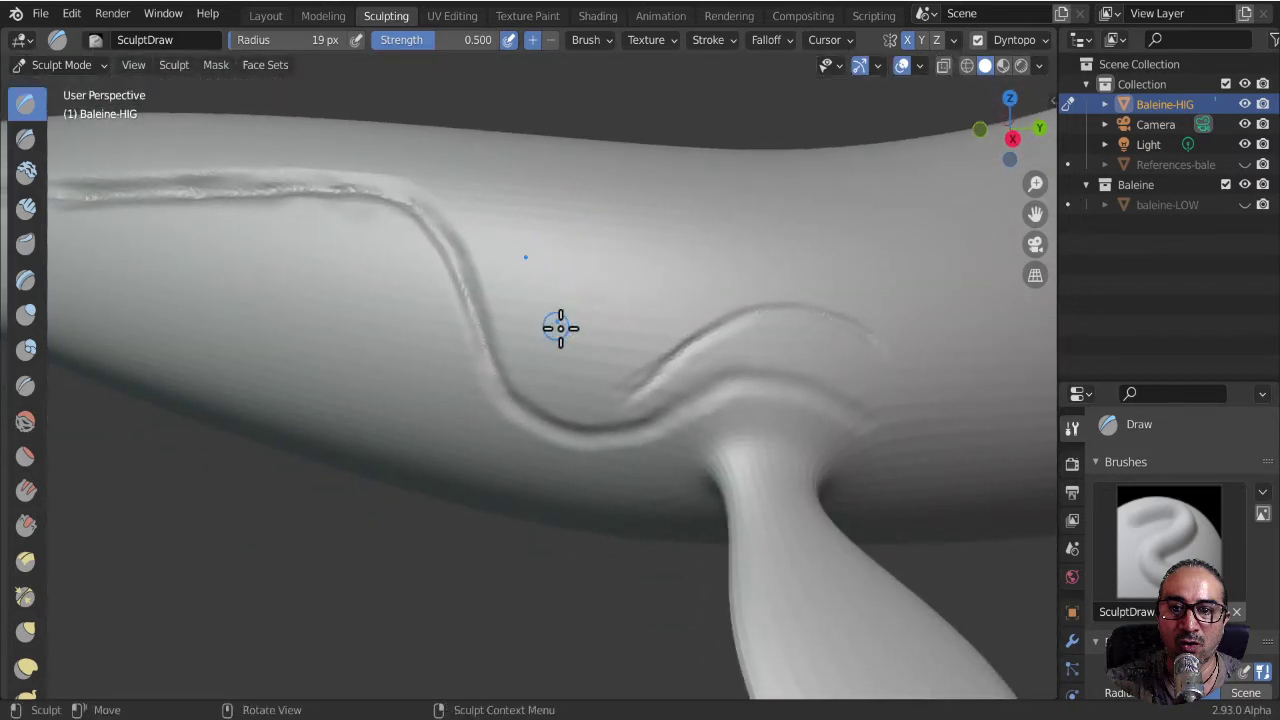
- Shrink the Draw brush to 37 px and press a small eye dent above the mouth line
key("f")
left_click(615, 305)
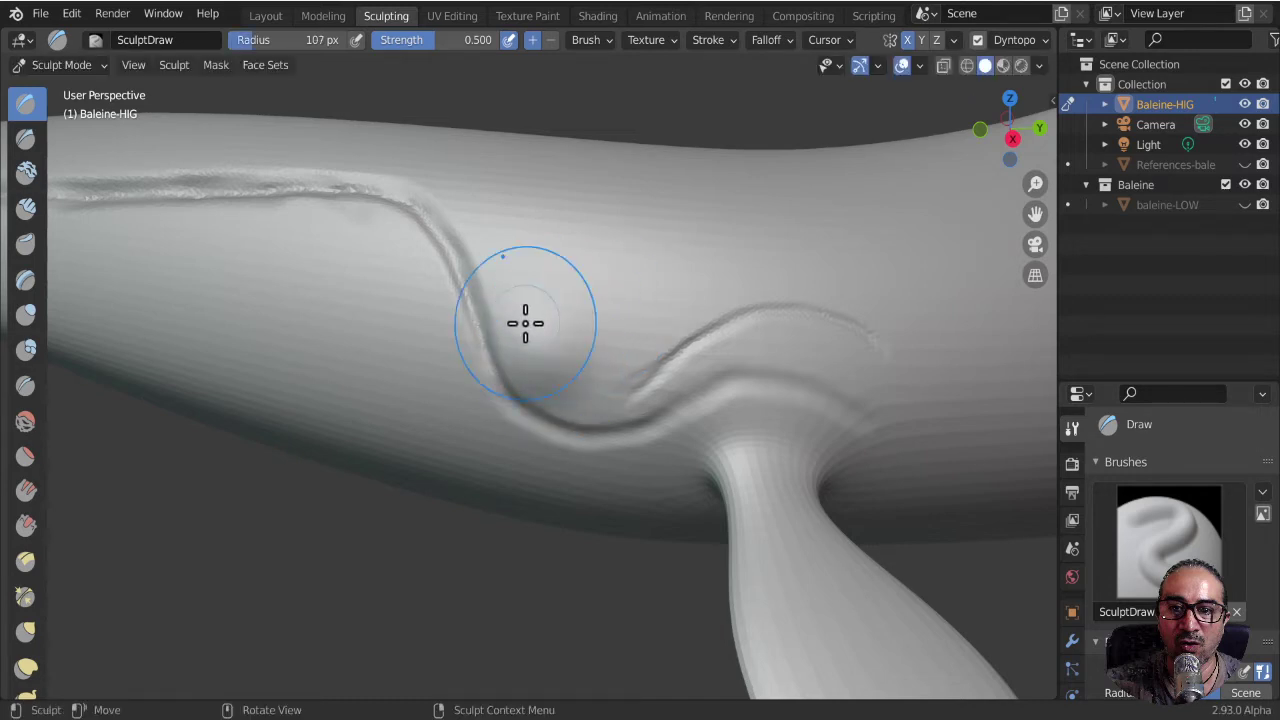
scroll(558, 362, "up", 3)
scroll(583, 286, "up", 3)
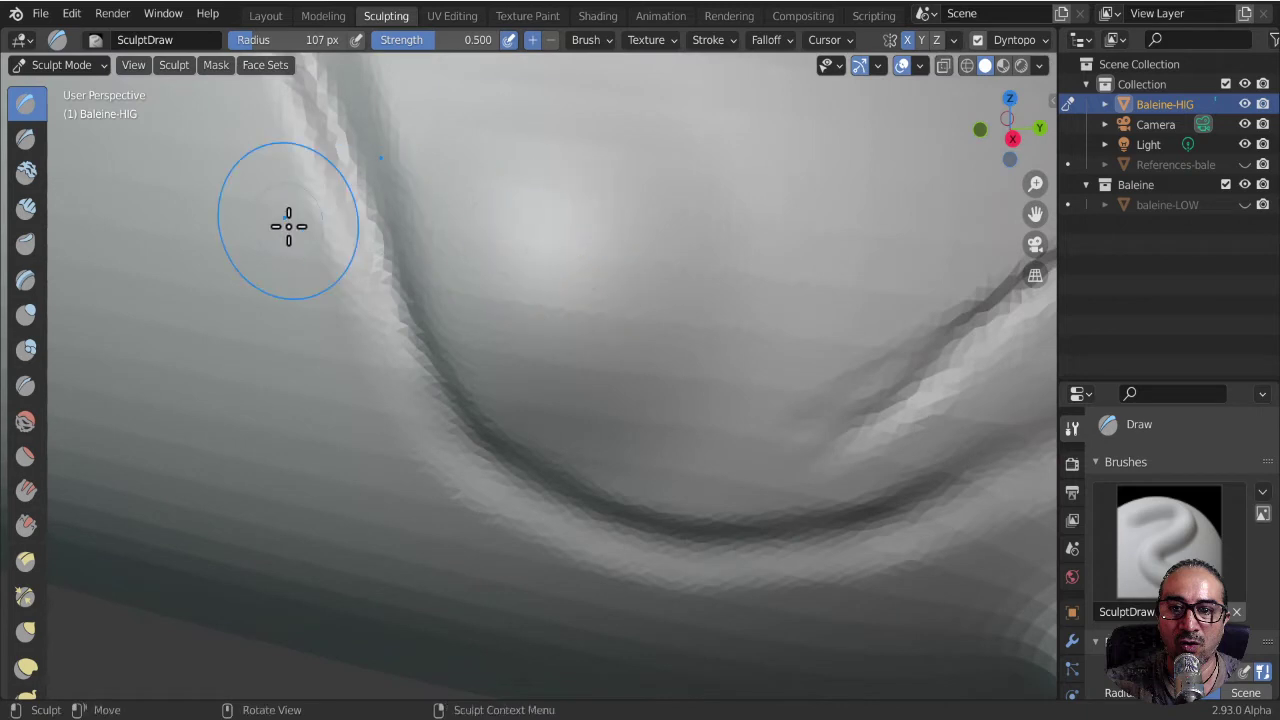
key("f")
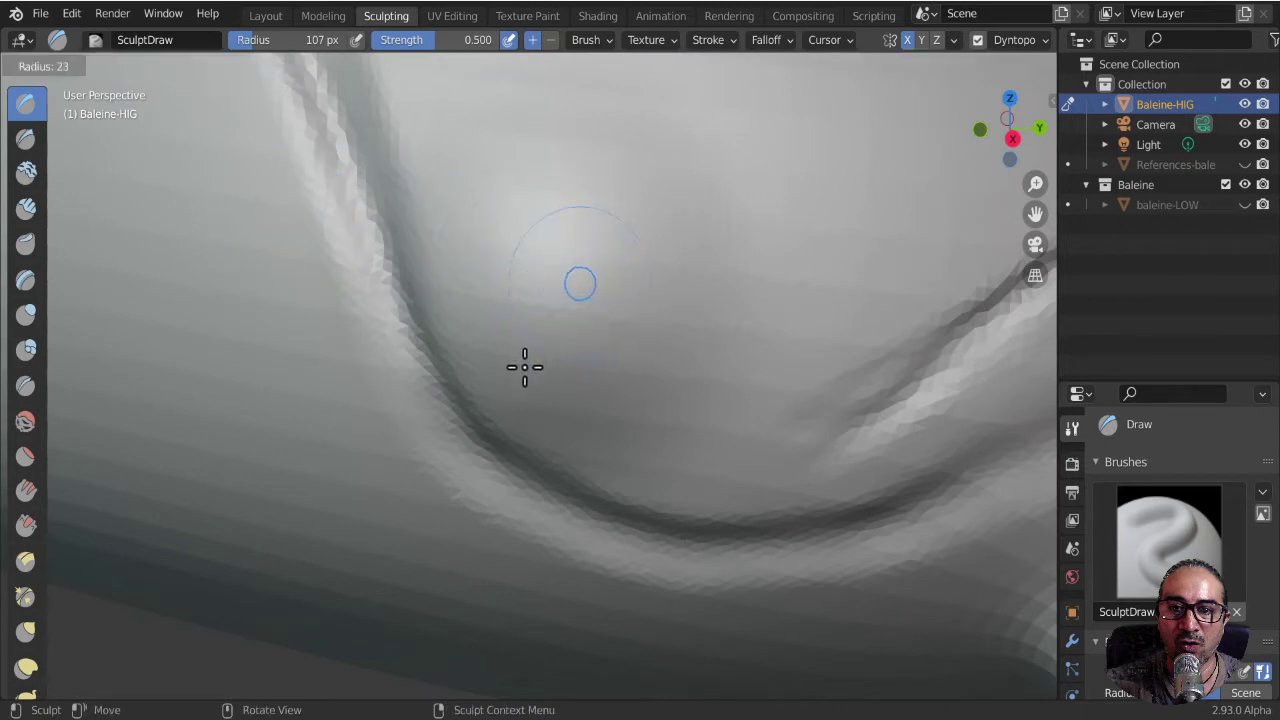
left_click(529, 365)
left_click_drag(546, 294, 548, 286, "ctrl")
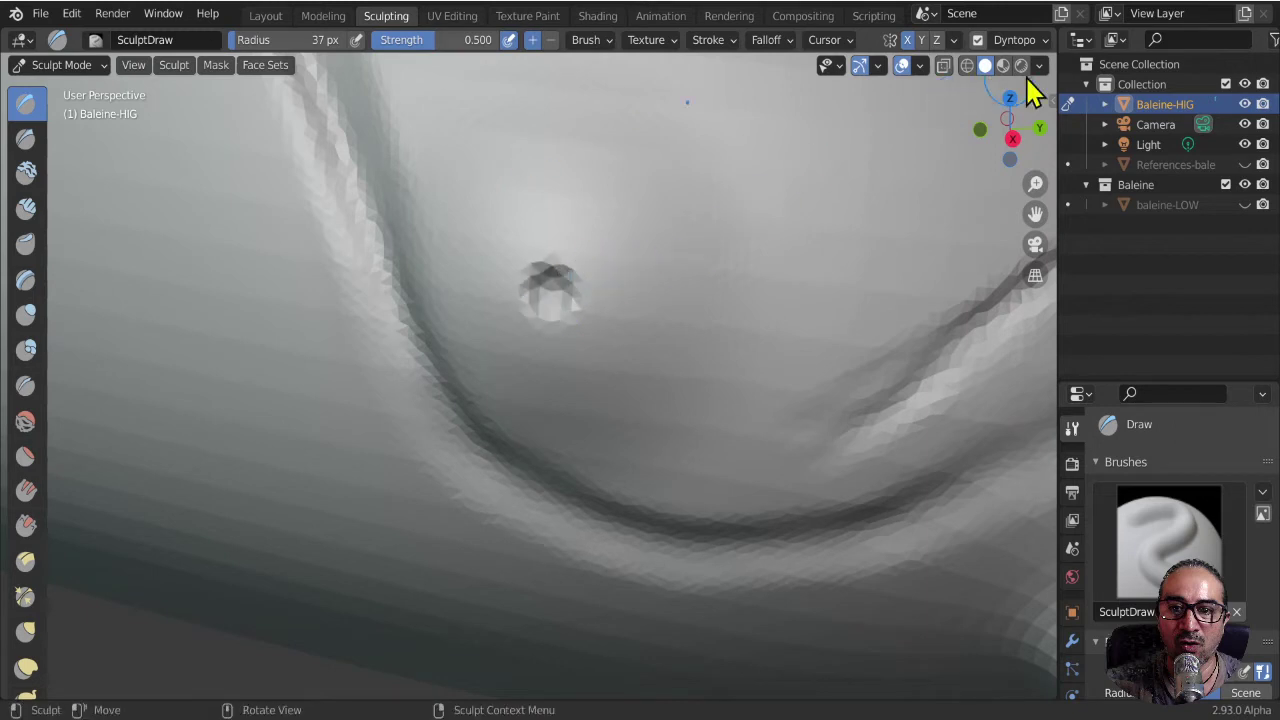
- Set the Dyntopo detail resolution to 20
left_click(1015, 42)
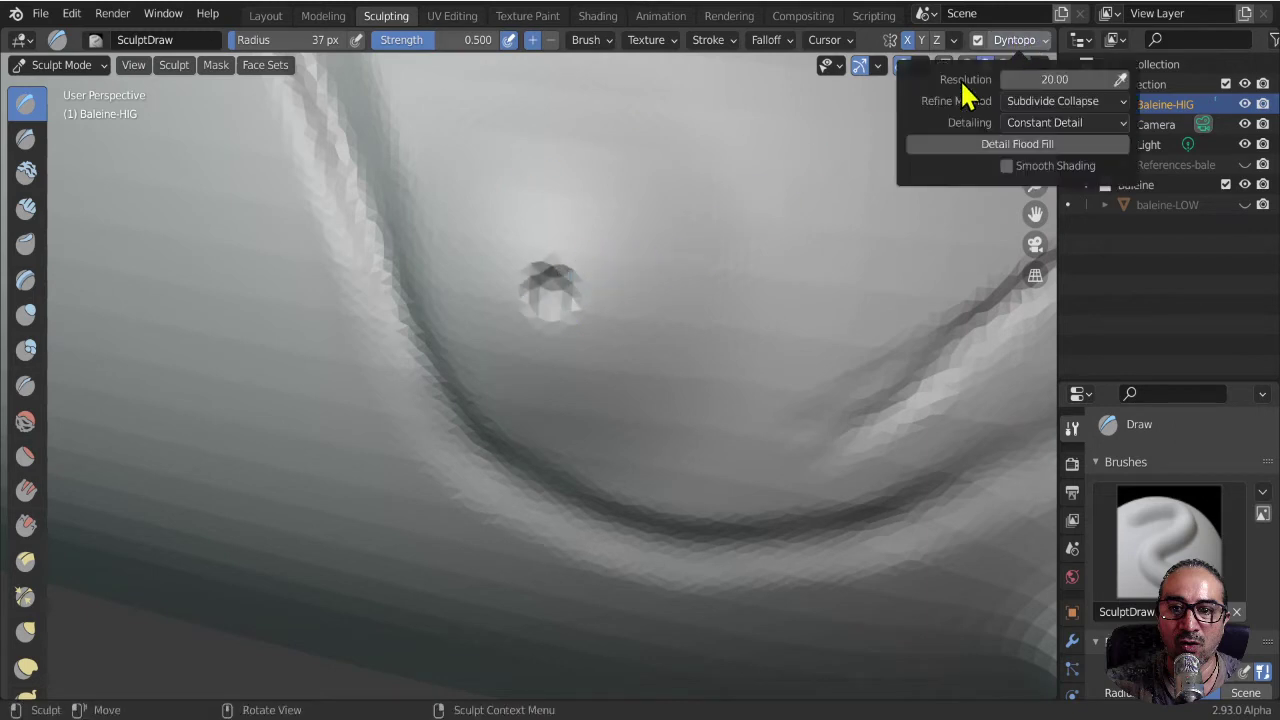
left_click(1034, 42)
left_click(1057, 81)
type("20.0")
key("Return")
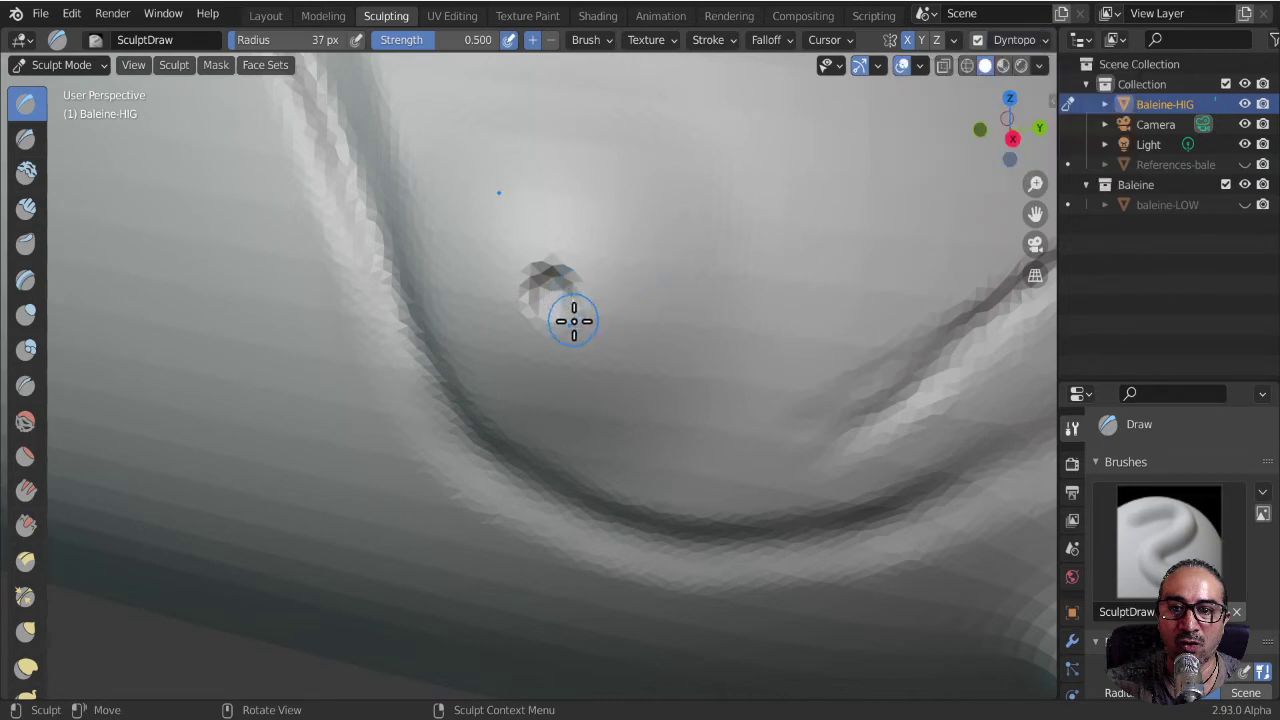
- Deepen the eye socket and raise a ring-shaped ridge around it
left_click_drag(555, 295, 549, 297, "ctrl")
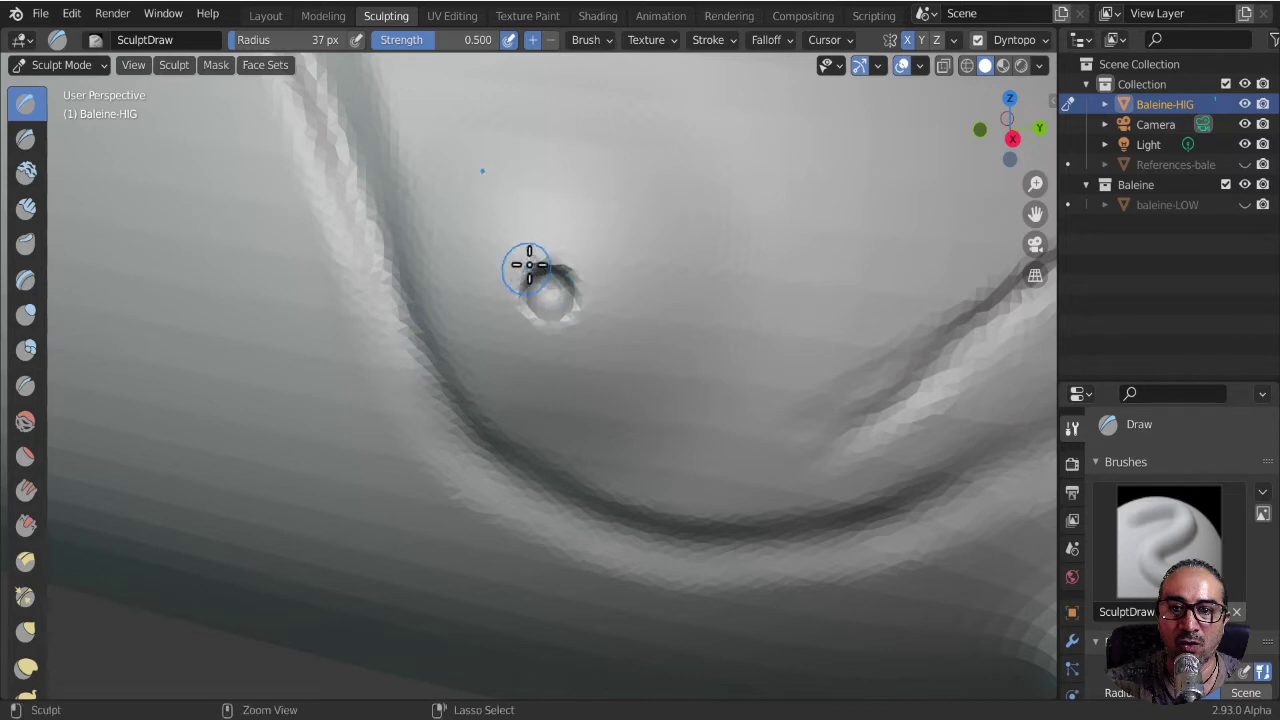
key("b")
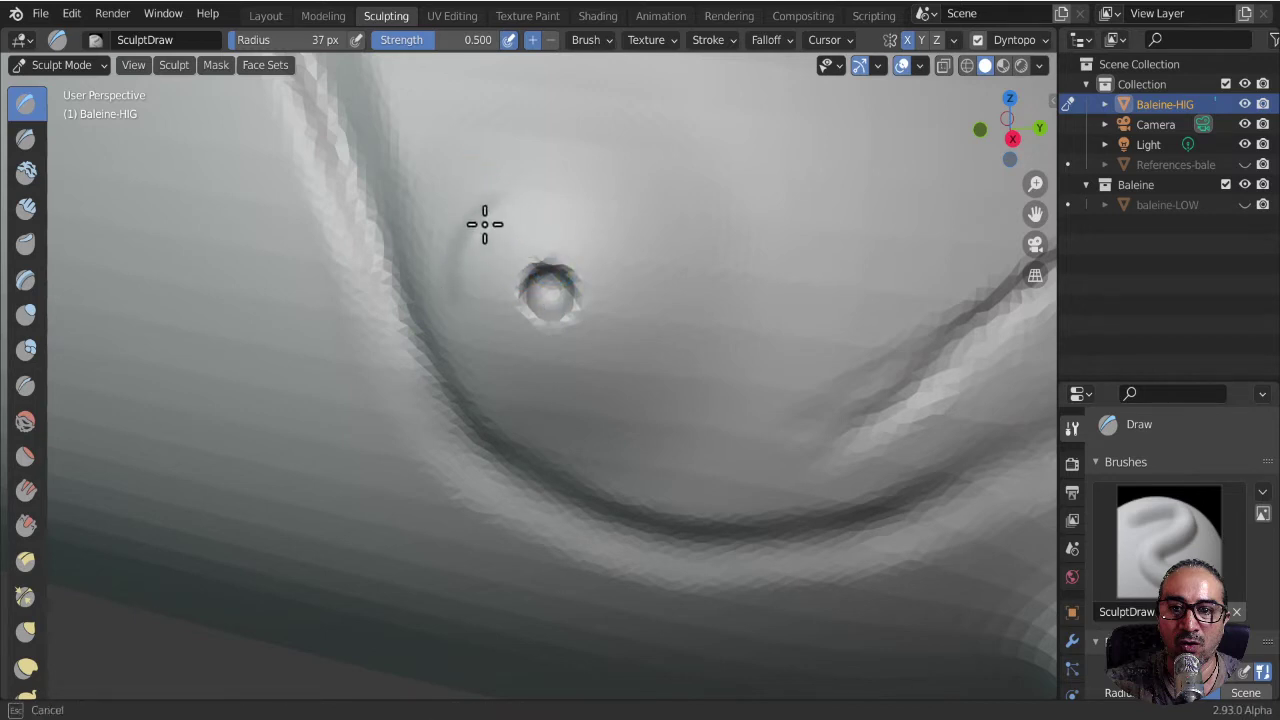
key("Escape")
left_click_drag(571, 209, 586, 214)
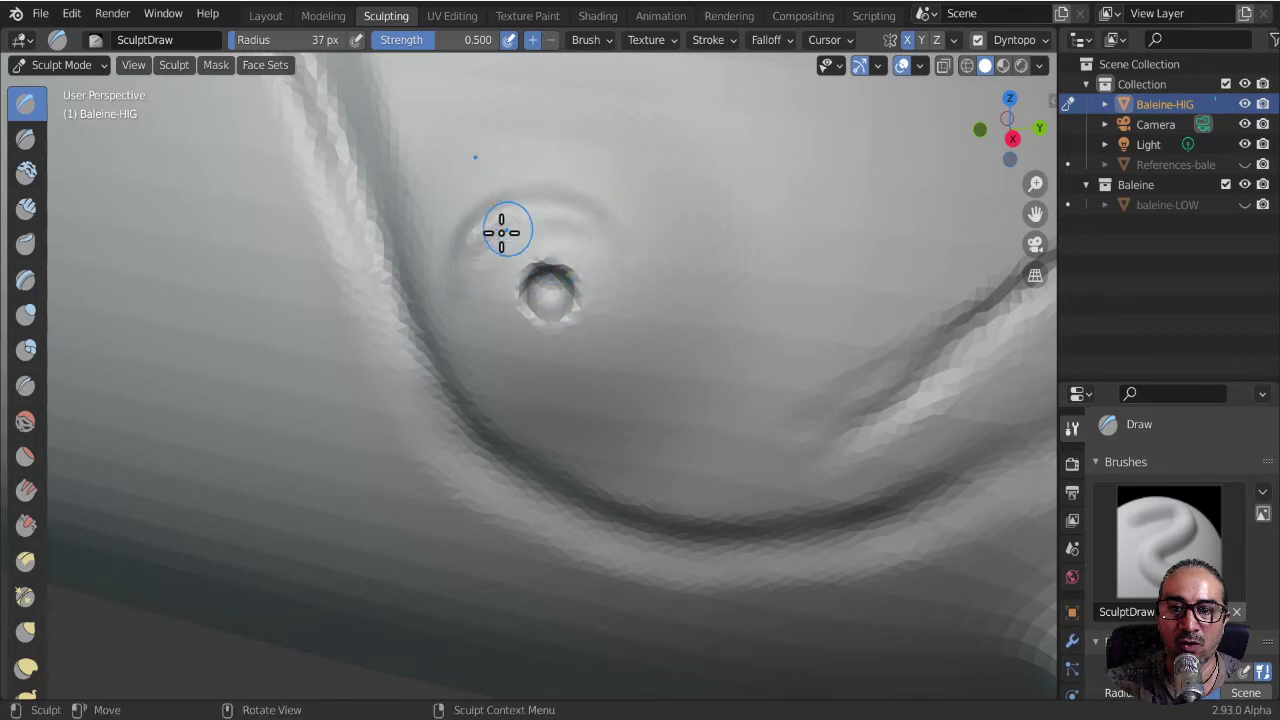
mouse_move(501, 232)
left_mouse_down()
mouse_move(533, 216)
mouse_move(608, 343)
left_mouse_up()
- Set brush radius to 85 px and smooth the rim around the eye hole
left_click(620, 336)
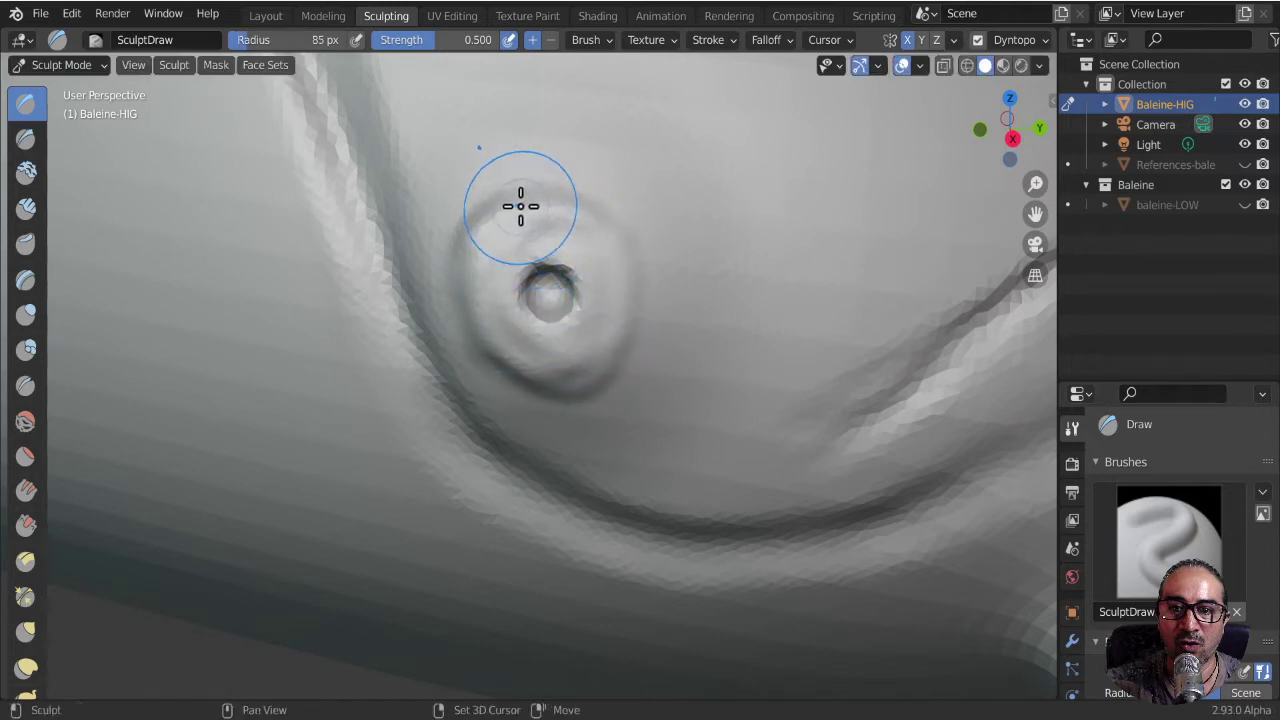
left_click_drag(477, 249, 614, 251, "shift")
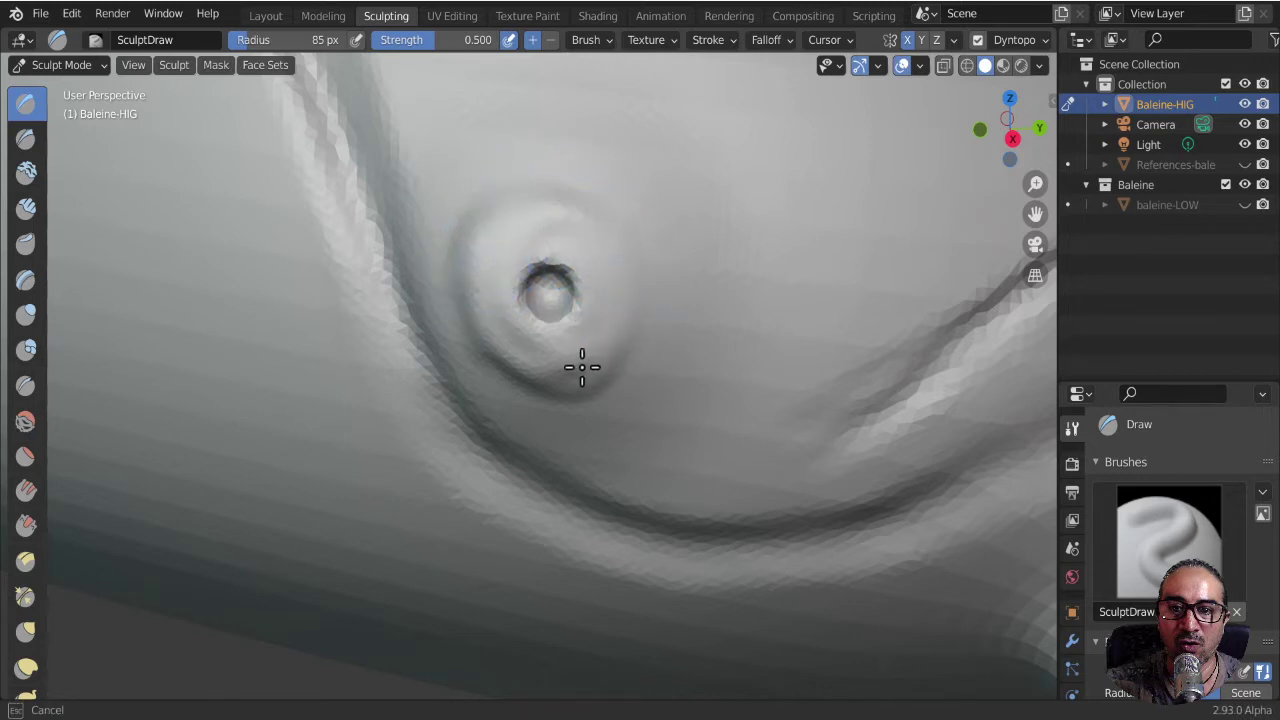
left_click_drag(582, 367, 480, 243, "shift")
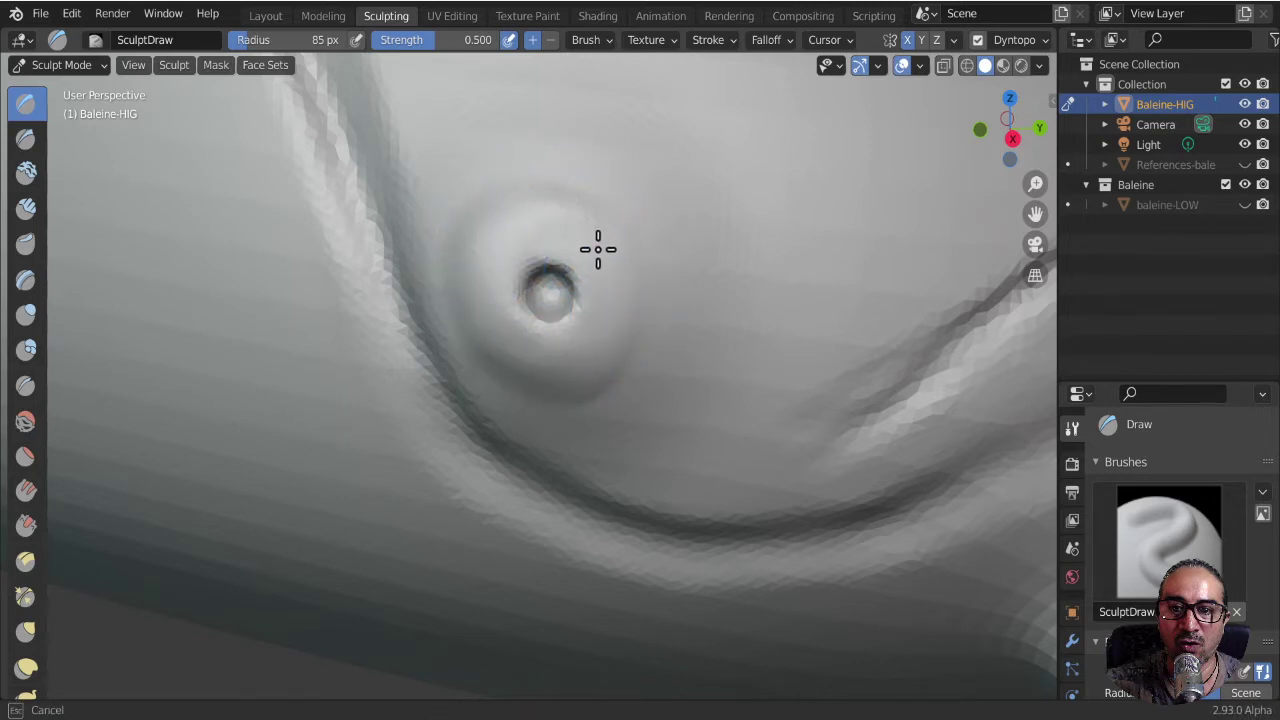
scroll(620, 262, "down", 2)
scroll(543, 509, "down", 5)
scroll(571, 400, "up", 3)
scroll(653, 268, "up", 6)
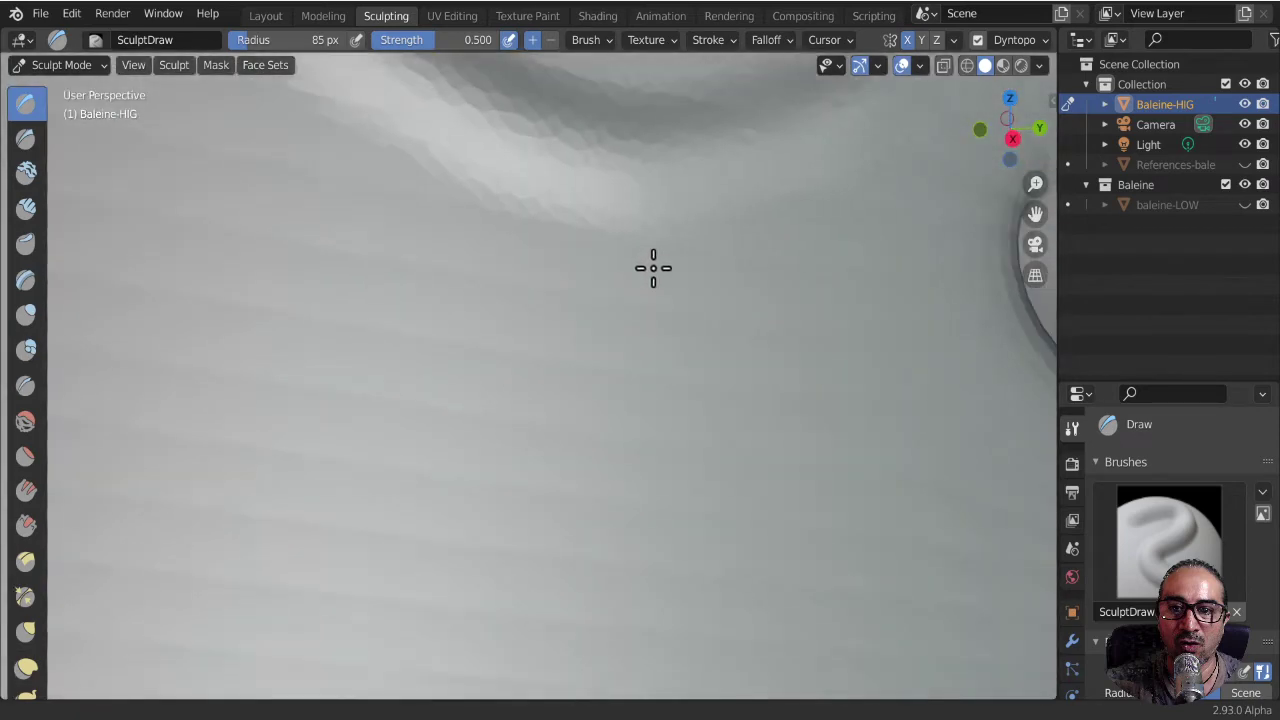
scroll(653, 268, "down", 3)
left_click_drag(580, 303, 543, 248)
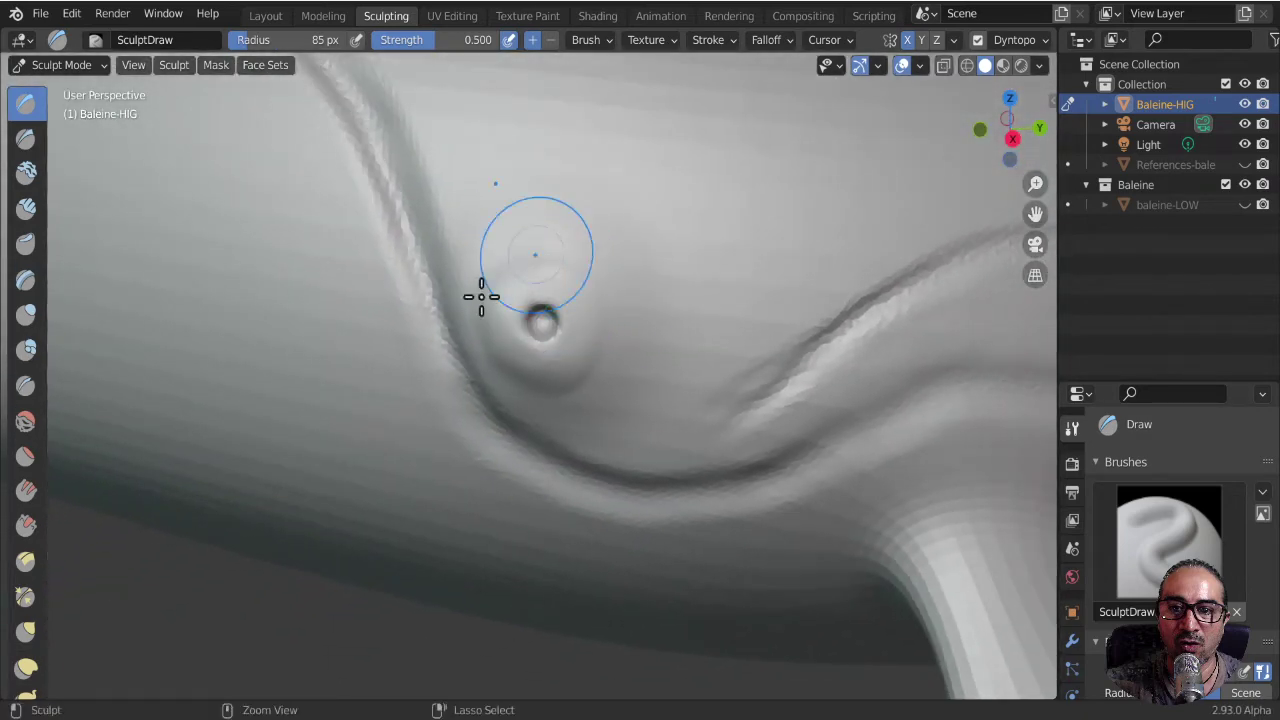
mouse_move(562, 389)
left_mouse_down("shift")
mouse_move(606, 334)
mouse_move(486, 307)
left_mouse_up("shift")
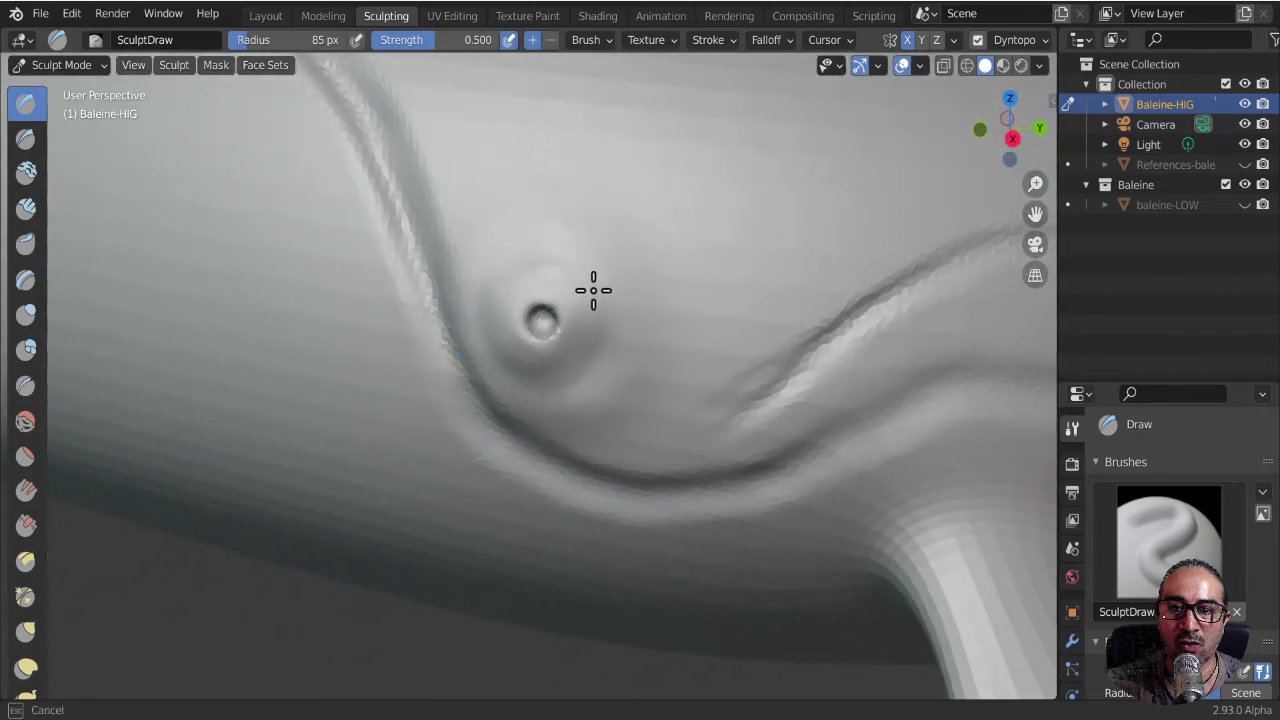
- Smooth and soften the dent around the whale's eye
left_click_drag(593, 290, 586, 286, "shift")
scroll(600, 270, "up", 3)
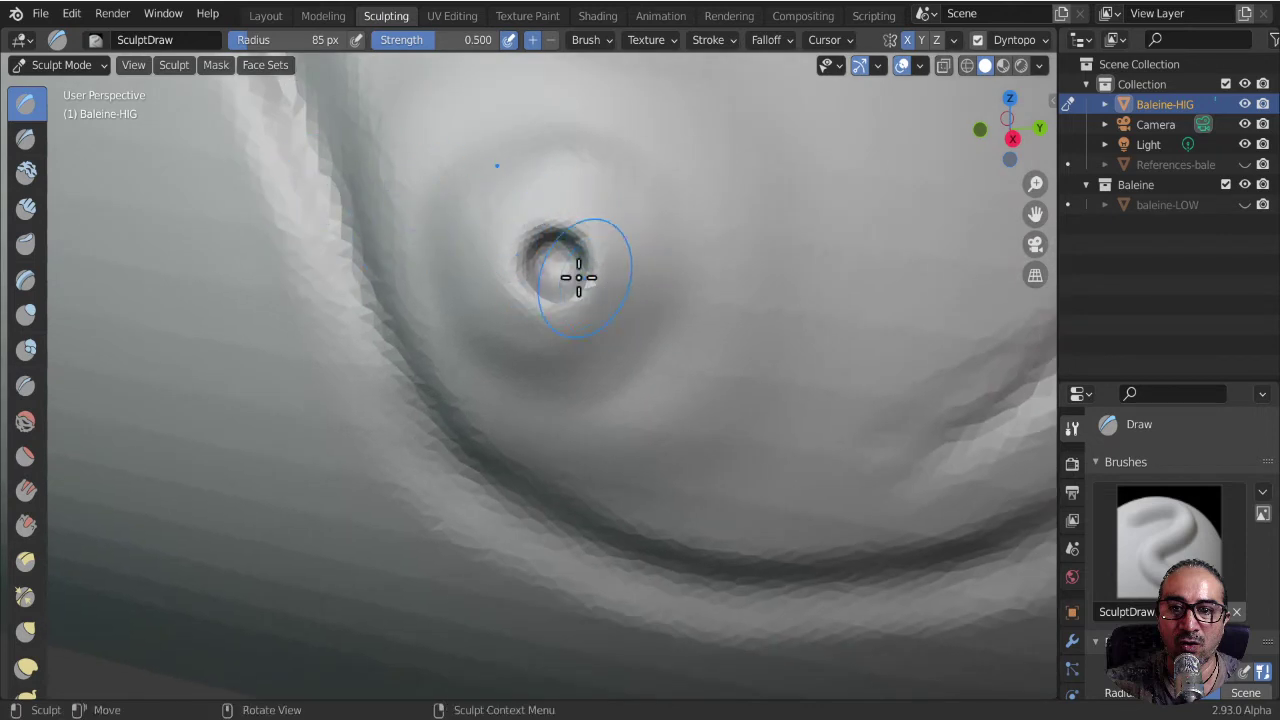
mouse_move(569, 266)
left_mouse_down("shift")
mouse_move(544, 284)
mouse_move(593, 303)
left_mouse_up("shift")
left_click_drag(496, 327, 606, 283, "shift")
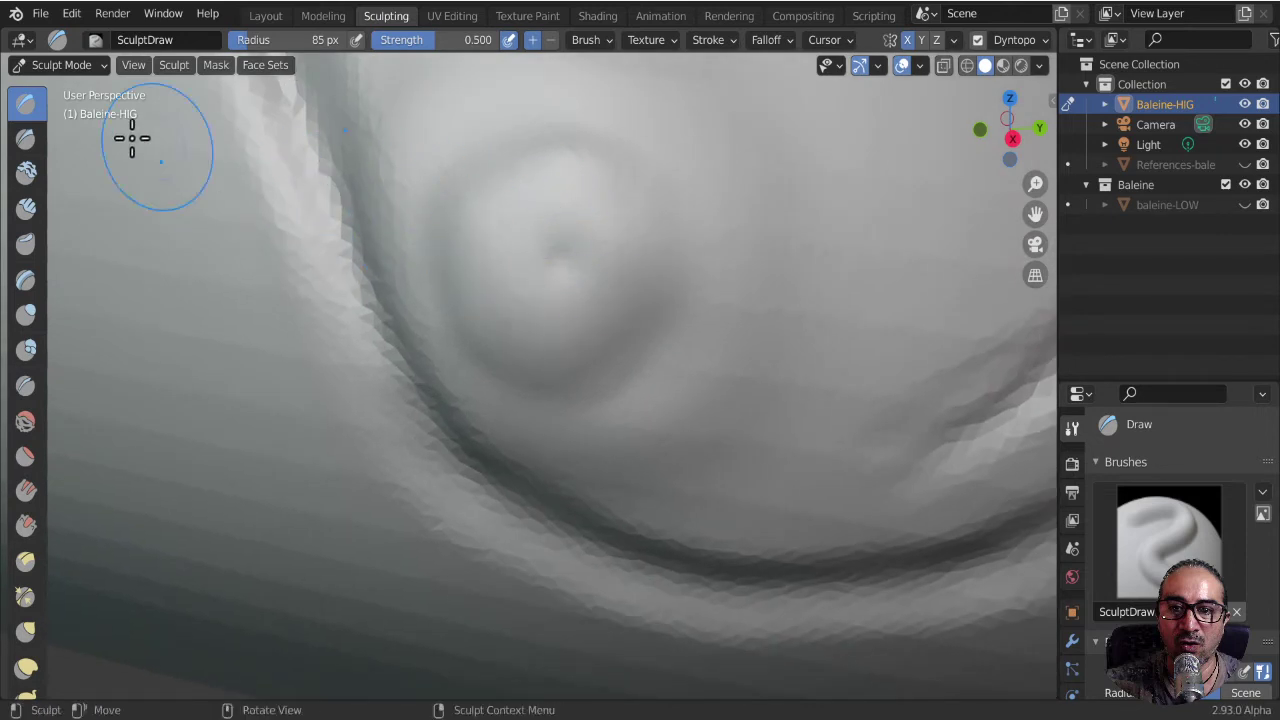
- Set brush radius to 45 px, re-carve the eye hole and grooves above and below it
key("f")
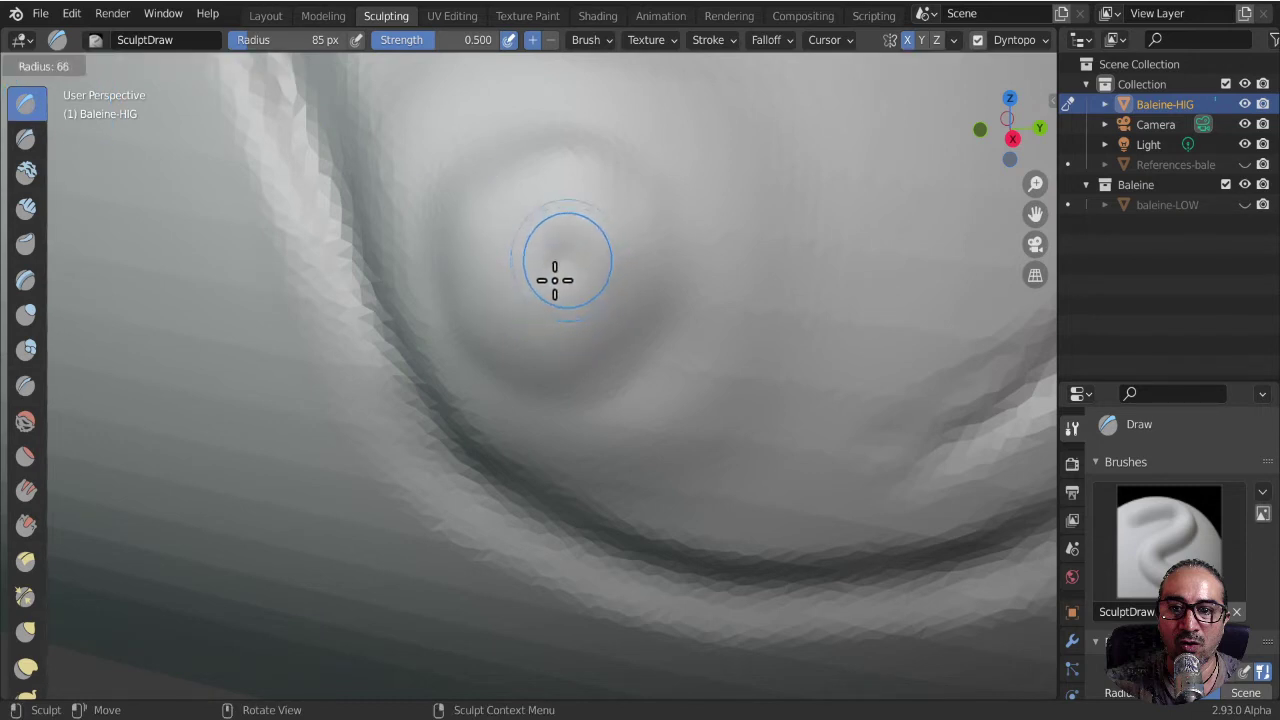
left_click(540, 303)
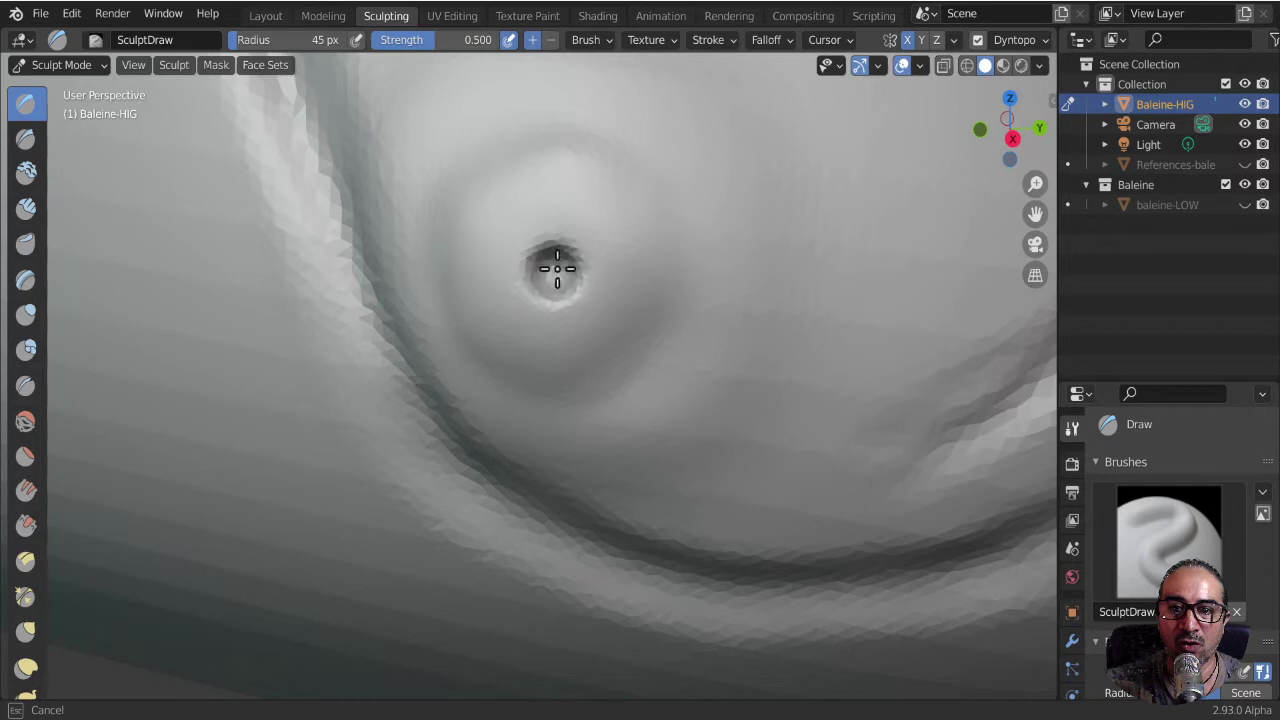
left_click_drag(519, 271, 463, 258, "ctrl")
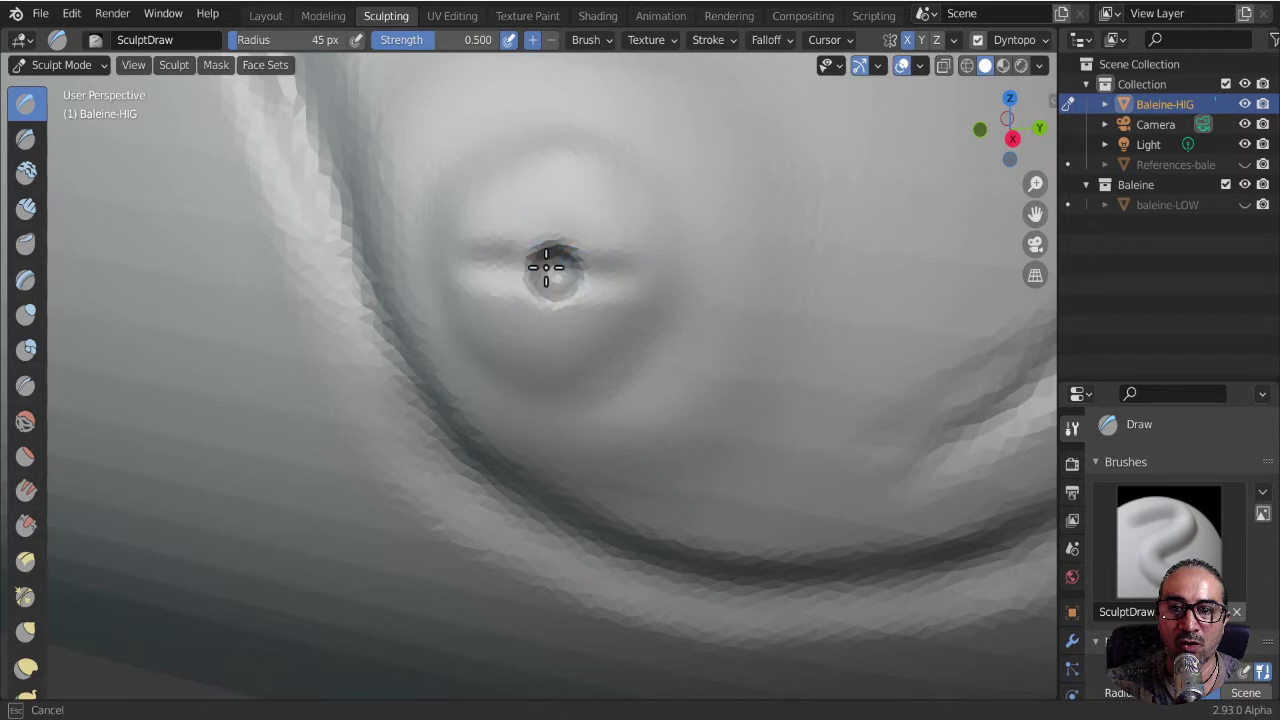
mouse_move(463, 258)
left_mouse_down("ctrl")
mouse_move(618, 231)
mouse_move(491, 294)
mouse_move(526, 349)
mouse_move(571, 337)
mouse_move(547, 351)
mouse_move(517, 326)
mouse_move(600, 310)
left_mouse_up("ctrl")
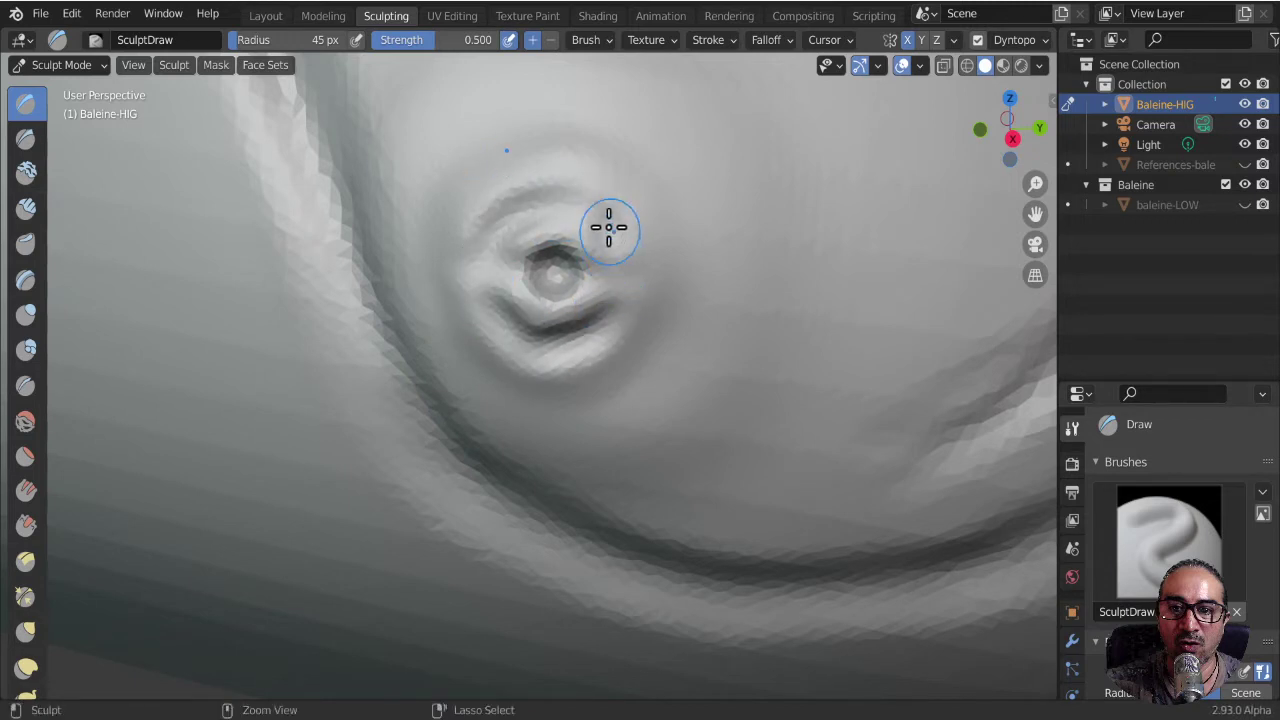
mouse_move(606, 229)
left_mouse_down()
mouse_move(544, 211)
mouse_move(477, 268)
mouse_move(666, 286)
mouse_move(580, 240)
left_mouse_up()
scroll(519, 476, "down", 8)
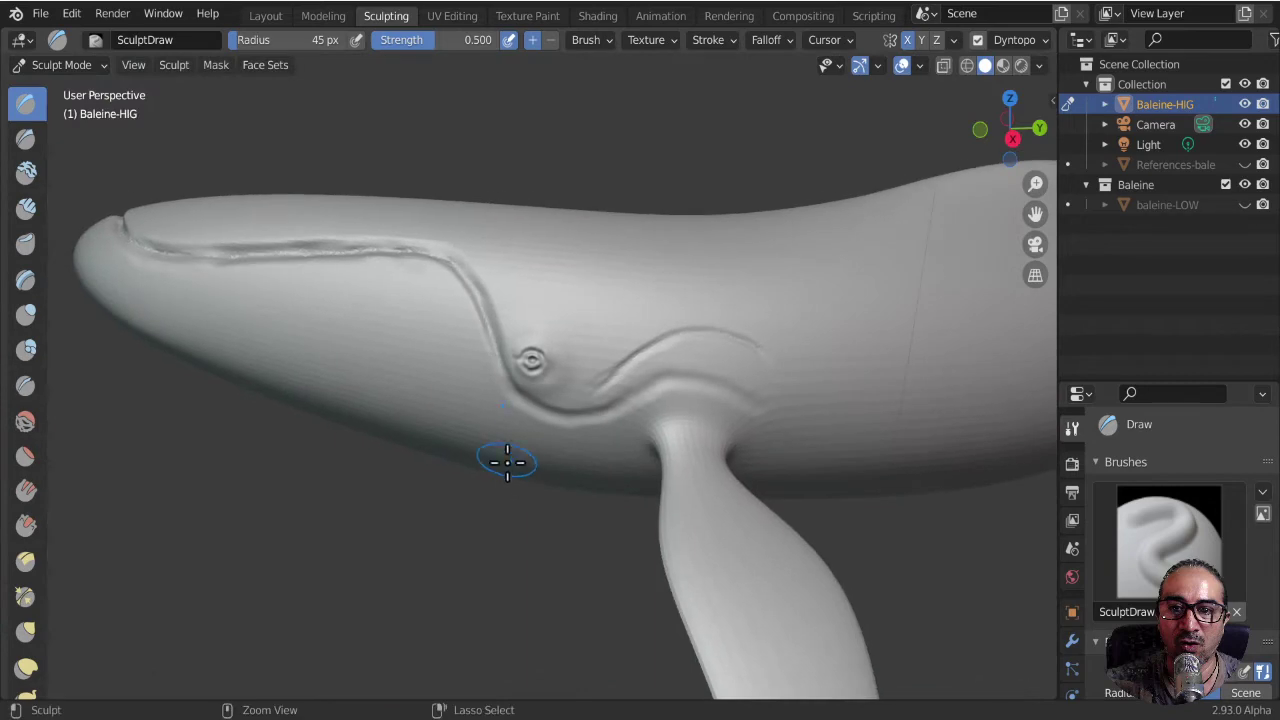
- Orbit and zoom around the whale's eye to inspect the sculpt
middle_click_drag(500, 457, 508, 466)
scroll(540, 400, "up", 3)
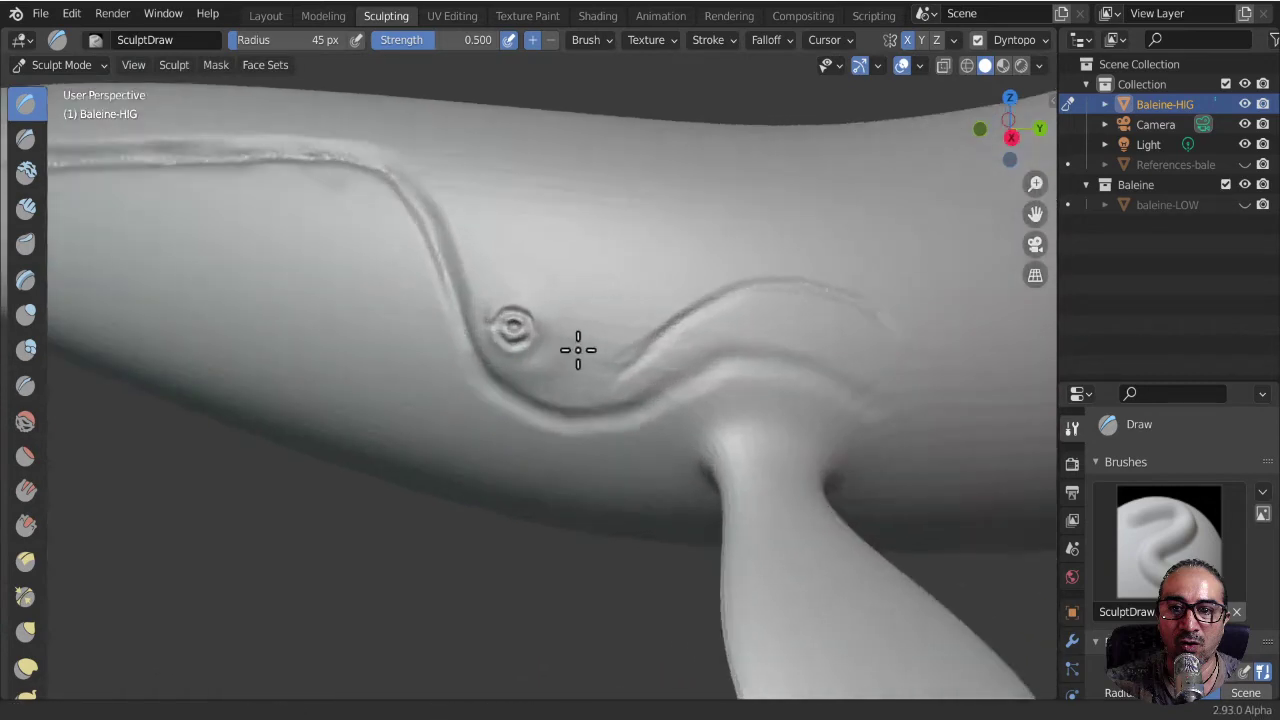
scroll(590, 330, "up", 3)
scroll(608, 300, "up", 2)
mouse_move(614, 289)
middle_mouse_down()
mouse_move(634, 316)
mouse_move(620, 309)
middle_mouse_up()
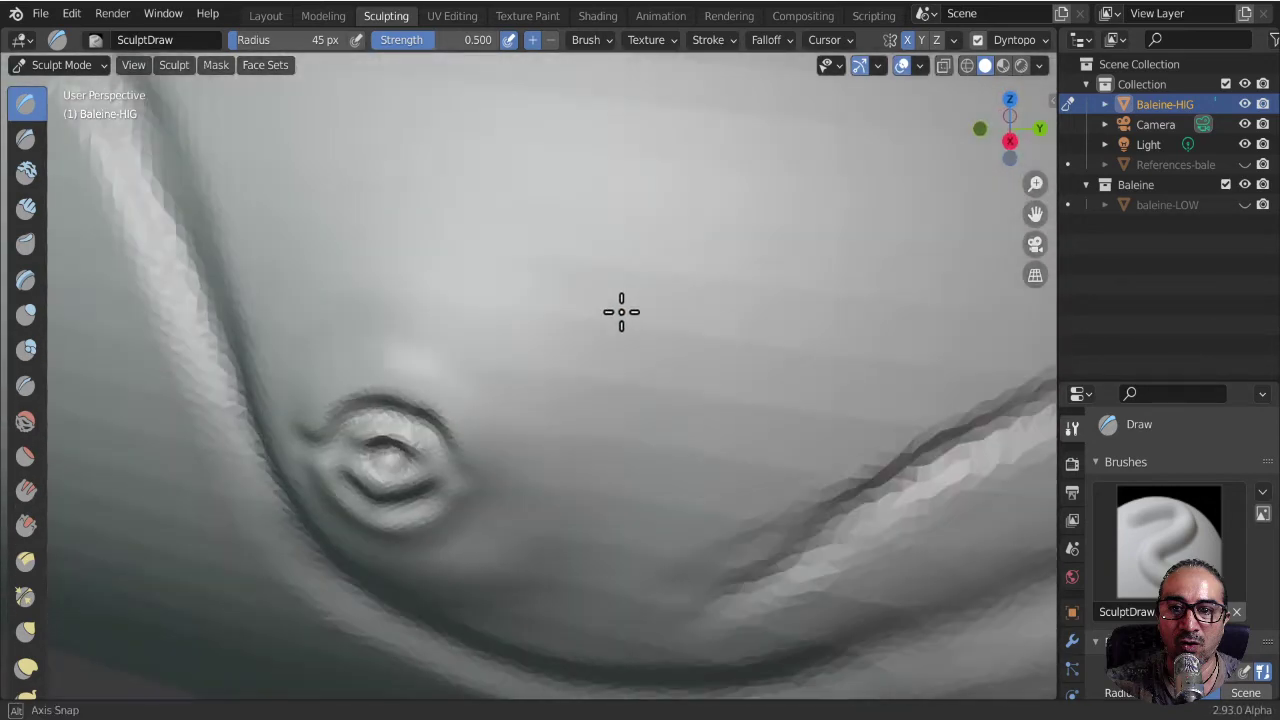
mouse_move(414, 328)
middle_mouse_down()
mouse_move(446, 297)
mouse_move(423, 306)
mouse_move(403, 289)
middle_mouse_up()
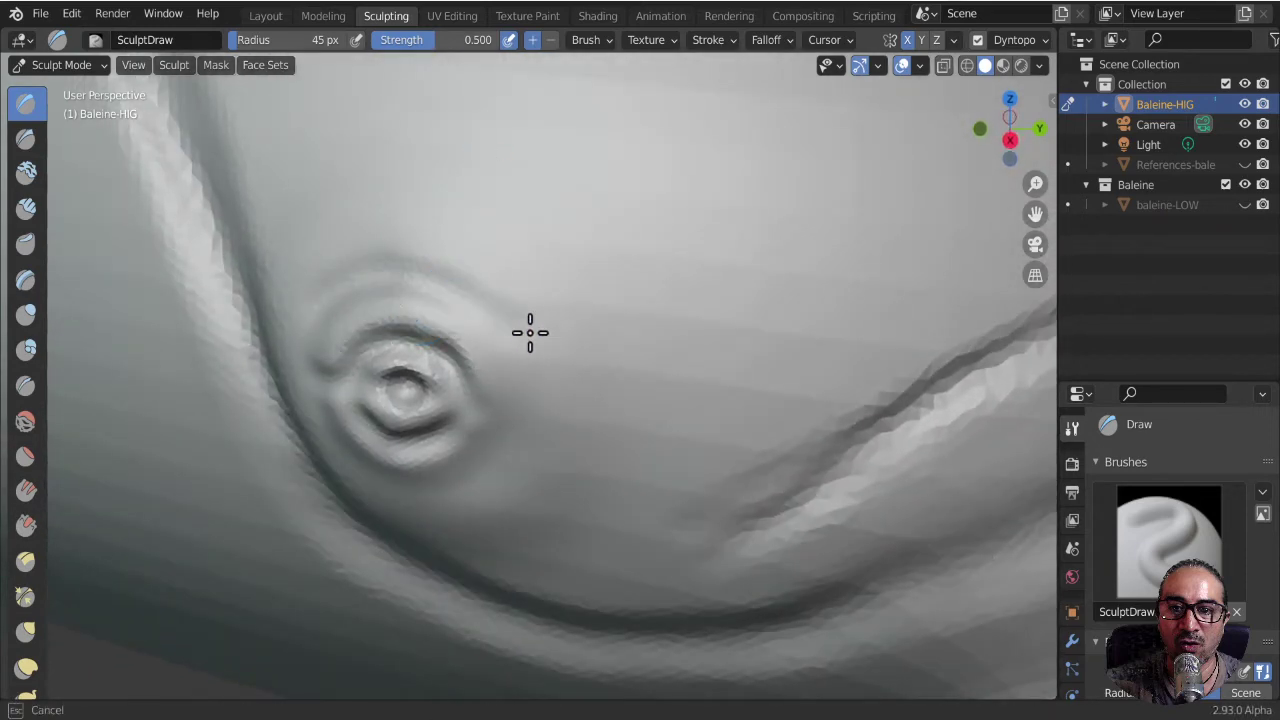
mouse_move(557, 334)
middle_mouse_down()
mouse_move(583, 323)
mouse_move(529, 273)
middle_mouse_up()
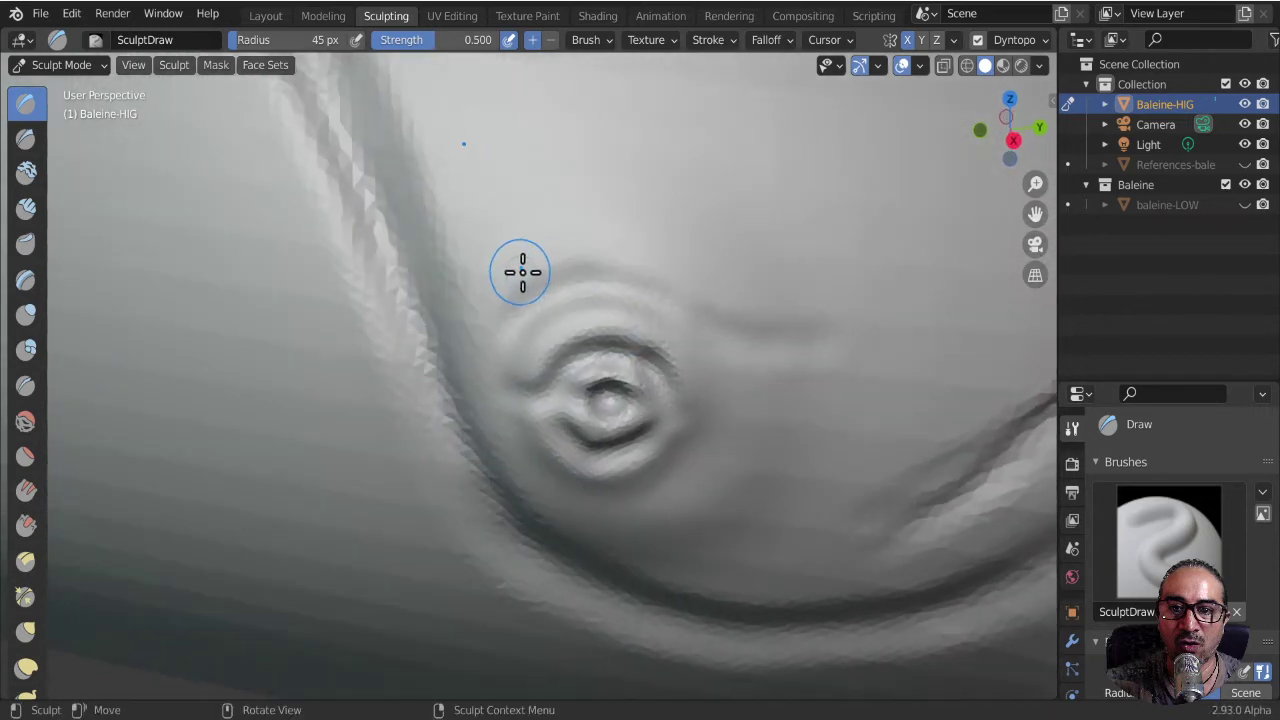
- Set brush radius to 104 px and add a wide ripple ridge above the eye
key("f")
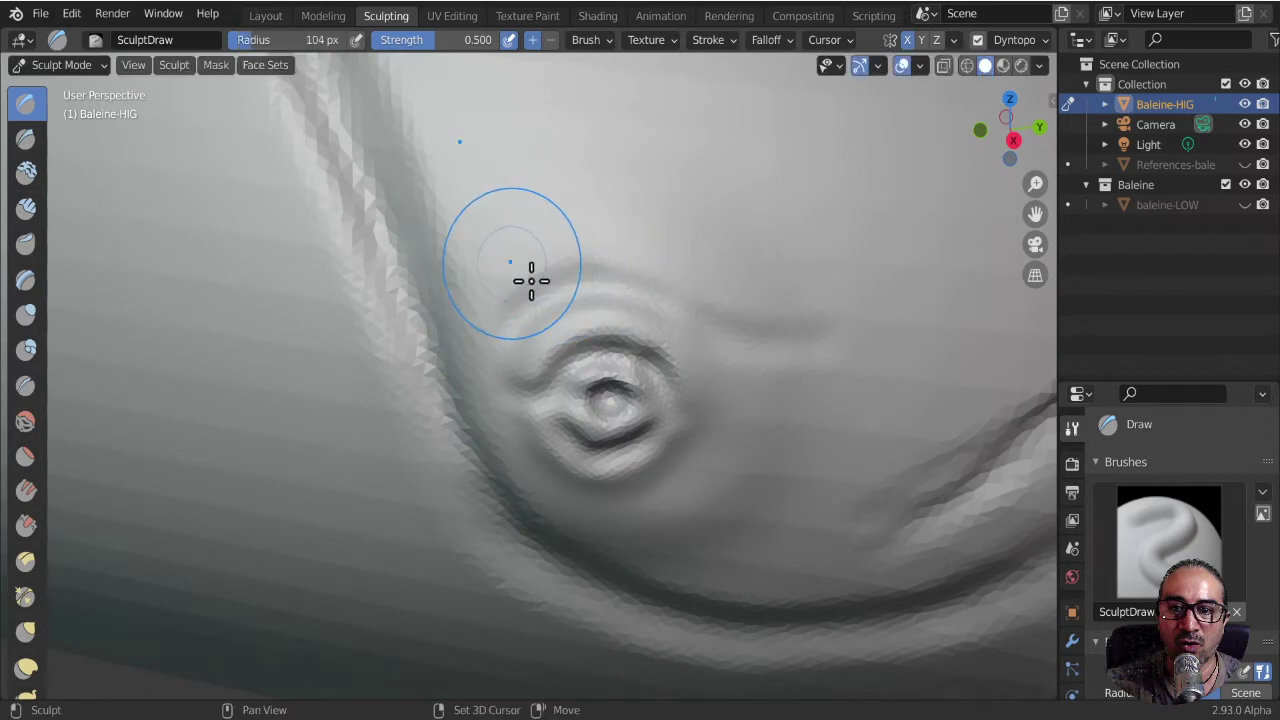
left_click(605, 284)
left_click_drag(608, 294, 648, 363)
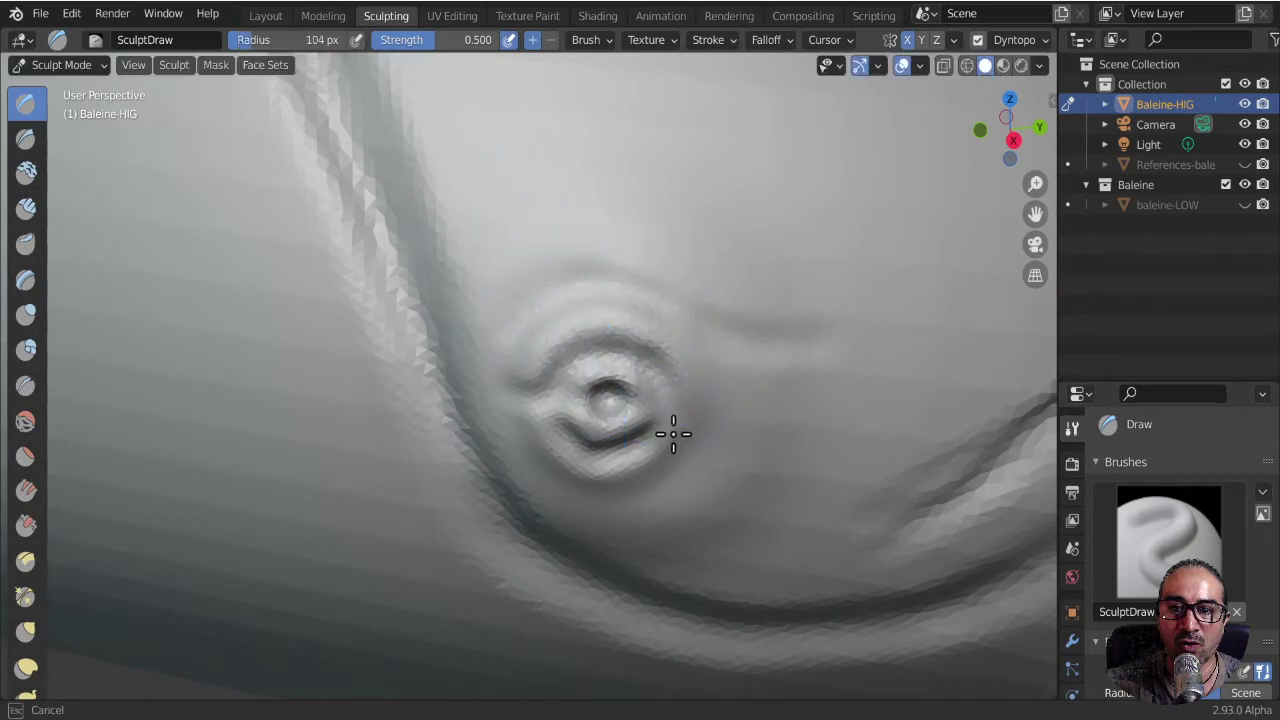
left_click_drag(567, 469, 585, 364)
scroll(684, 351, "up", 5)
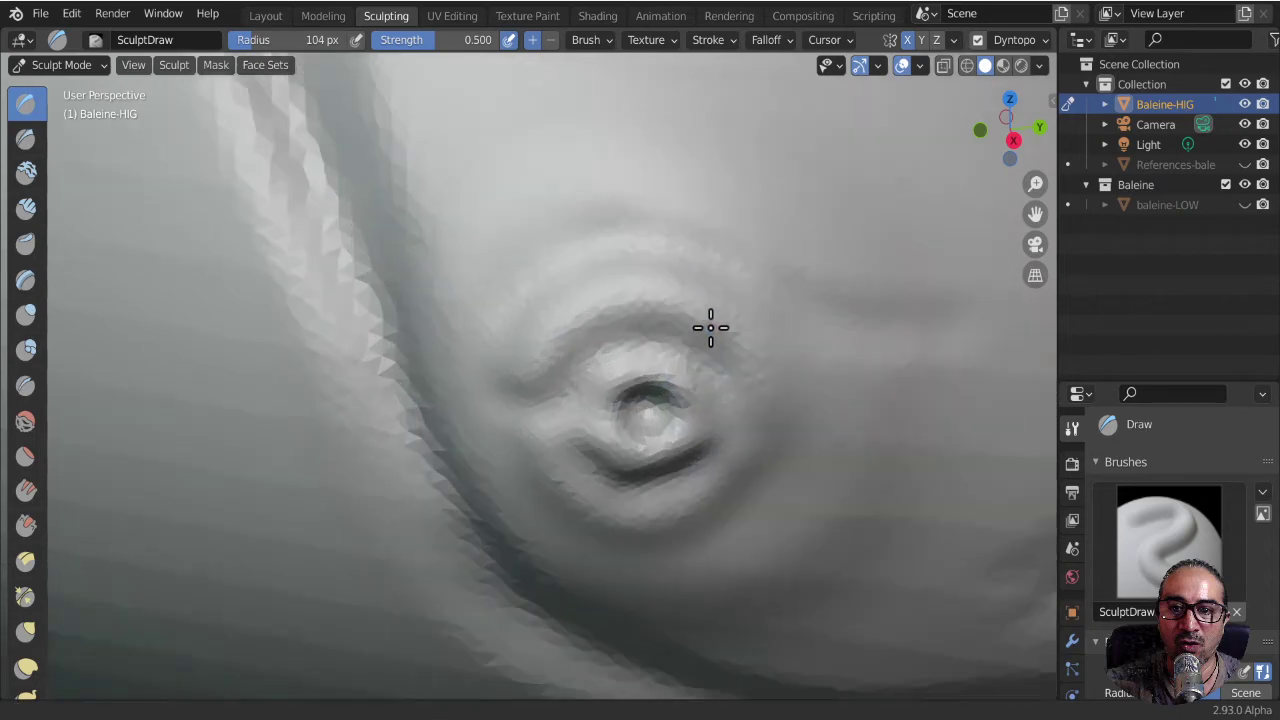
- Undo the stray ridge above the eye and enable Dyntopo Smooth Shading
key("ctrl+z")
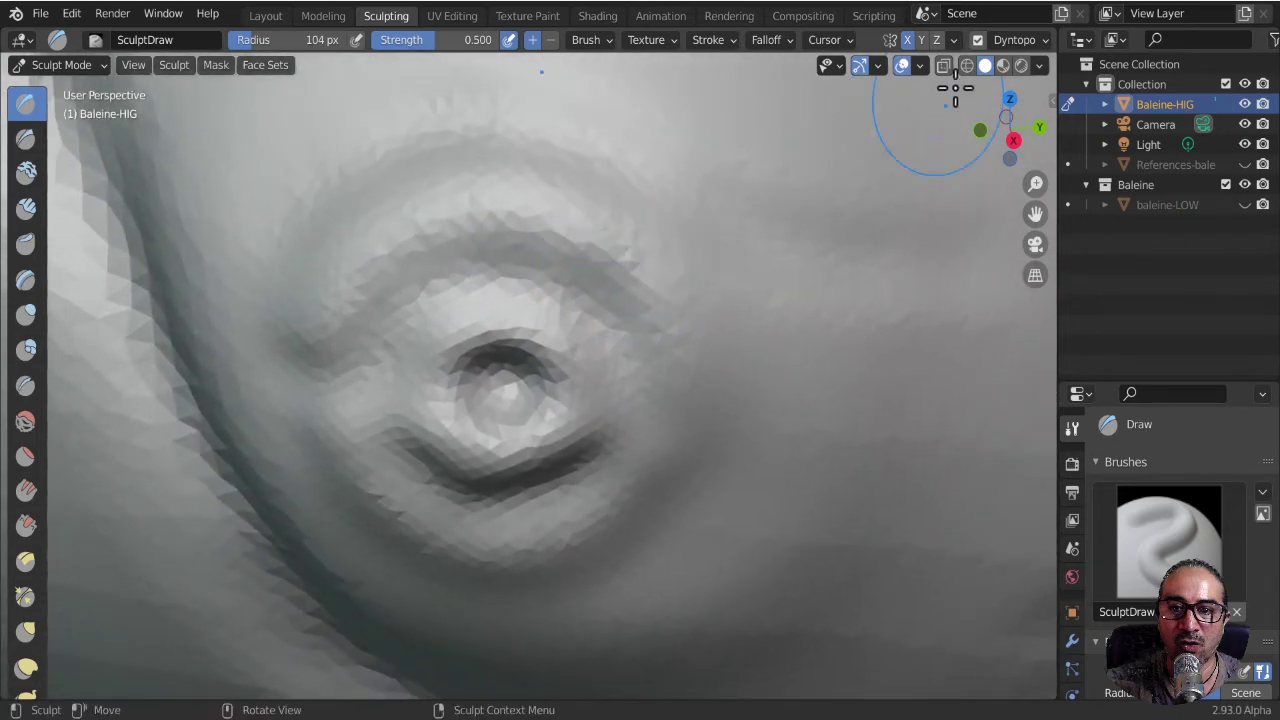
left_click(1043, 41)
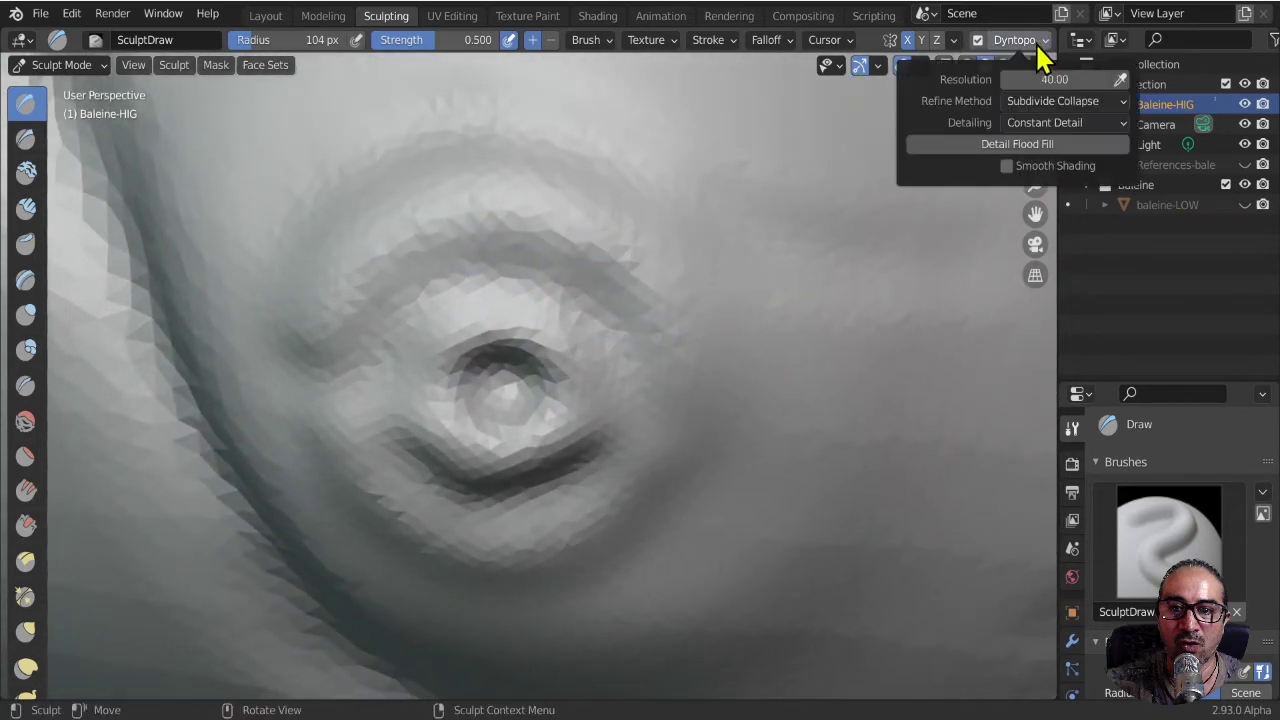
left_click(1006, 166)
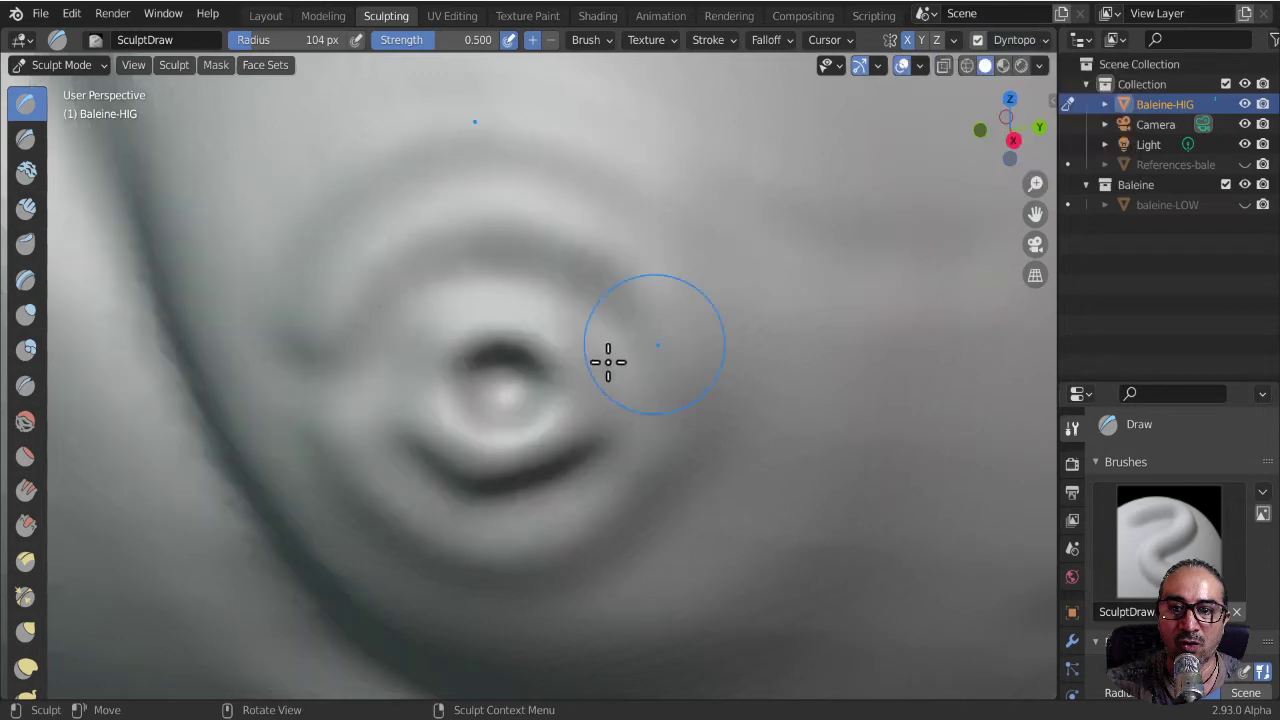
scroll(608, 357, "down", 4)
mouse_move(586, 366)
middle_mouse_down()
mouse_move(574, 398)
mouse_move(523, 357)
mouse_move(443, 346)
mouse_move(428, 366)
mouse_move(380, 380)
mouse_move(423, 374)
middle_mouse_up()
scroll(560, 390, "down", 4)
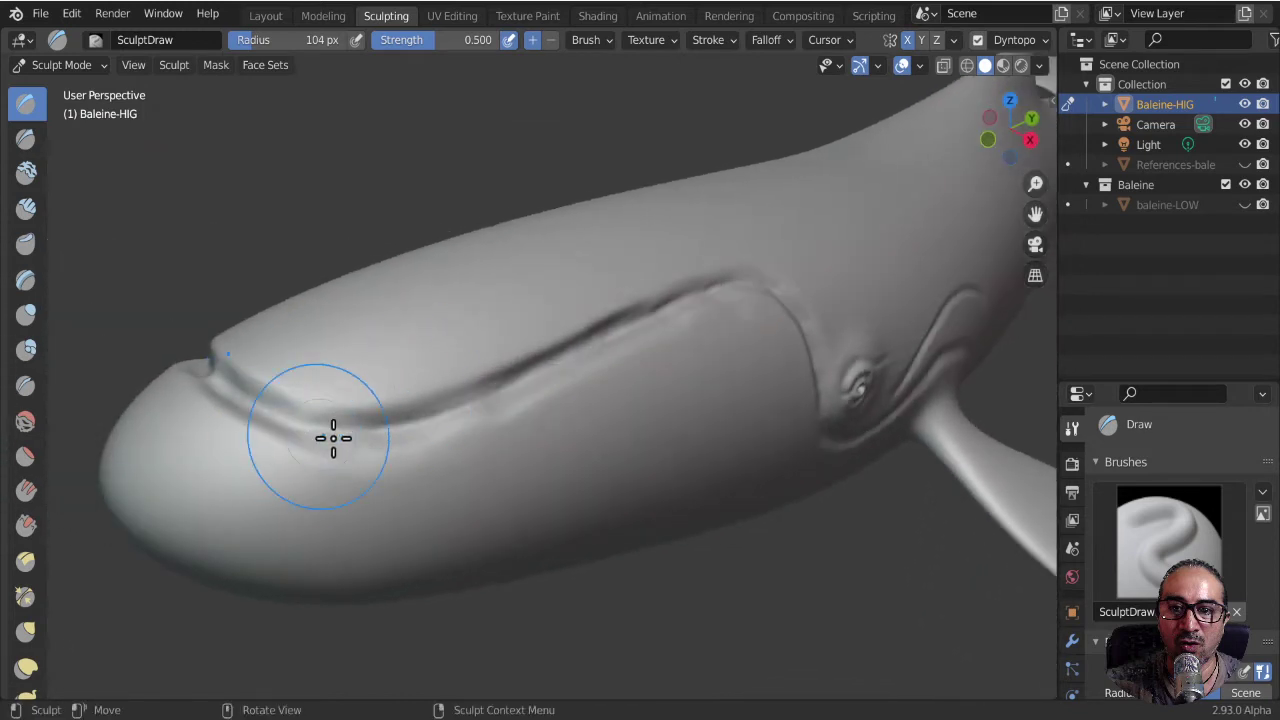
- Set the Draw brush radius to 37 px and deepen the lip crease along the snout front
key("f")
left_click(331, 481)
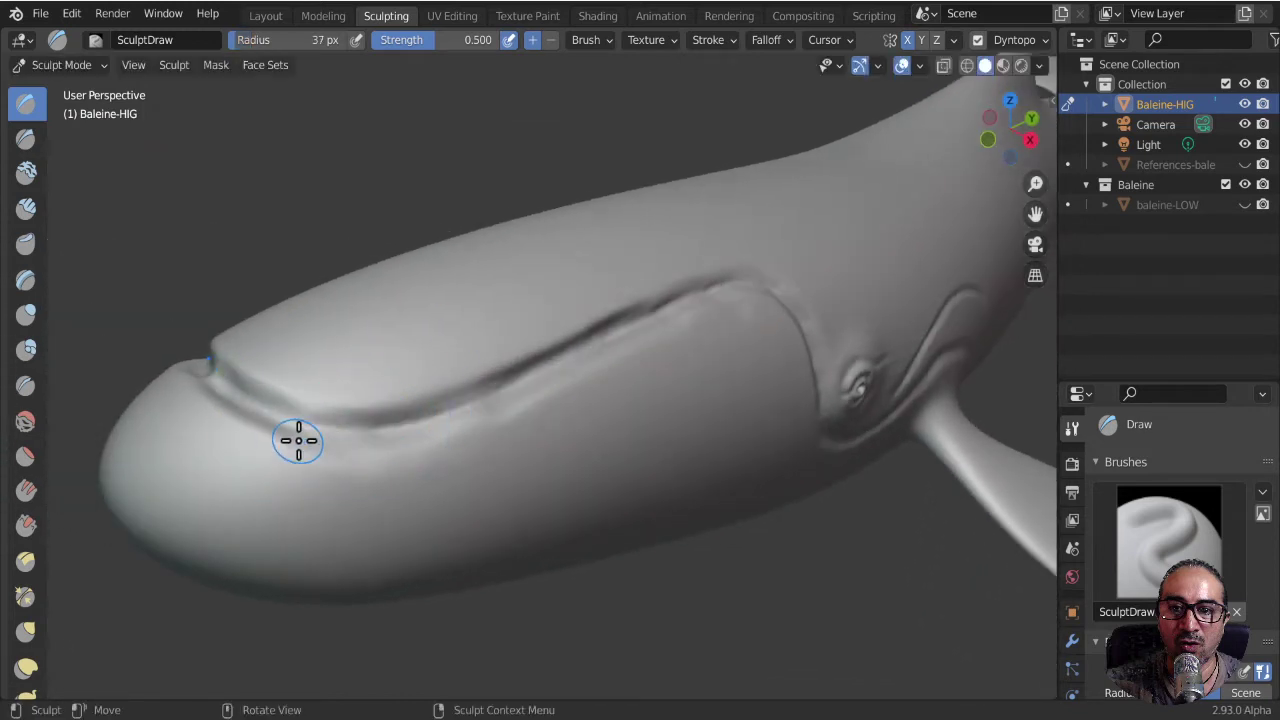
left_click_drag(383, 444, 528, 394)
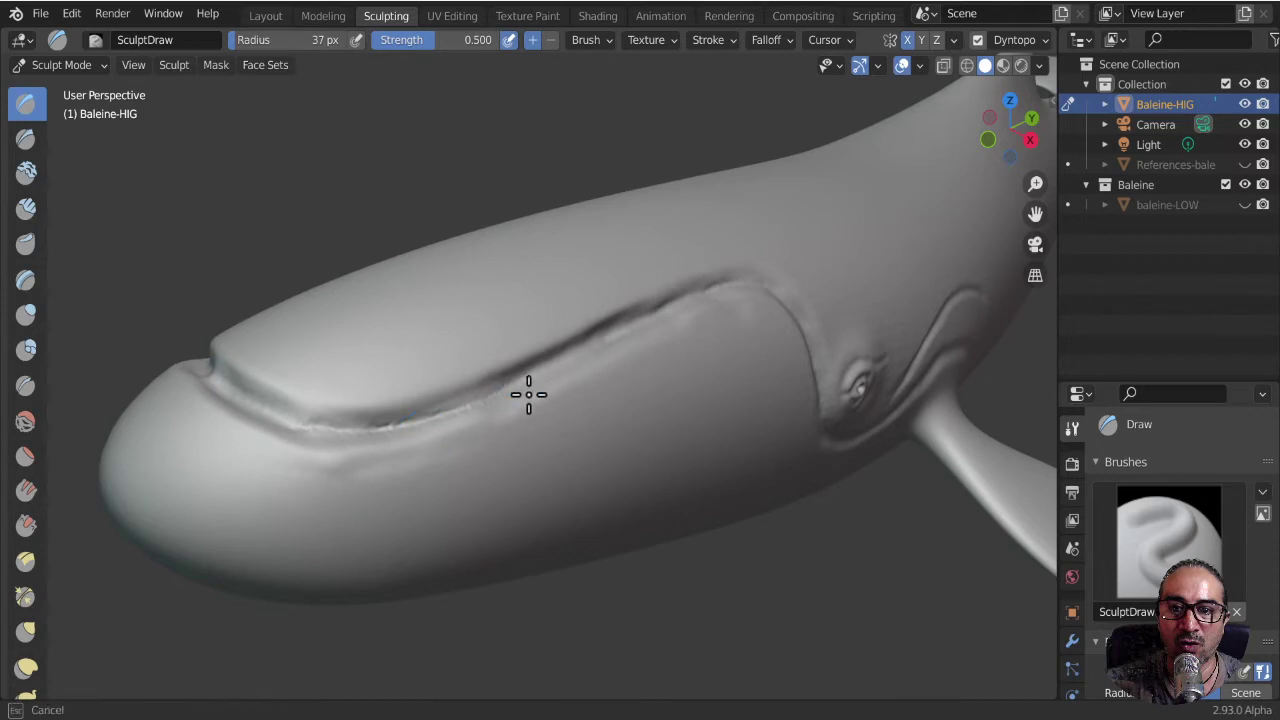
mouse_move(319, 452)
left_mouse_down()
mouse_move(200, 366)
mouse_move(283, 434)
mouse_move(387, 440)
left_mouse_up()
left_click_drag(574, 364, 674, 314)
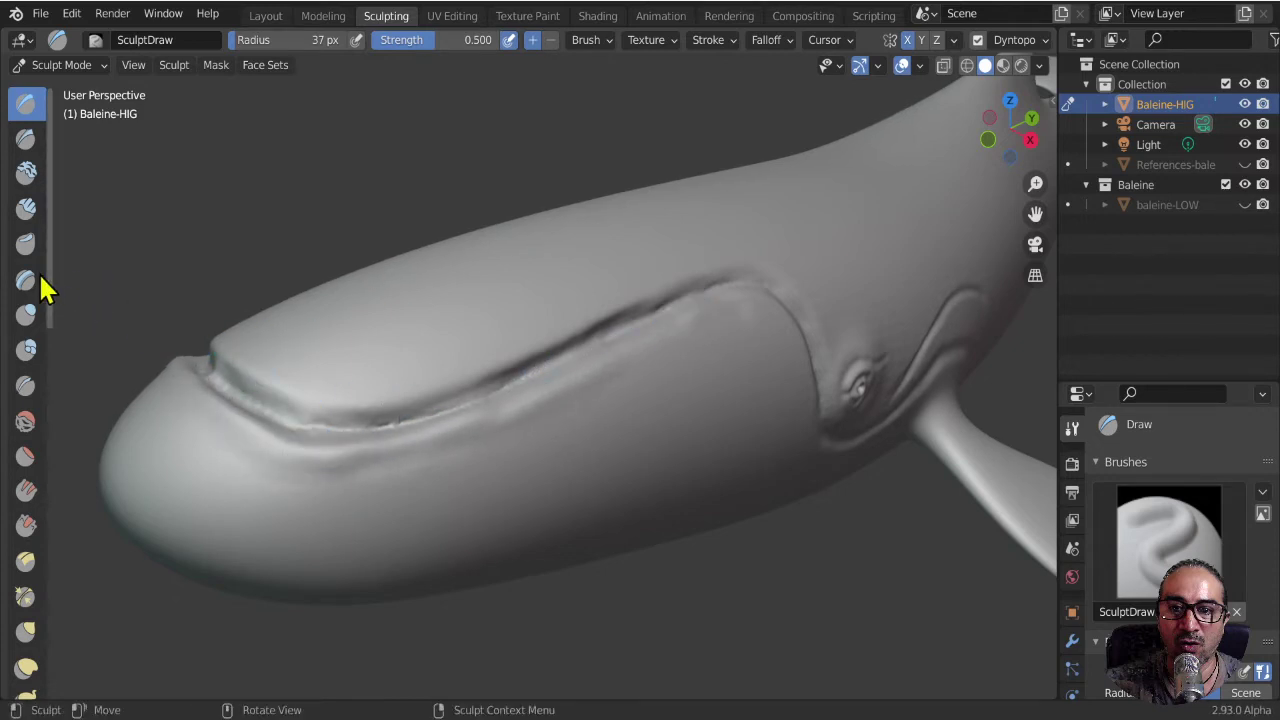
scroll(38, 500, "down", 2)
scroll(45, 533, "down", 2)
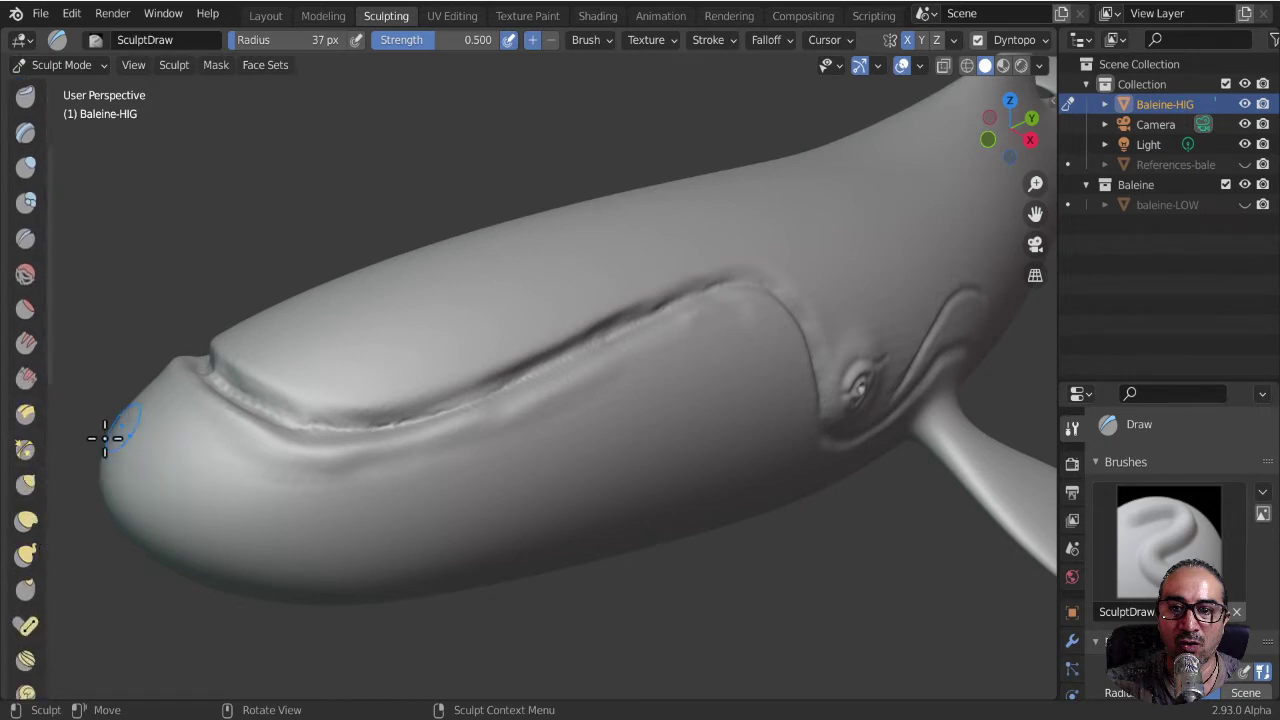
- With the Pinch/Magnify brush at 102 px, pinch the whale's mouth line tighter
key("p")
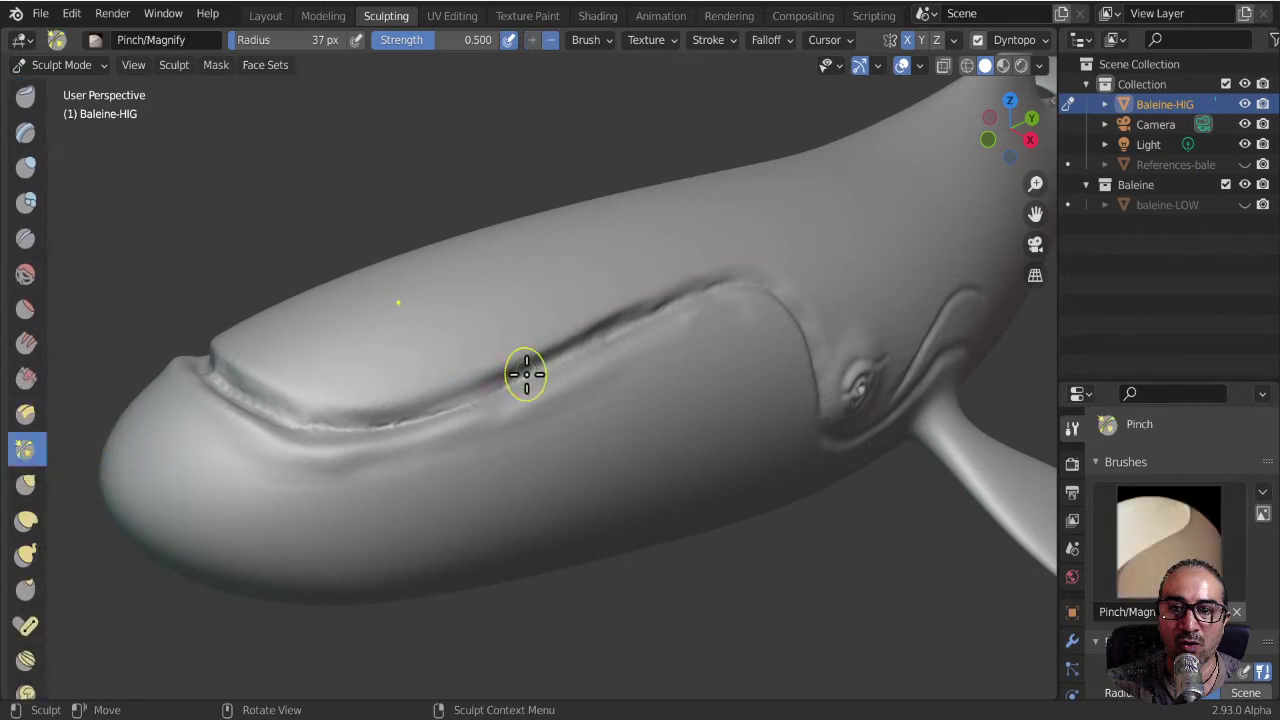
key("f")
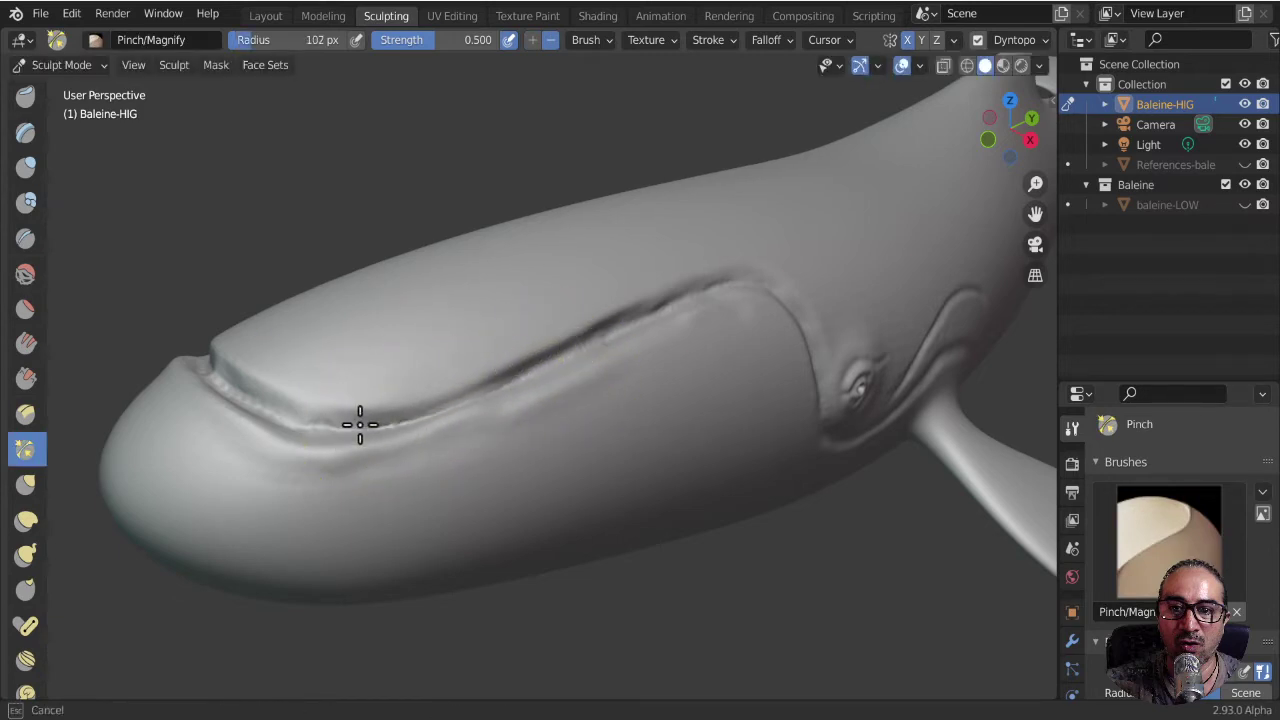
left_click_drag(360, 424, 349, 416)
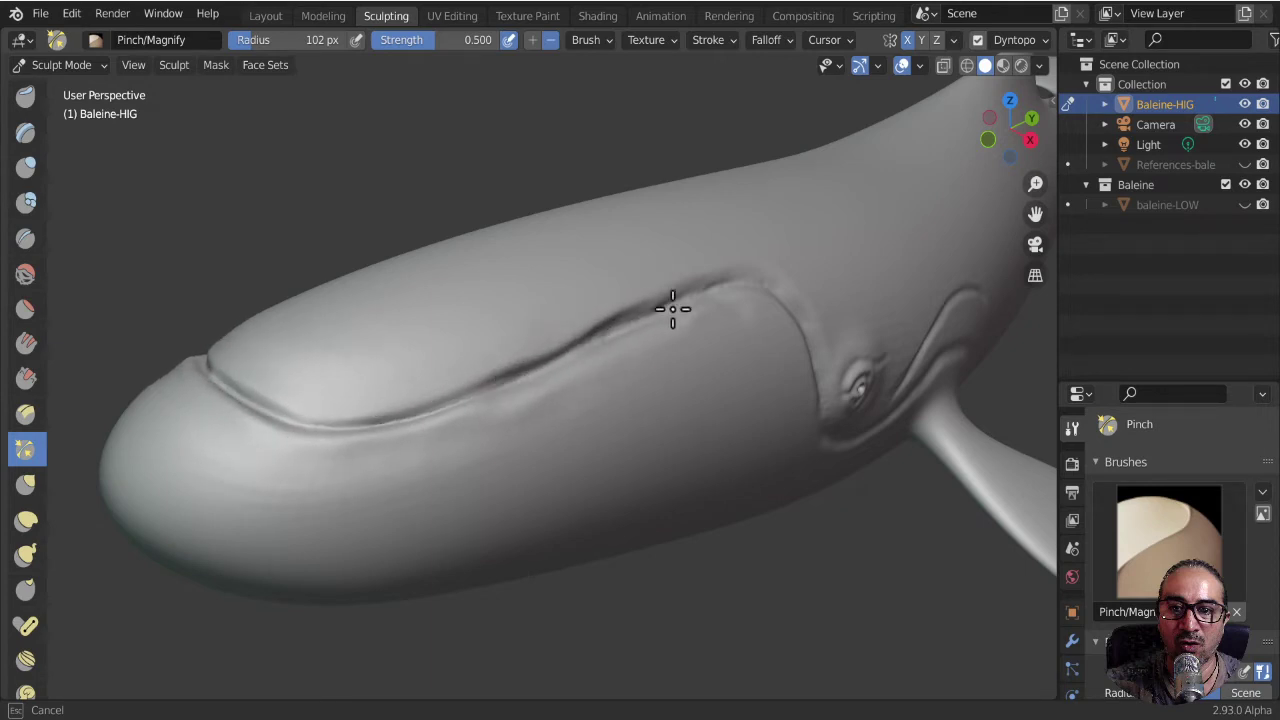
middle_click_drag(535, 323, 586, 343)
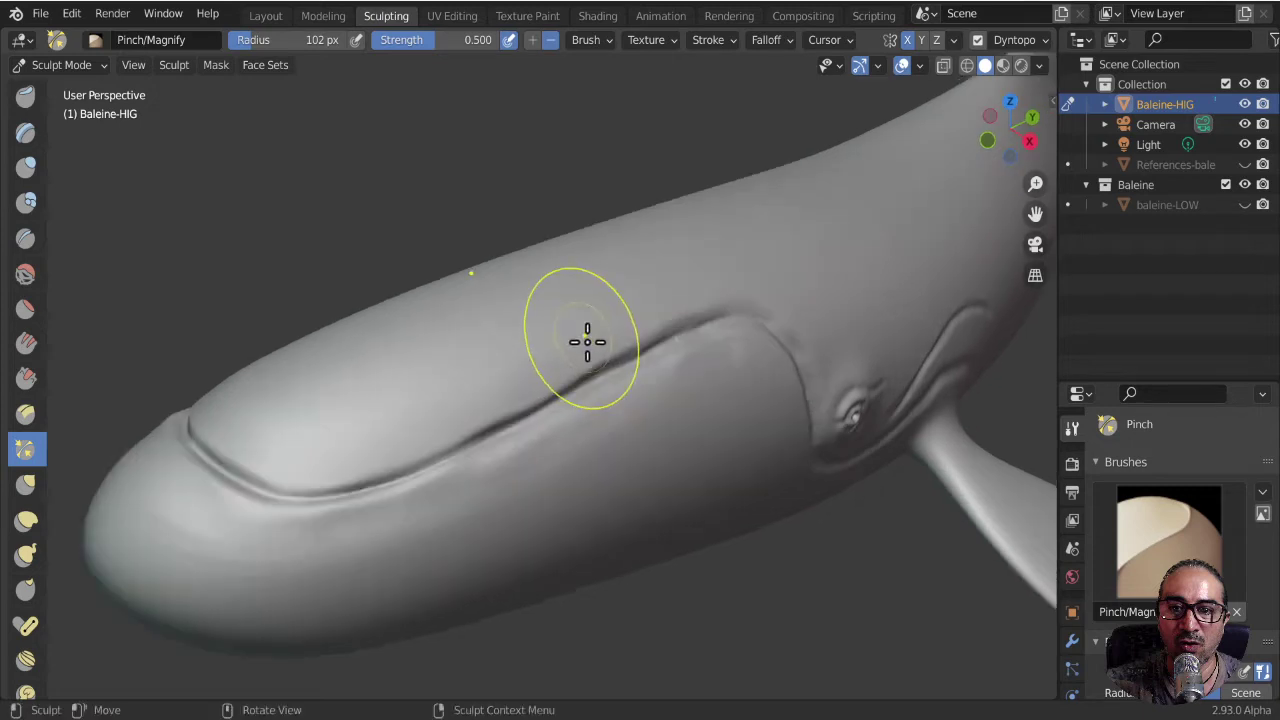
scroll(569, 366, "up", 2)
scroll(551, 346, "up", 2)
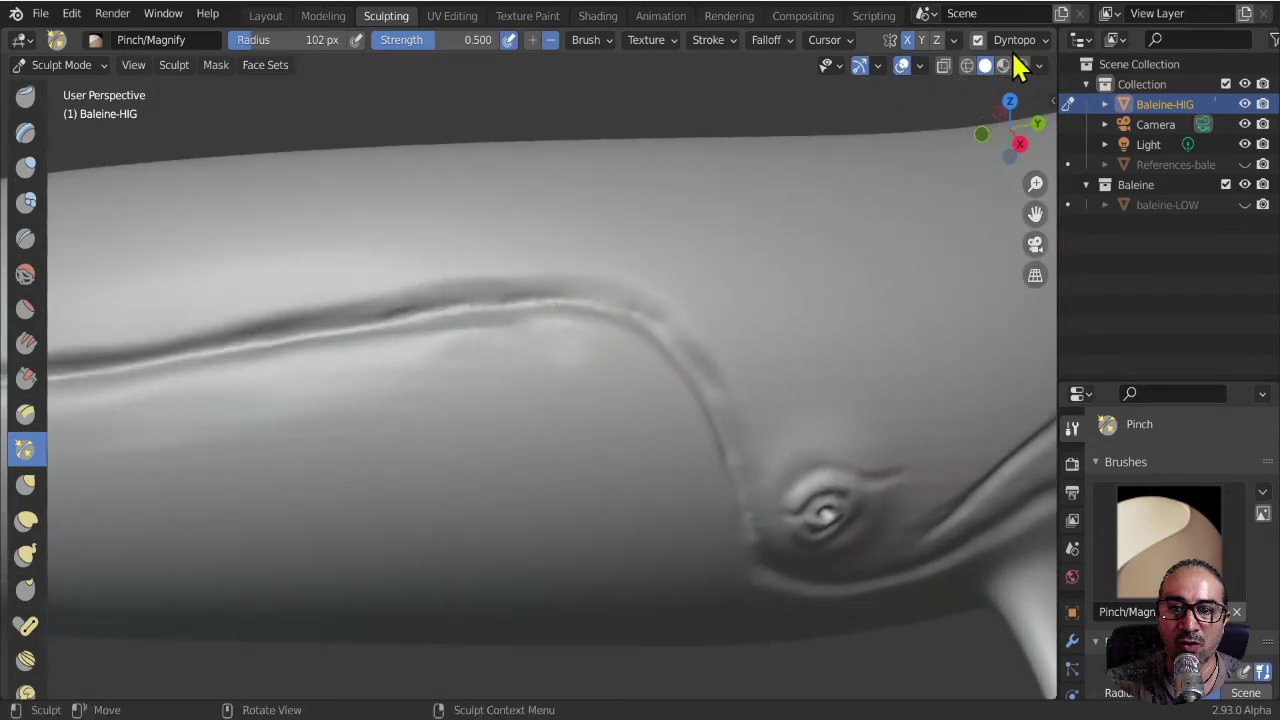
left_click_drag(583, 294, 544, 309)
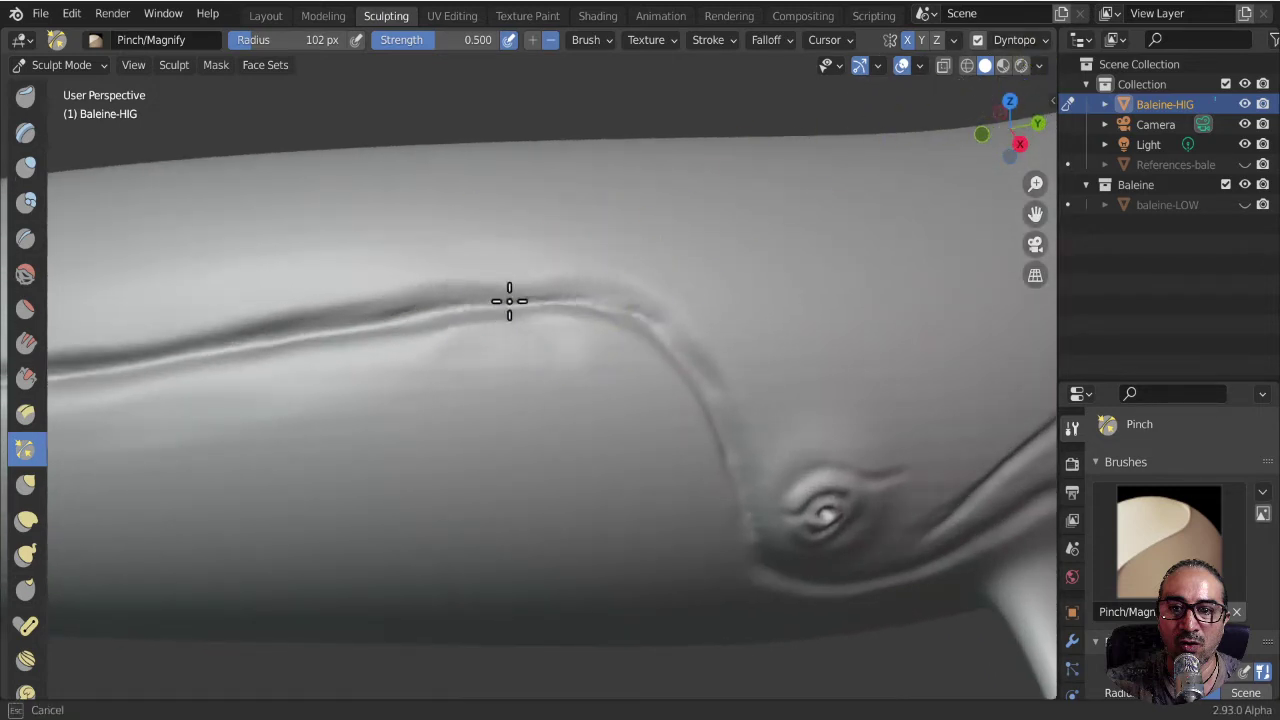
mouse_move(362, 327)
left_mouse_down()
mouse_move(497, 297)
mouse_move(571, 303)
left_mouse_up()
- Sharpen the crease curving to the eye, then pinch beside the eye at 77 px radius
mouse_move(571, 303)
middle_mouse_down()
mouse_move(523, 317)
mouse_move(494, 306)
middle_mouse_up()
left_click_drag(494, 306, 517, 366)
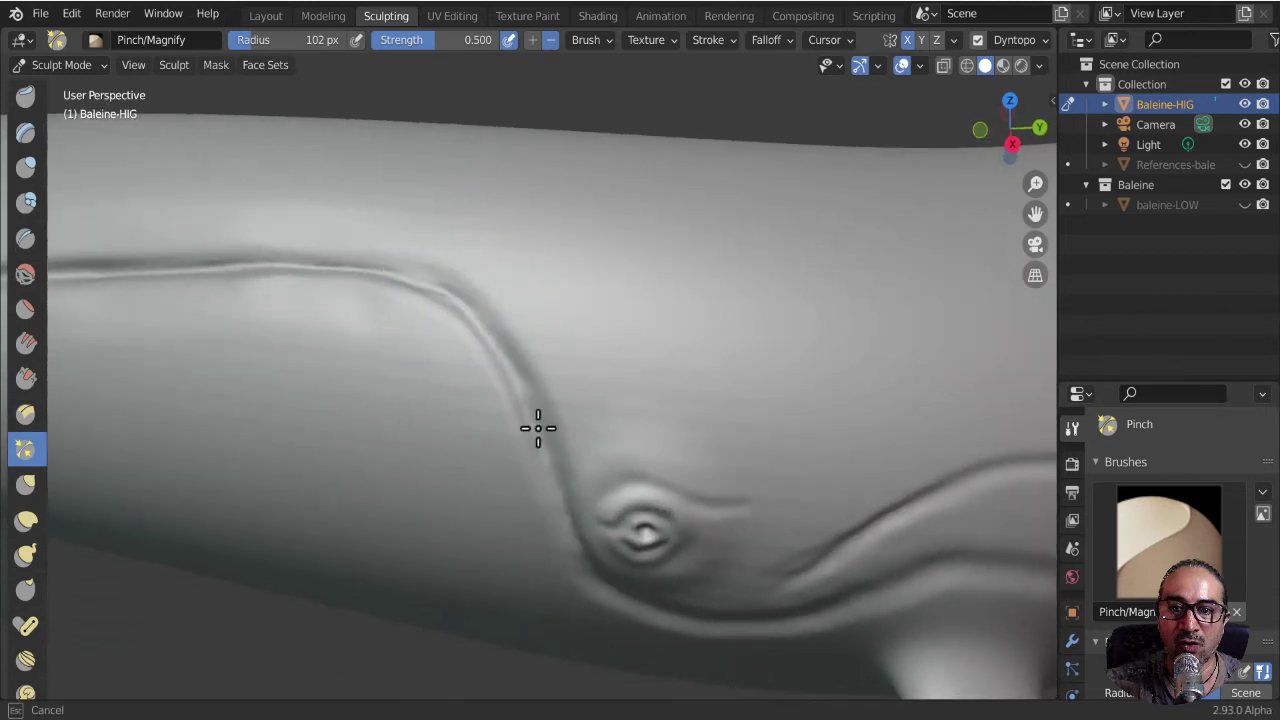
mouse_move(538, 467)
middle_mouse_down()
mouse_move(511, 357)
mouse_move(537, 274)
middle_mouse_up()
key("f")
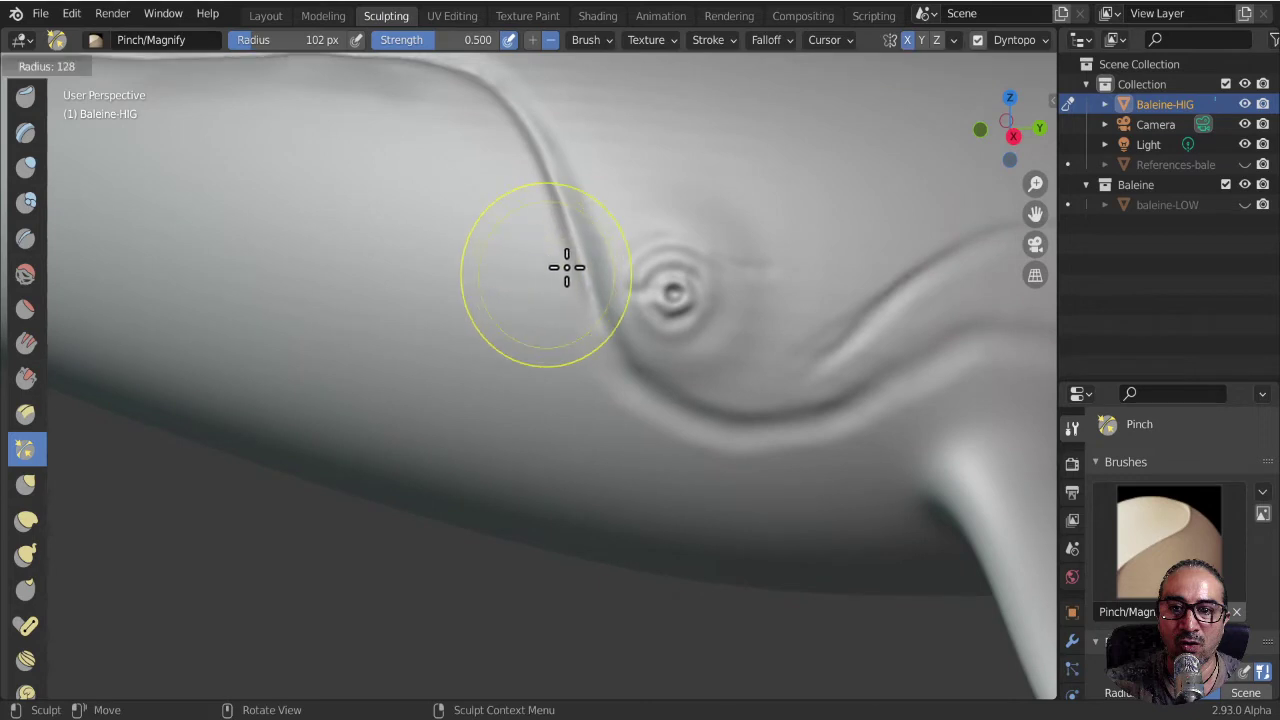
left_click(530, 305)
left_click_drag(555, 175, 556, 187)
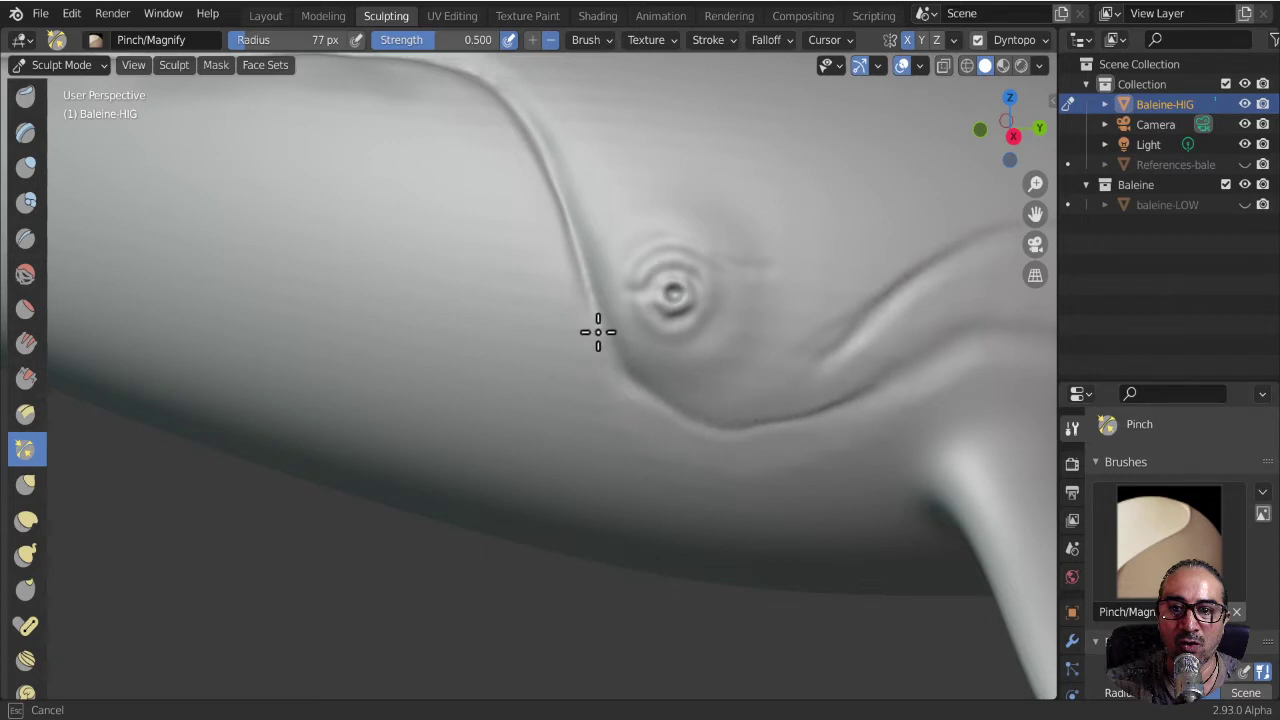
left_click_drag(533, 137, 540, 160)
- Pinch the jaw crease behind the eye and the crease just in front of it
middle_click_drag(689, 363, 663, 346)
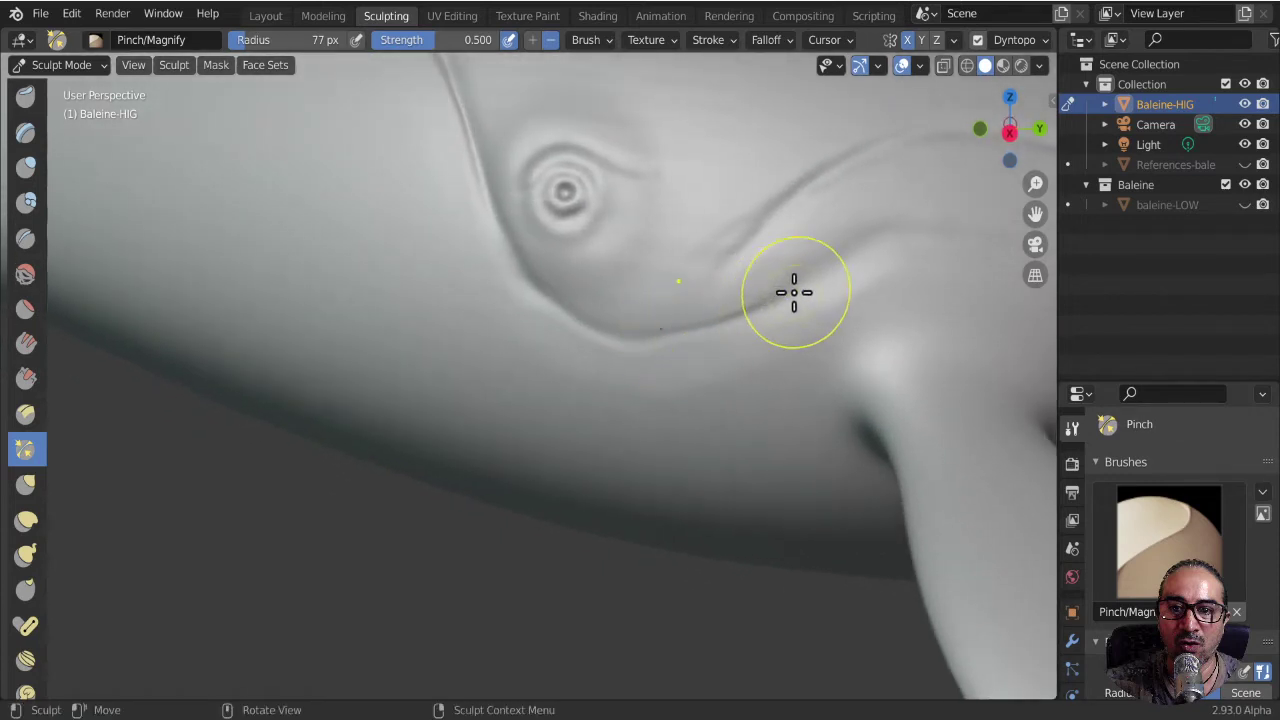
left_click_drag(790, 292, 768, 311)
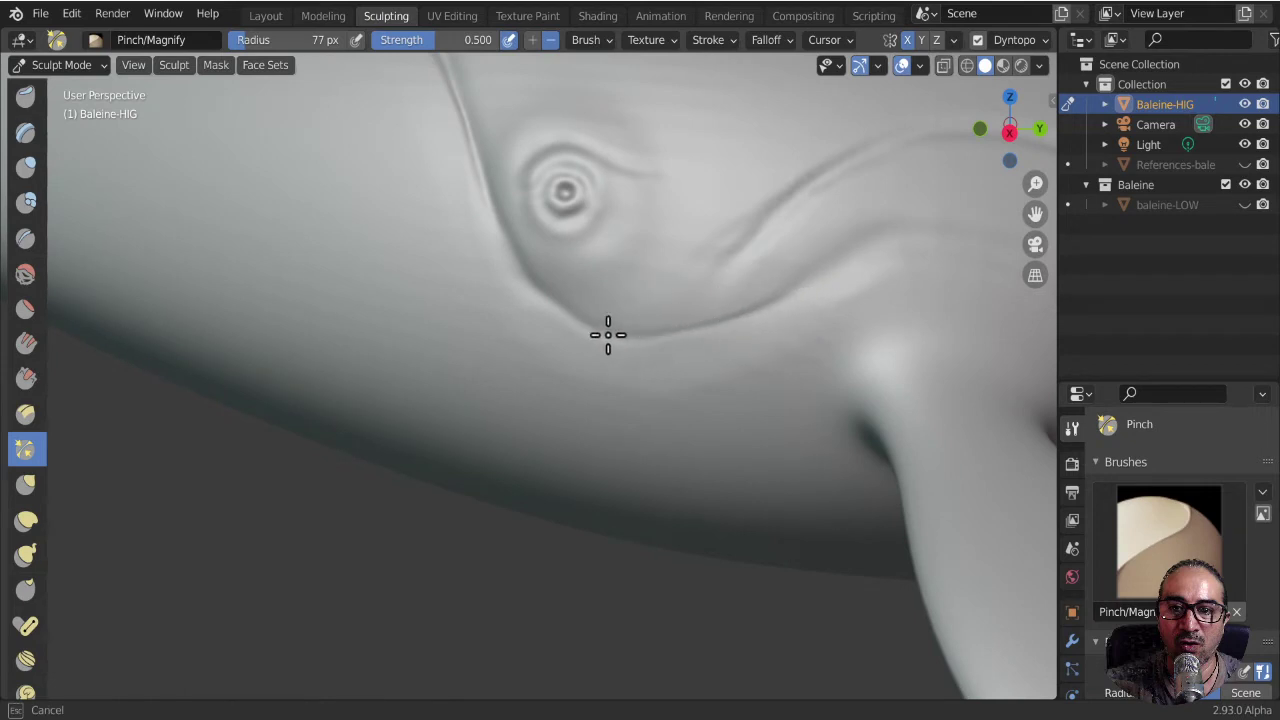
left_click_drag(789, 323, 760, 304)
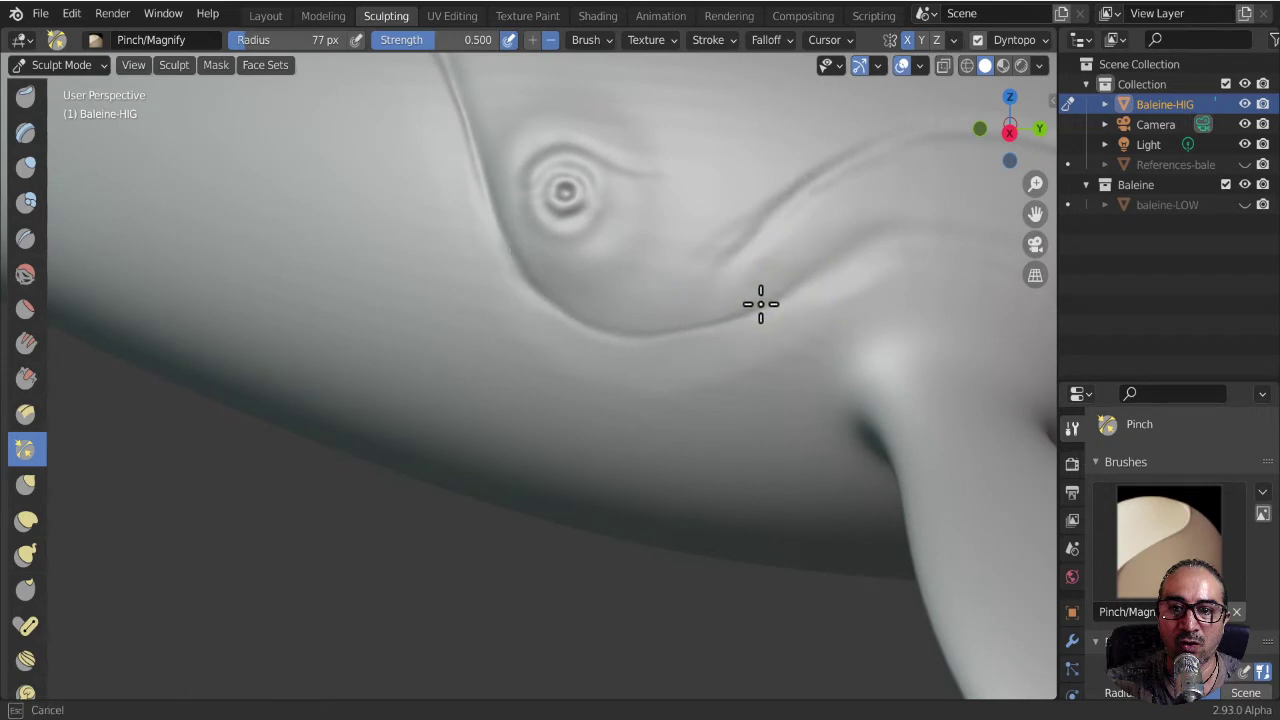
left_click_drag(589, 326, 449, 314)
mouse_move(449, 314)
middle_mouse_down()
mouse_move(509, 429)
mouse_move(629, 380)
middle_mouse_up()
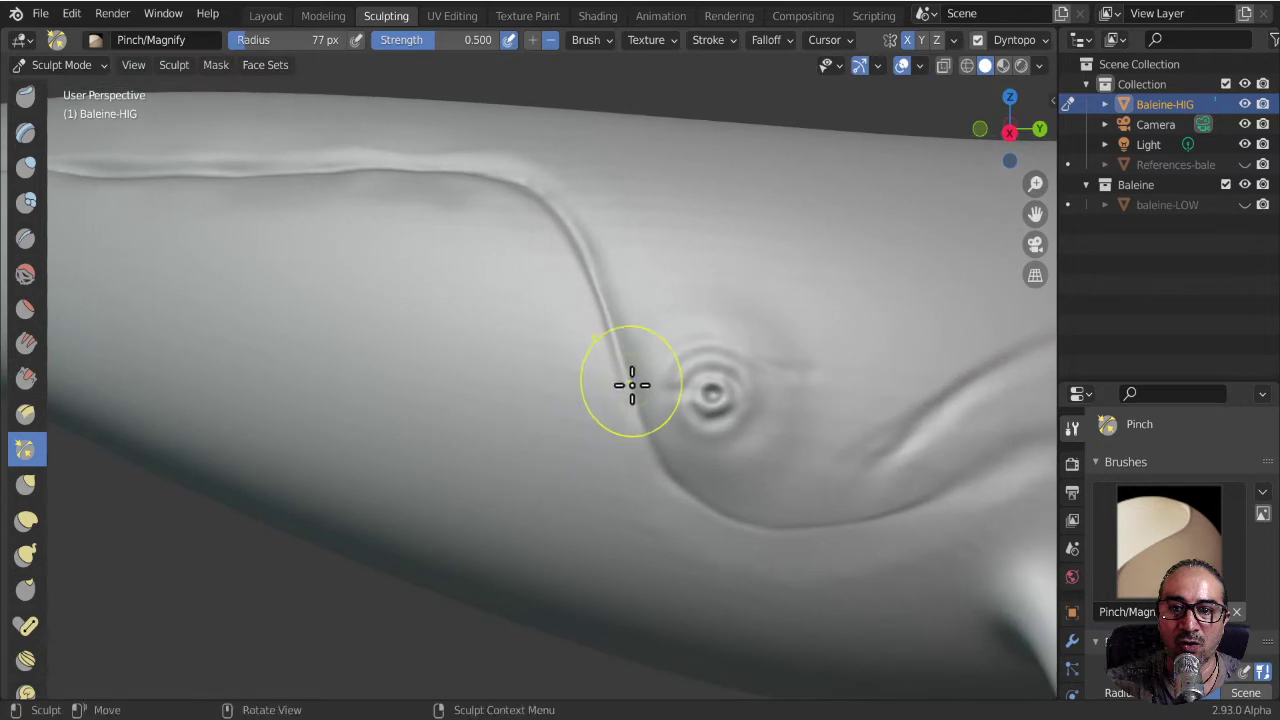
left_click_drag(629, 380, 621, 362)
middle_click_drag(605, 375, 612, 382)
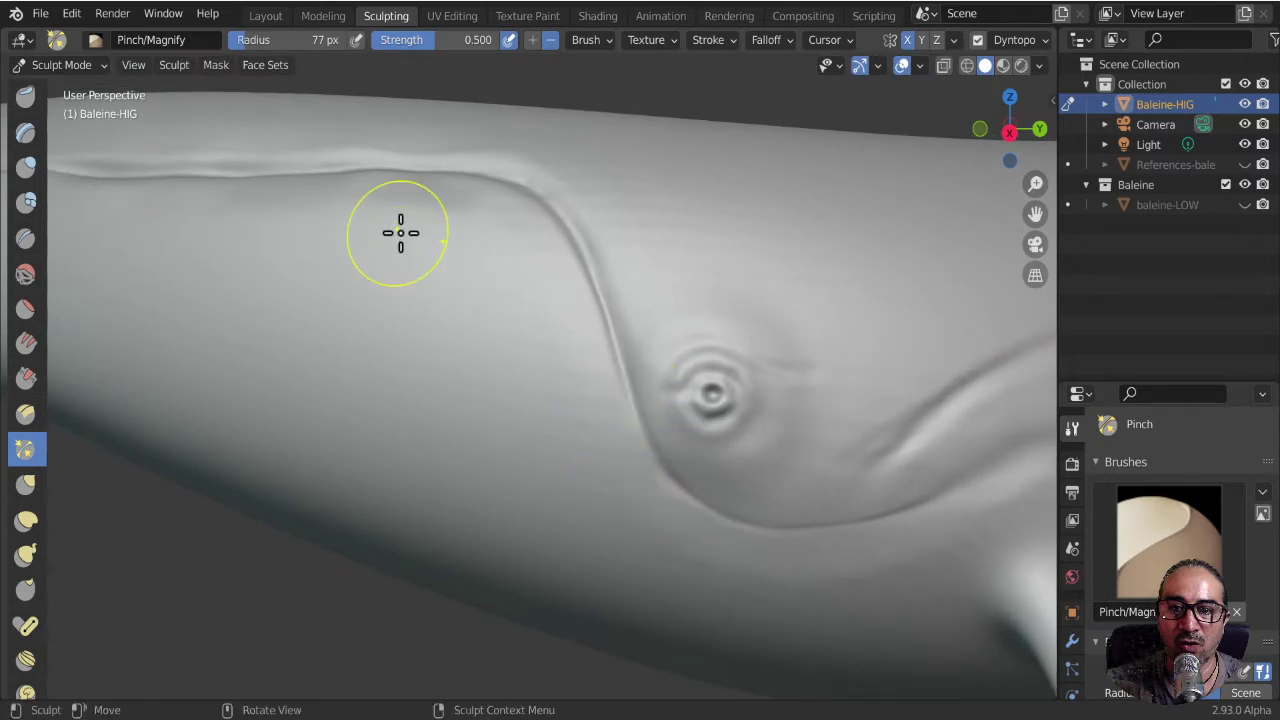
- Pinch the crease curving up to the mouth line and the mouth line along the snout
mouse_move(471, 306)
middle_mouse_down()
mouse_move(494, 334)
mouse_move(675, 398)
middle_mouse_up()
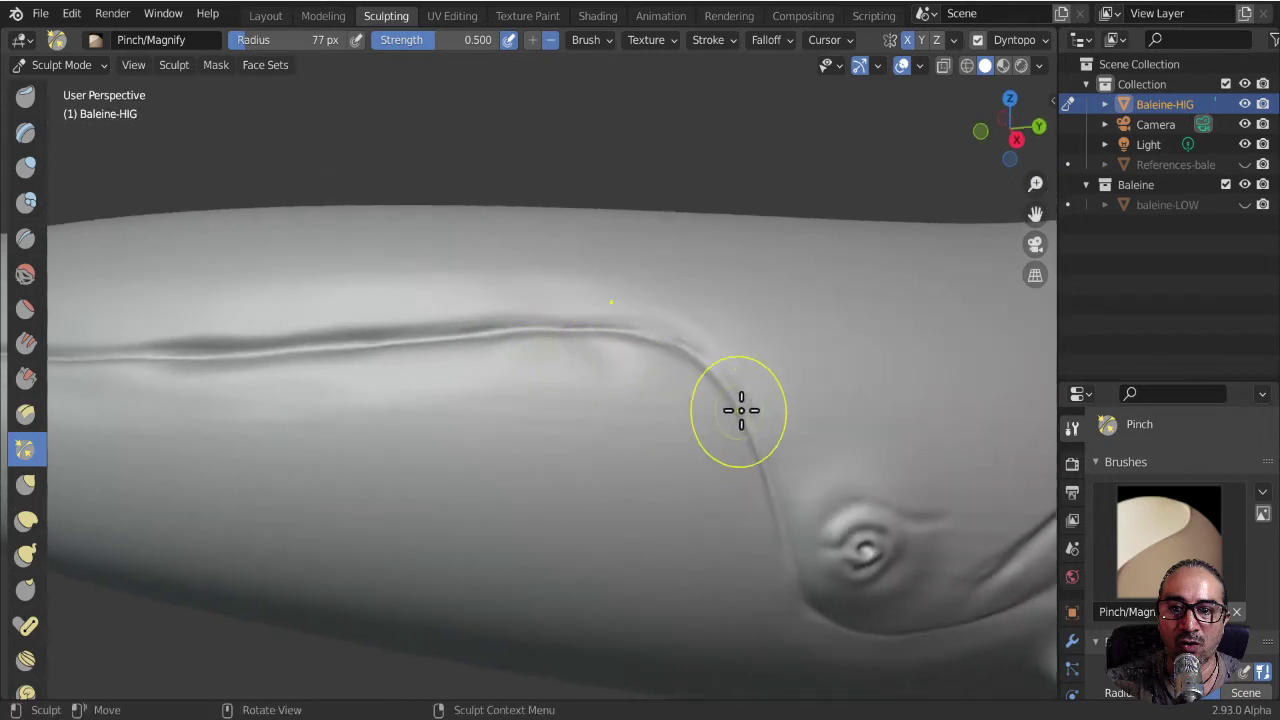
left_click_drag(740, 411, 676, 338)
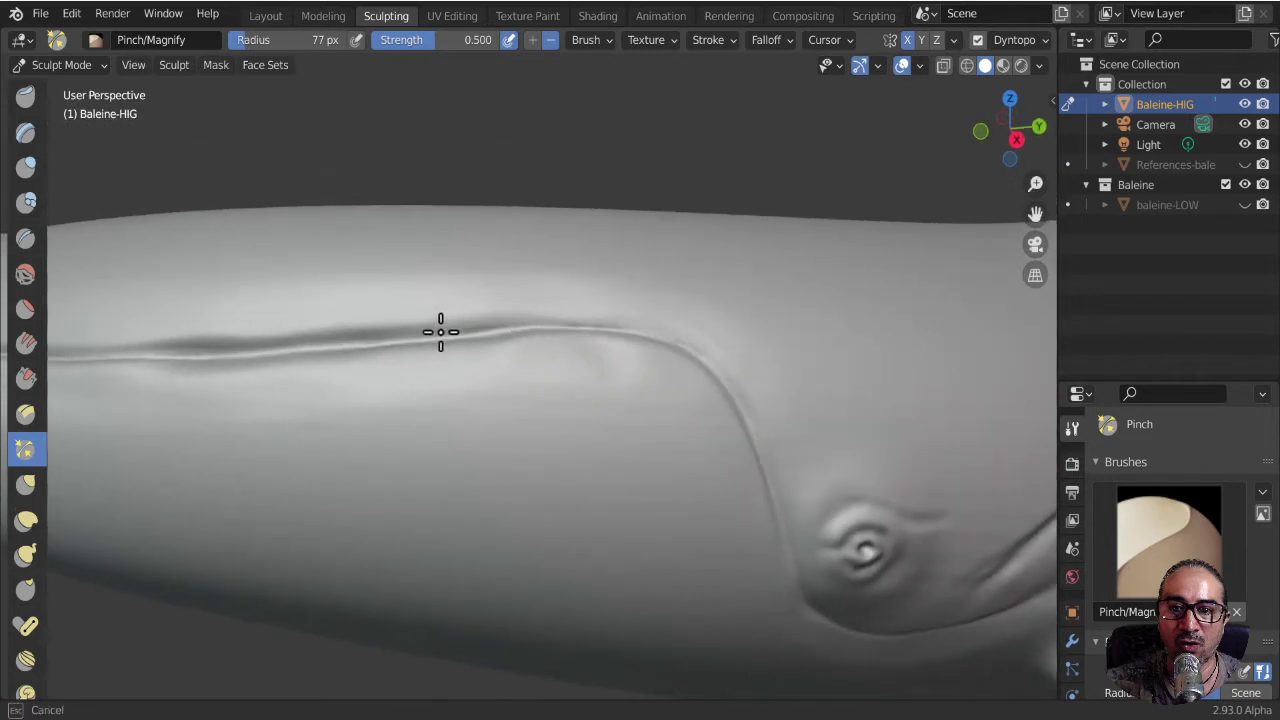
left_click_drag(186, 358, 211, 349)
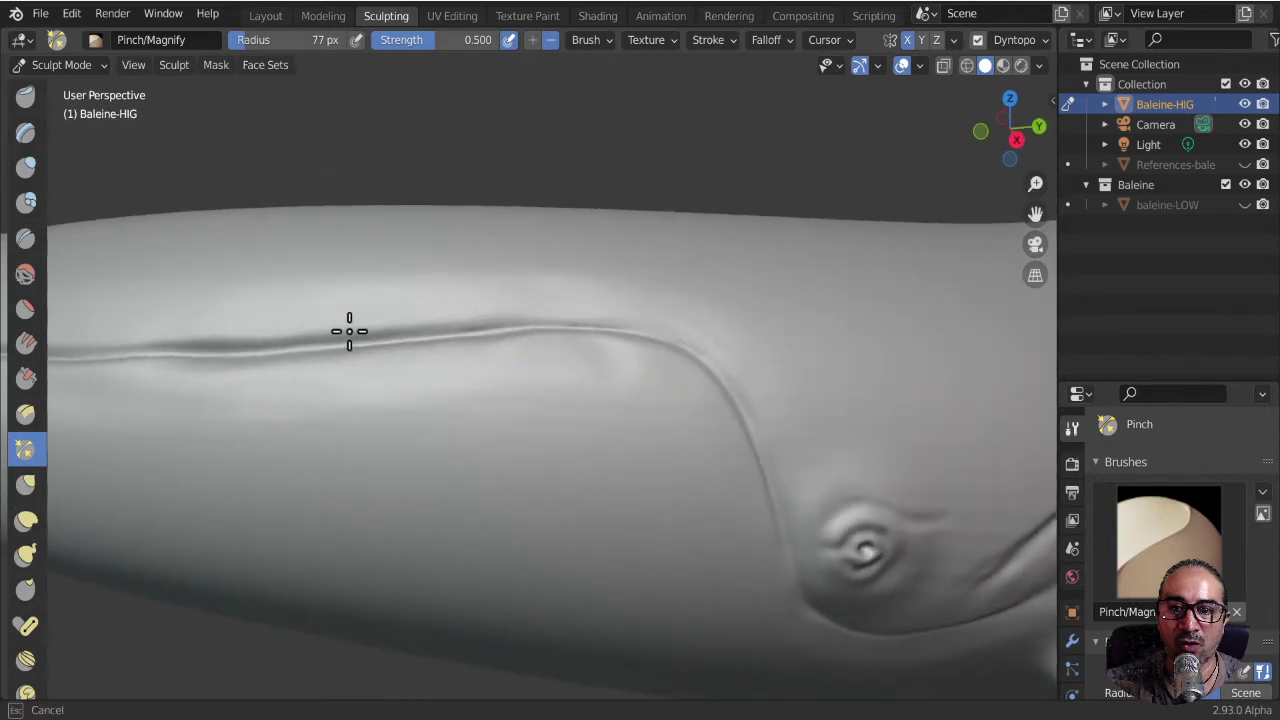
mouse_move(349, 330)
middle_mouse_down()
mouse_move(384, 386)
mouse_move(410, 390)
middle_mouse_up()
left_click_drag(634, 343, 631, 343)
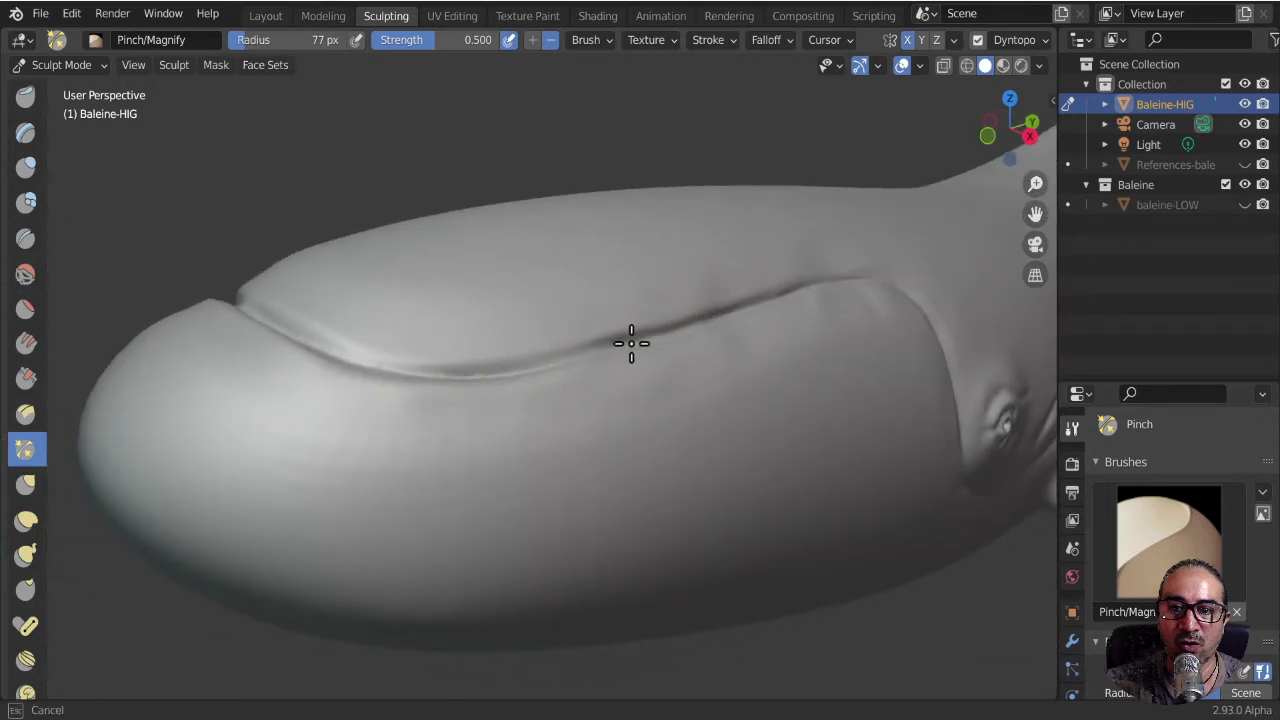
left_click_drag(280, 310, 243, 312)
middle_click_drag(243, 312, 323, 406)
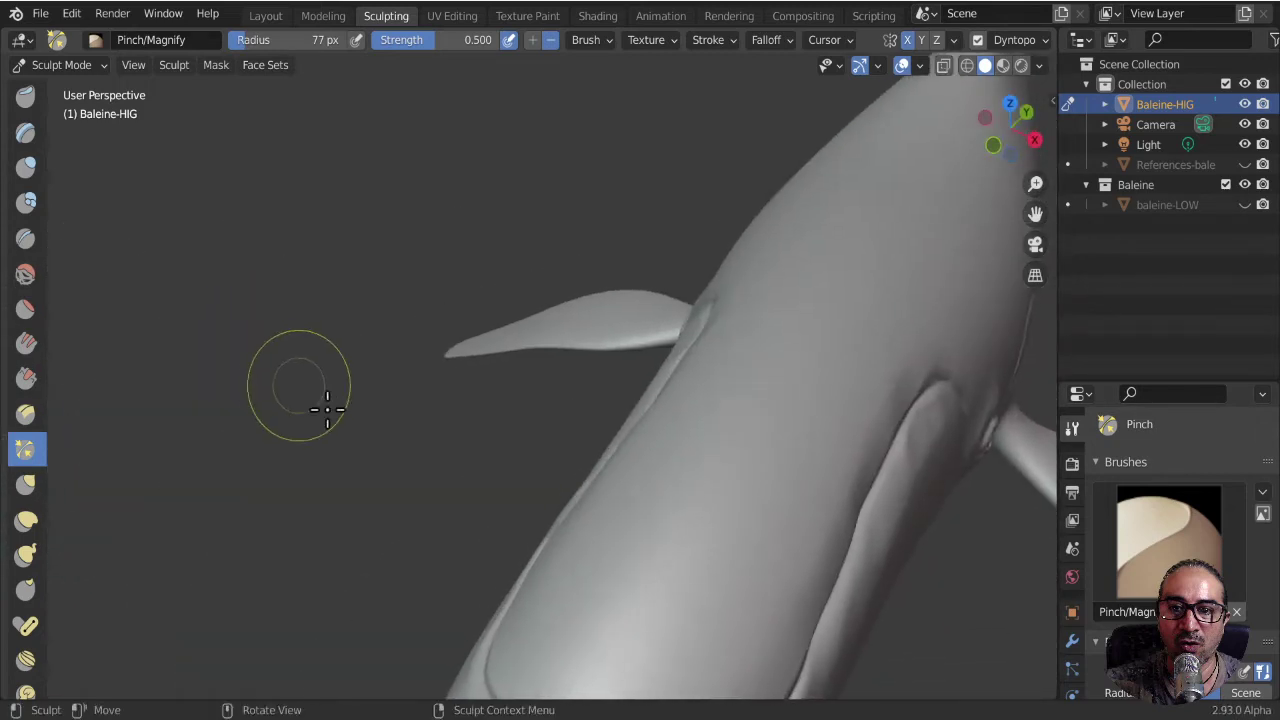
mouse_move(486, 409)
middle_mouse_down()
mouse_move(501, 467)
mouse_move(449, 437)
middle_mouse_up()
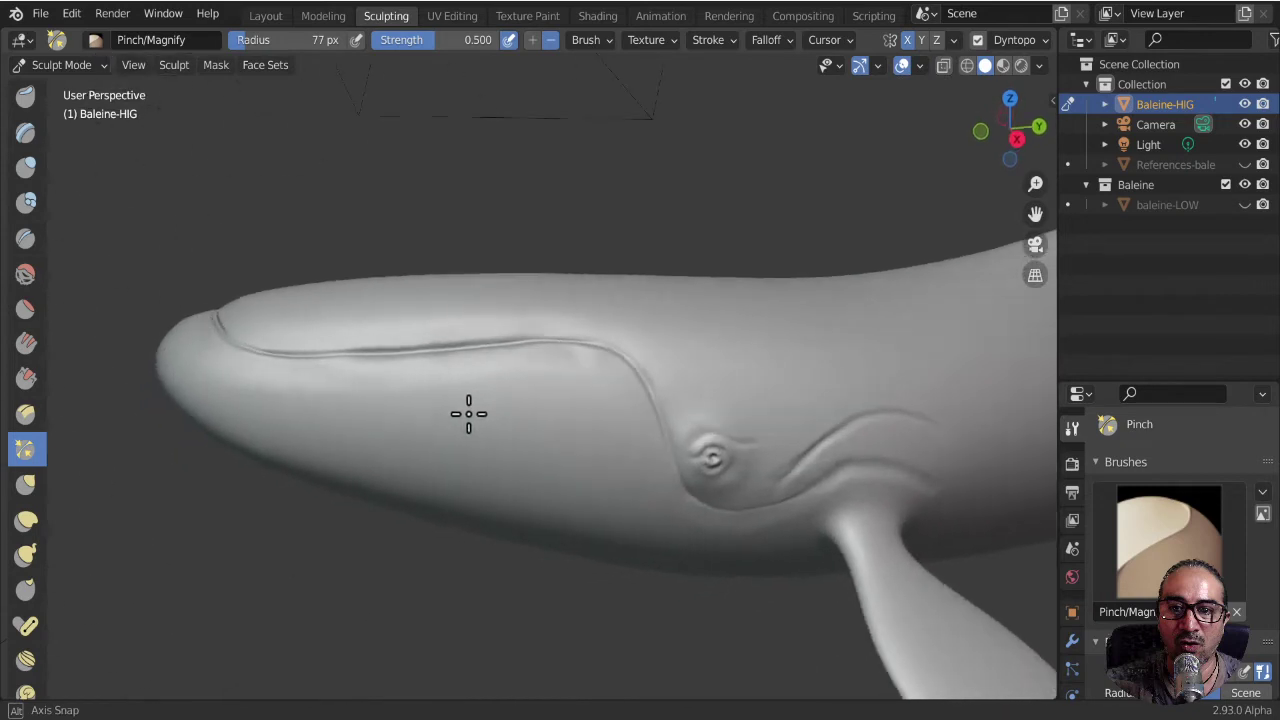
scroll(451, 377, "up", 5)
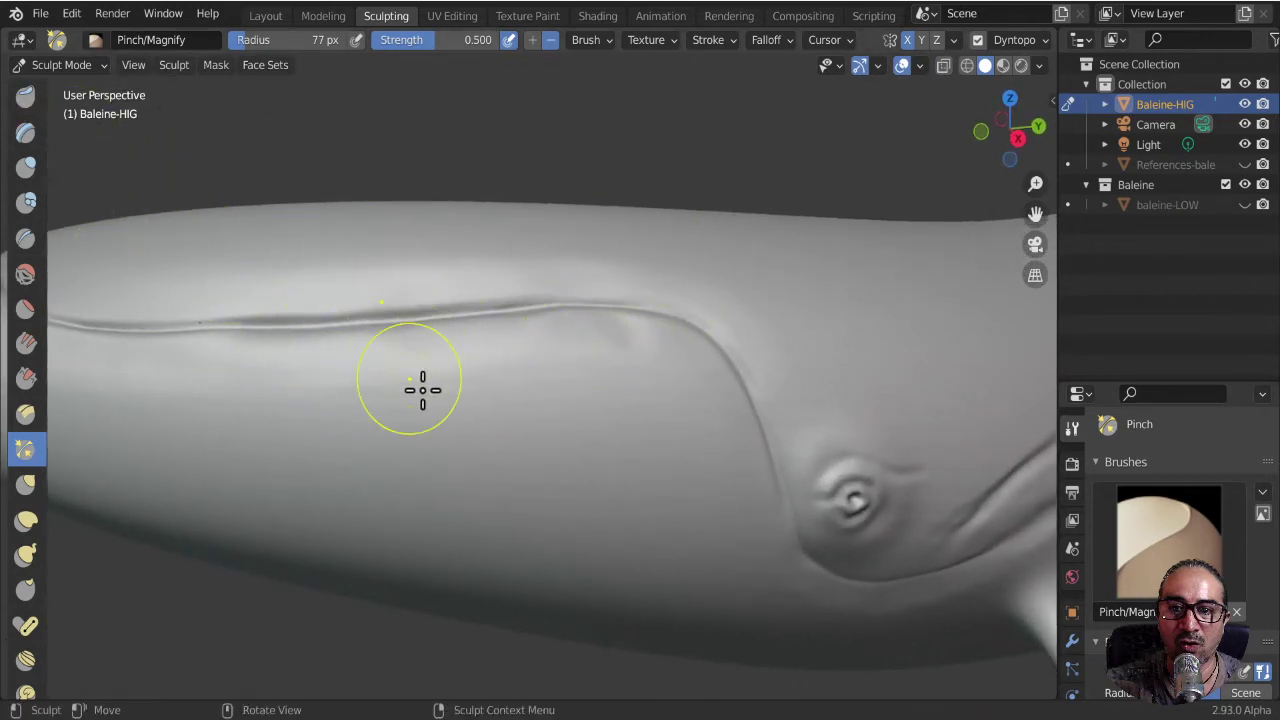
- With the Draw brush, raise and reshape a bulge near the fin crease
key("x")
scroll(25, 220, "up", 5)
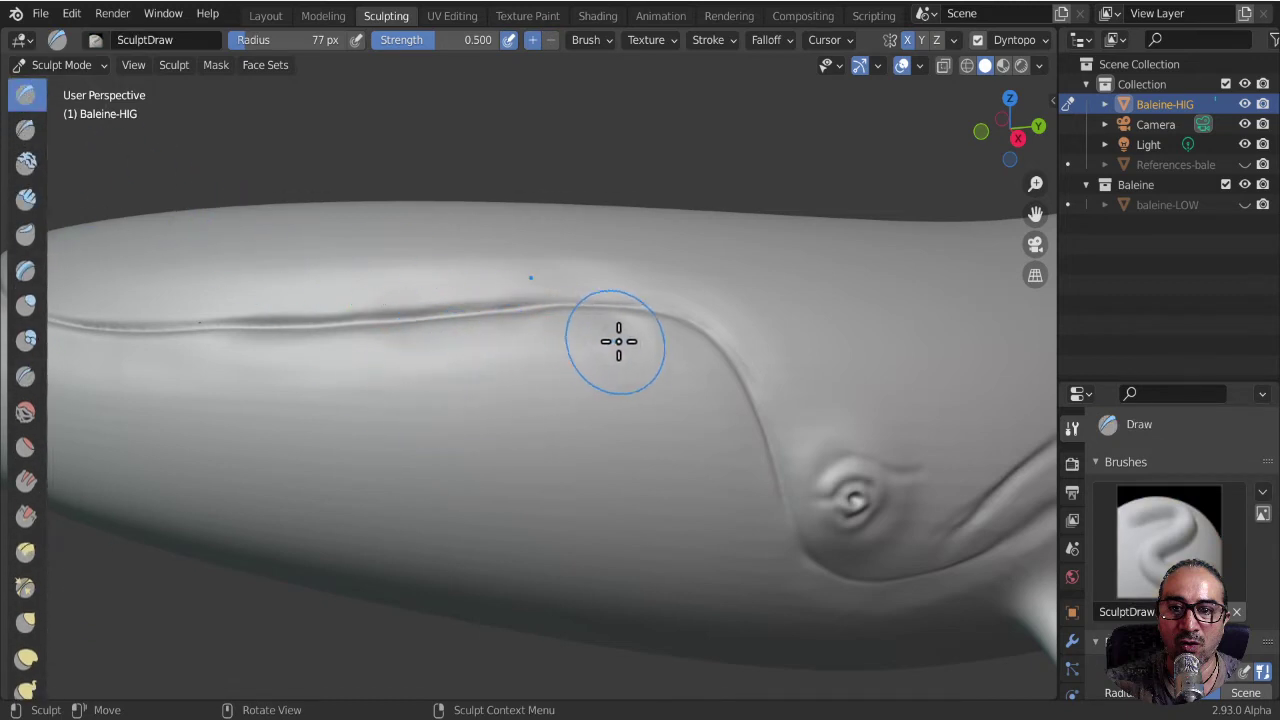
left_click_drag(609, 354, 472, 346)
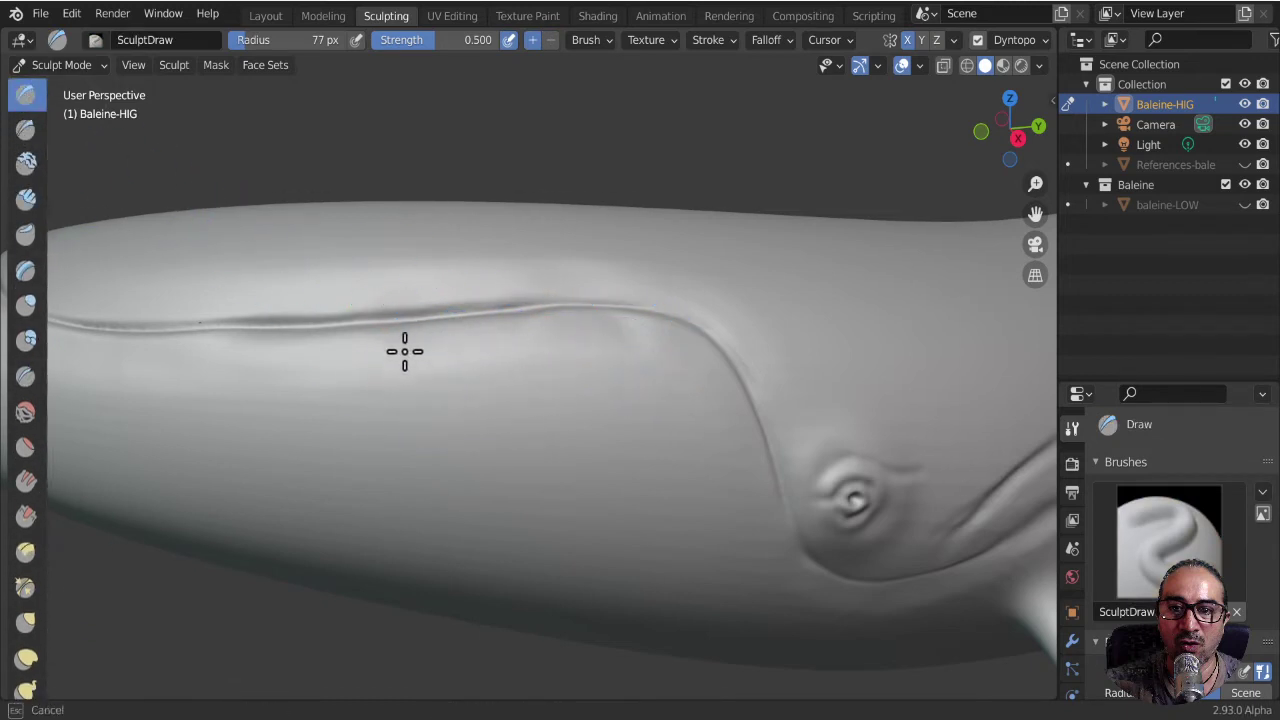
mouse_move(580, 354)
left_mouse_down()
mouse_move(643, 343)
mouse_move(610, 349)
left_mouse_up()
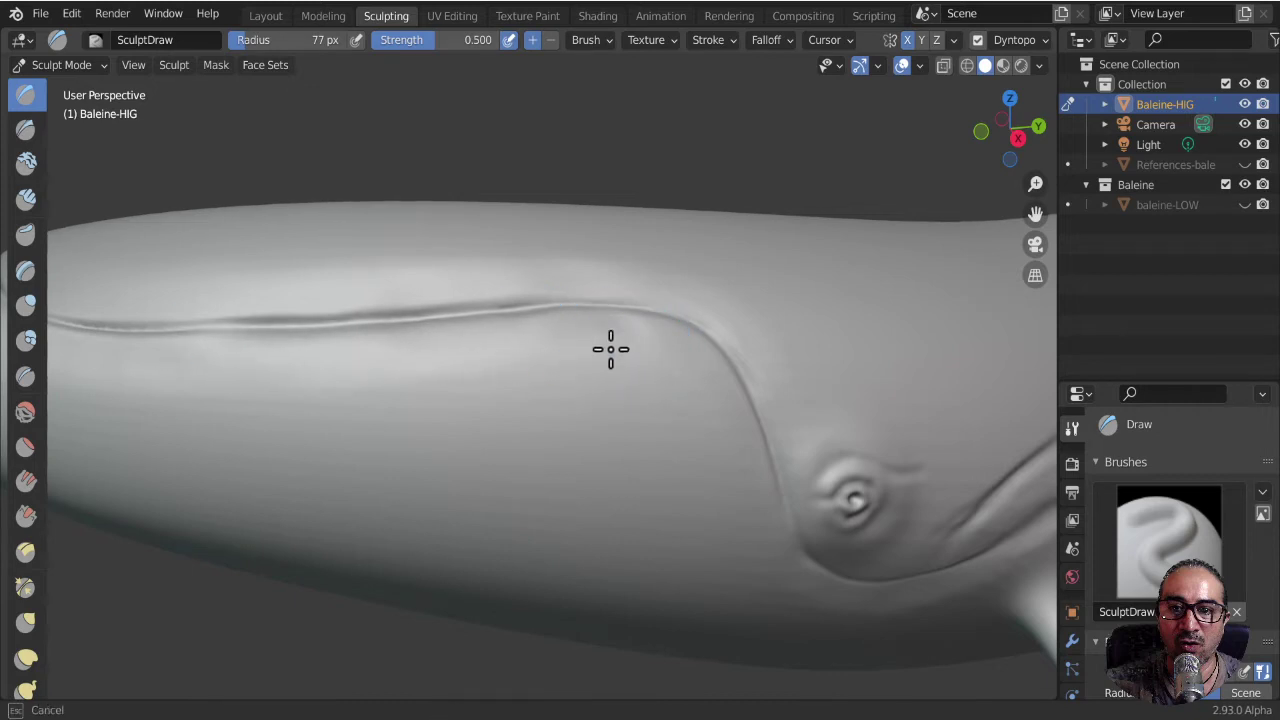
- Build up the front of the whale's lower head, reframing the view around it
mouse_move(666, 409)
middle_mouse_down()
mouse_move(694, 341)
mouse_move(677, 349)
mouse_move(666, 409)
mouse_move(683, 380)
middle_mouse_up()
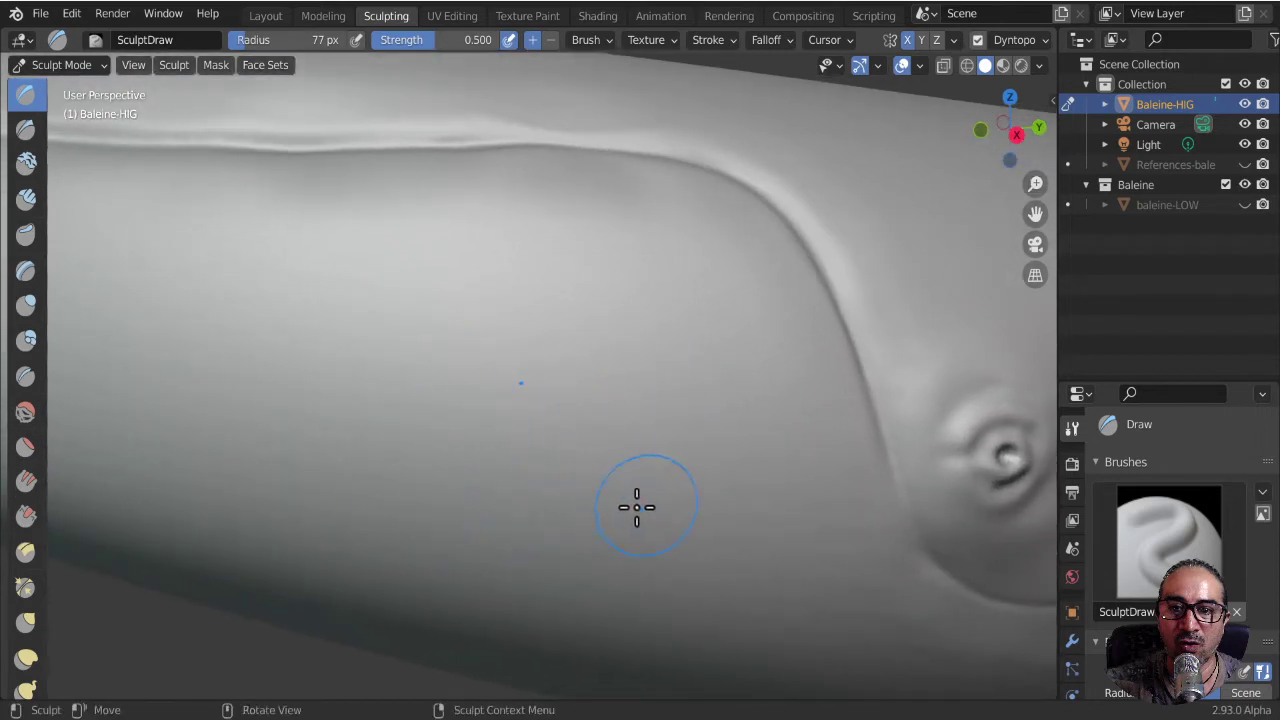
middle_click_drag(848, 567, 866, 570)
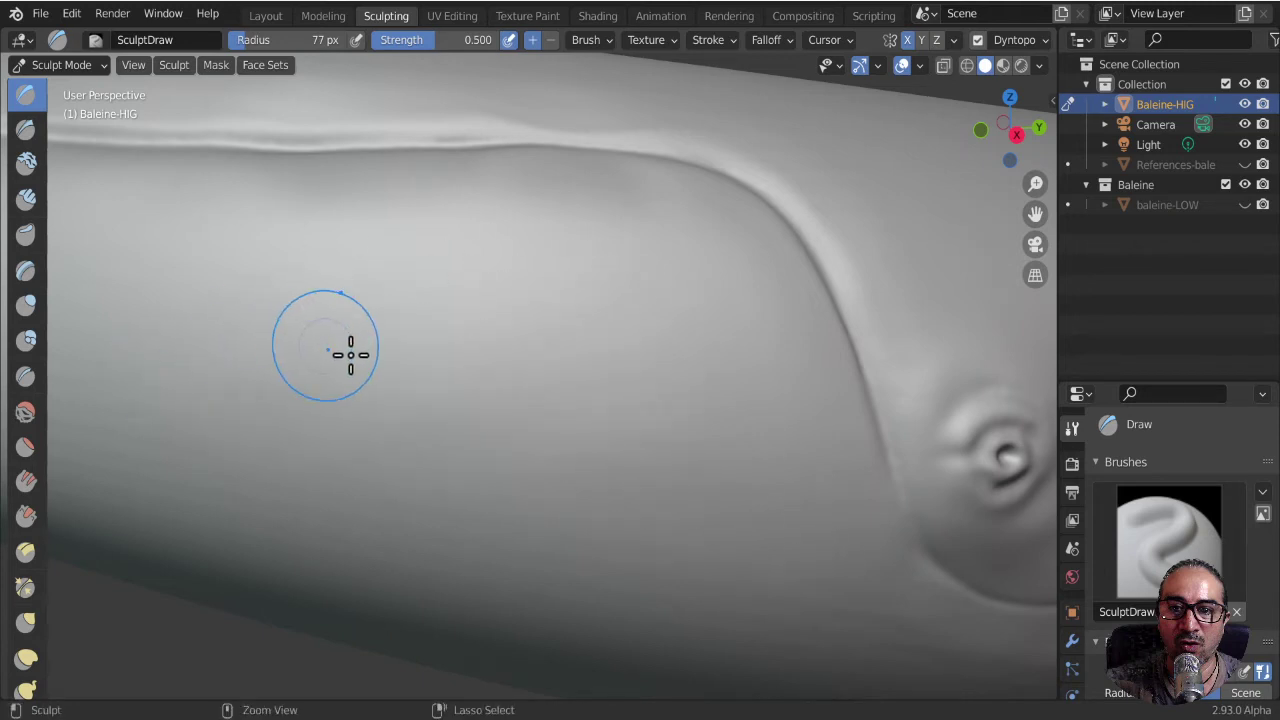
middle_click_drag(323, 343, 320, 434)
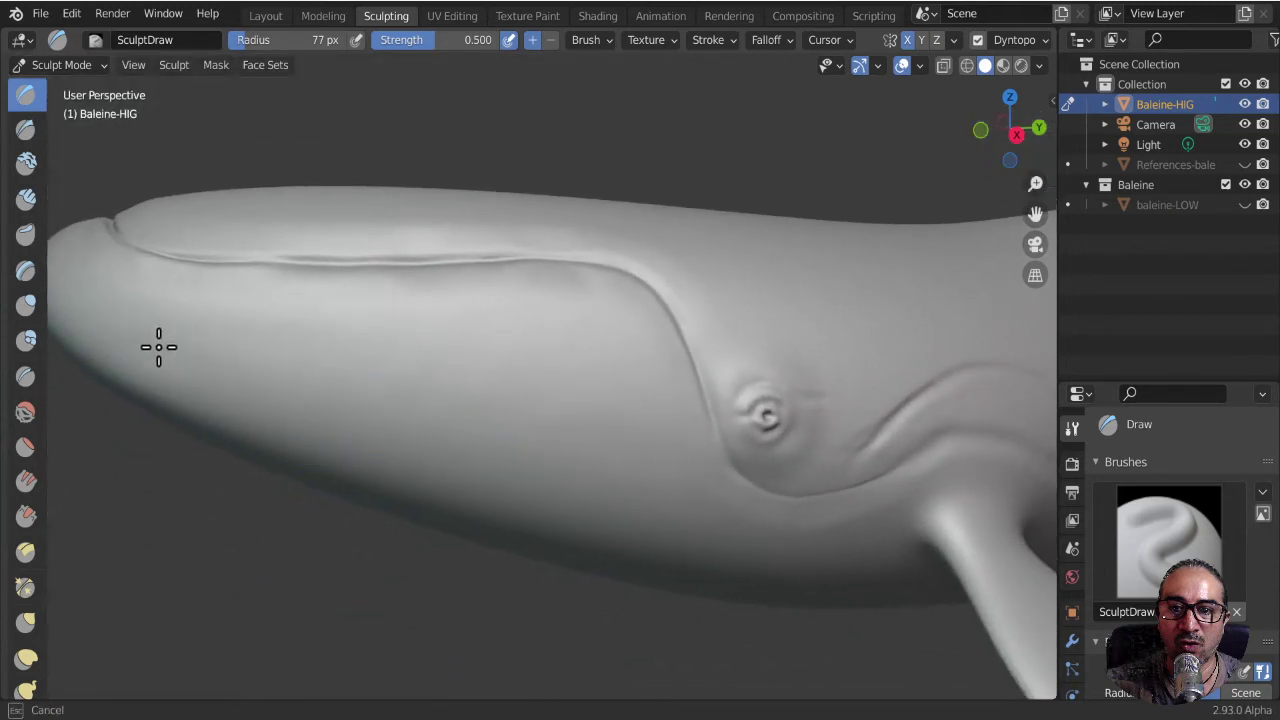
middle_click_drag(158, 347, 503, 449)
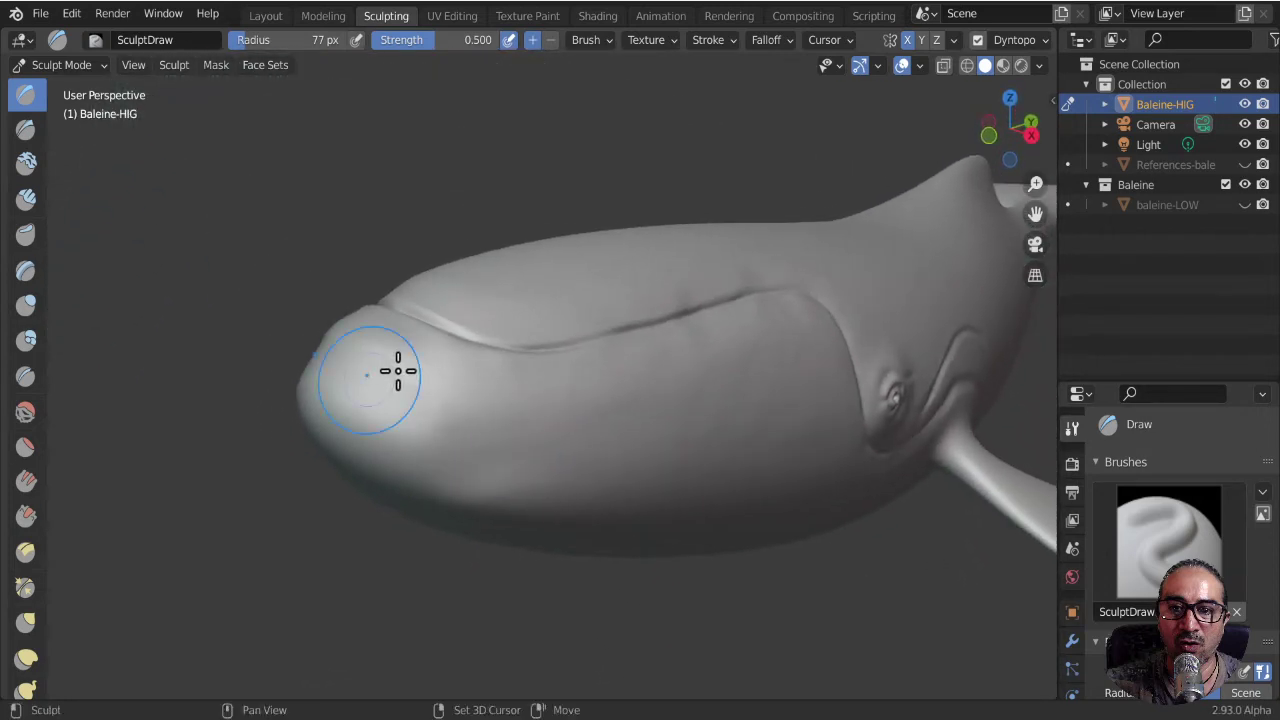
mouse_move(406, 449)
left_mouse_down()
mouse_move(443, 480)
mouse_move(330, 420)
left_mouse_up()
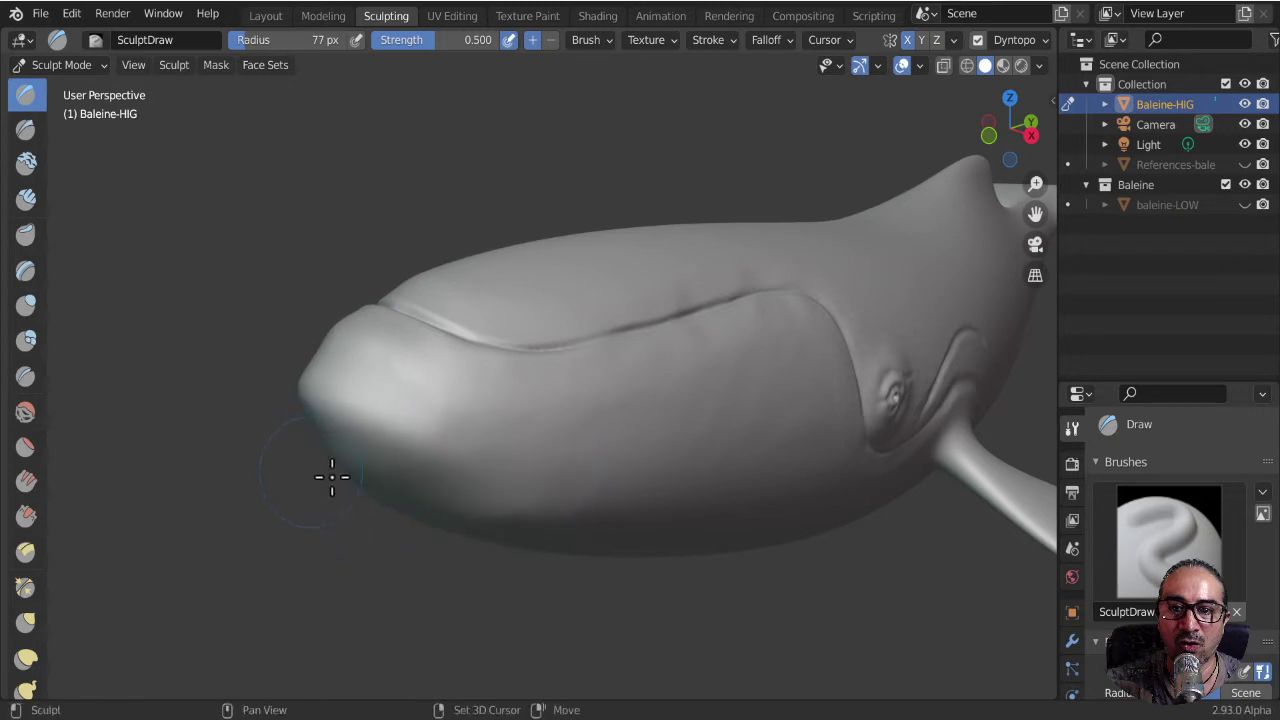
middle_click_drag(329, 471, 414, 449)
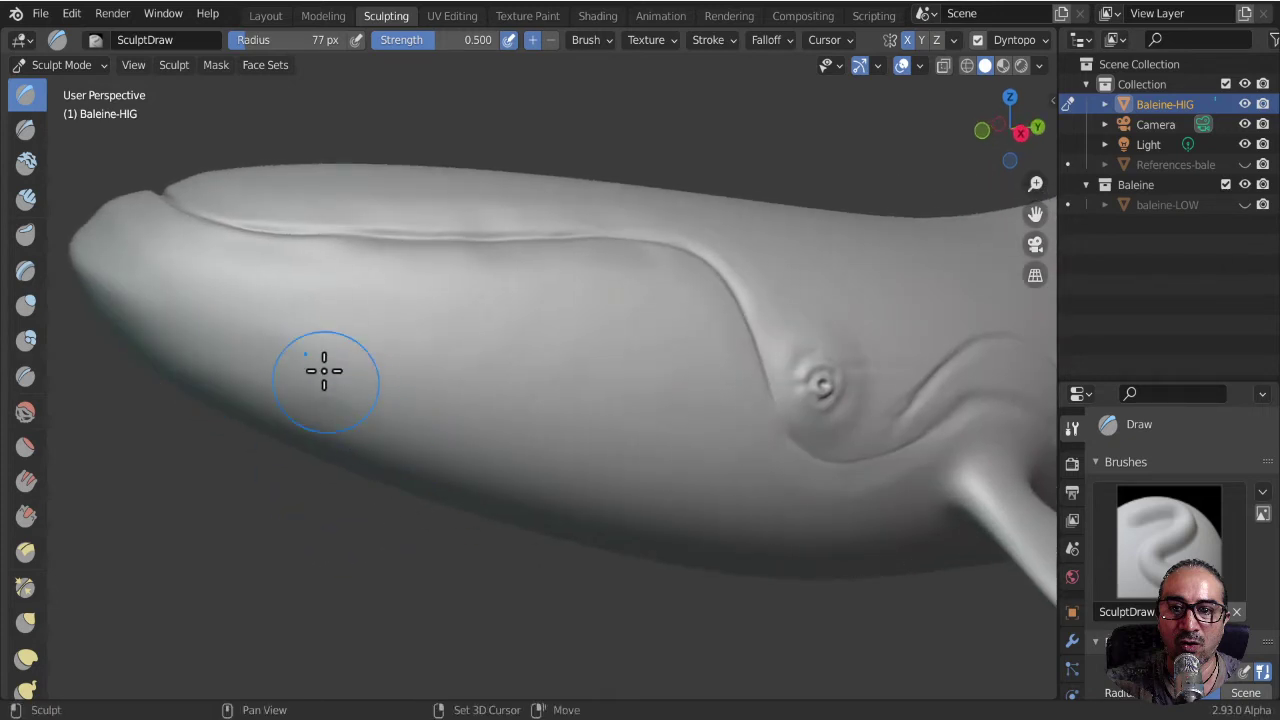
mouse_move(506, 374)
middle_mouse_down()
mouse_move(530, 298)
mouse_move(609, 214)
middle_mouse_up()
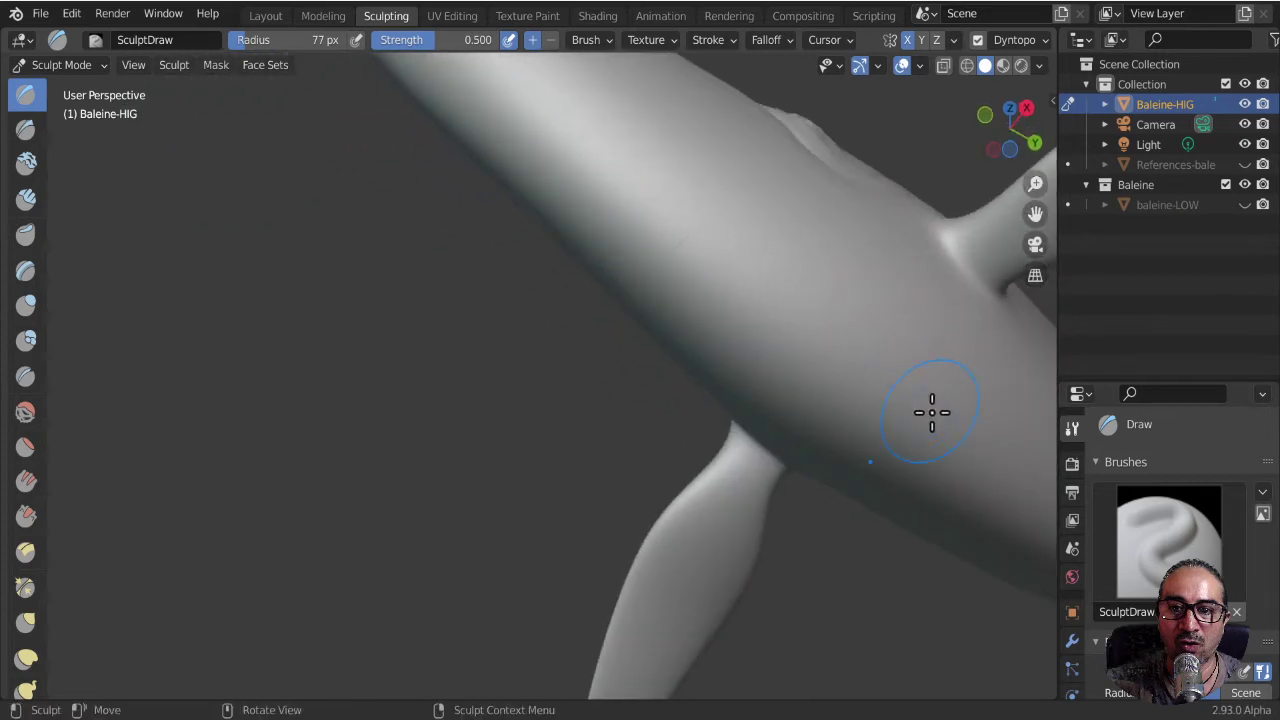
mouse_move(931, 414)
middle_mouse_down()
mouse_move(586, 294)
mouse_move(552, 380)
middle_mouse_up()
scroll(552, 380, "down", 3)
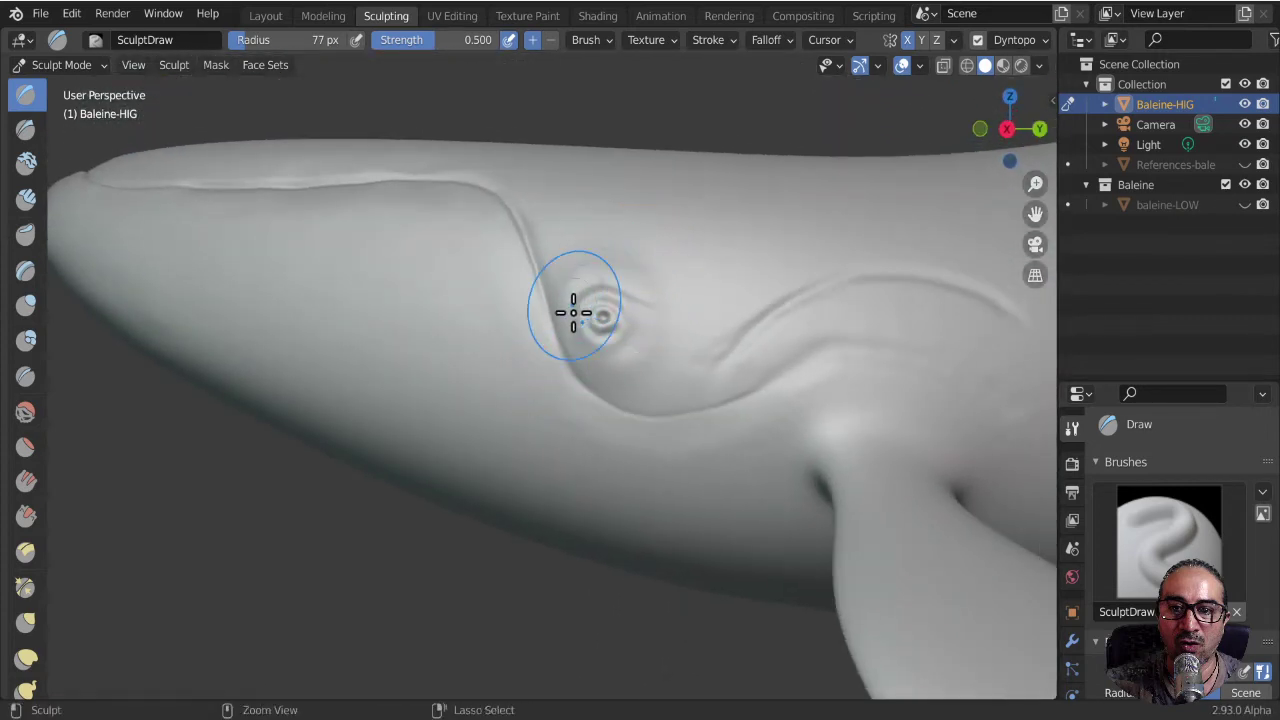
scroll(571, 306, "down", 4)
scroll(536, 444, "up", 2)
scroll(536, 444, "up", 3)
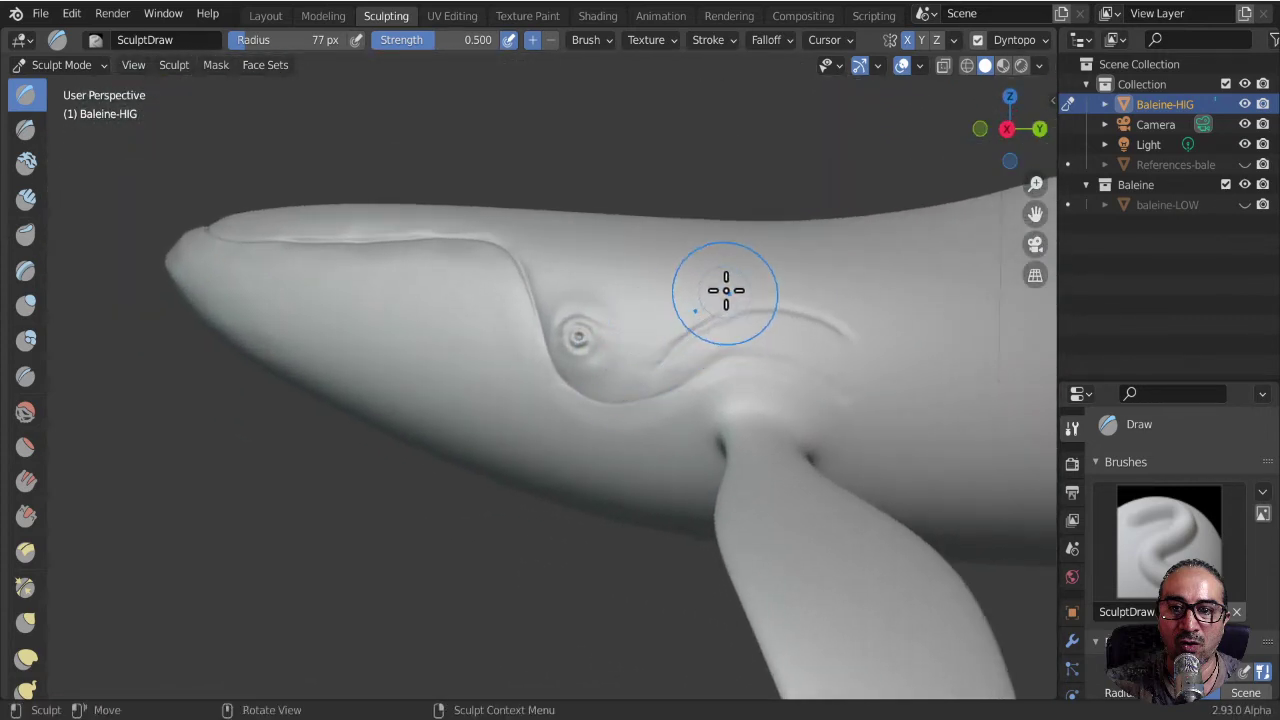
scroll(726, 286, "up", 2)
scroll(634, 331, "up", 2)
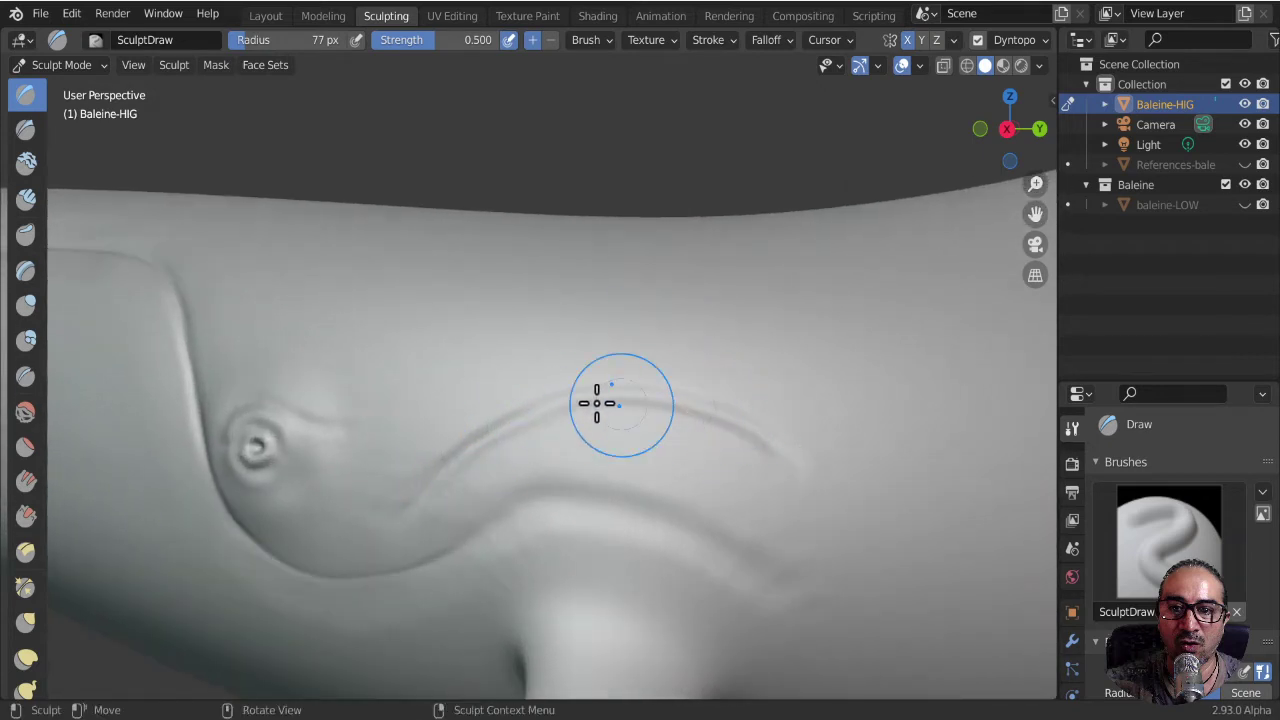
- With the Pinch/Magnify brush, tighten the groove behind the eye along its length
key("p")
middle_click_drag(600, 400, 614, 454)
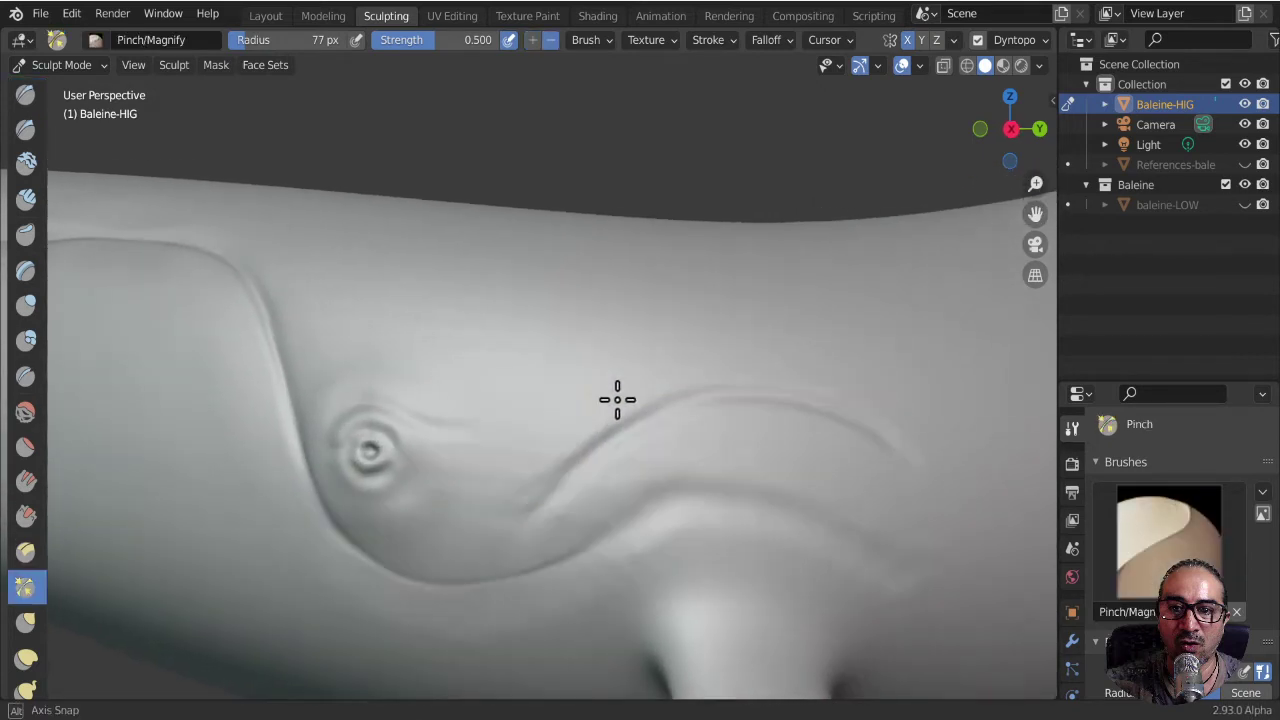
left_click_drag(577, 479, 577, 479)
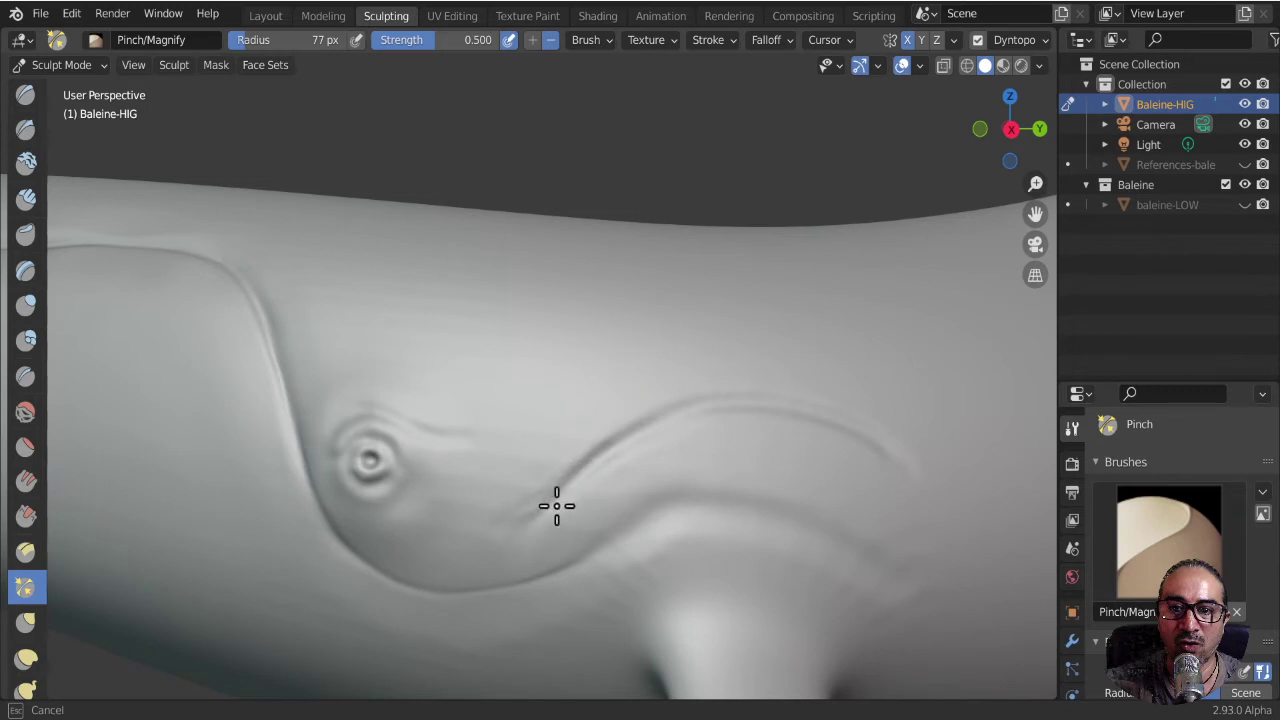
left_click_drag(512, 525, 571, 471)
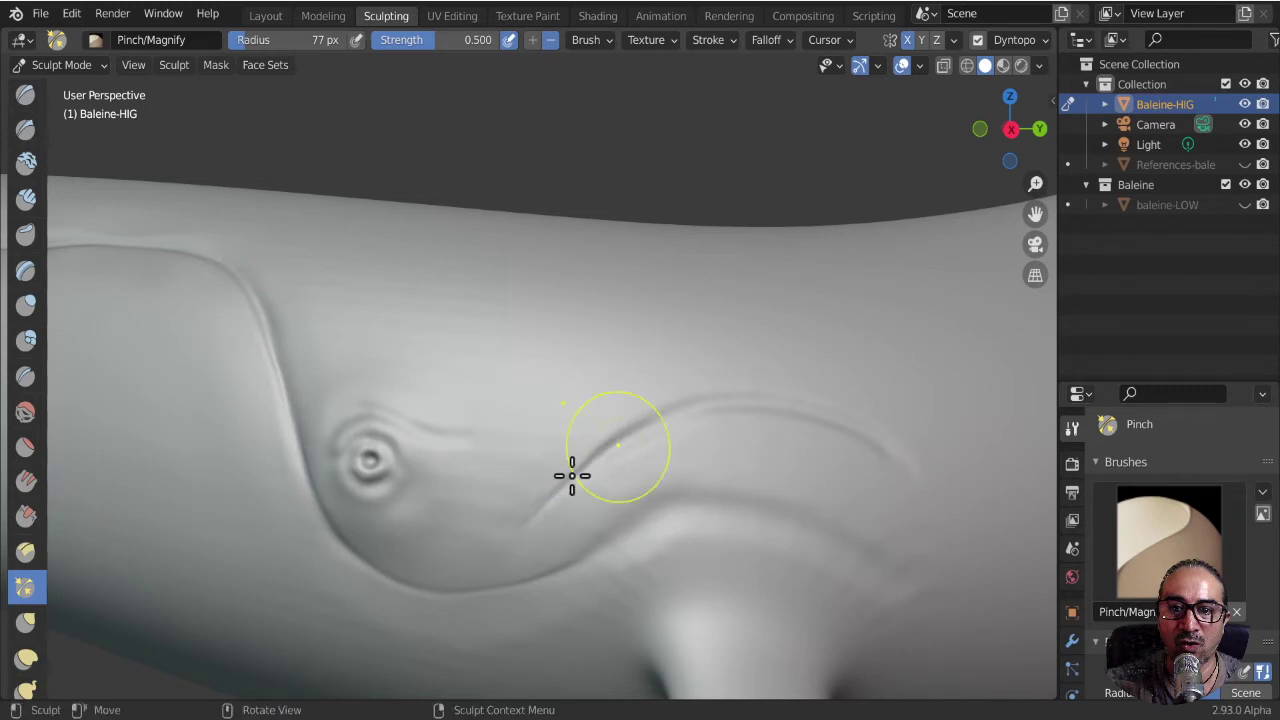
left_click_drag(672, 421, 672, 421)
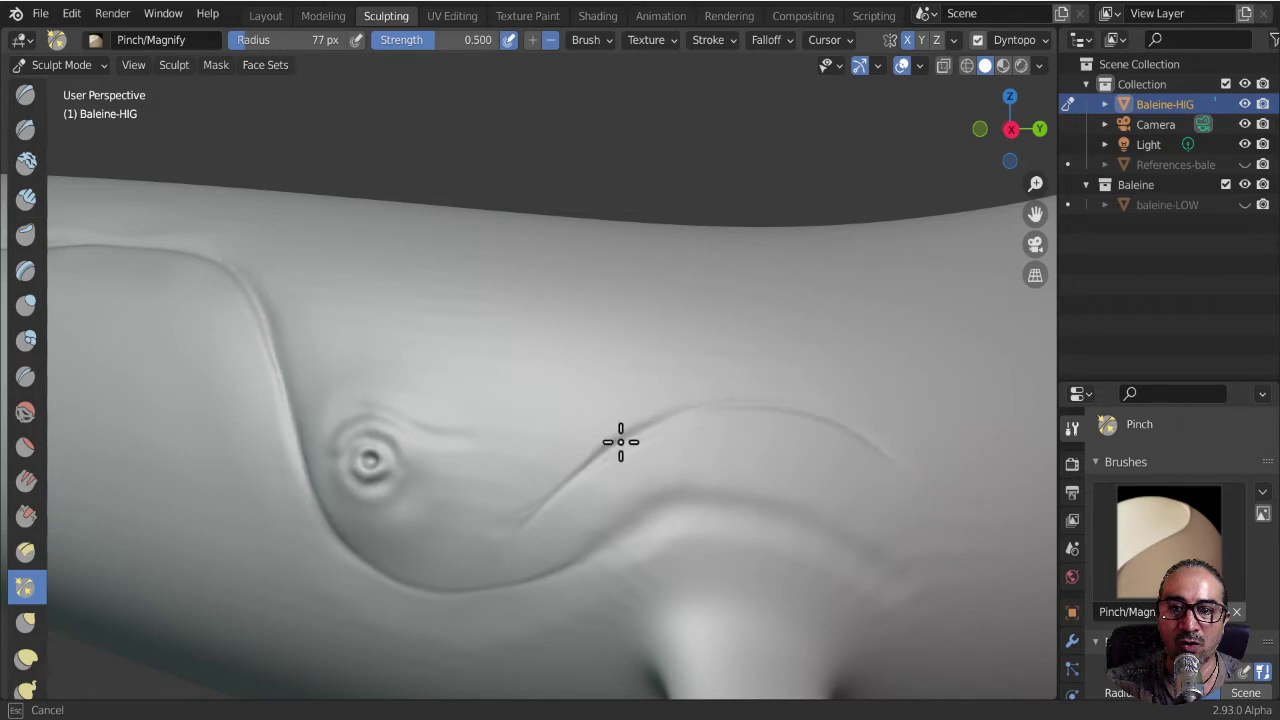
mouse_move(563, 457)
middle_mouse_down()
mouse_move(543, 463)
mouse_move(592, 401)
mouse_move(563, 463)
mouse_move(583, 354)
mouse_move(591, 414)
mouse_move(643, 383)
mouse_move(630, 382)
middle_mouse_up()
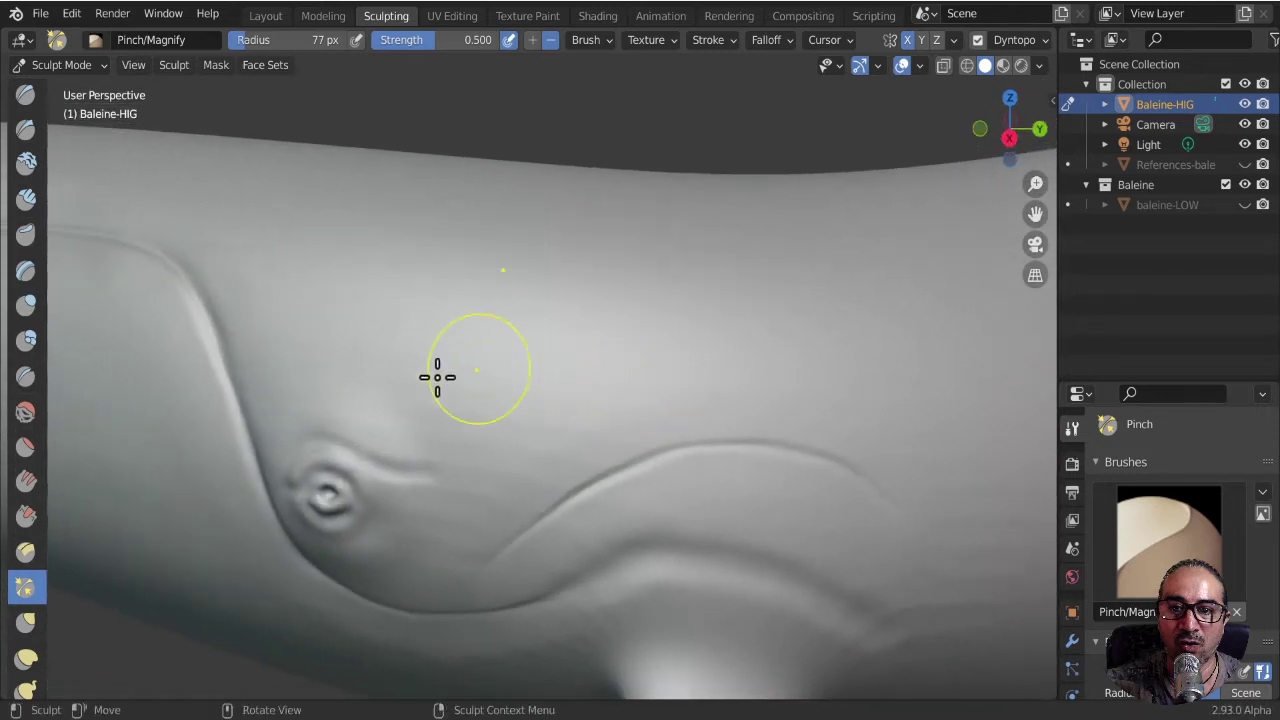
- With the Draw brush, raise and reshape the ridge behind the eye above the flipper
key("x")
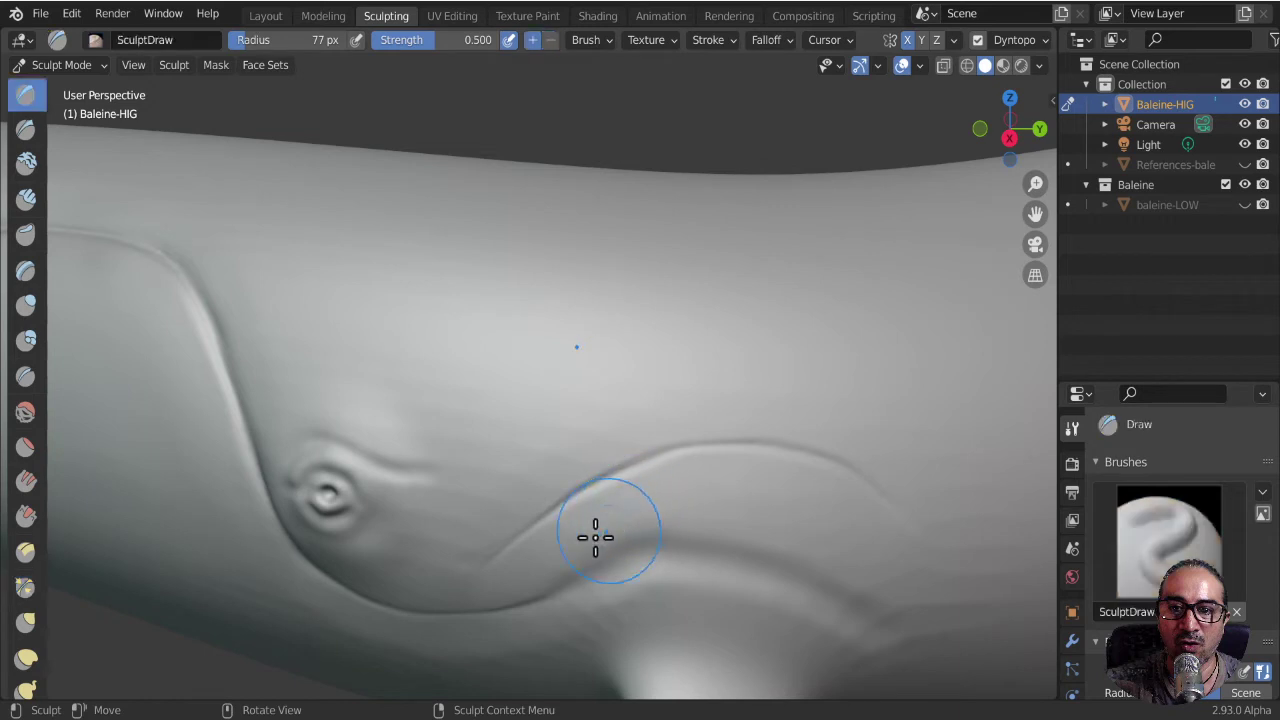
mouse_move(517, 563)
left_mouse_down()
mouse_move(705, 505)
mouse_move(654, 517)
mouse_move(885, 560)
mouse_move(607, 537)
left_mouse_up()
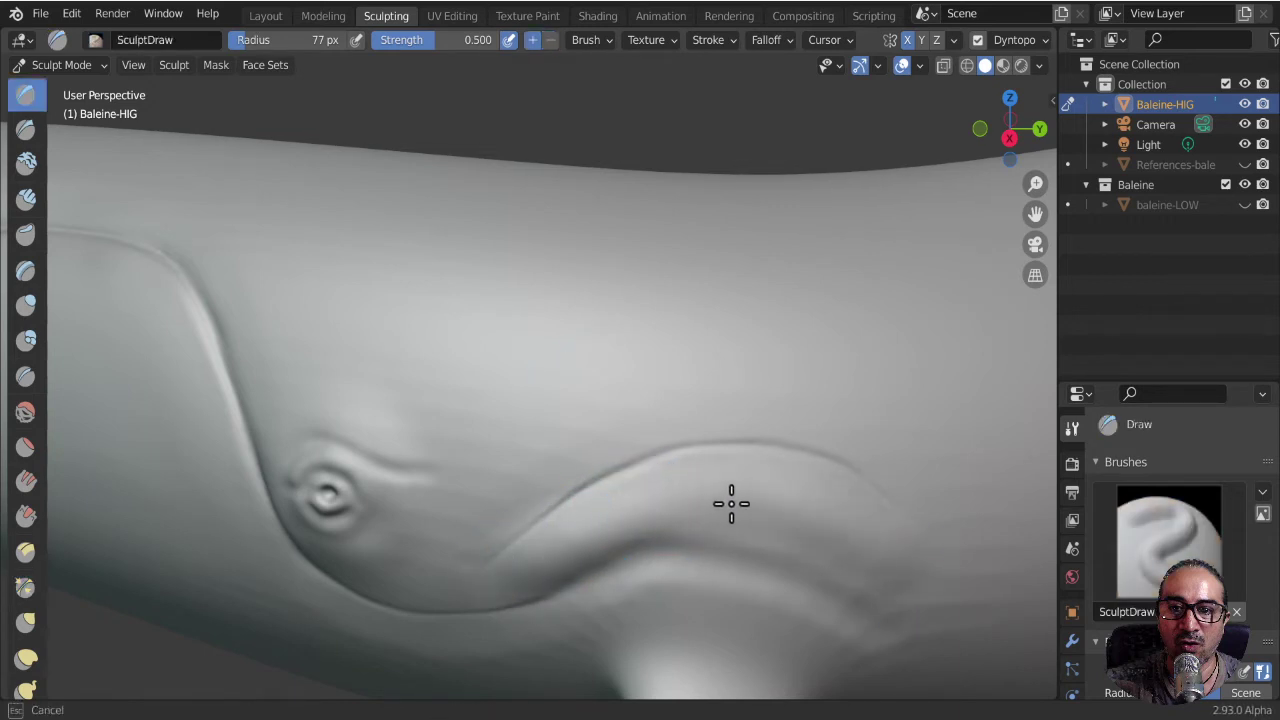
mouse_move(499, 583)
left_mouse_down()
mouse_move(503, 537)
mouse_move(483, 506)
mouse_move(520, 469)
mouse_move(616, 431)
mouse_move(764, 417)
left_mouse_up()
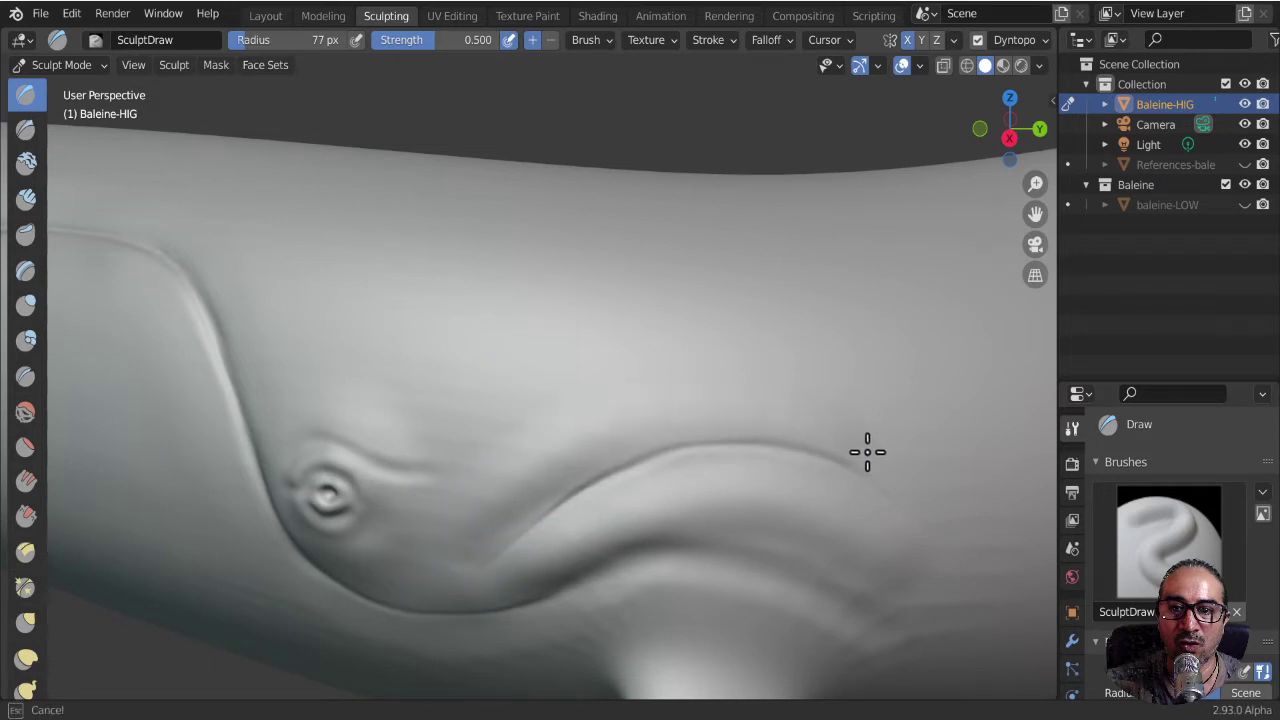
mouse_move(867, 452)
left_mouse_down()
mouse_move(957, 531)
mouse_move(851, 423)
mouse_move(551, 420)
mouse_move(653, 445)
left_mouse_up()
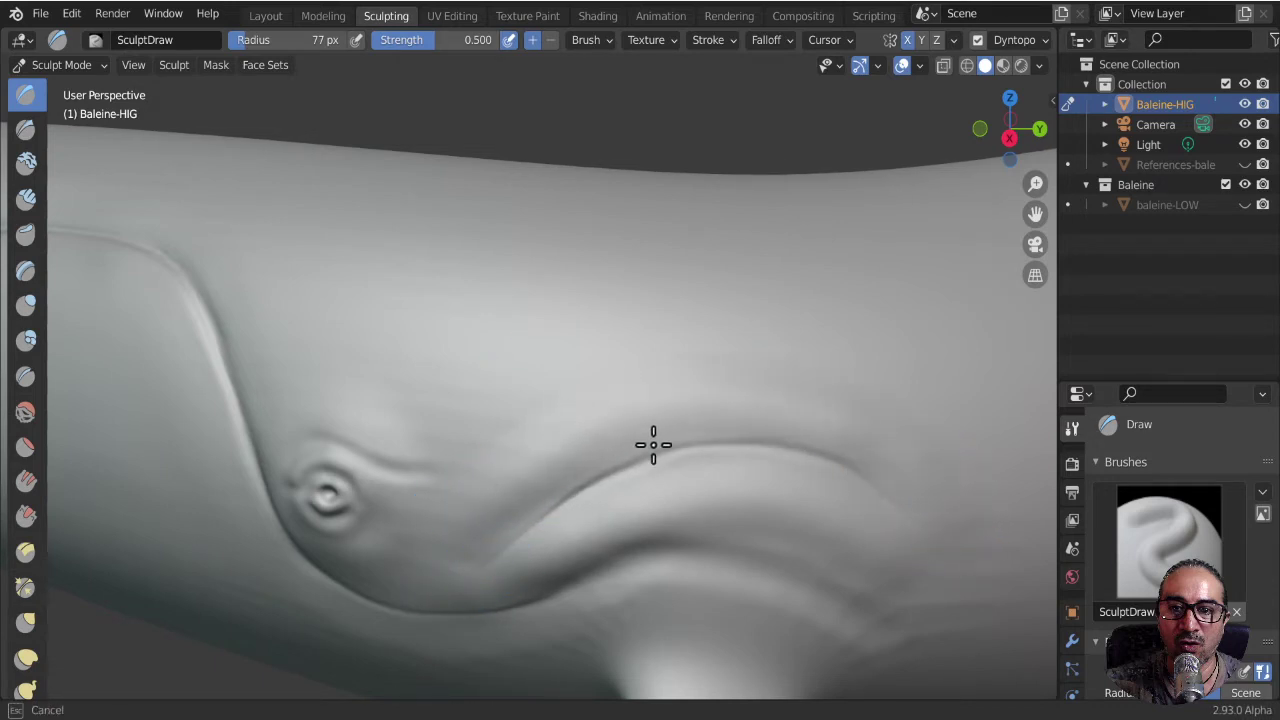
mouse_move(653, 445)
middle_mouse_down()
mouse_move(711, 368)
mouse_move(683, 420)
middle_mouse_up()
mouse_move(683, 420)
left_mouse_down()
mouse_move(654, 508)
mouse_move(745, 455)
mouse_move(617, 529)
mouse_move(631, 357)
mouse_move(571, 443)
left_mouse_up()
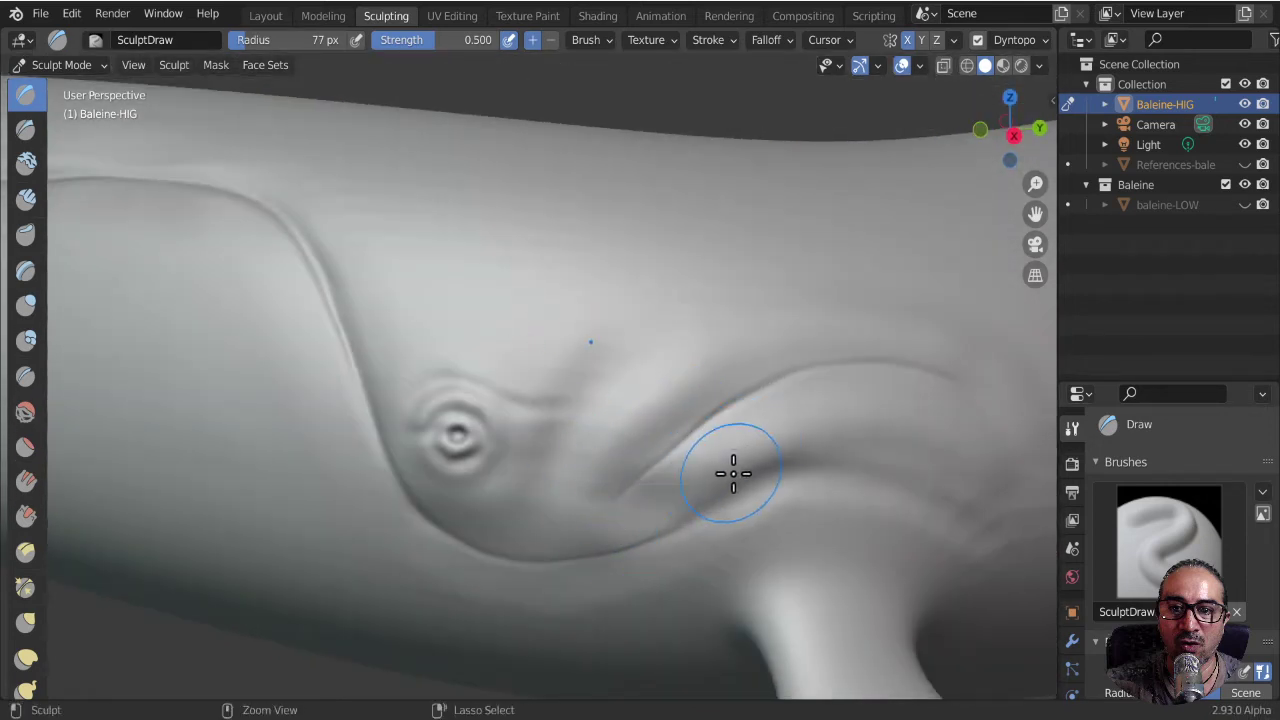
scroll(733, 473, "down", 3)
- Add a bulge above the eye and deepen the crease above the fin base
middle_click_drag(686, 549, 651, 480)
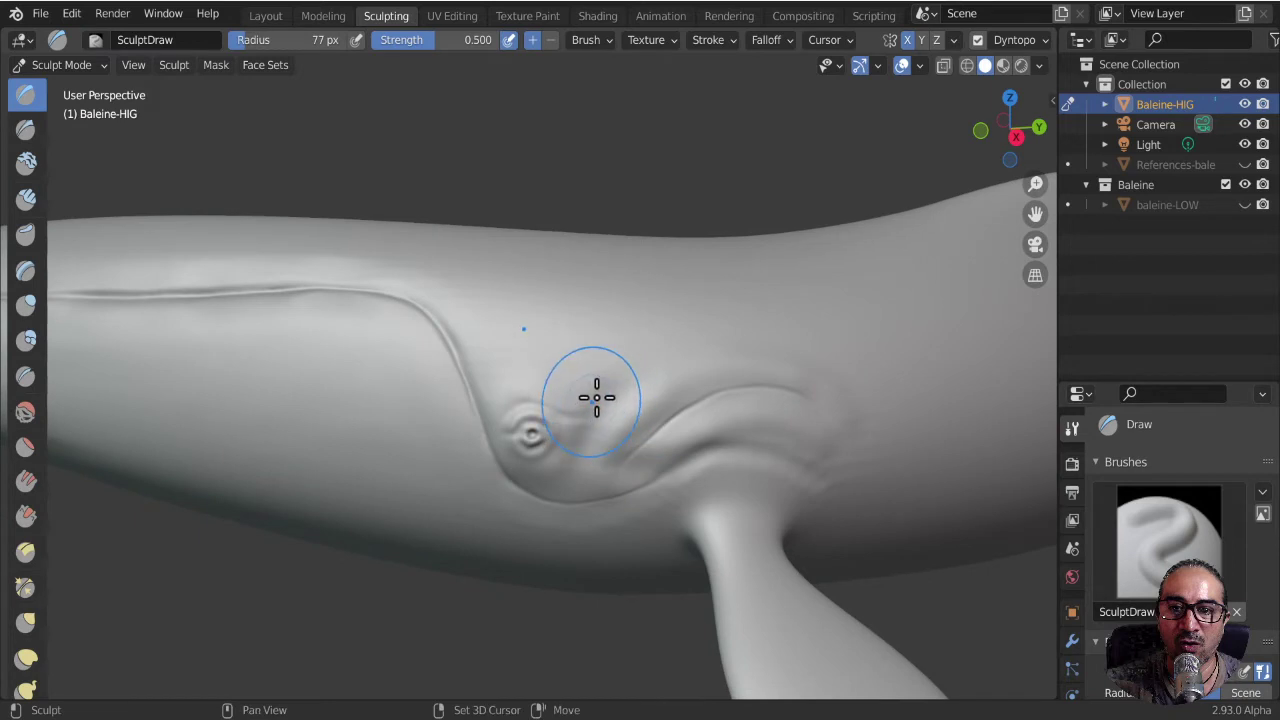
left_click_drag(594, 391, 592, 447)
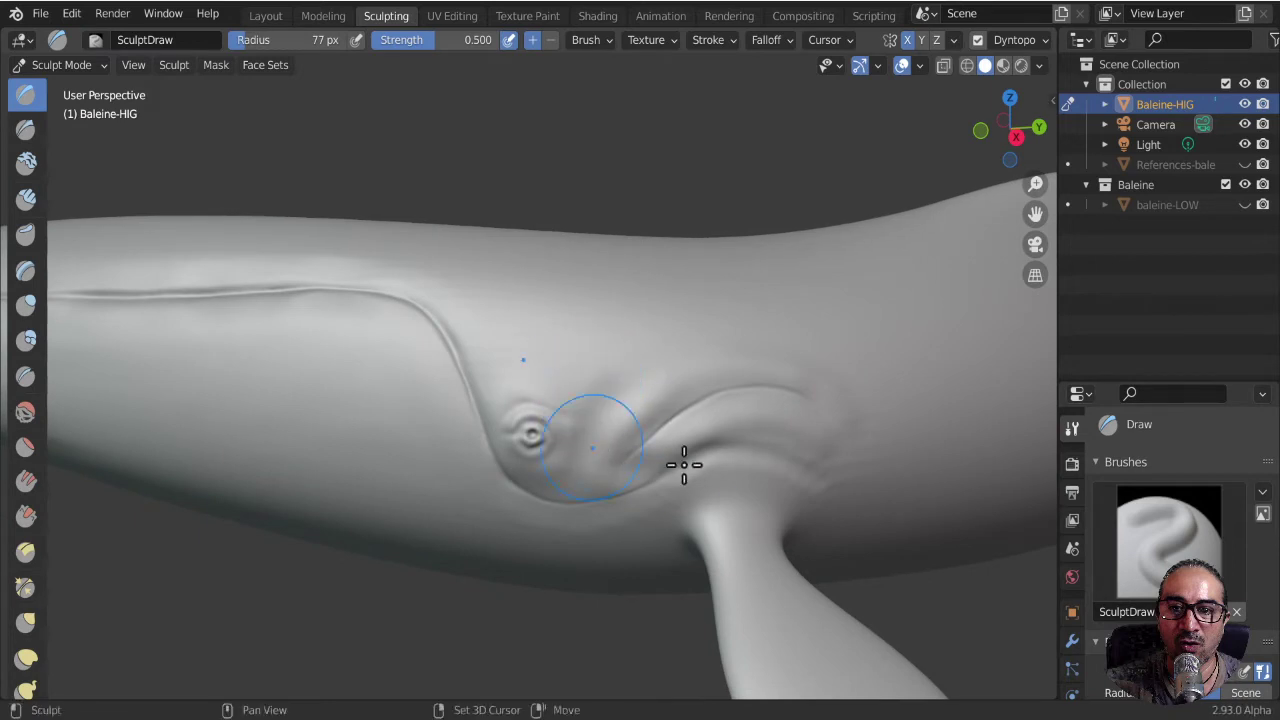
mouse_move(684, 464)
left_mouse_down()
mouse_move(654, 471)
mouse_move(657, 457)
mouse_move(668, 478)
left_mouse_up()
mouse_move(668, 478)
middle_mouse_down()
mouse_move(611, 452)
mouse_move(662, 394)
middle_mouse_up()
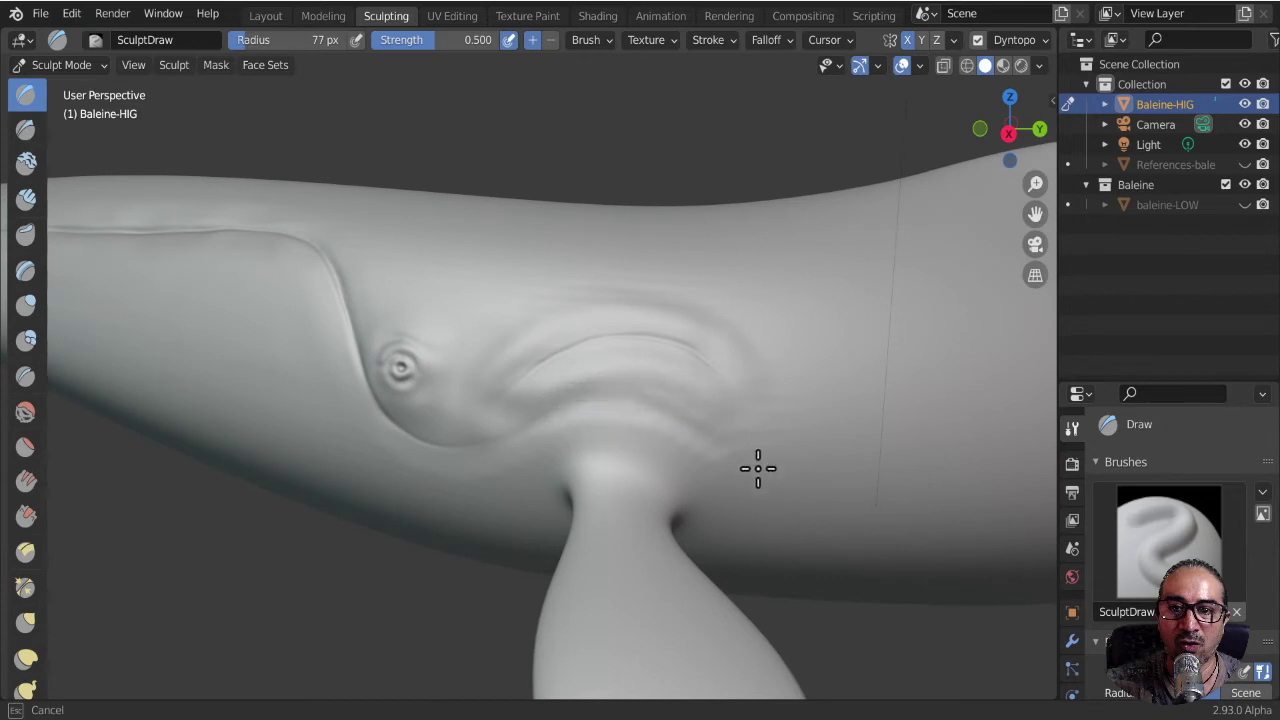
mouse_move(758, 468)
middle_mouse_down()
mouse_move(706, 457)
mouse_move(657, 494)
mouse_move(686, 449)
middle_mouse_up()
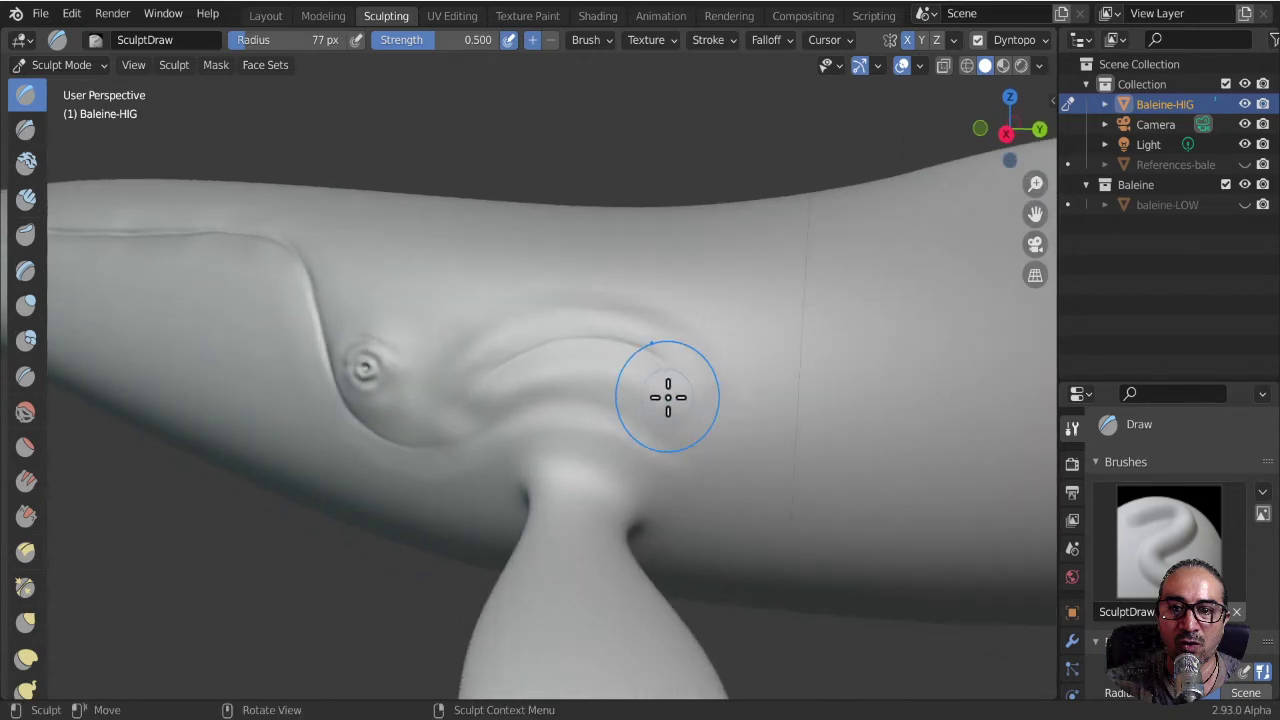
left_click_drag(668, 397, 695, 551)
- Build up the fin crease and blend the pectoral fin base into the body
middle_click_drag(726, 480, 666, 480)
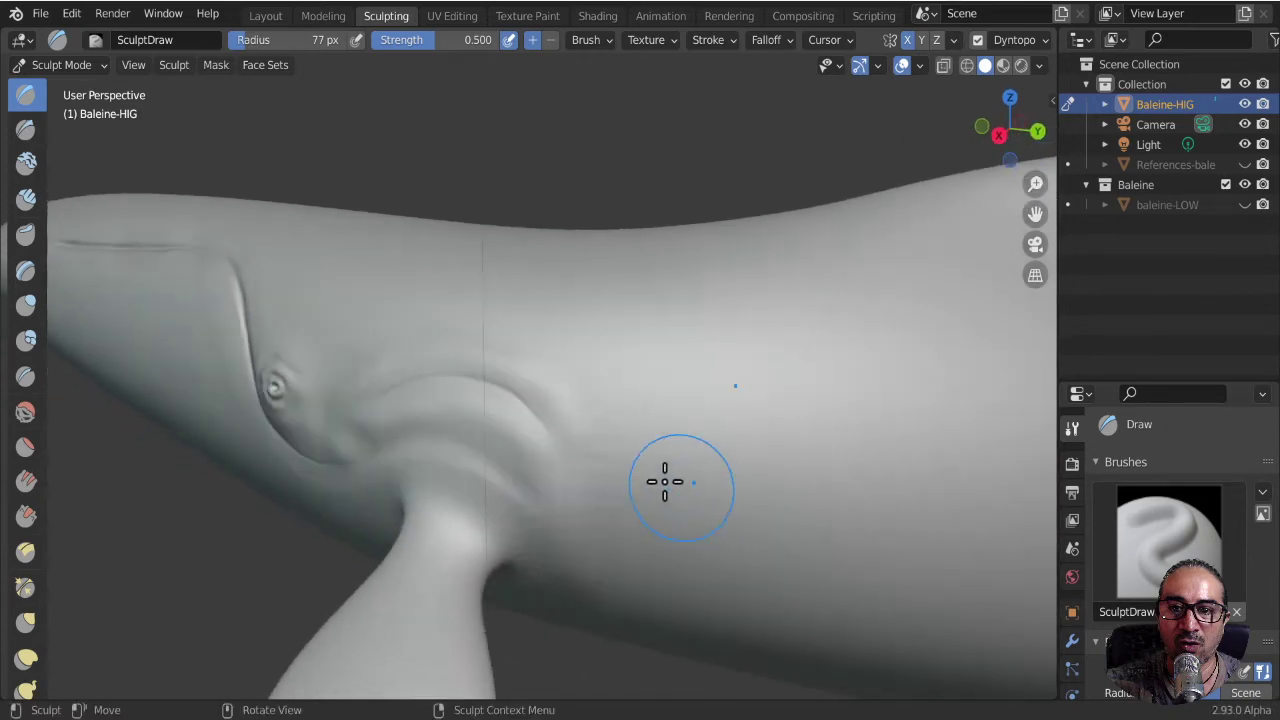
left_click_drag(585, 449, 580, 606)
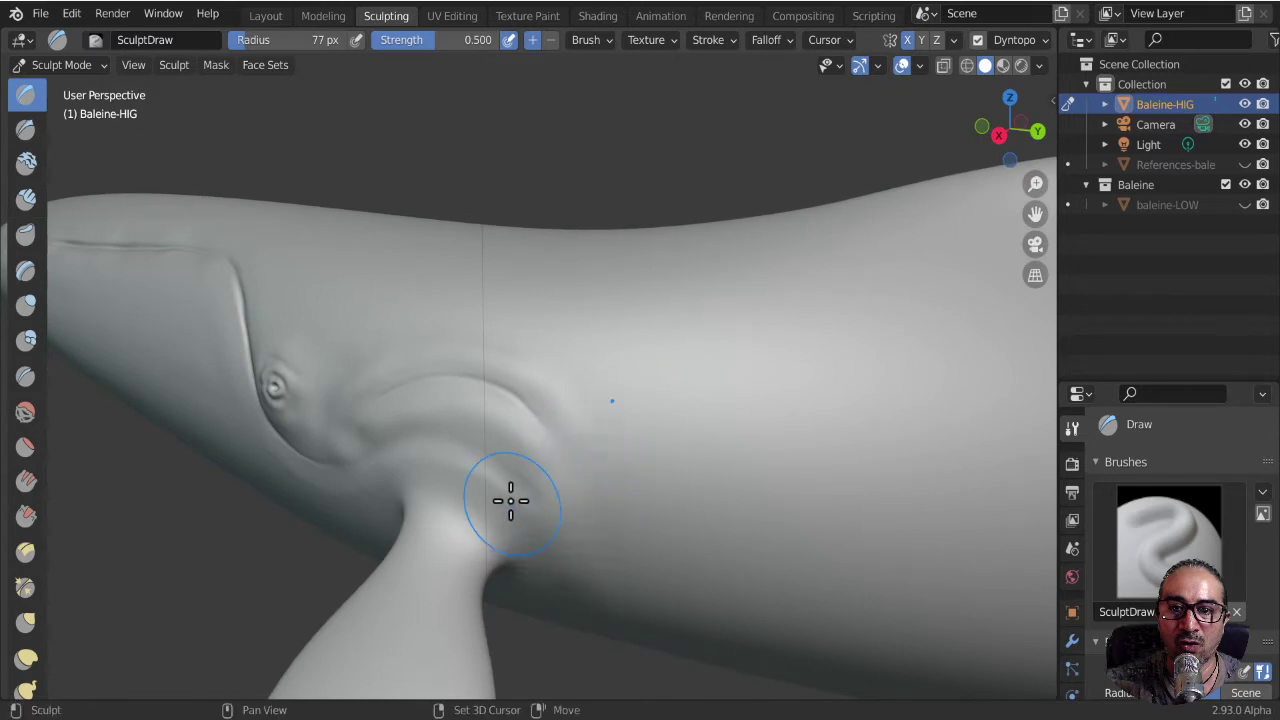
left_click_drag(509, 500, 602, 446)
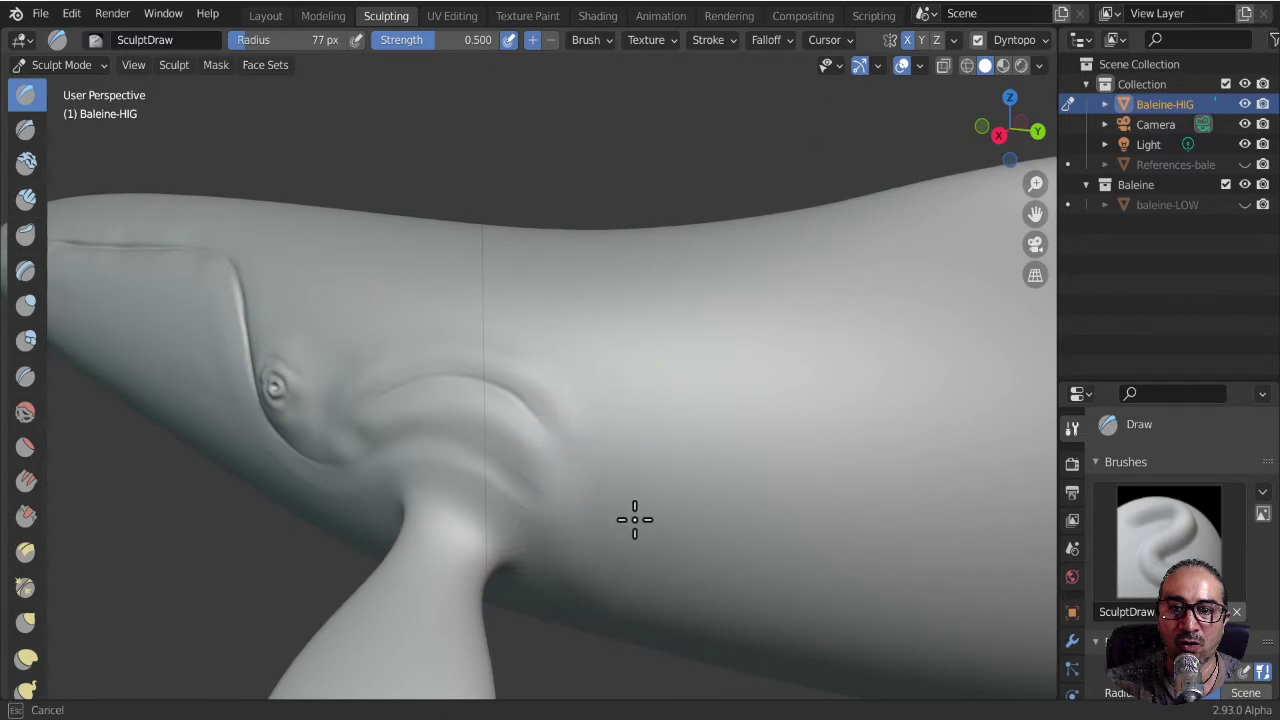
mouse_move(634, 519)
middle_mouse_down()
mouse_move(674, 503)
mouse_move(640, 471)
mouse_move(691, 434)
mouse_move(730, 503)
mouse_move(620, 346)
middle_mouse_up()
middle_click_drag(563, 277, 634, 400)
scroll(660, 446, "up", 2)
mouse_move(669, 443)
middle_mouse_down()
mouse_move(711, 423)
mouse_move(329, 371)
middle_mouse_up()
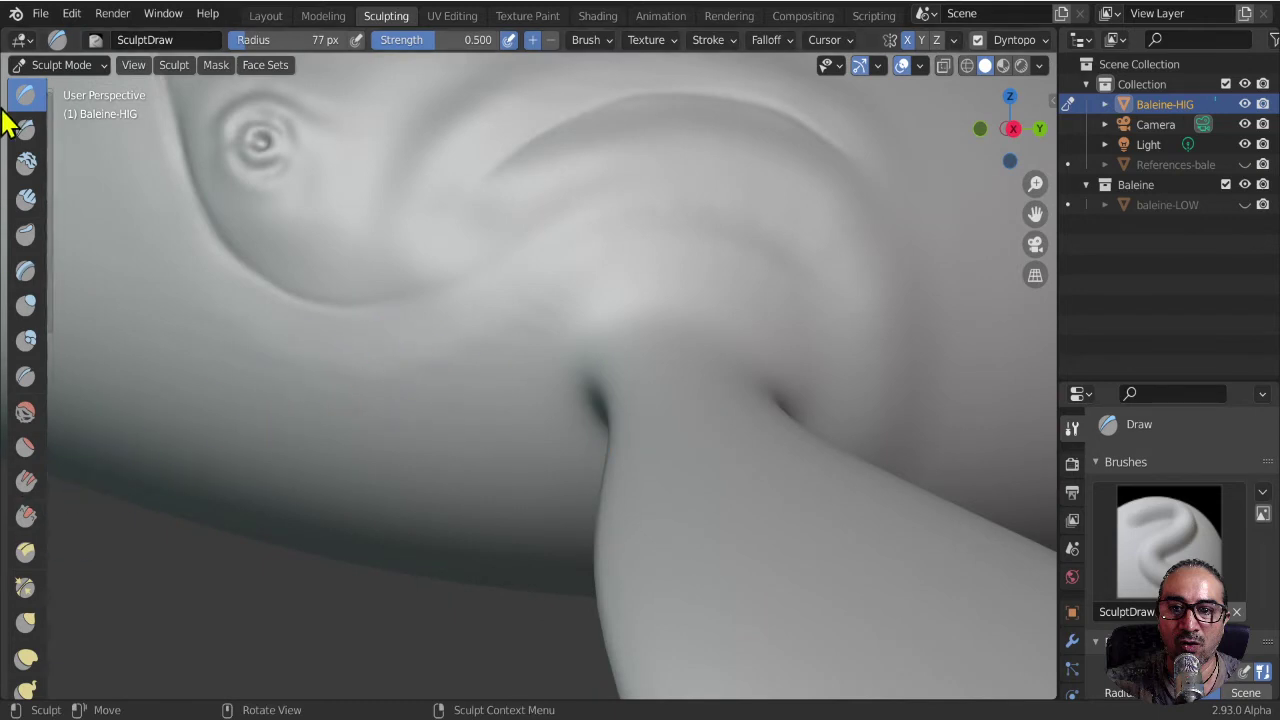
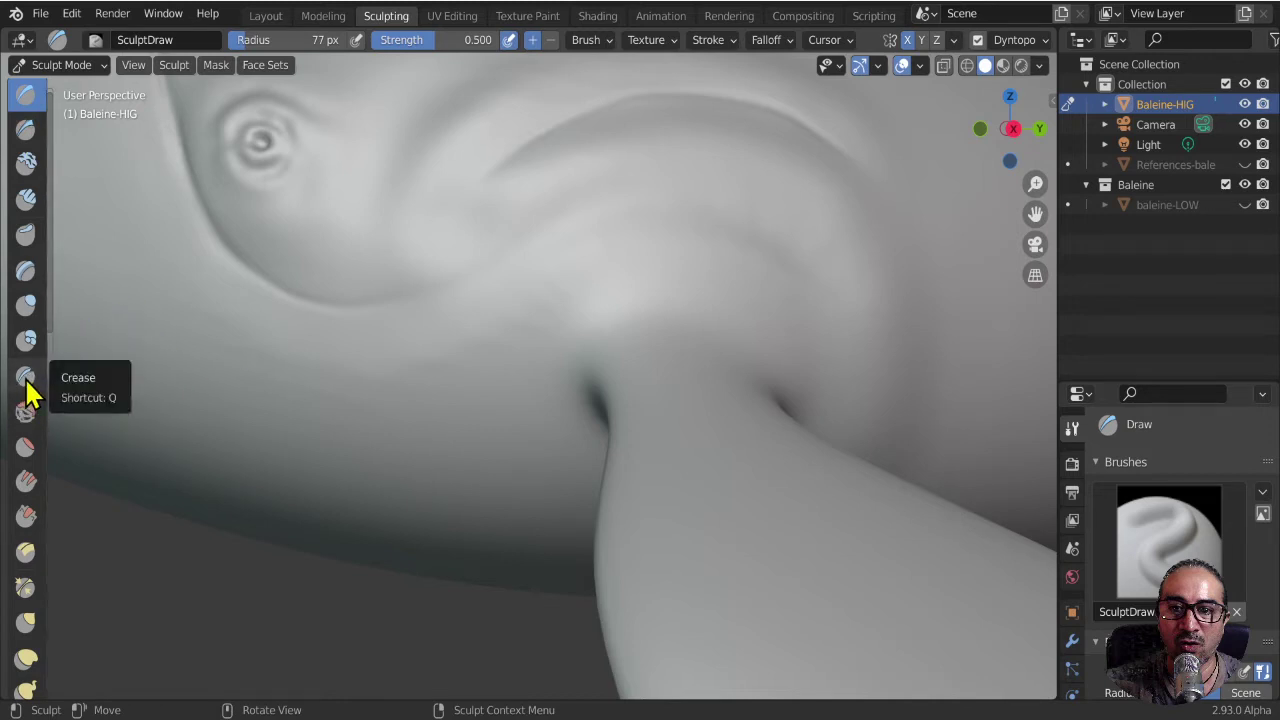
- Switch to the Crease brush, remove its existing shortcut and begin assigning a new one
key("q")
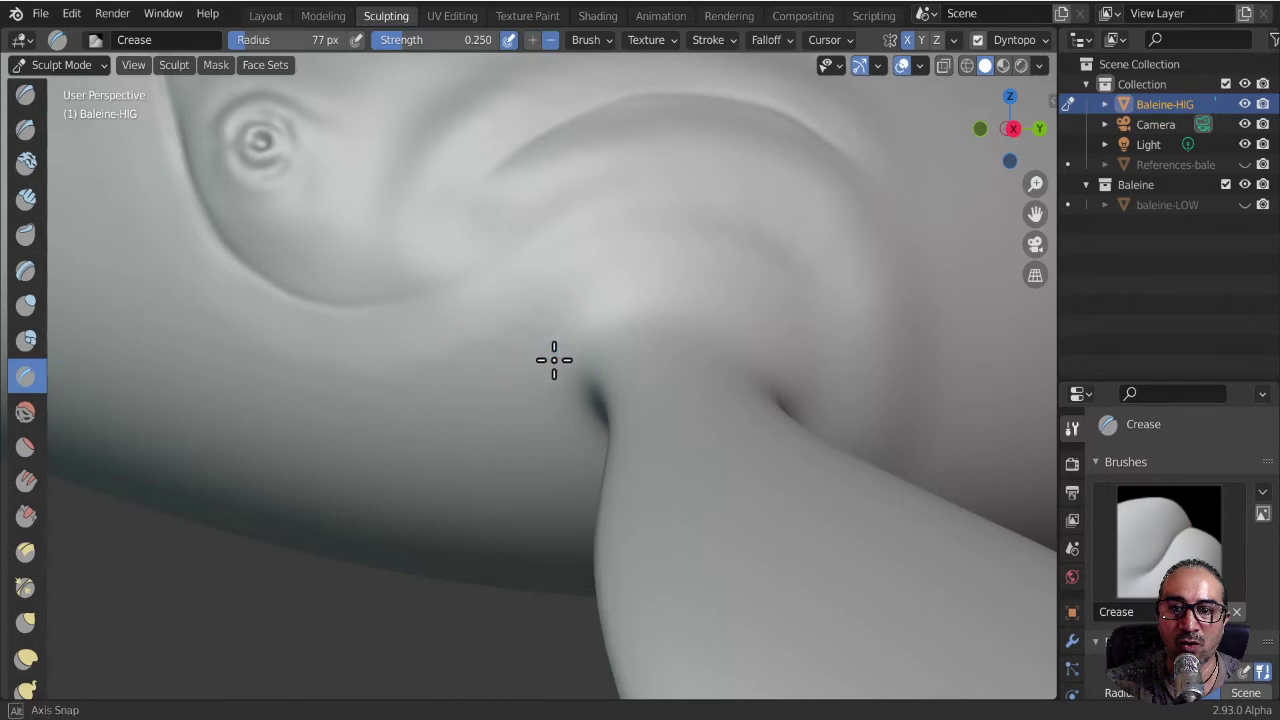
mouse_move(551, 357)
middle_mouse_down()
mouse_move(550, 370)
mouse_move(589, 351)
middle_mouse_up()
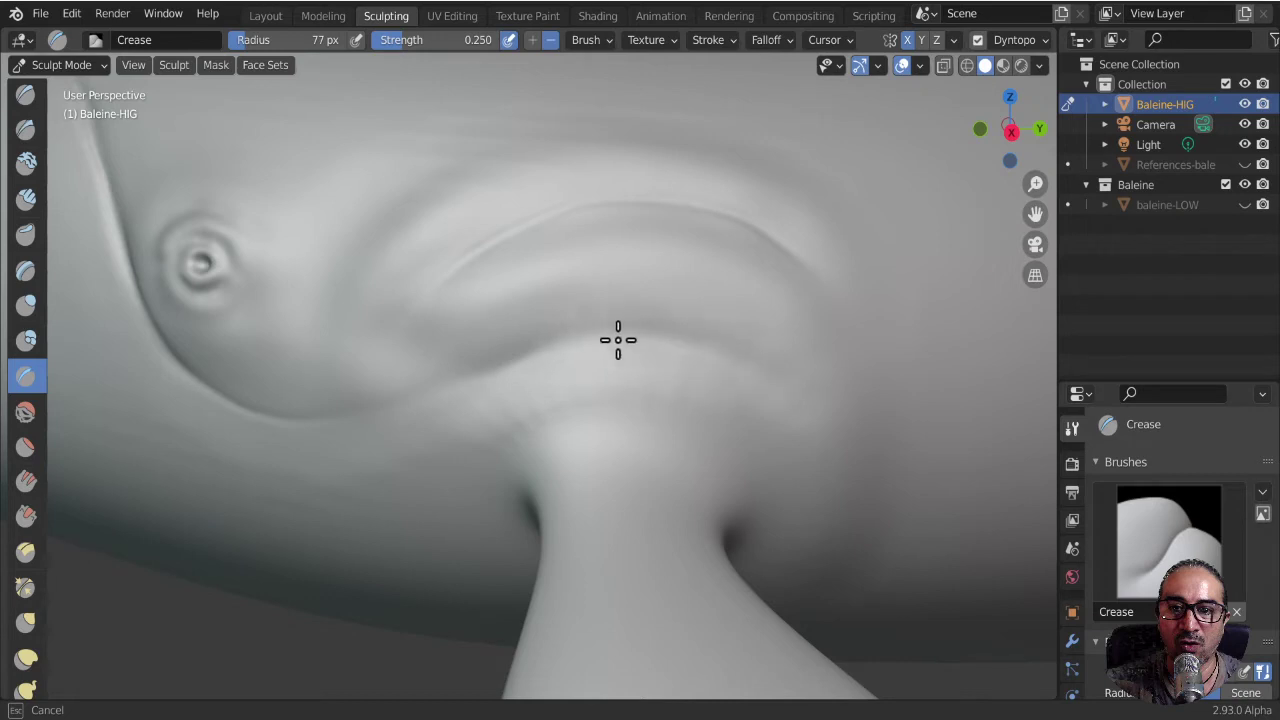
right_click(26, 393)
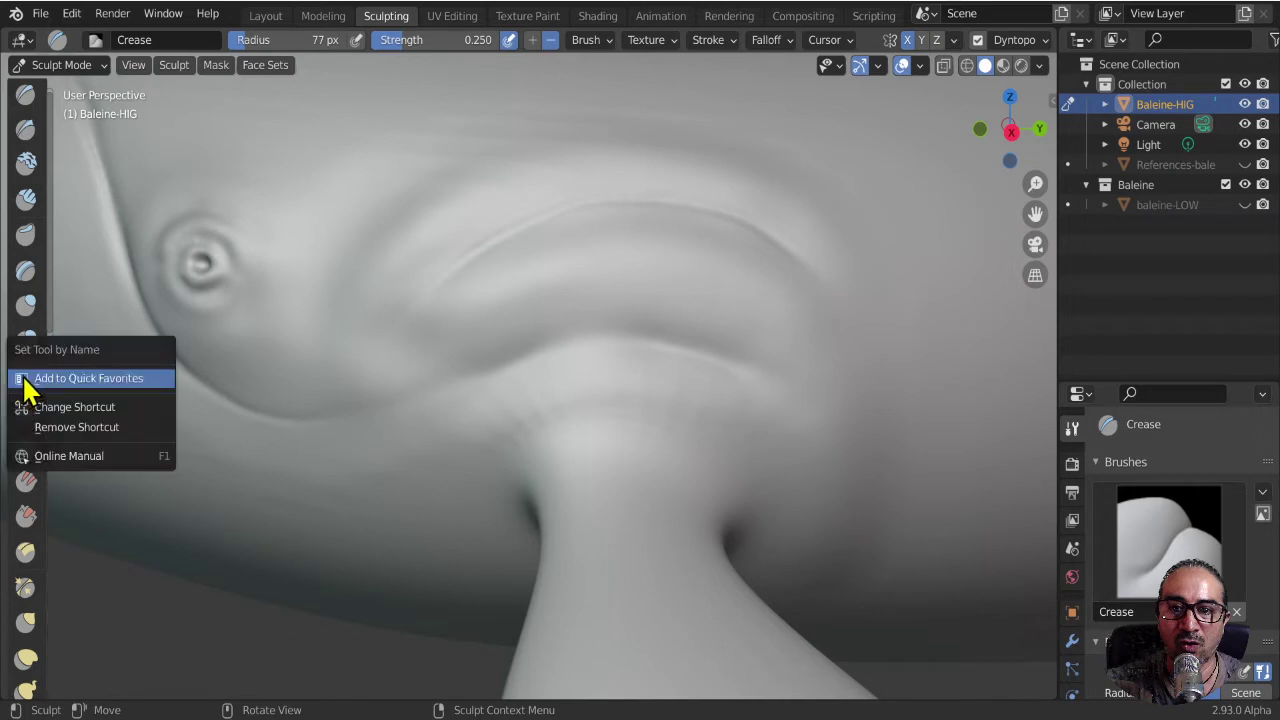
left_click(97, 437)
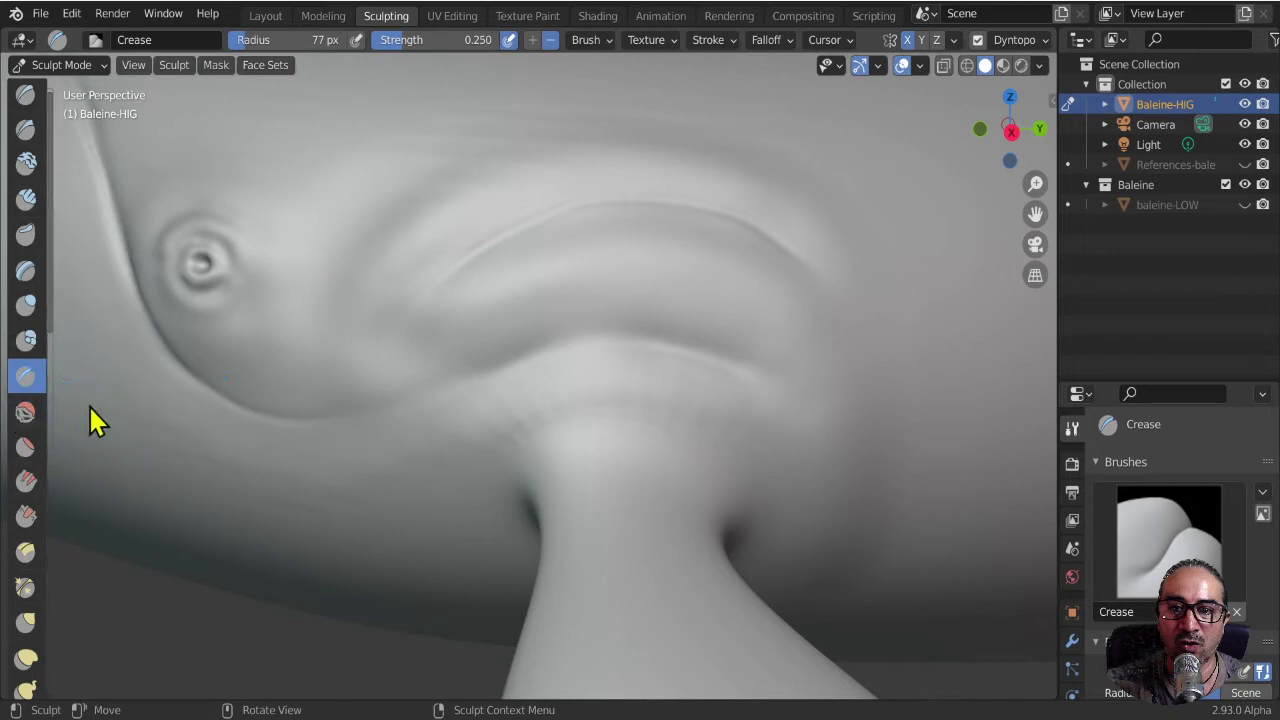
right_click(27, 391)
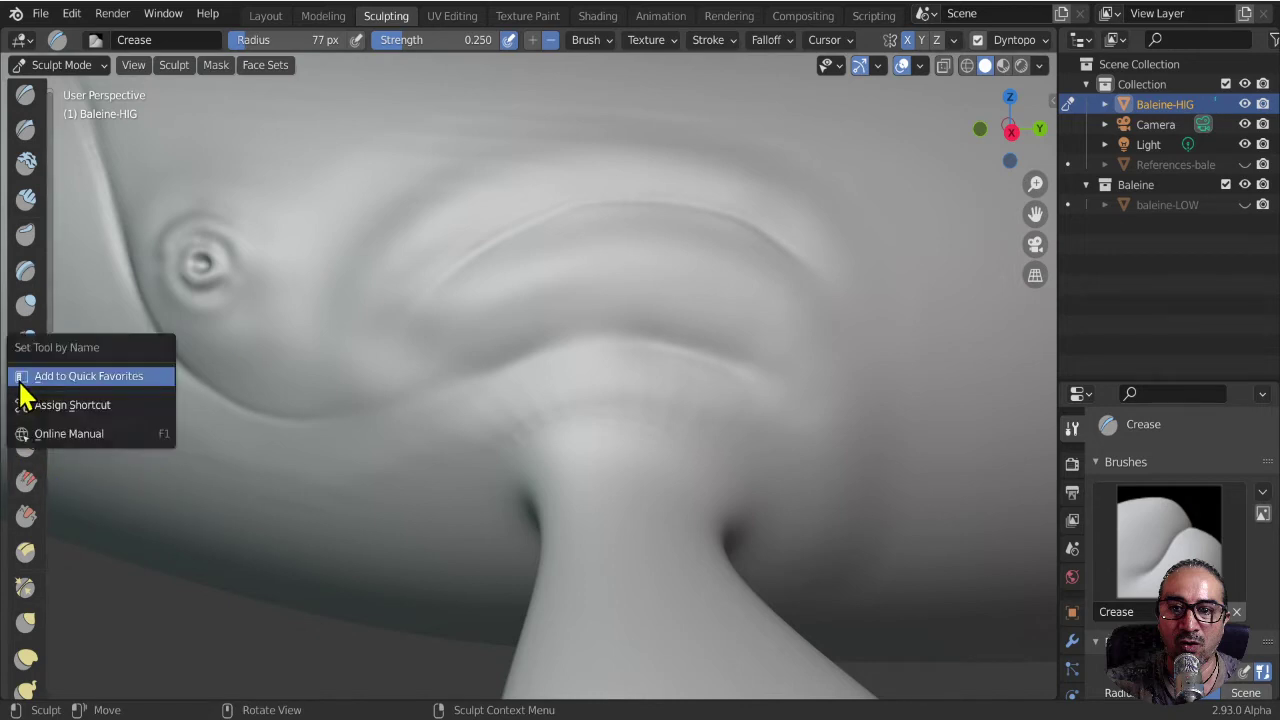
left_click(79, 404)
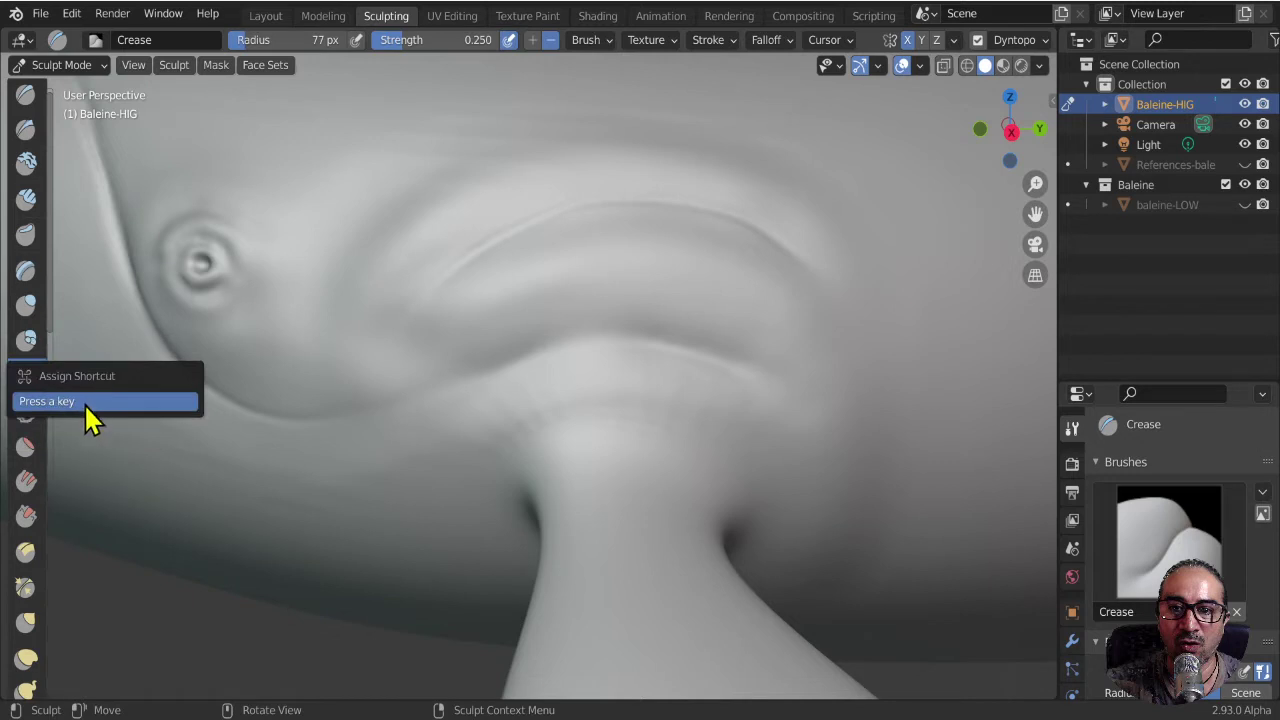
- Assign C as the Crease shortcut and crease along the fold above the fin base
key("c")
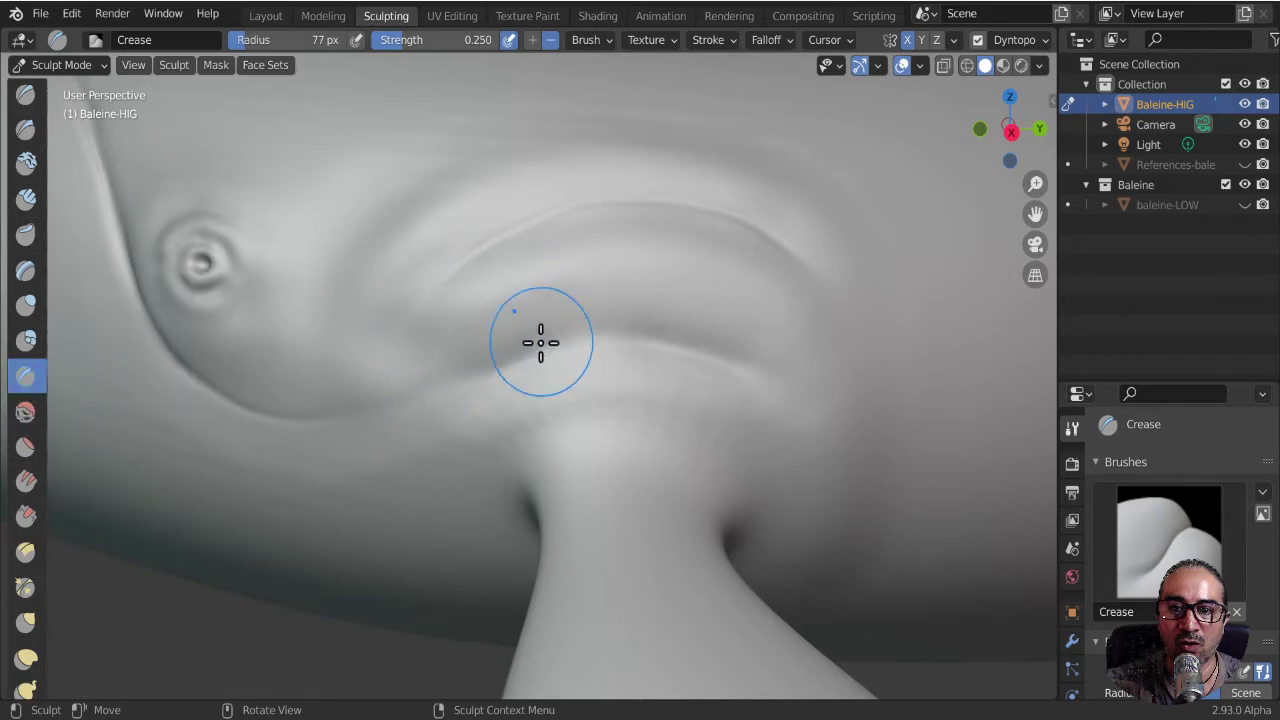
left_click_drag(543, 340, 462, 393)
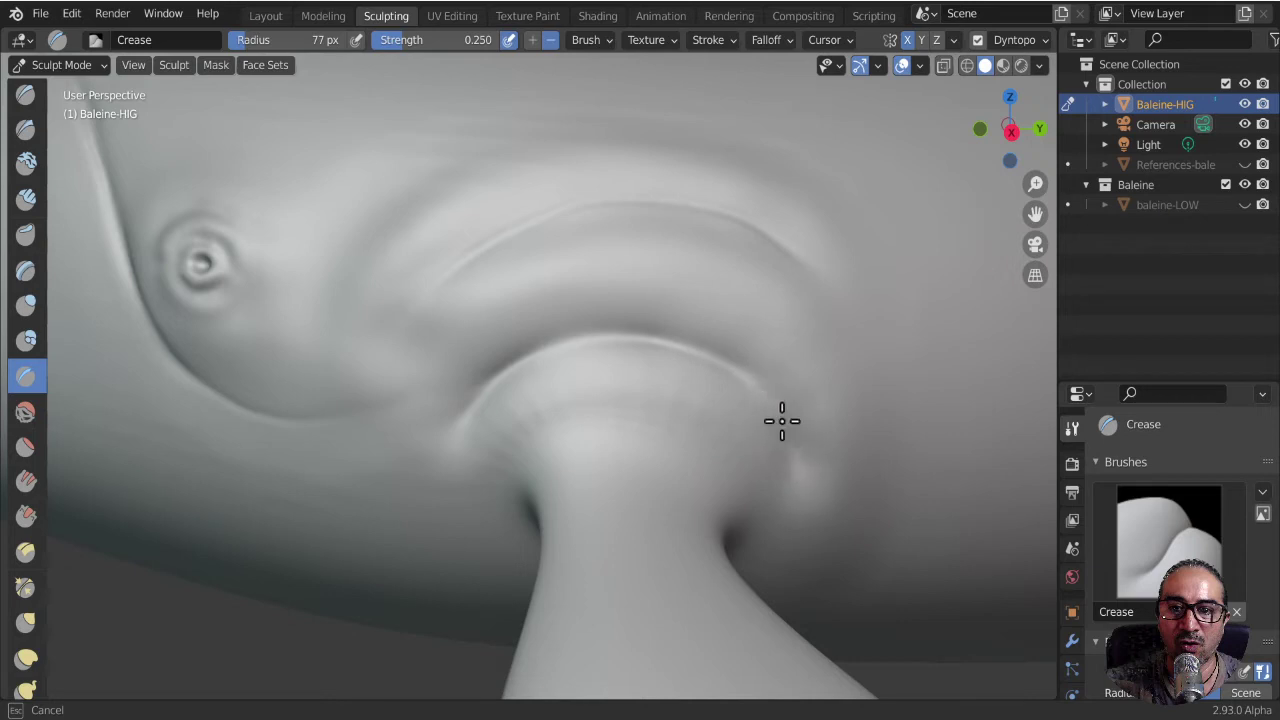
left_click_drag(732, 349, 587, 329)
left_click_drag(503, 389, 400, 374)
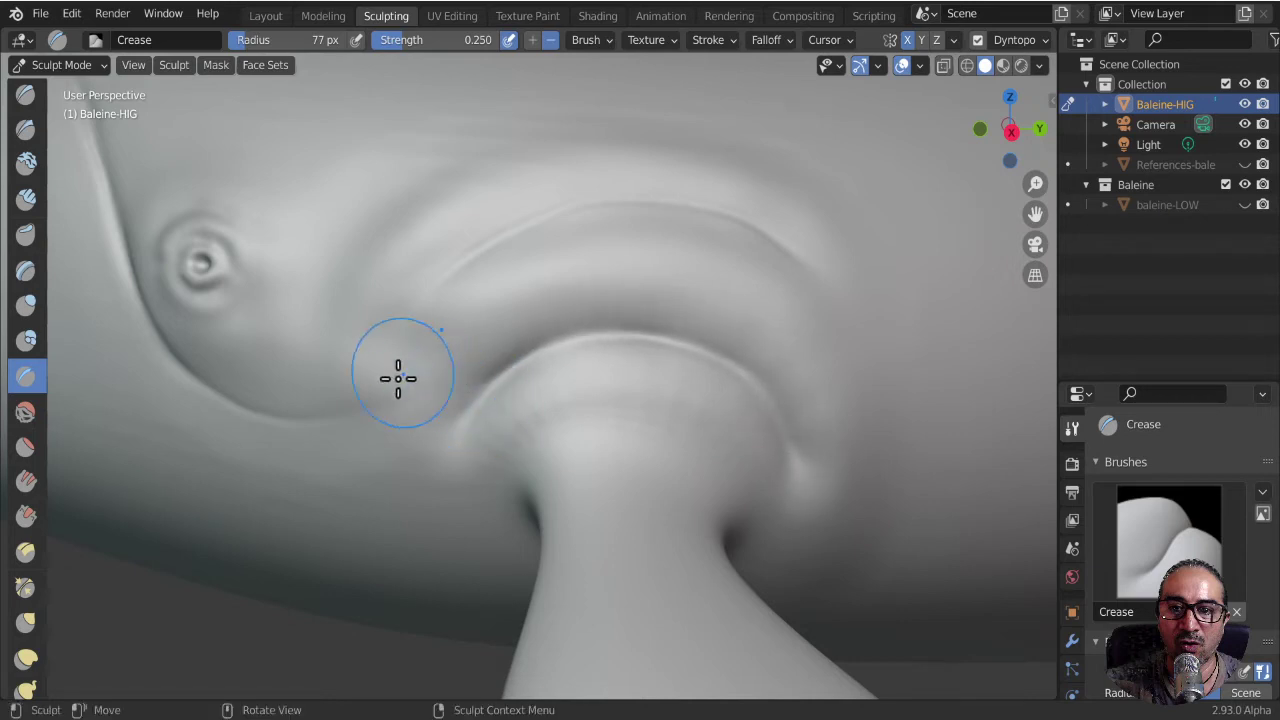
left_click_drag(320, 417, 365, 409)
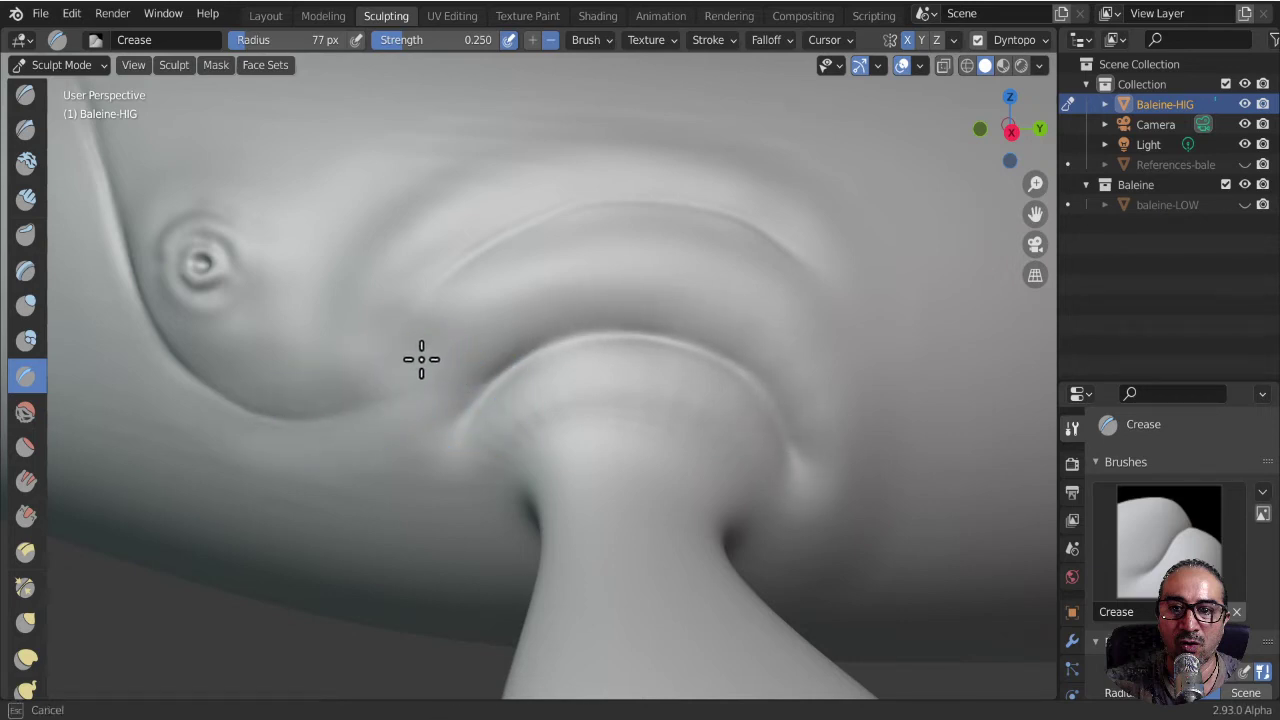
mouse_move(421, 359)
left_mouse_down()
mouse_move(375, 398)
mouse_move(448, 286)
mouse_move(477, 286)
mouse_move(539, 218)
left_mouse_up()
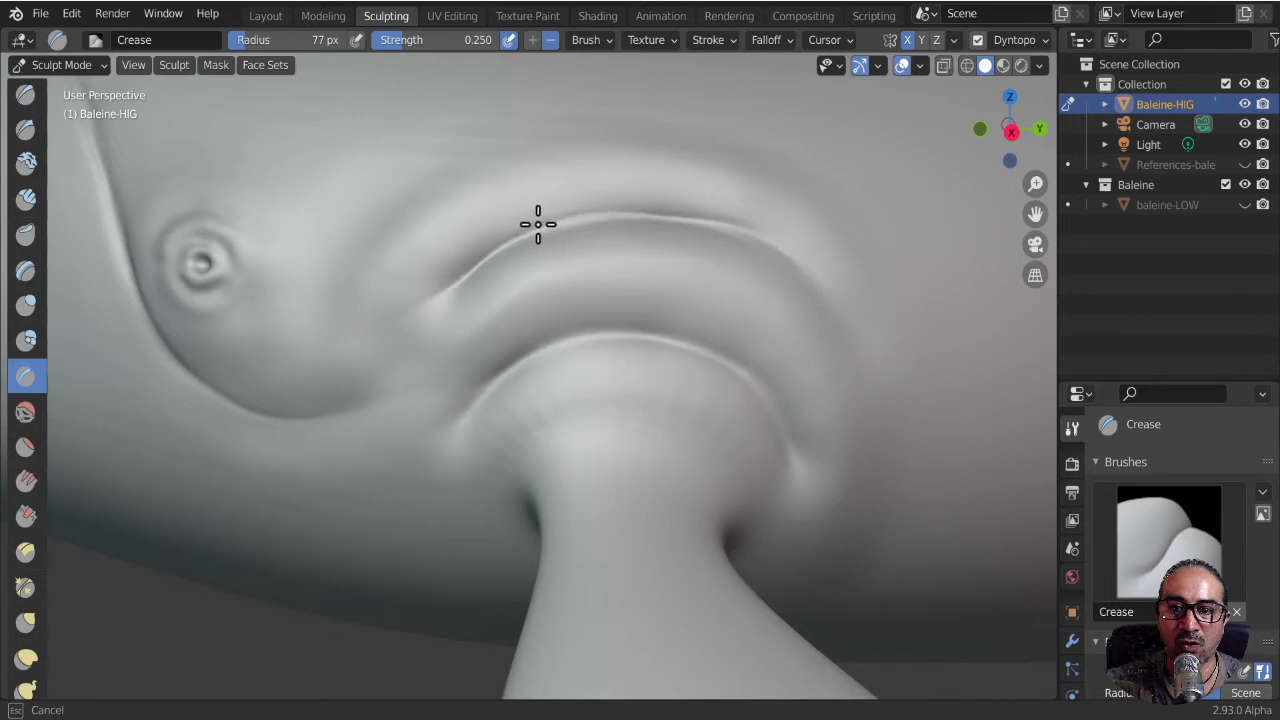
- Reframe close on the fin root and sharpen its groove with the Pinch/Magnify brush
scroll(520, 400, "down", 6)
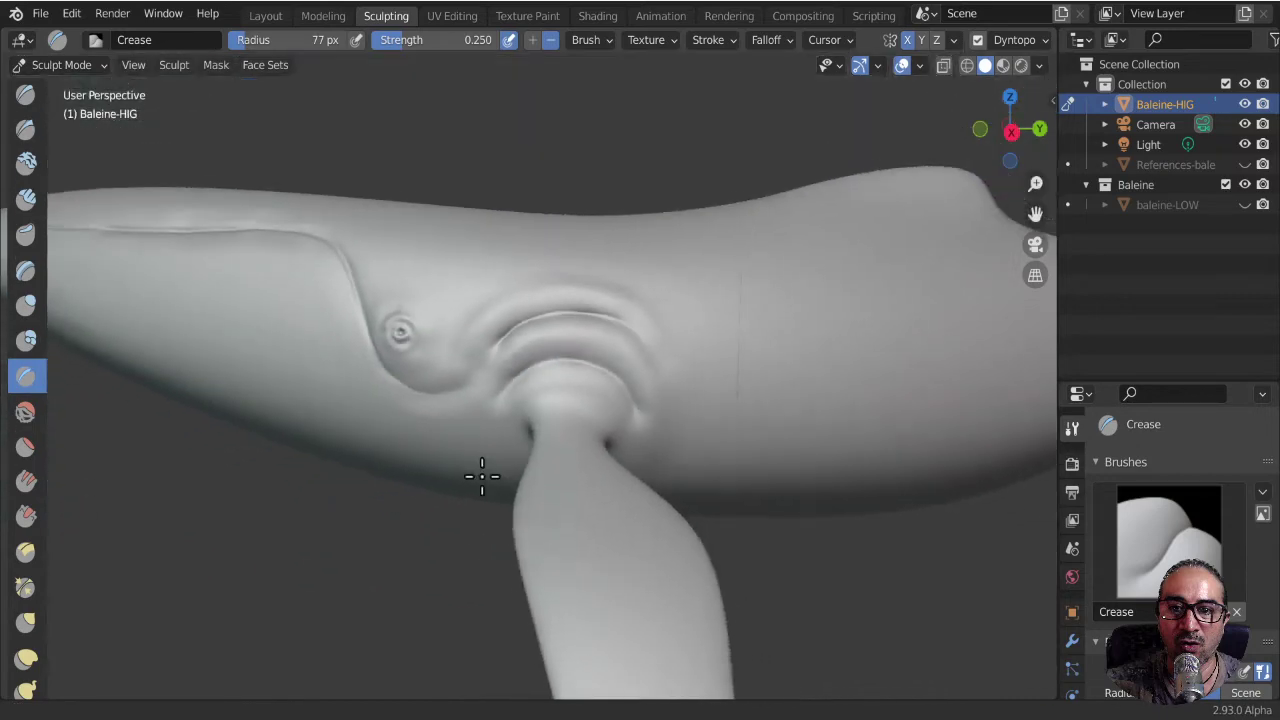
mouse_move(480, 471)
middle_mouse_down()
mouse_move(563, 477)
mouse_move(566, 492)
middle_mouse_up()
scroll(520, 496, "up", 3)
scroll(651, 371, "up", 2)
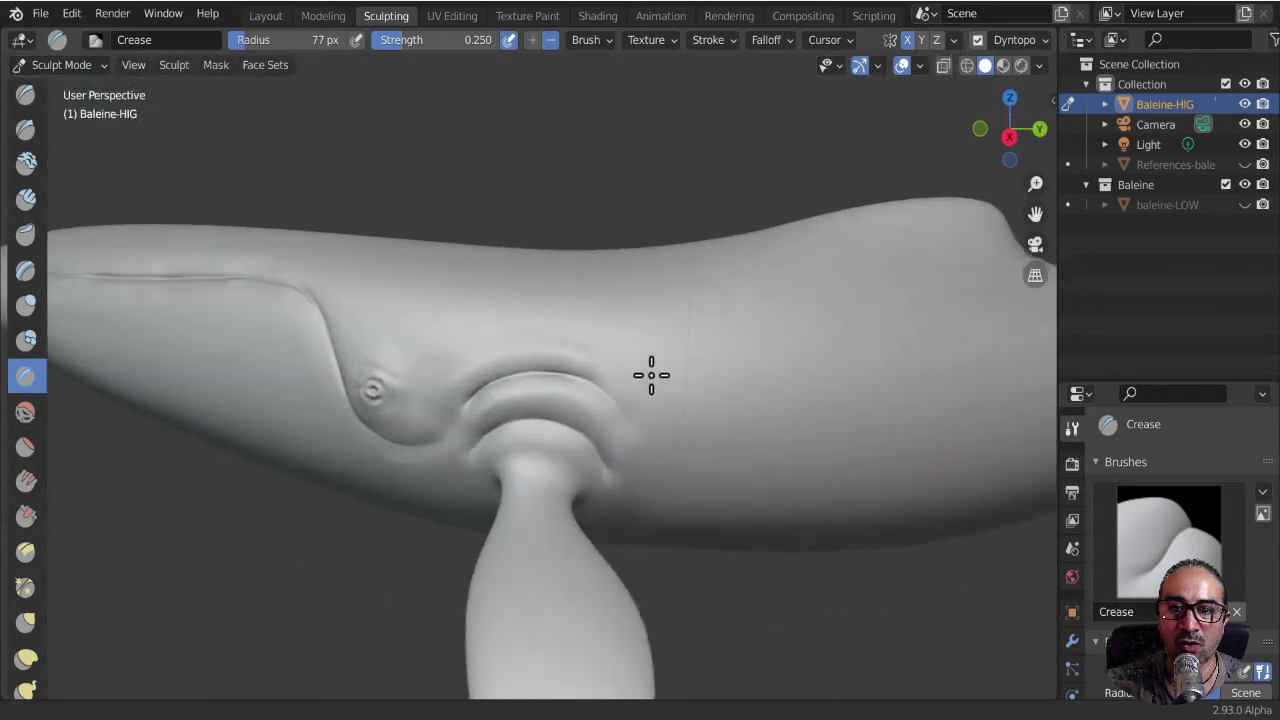
scroll(654, 386, "up", 1)
scroll(535, 363, "up", 3)
mouse_move(654, 386)
middle_mouse_down()
mouse_move(535, 363)
mouse_move(609, 374)
mouse_move(791, 337)
mouse_move(609, 300)
mouse_move(617, 406)
mouse_move(571, 420)
mouse_move(551, 329)
mouse_move(576, 341)
mouse_move(540, 374)
middle_mouse_up()
scroll(540, 374, "up", 2)
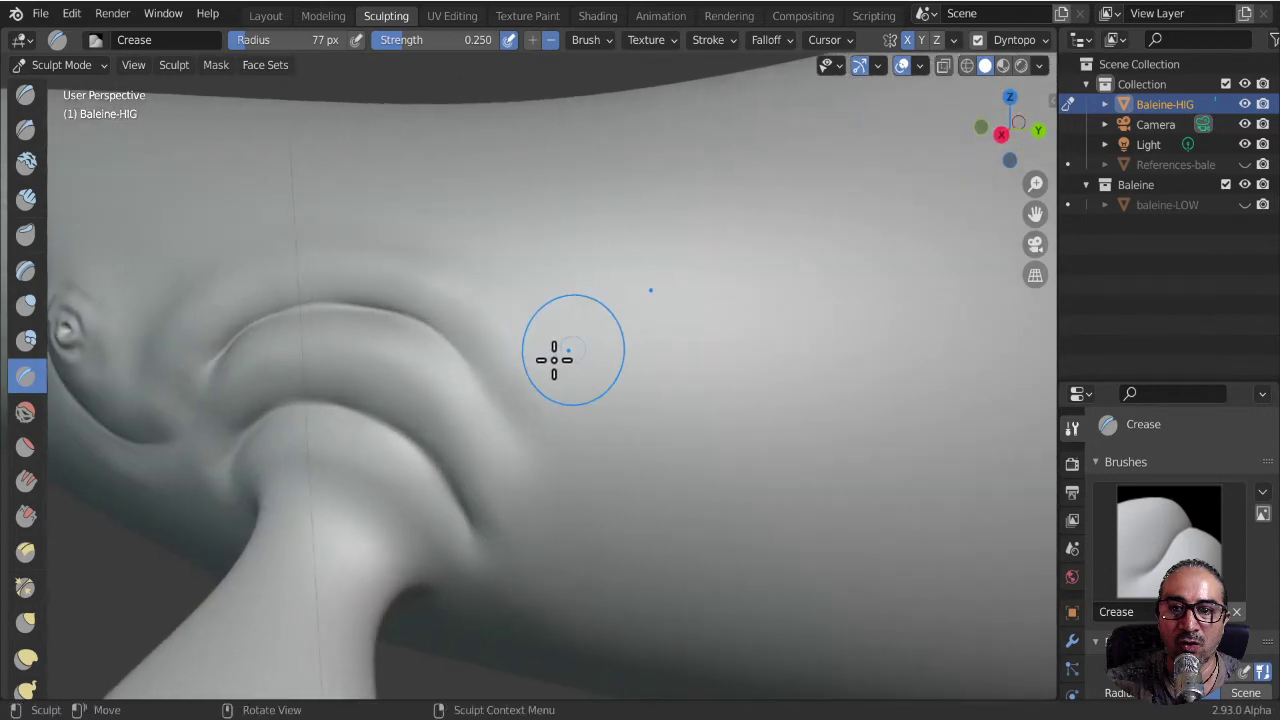
middle_click_drag(443, 349, 544, 501, "ctrl")
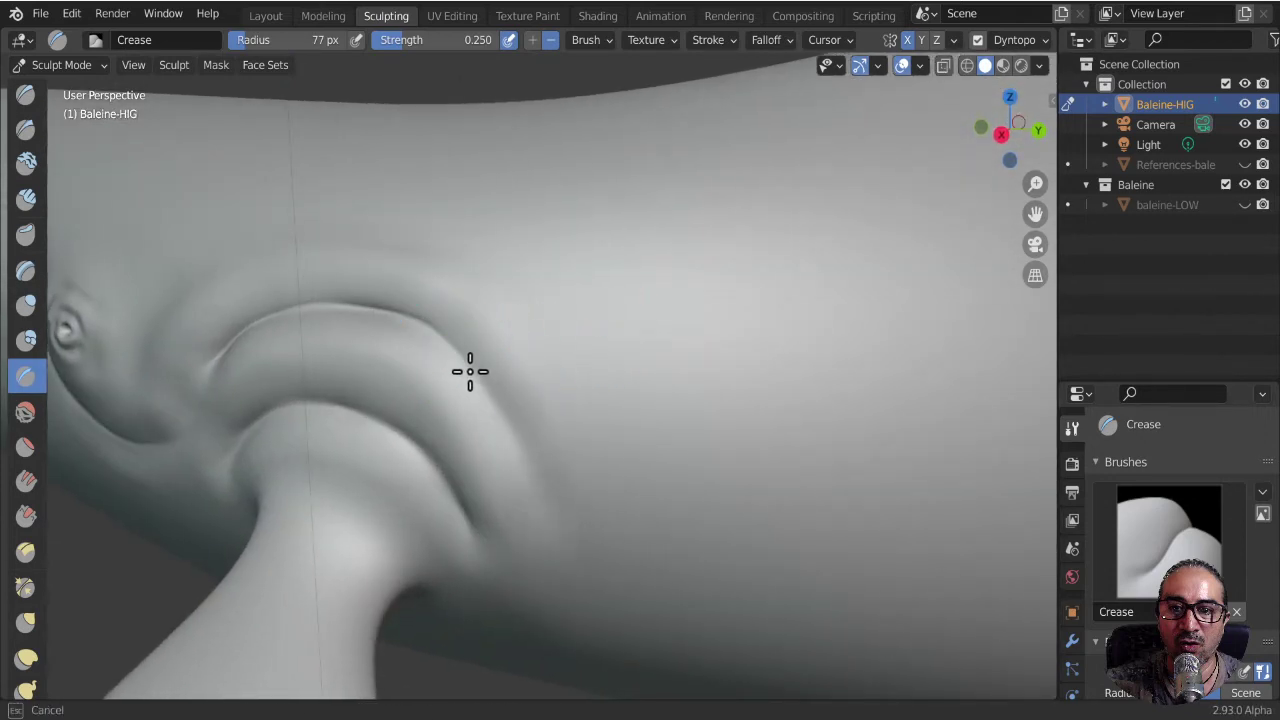
mouse_move(470, 371)
middle_mouse_down()
mouse_move(391, 411)
mouse_move(484, 374)
mouse_move(483, 357)
middle_mouse_up()
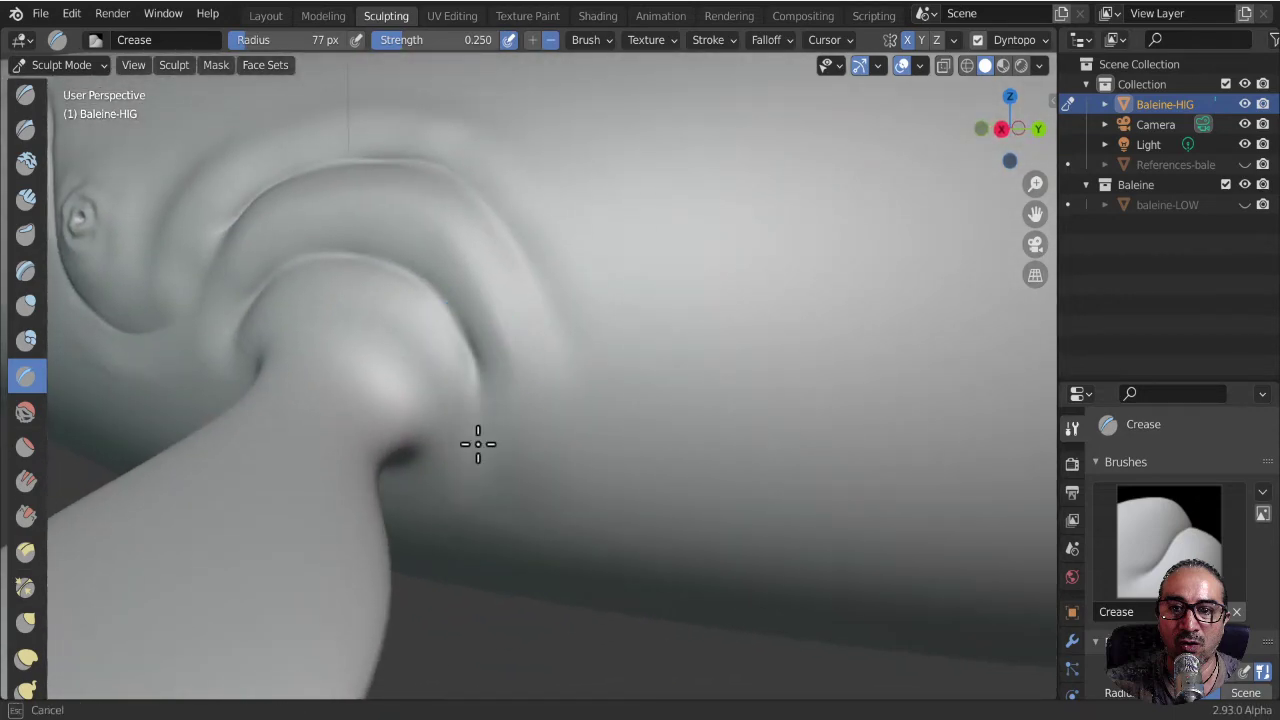
mouse_move(506, 414)
middle_mouse_down()
mouse_move(520, 443)
mouse_move(229, 537)
middle_mouse_up()
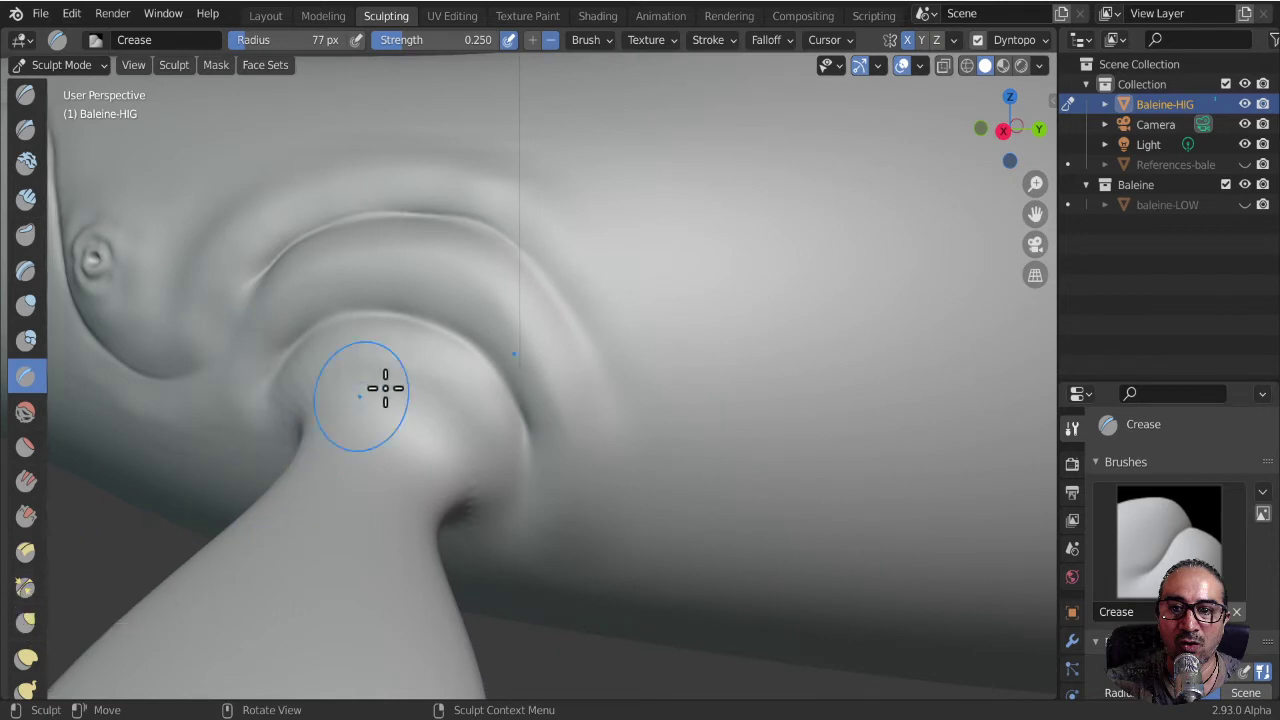
key("p")
left_click_drag(534, 441, 510, 395)
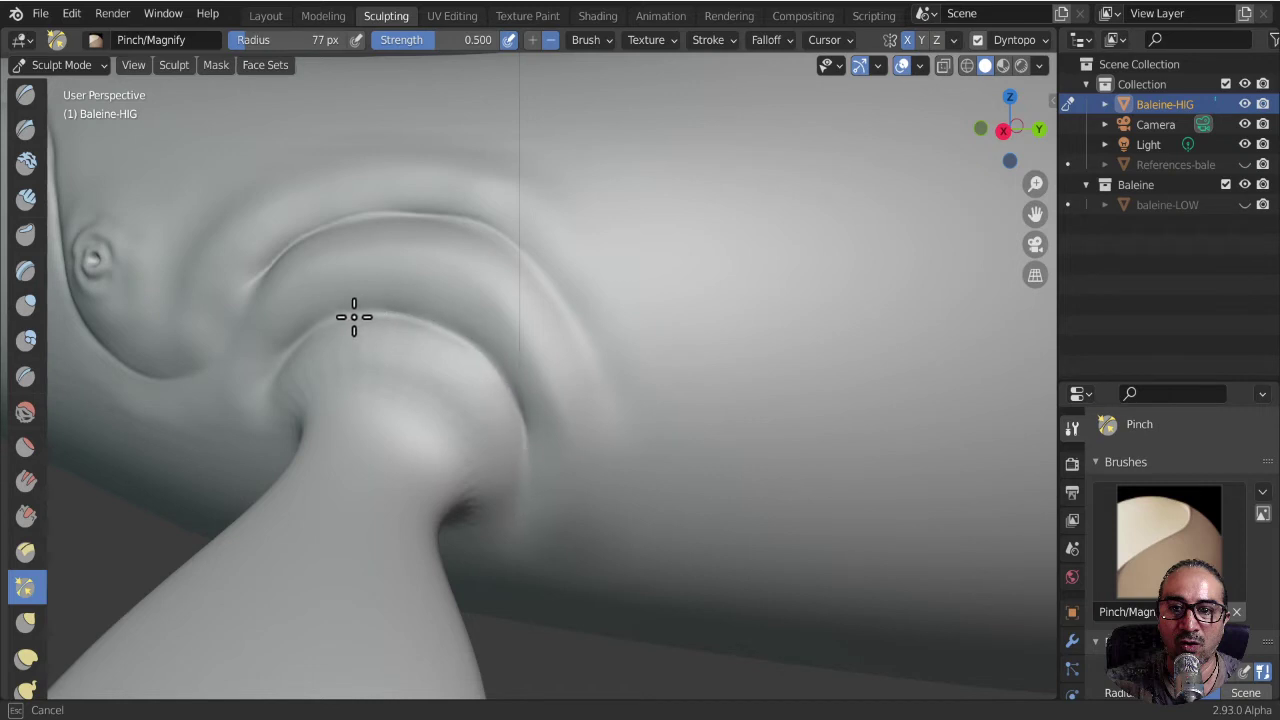
- Pinch the upper crease above the fin tighter, then zoom out to the whole whale
left_click_drag(271, 371, 263, 283)
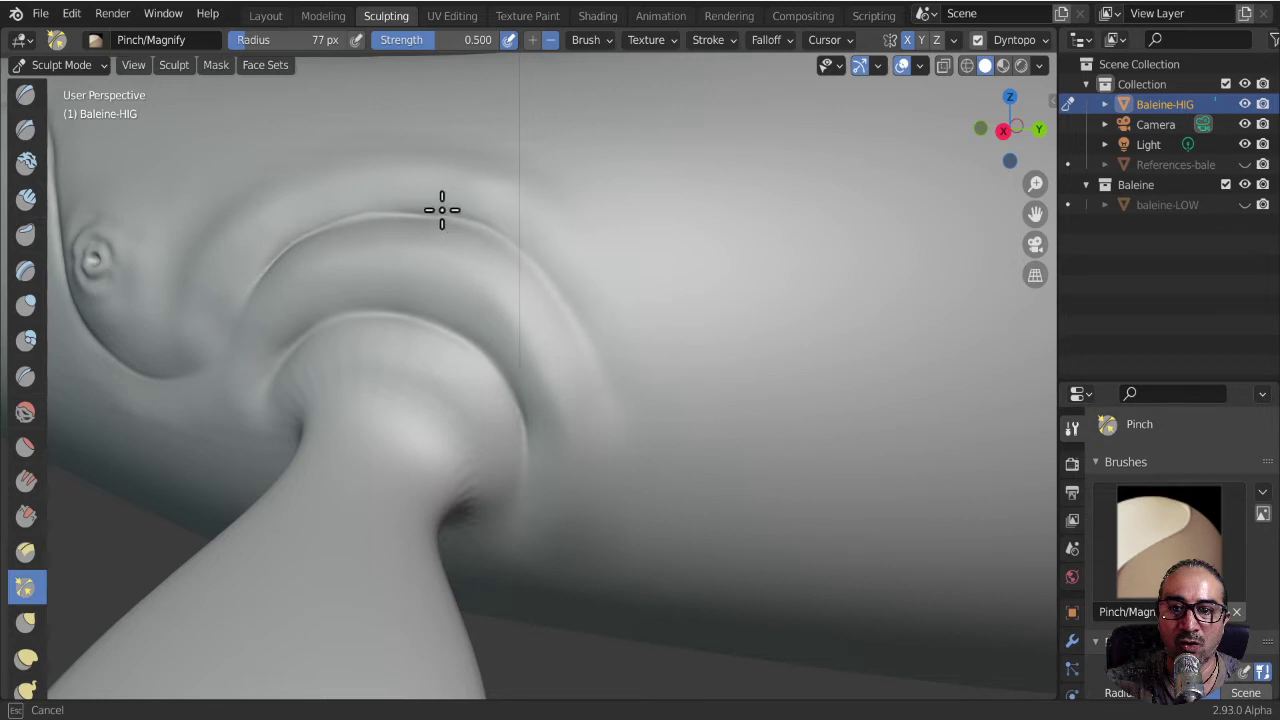
scroll(396, 325, "down", 2)
scroll(503, 323, "down", 2)
scroll(491, 414, "down", 4)
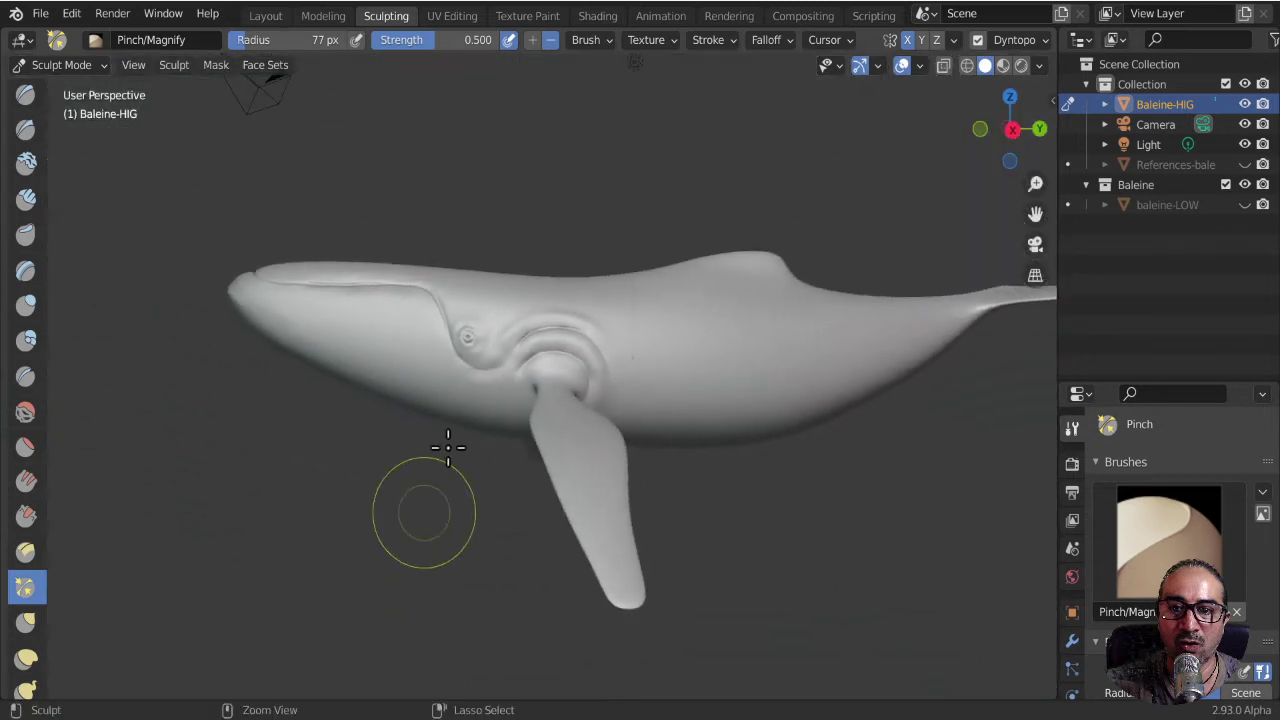
mouse_move(449, 443)
middle_mouse_down()
mouse_move(523, 497)
mouse_move(646, 500)
mouse_move(671, 457)
mouse_move(489, 466)
mouse_move(537, 471)
mouse_move(443, 449)
mouse_move(420, 363)
mouse_move(466, 440)
mouse_move(406, 423)
mouse_move(500, 357)
mouse_move(594, 263)
mouse_move(503, 386)
mouse_move(403, 437)
mouse_move(443, 557)
mouse_move(440, 545)
middle_mouse_up()
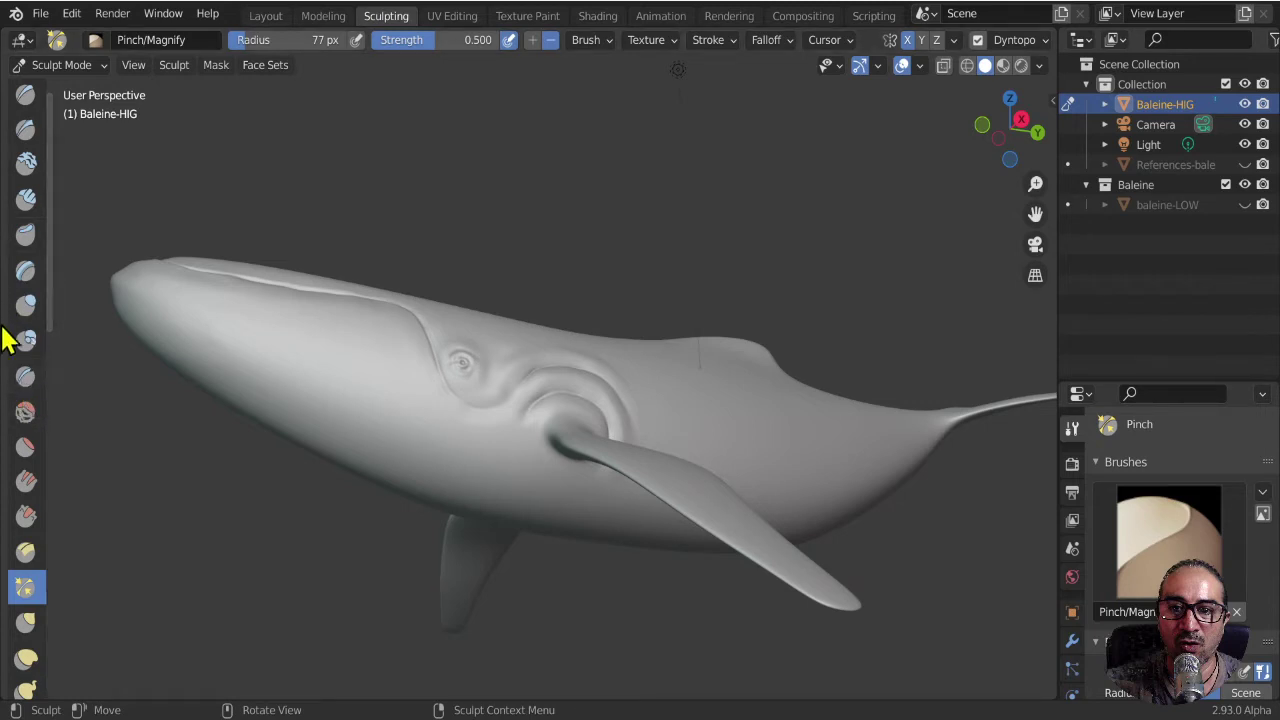
- Return to the Crease brush with a 31 px radius and stroke stabilization on
left_click(25, 376)
middle_click_drag(383, 371, 463, 343)
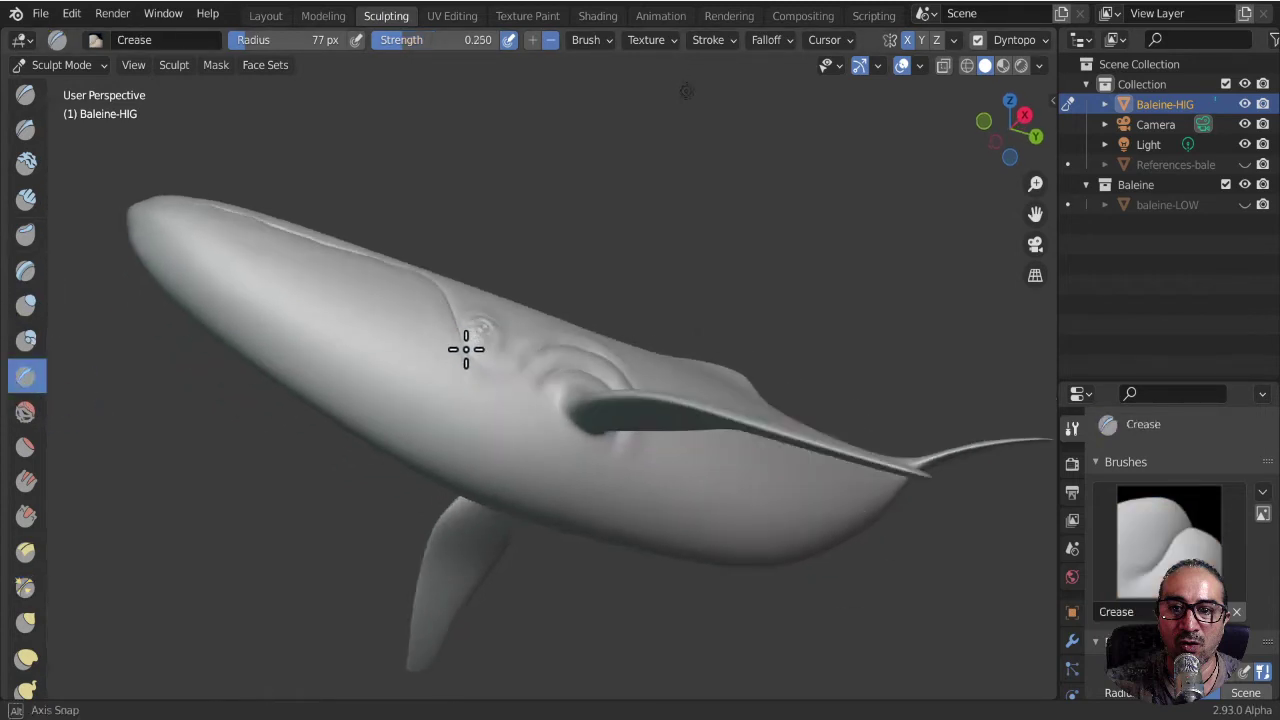
key("f")
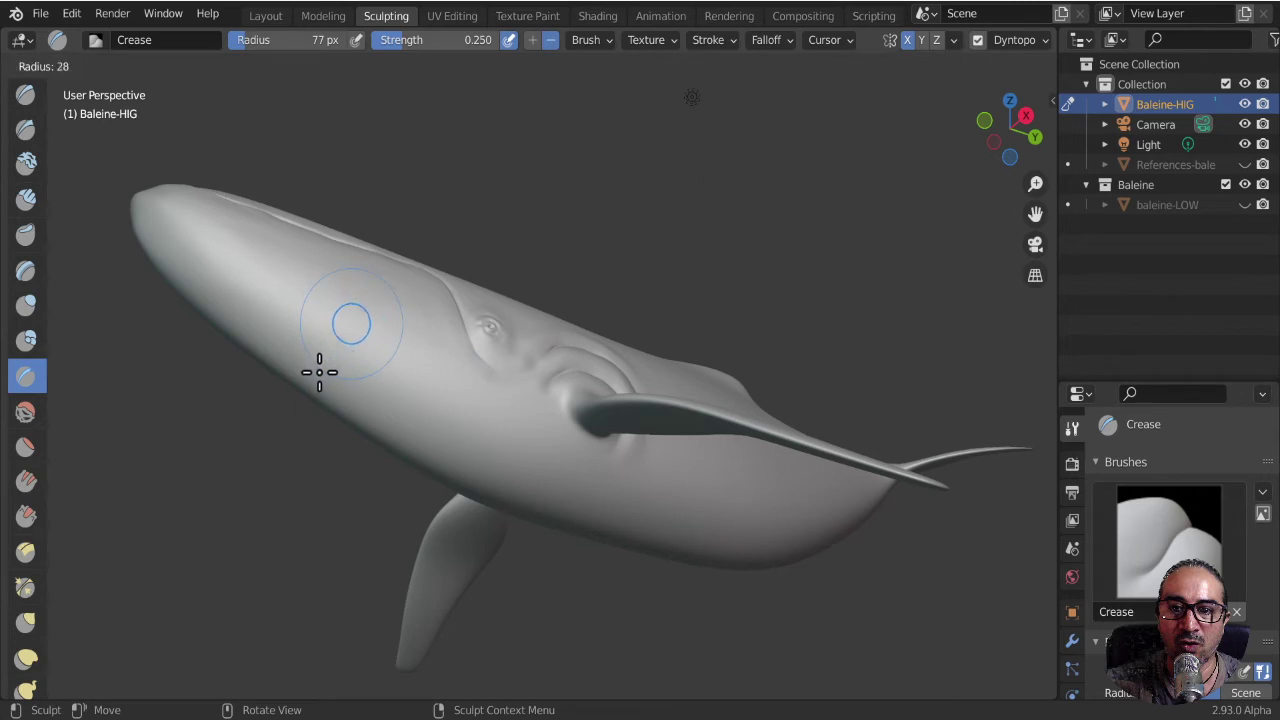
left_click(317, 368)
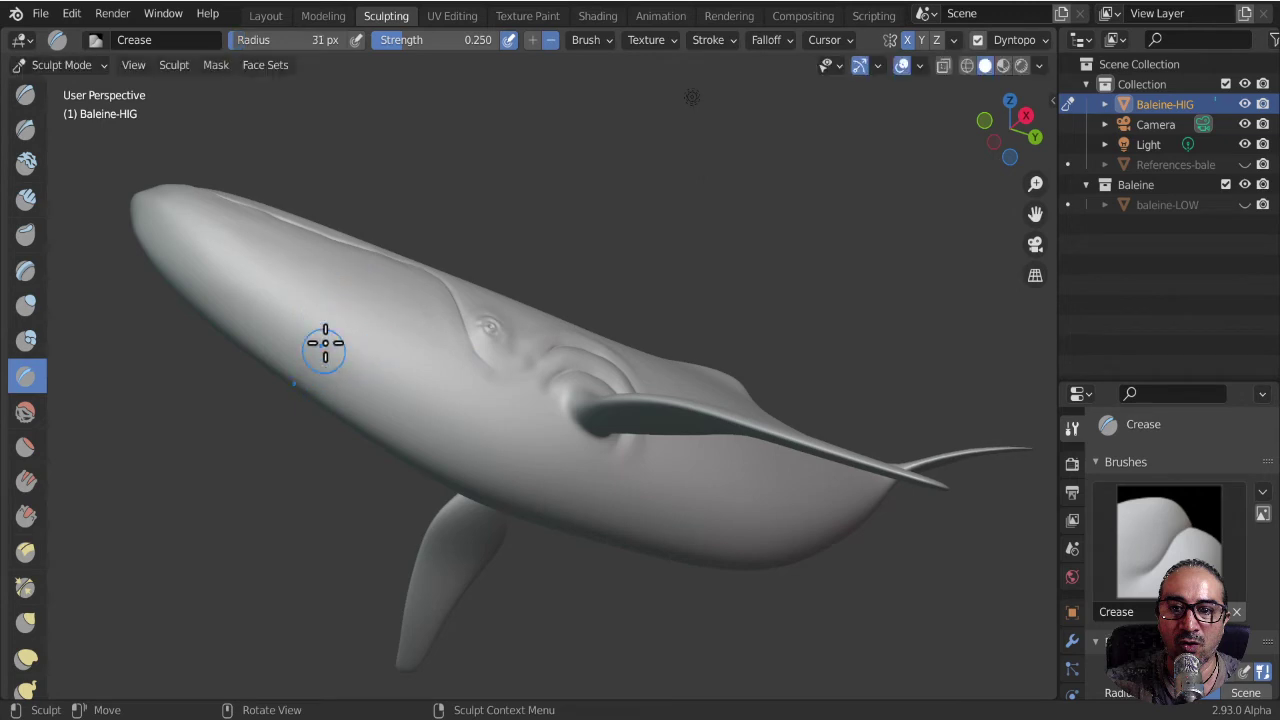
left_click(718, 42)
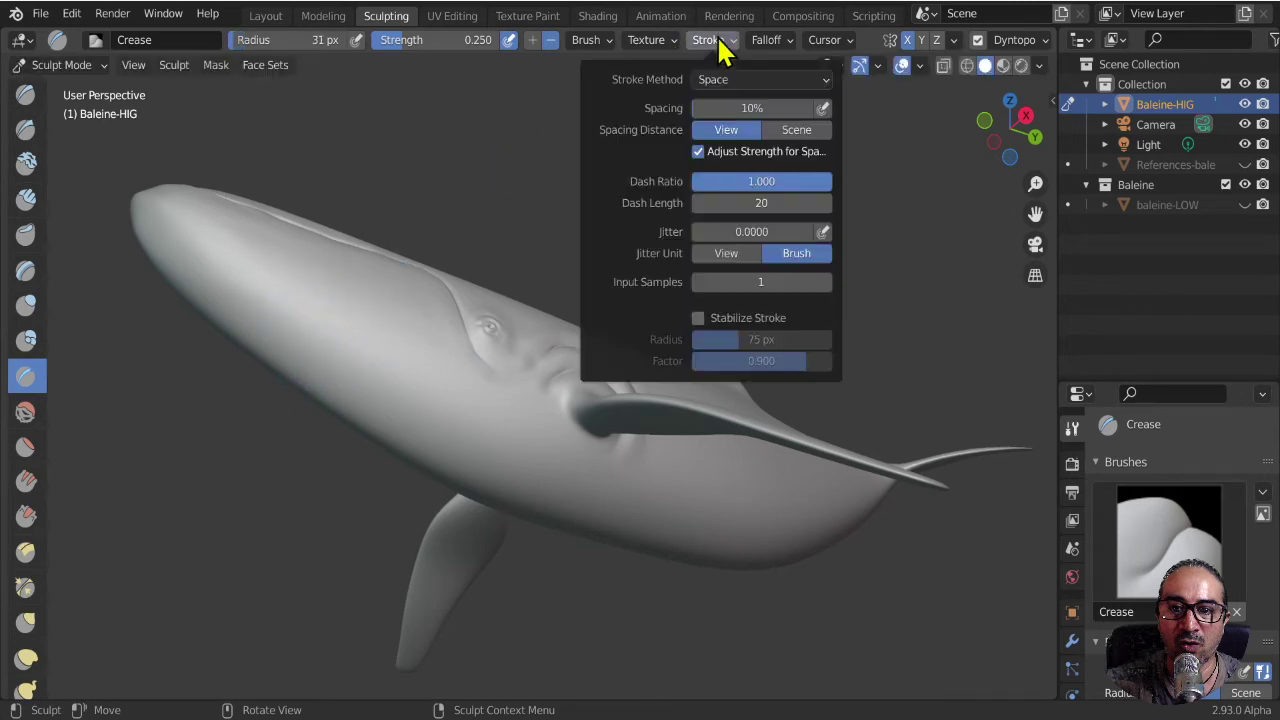
left_click(698, 318)
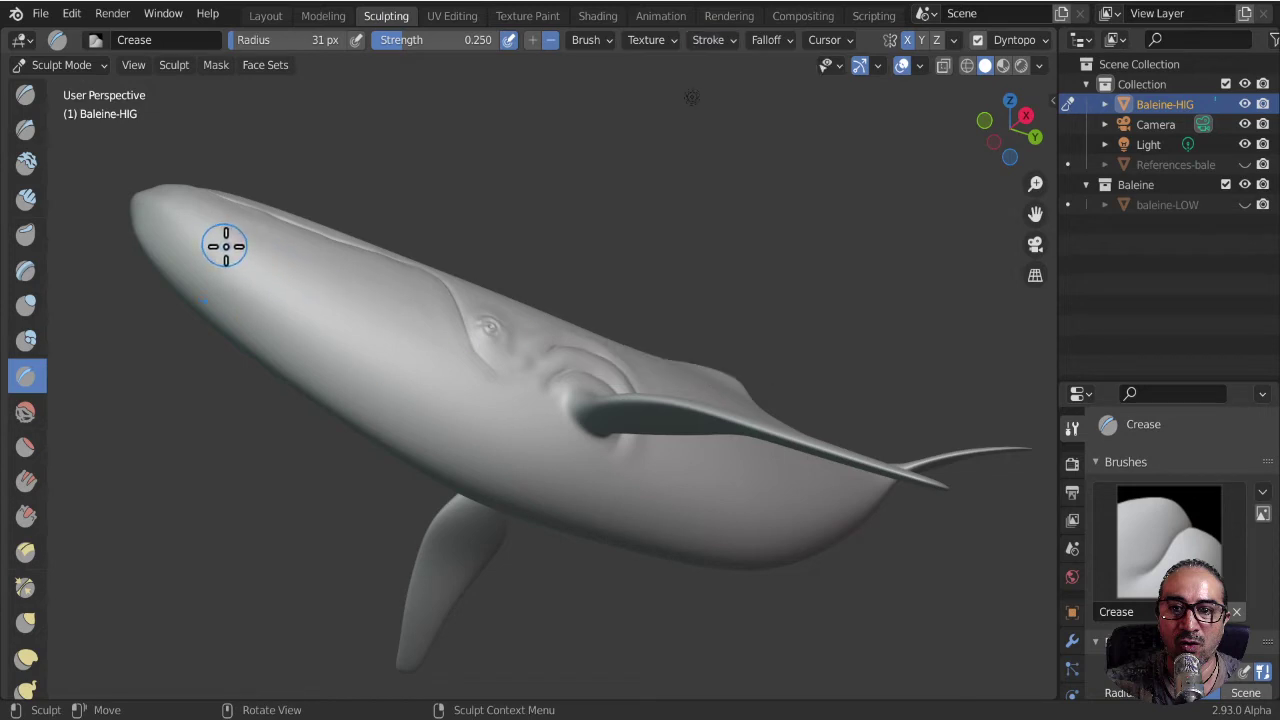
- Carve two throat grooves under the whale's head
mouse_move(225, 246)
middle_mouse_down()
mouse_move(306, 311)
mouse_move(246, 340)
mouse_move(346, 303)
mouse_move(271, 288)
middle_mouse_up()
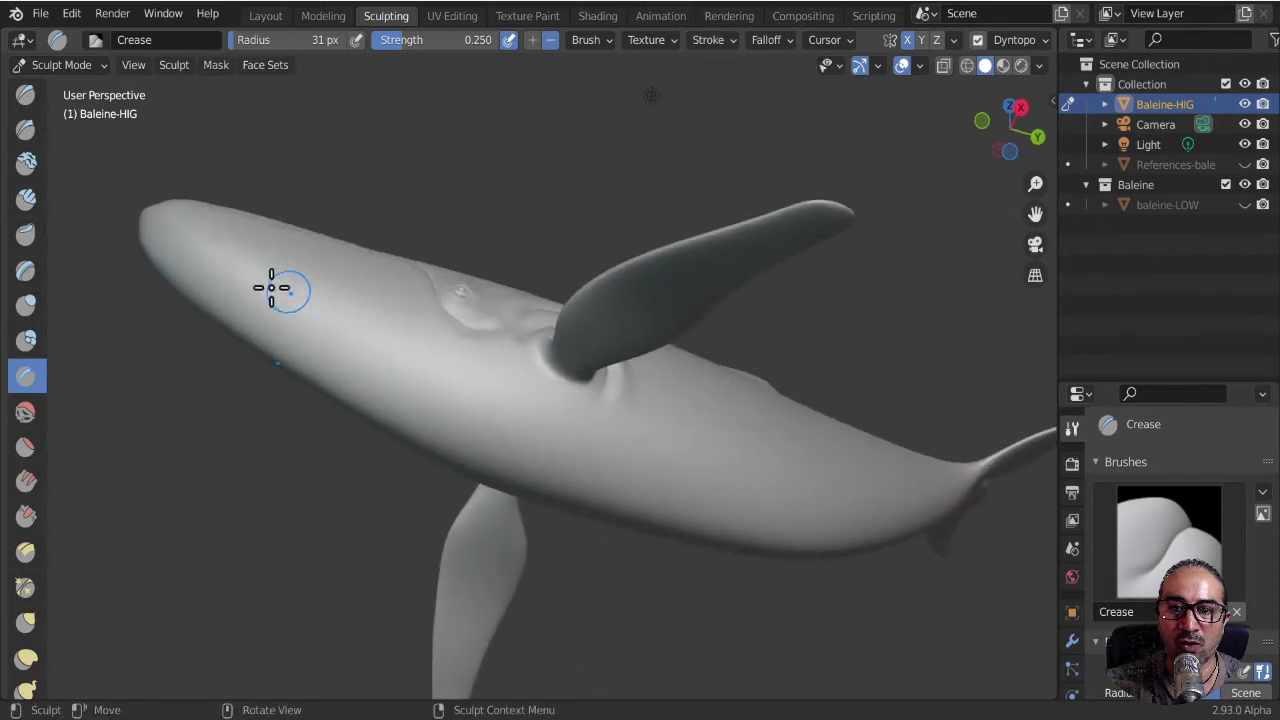
left_click_drag(271, 288, 253, 287)
left_click_drag(344, 343, 337, 340)
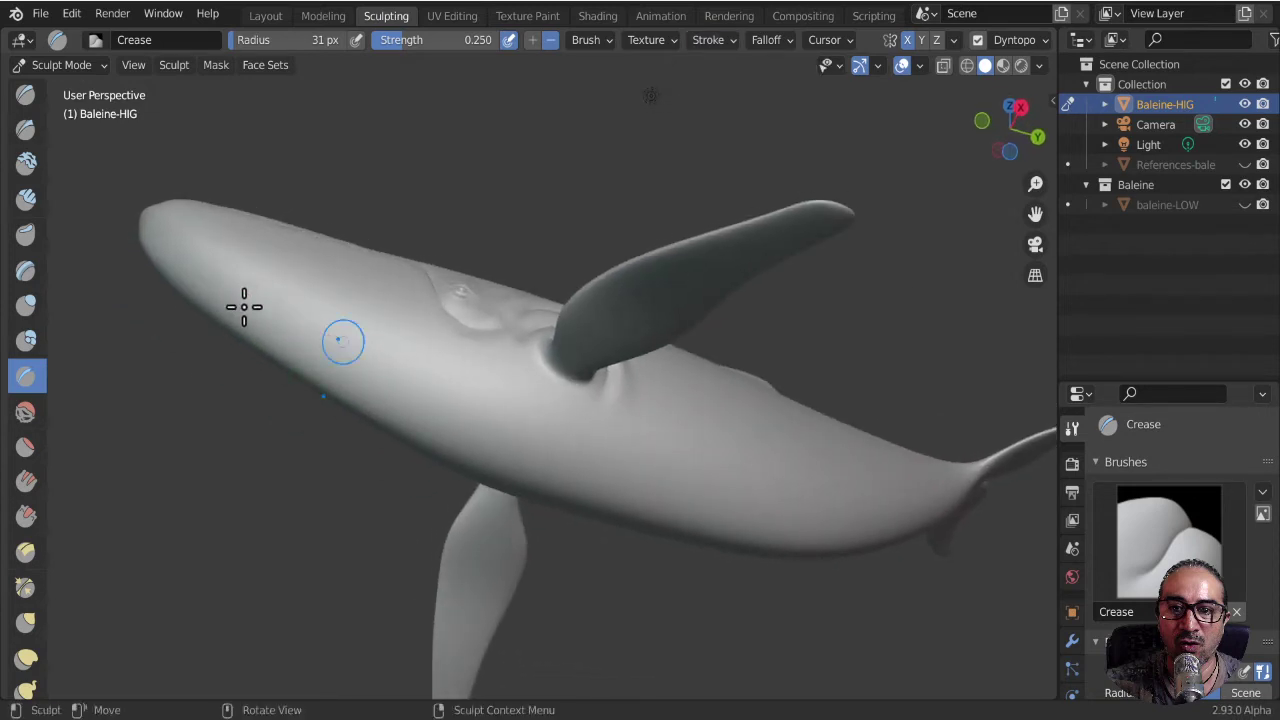
mouse_move(337, 340)
middle_mouse_down()
mouse_move(343, 380)
mouse_move(352, 334)
middle_mouse_up()
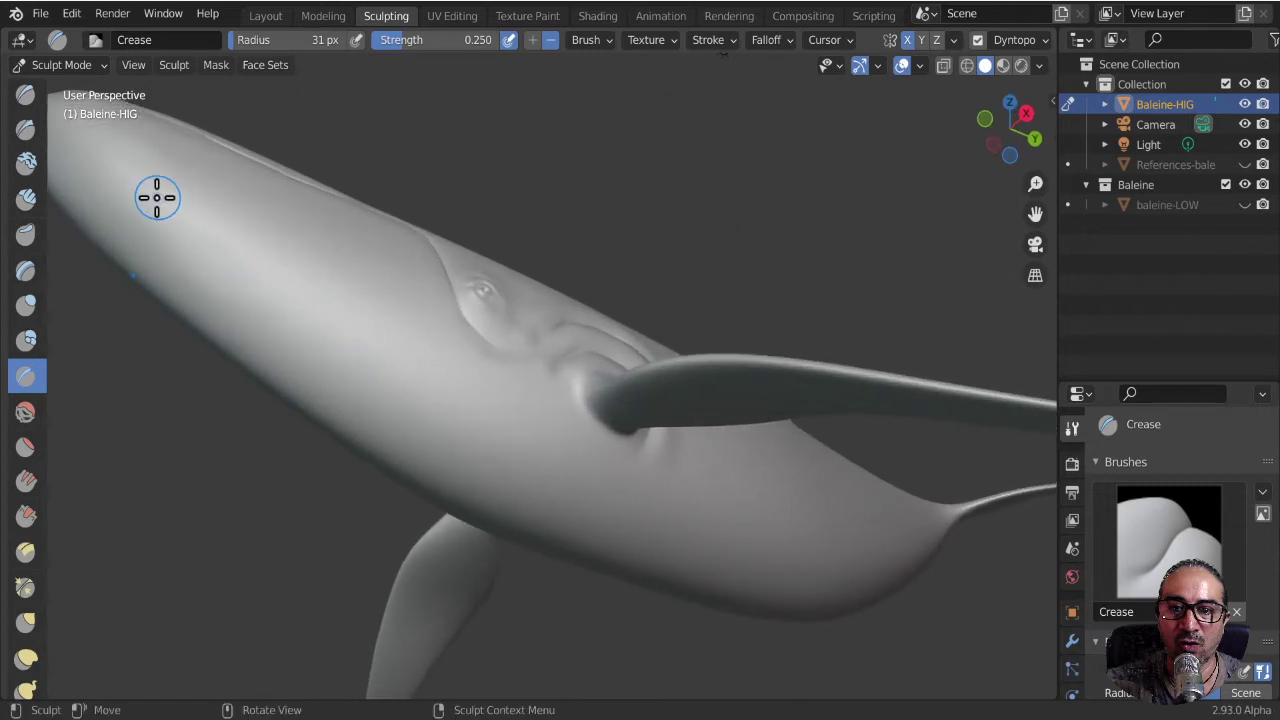
left_click_drag(157, 194, 135, 189)
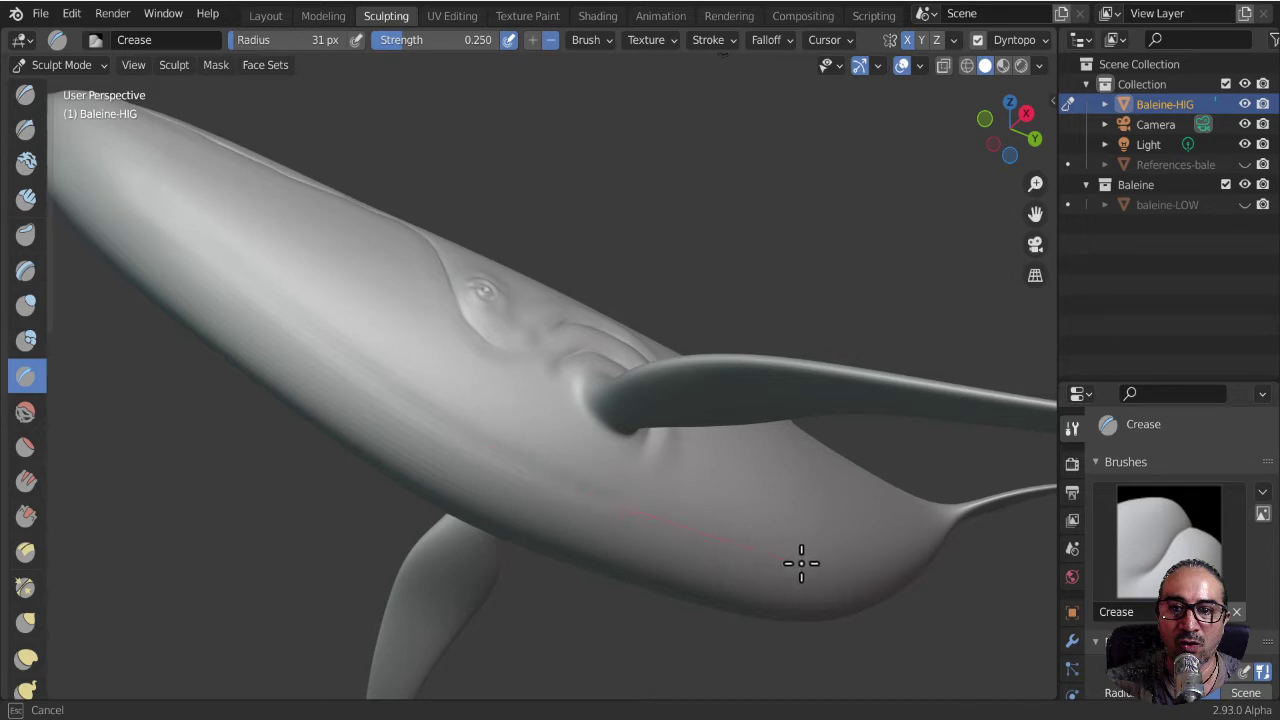
mouse_move(776, 521)
middle_mouse_down()
mouse_move(543, 337)
mouse_move(457, 371)
mouse_move(480, 354)
mouse_move(580, 345)
middle_mouse_up()
- Set the Dyntopo constant detail resolution to 40
left_click(1040, 42)
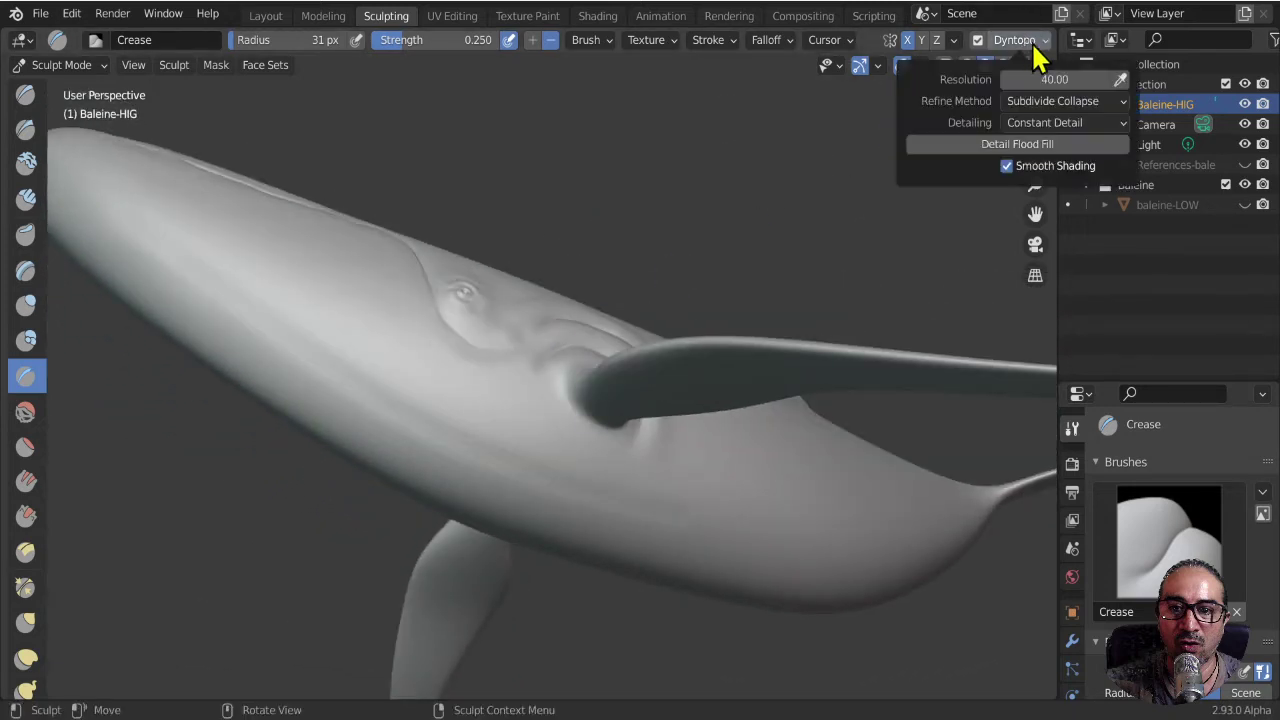
scroll(460, 377, "up", 3)
scroll(486, 380, "down", 2)
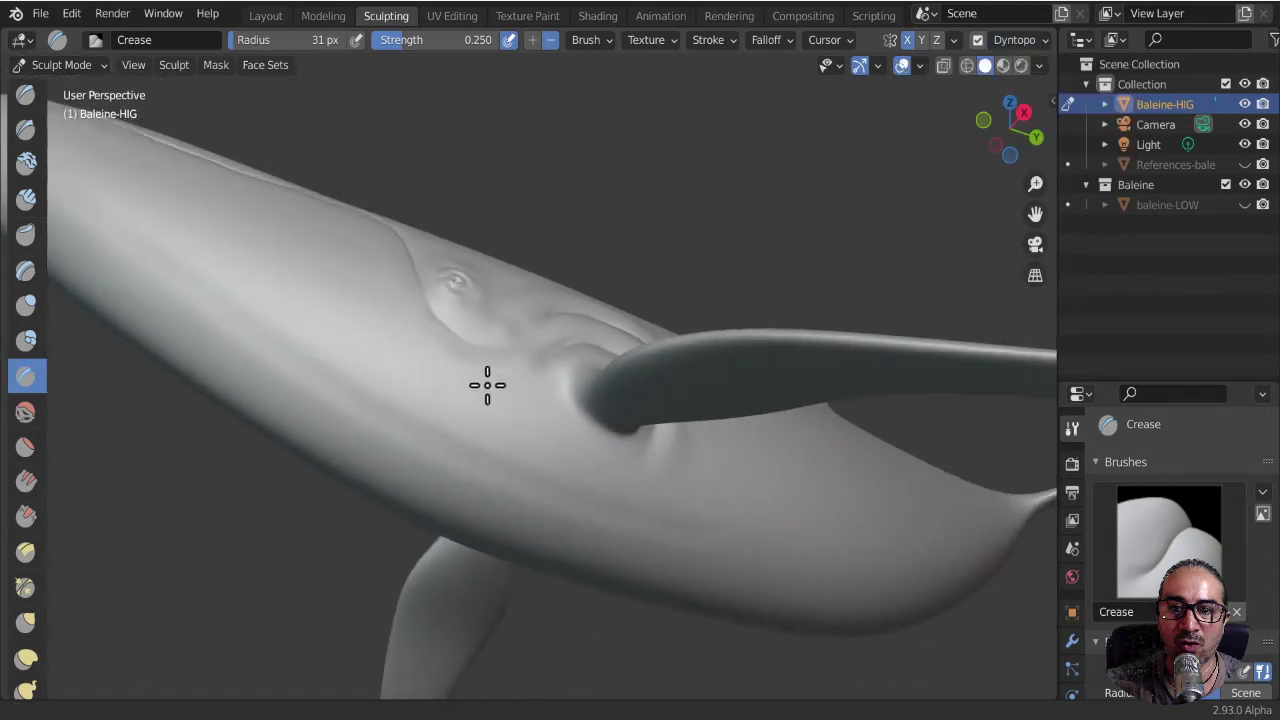
left_click(1043, 42)
left_click(1048, 82)
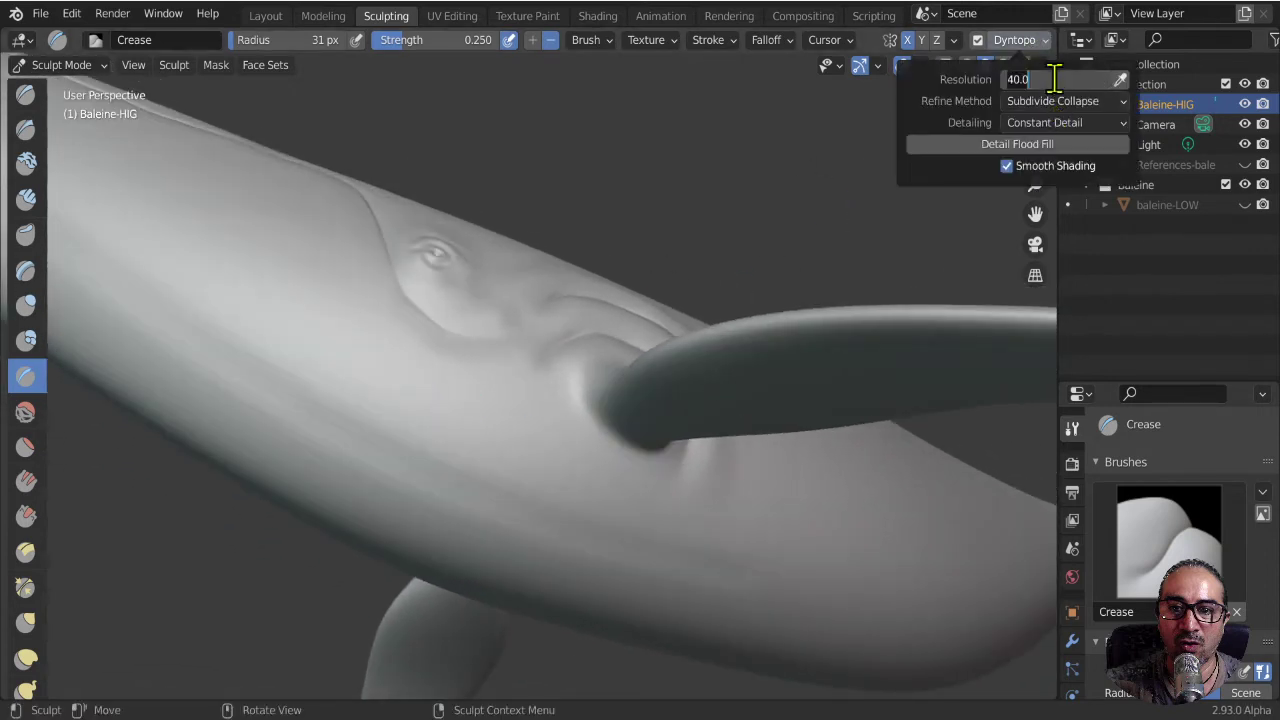
key("Return")
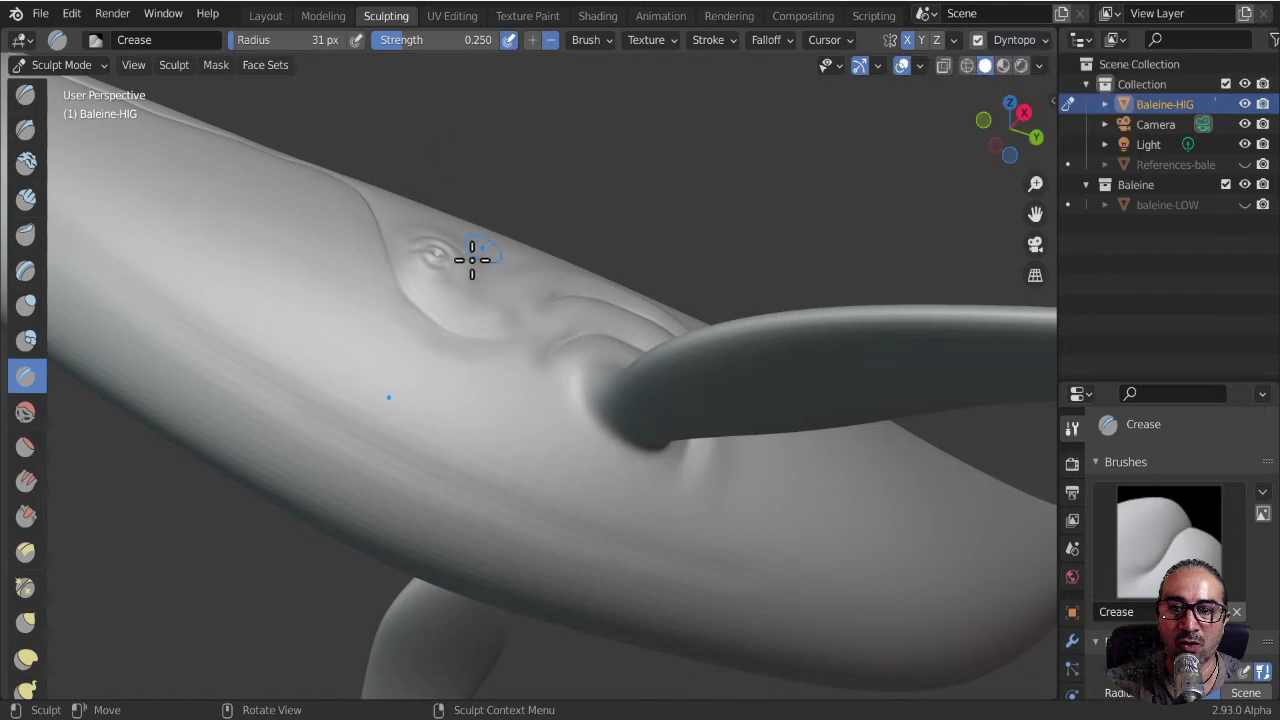
mouse_move(294, 429)
middle_mouse_down()
mouse_move(292, 460)
mouse_move(403, 486)
mouse_move(403, 386)
mouse_move(343, 446)
mouse_move(314, 429)
mouse_move(409, 337)
mouse_move(309, 360)
middle_mouse_up()
scroll(11, 308, "up", 1)
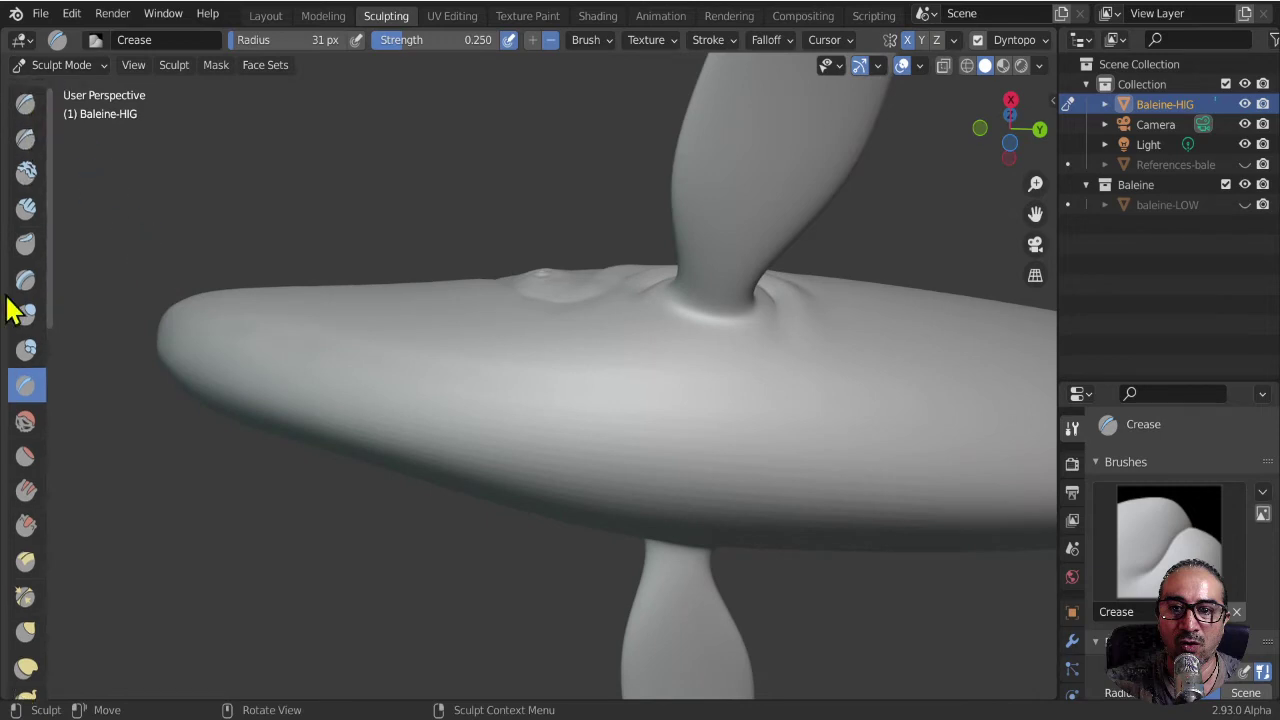
- With the Draw brush, sculpt strokes along the nose and body, undoing the bad groove
left_click(25, 103)
mouse_move(362, 381)
middle_mouse_down()
mouse_move(443, 440)
mouse_move(400, 374)
mouse_move(366, 543)
mouse_move(456, 393)
middle_mouse_up()
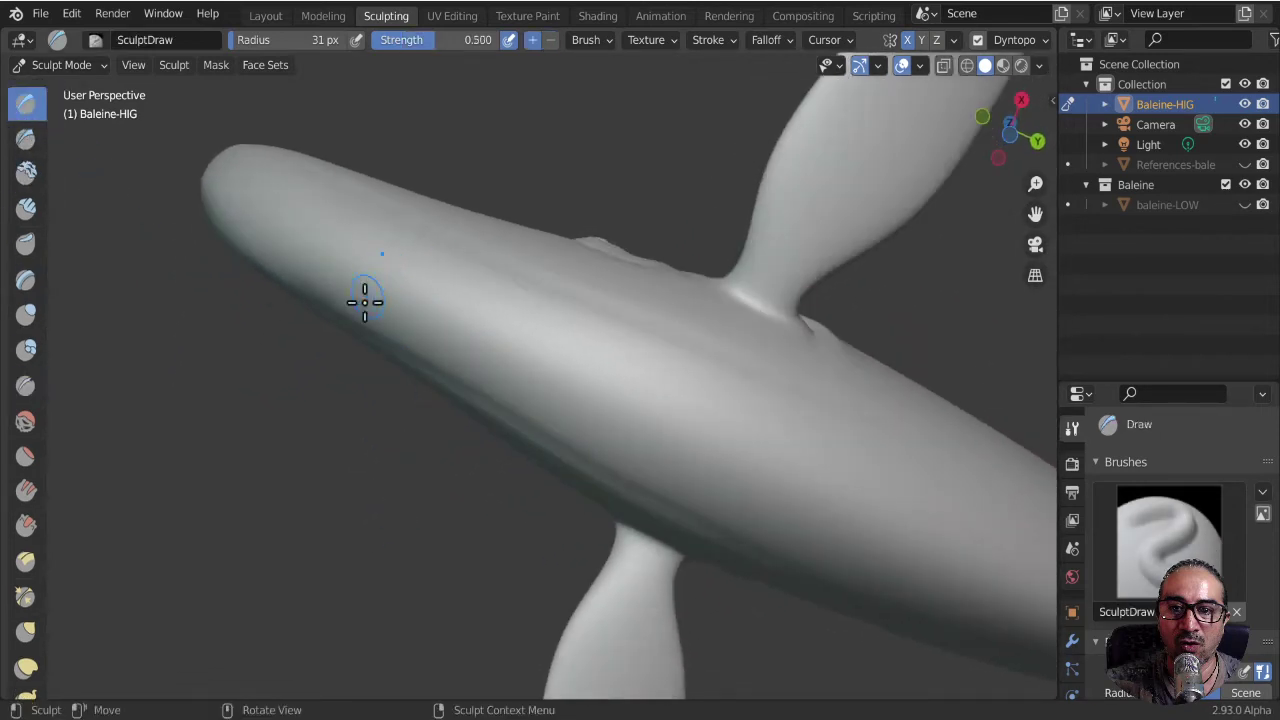
mouse_move(364, 302)
middle_mouse_down()
mouse_move(323, 397)
mouse_move(281, 315)
middle_mouse_up()
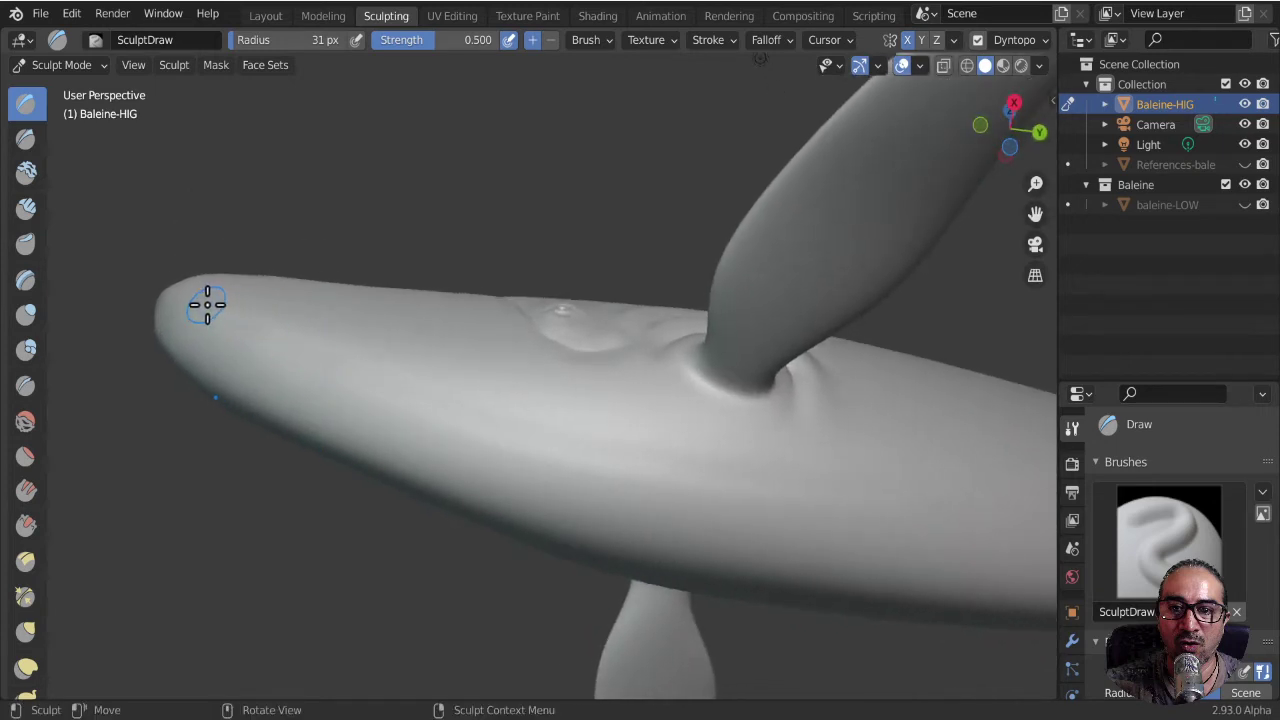
left_click_drag(207, 304, 292, 318)
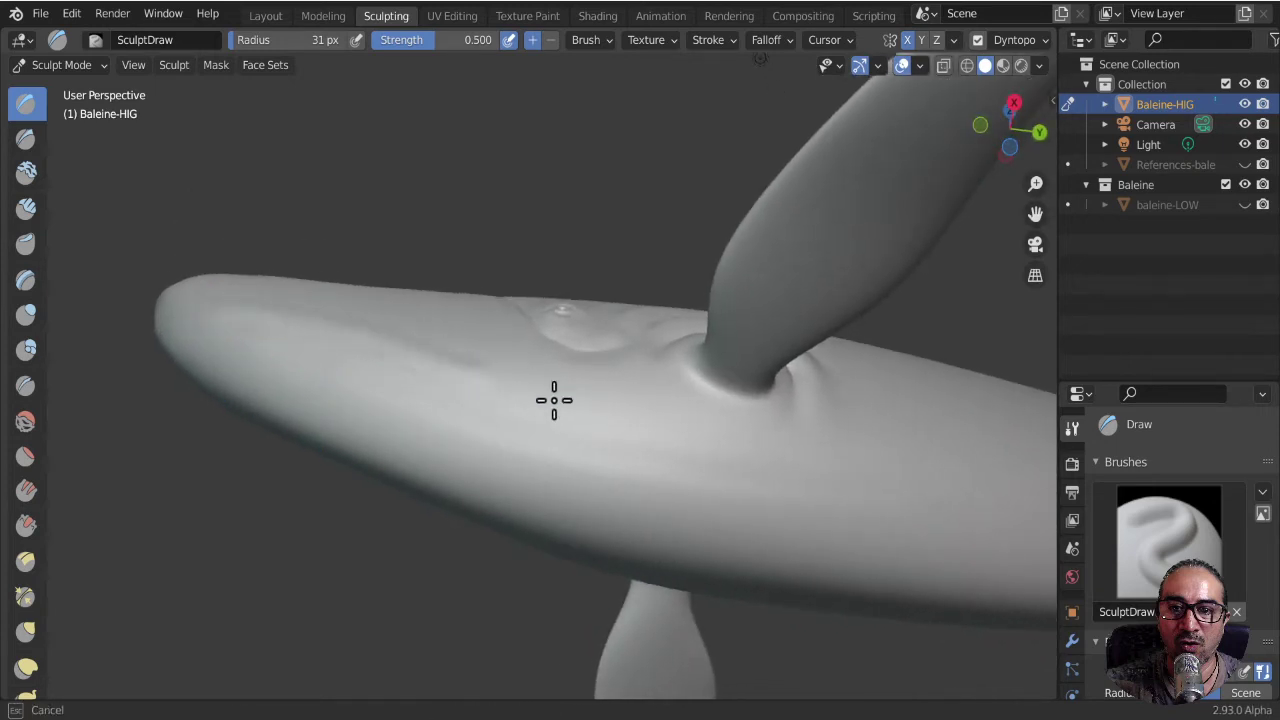
left_click_drag(646, 425, 987, 475)
mouse_move(832, 426)
middle_mouse_down()
mouse_move(734, 374)
mouse_move(726, 429)
mouse_move(737, 437)
mouse_move(693, 473)
middle_mouse_up()
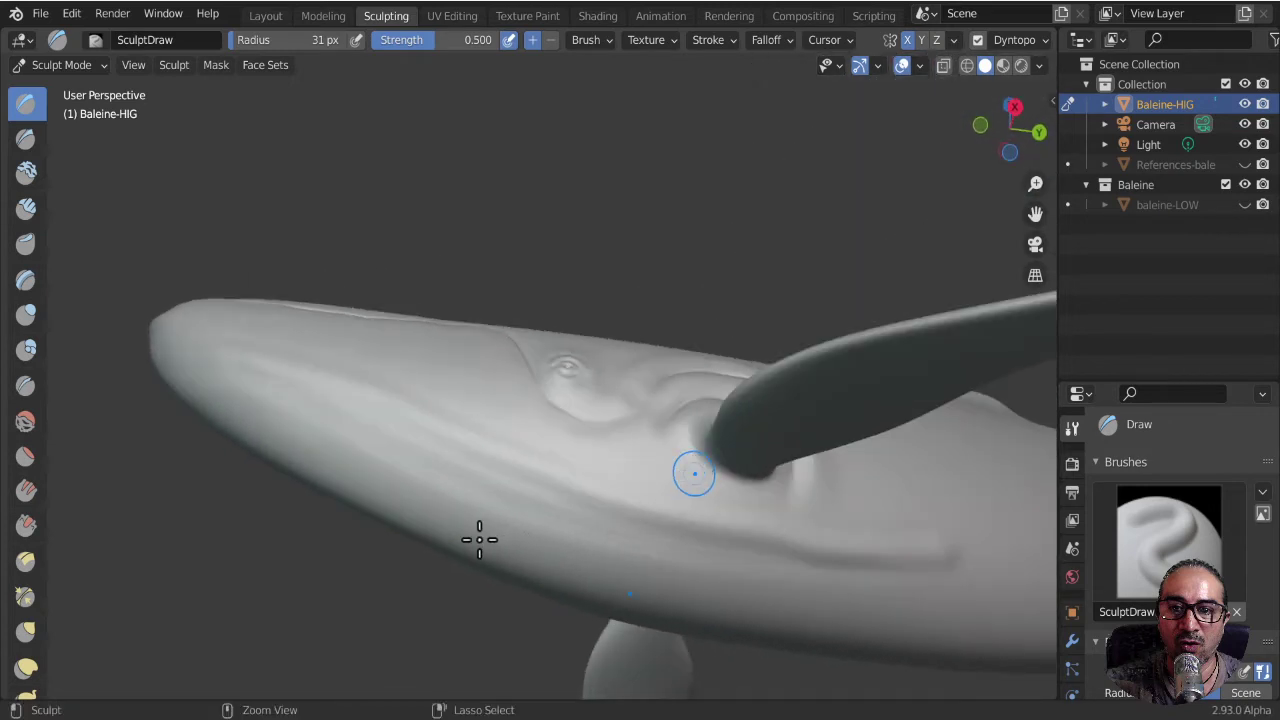
key("ctrl+z")
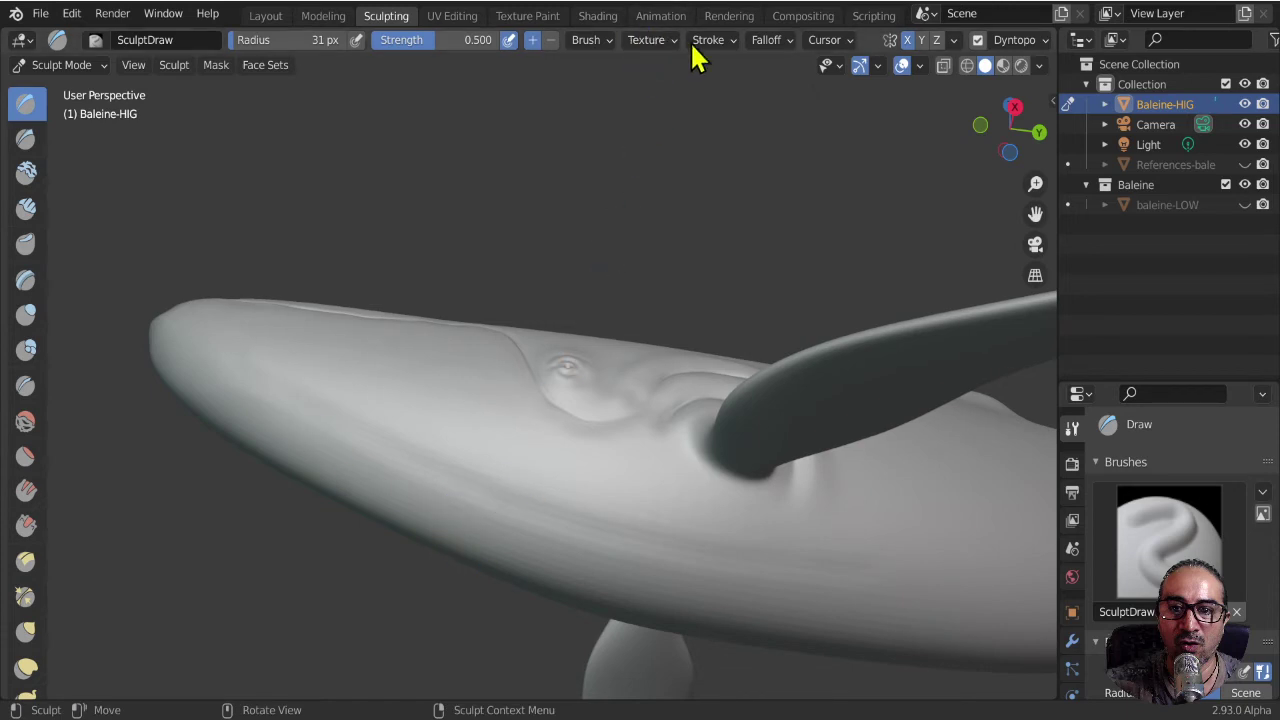
- Enable Stabilize Stroke and redraw a long groove along the jaw
left_click(716, 44)
left_click(697, 318)
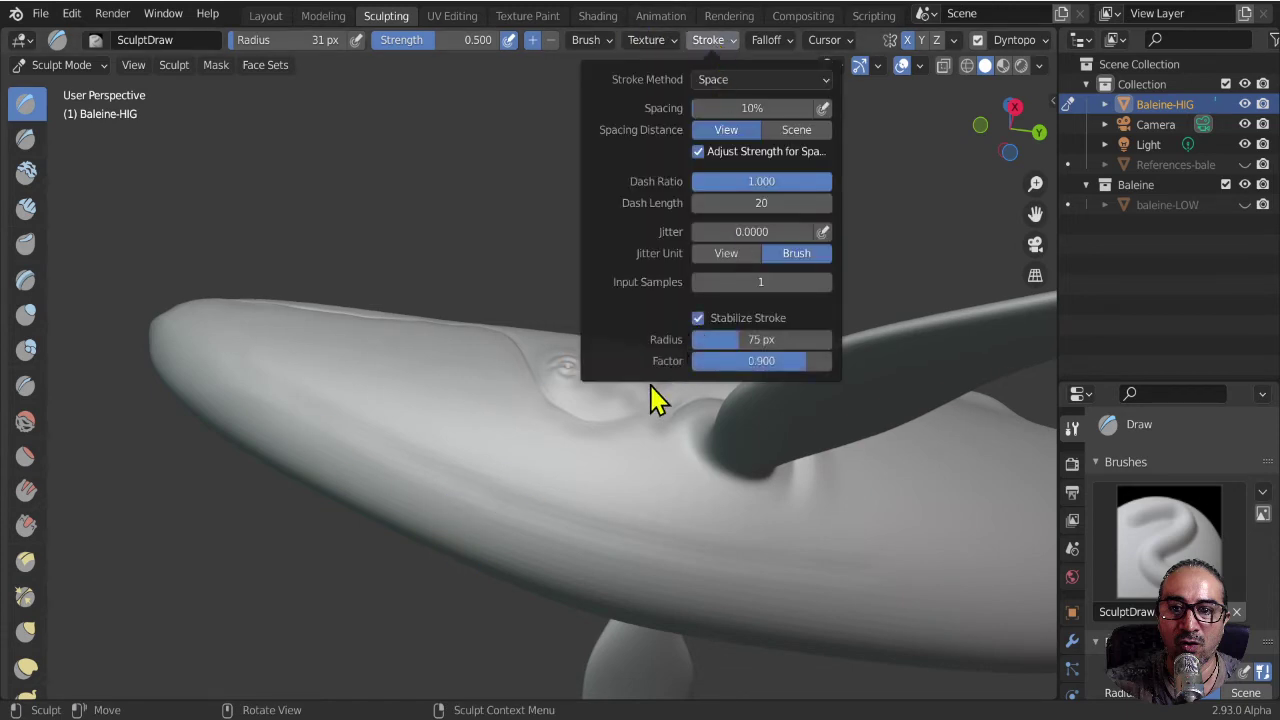
left_click_drag(237, 357, 242, 360)
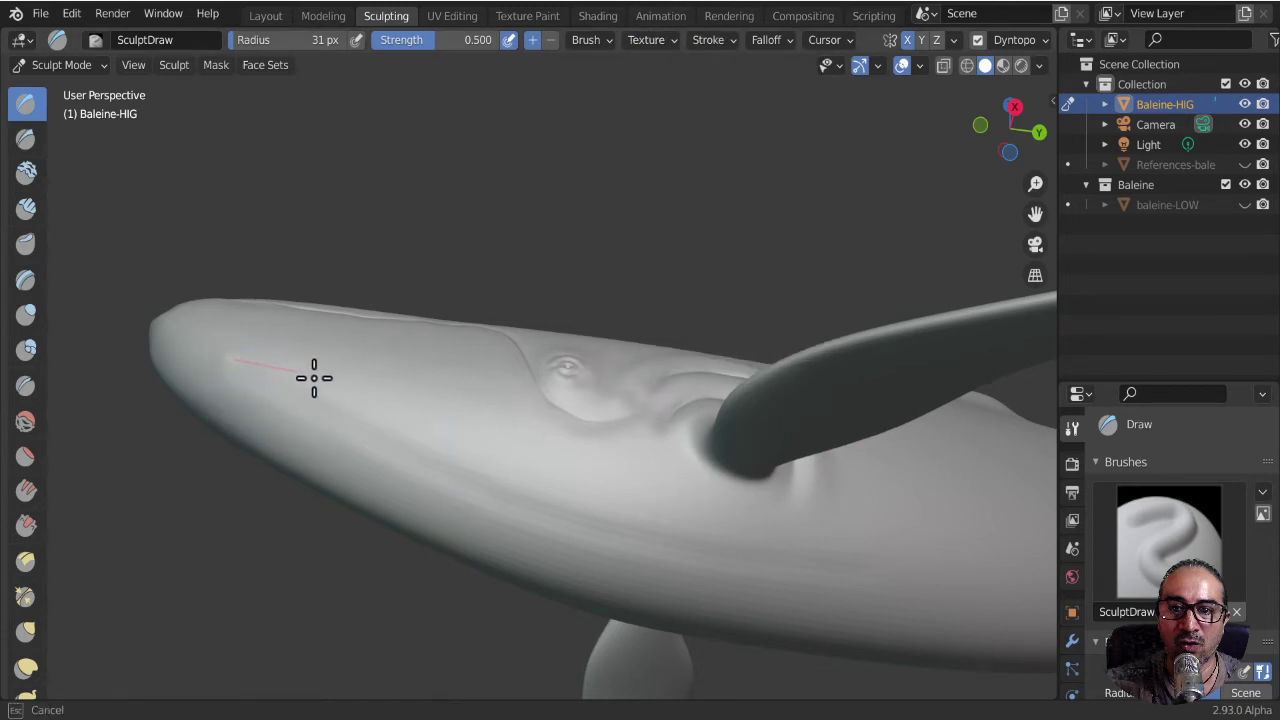
mouse_move(314, 377)
left_mouse_down()
mouse_move(573, 498)
mouse_move(774, 571)
mouse_move(1071, 572)
mouse_move(1193, 548)
mouse_move(1150, 550)
left_mouse_up()
mouse_move(886, 523)
middle_mouse_down()
mouse_move(726, 409)
mouse_move(631, 435)
middle_mouse_up()
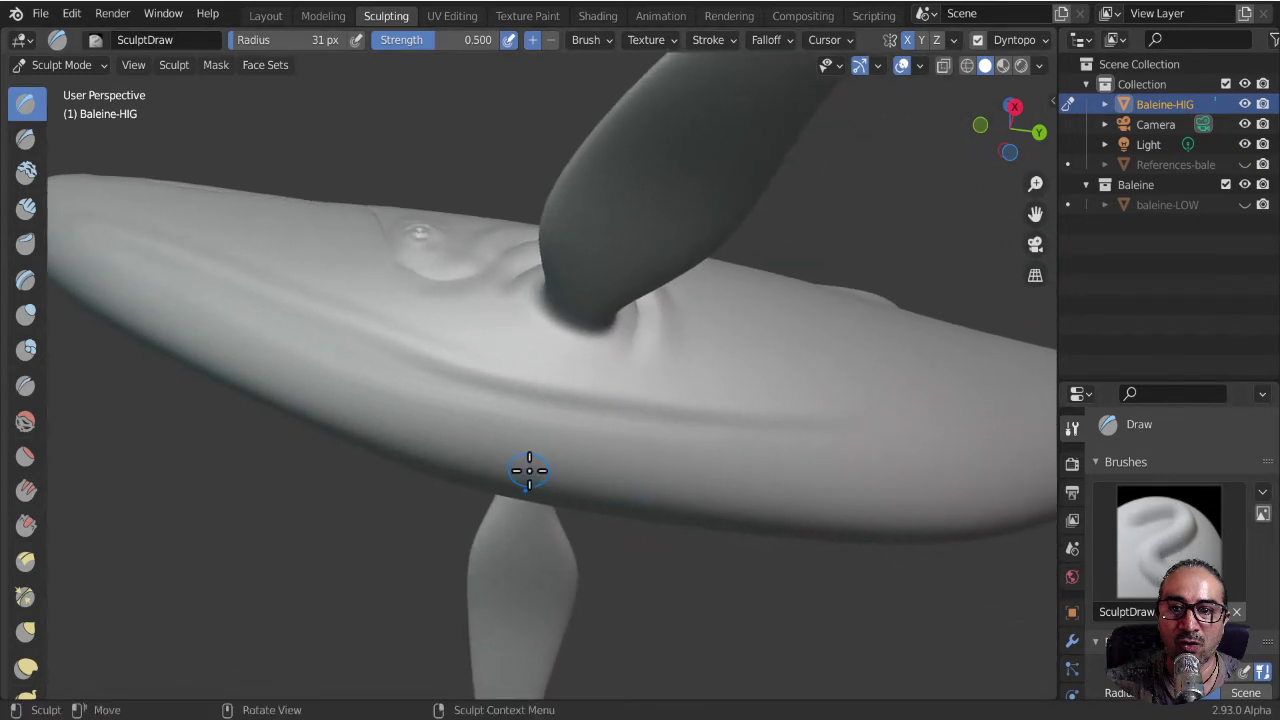
- Maximize the 3D view, set a 20 px radius, and draw a groove from head toward tail
key("ctrl+space")
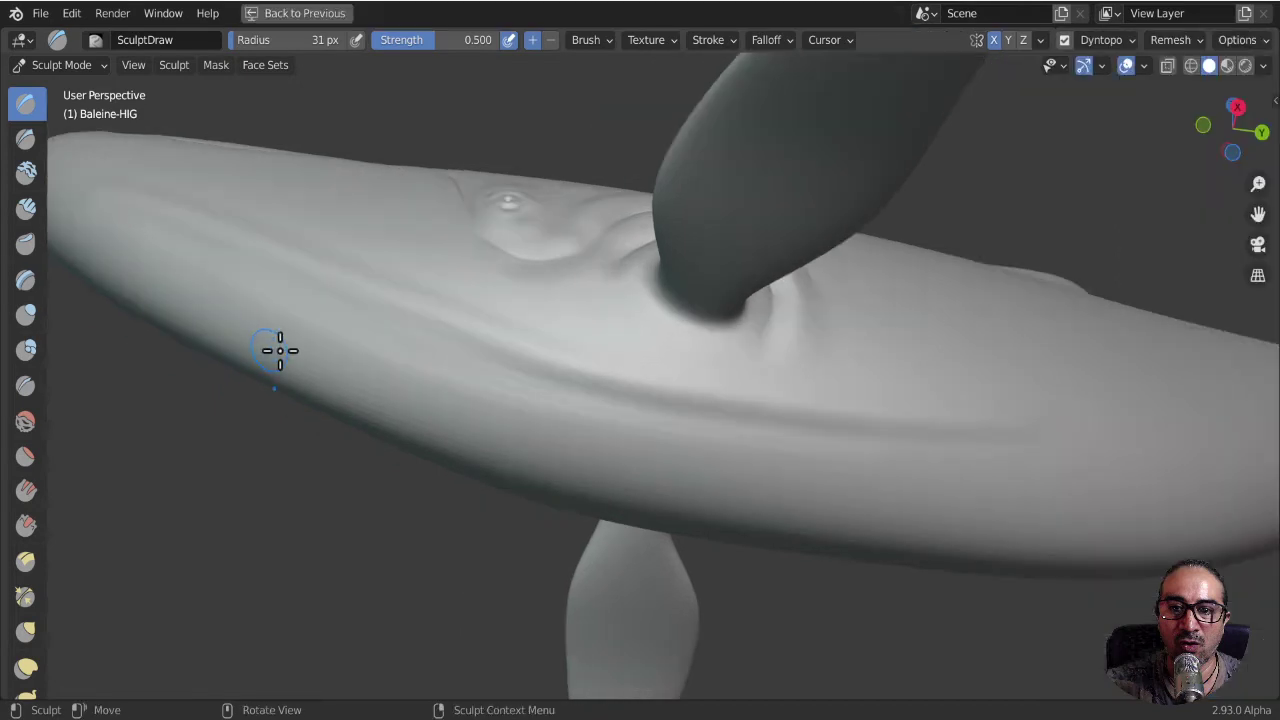
mouse_move(641, 503)
middle_mouse_down()
mouse_move(657, 477)
mouse_move(777, 449)
mouse_move(510, 534)
mouse_move(514, 569)
mouse_move(271, 369)
mouse_move(320, 449)
mouse_move(249, 313)
mouse_move(200, 269)
mouse_move(194, 180)
middle_mouse_up()
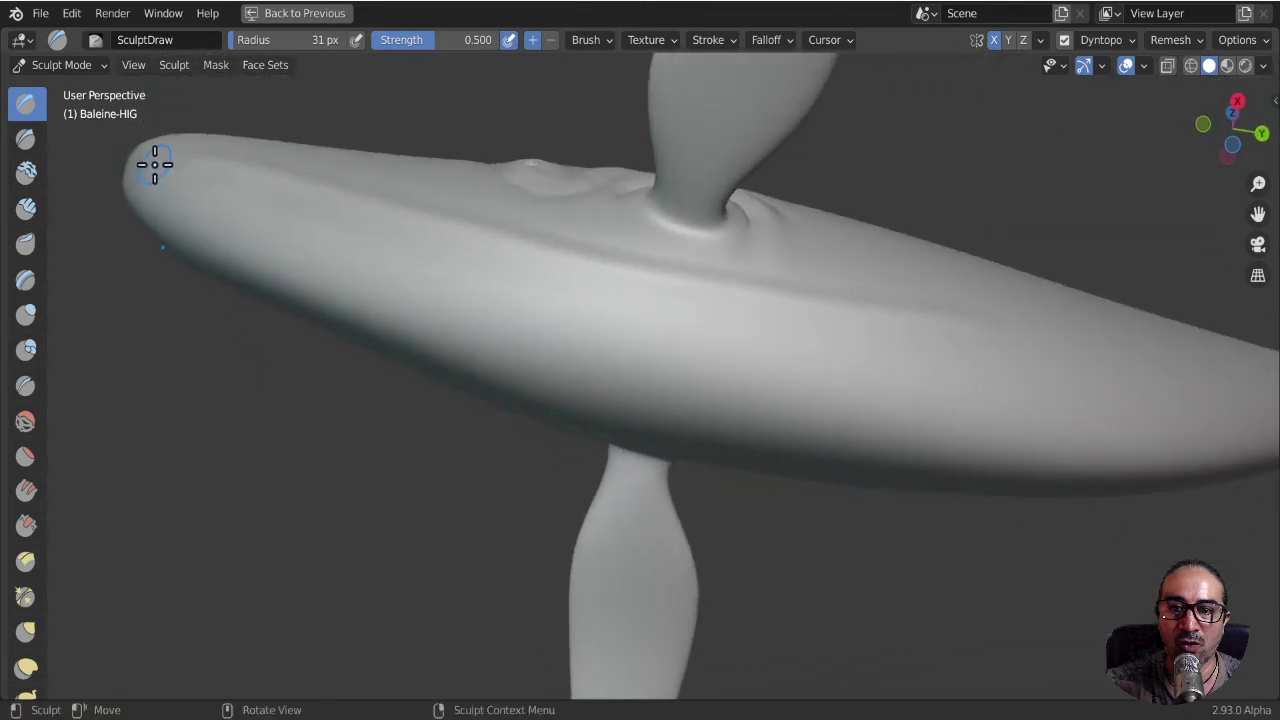
key("f")
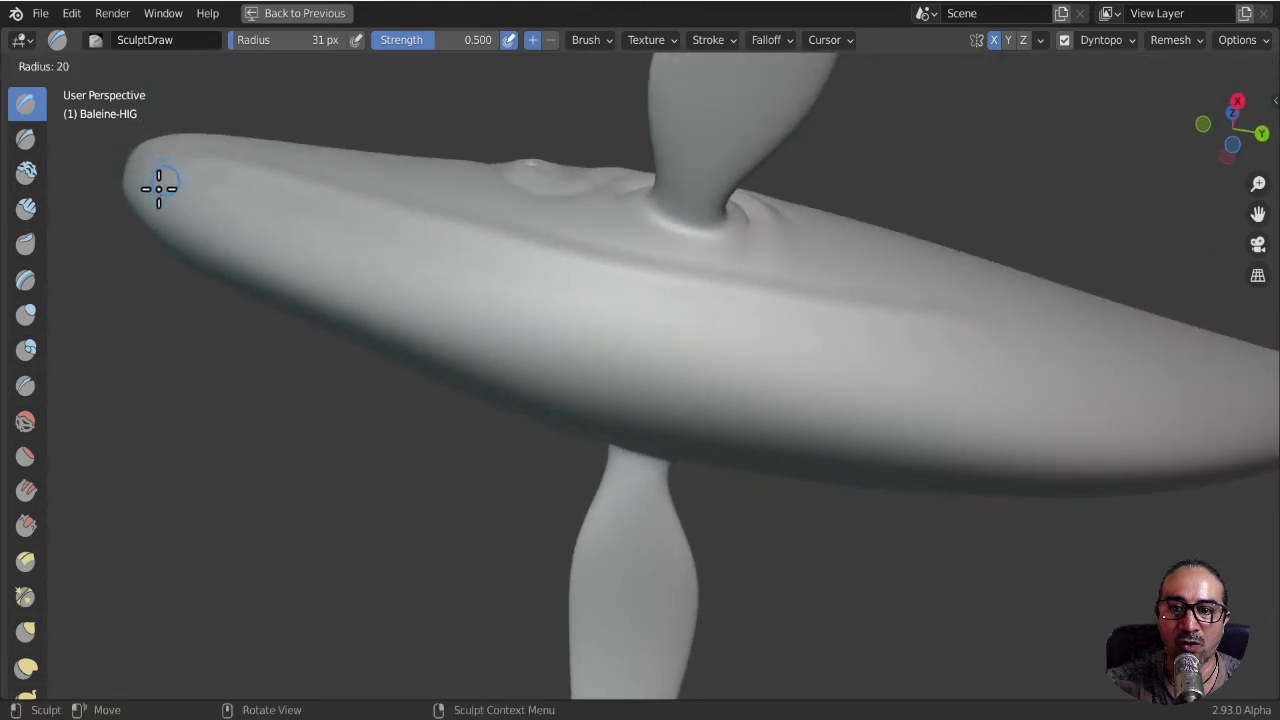
left_click(158, 188)
left_click_drag(148, 169, 182, 181)
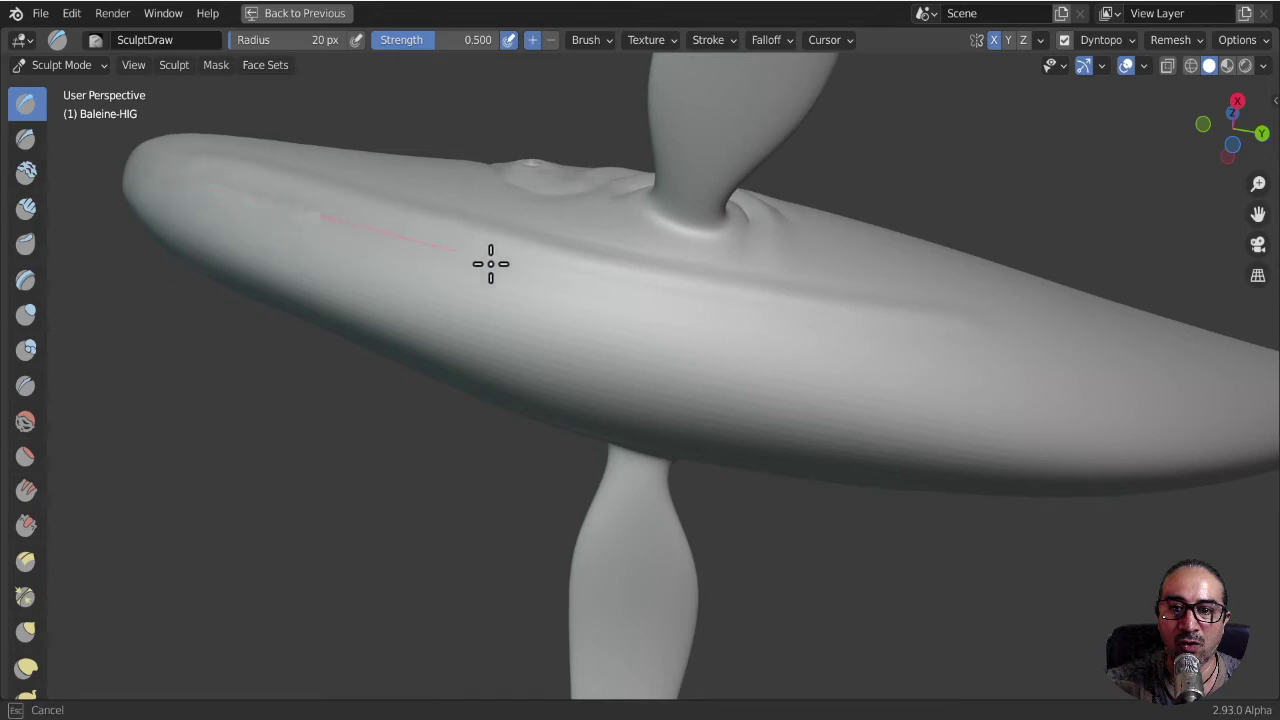
left_click_drag(609, 297, 704, 318)
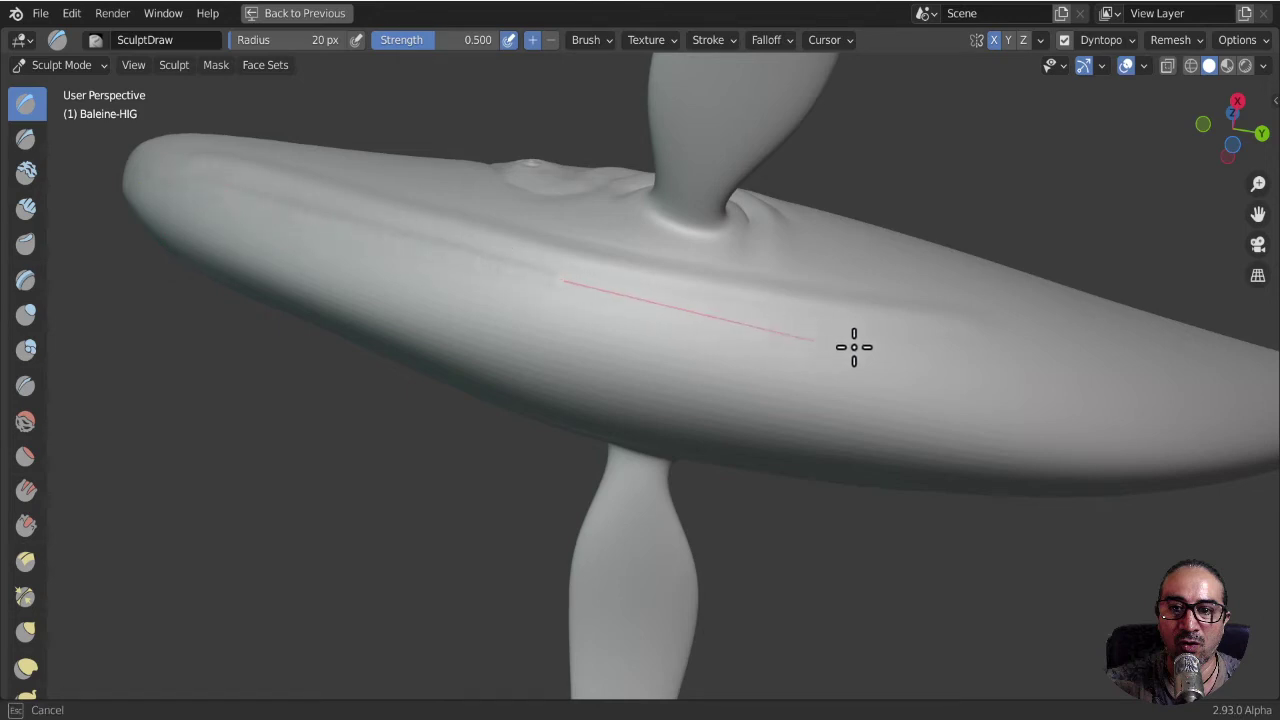
left_click_drag(780, 337, 1146, 368)
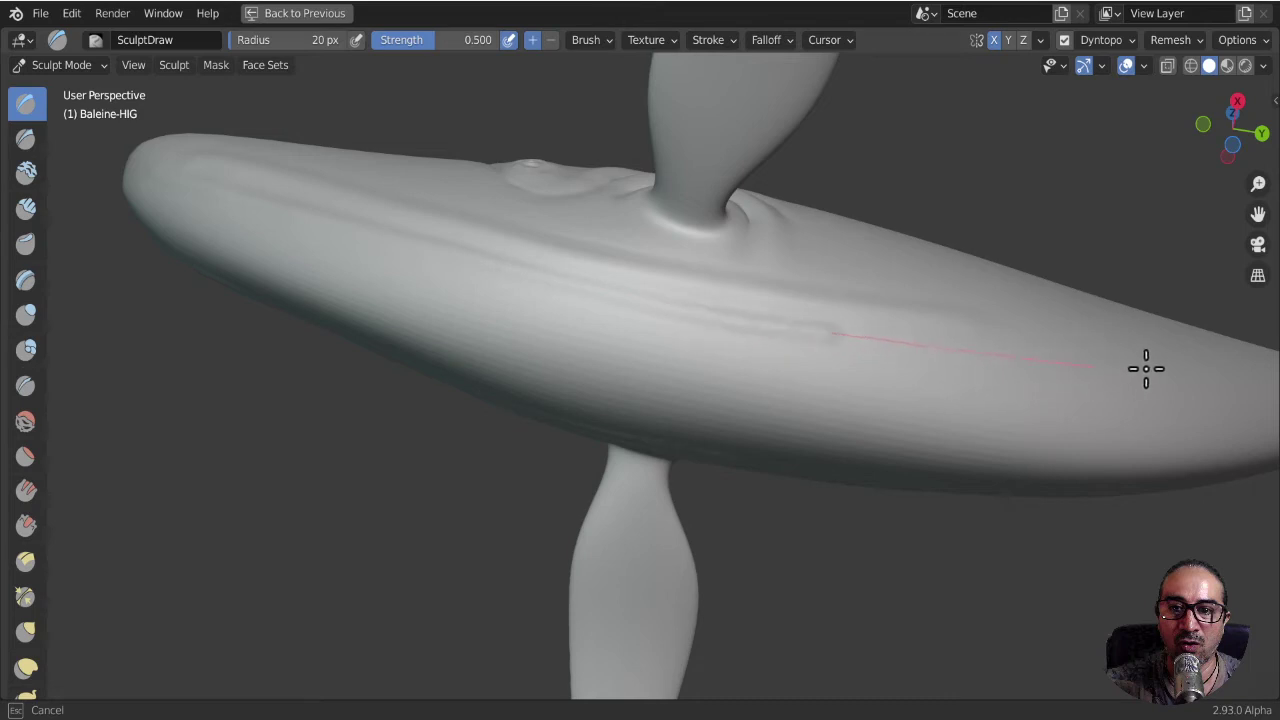
left_click_drag(1275, 360, 1268, 358)
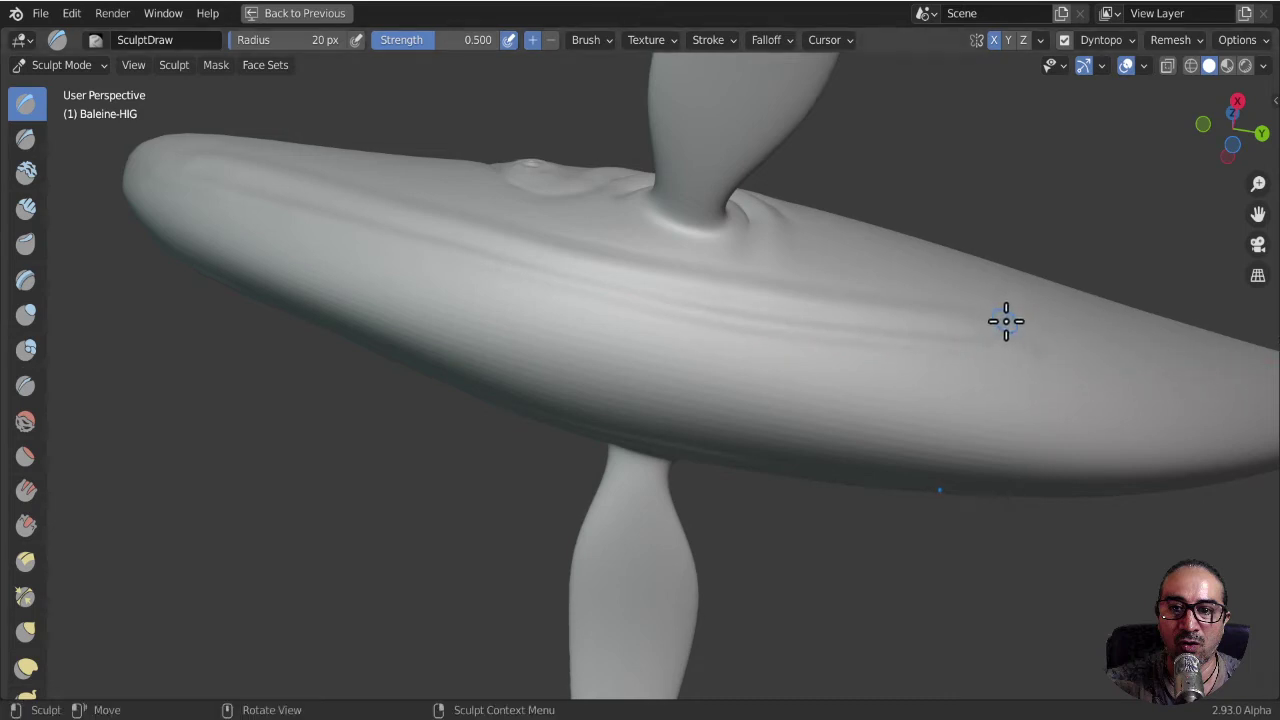
- Carve two more long throat grooves from the head along the underside
left_click_drag(169, 168, 195, 168)
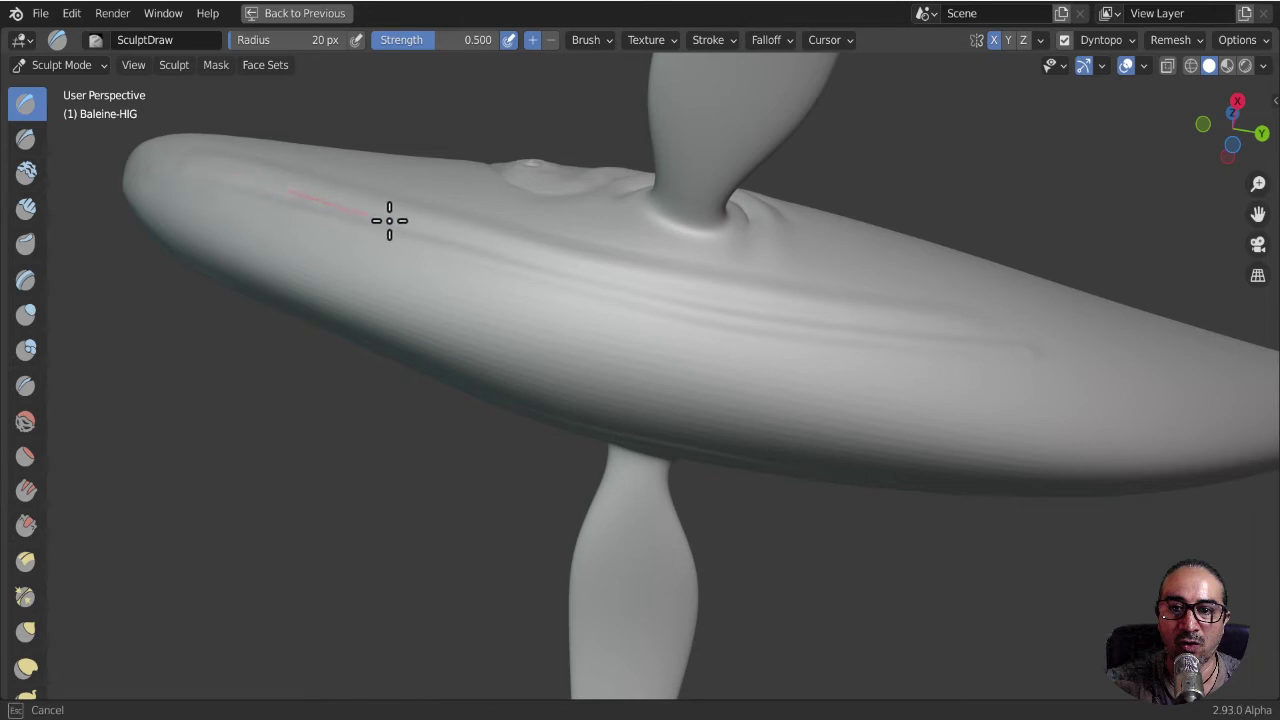
mouse_move(575, 268)
left_mouse_down()
mouse_move(787, 326)
mouse_move(983, 343)
left_mouse_up()
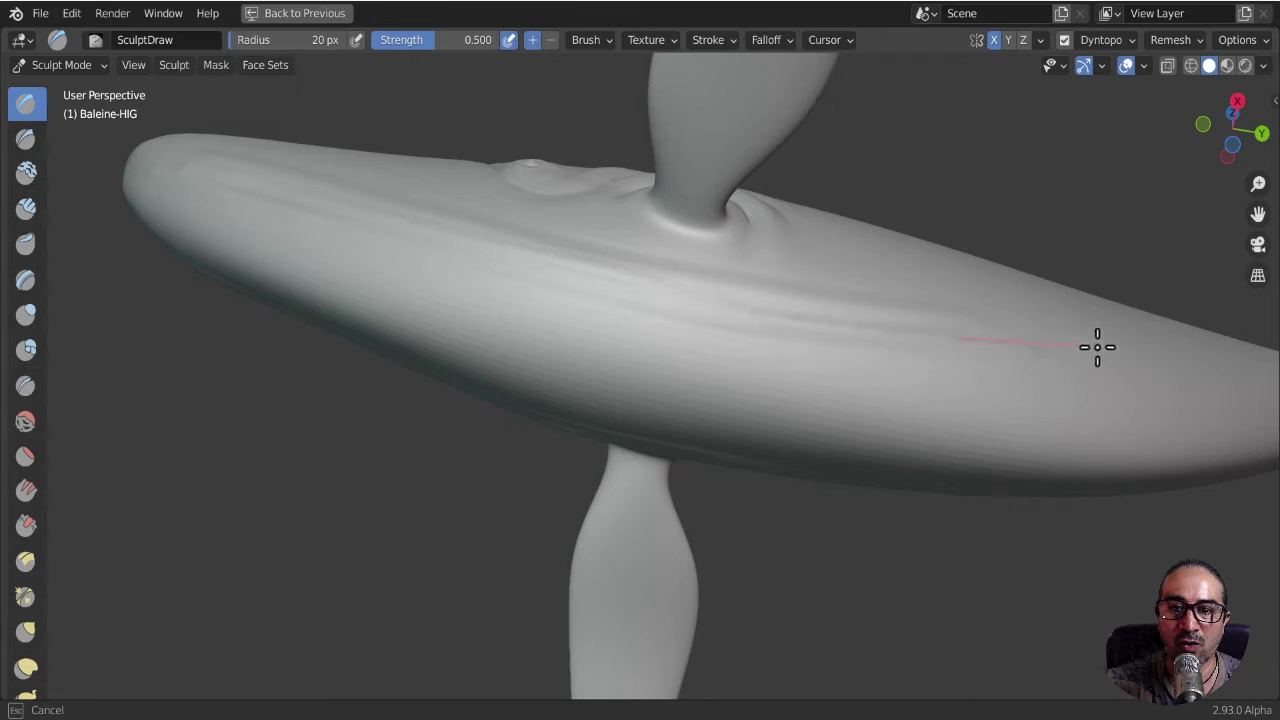
left_click_drag(1164, 319, 1164, 320)
mouse_move(531, 380)
middle_mouse_down()
mouse_move(540, 417)
mouse_move(526, 406)
mouse_move(782, 410)
middle_mouse_up()
left_click_drag(137, 149, 171, 177)
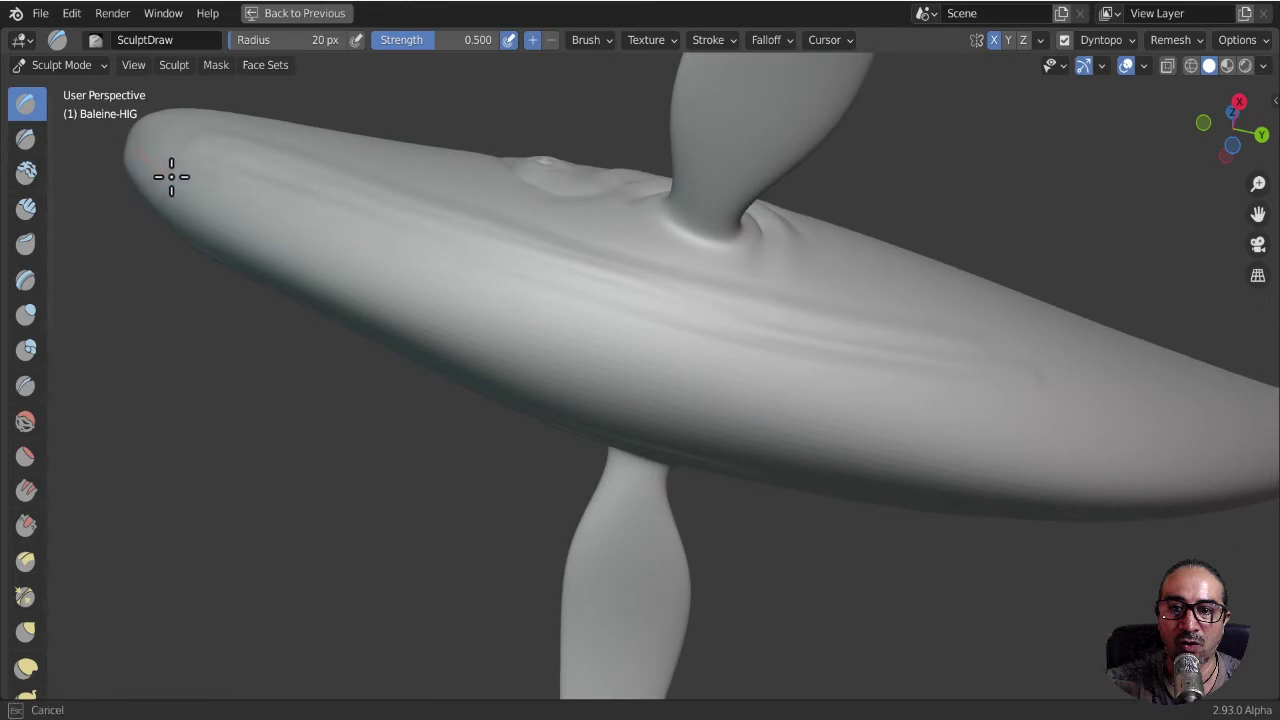
mouse_move(350, 243)
left_mouse_down()
mouse_move(671, 355)
mouse_move(946, 406)
mouse_move(1077, 412)
left_mouse_up()
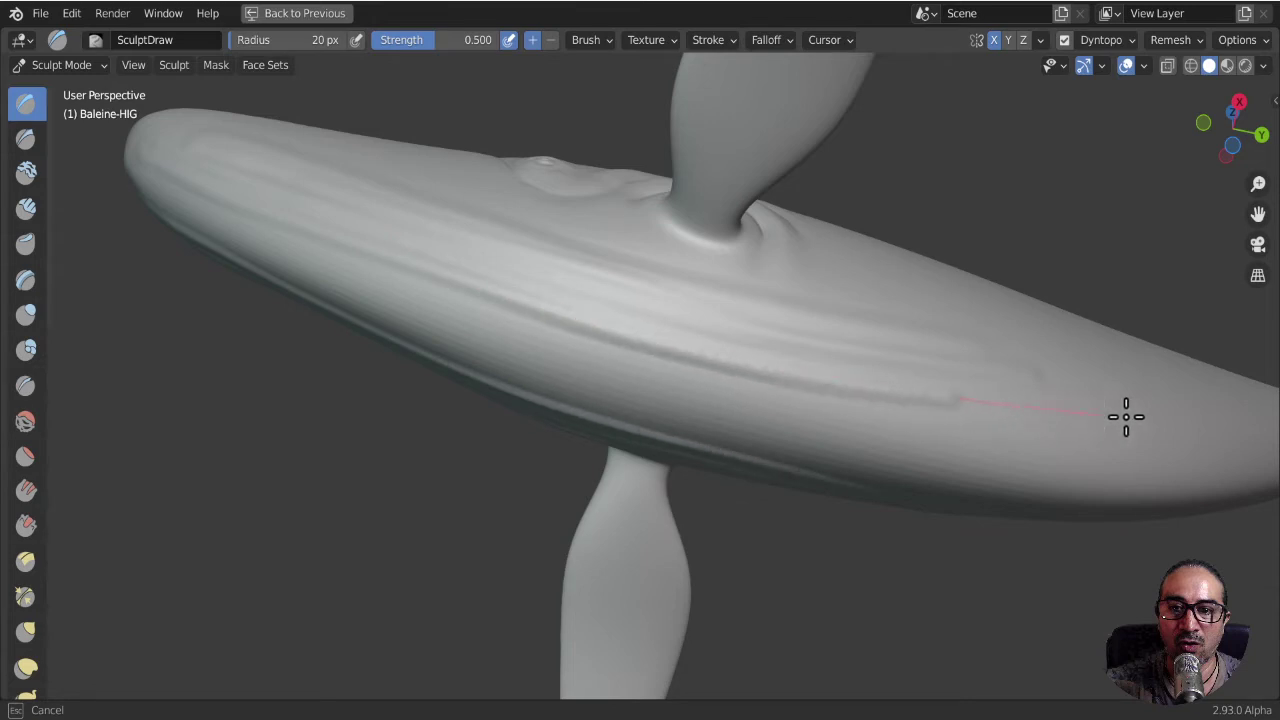
left_click_drag(1235, 399, 1235, 399)
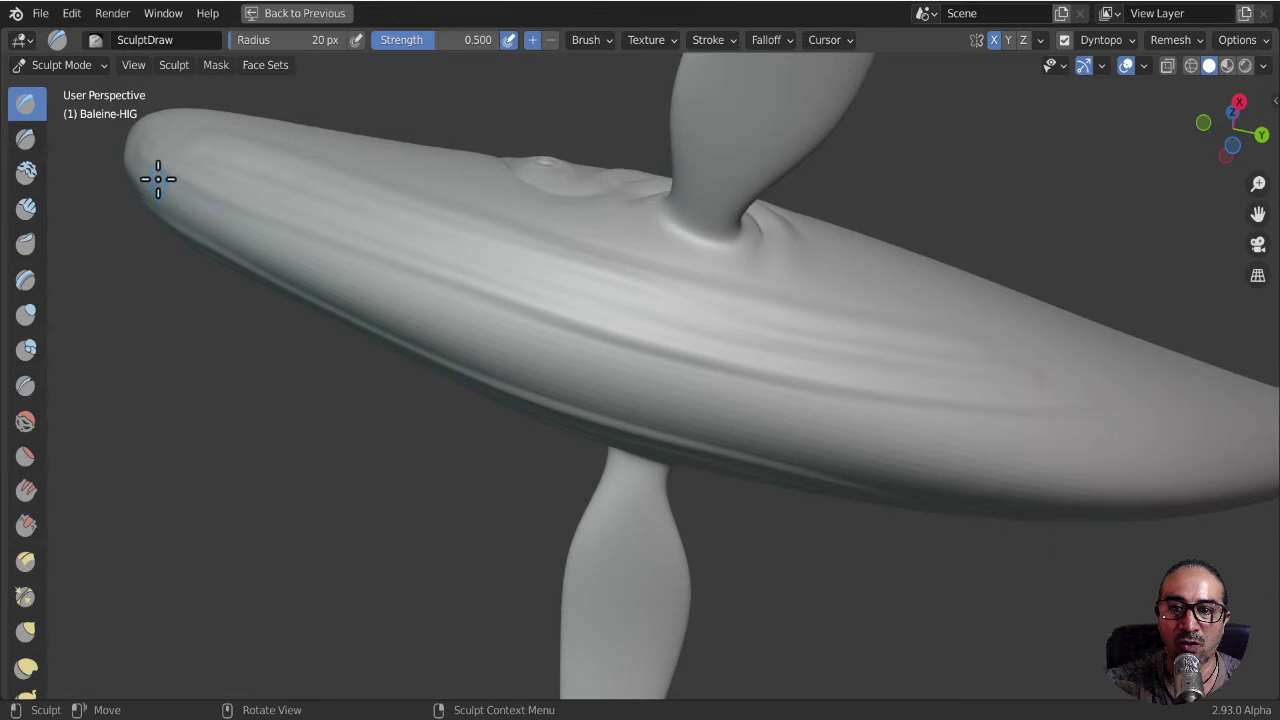
- Add further grooves from the snout and rear underside, then orbit to a side view
mouse_move(132, 164)
left_mouse_down()
mouse_move(314, 257)
mouse_move(682, 385)
mouse_move(911, 429)
mouse_move(1044, 433)
left_mouse_up()
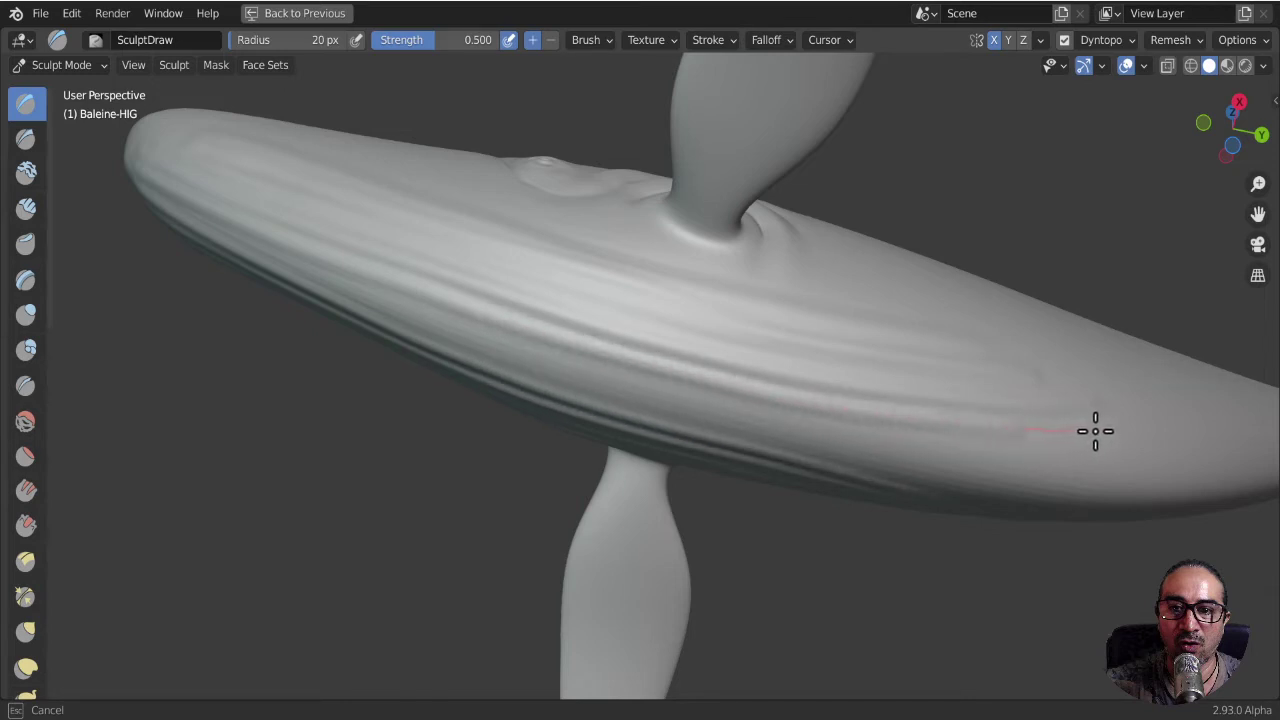
left_click_drag(1177, 418, 1177, 418)
left_click_drag(1104, 452, 1088, 459)
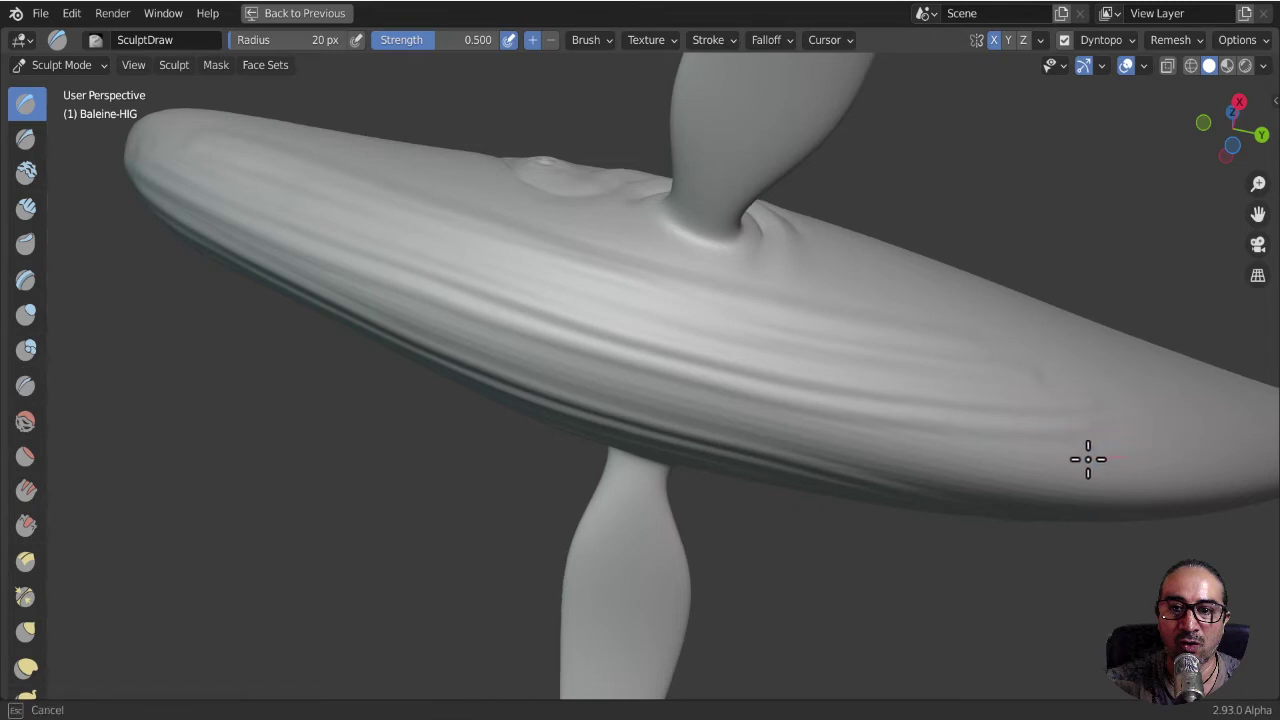
mouse_move(899, 456)
left_mouse_down()
mouse_move(580, 369)
mouse_move(299, 262)
left_mouse_up()
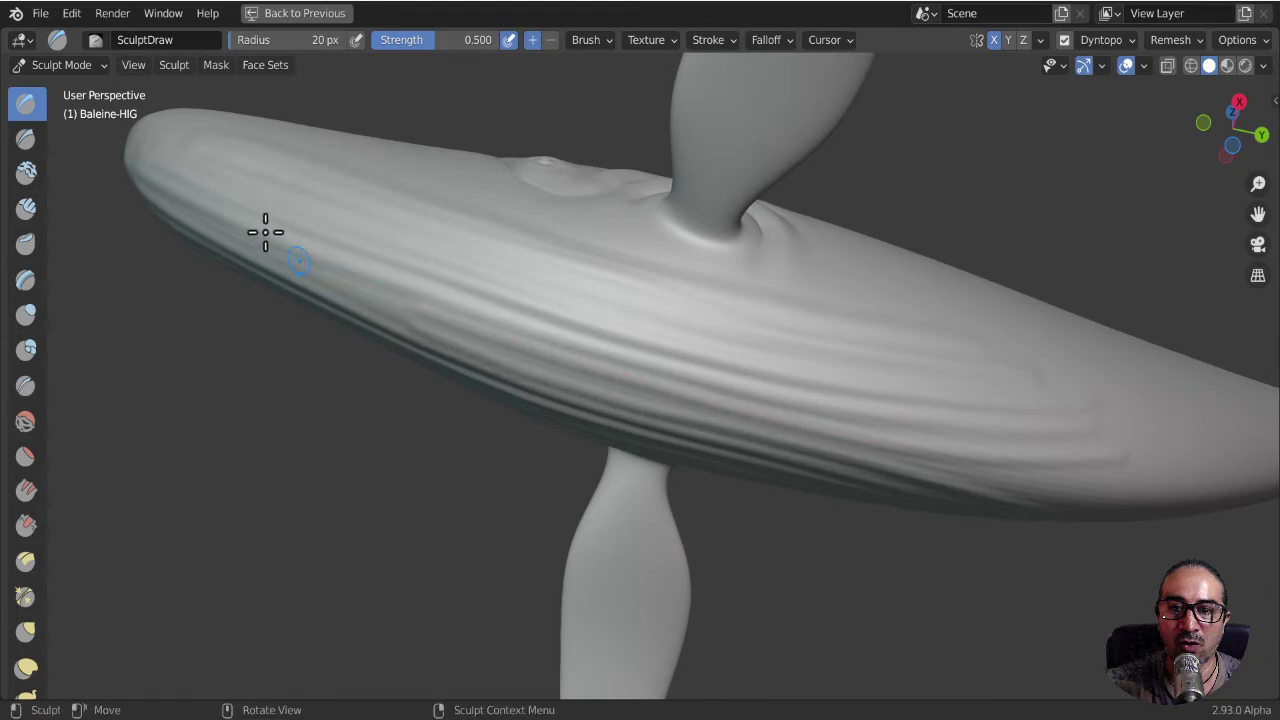
left_click_drag(166, 204, 190, 219)
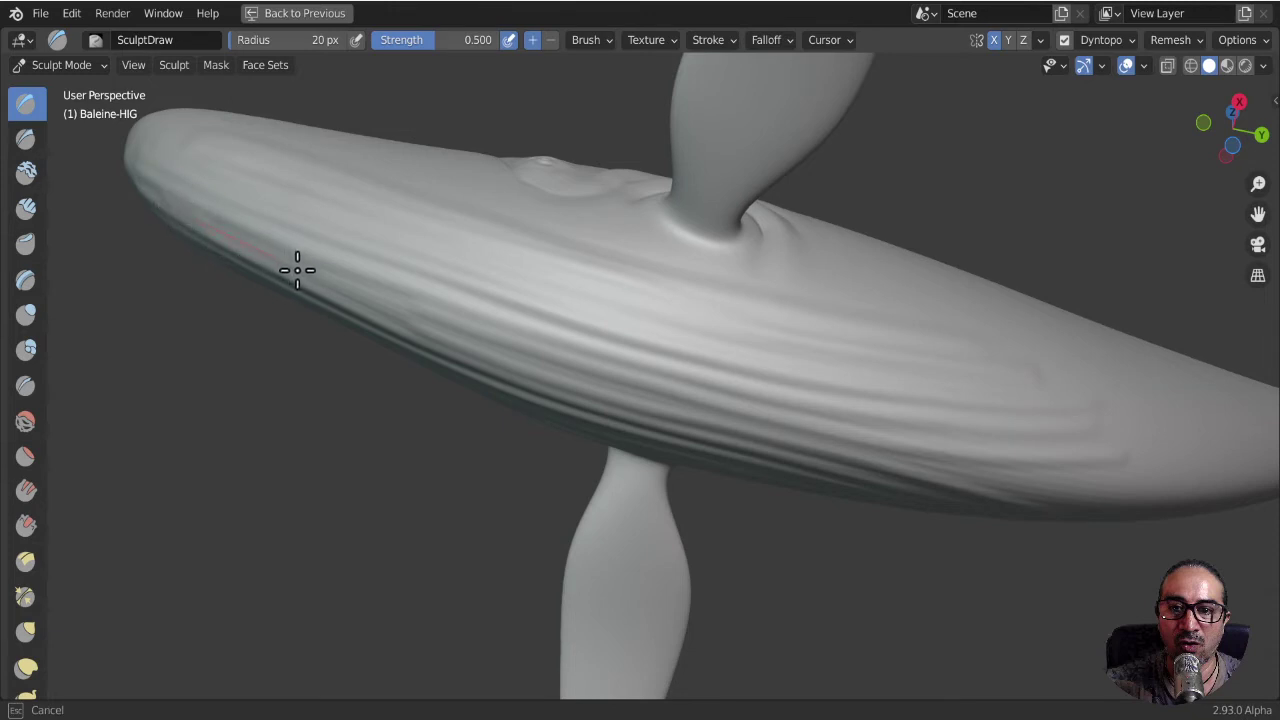
left_click_drag(297, 270, 370, 298)
left_click_drag(445, 321, 504, 339)
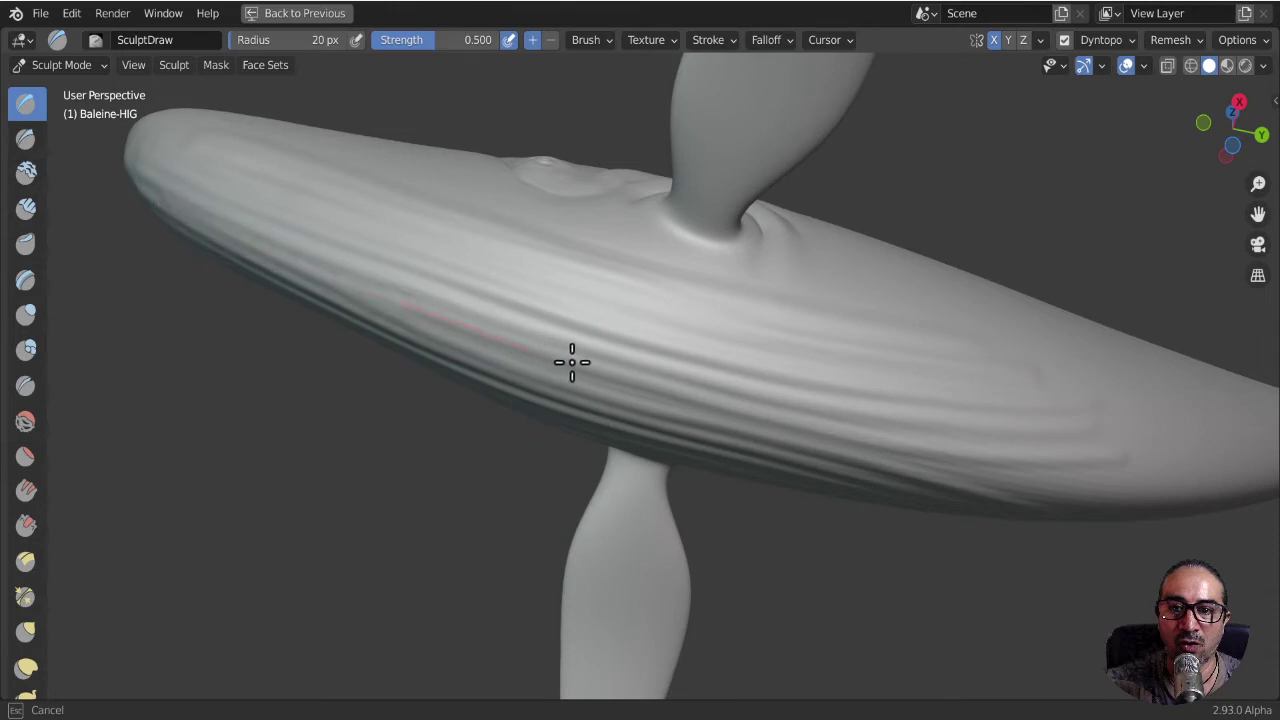
left_click_drag(572, 362, 743, 400)
mouse_move(571, 360)
middle_mouse_down()
mouse_move(503, 417)
mouse_move(517, 428)
middle_mouse_up()
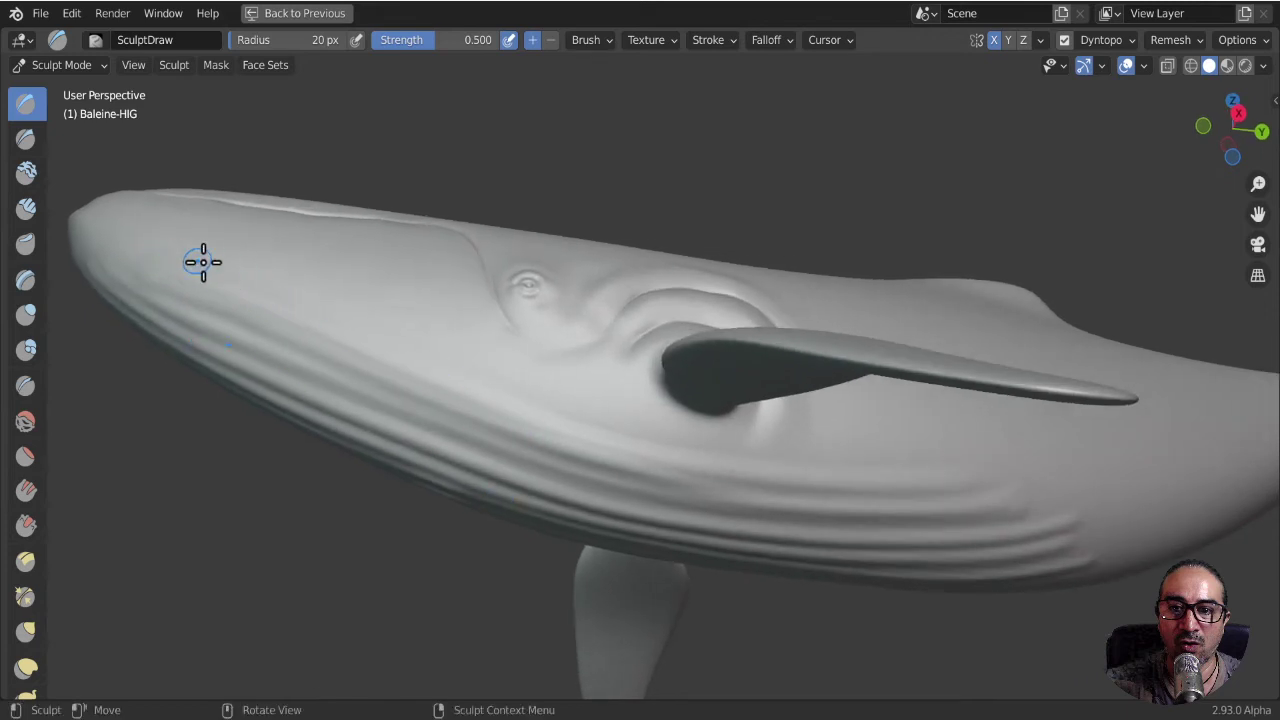
- Draw another groove from the snout back along the belly, then zoom out around the whole whale
left_click_drag(203, 262, 266, 294)
left_click_drag(347, 339, 434, 377)
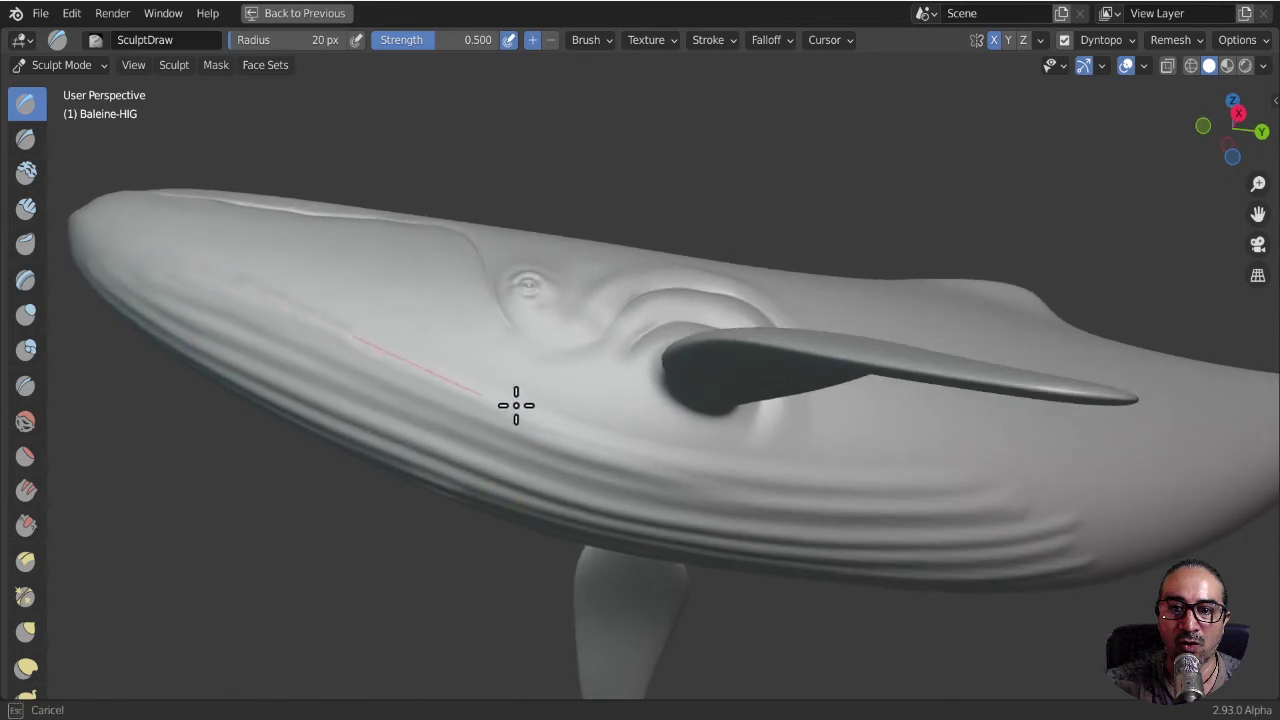
mouse_move(516, 405)
left_mouse_down()
mouse_move(816, 487)
mouse_move(1009, 486)
mouse_move(1077, 470)
left_mouse_up()
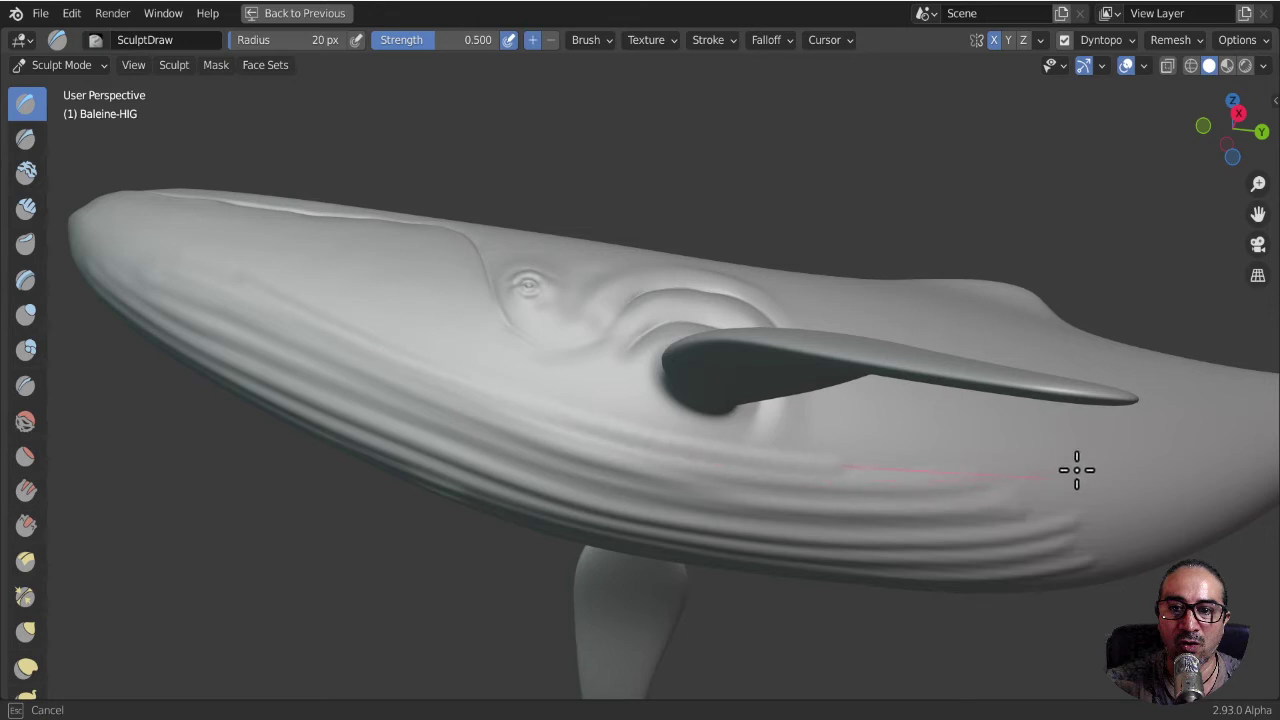
left_click_drag(1210, 410, 1210, 410)
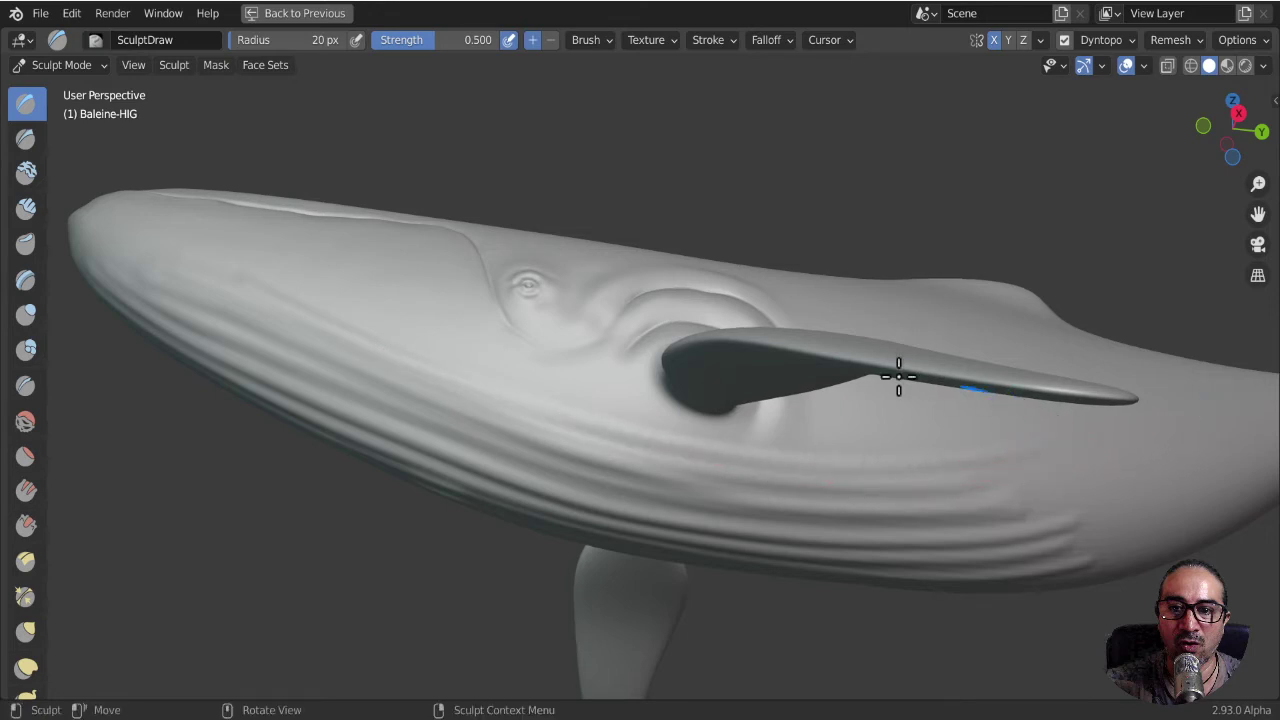
middle_click_drag(900, 371, 540, 400)
scroll(540, 400, "down", 5)
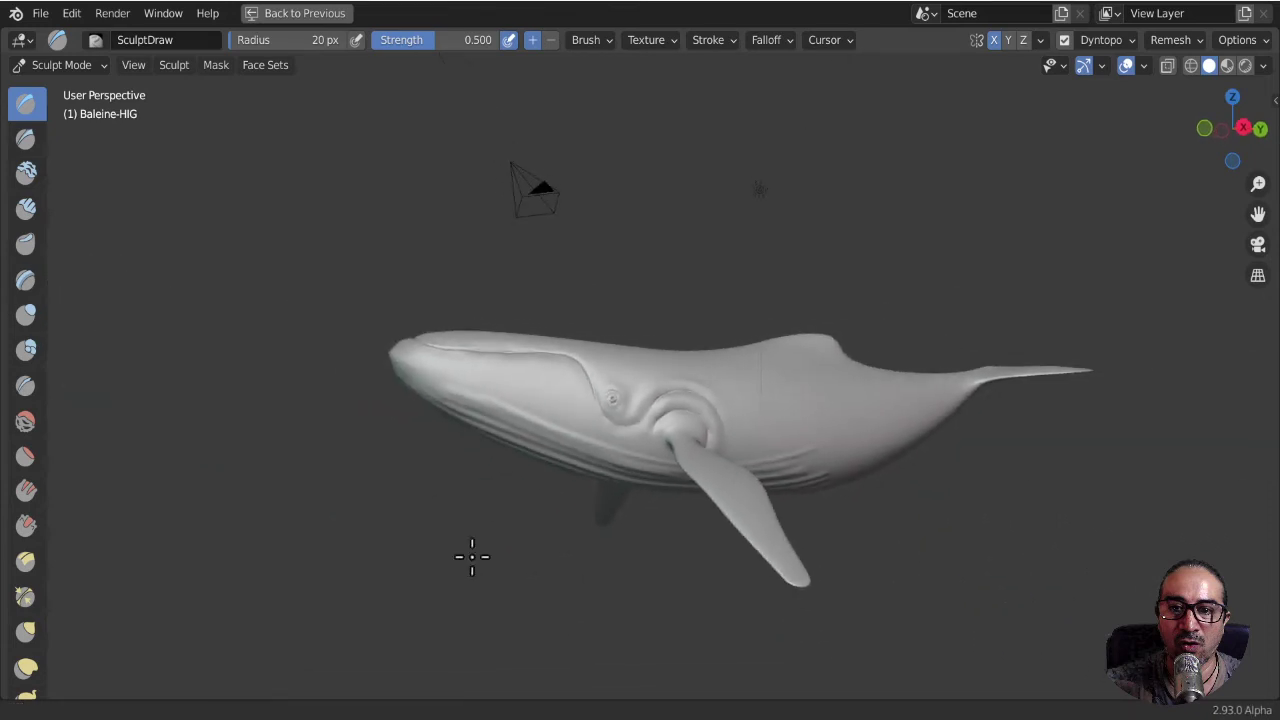
mouse_move(471, 551)
middle_mouse_down()
mouse_move(560, 289)
mouse_move(711, 274)
mouse_move(795, 468)
mouse_move(529, 463)
mouse_move(981, 268)
middle_mouse_up()
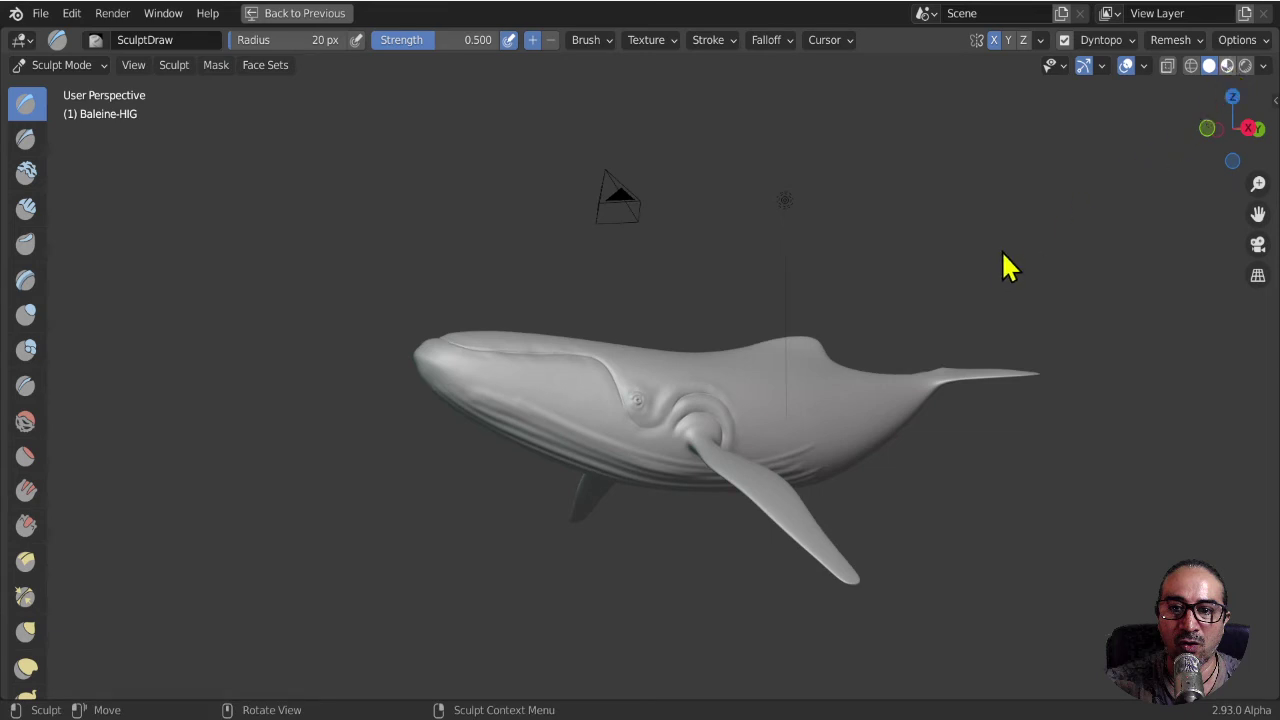
- Switch to Material Preview shading and restore the normal Sculpting workspace layout
left_click(1228, 64)
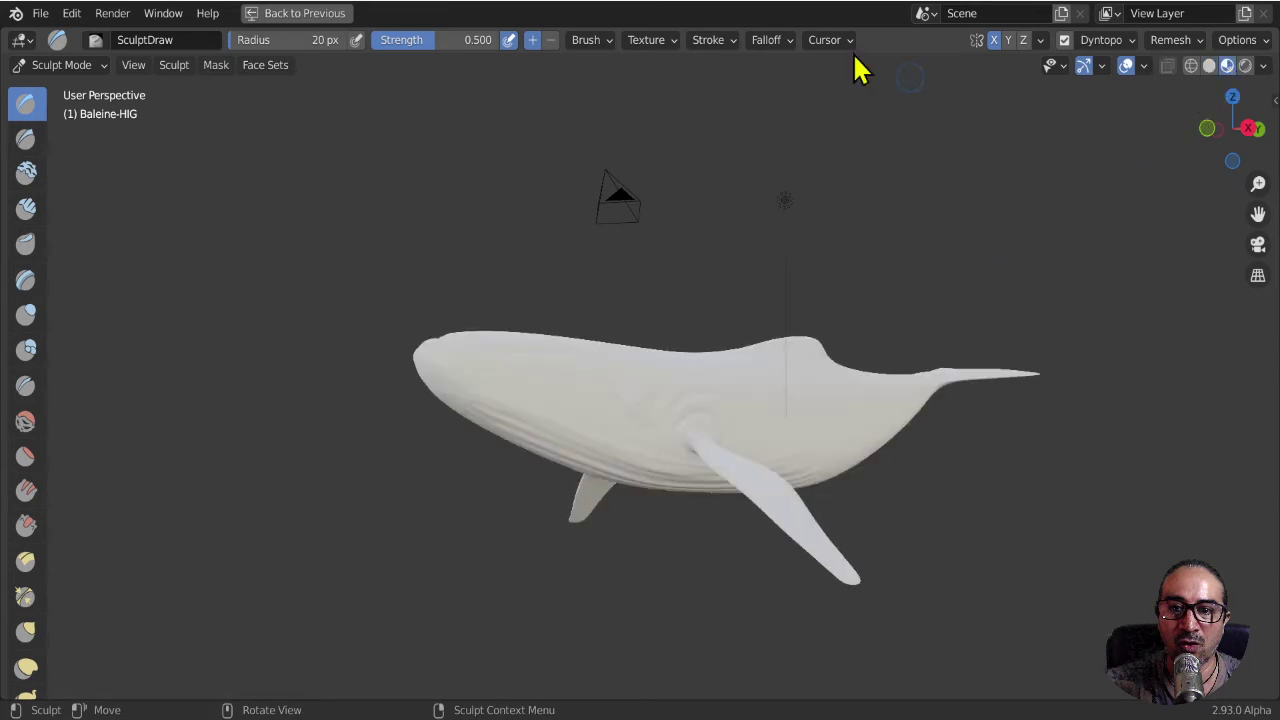
left_click(298, 14)
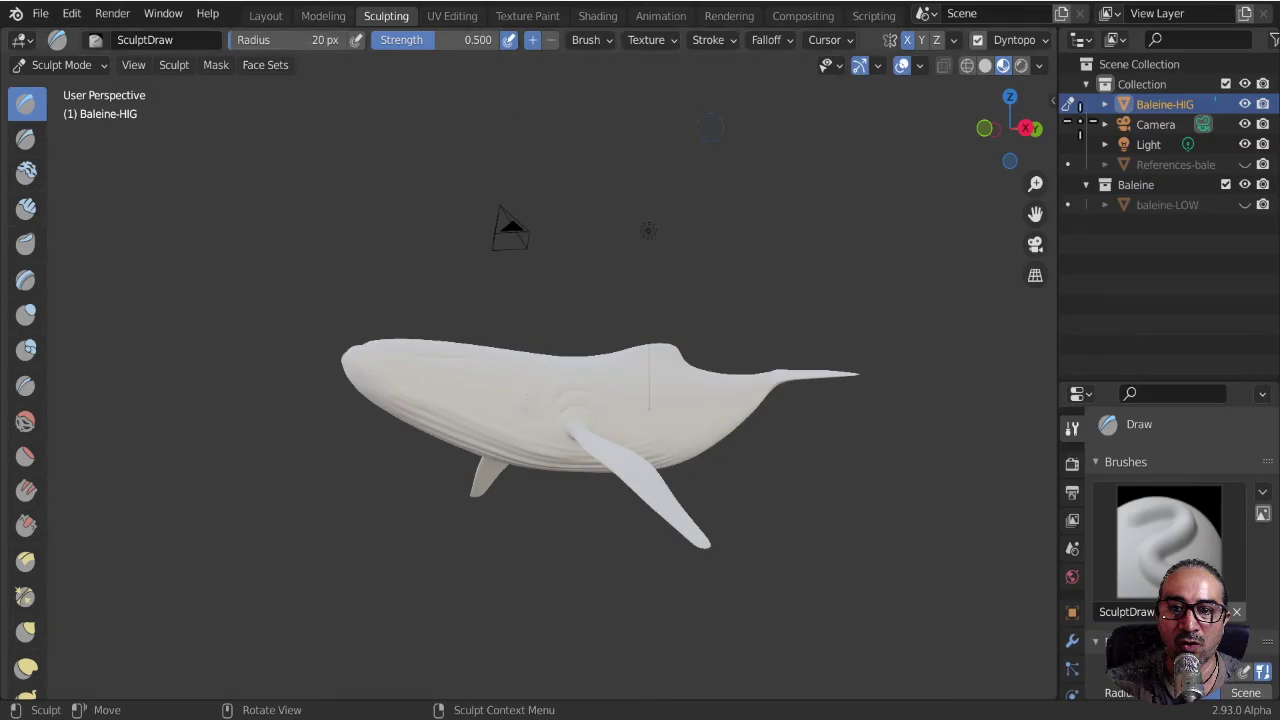
left_click(999, 70)
- Unhide the References-bale photo board and zoom in on the breaching whale photo
left_click(1244, 164)
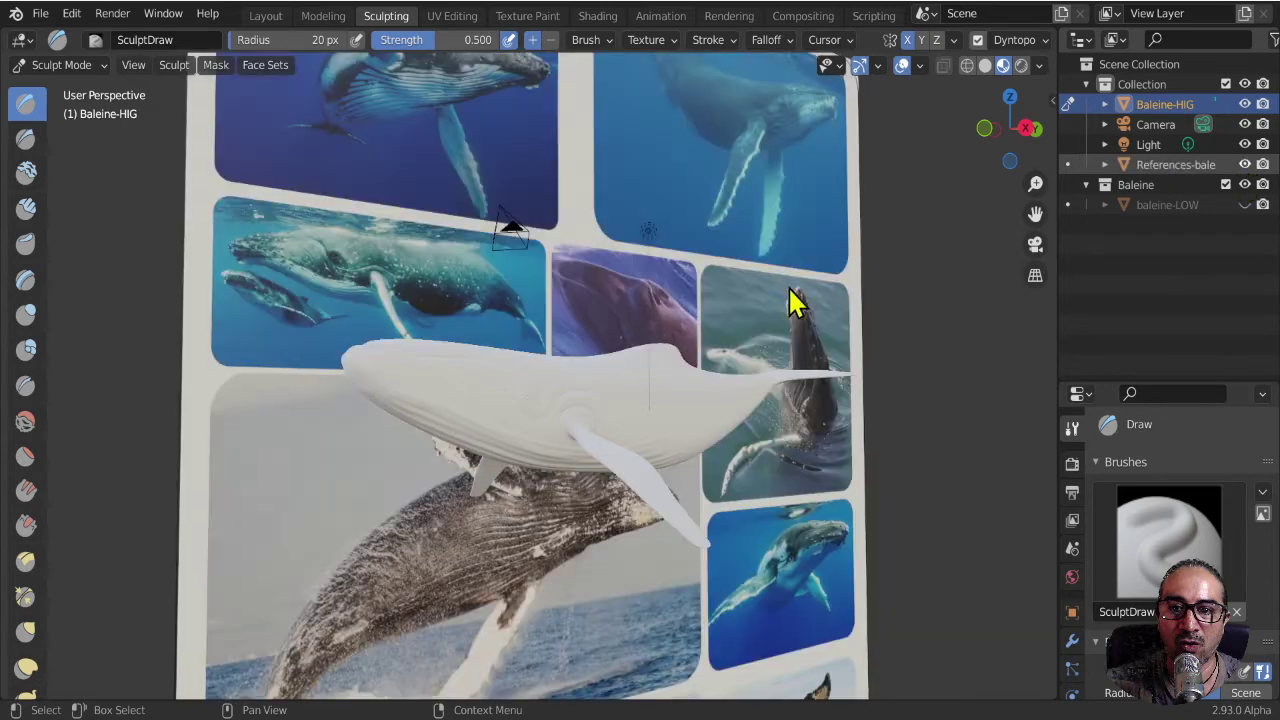
mouse_move(792, 282)
middle_mouse_down()
mouse_move(632, 300)
mouse_move(600, 343)
mouse_move(737, 309)
middle_mouse_up()
scroll(646, 342, "up", 2)
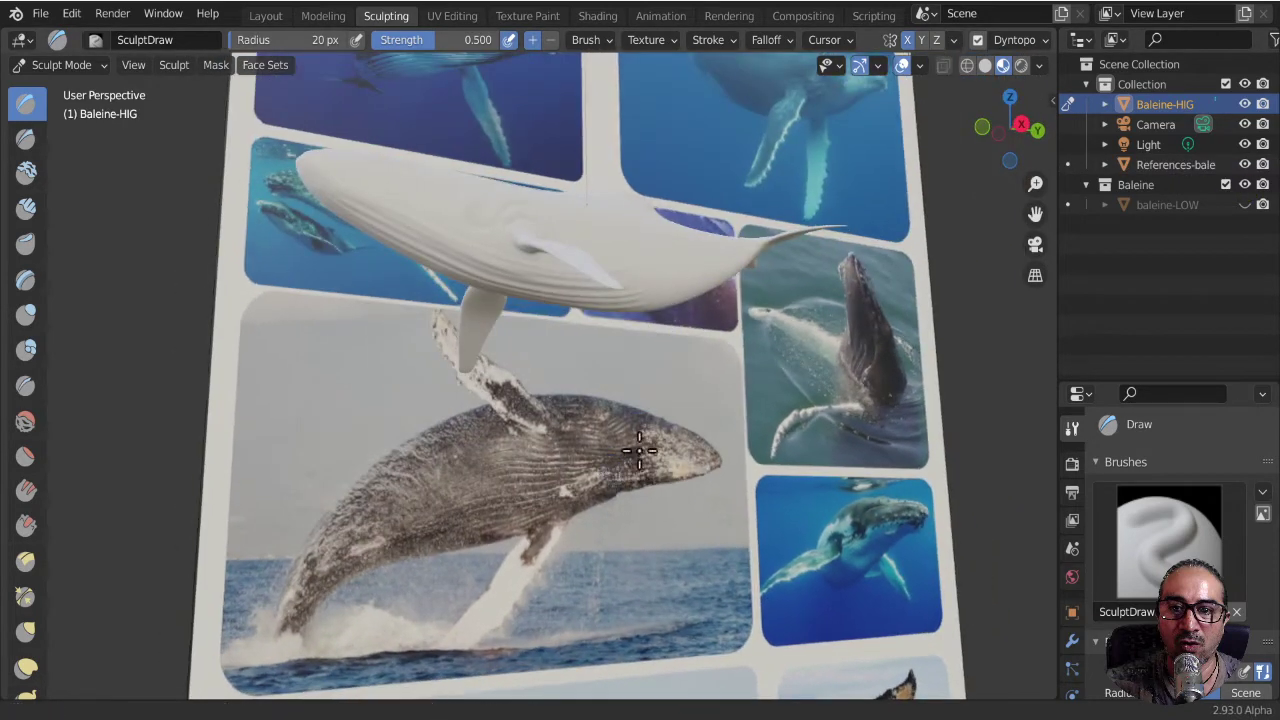
scroll(737, 309, "up", 4)
middle_click_drag(704, 423, 526, 503)
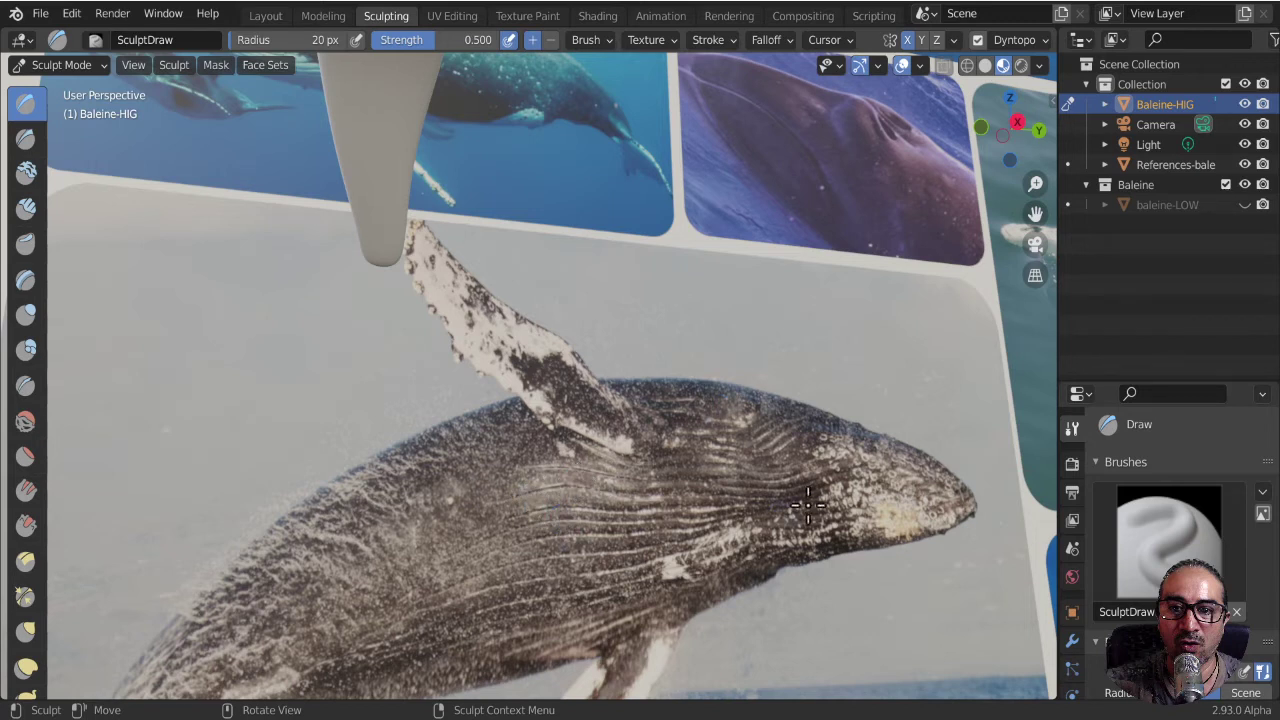
mouse_move(702, 340)
middle_mouse_down()
mouse_move(757, 371)
mouse_move(423, 423)
middle_mouse_up()
mouse_move(622, 470)
middle_mouse_down()
mouse_move(629, 414)
mouse_move(629, 537)
mouse_move(500, 340)
mouse_move(663, 209)
middle_mouse_up()
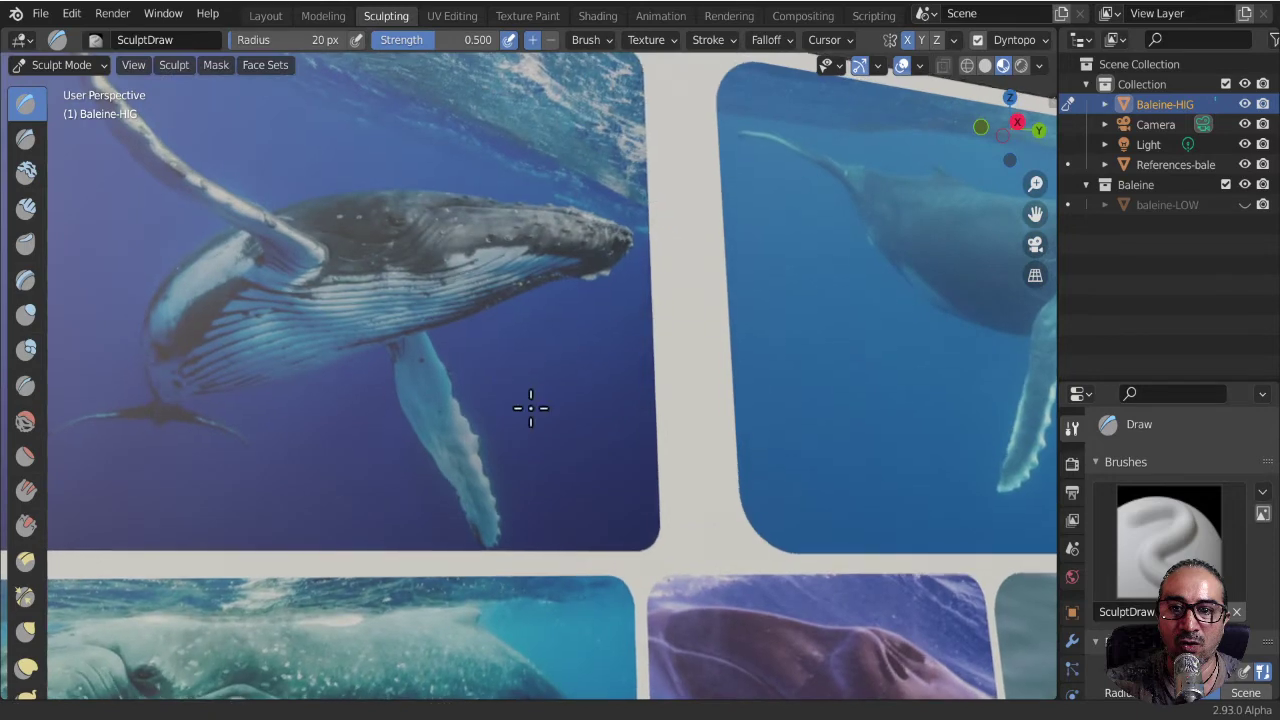
mouse_move(529, 409)
middle_mouse_down()
mouse_move(651, 586)
mouse_move(570, 193)
mouse_move(540, 260)
middle_mouse_up()
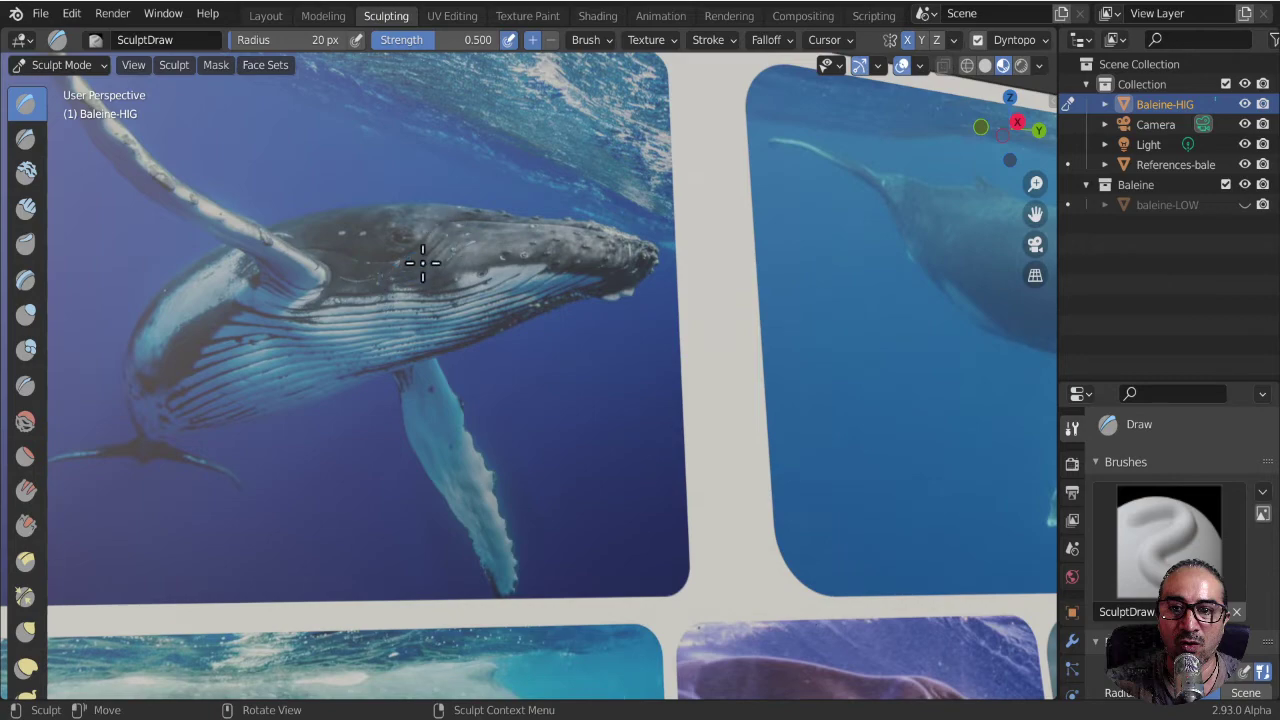
middle_click_drag(810, 371, 534, 363)
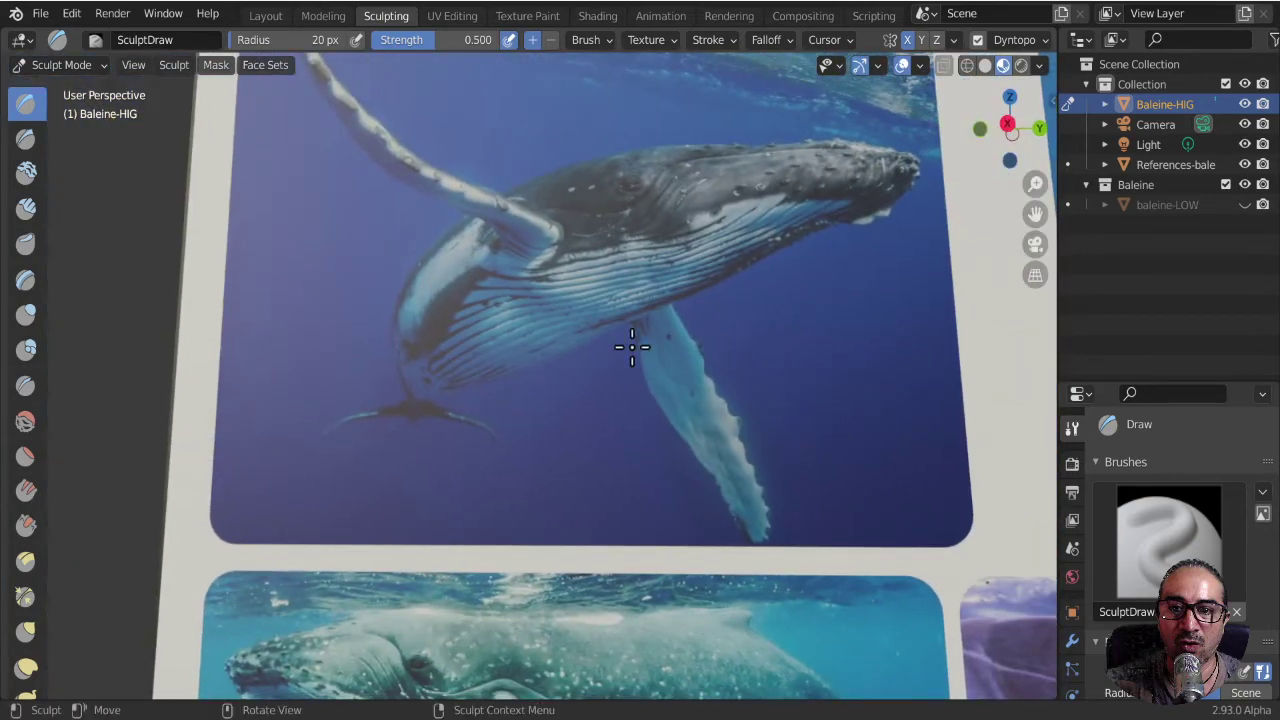
- Check the camera view, reframe the whale mesh and pan across the reference images
key("KP_0")
key("KP_0")
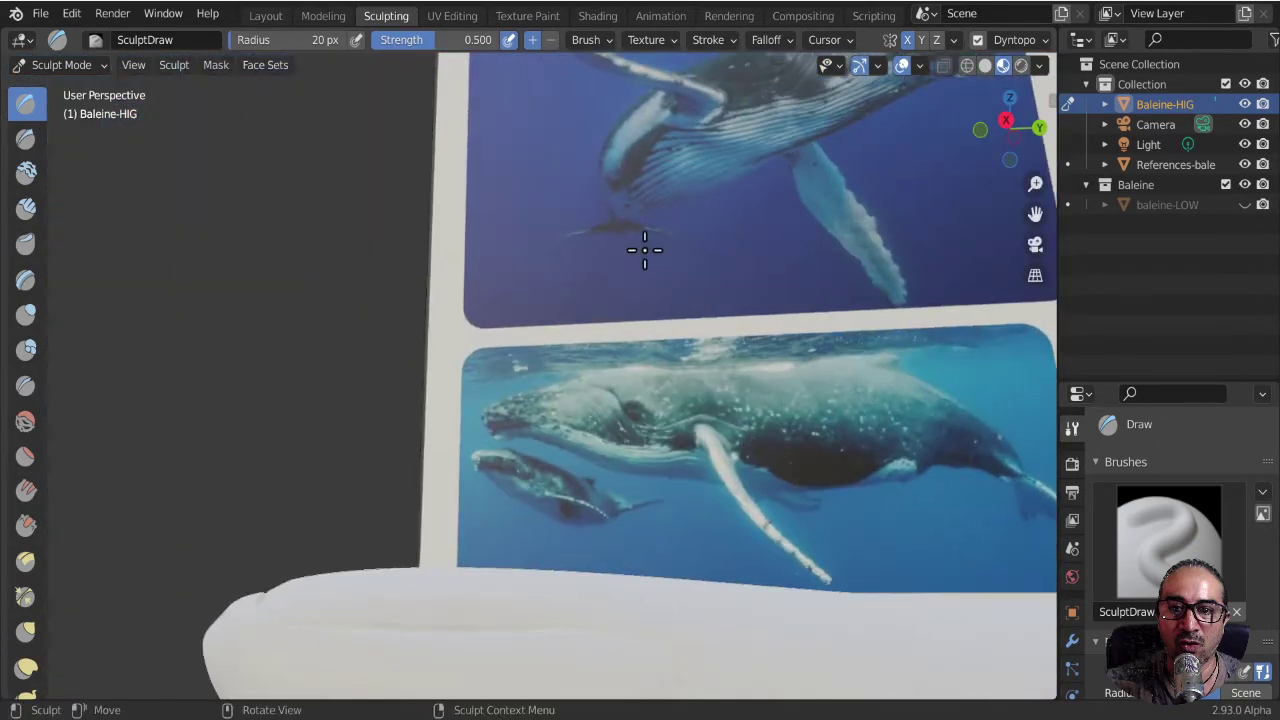
mouse_move(643, 249)
middle_mouse_down()
mouse_move(558, 452)
mouse_move(623, 494)
mouse_move(786, 343)
mouse_move(523, 586)
middle_mouse_up()
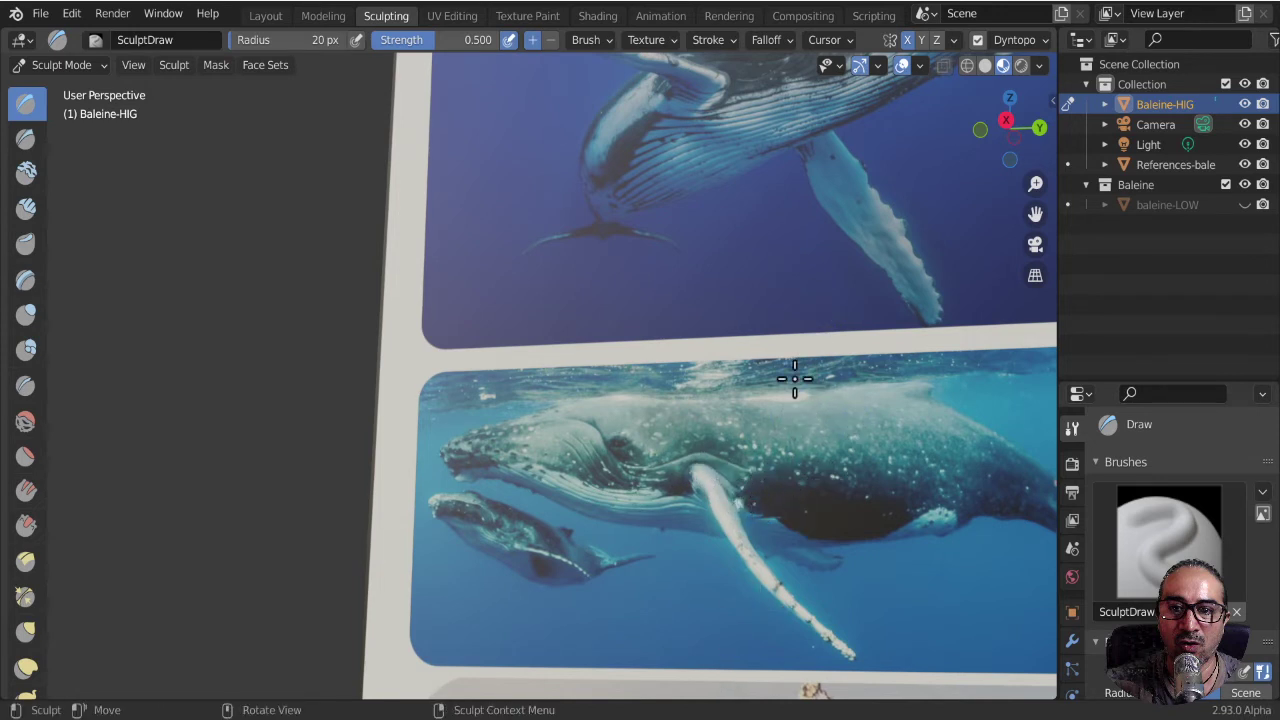
key("KP_Decimal")
mouse_move(760, 350)
middle_mouse_down()
mouse_move(868, 408)
mouse_move(274, 480)
middle_mouse_up()
mouse_move(766, 474)
middle_mouse_down("shift")
mouse_move(450, 294)
mouse_move(691, 420)
mouse_move(857, 423)
mouse_move(240, 451)
mouse_move(766, 330)
mouse_move(834, 357)
mouse_move(577, 628)
mouse_move(717, 500)
mouse_move(736, 363)
mouse_move(766, 349)
mouse_move(640, 457)
mouse_move(634, 480)
middle_mouse_up("shift")
scroll(800, 394, "up", 2)
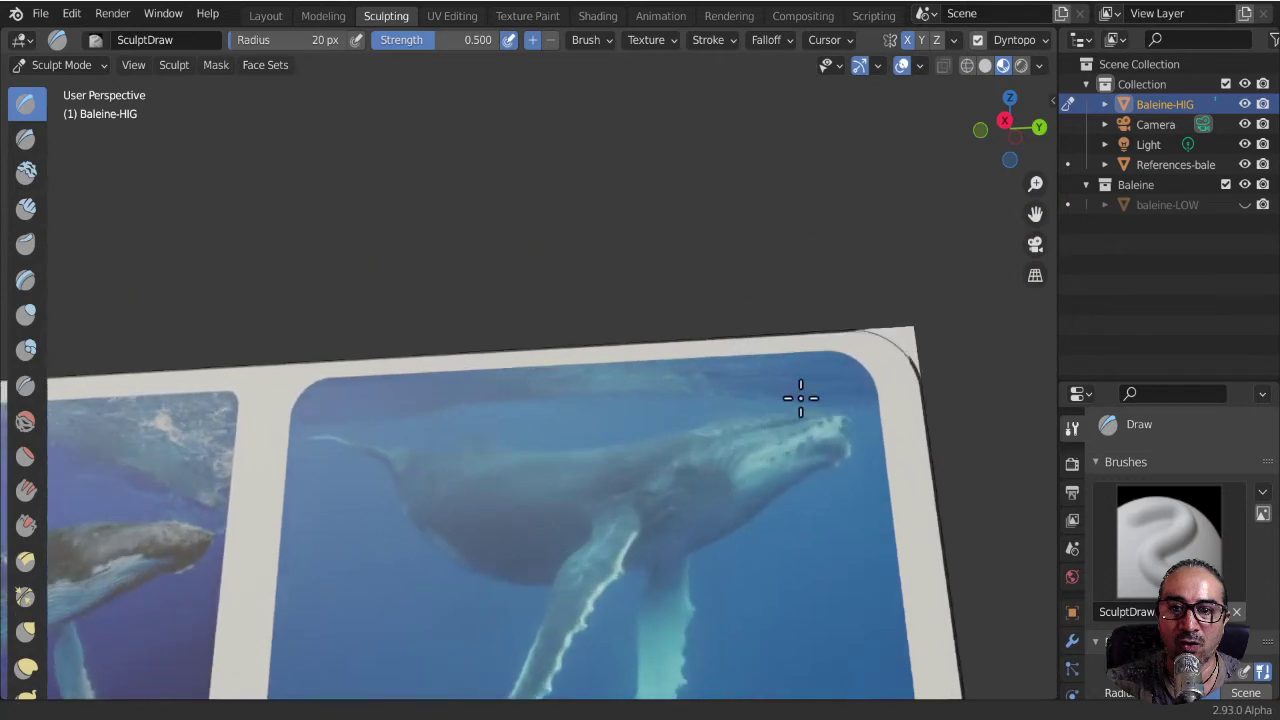
scroll(709, 600, "up", 2)
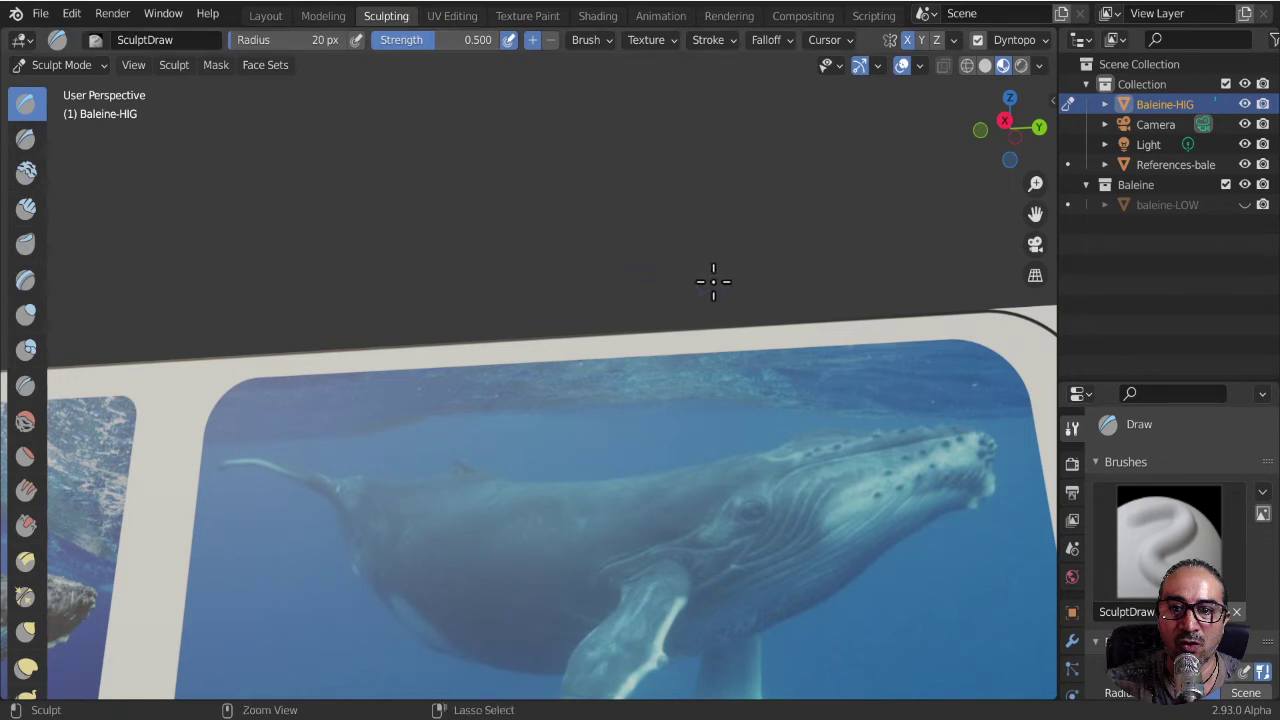
- Return to Solid shading, snap to the Right Orthographic view (Numpad 3) and zoom onto the head
left_click(985, 66)
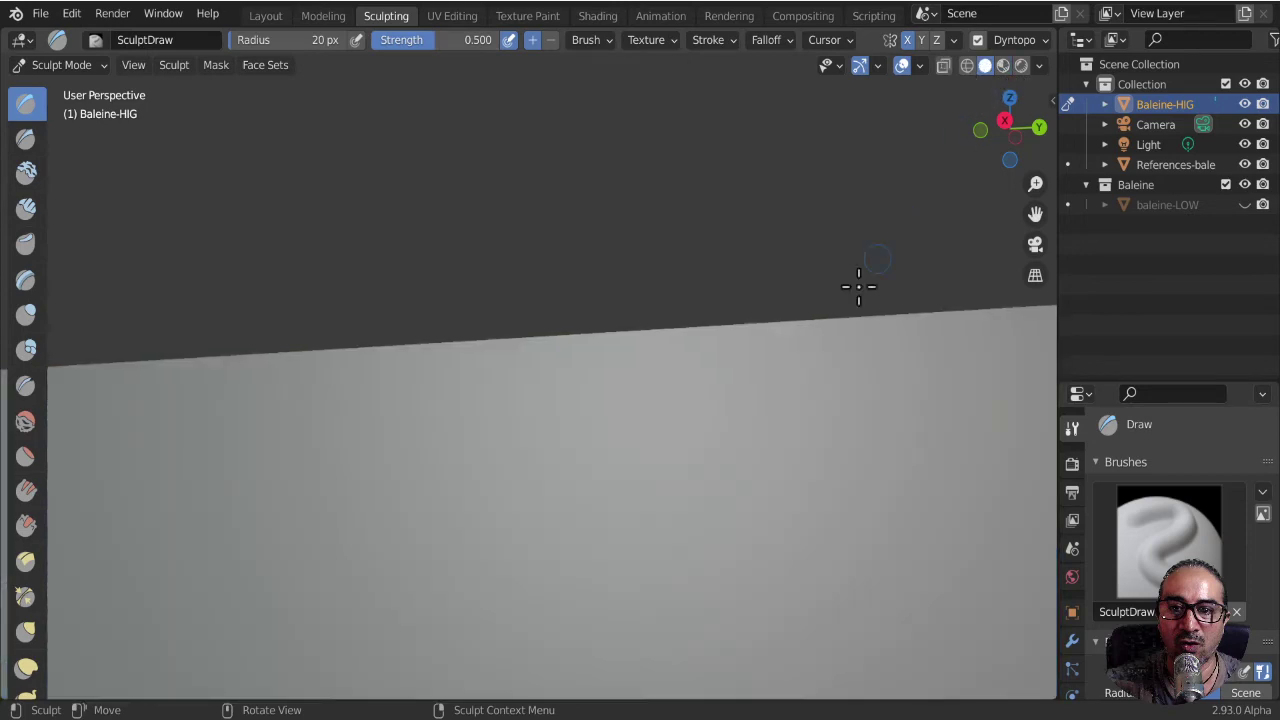
key("KP_0")
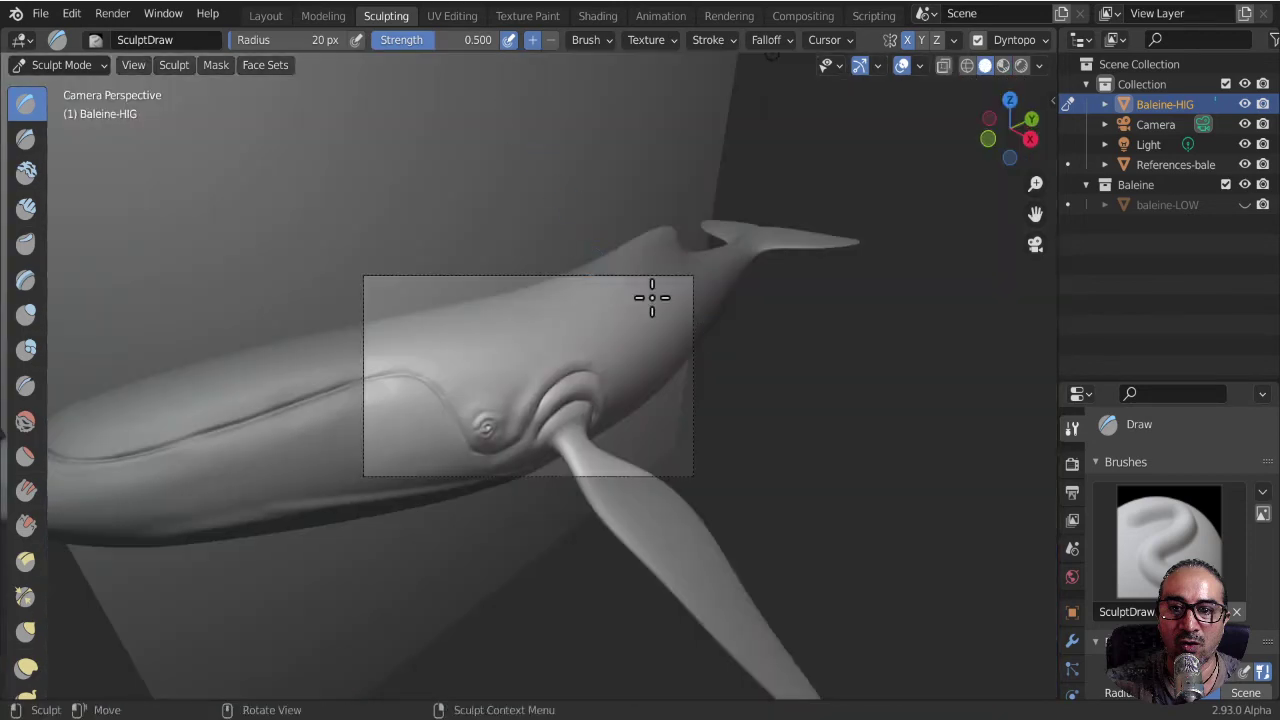
mouse_move(786, 413)
middle_mouse_down()
mouse_move(617, 443)
mouse_move(650, 409)
middle_mouse_up()
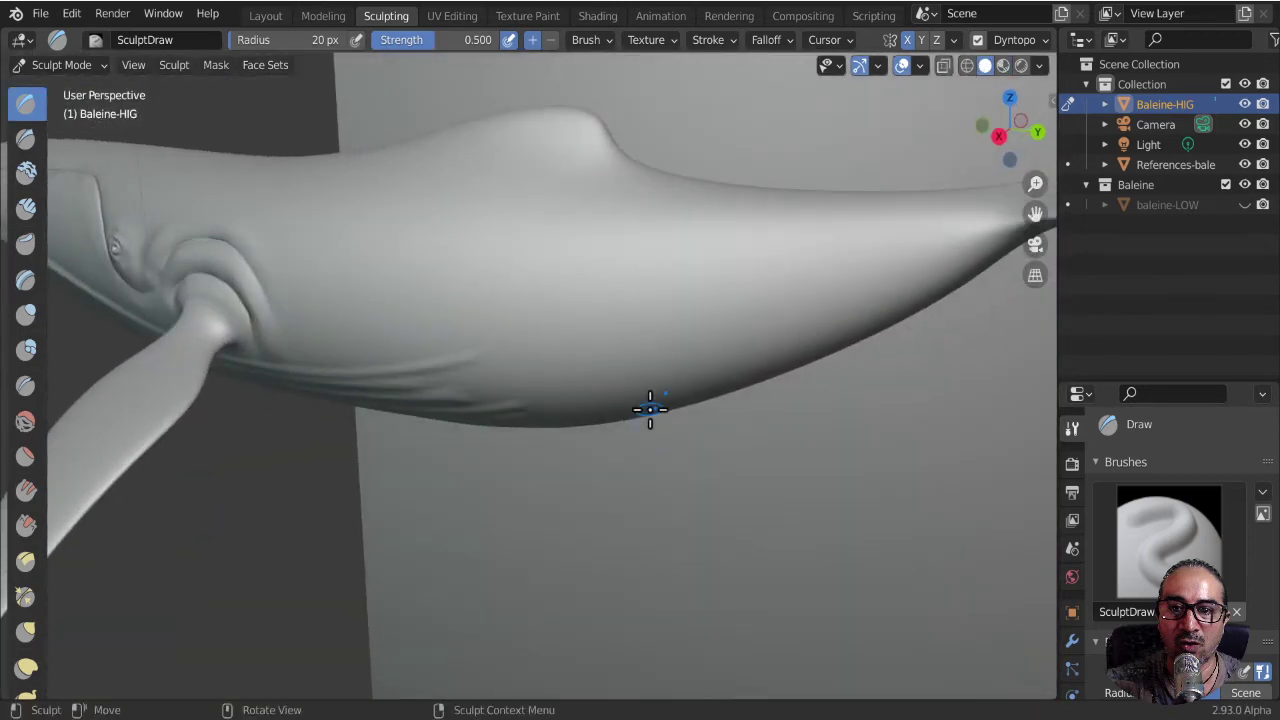
key("KP_3")
scroll(574, 375, "down", 4)
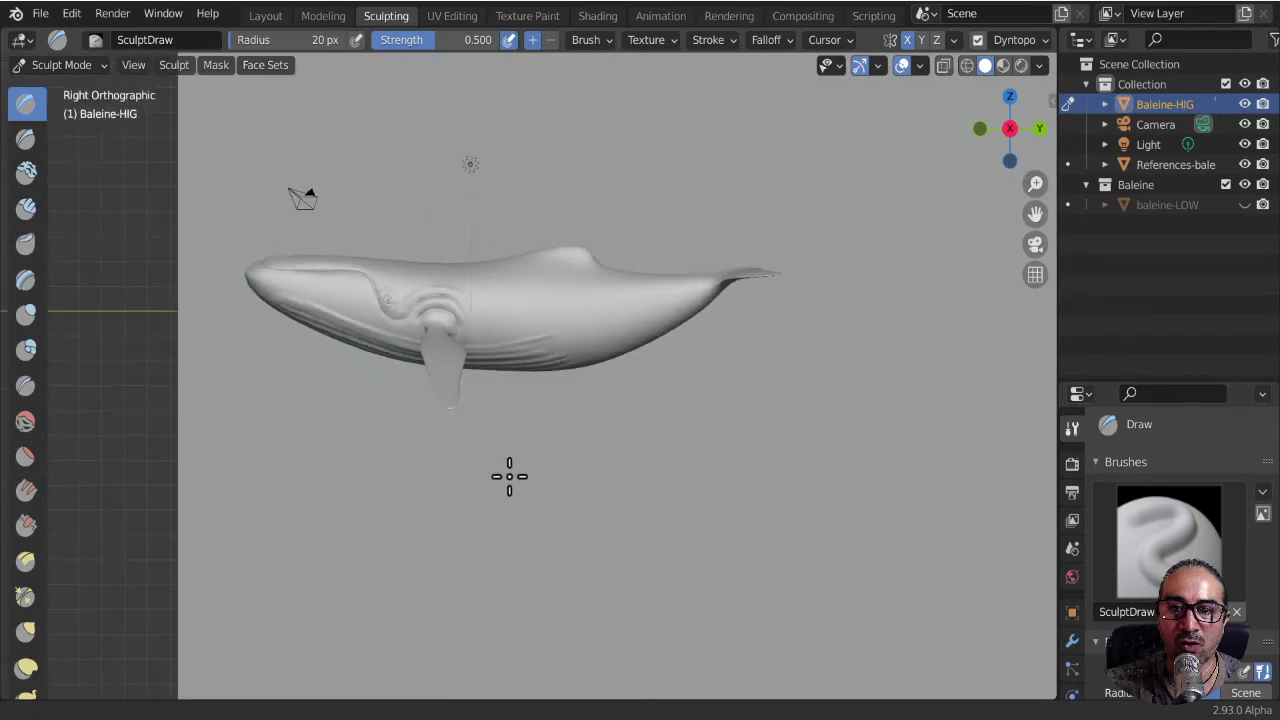
middle_click_drag(537, 371, 580, 434, "shift")
scroll(694, 269, "down", 2)
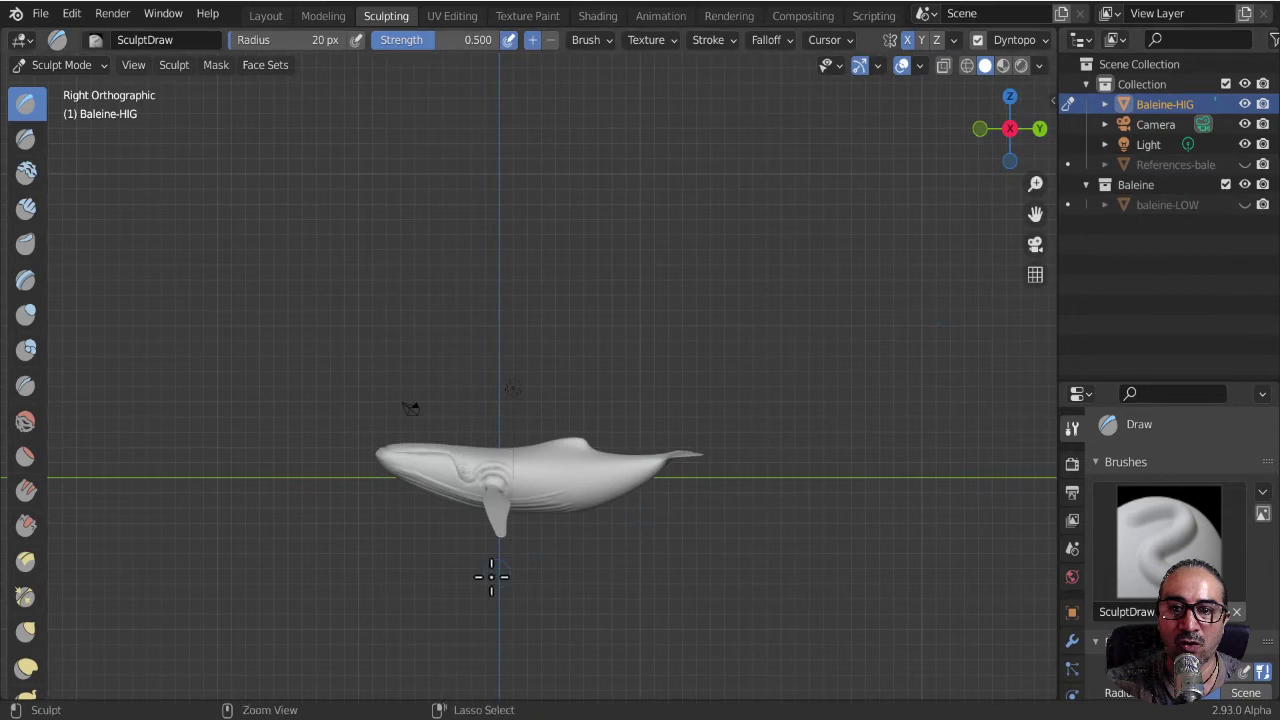
mouse_move(663, 403)
middle_mouse_down("ctrl")
mouse_move(490, 386)
mouse_move(611, 260)
mouse_move(443, 371)
mouse_move(451, 349)
mouse_move(580, 384)
mouse_move(577, 371)
middle_mouse_up("ctrl")
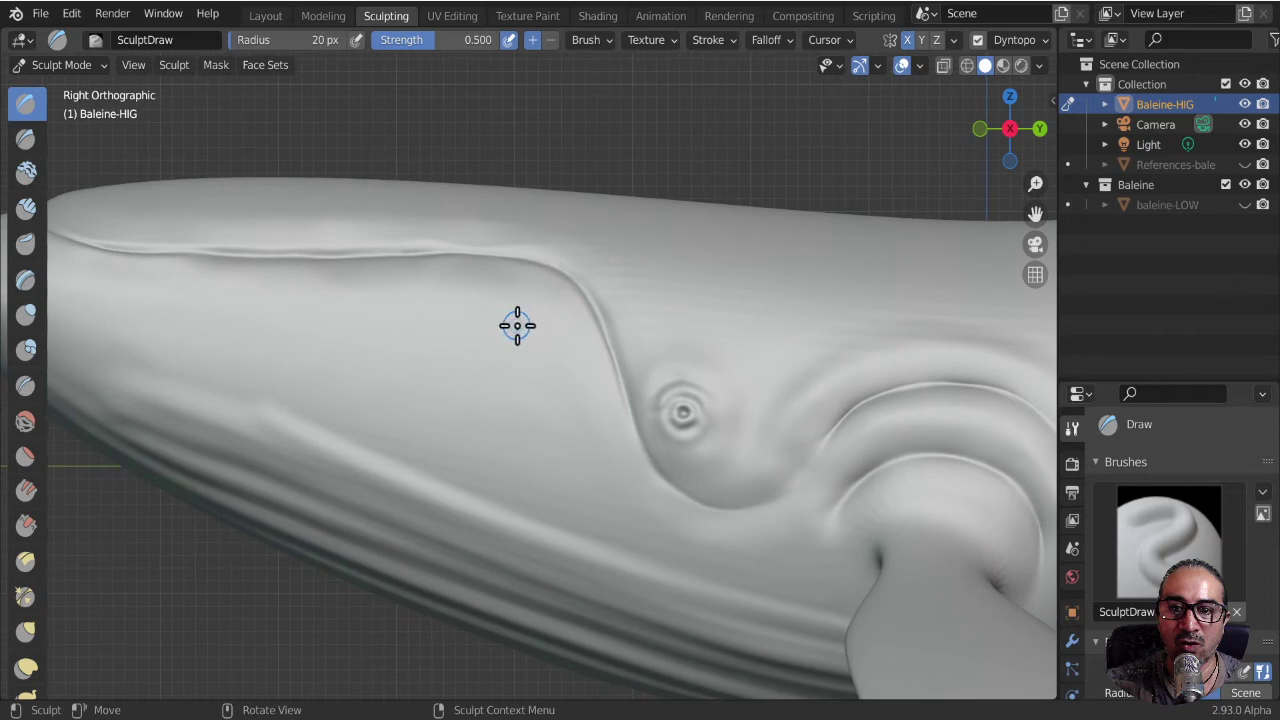
- Draw two straight crease lines on the whale's cheek below the mouth line
left_click_drag(500, 312, 556, 436)
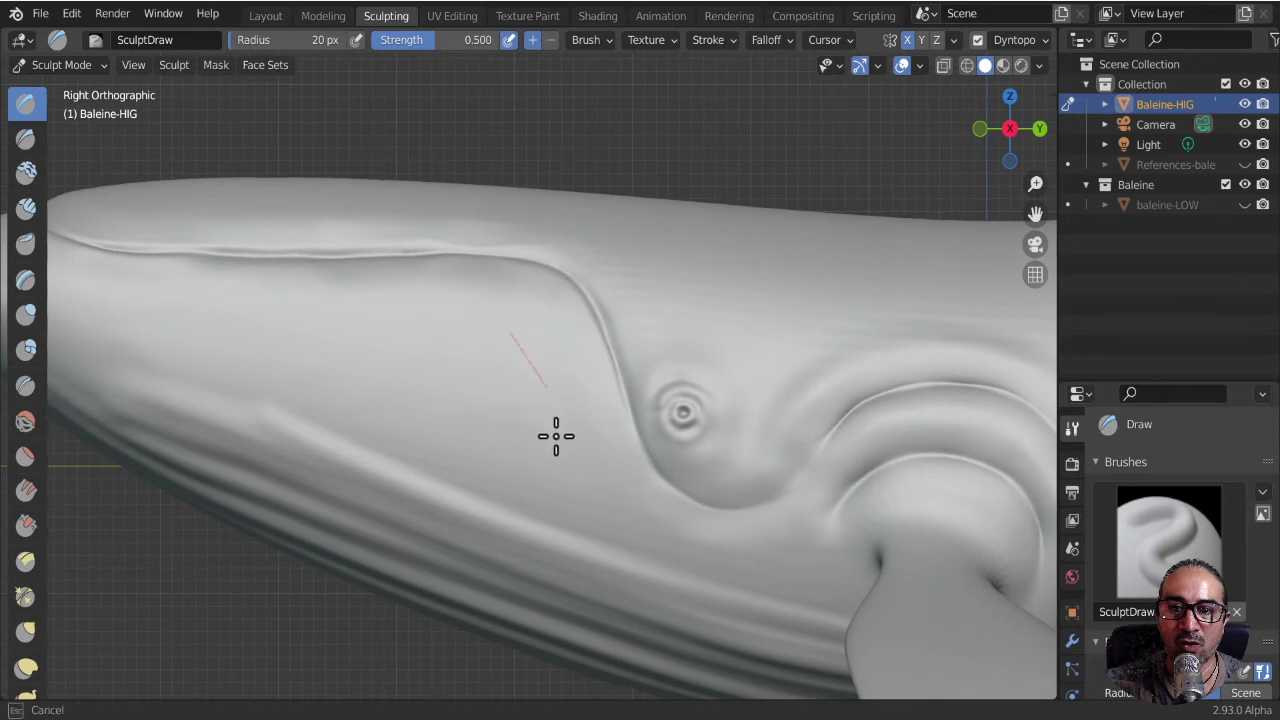
mouse_move(680, 570)
left_mouse_down()
mouse_move(443, 343)
mouse_move(505, 451)
mouse_move(680, 583)
left_mouse_up()
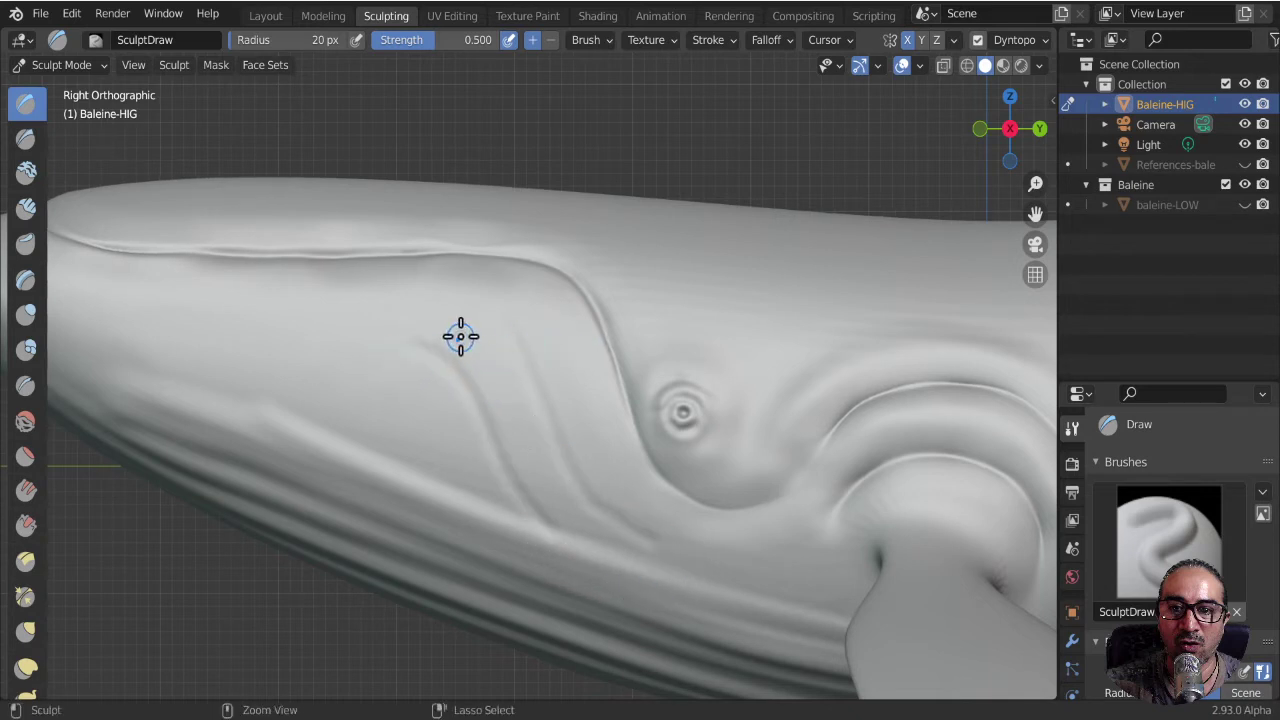
left_click_drag(457, 337, 540, 459)
left_click_drag(563, 524, 640, 563)
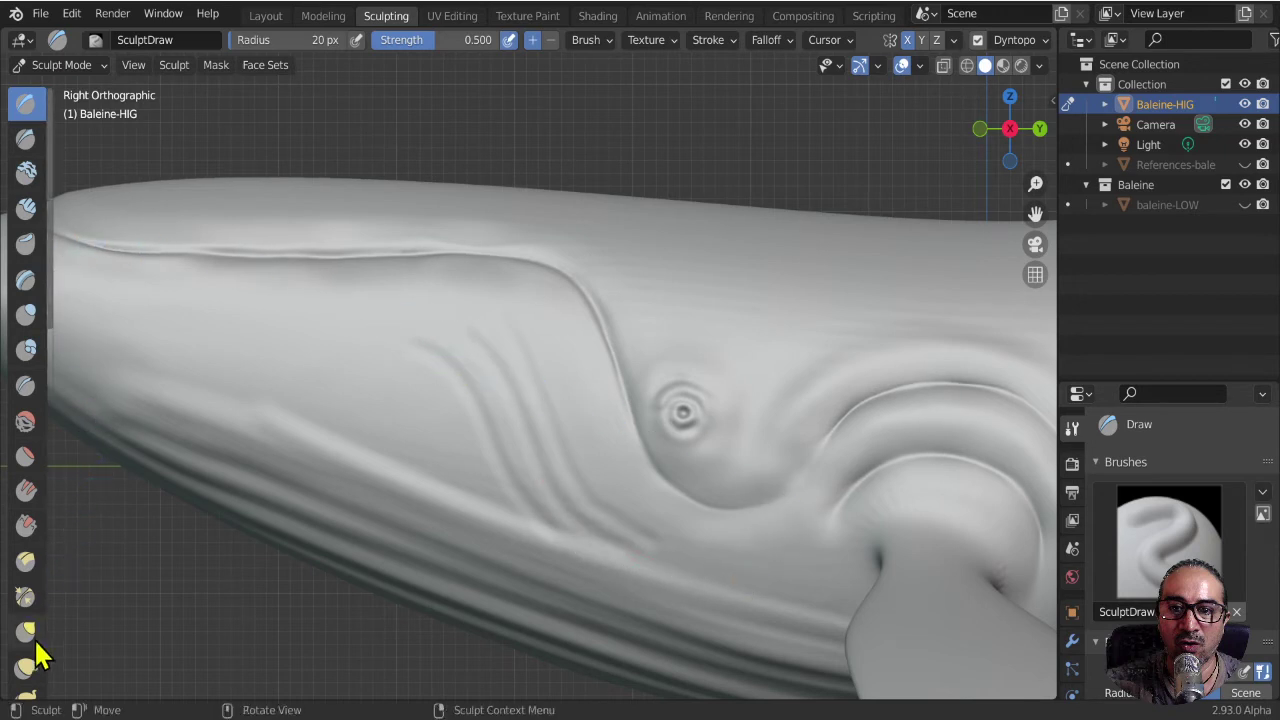
- Turn off Stabilize Stroke and draw four more curved creases below the cheek ridges
left_click(727, 44)
left_click(699, 317)
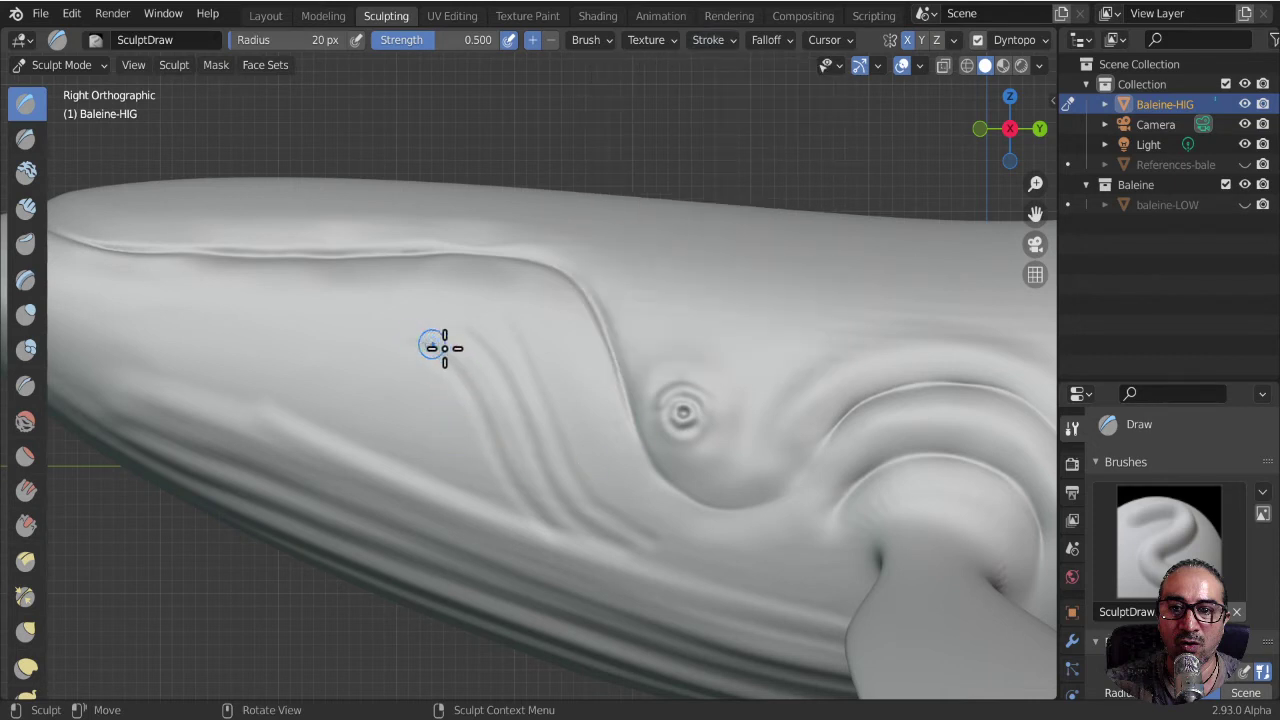
mouse_move(411, 349)
left_mouse_down()
mouse_move(457, 374)
mouse_move(476, 420)
left_mouse_up()
left_click_drag(495, 465, 565, 530)
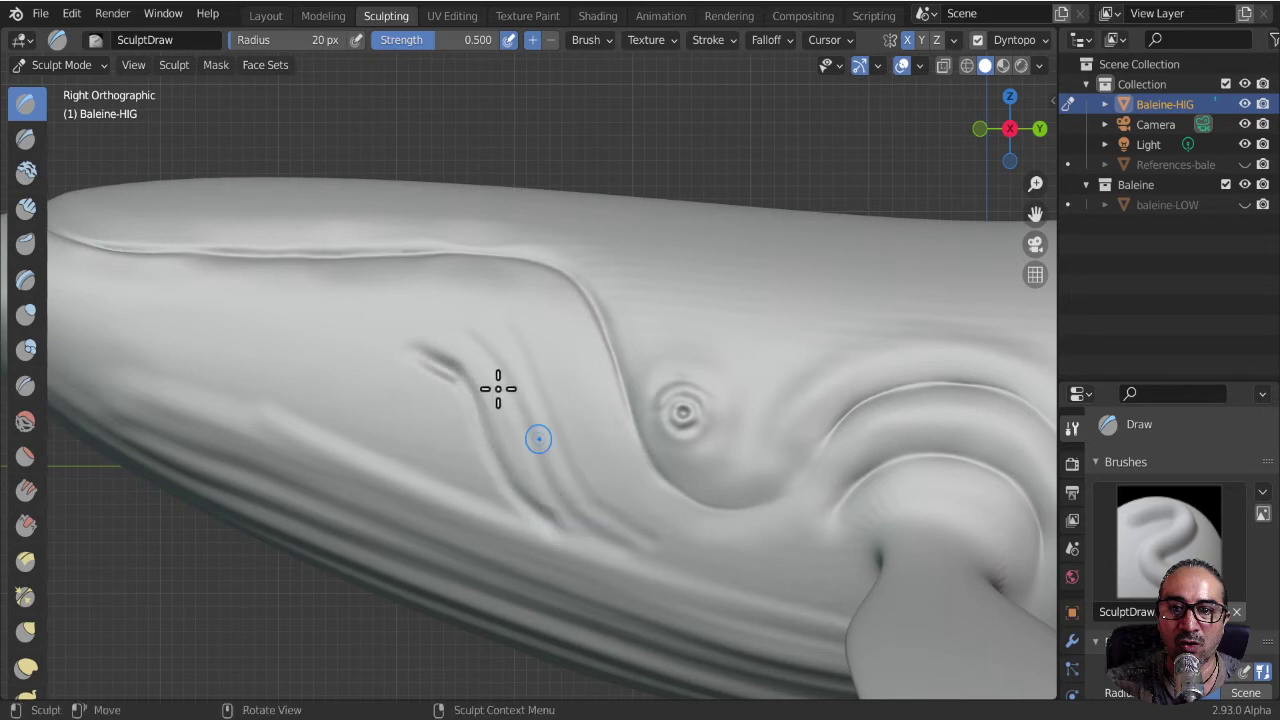
mouse_move(454, 329)
left_mouse_down()
mouse_move(519, 386)
mouse_move(531, 451)
mouse_move(571, 506)
mouse_move(611, 522)
left_mouse_up()
mouse_move(502, 319)
left_mouse_down()
mouse_move(551, 397)
mouse_move(569, 471)
mouse_move(652, 542)
left_mouse_up()
- Switch to the Pinch/Magnify brush at 43 px and sharpen the lower throat groove
left_click(25, 597)
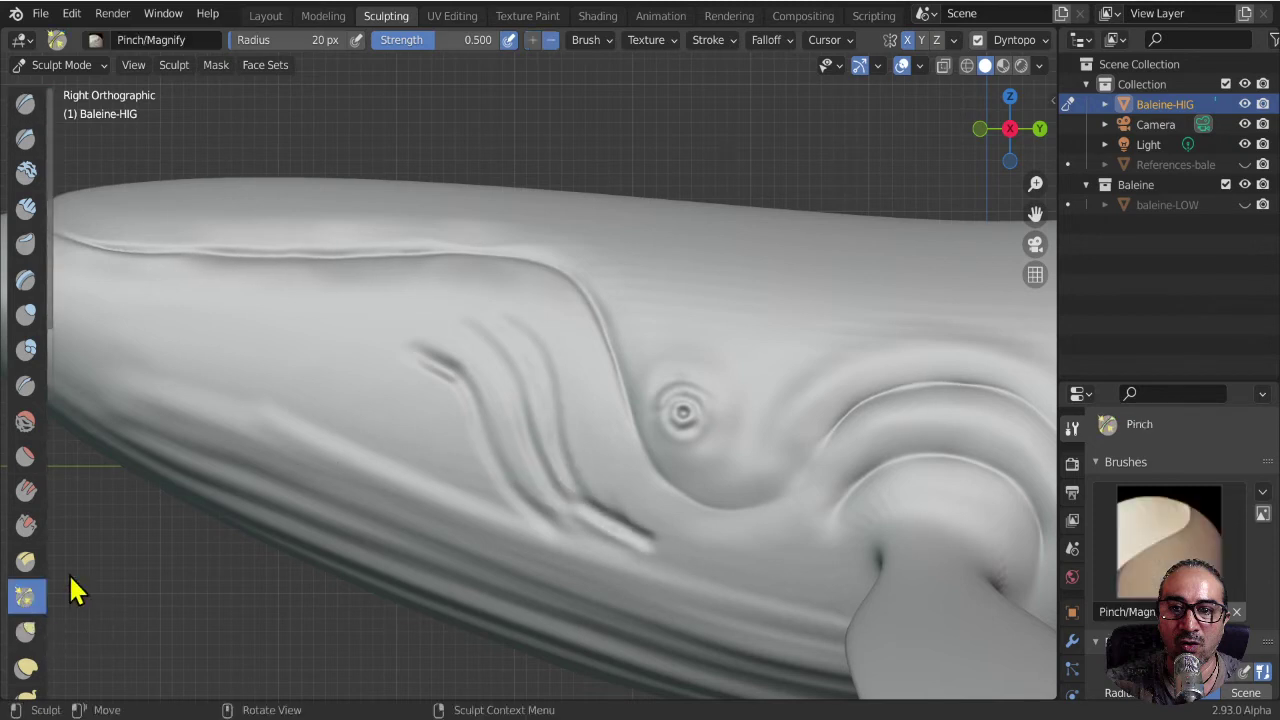
key("f")
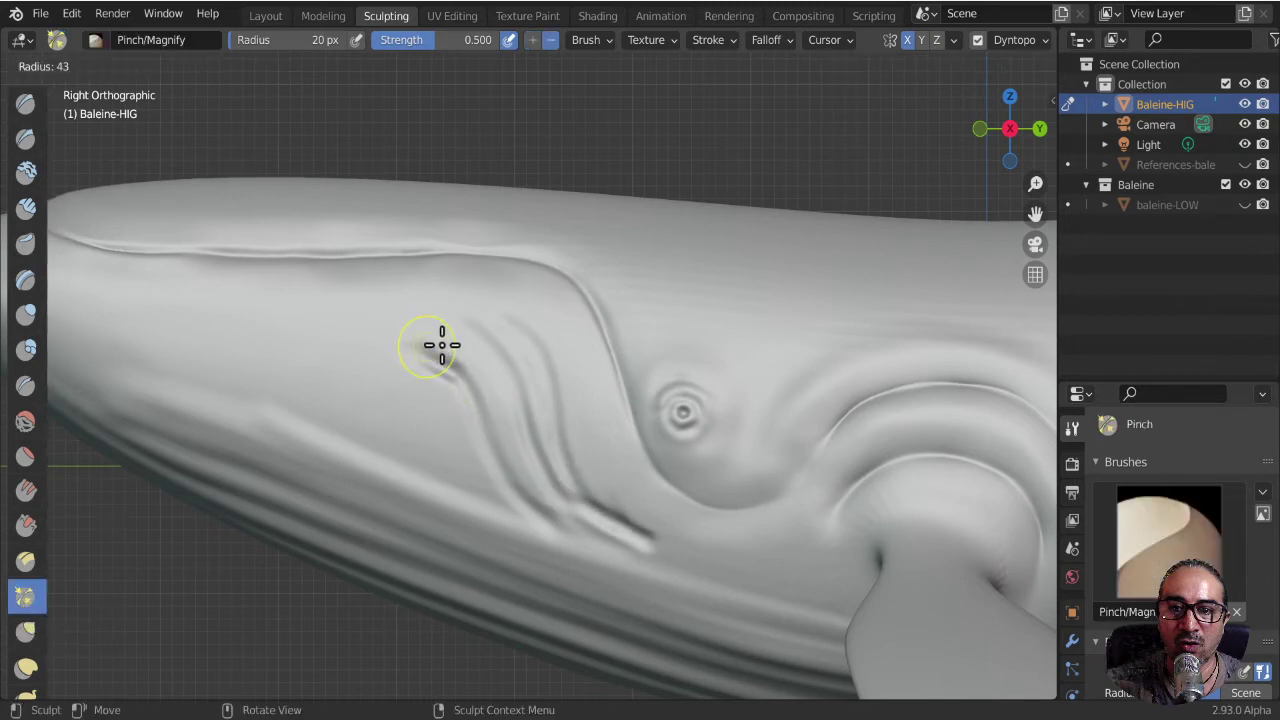
left_click(446, 365)
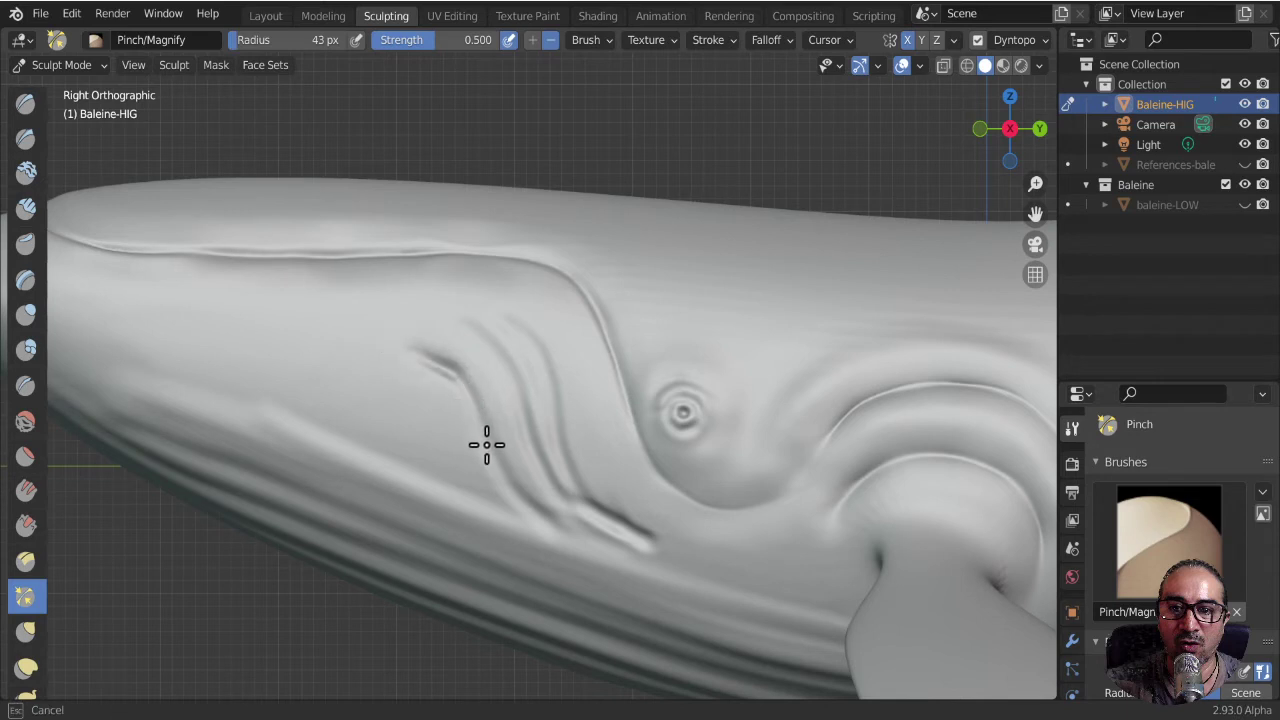
left_click_drag(575, 505, 545, 467)
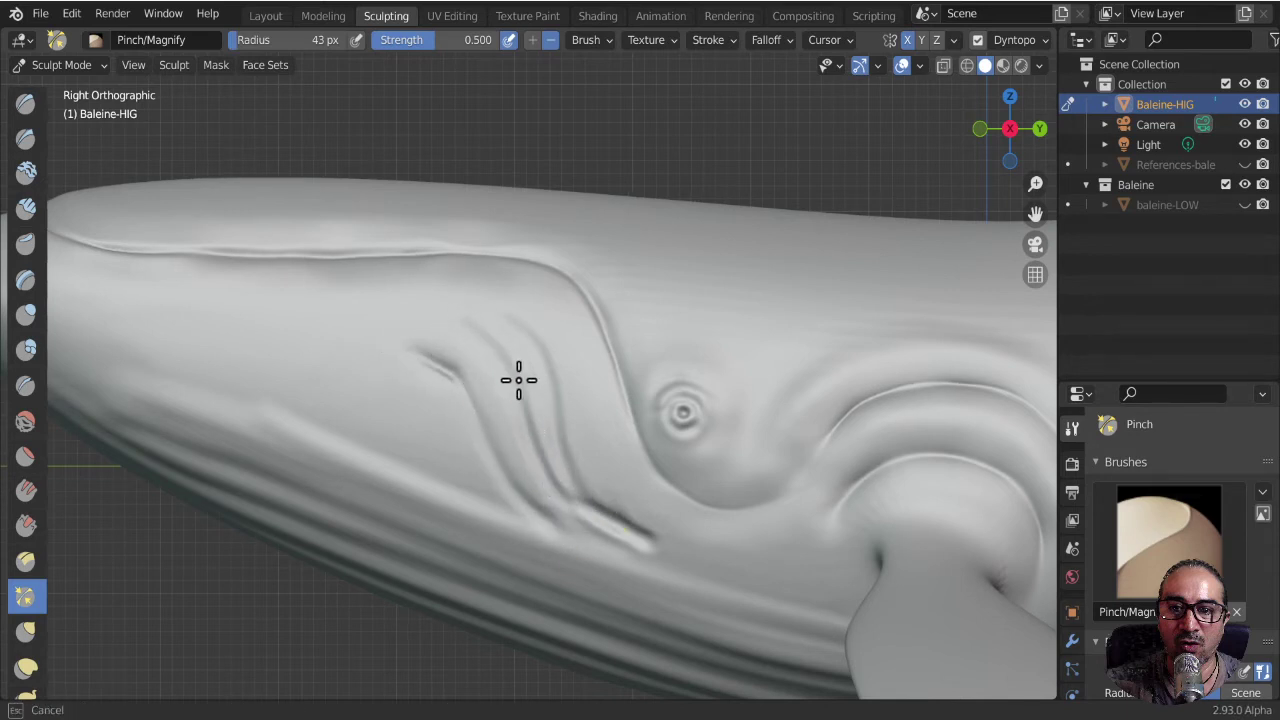
left_click_drag(594, 529, 657, 538)
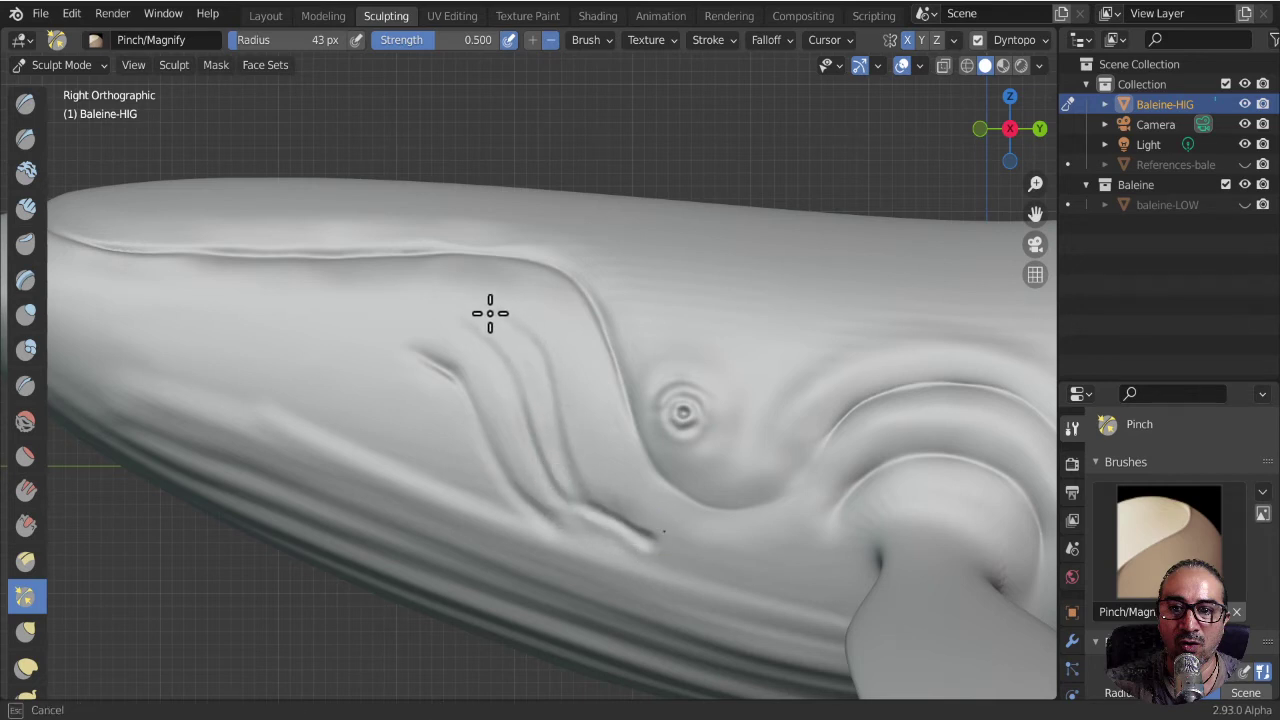
middle_click_drag(490, 313, 528, 466)
scroll(577, 403, "down", 5)
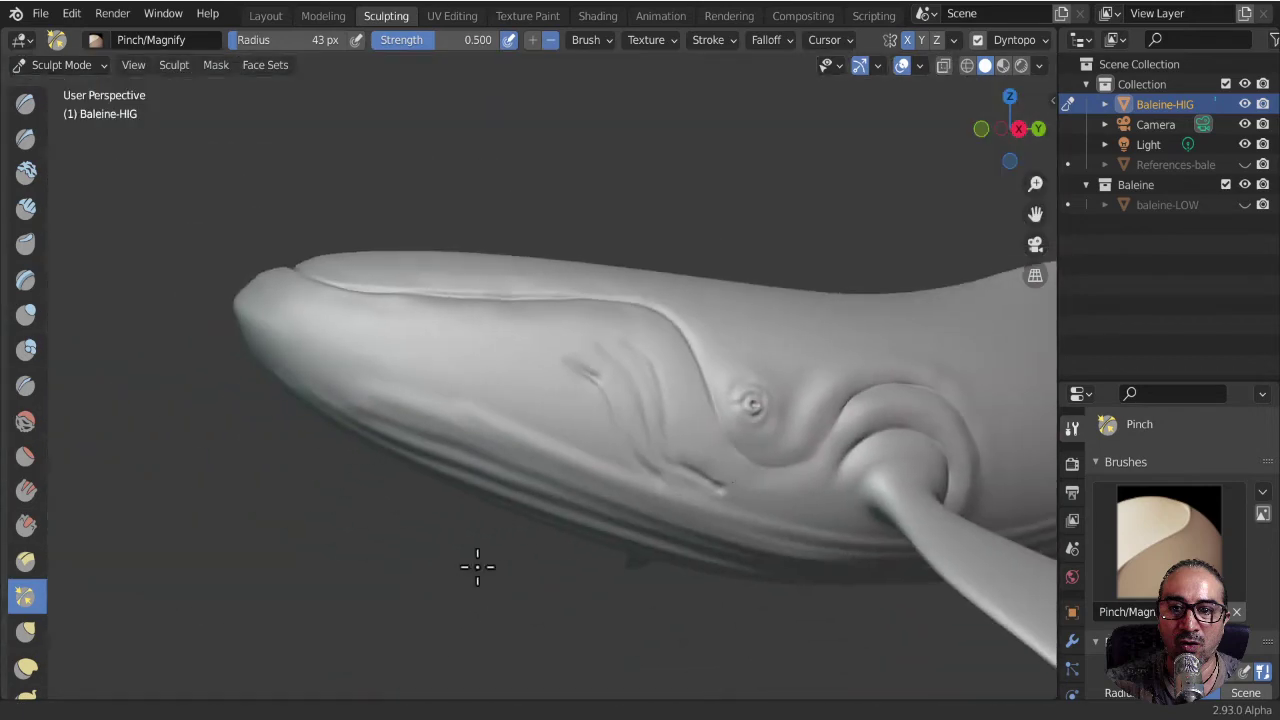
middle_click_drag(477, 567, 503, 480)
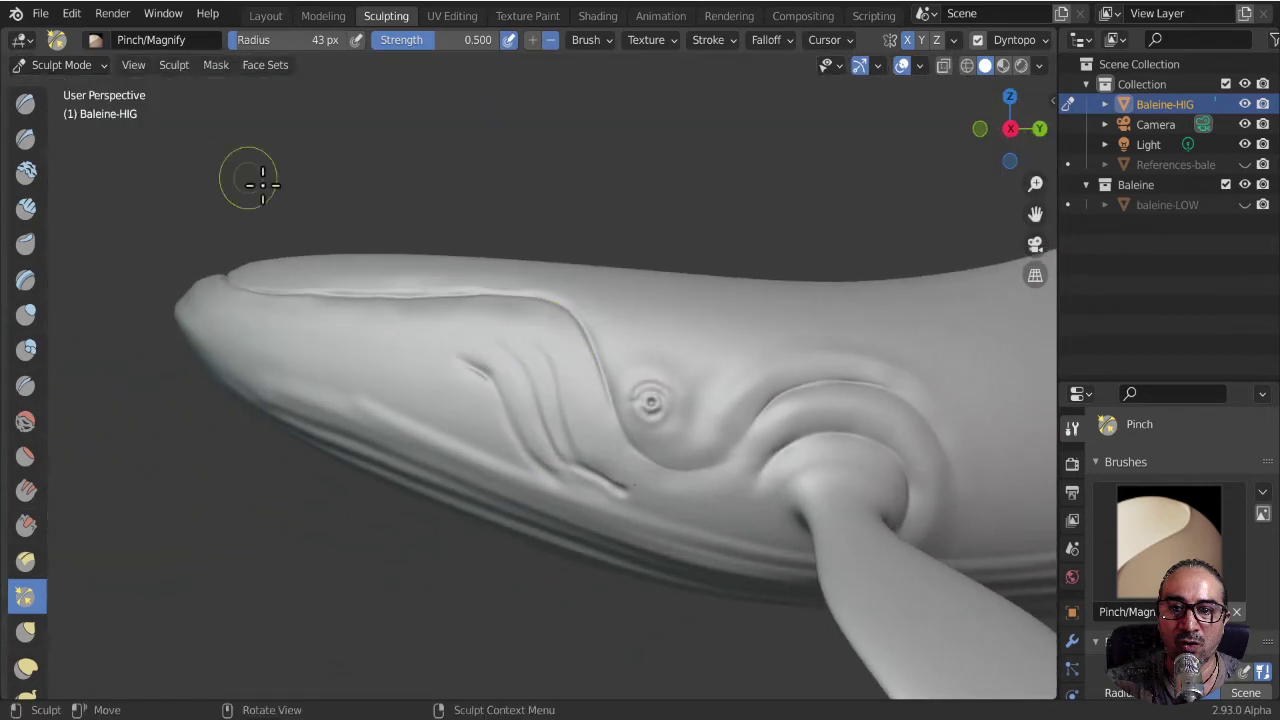
- Reframe the whale via front and side views and pinch the groove beside the gill lines
key("KP_1")
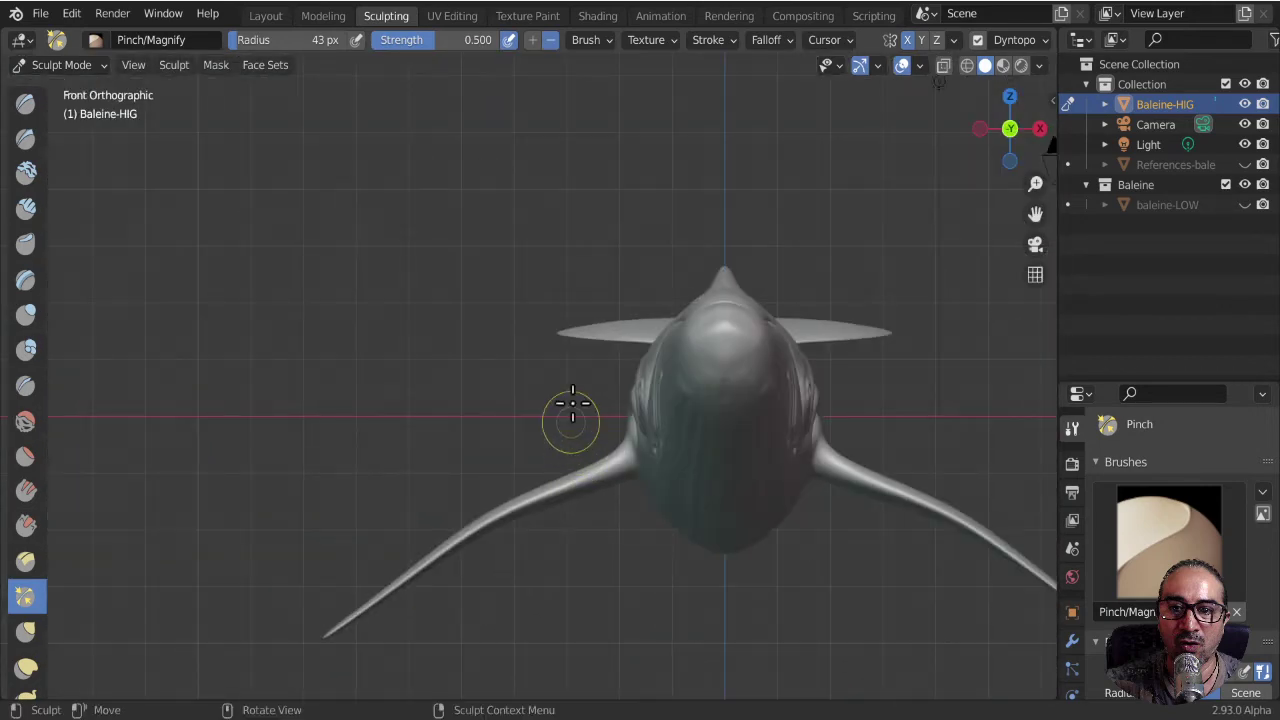
scroll(870, 420, "up", 2)
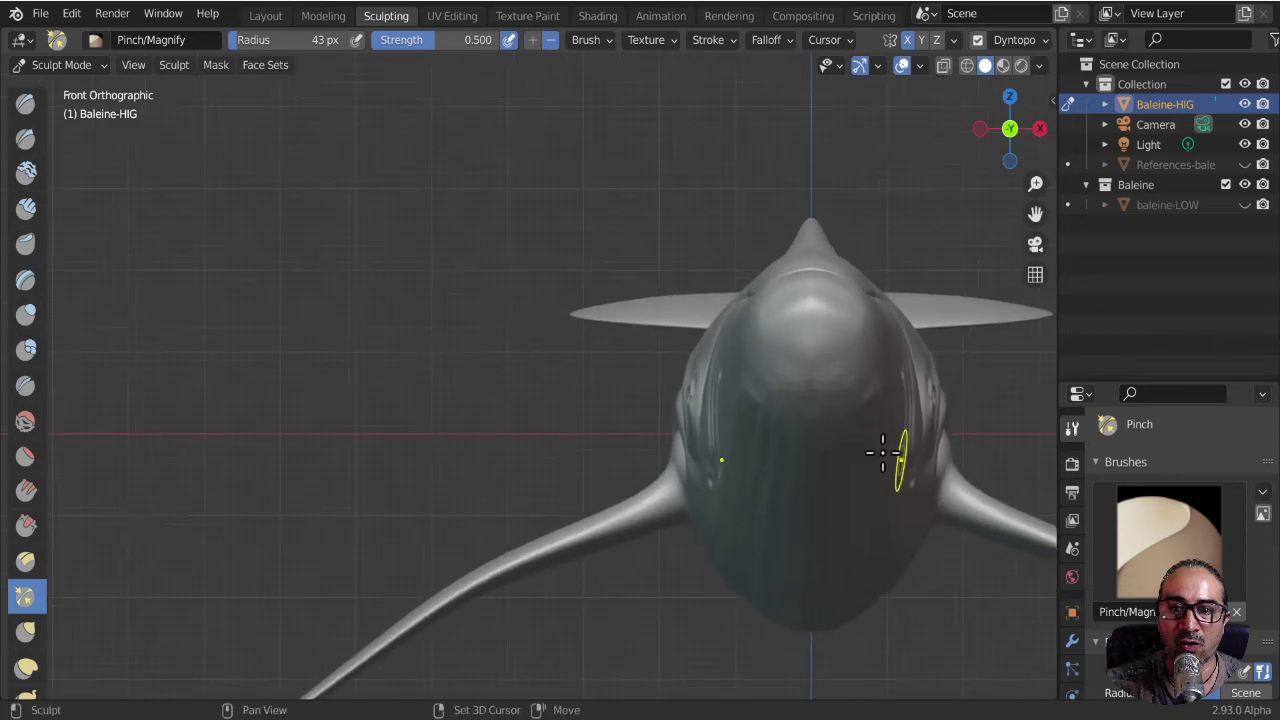
mouse_move(882, 452)
middle_mouse_down("shift")
mouse_move(471, 400)
mouse_move(514, 408)
middle_mouse_up("shift")
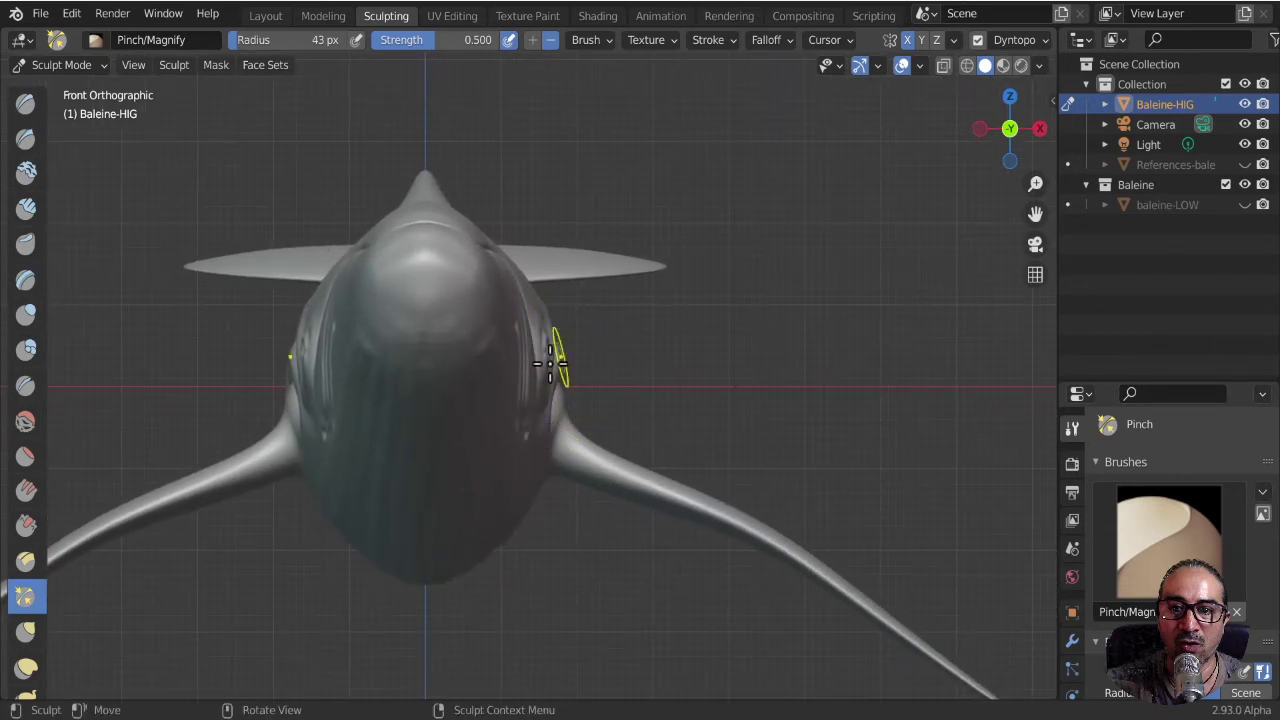
key("KP_3")
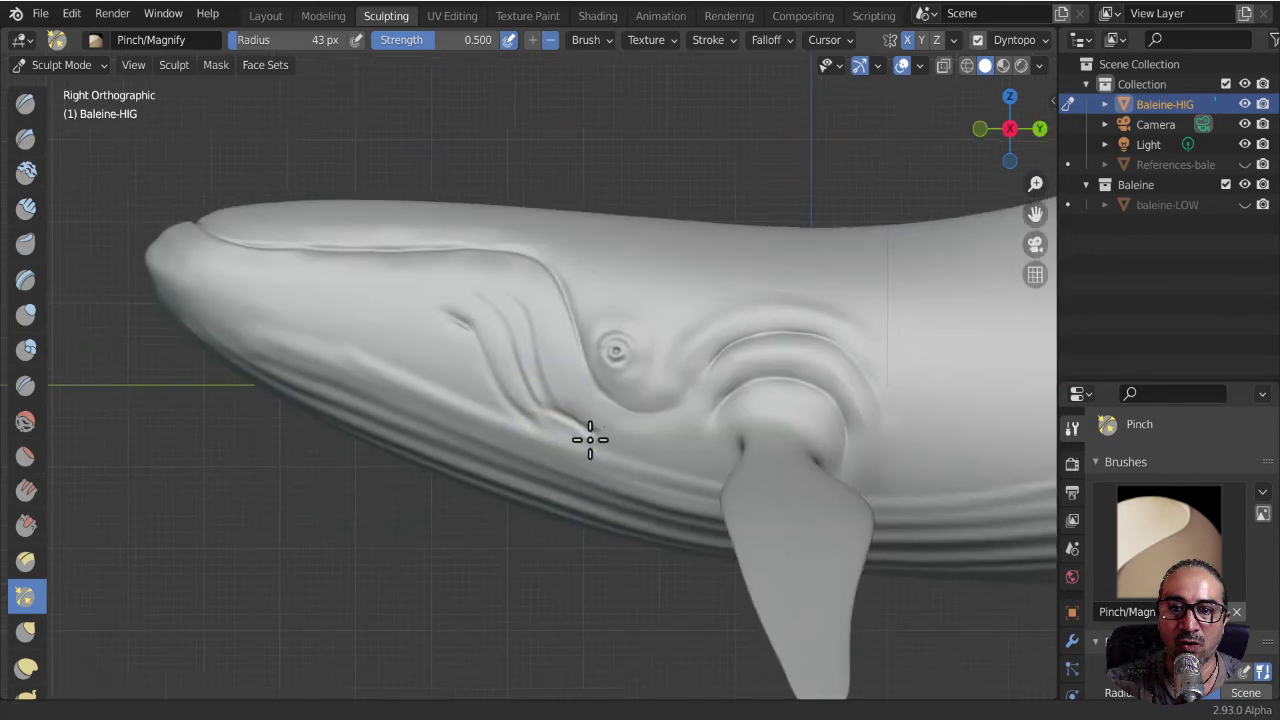
scroll(650, 440, "up", 2)
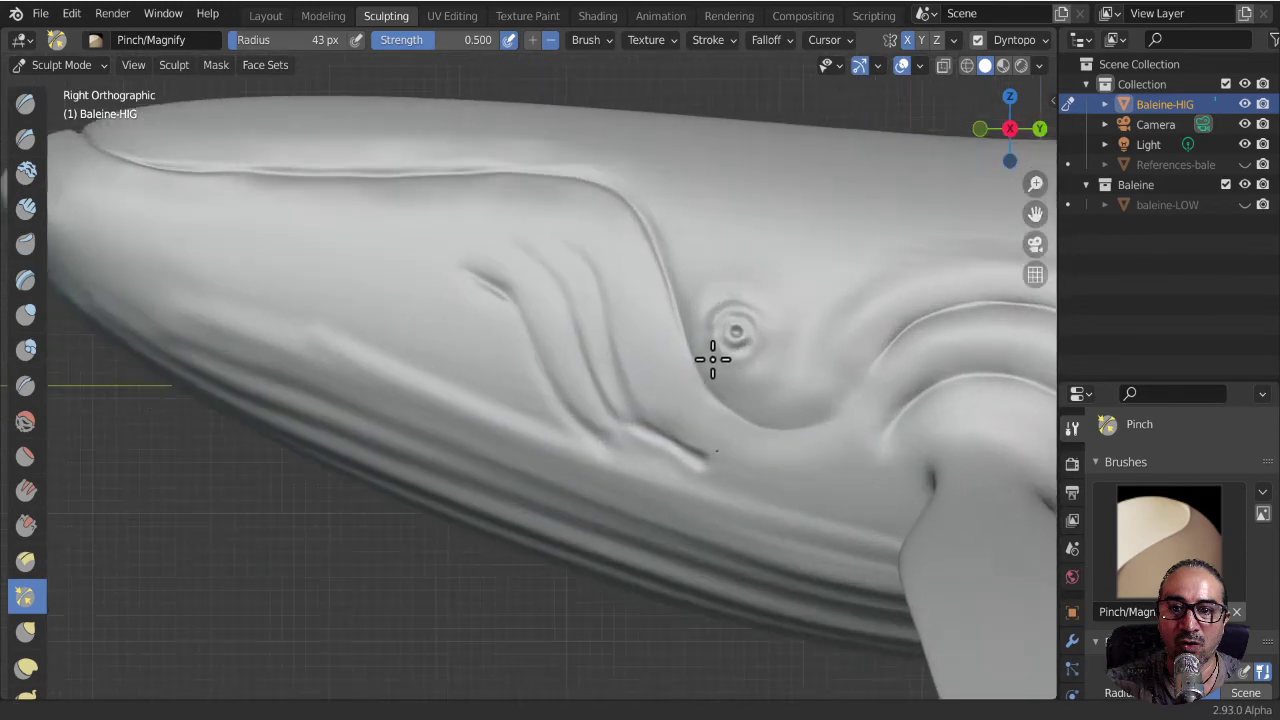
scroll(714, 357, "up", 2)
mouse_move(640, 412)
middle_mouse_down("shift")
mouse_move(614, 403)
mouse_move(666, 429)
mouse_move(437, 334)
mouse_move(574, 466)
mouse_move(538, 462)
mouse_move(551, 509)
middle_mouse_up("shift")
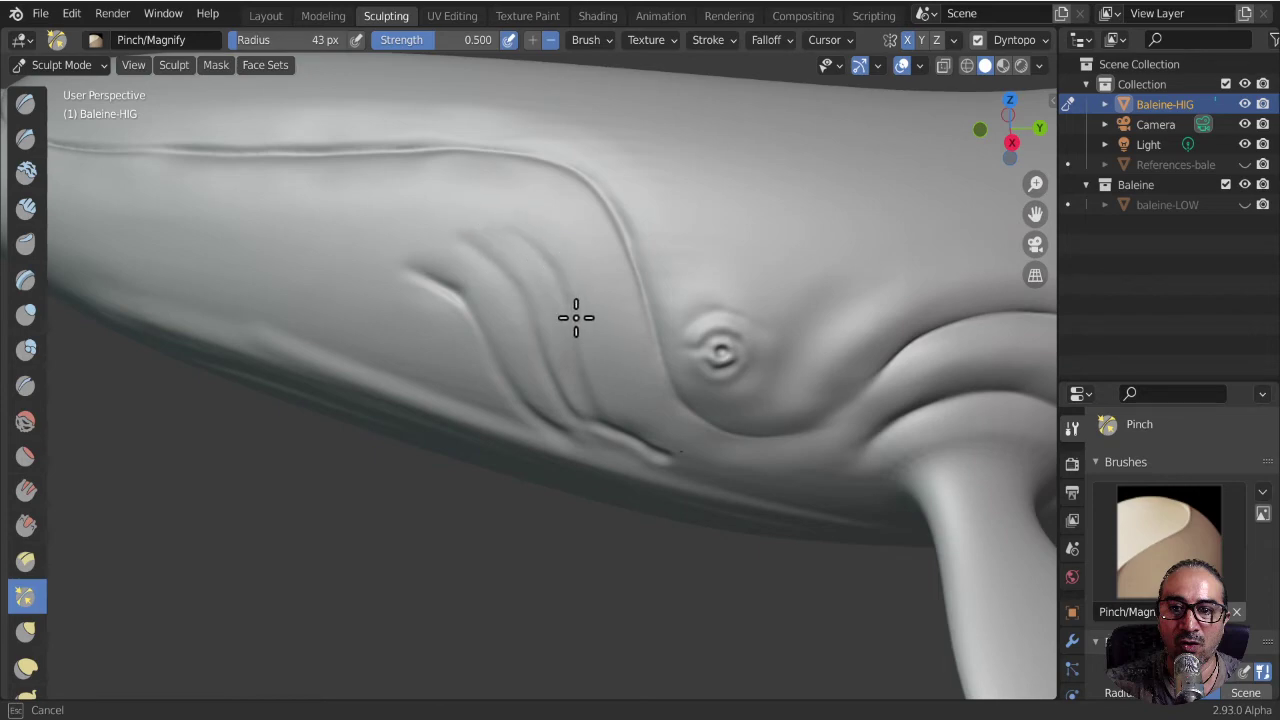
mouse_move(576, 318)
middle_mouse_down()
mouse_move(691, 406)
mouse_move(534, 297)
middle_mouse_up()
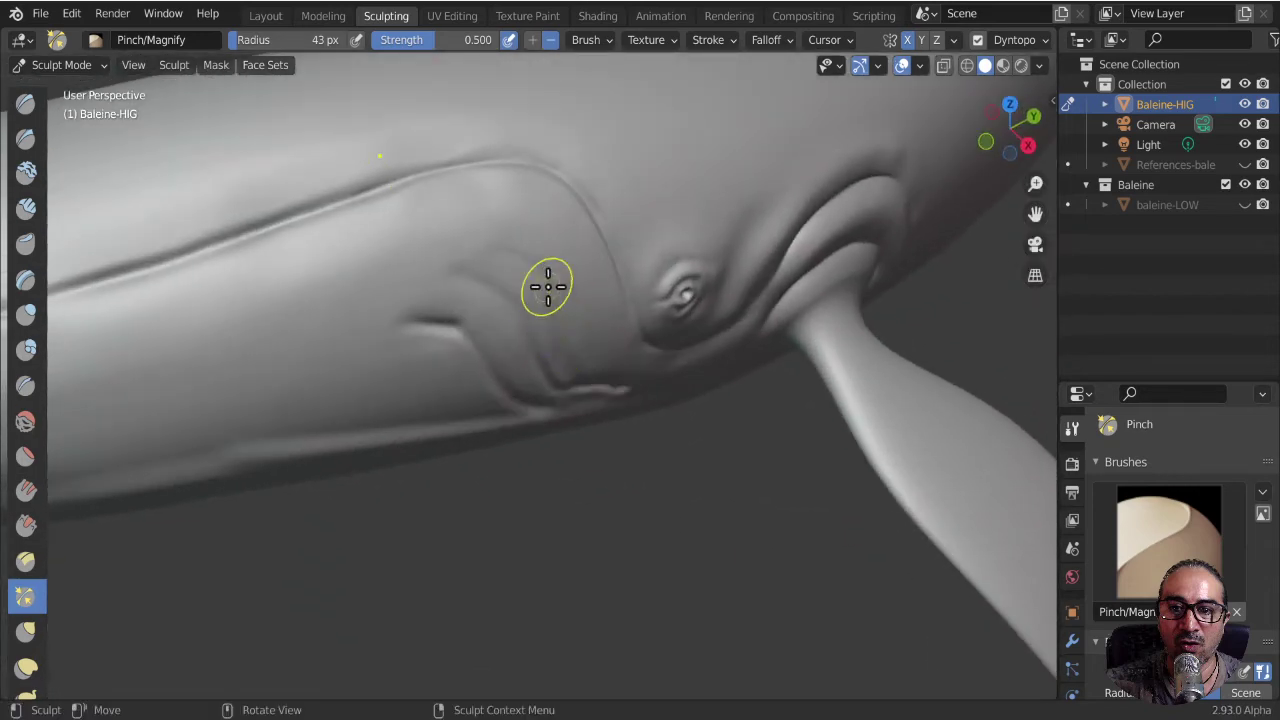
left_click_drag(548, 287, 562, 319)
middle_click_drag(557, 347, 451, 323)
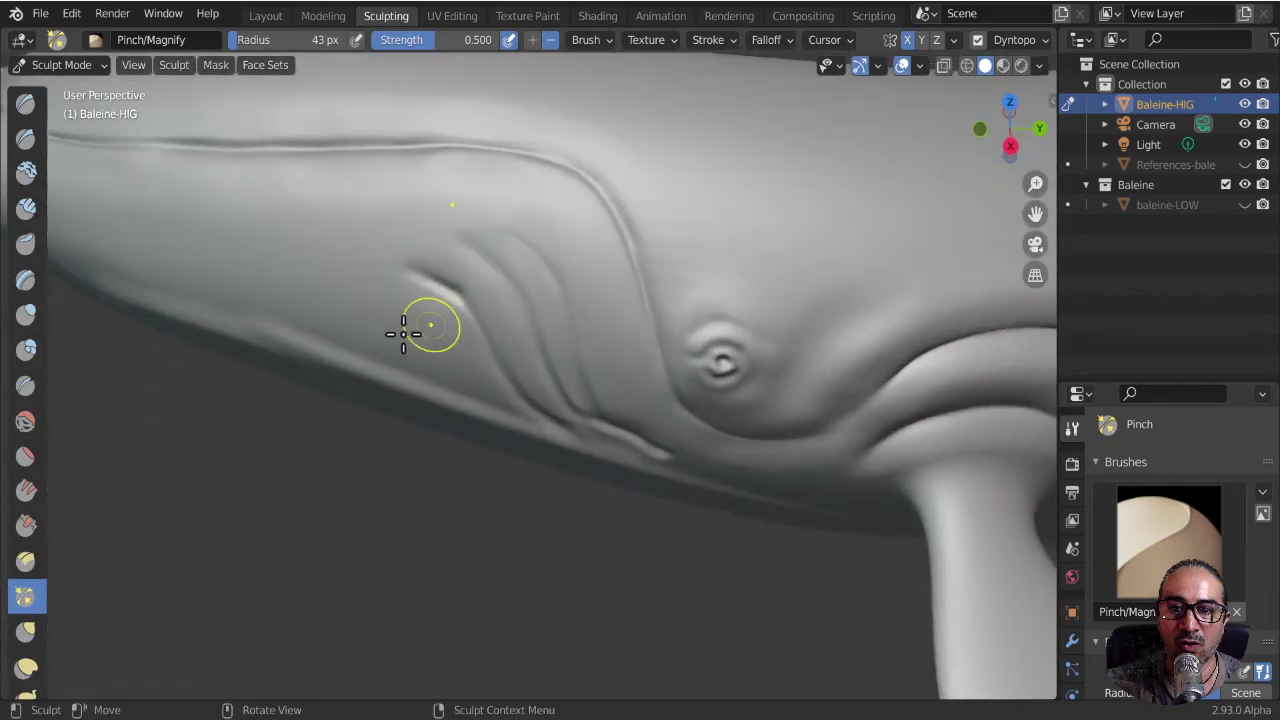
left_click(27, 386)
- Crease along two throat grooves toward the gill line with the Crease brush
middle_click_drag(551, 374, 591, 337)
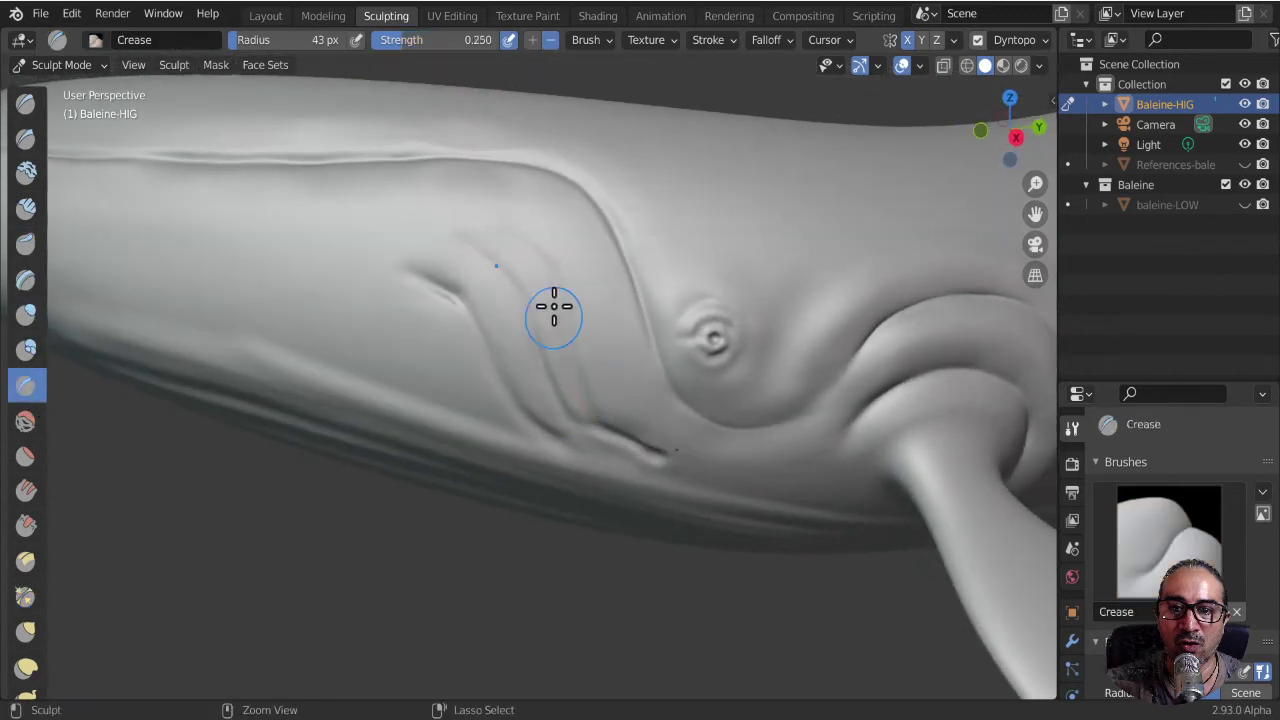
mouse_move(460, 226)
left_mouse_down()
mouse_move(594, 291)
mouse_move(605, 352)
left_mouse_up()
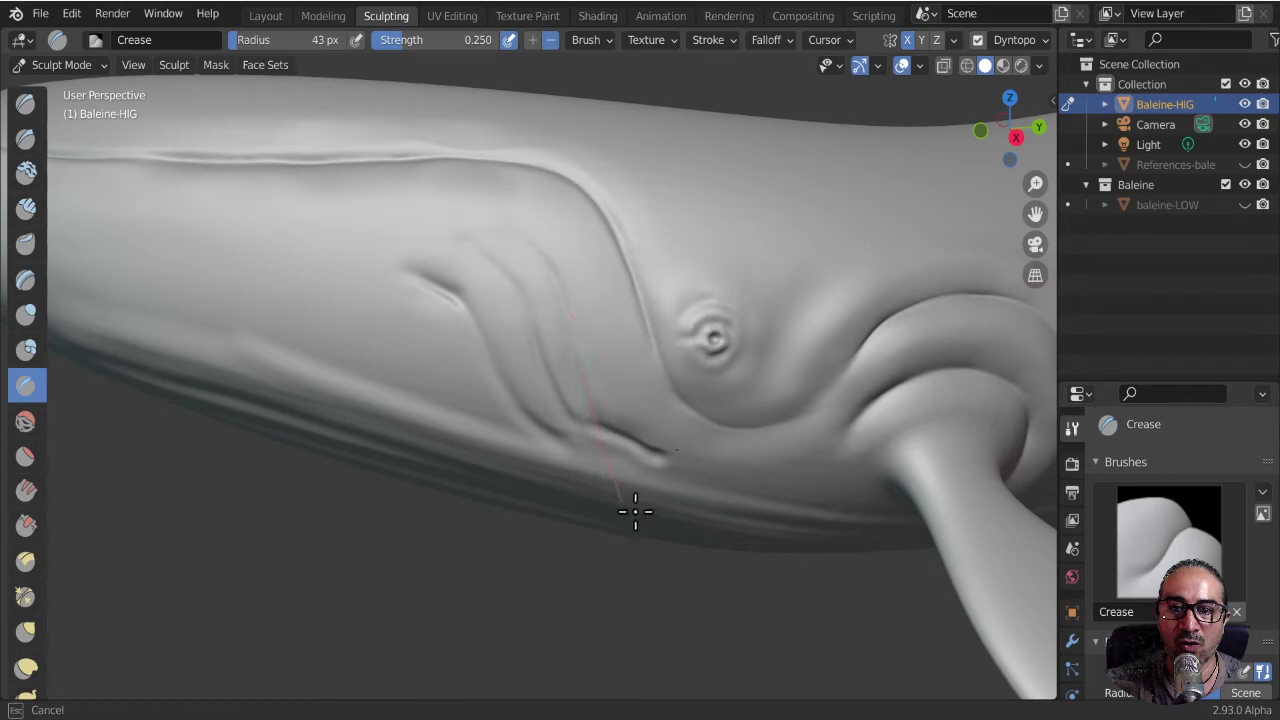
left_click_drag(731, 519, 626, 436)
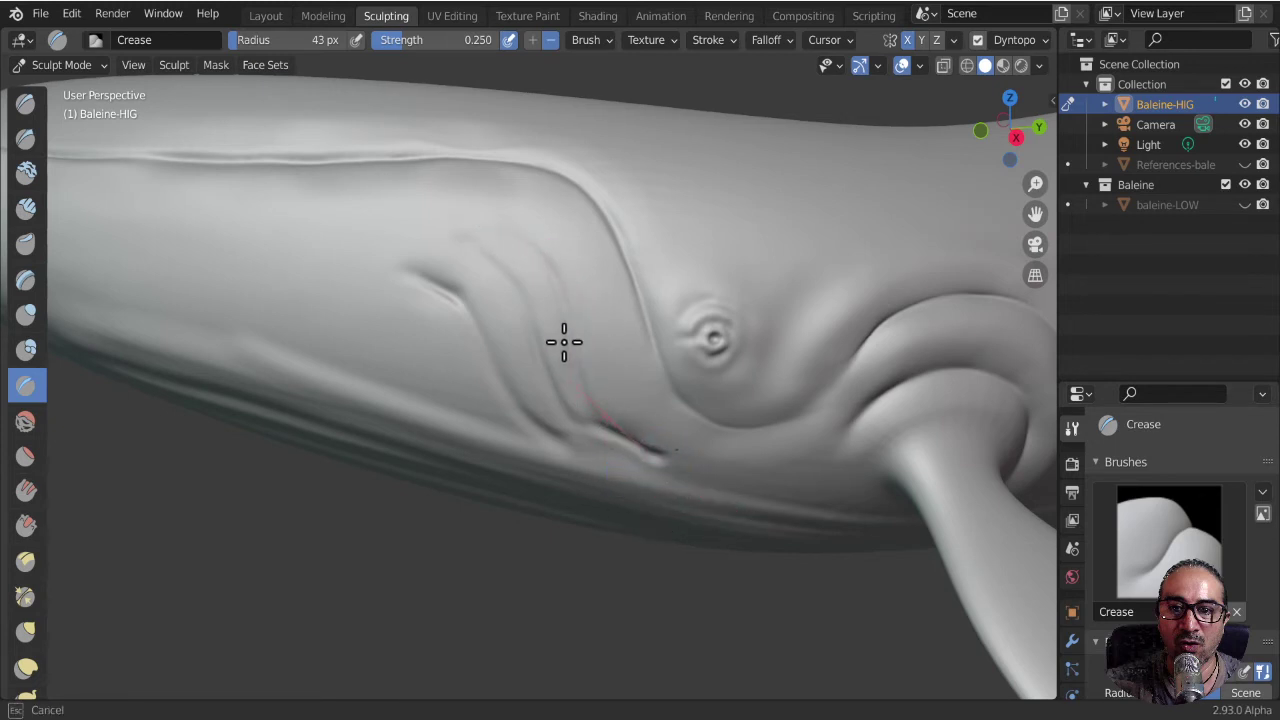
left_click_drag(564, 342, 543, 263)
mouse_move(649, 386)
middle_mouse_down()
mouse_move(603, 297)
mouse_move(580, 458)
mouse_move(571, 397)
middle_mouse_up()
left_click_drag(386, 265, 455, 290)
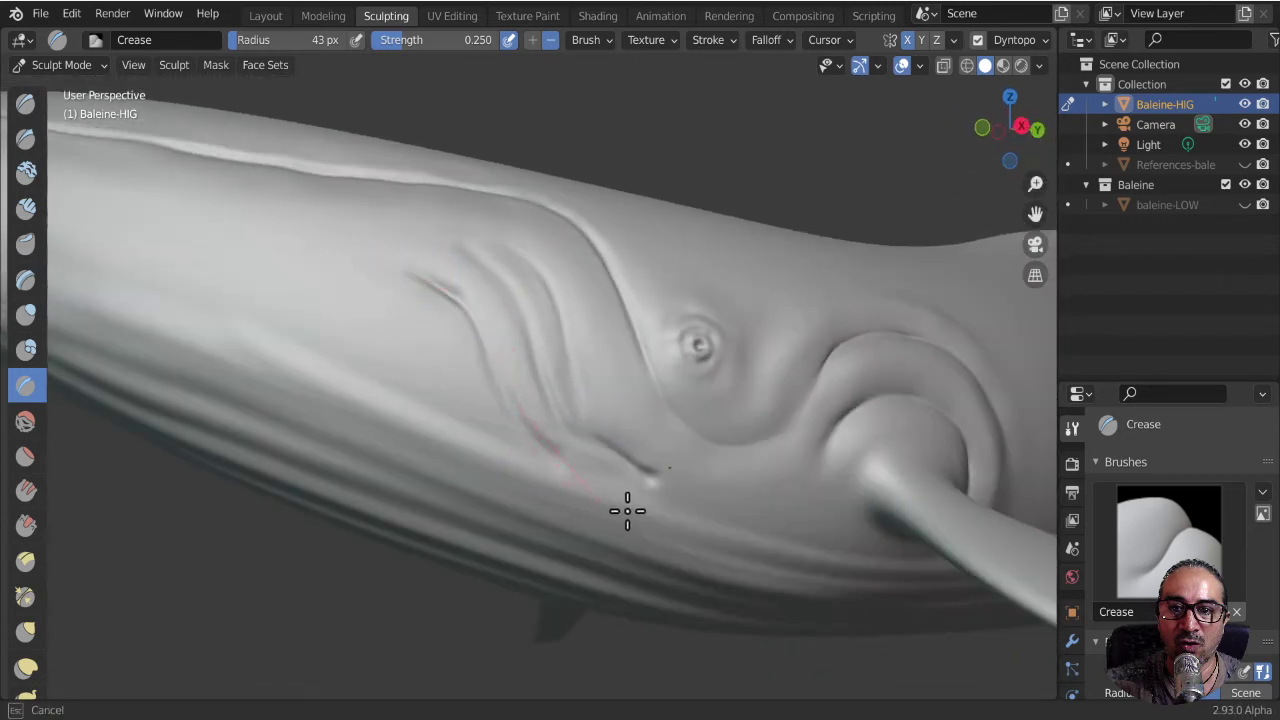
left_click_drag(627, 511, 674, 486)
mouse_move(674, 486)
middle_mouse_down()
mouse_move(591, 386)
mouse_move(589, 480)
mouse_move(640, 490)
mouse_move(529, 179)
middle_mouse_up()
- Raise strength to 0.724, undo a bad stroke, and crease the gill grooves at 14 px
left_click_drag(437, 40, 494, 43)
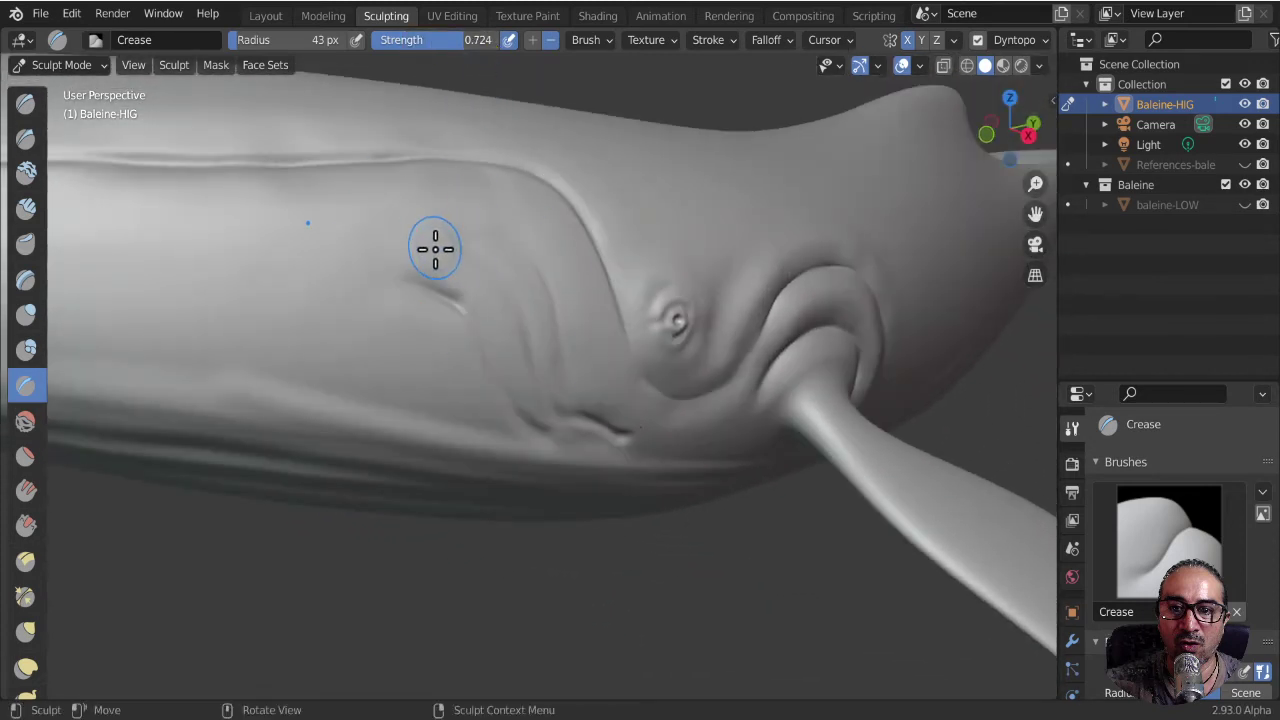
mouse_move(435, 249)
left_mouse_down()
mouse_move(474, 243)
mouse_move(529, 266)
mouse_move(529, 290)
left_mouse_up()
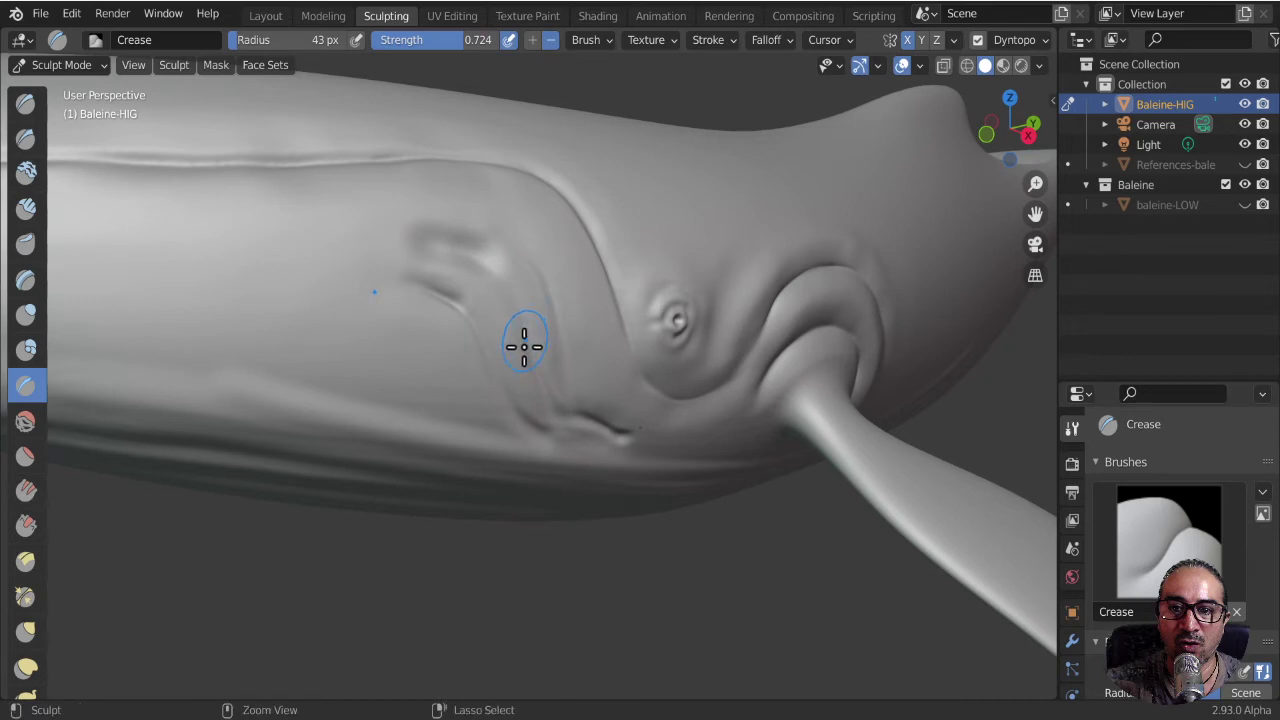
key("ctrl+z")
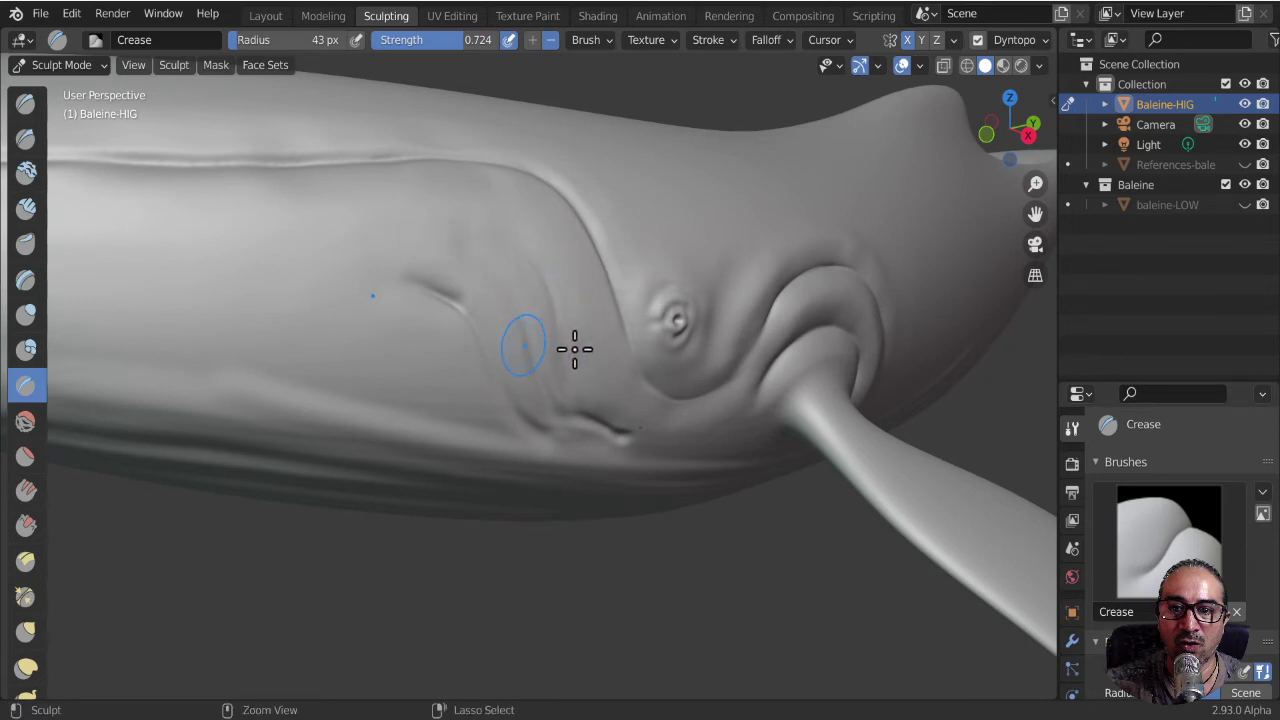
mouse_move(574, 346)
middle_mouse_down()
mouse_move(483, 357)
mouse_move(571, 277)
middle_mouse_up()
key("f")
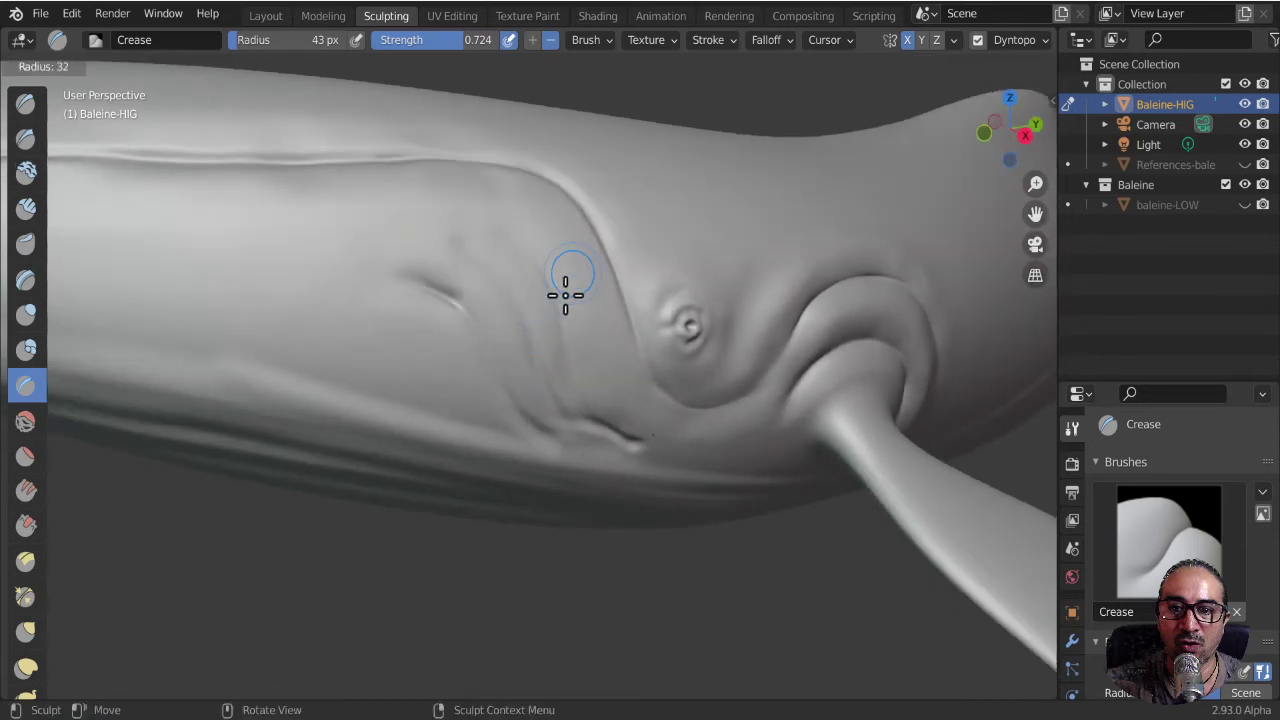
left_click(550, 301)
left_click_drag(441, 241, 480, 251)
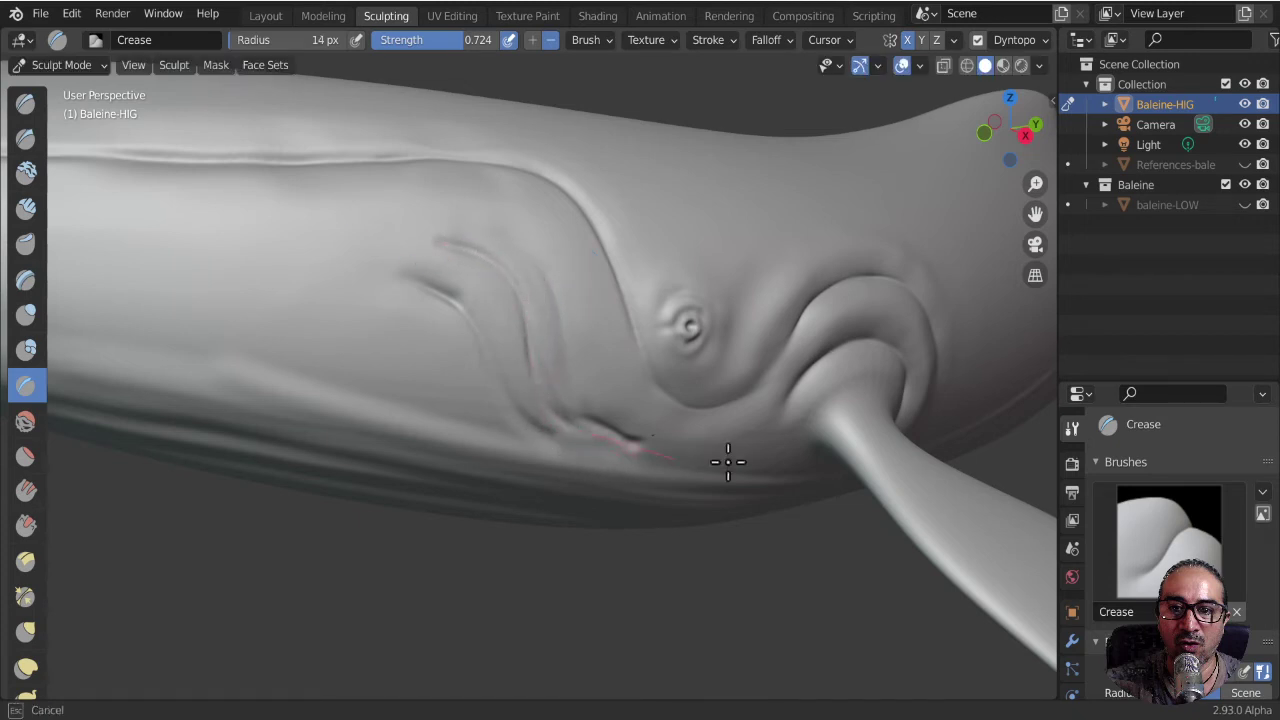
left_click_drag(728, 461, 728, 461)
left_click_drag(523, 271, 492, 229)
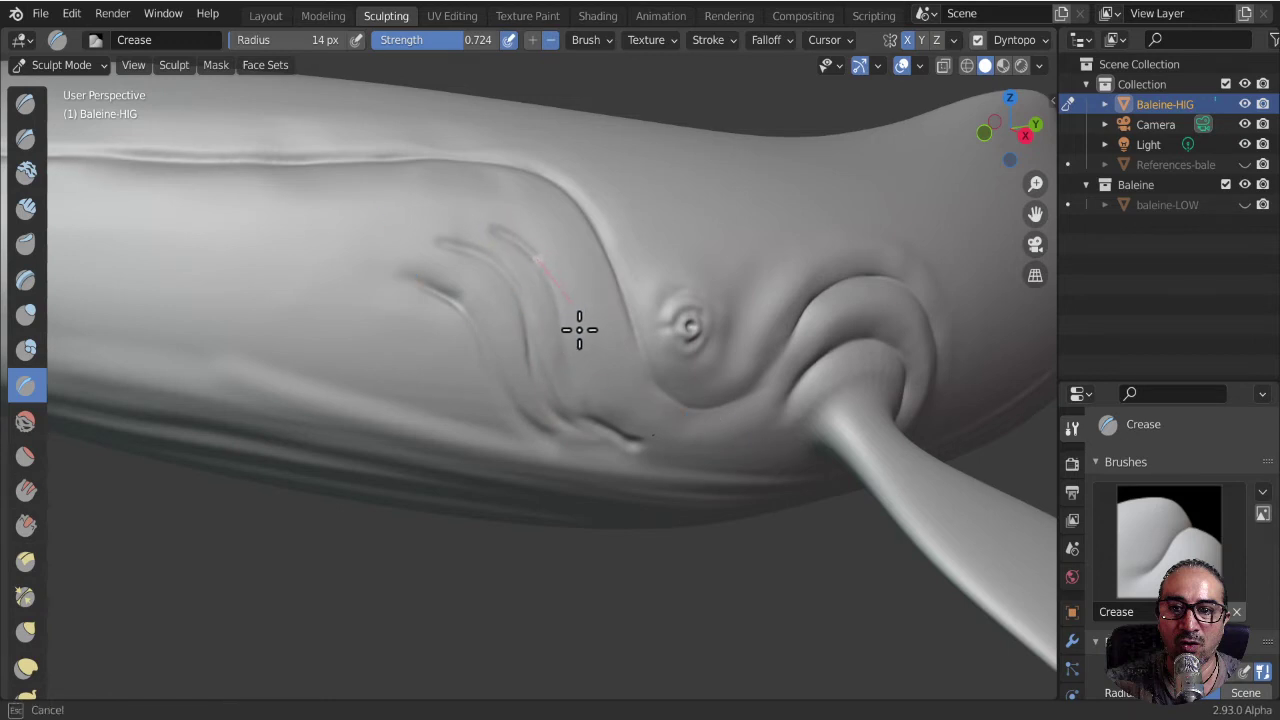
left_click_drag(650, 487, 749, 514)
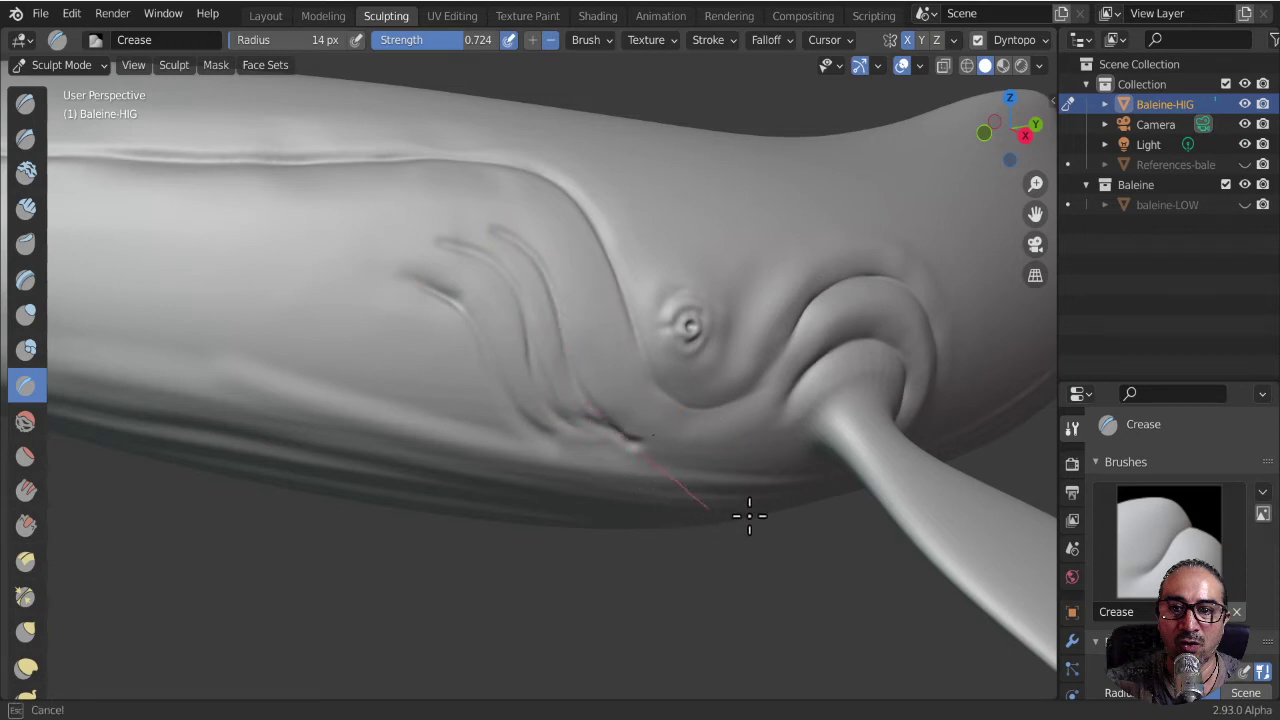
middle_click_drag(749, 514, 281, 391)
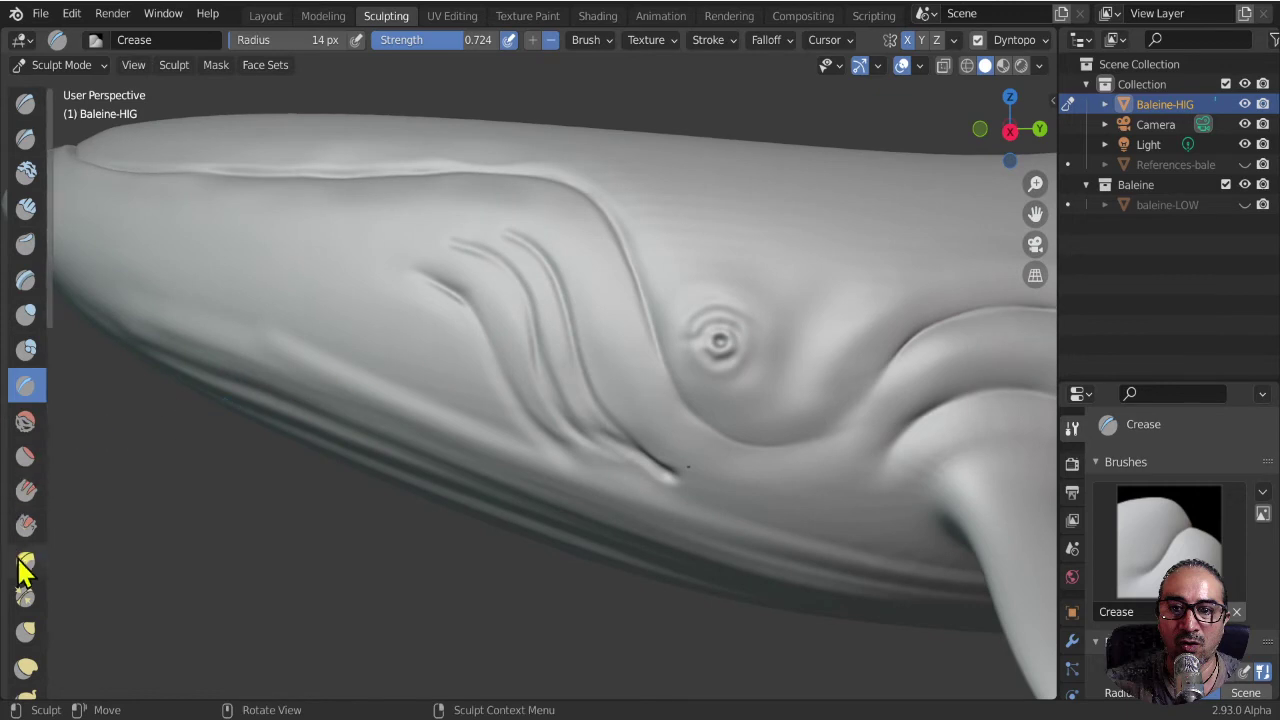
- Soften and pinch the lower throat groove's ends near the mouth
left_click(26, 597)
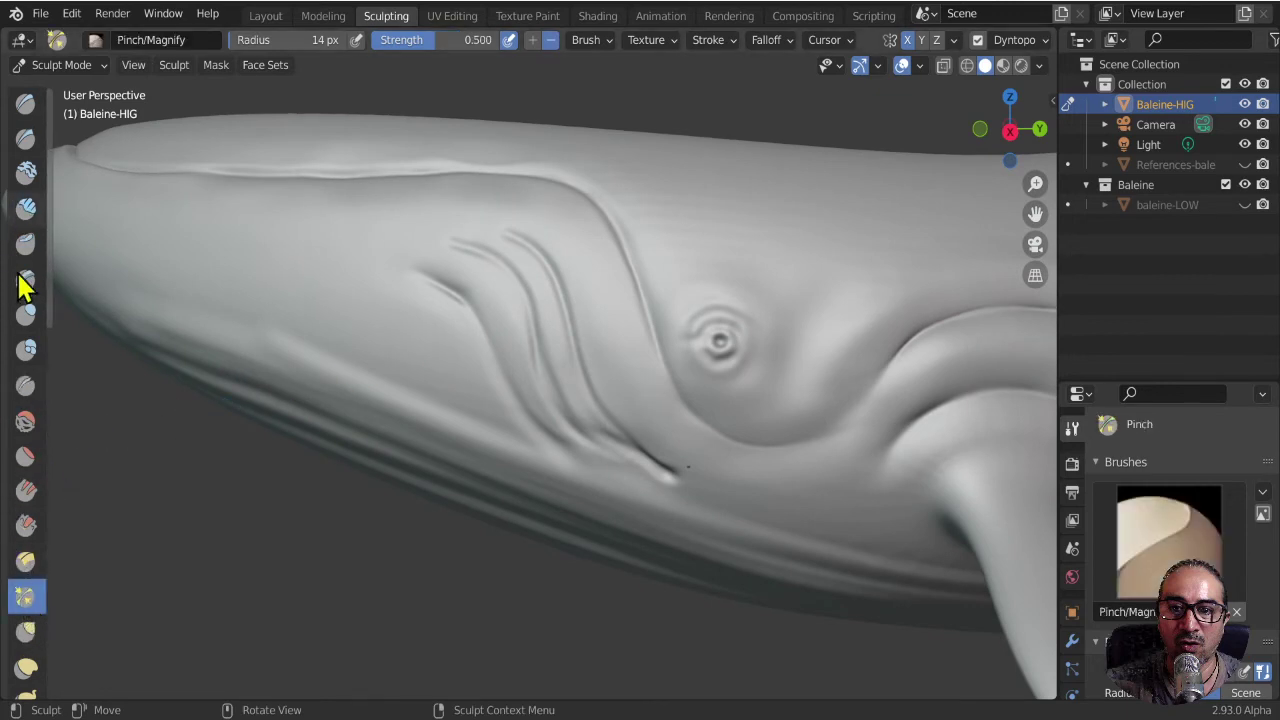
key("x")
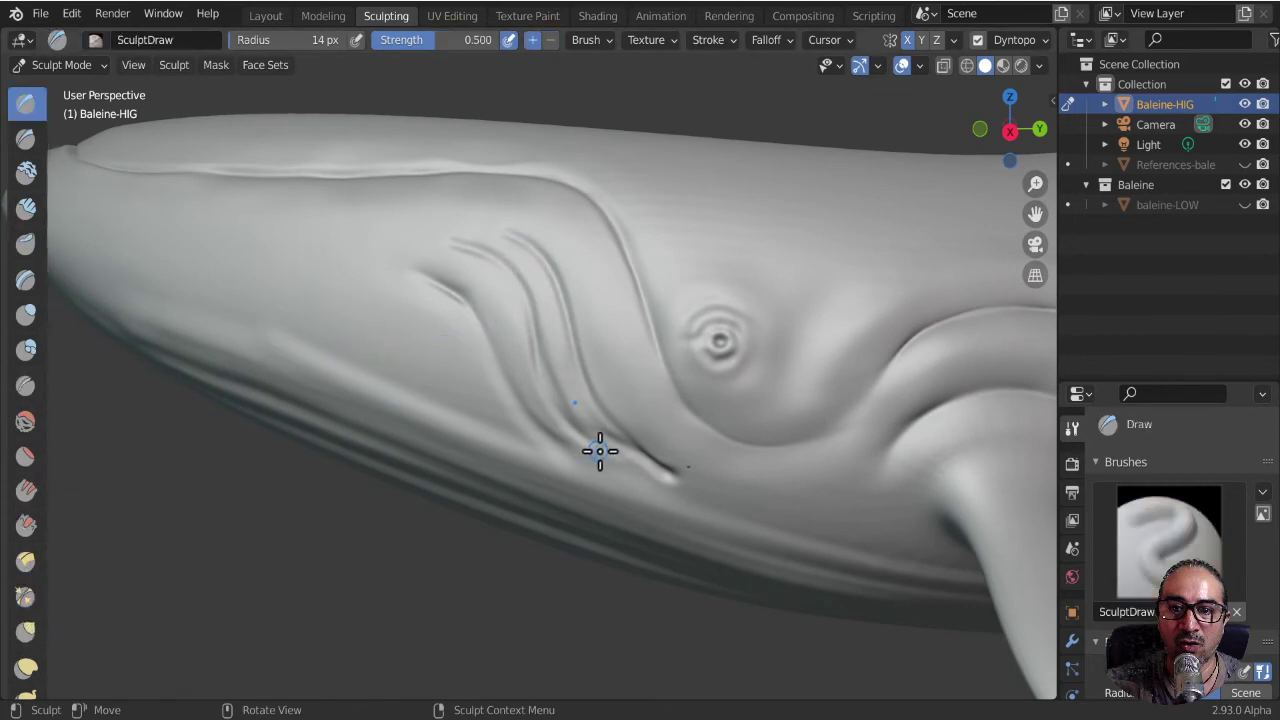
left_click_drag(589, 414, 596, 418, "shift")
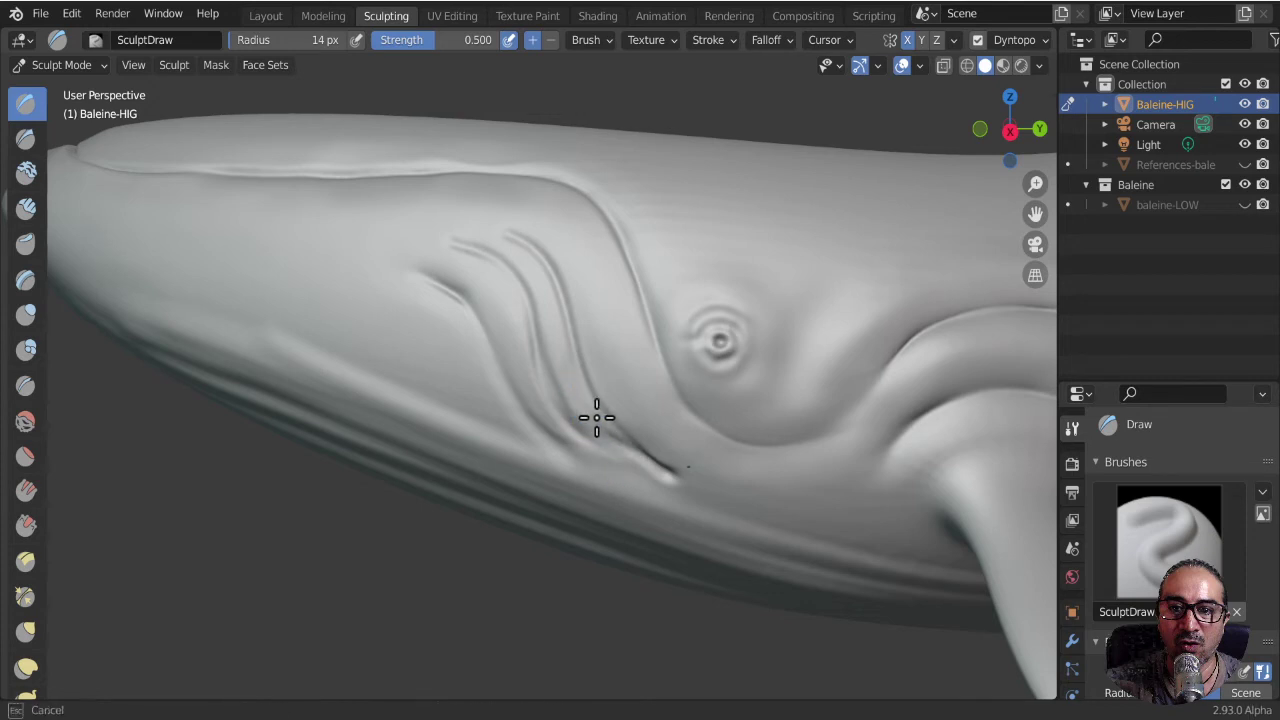
left_click_drag(649, 469, 646, 463, "shift")
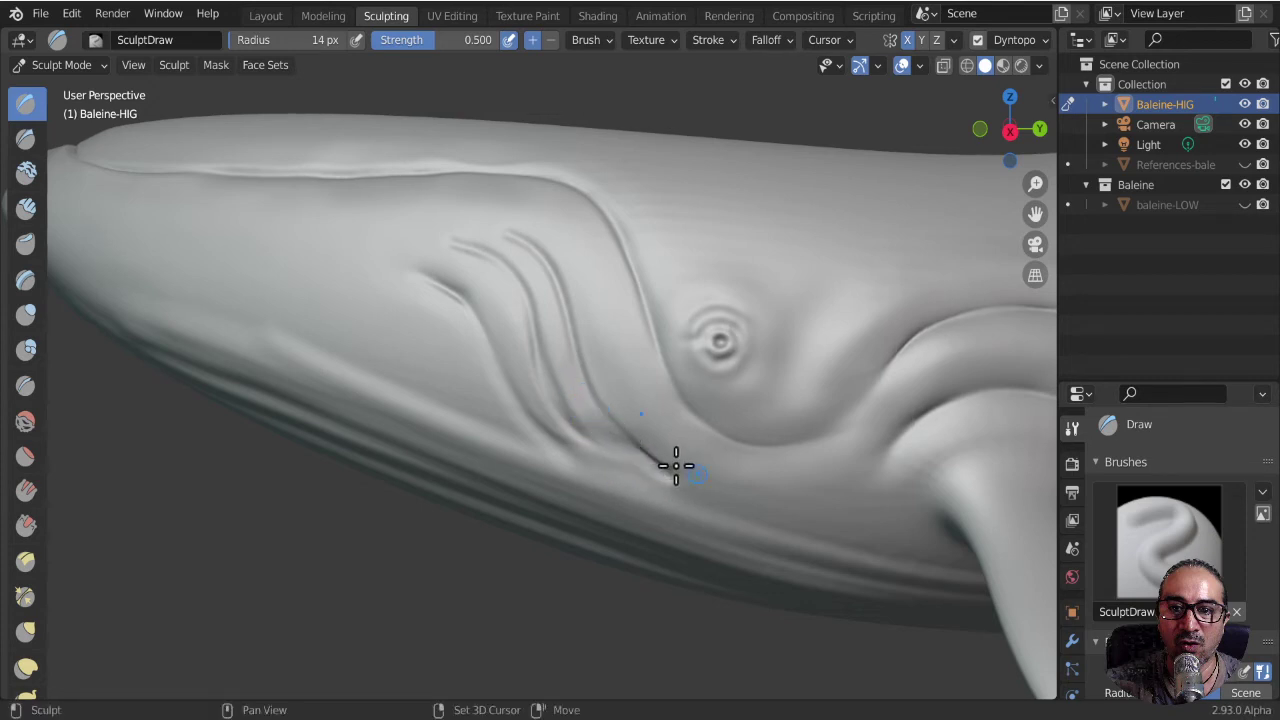
left_click(25, 596)
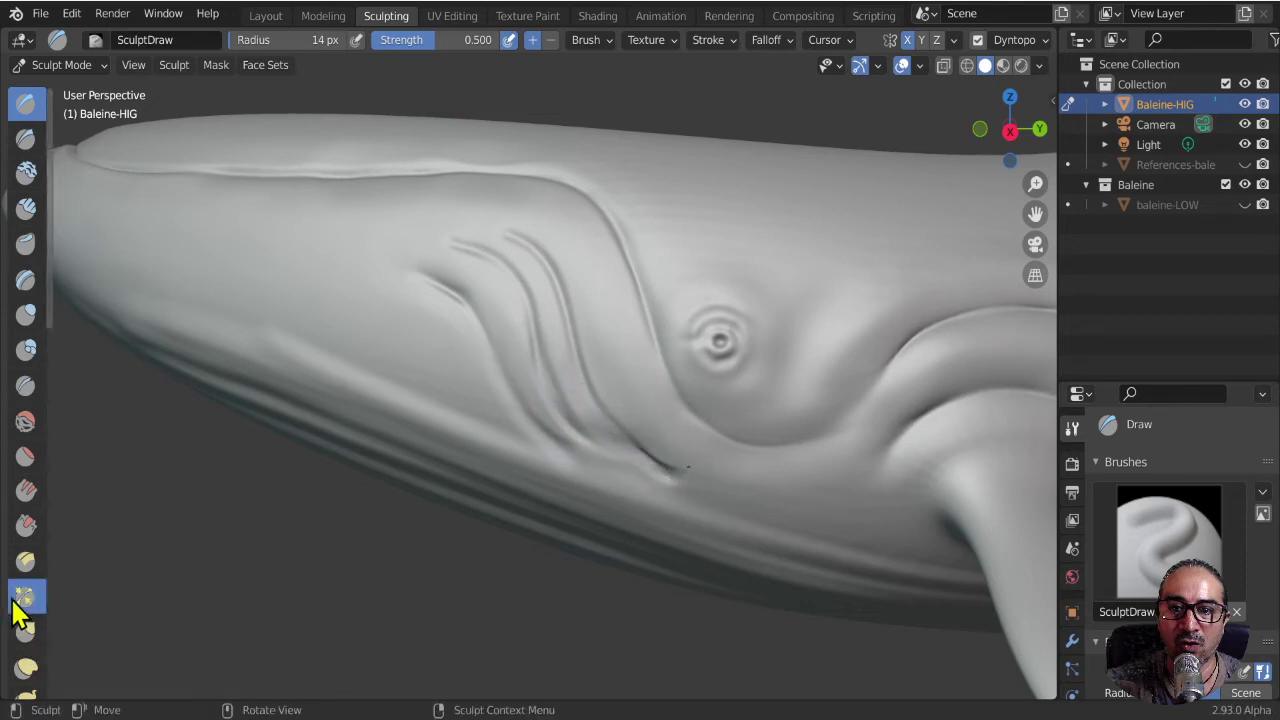
left_click_drag(600, 395, 597, 389)
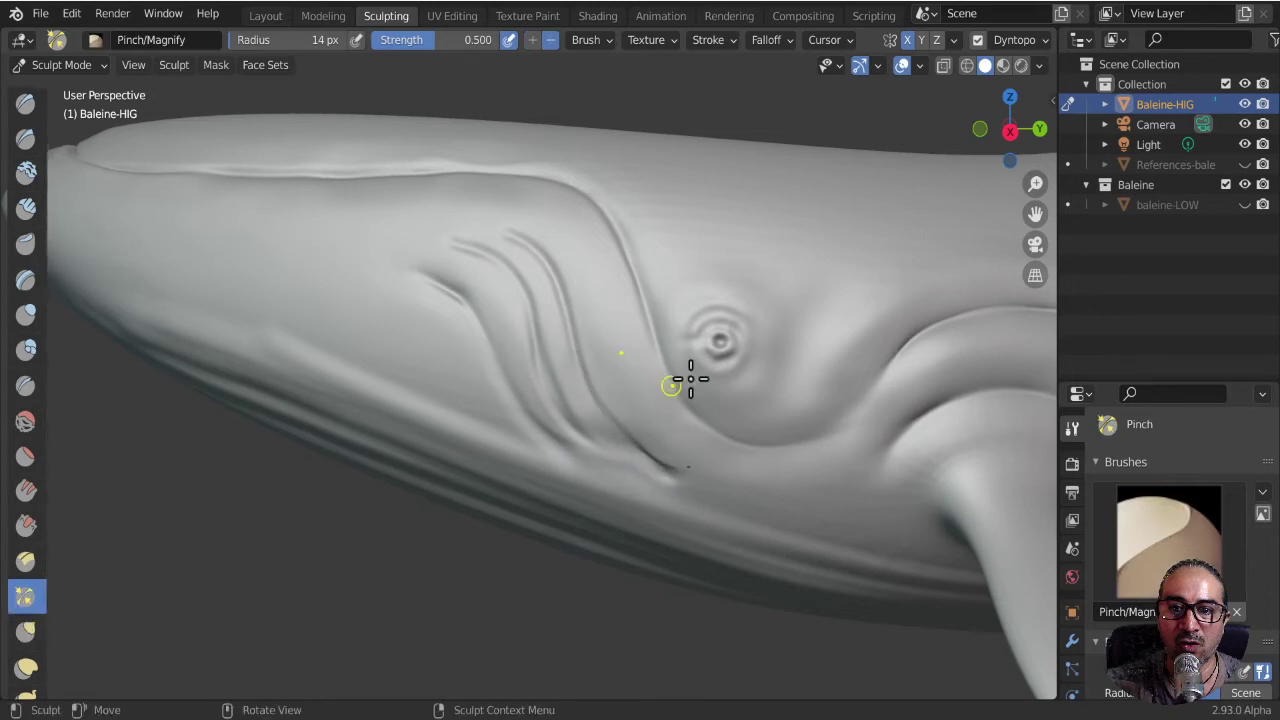
left_click_drag(640, 438, 676, 480)
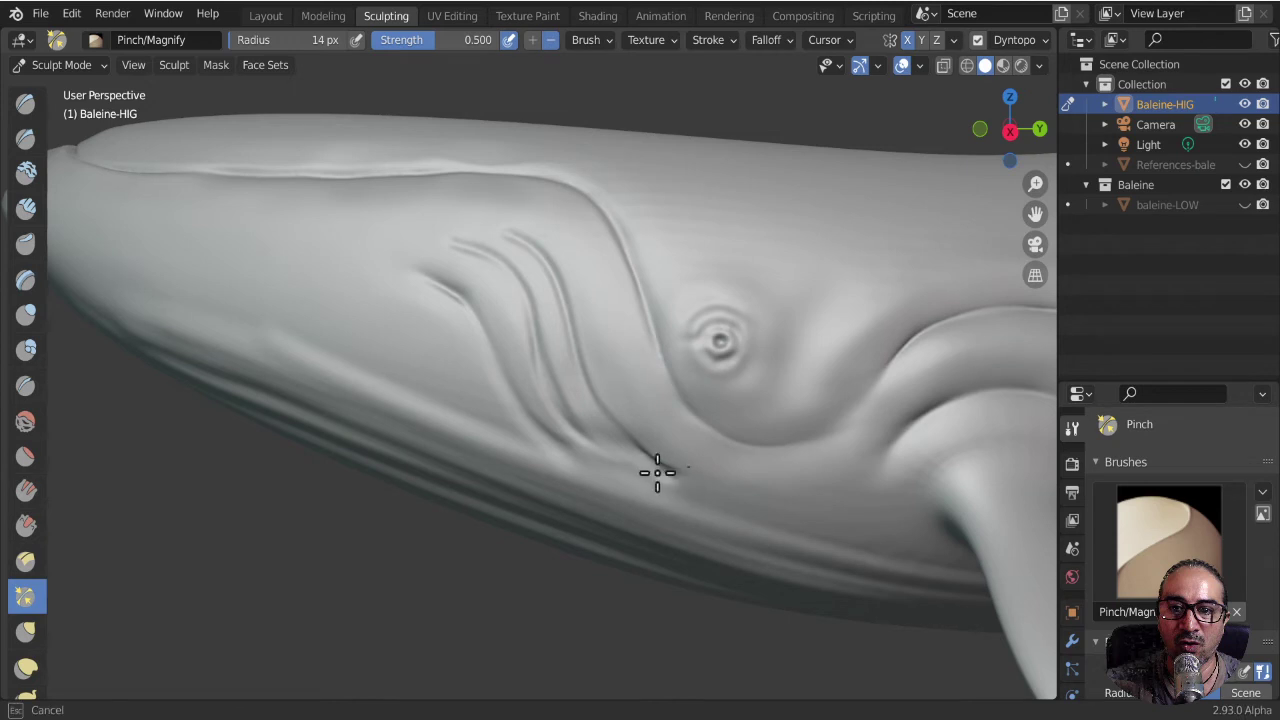
- Enlarge the pinch brush to 45 px and sharpen the upper grooves' ridges
key("f")
left_click(648, 463)
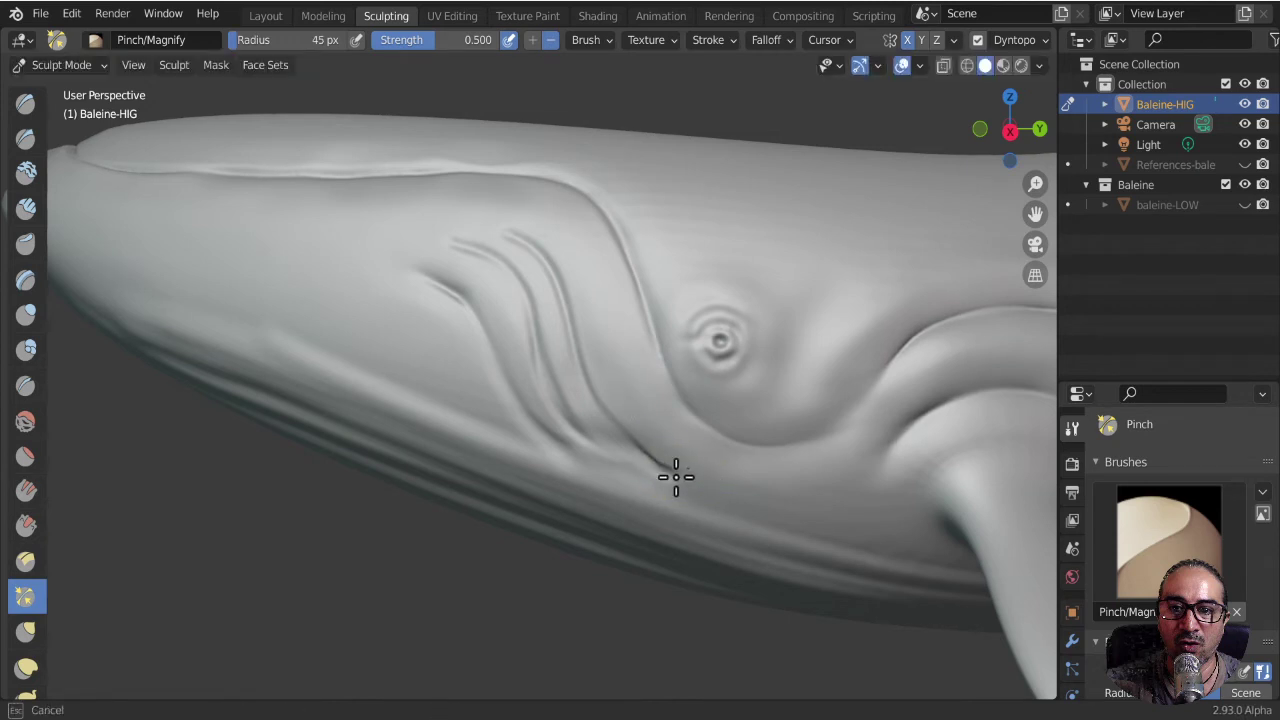
left_click_drag(594, 400, 569, 326)
mouse_move(545, 262)
left_mouse_down()
mouse_move(491, 224)
mouse_move(503, 366)
left_mouse_up()
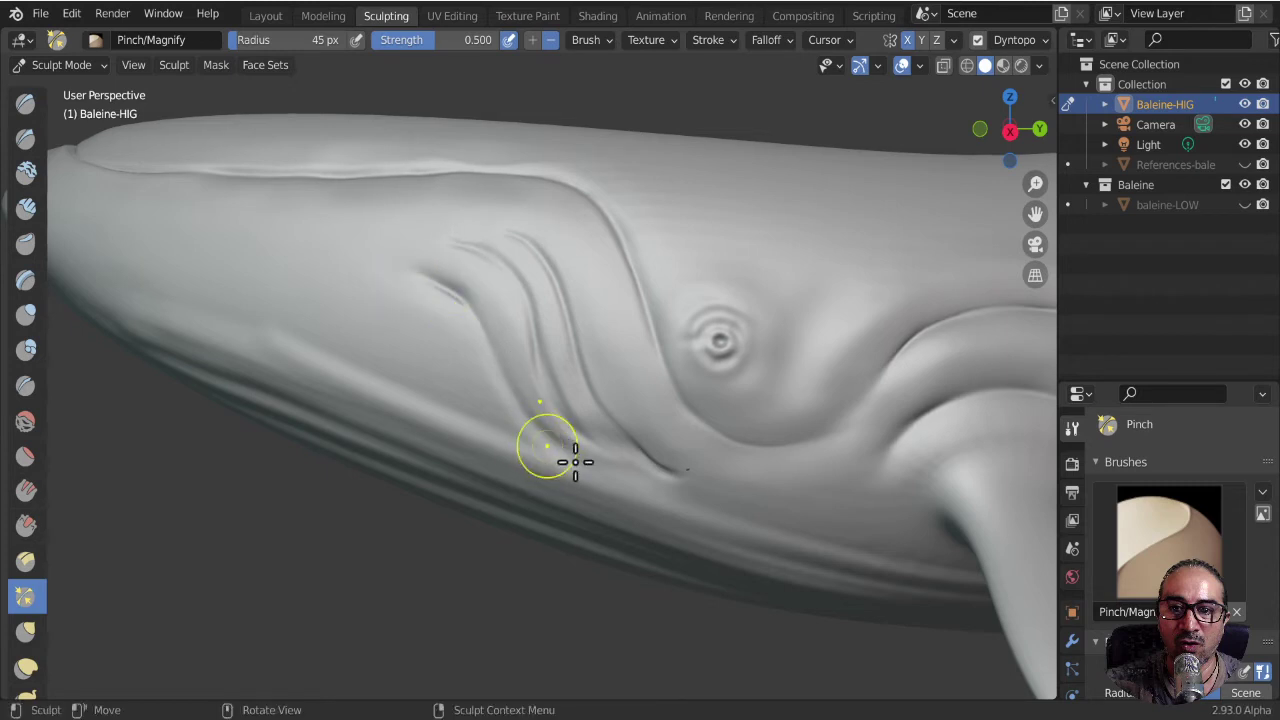
left_click_drag(543, 443, 566, 401)
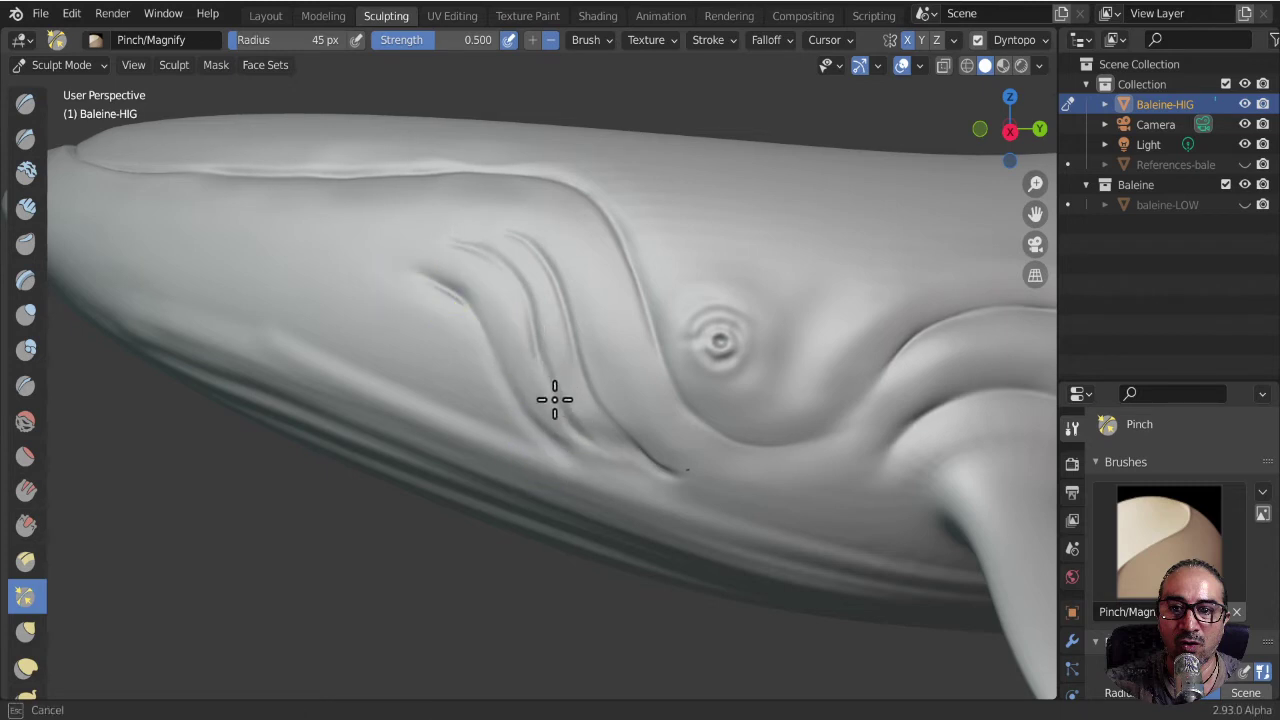
mouse_move(644, 482)
middle_mouse_down()
mouse_move(668, 407)
mouse_move(511, 449)
mouse_move(529, 380)
mouse_move(489, 491)
mouse_move(483, 462)
middle_mouse_up()
mouse_move(394, 437)
middle_mouse_down()
mouse_move(394, 486)
mouse_move(195, 328)
middle_mouse_up()
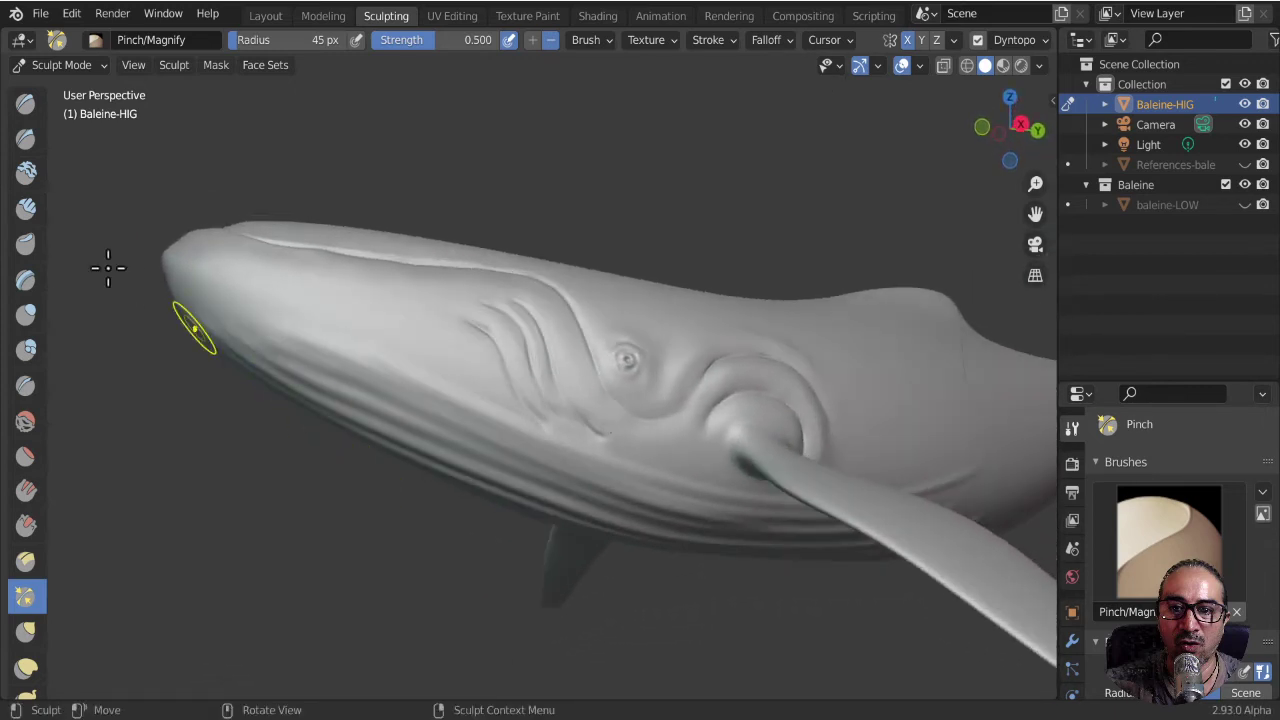
left_click(26, 386)
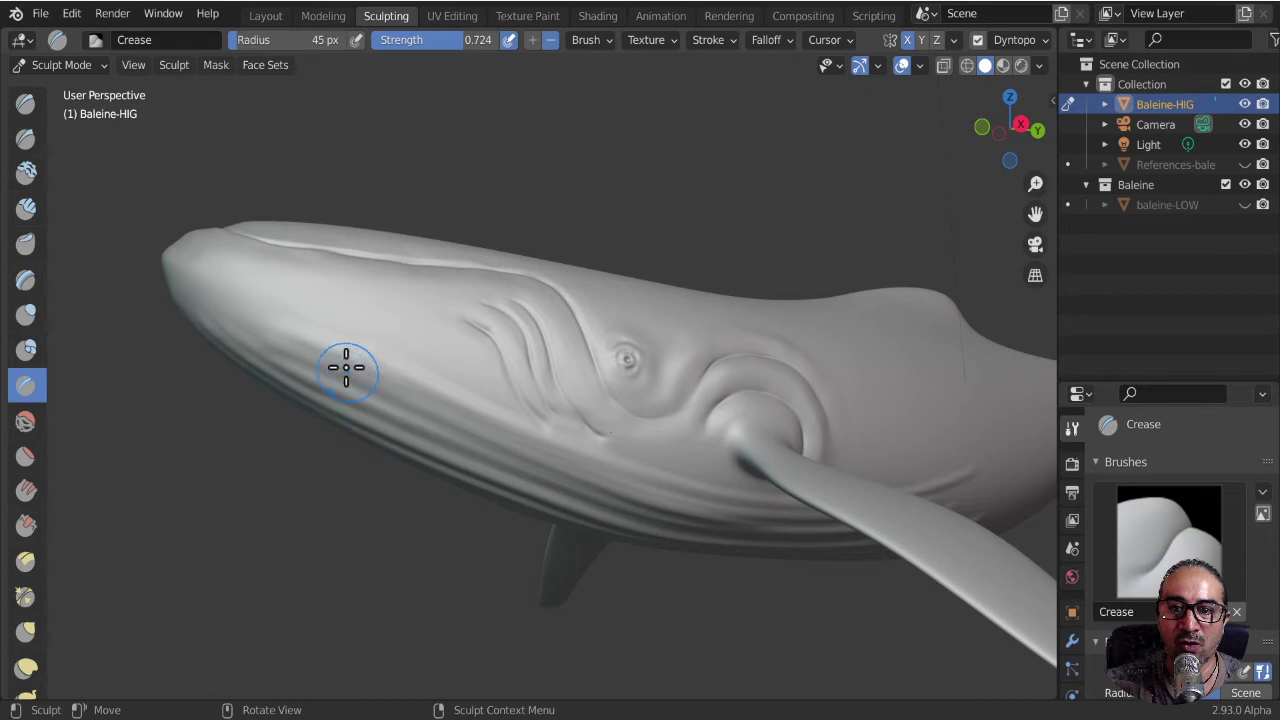
- Shrink the Crease brush to 5 px and carve a fine groove back along the lower jaw
scroll(412, 342, "up", 2)
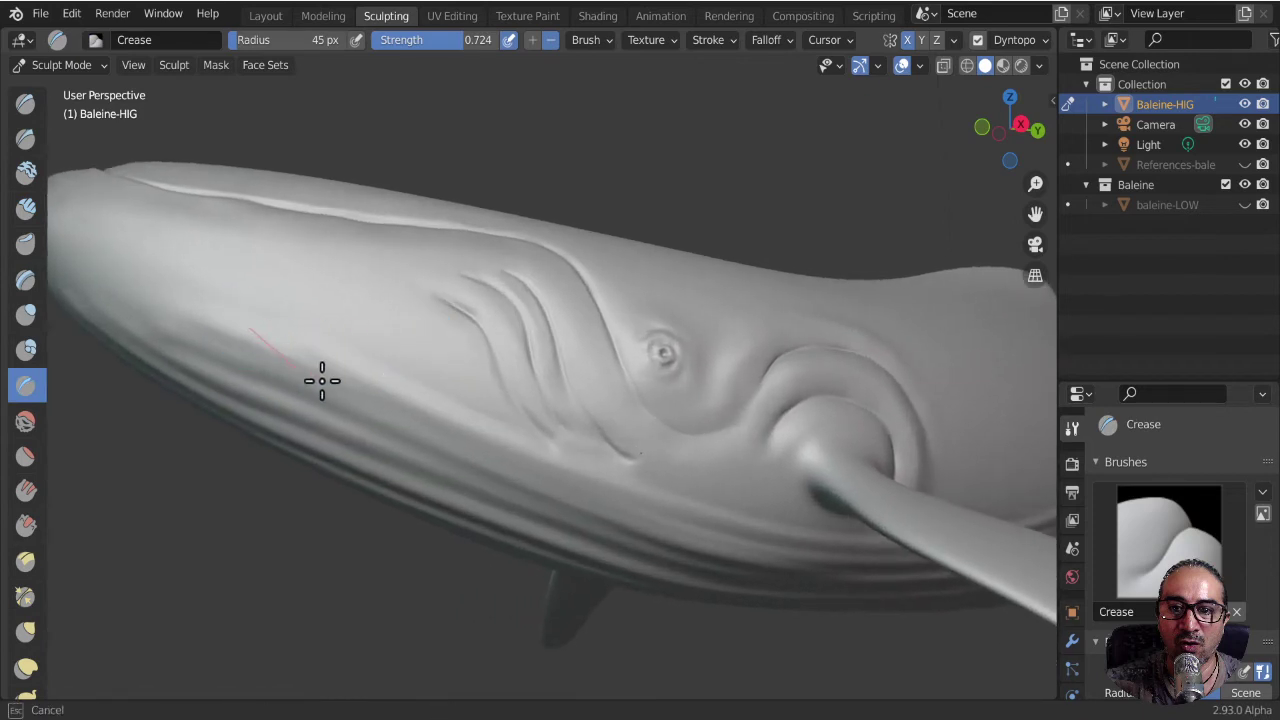
key("f")
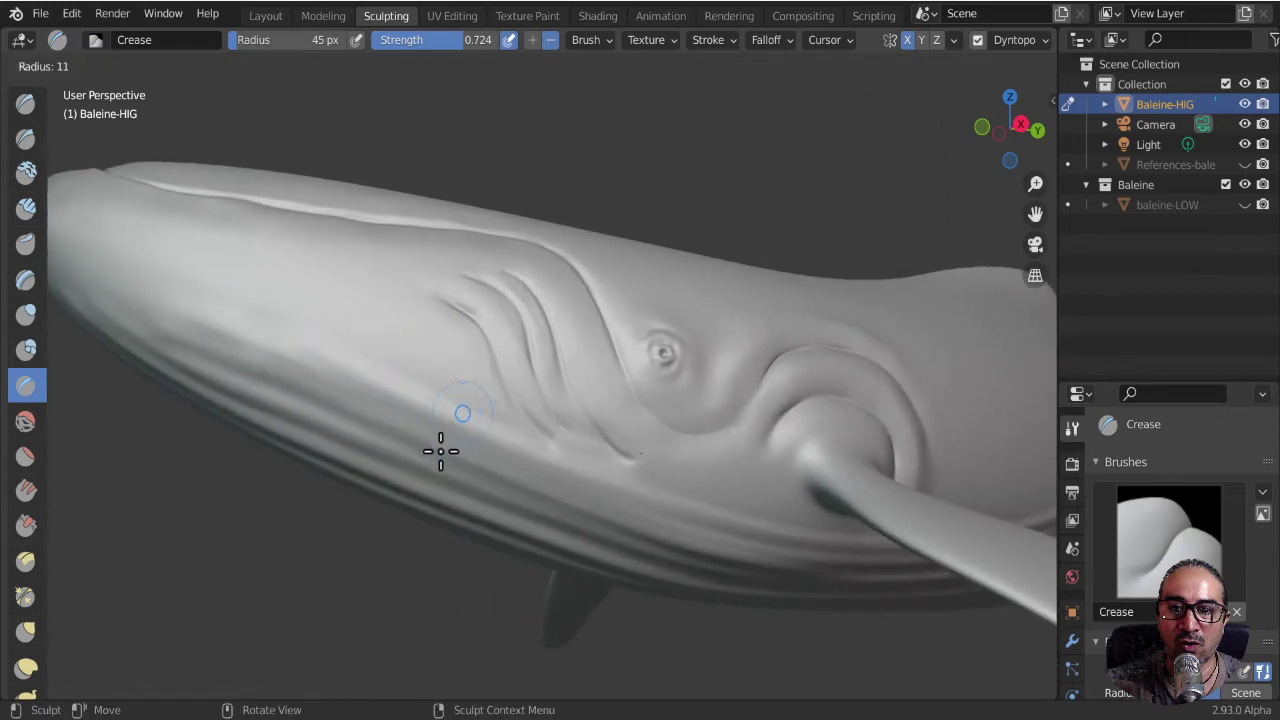
left_click(437, 461)
middle_click_drag(429, 463, 506, 389)
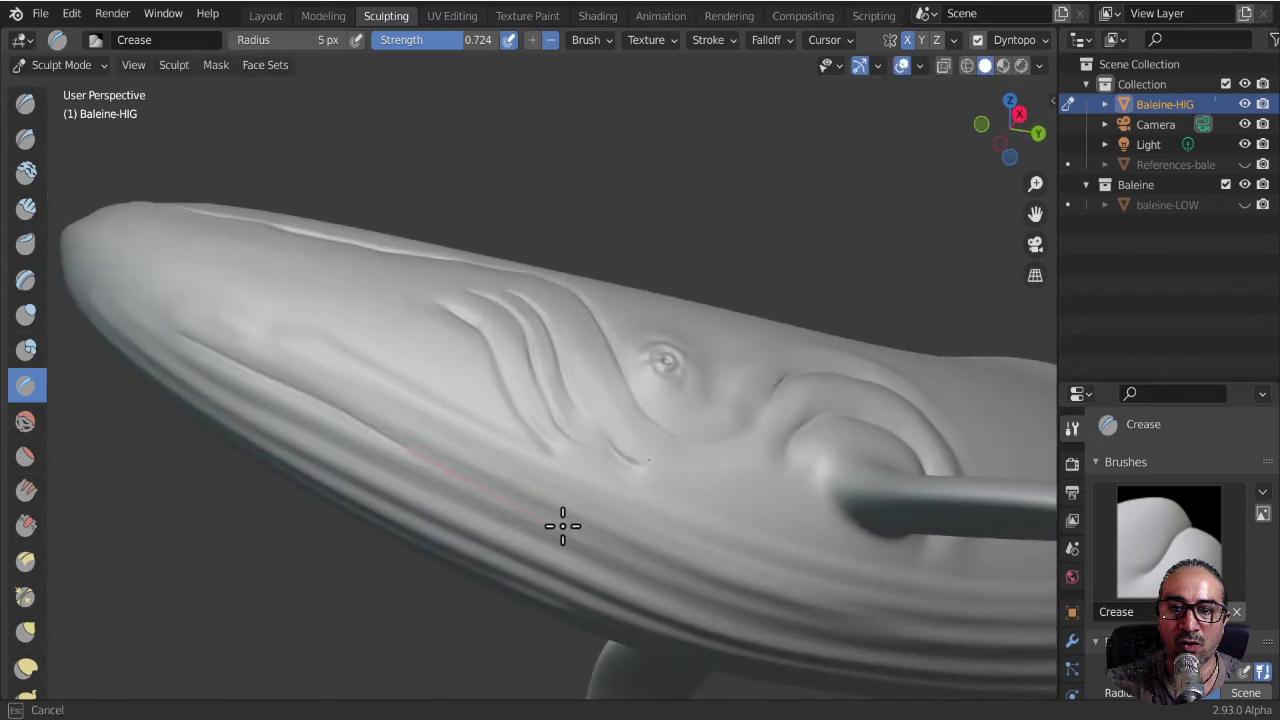
left_click_drag(690, 590, 756, 610)
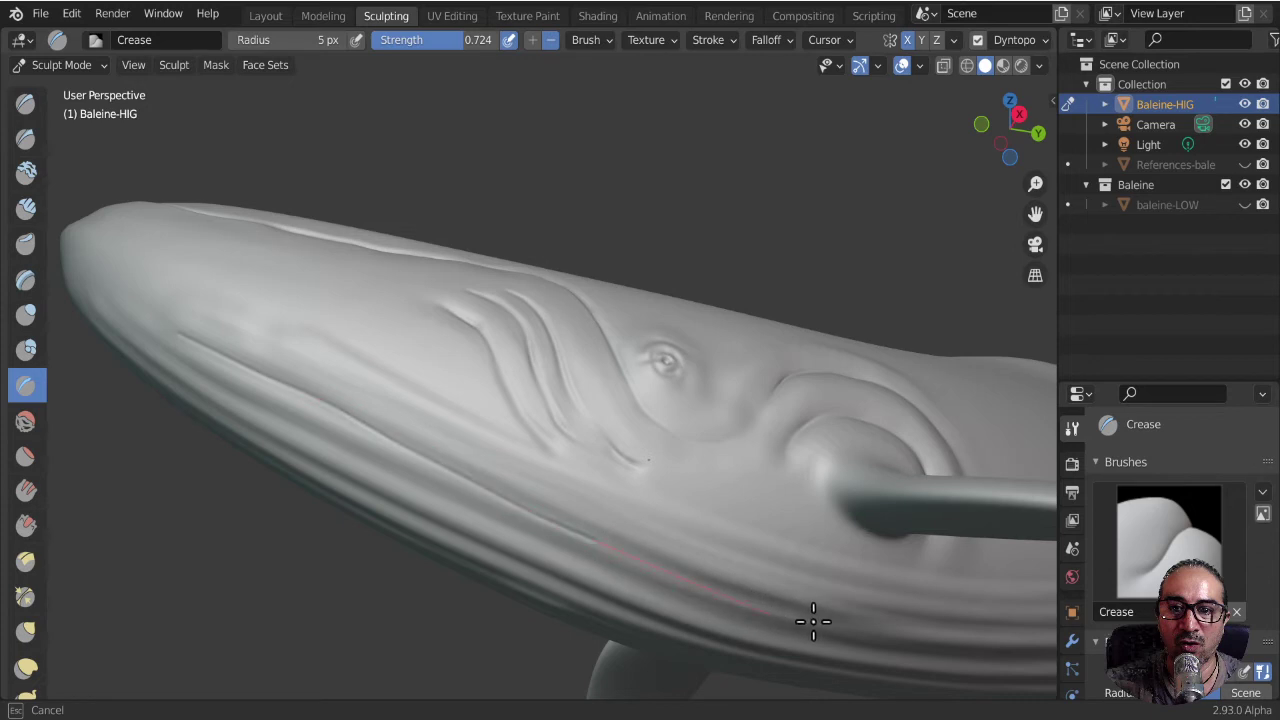
left_click_drag(905, 650, 1068, 648)
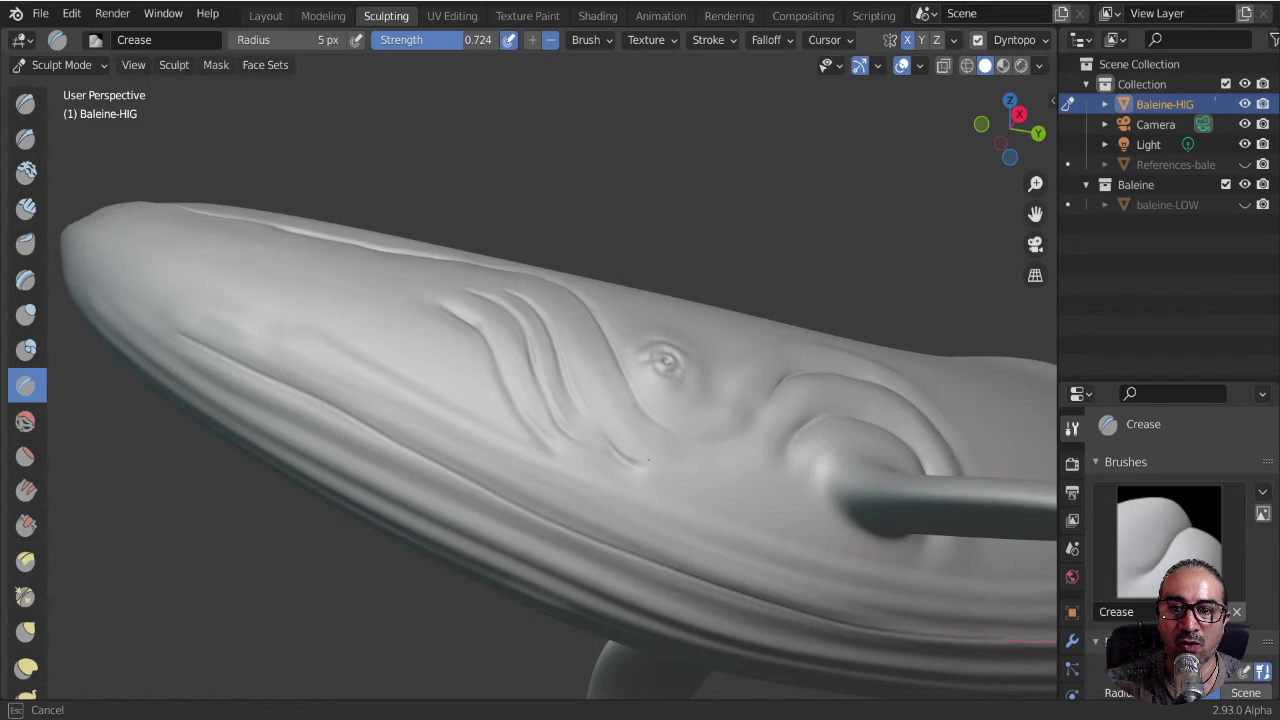
mouse_move(919, 546)
middle_mouse_down()
mouse_move(791, 400)
mouse_move(694, 466)
mouse_move(694, 583)
middle_mouse_up()
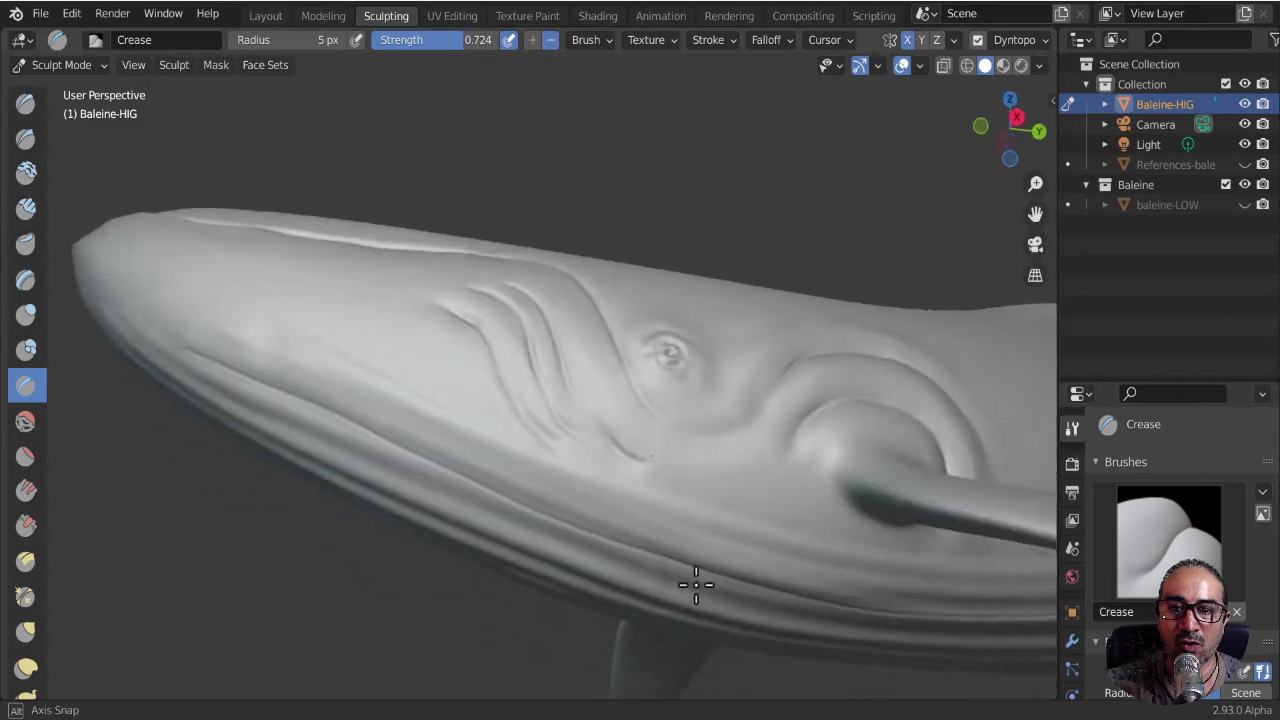
scroll(785, 336, "up", 5)
scroll(720, 425, "down", 3)
scroll(630, 560, "down", 3)
scroll(660, 520, "down", 3)
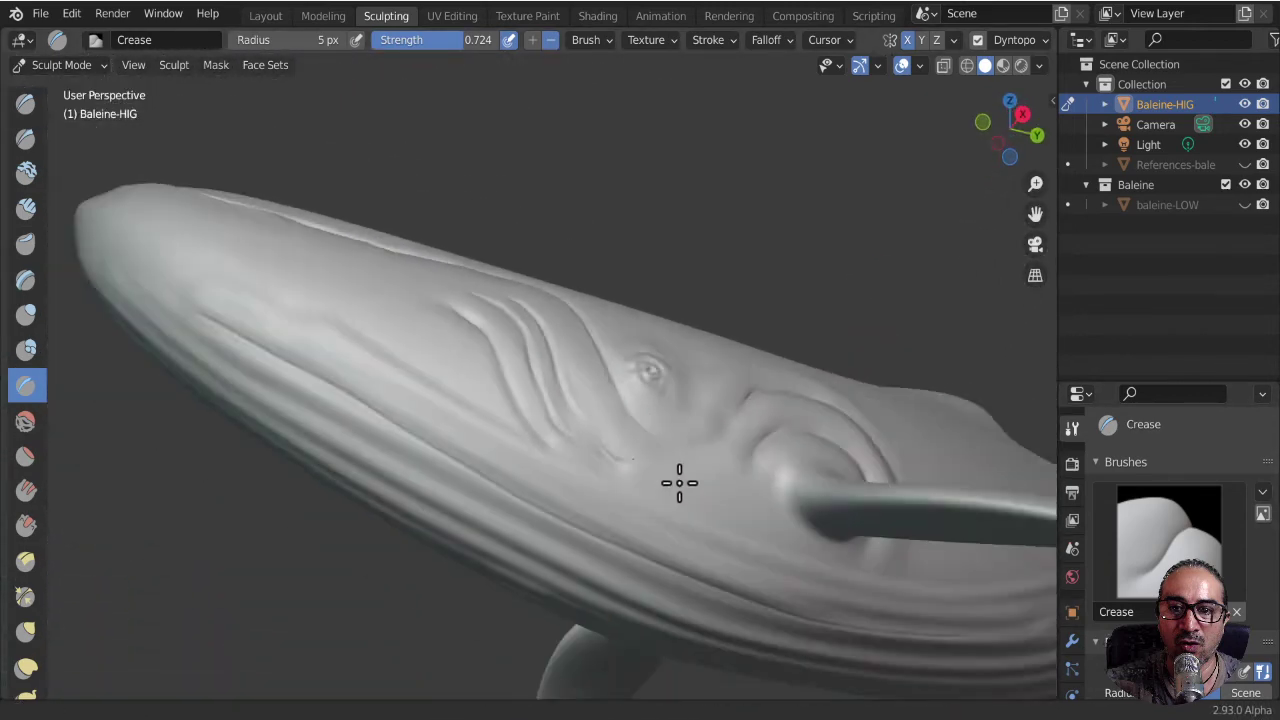
mouse_move(758, 414)
middle_mouse_down()
mouse_move(771, 314)
mouse_move(717, 303)
mouse_move(569, 346)
mouse_move(606, 572)
mouse_move(266, 400)
mouse_move(129, 506)
mouse_move(160, 534)
mouse_move(878, 613)
mouse_move(943, 594)
mouse_move(946, 620)
middle_mouse_up()
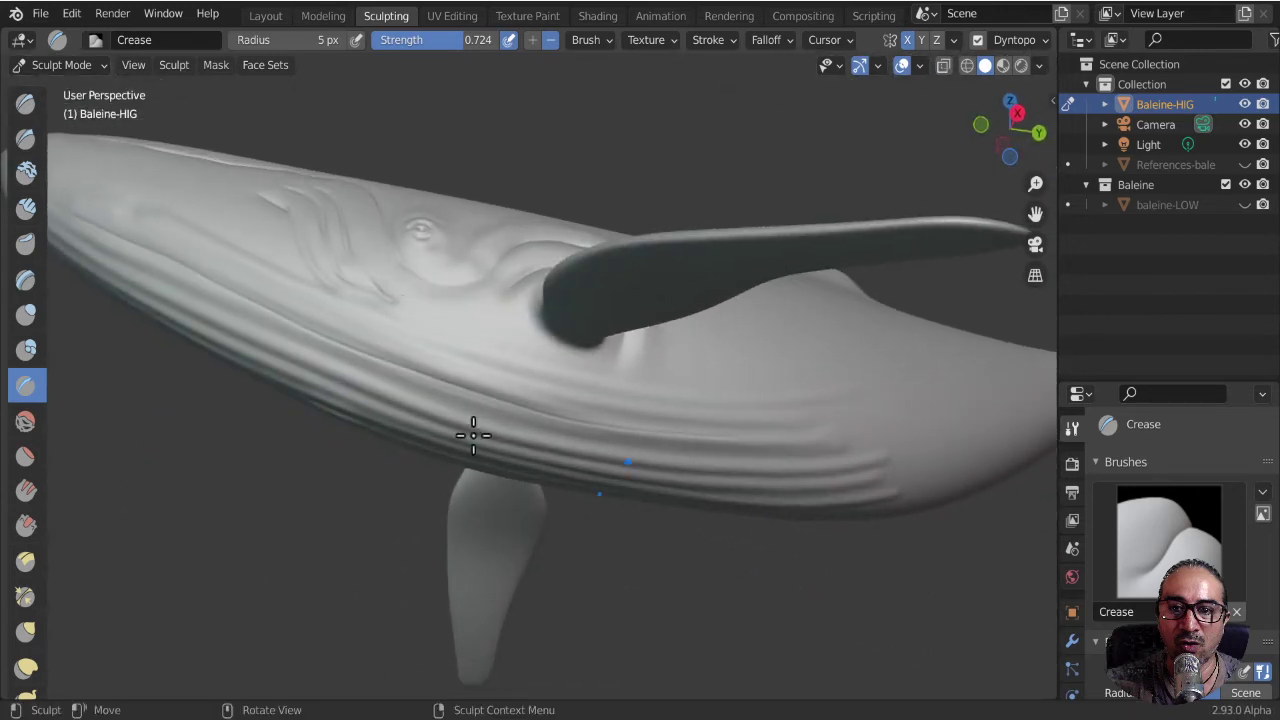
- Carve two long throat grooves toward the tail, another underside crease, and one along the flank
left_click_drag(98, 208, 113, 208)
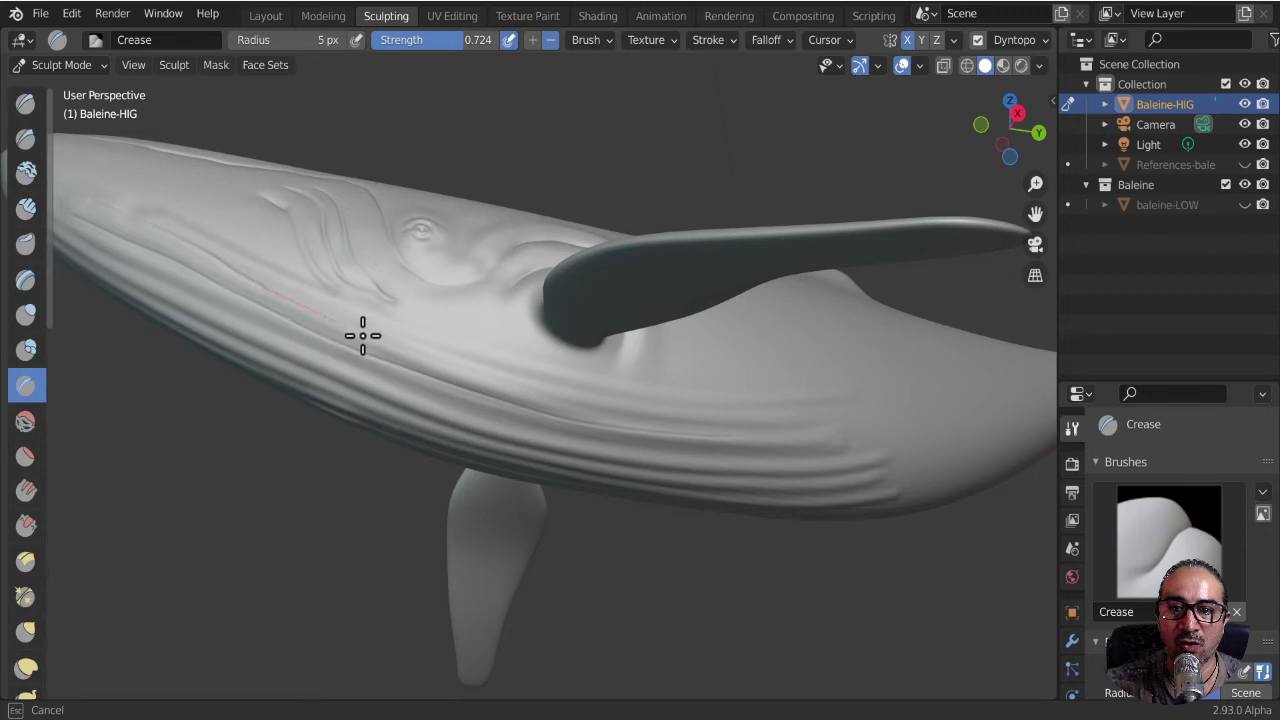
left_click_drag(469, 378, 568, 397)
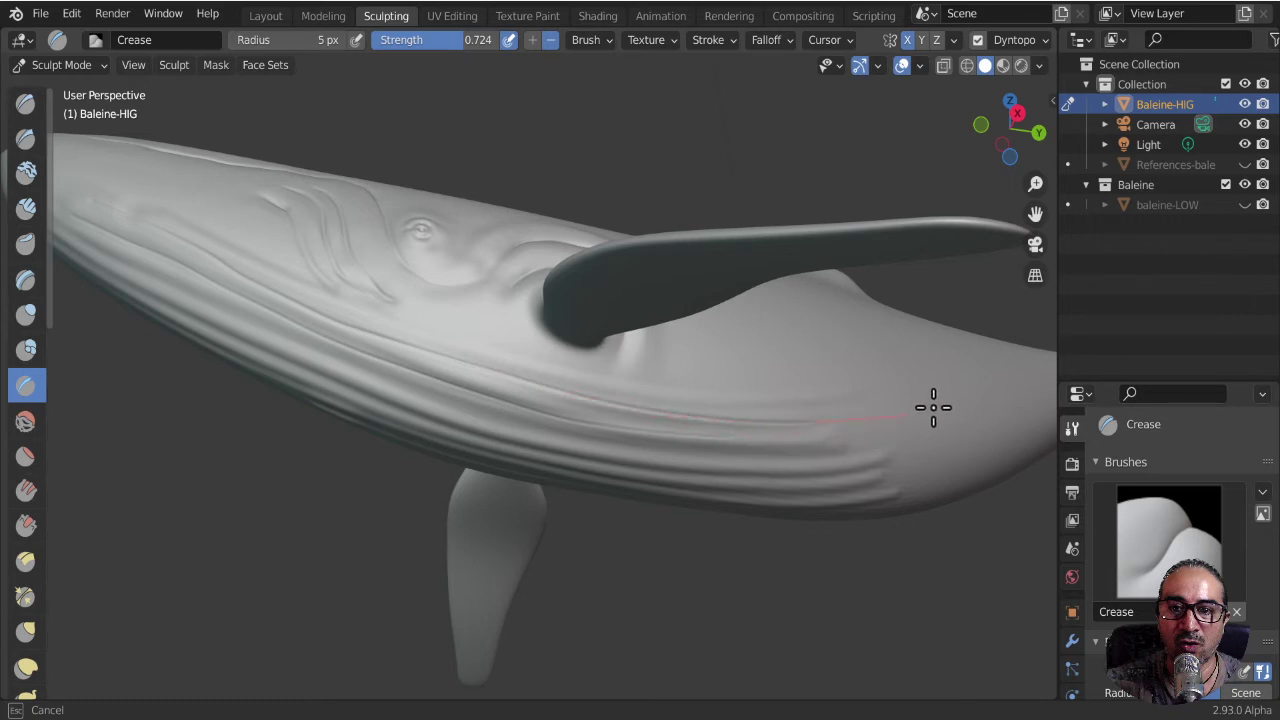
left_click_drag(933, 407, 884, 394)
left_click_drag(172, 210, 198, 228)
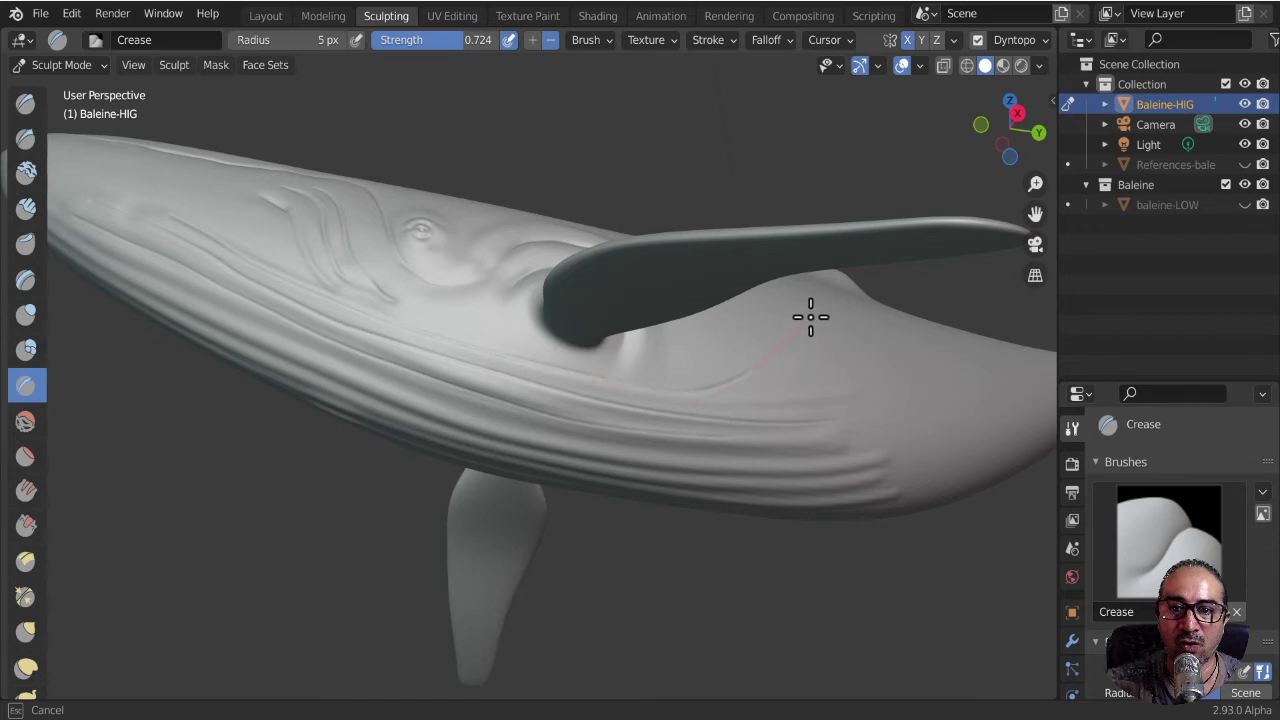
mouse_move(810, 317)
left_mouse_down()
mouse_move(836, 368)
mouse_move(810, 388)
left_mouse_up()
mouse_move(633, 400)
left_mouse_down()
mouse_move(827, 408)
mouse_move(789, 411)
left_mouse_up()
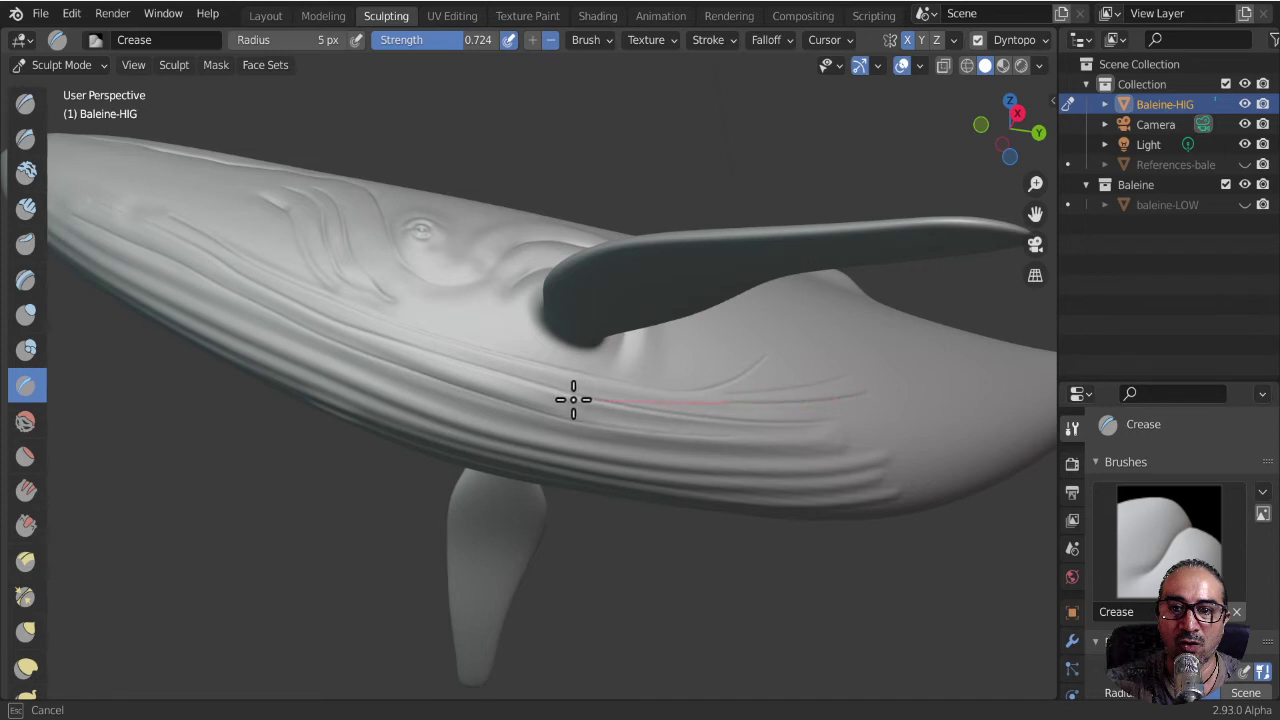
left_click_drag(516, 391, 263, 333)
- Carve a side crease and two long belly grooves starting near the nose
mouse_move(471, 443)
middle_mouse_down()
mouse_move(427, 528)
mouse_move(400, 478)
mouse_move(466, 417)
middle_mouse_up()
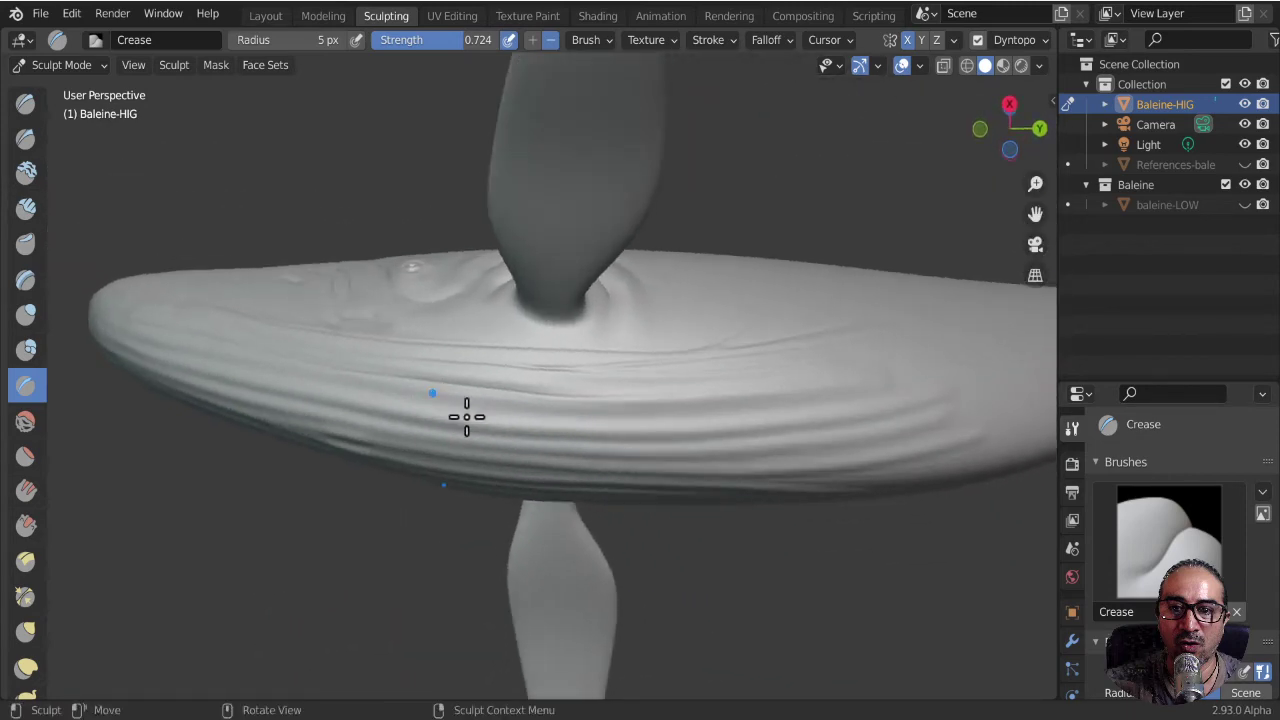
mouse_move(895, 382)
left_mouse_down()
mouse_move(646, 420)
mouse_move(438, 414)
mouse_move(290, 387)
left_mouse_up()
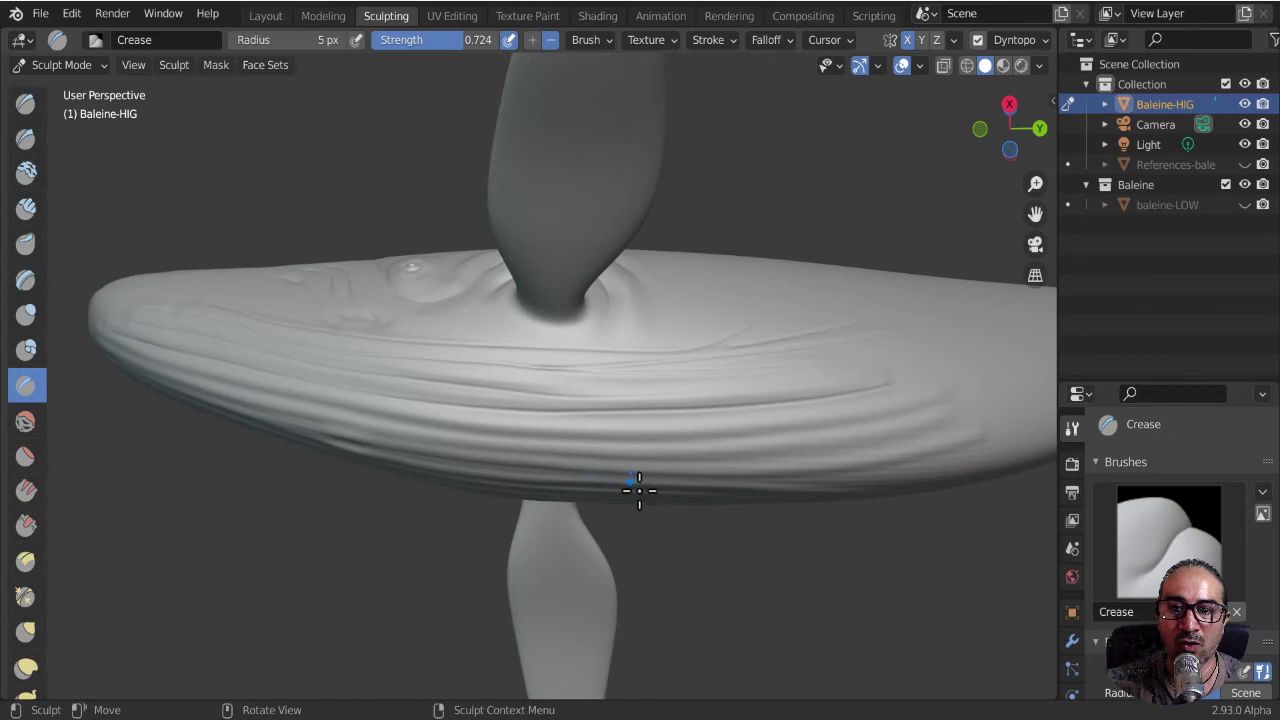
mouse_move(634, 486)
middle_mouse_down()
mouse_move(703, 606)
mouse_move(732, 524)
mouse_move(717, 403)
middle_mouse_up()
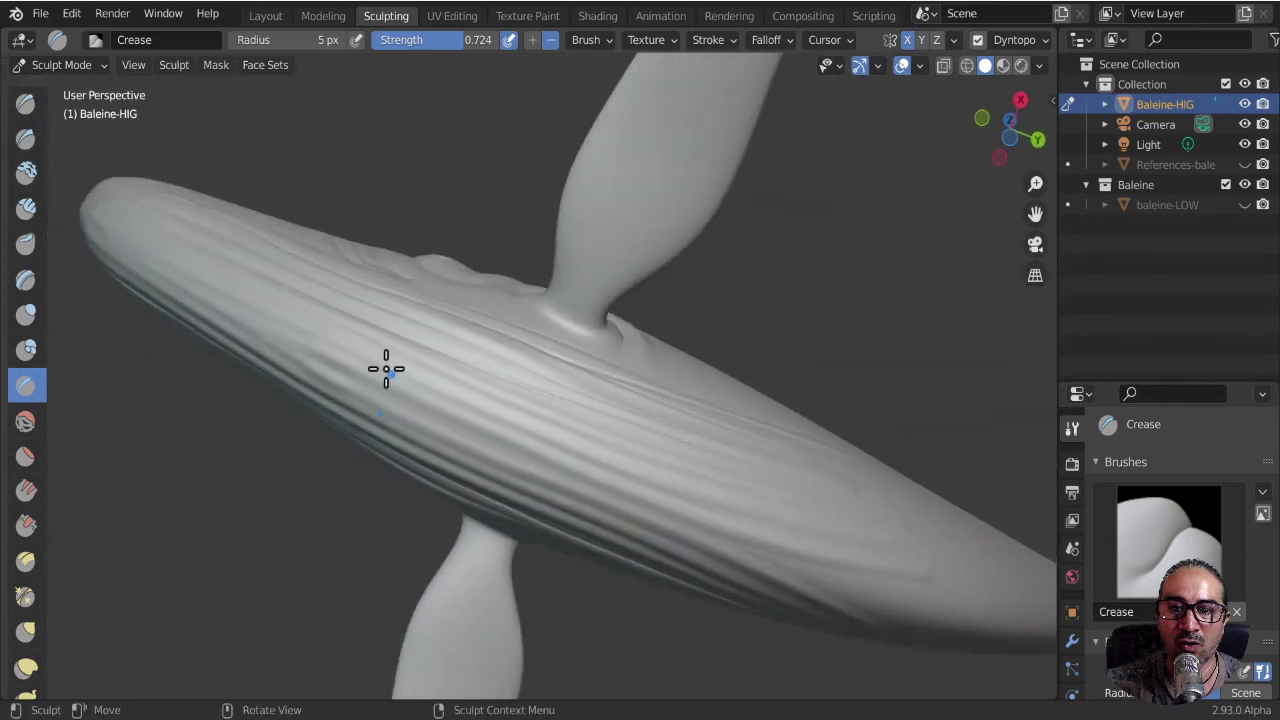
left_click_drag(100, 208, 326, 324)
left_click_drag(387, 352, 801, 512)
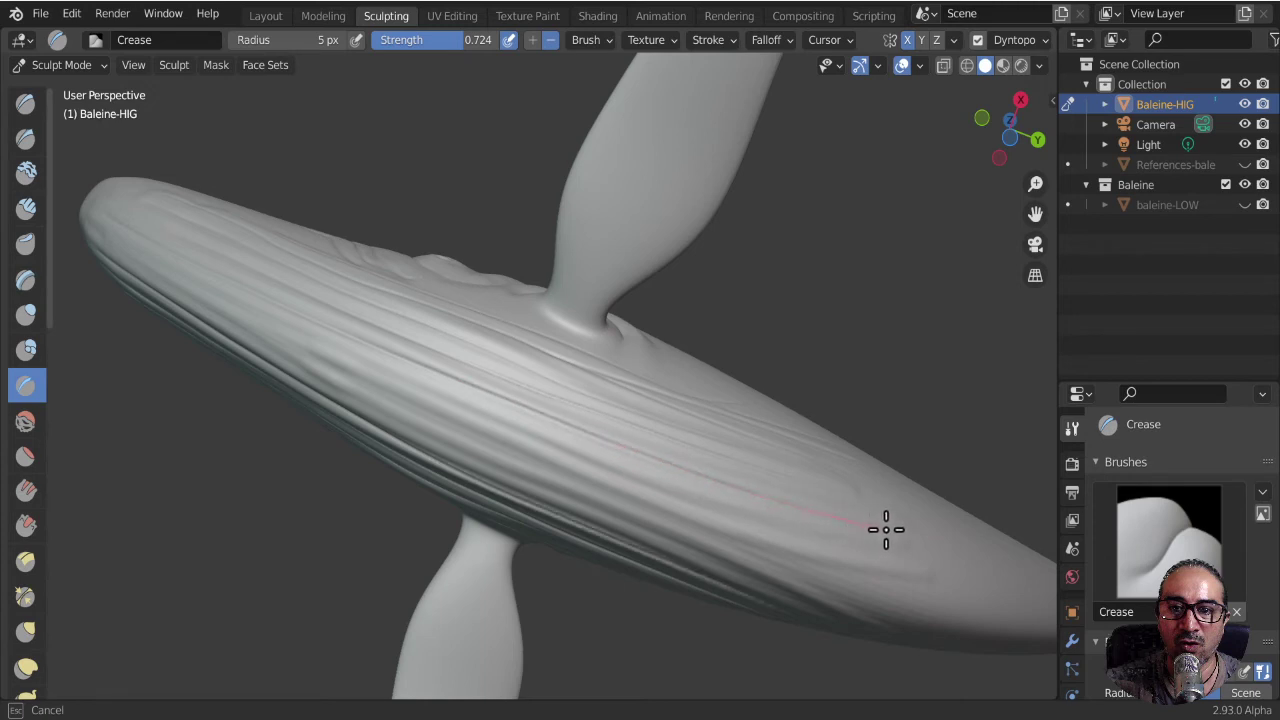
left_click_drag(936, 530, 938, 531)
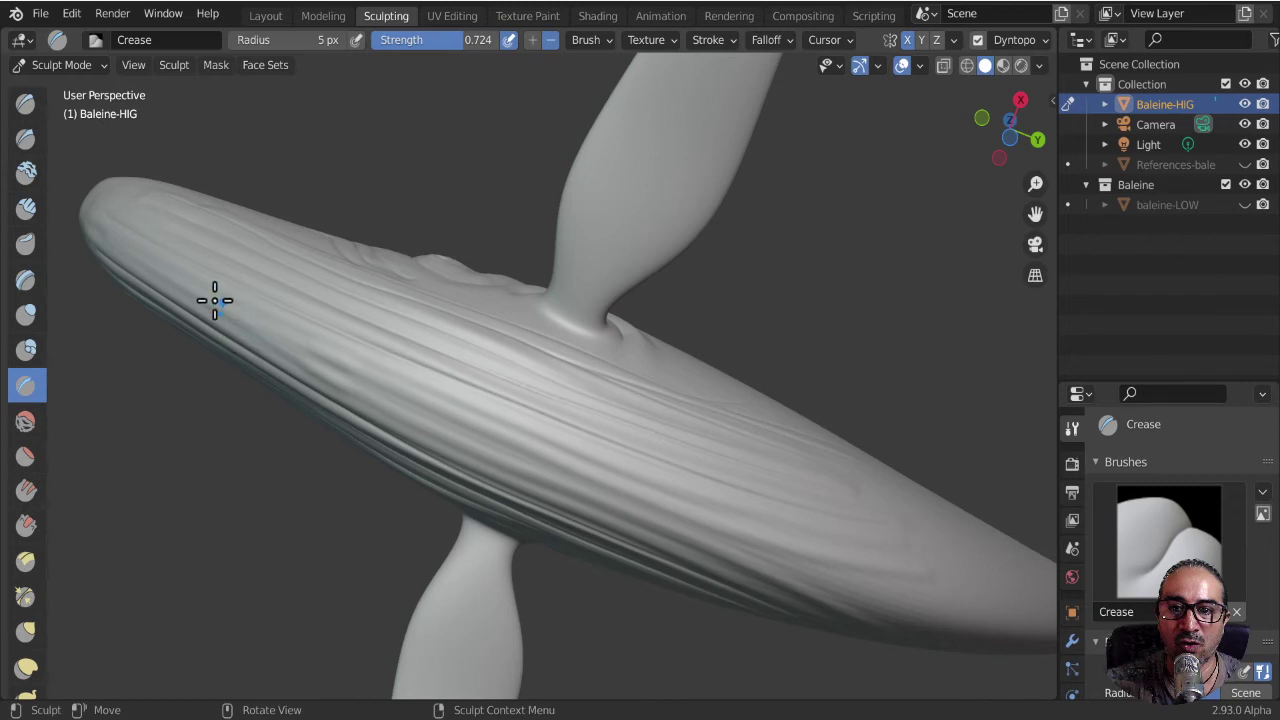
left_click_drag(86, 214, 130, 254)
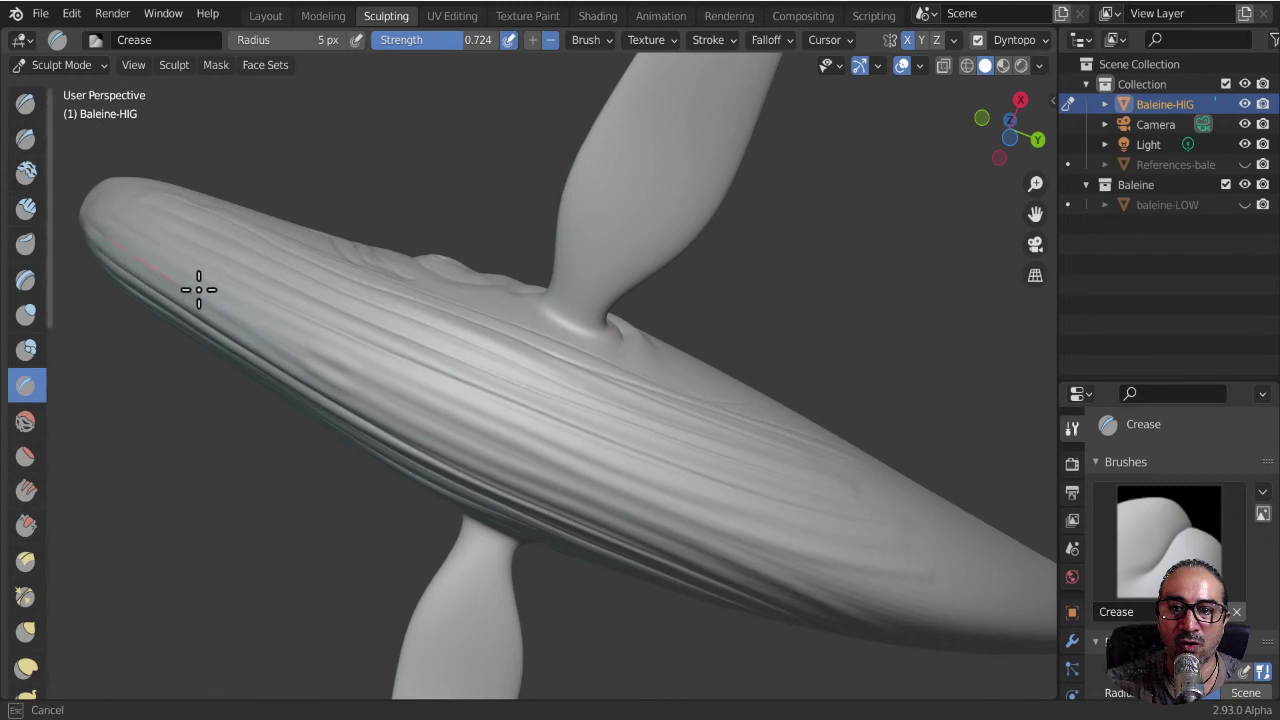
mouse_move(323, 360)
left_mouse_down()
mouse_move(614, 462)
mouse_move(674, 506)
mouse_move(886, 561)
left_mouse_up()
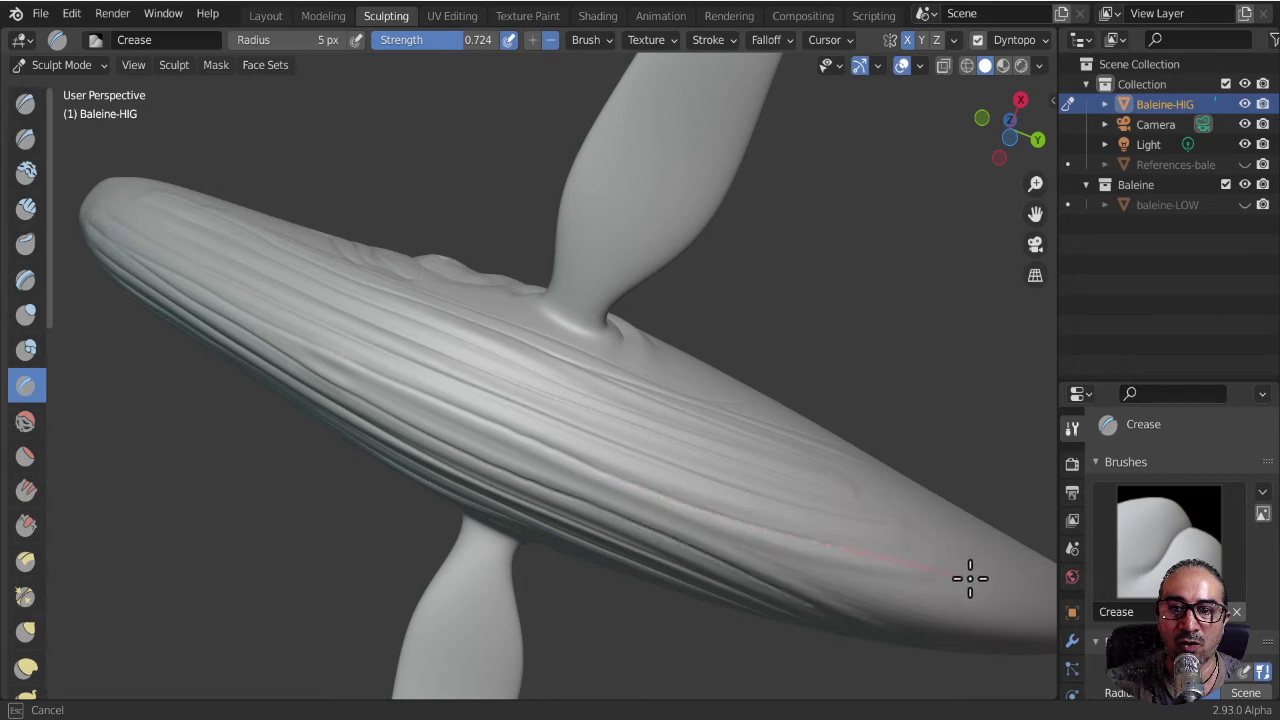
left_click_drag(1010, 593, 1020, 597)
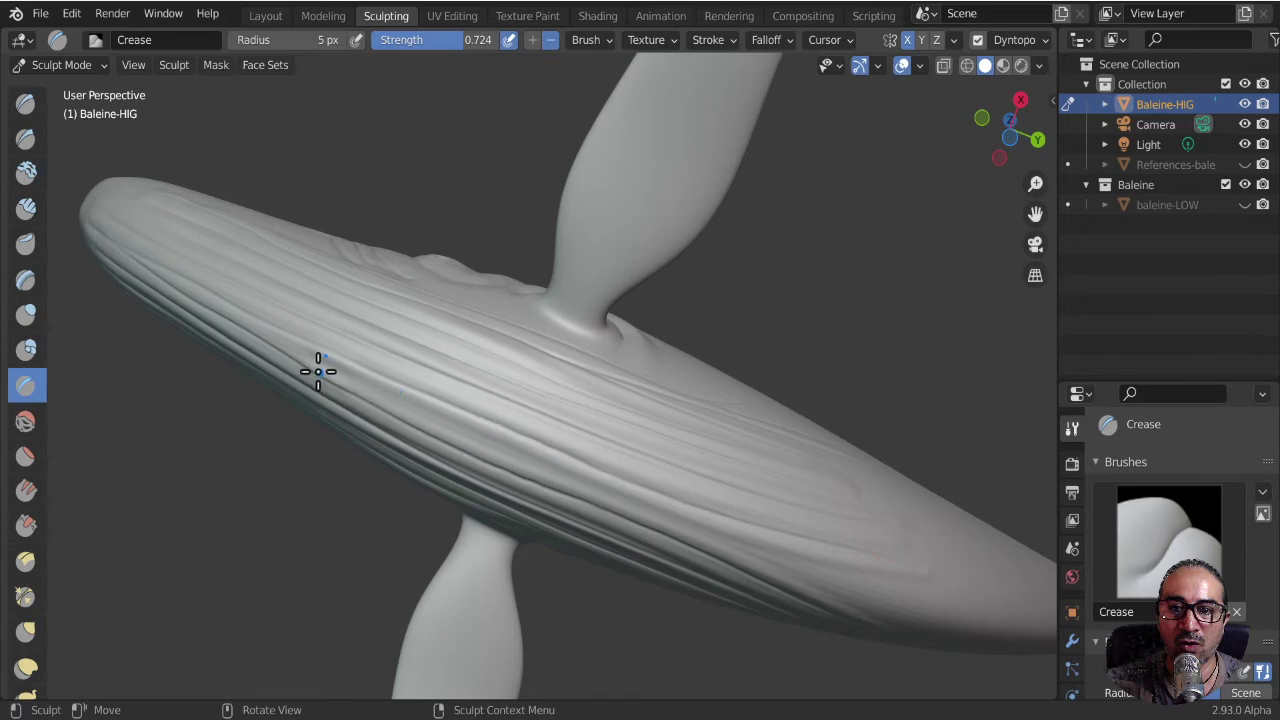
- Run several more belly grooves toward the tail, then view the whole underside
left_click_drag(318, 372, 302, 359)
mouse_move(387, 403)
left_mouse_down()
mouse_move(769, 557)
mouse_move(934, 596)
left_mouse_up()
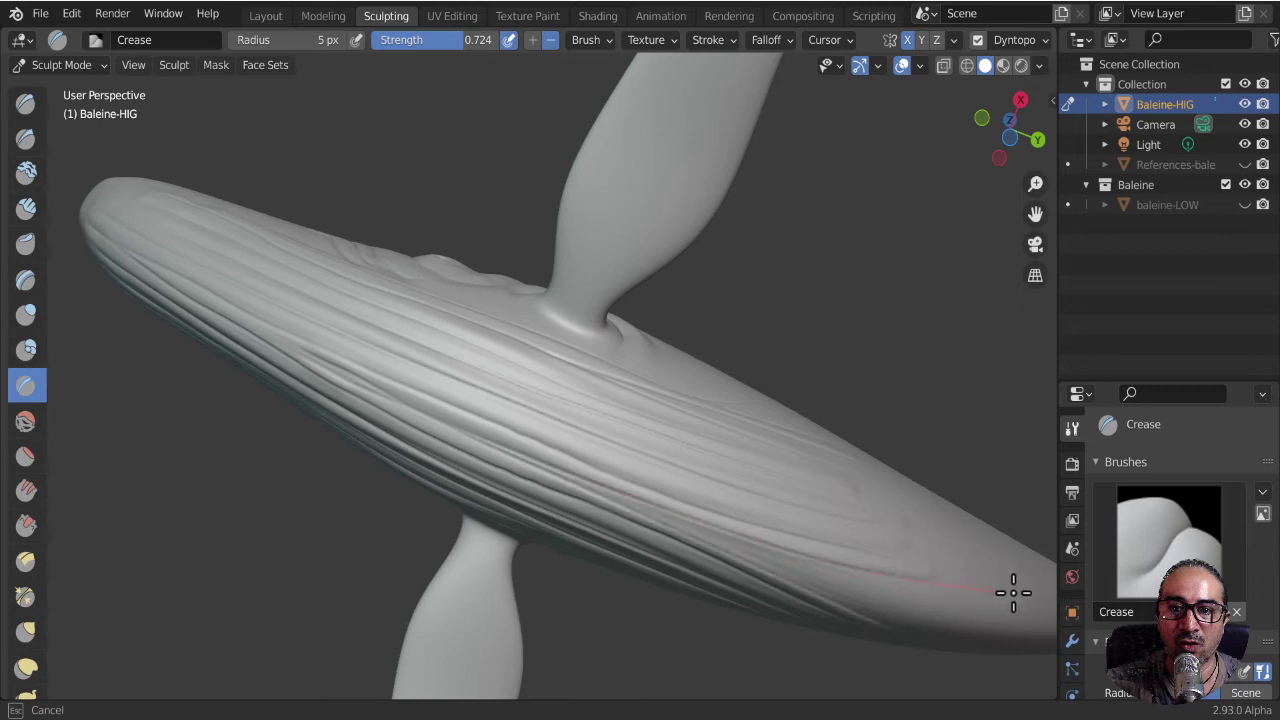
left_click_drag(1013, 592, 1013, 592)
left_click_drag(788, 567, 792, 560)
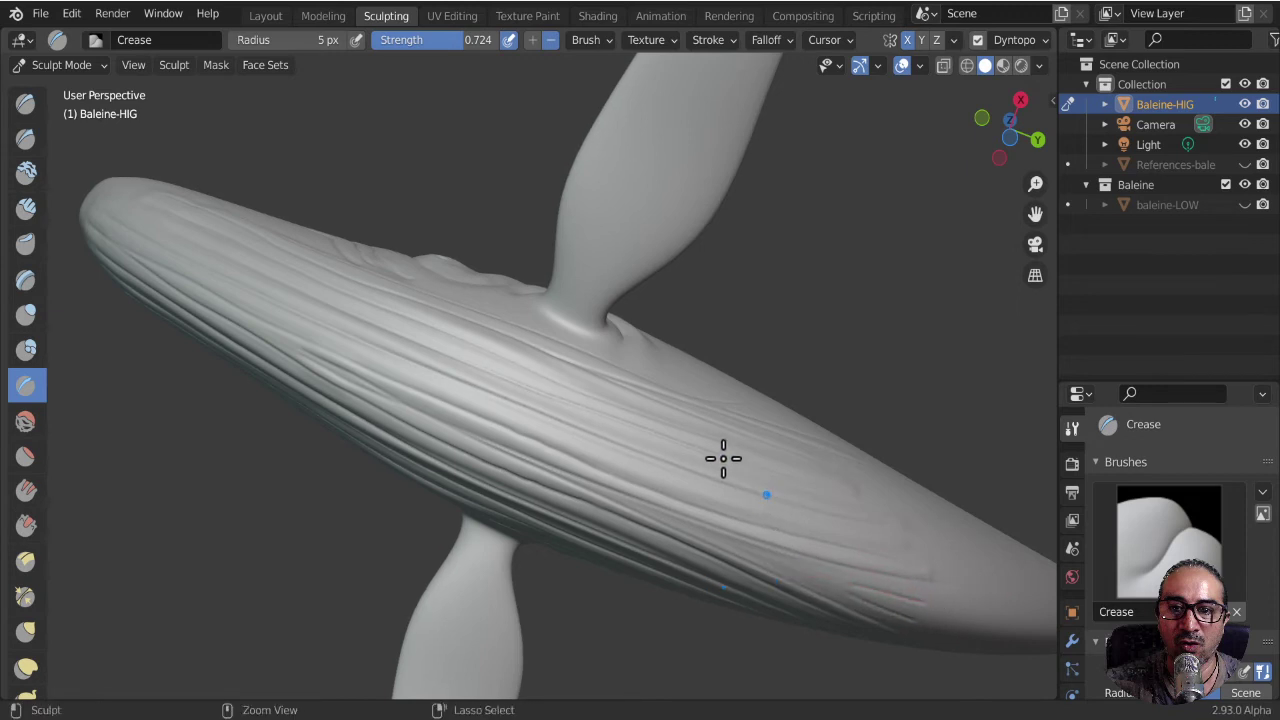
middle_click_drag(763, 549, 951, 535)
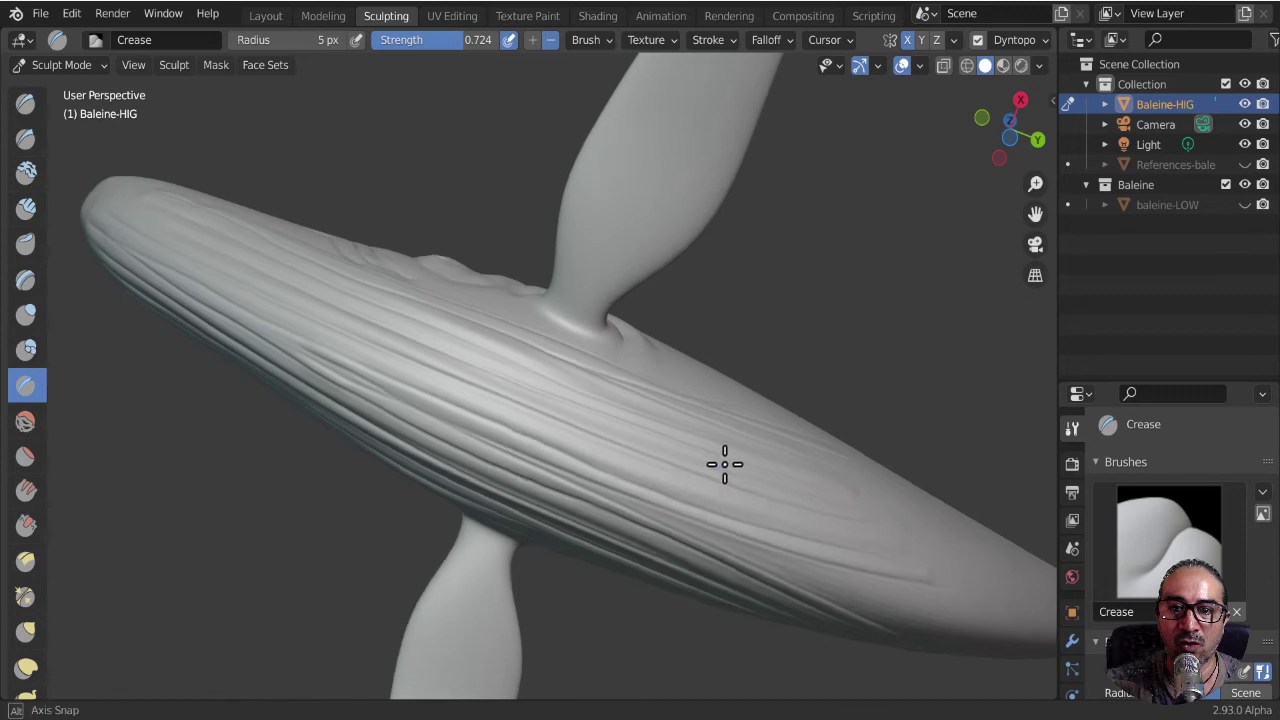
left_click_drag(982, 546, 924, 523)
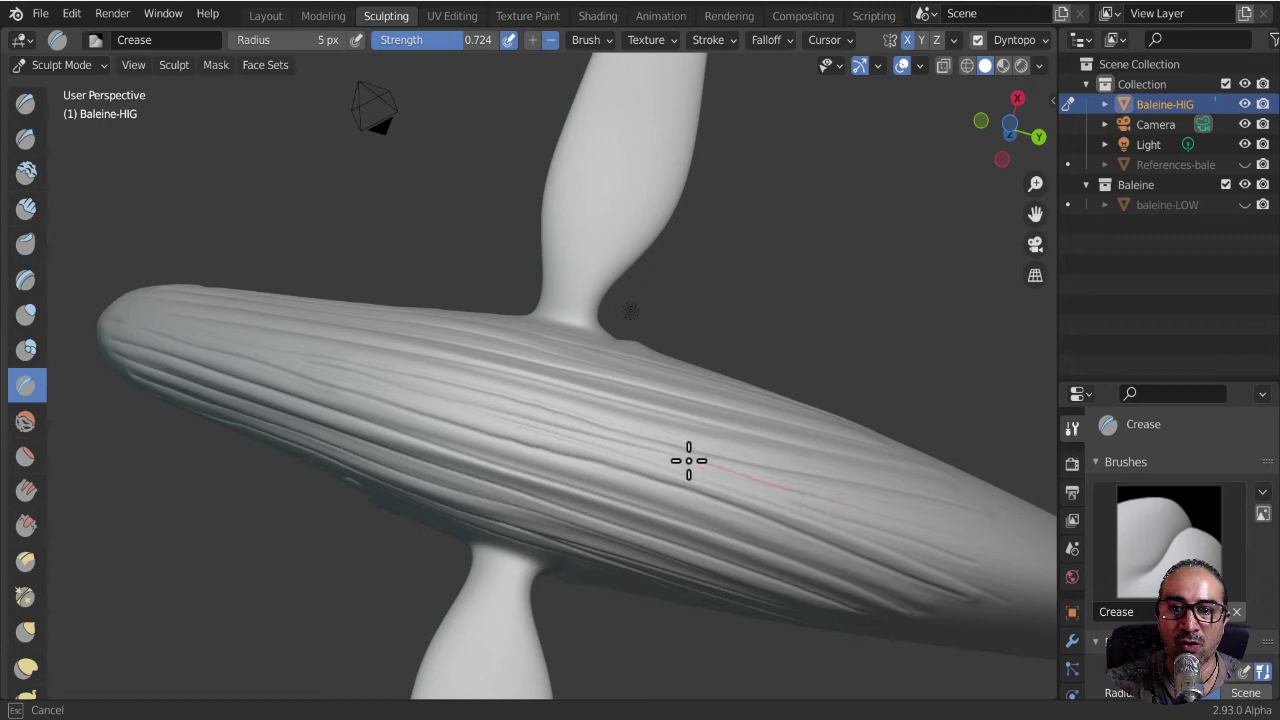
left_click_drag(688, 461, 574, 431)
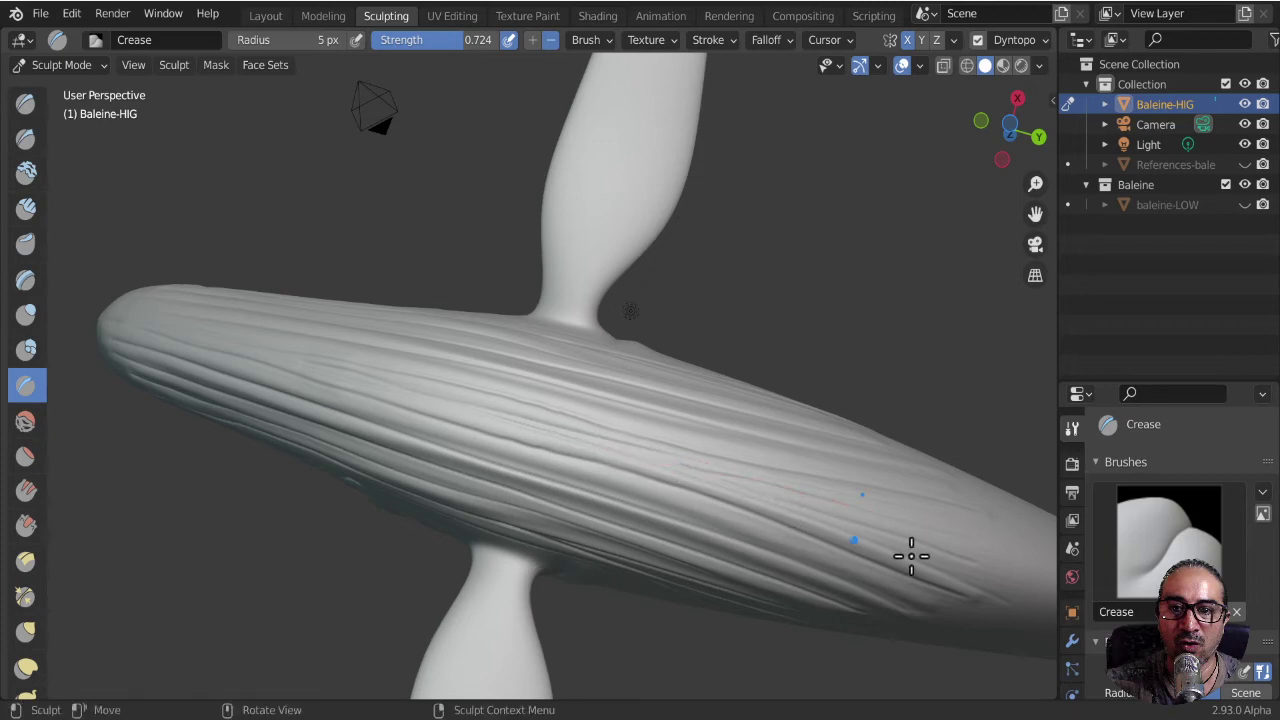
mouse_move(357, 414)
middle_mouse_down()
mouse_move(335, 602)
mouse_move(286, 640)
mouse_move(457, 480)
mouse_move(371, 400)
mouse_move(363, 416)
mouse_move(380, 408)
middle_mouse_up()
scroll(326, 463, "down", 2)
scroll(314, 506, "down", 3)
mouse_move(314, 506)
middle_mouse_down()
mouse_move(393, 407)
mouse_move(366, 523)
middle_mouse_up()
scroll(377, 326, "up", 3)
scroll(306, 343, "up", 2)
- Select the Inflate/Deflate brush and set its radius to 12 px
mouse_move(306, 343)
middle_mouse_down()
mouse_move(607, 540)
mouse_move(428, 144)
middle_mouse_up()
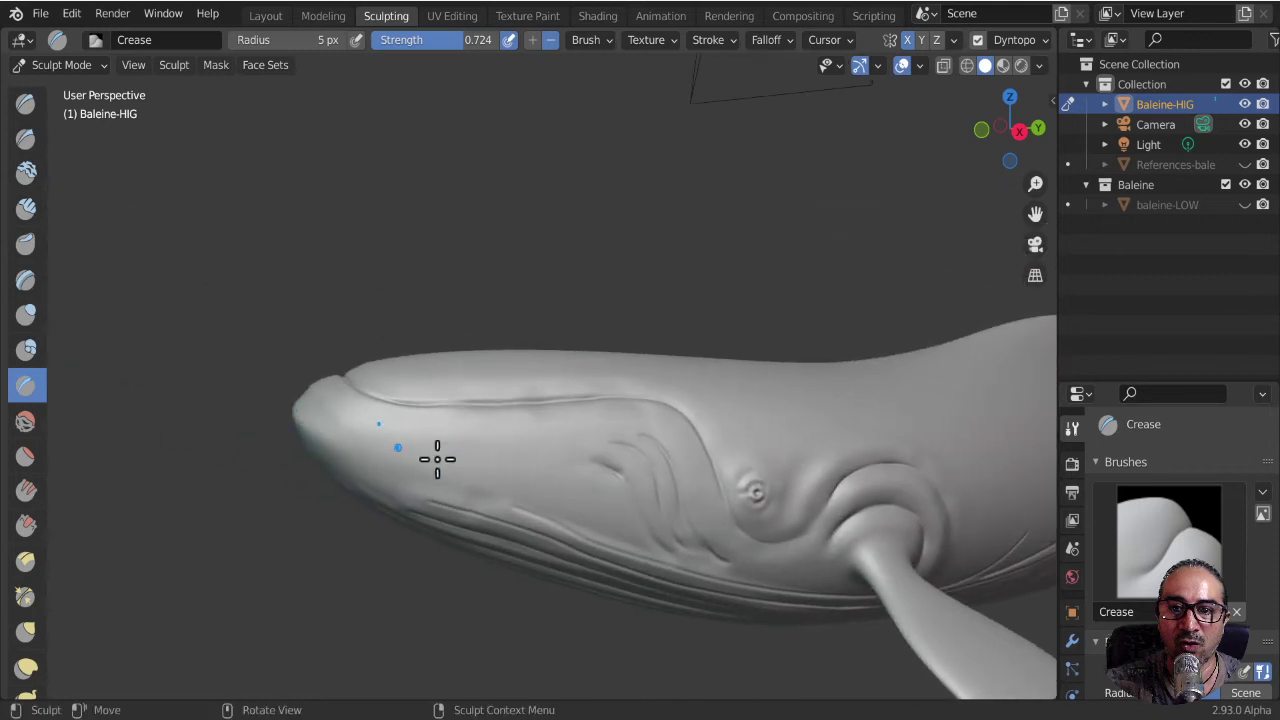
mouse_move(646, 414)
middle_mouse_down()
mouse_move(606, 419)
mouse_move(763, 434)
mouse_move(583, 280)
mouse_move(703, 240)
middle_mouse_up()
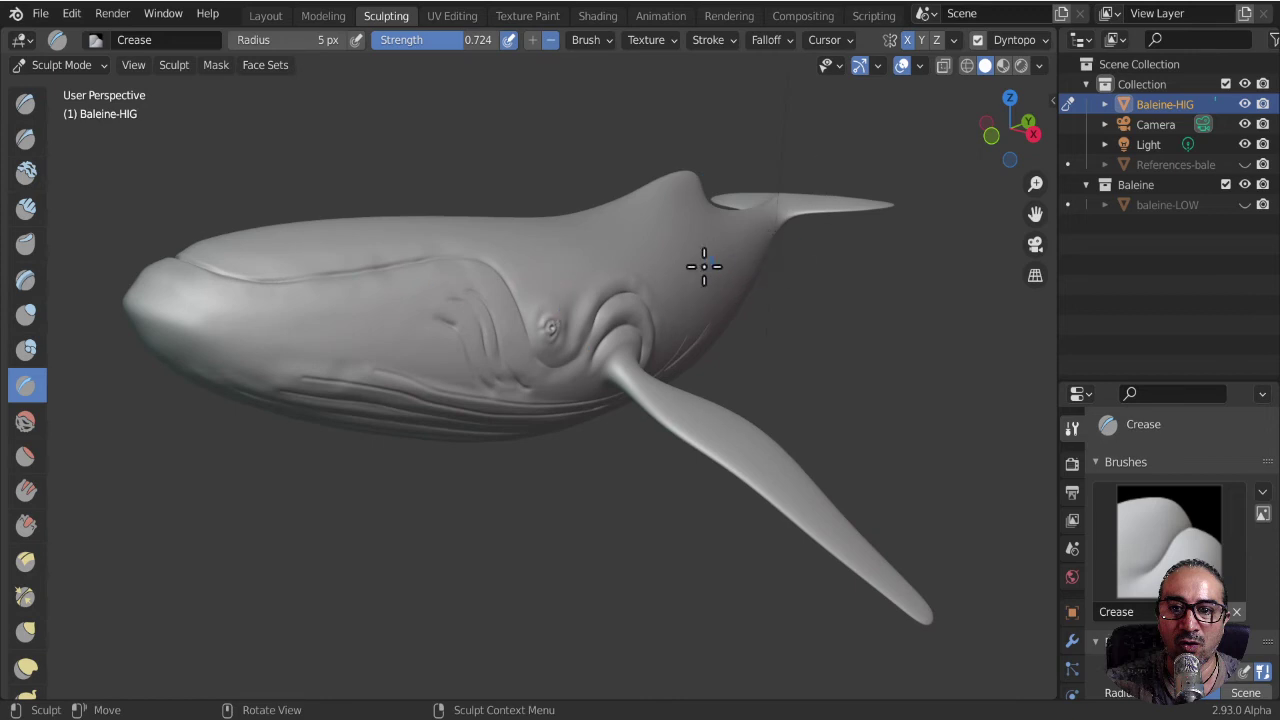
left_click(26, 315)
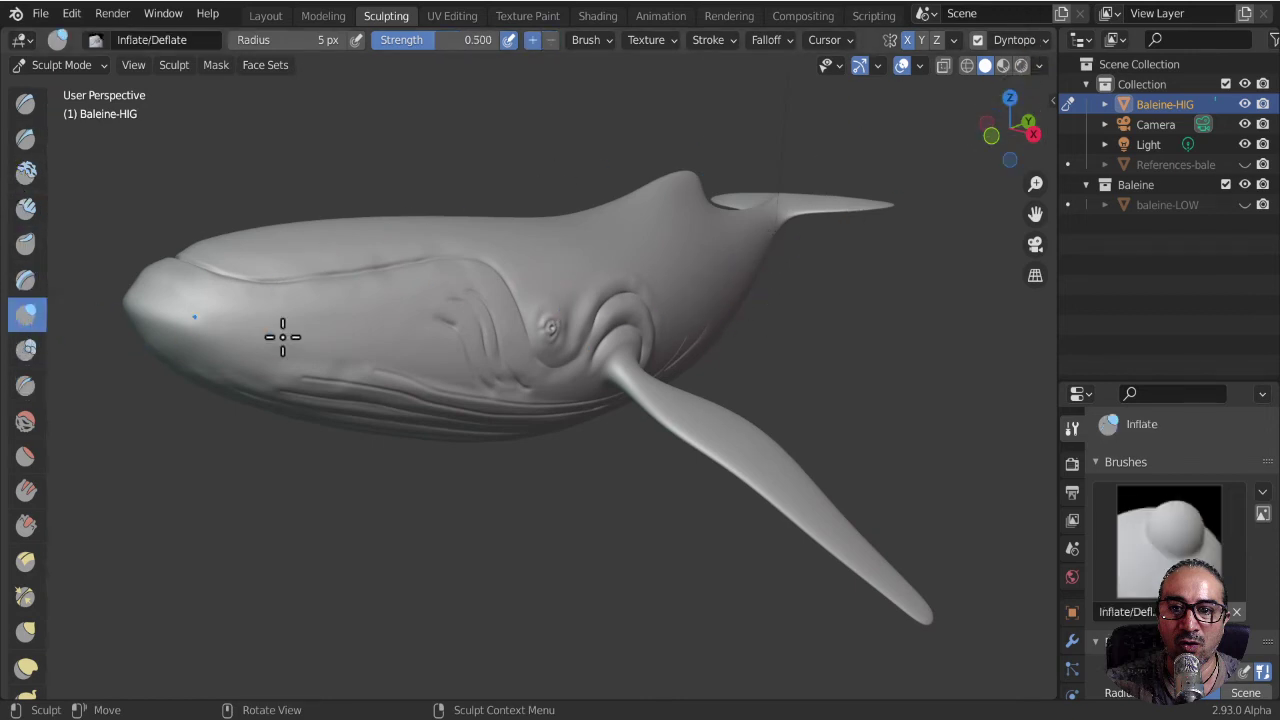
key("f")
left_click(390, 306)
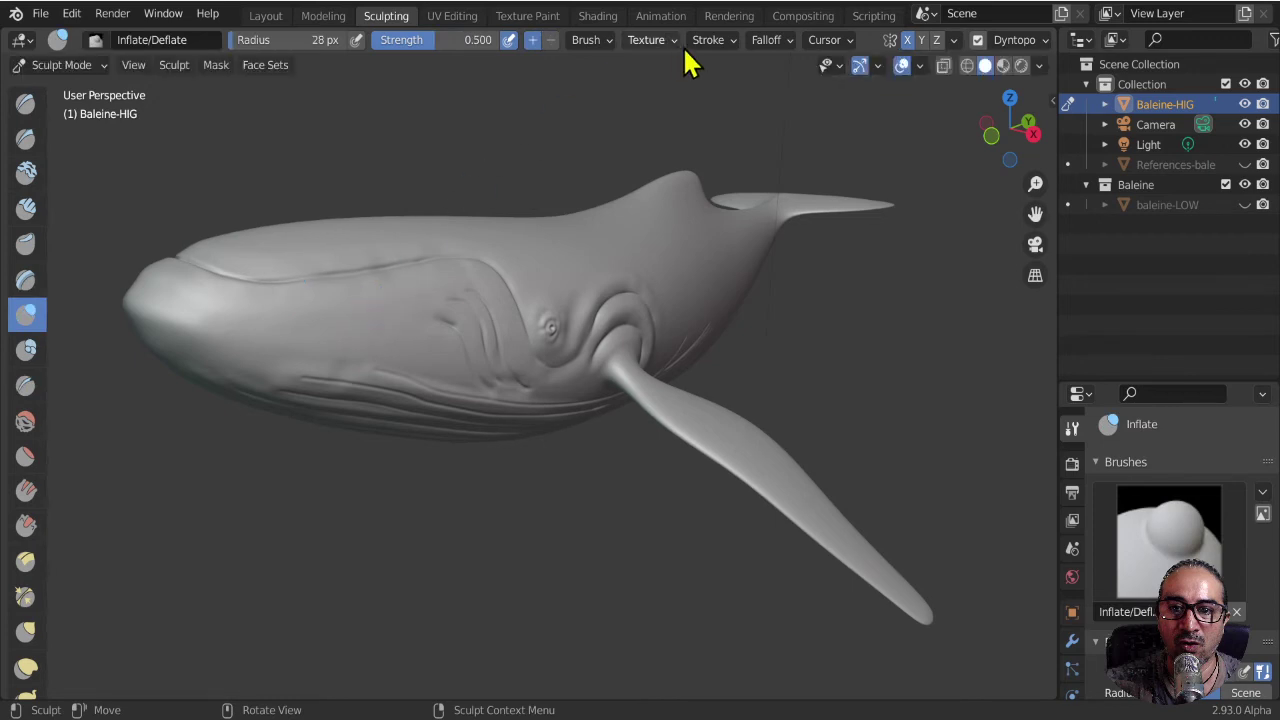
left_click(708, 40)
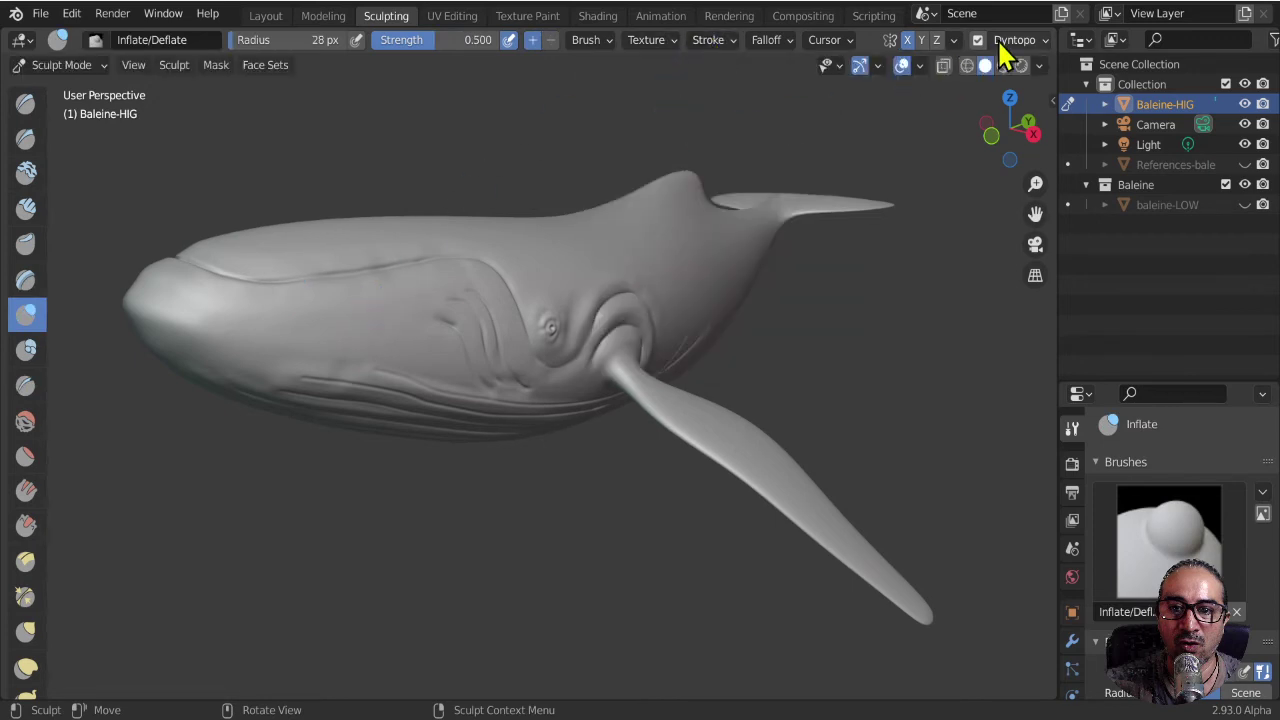
left_click(1015, 40)
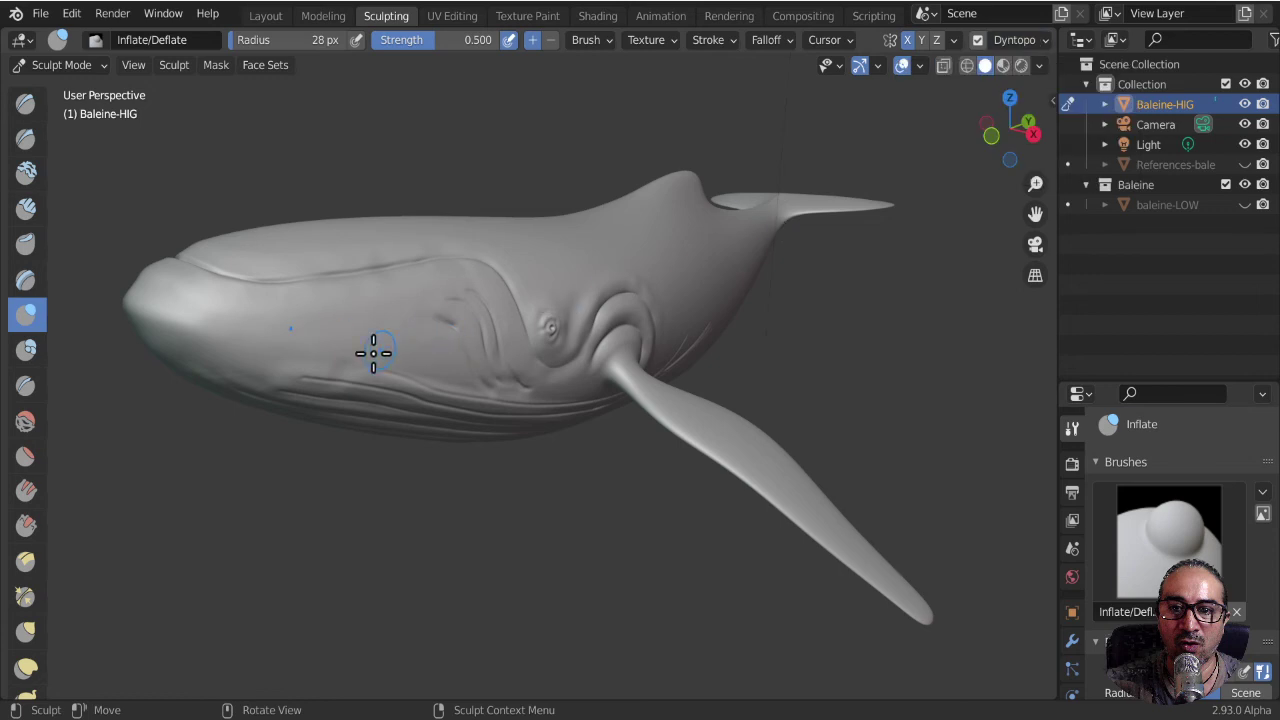
key("f")
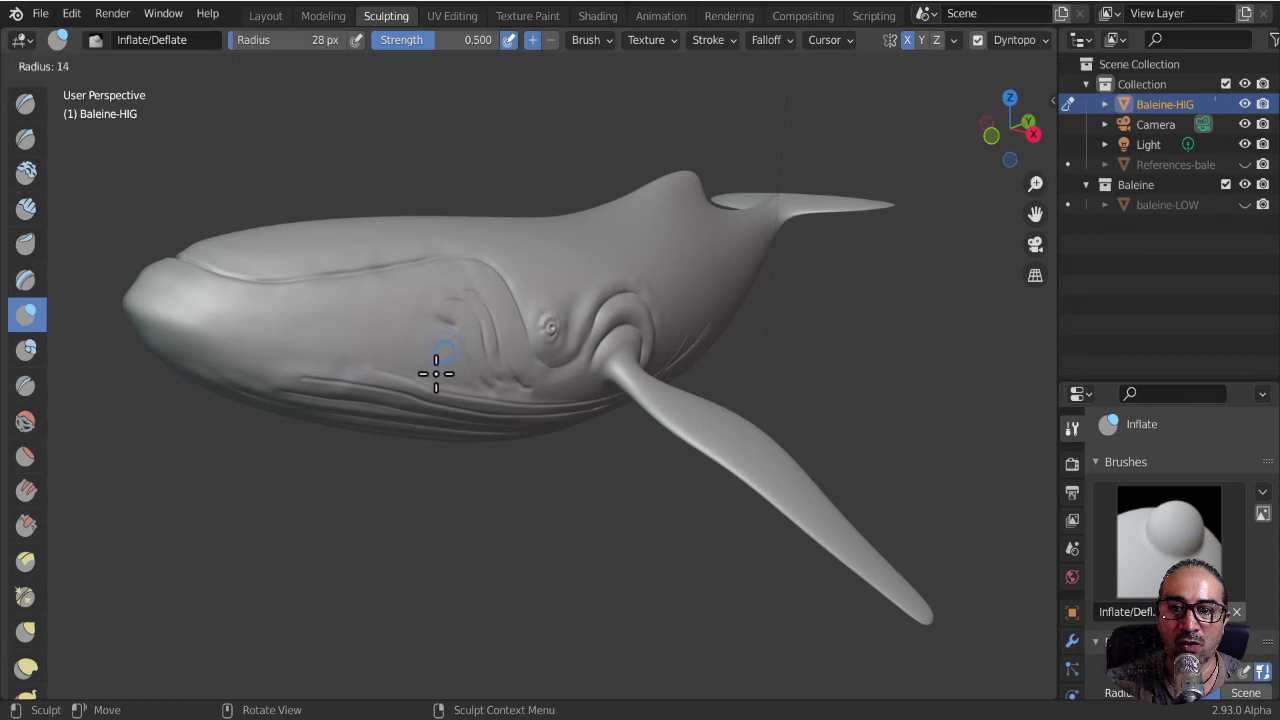
left_click(436, 373)
- Set the Dyntopo detail resolution to 25 and zoom in on the head
left_click(1022, 42)
left_click(1088, 82)
type("25")
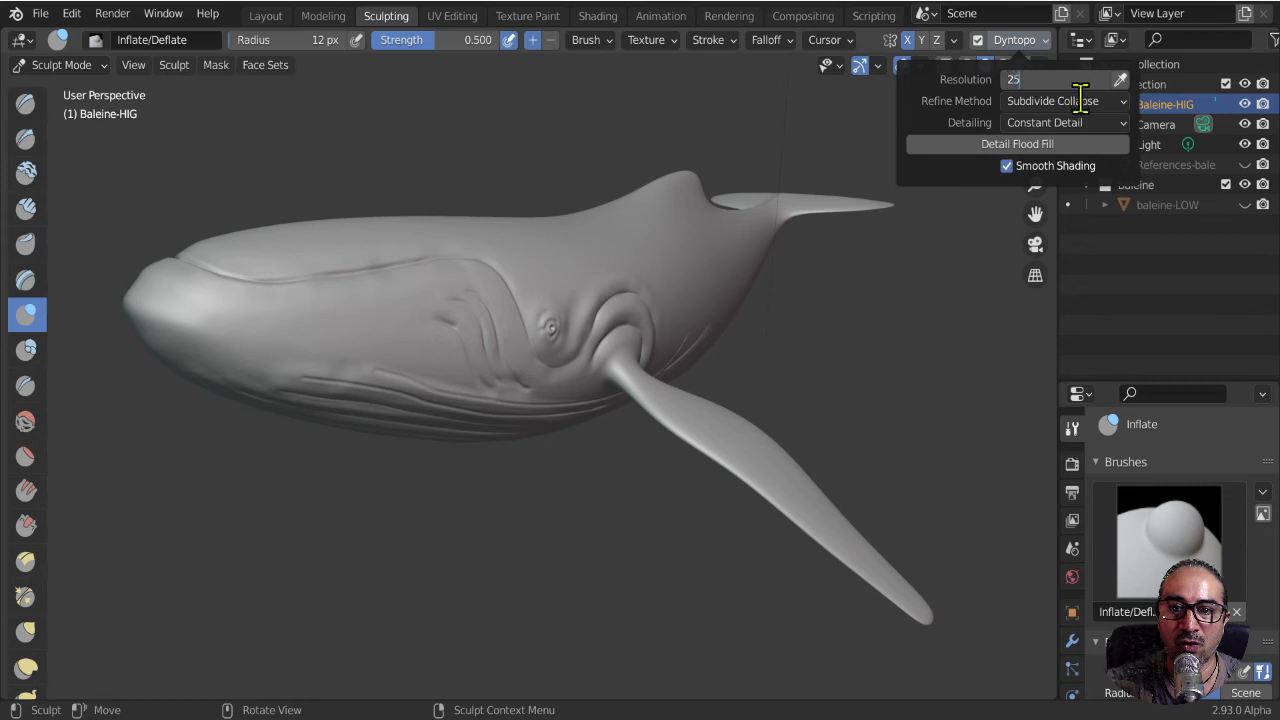
key("Return")
middle_click_drag(406, 306, 289, 334)
scroll(393, 270, "up", 3)
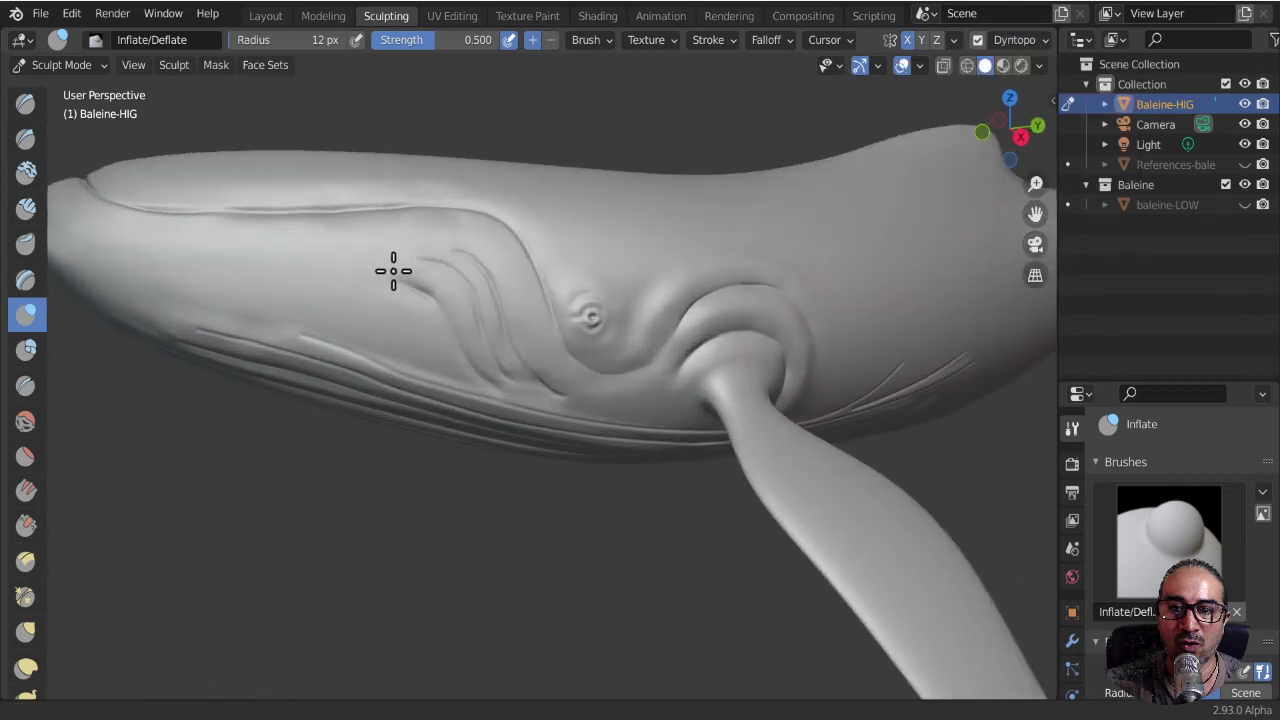
mouse_move(393, 270)
middle_mouse_down("shift")
mouse_move(423, 354)
mouse_move(500, 335)
mouse_move(549, 297)
mouse_move(525, 290)
middle_mouse_up("shift")
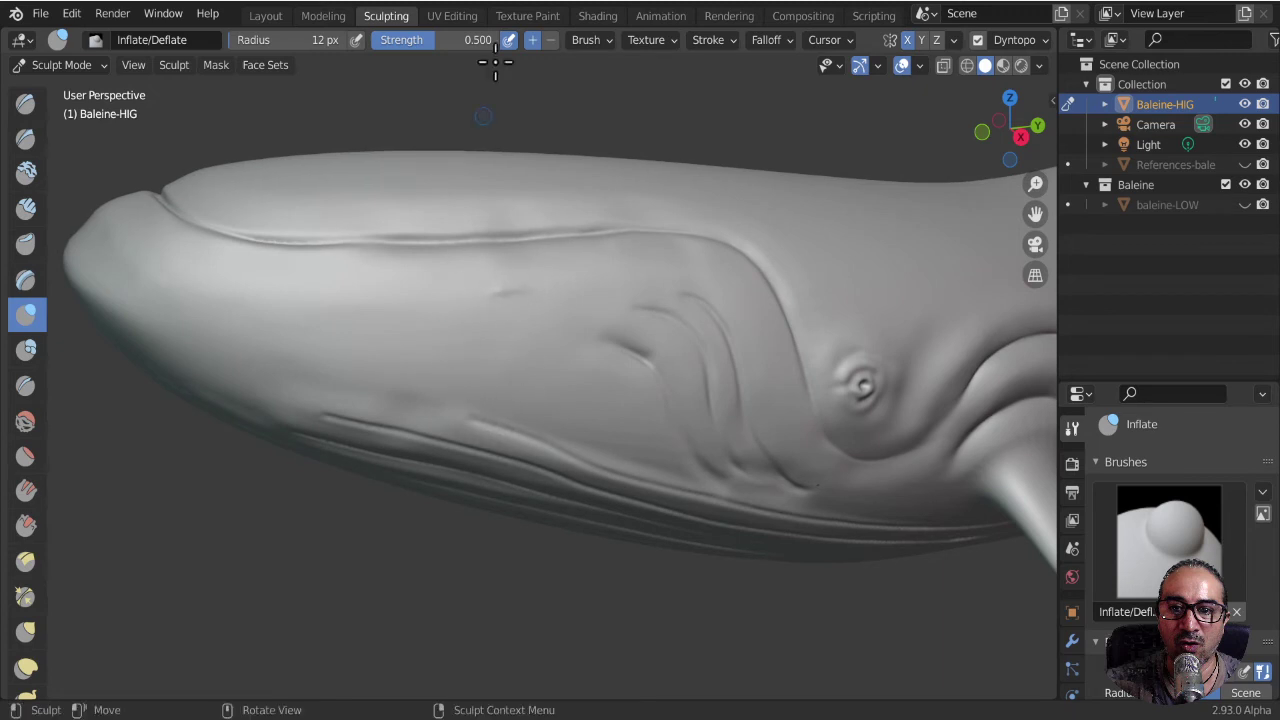
- Raise two trial bumps on the head with a 42 px brush, undoing the last one
key("f")
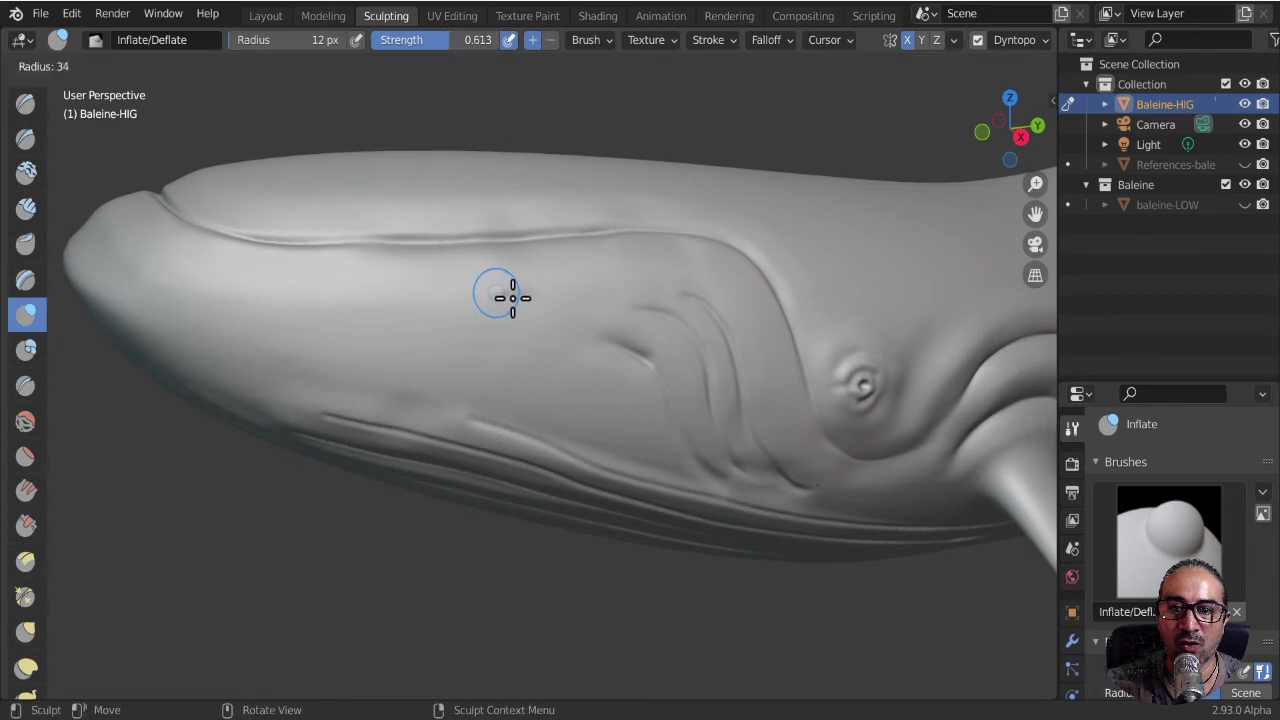
left_click(526, 293)
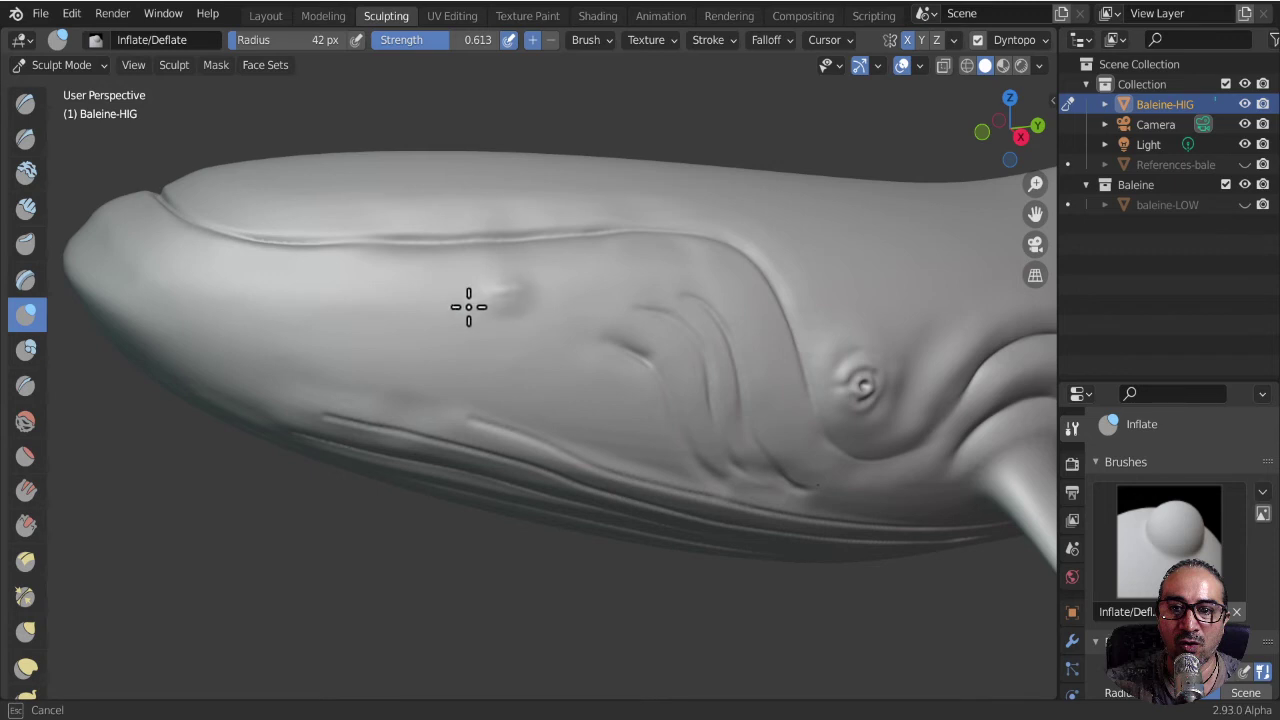
mouse_move(380, 380)
middle_mouse_down()
mouse_move(414, 397)
mouse_move(428, 320)
middle_mouse_up()
left_click_drag(417, 300, 397, 300)
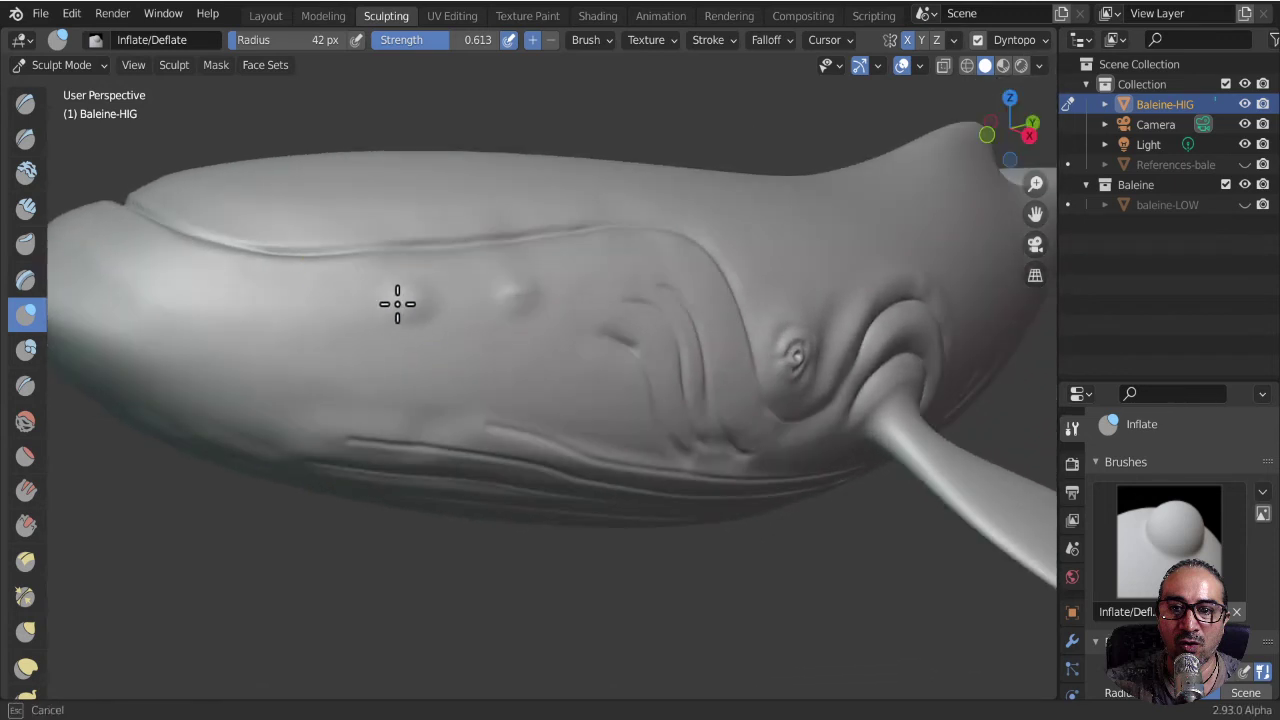
middle_click_drag(274, 383, 286, 397)
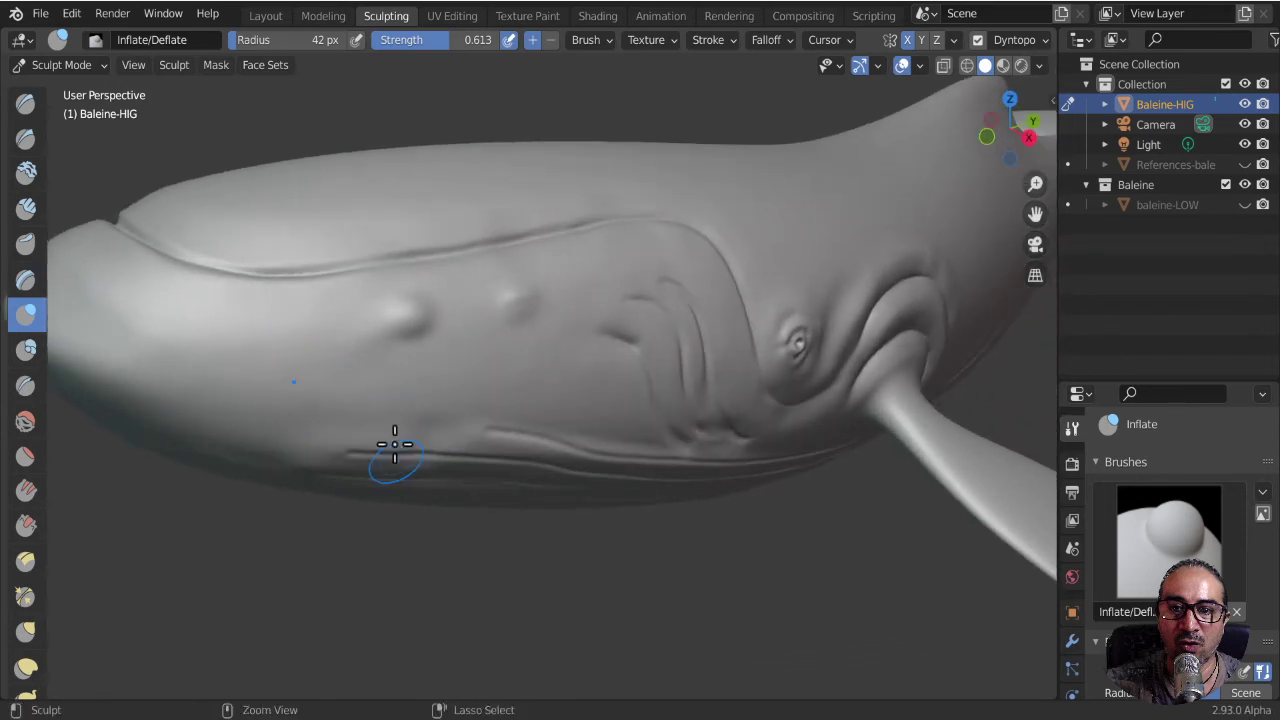
key("ctrl+z")
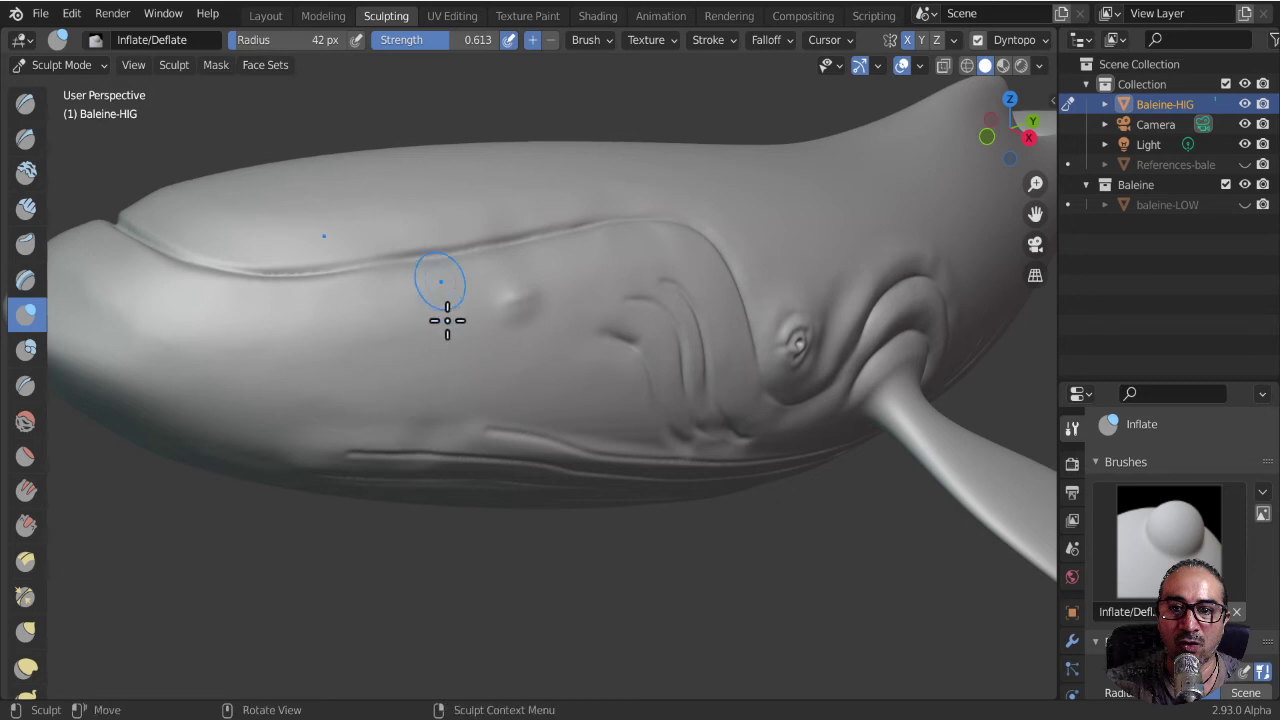
- Set the Dyntopo detail resolution to 20
left_click(1040, 42)
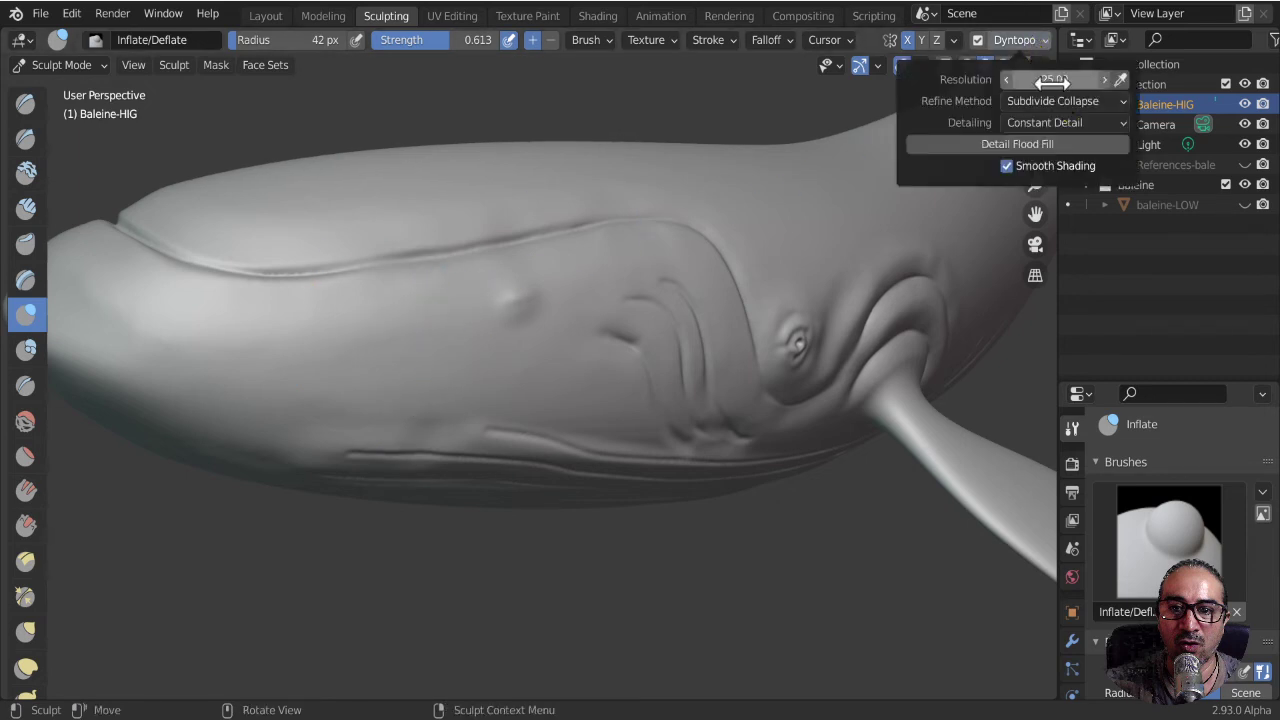
left_click(1055, 80)
type("20")
key("Return")
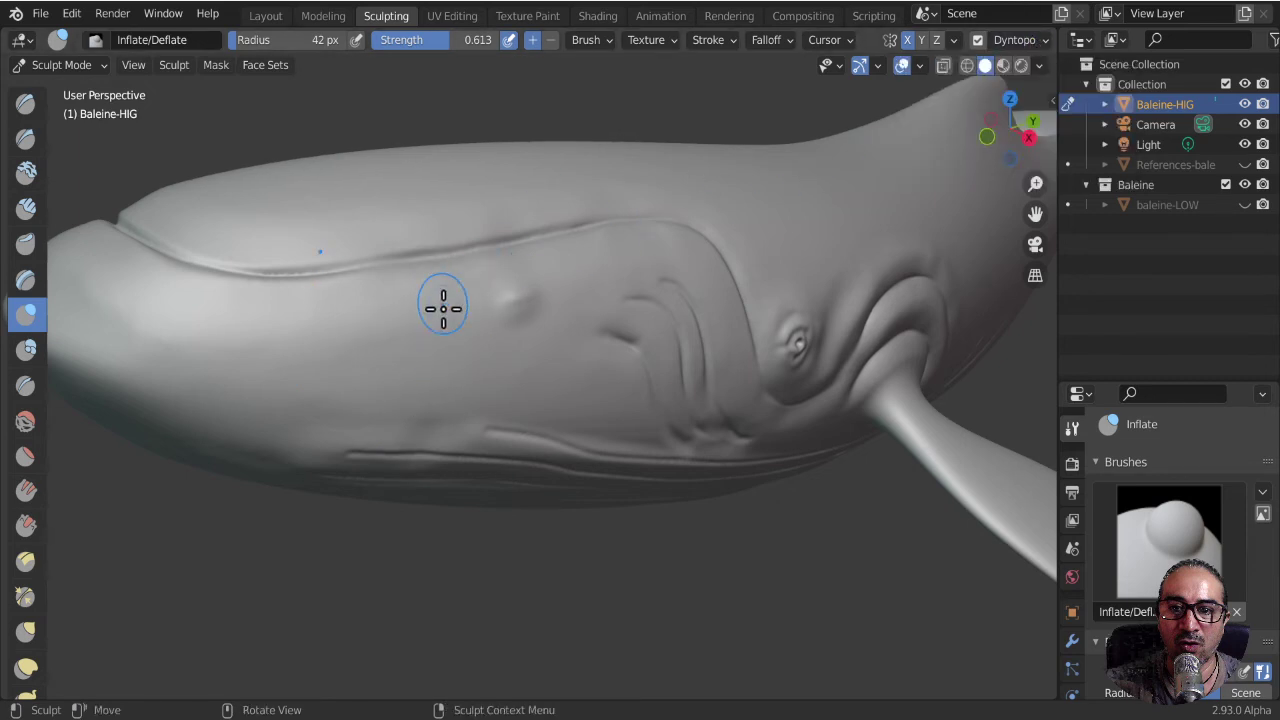
- Inflate 28 px tubercle bumps on the side of the head and down toward the snout
key("f")
left_click(404, 336)
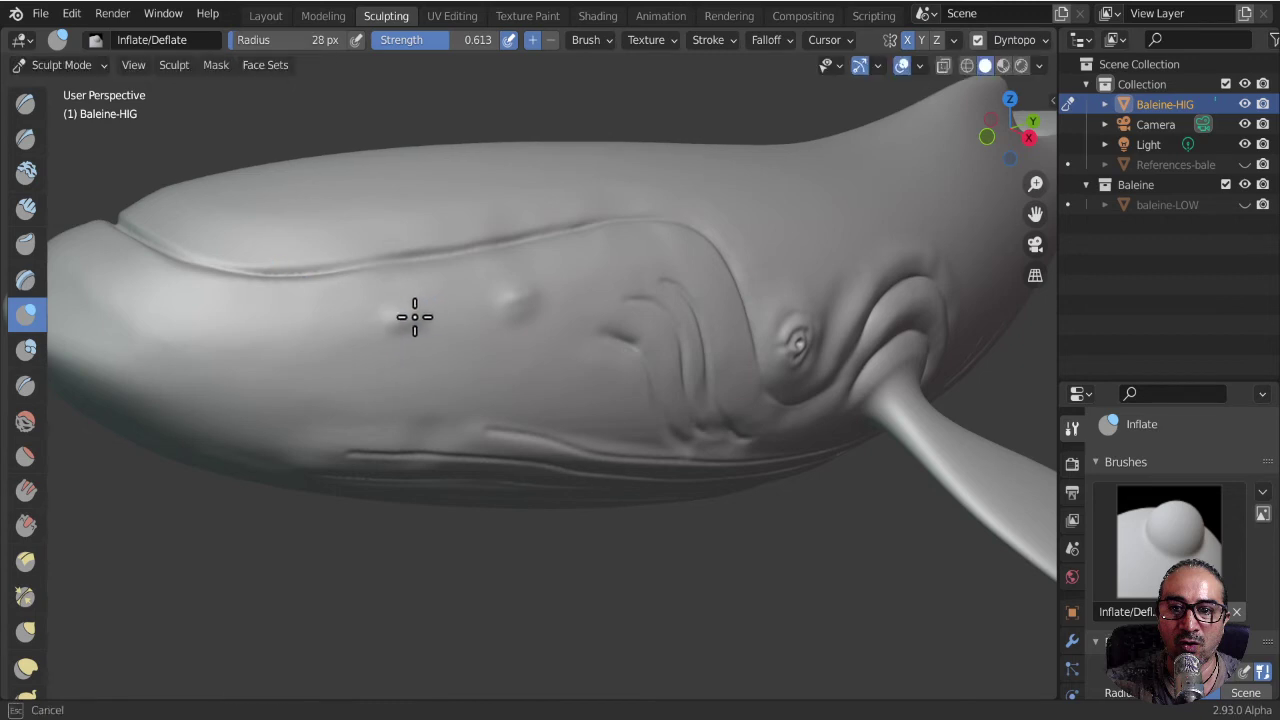
left_click_drag(414, 314, 380, 320)
mouse_move(377, 414)
middle_mouse_down()
mouse_move(385, 479)
mouse_move(380, 430)
mouse_move(269, 320)
middle_mouse_up()
mouse_move(257, 331)
left_mouse_down()
mouse_move(286, 331)
mouse_move(263, 371)
left_mouse_up()
mouse_move(263, 371)
middle_mouse_down()
mouse_move(237, 371)
mouse_move(252, 393)
mouse_move(243, 337)
middle_mouse_up()
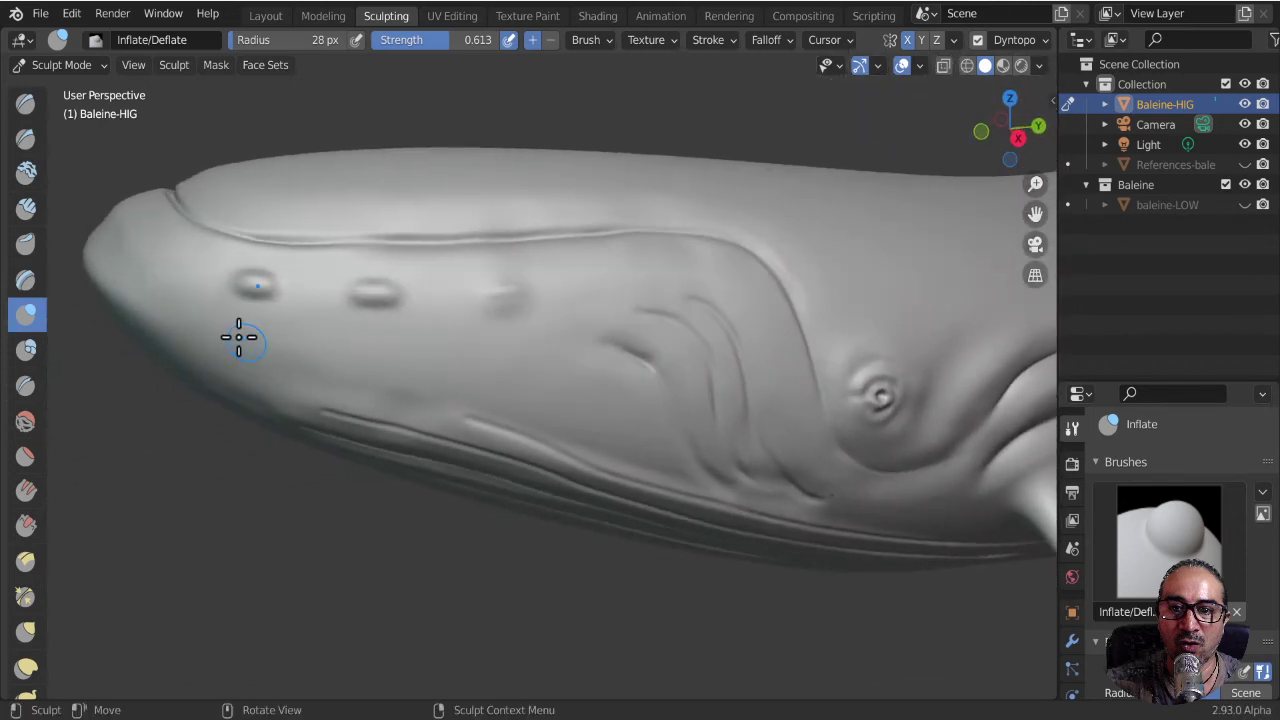
left_click_drag(243, 337, 252, 352)
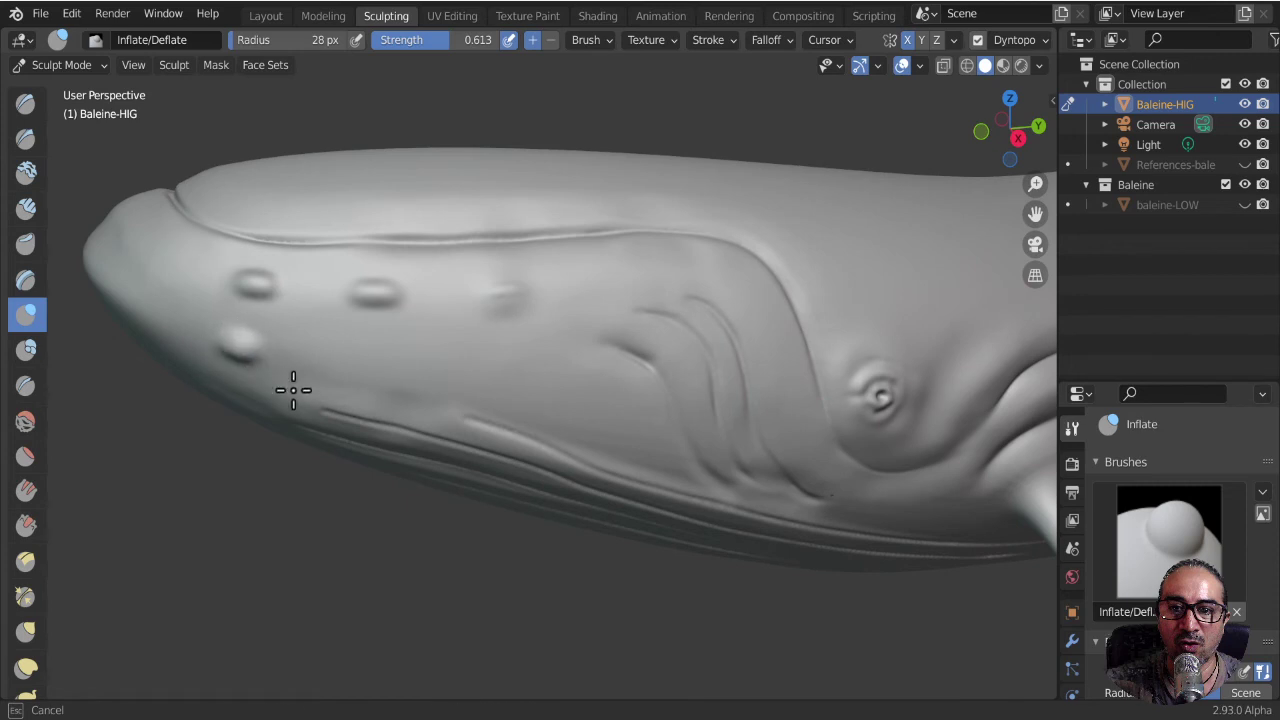
mouse_move(337, 380)
left_mouse_down()
mouse_move(466, 380)
mouse_move(420, 386)
left_mouse_up()
- Shrink the brush to 20 px and raise a row of small bumps along the snout and head top
key("f")
left_click(432, 391)
left_click_drag(152, 296, 184, 326)
left_click_drag(250, 195, 257, 206)
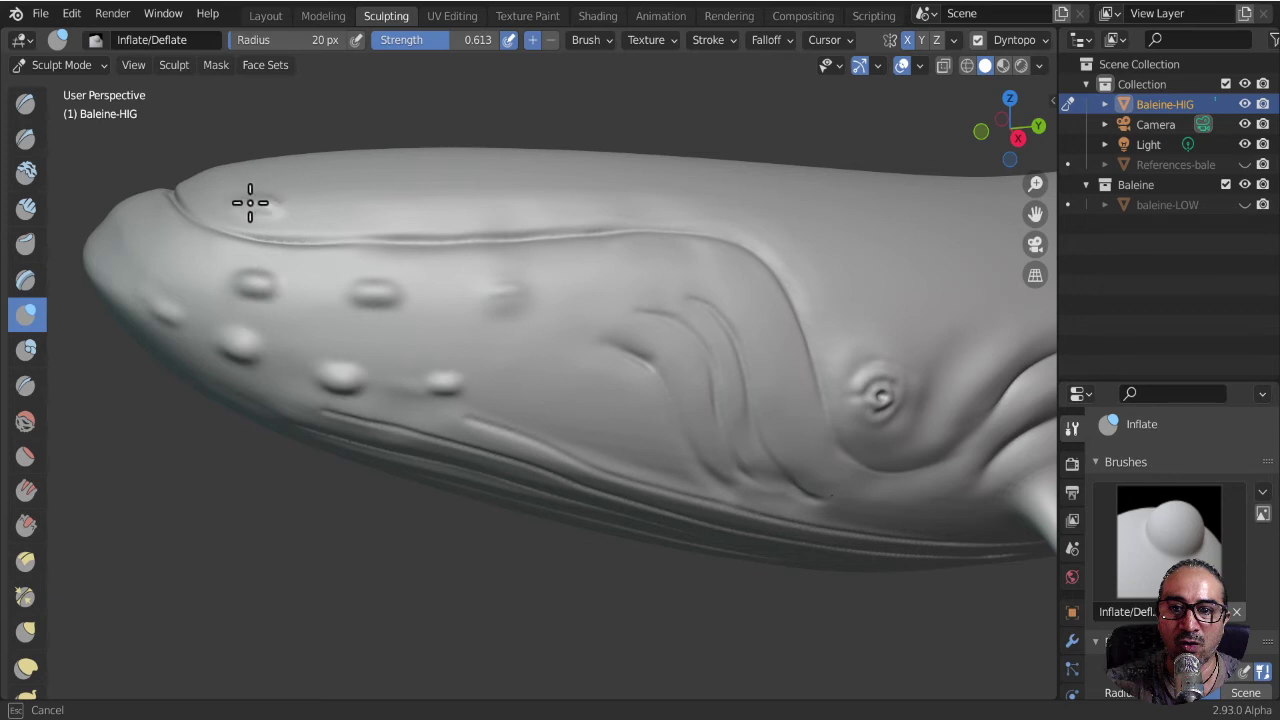
left_click_drag(265, 210, 265, 210)
middle_click_drag(323, 217, 355, 200)
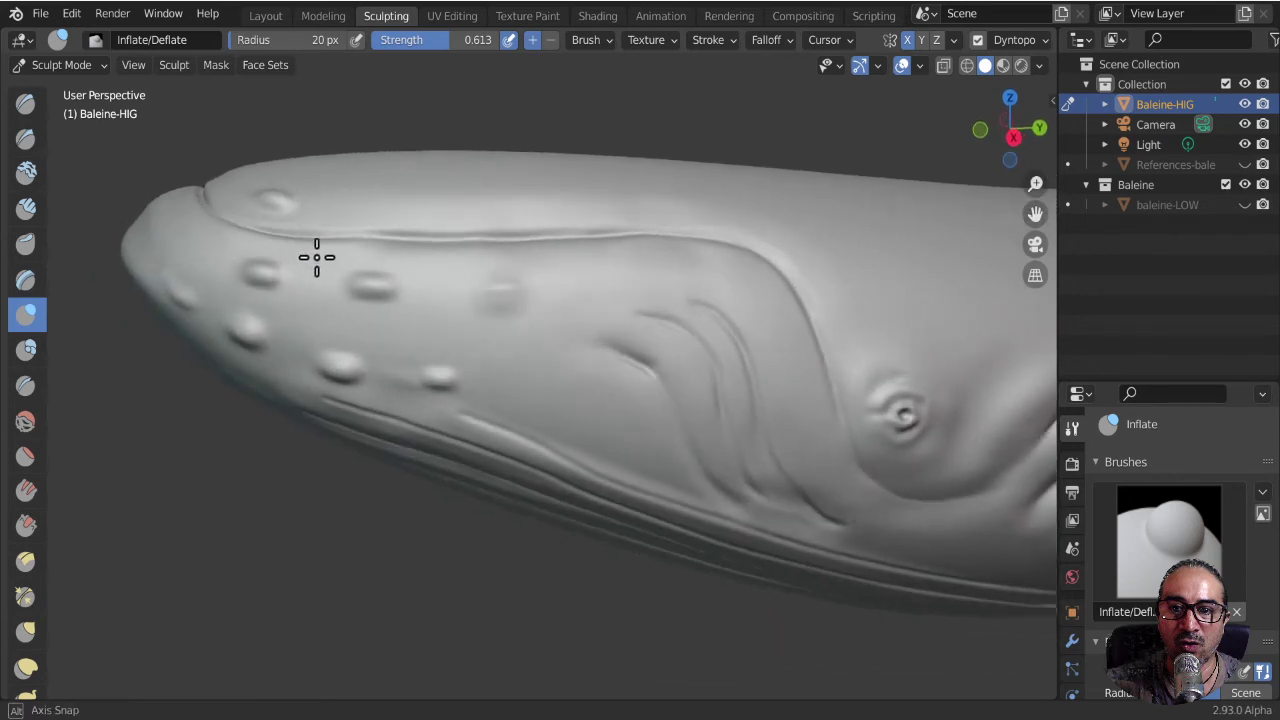
mouse_move(355, 200)
left_mouse_down()
mouse_move(331, 207)
mouse_move(344, 206)
left_mouse_up()
left_click_drag(483, 40, 488, 40)
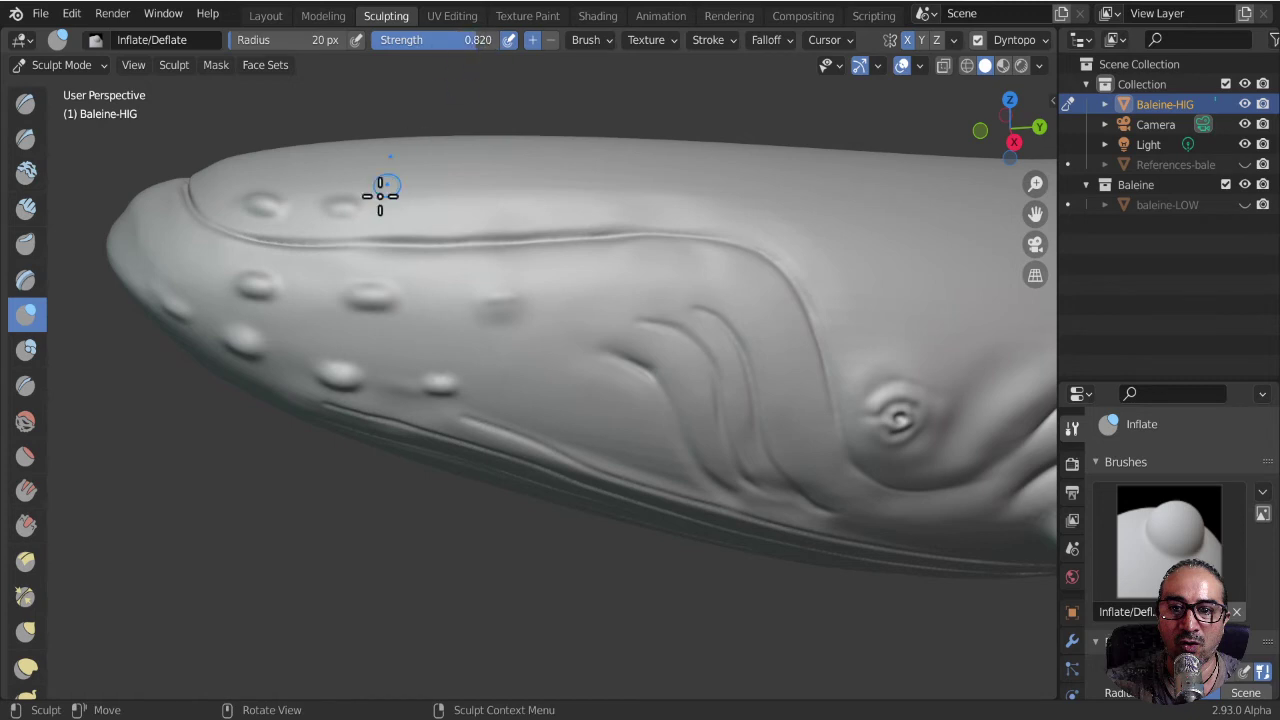
mouse_move(362, 205)
left_mouse_down()
mouse_move(353, 211)
mouse_move(430, 215)
mouse_move(418, 205)
left_mouse_up()
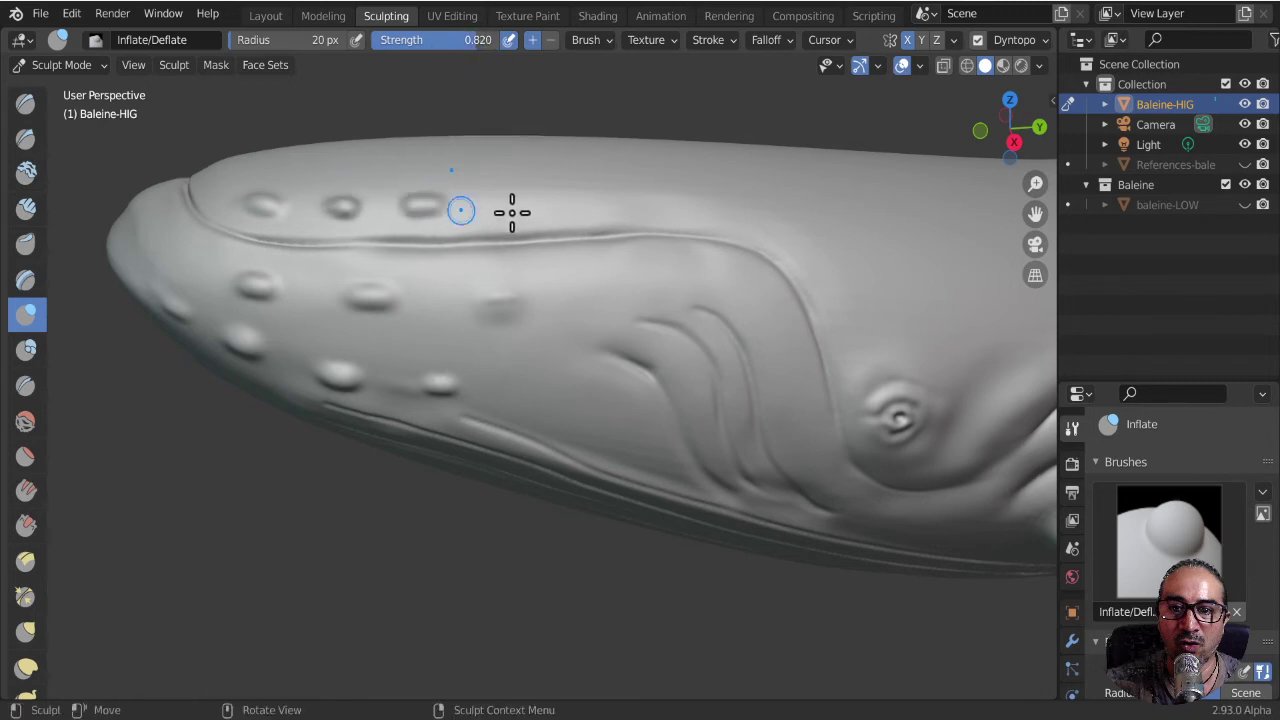
left_click_drag(530, 196, 526, 194)
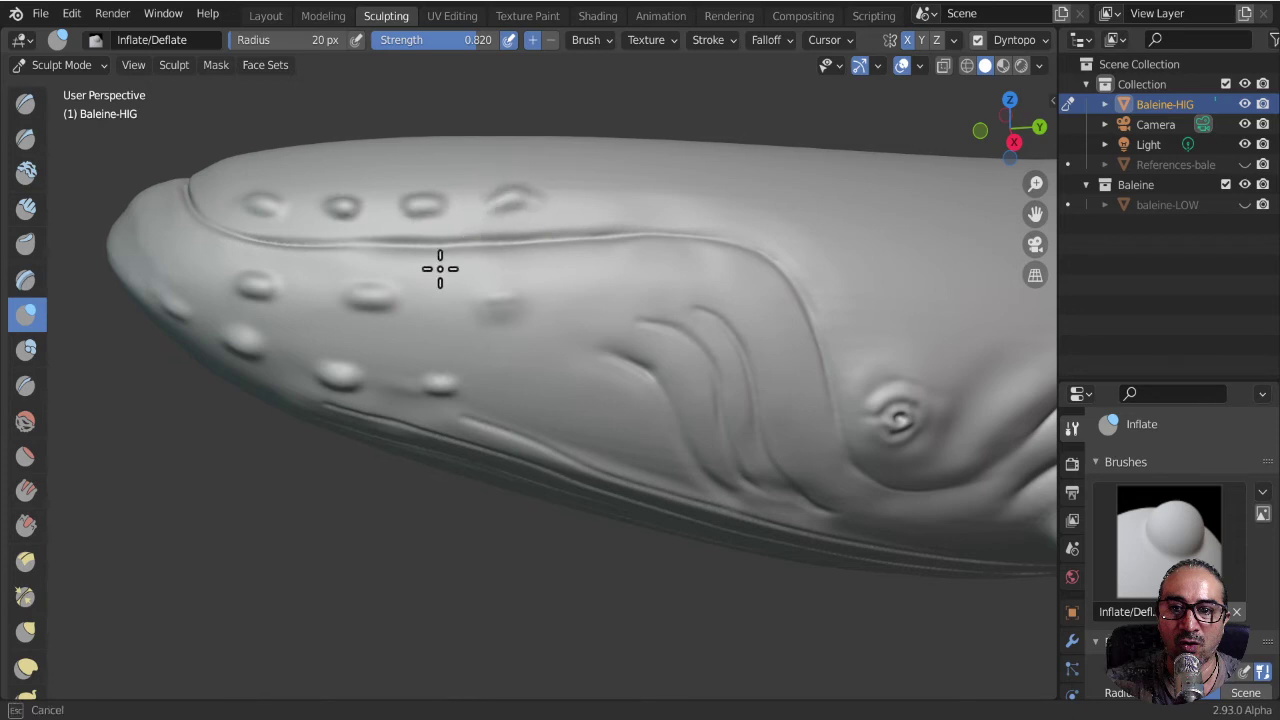
mouse_move(343, 270)
middle_mouse_down()
mouse_move(403, 311)
mouse_move(517, 214)
middle_mouse_up()
- Add two more tubercles on the head, then orbit to a new angle on it
left_click_drag(515, 214, 494, 220)
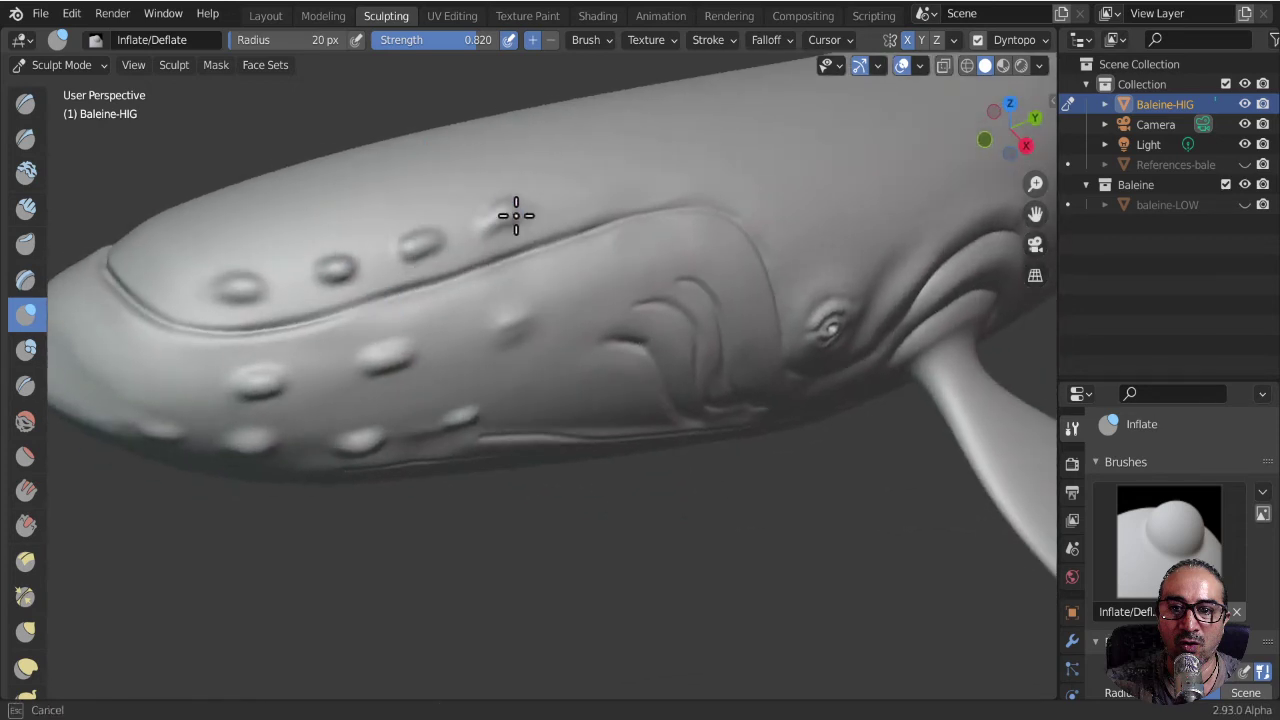
left_click_drag(206, 261, 171, 277)
mouse_move(234, 337)
middle_mouse_down()
mouse_move(300, 353)
mouse_move(577, 154)
middle_mouse_up()
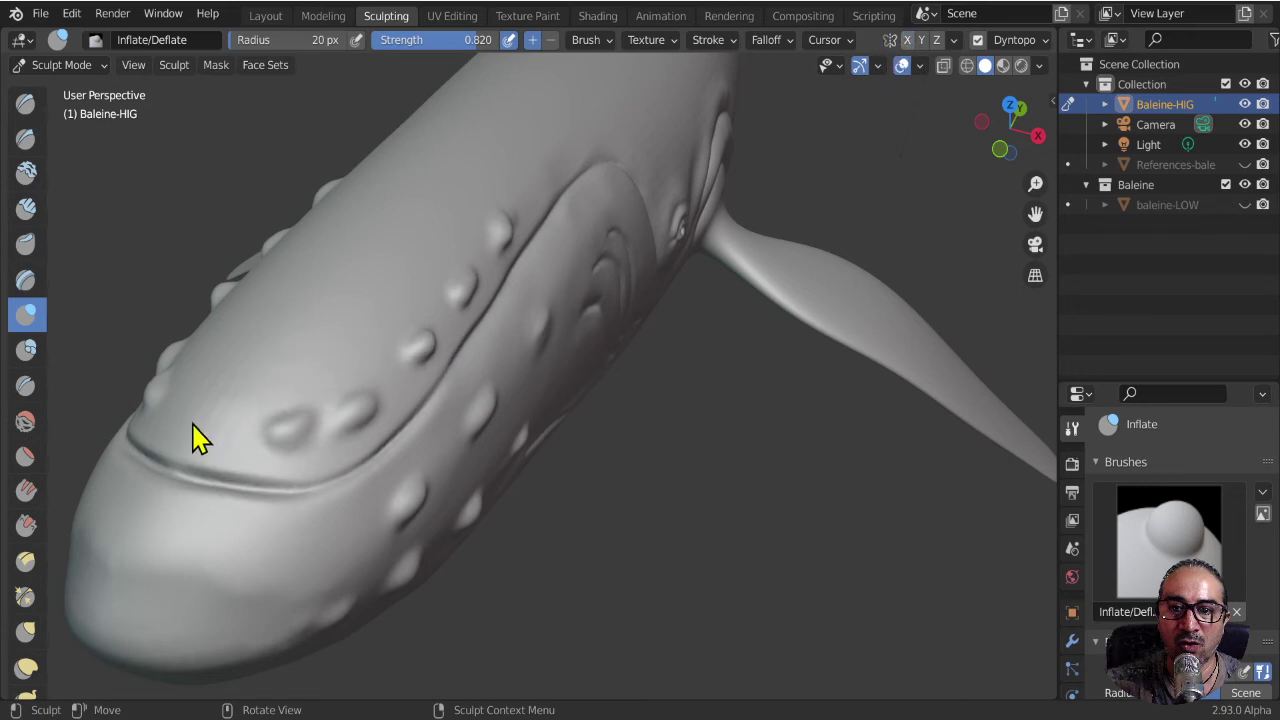
key("b")
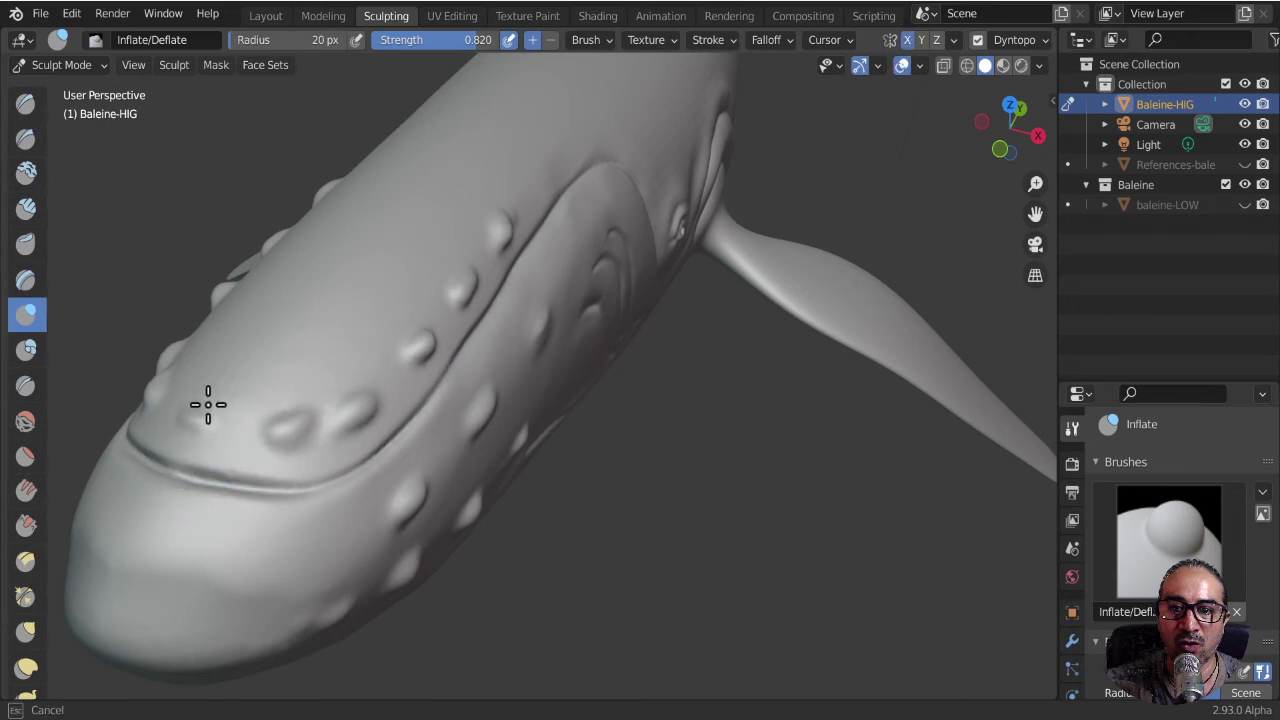
key("Escape")
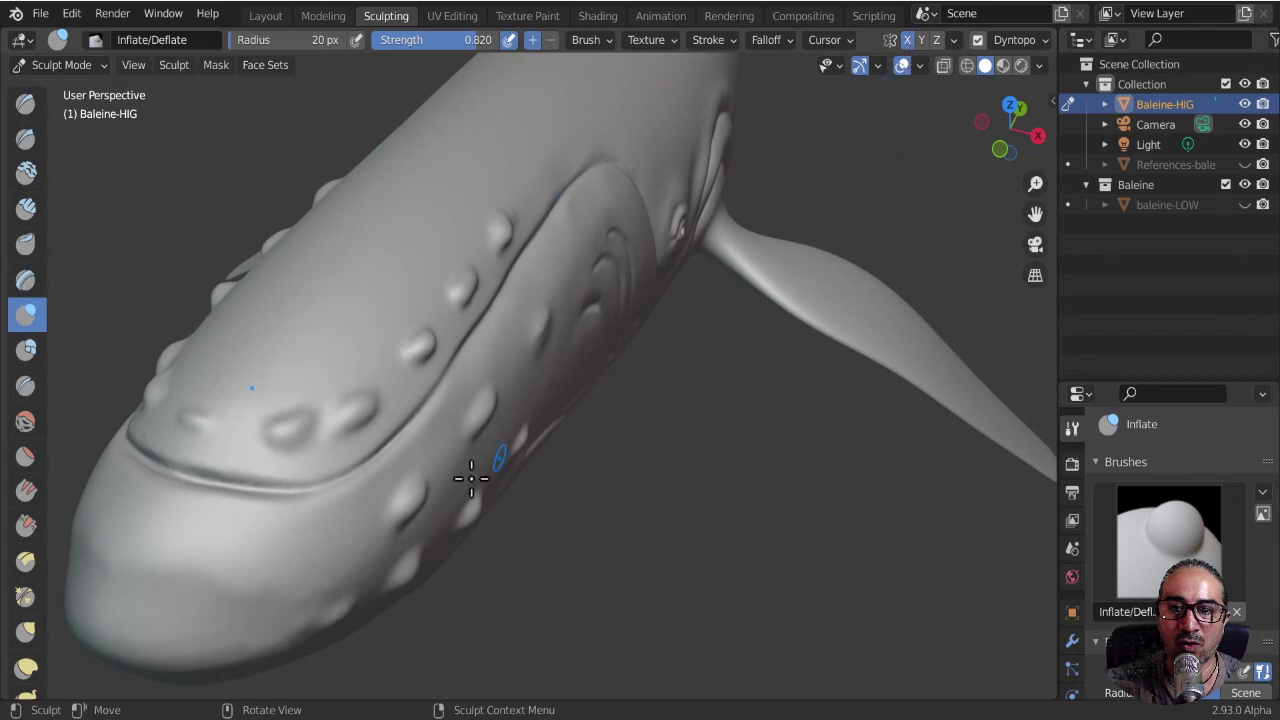
mouse_move(251, 534)
middle_mouse_down()
mouse_move(307, 536)
mouse_move(753, 193)
middle_mouse_up()
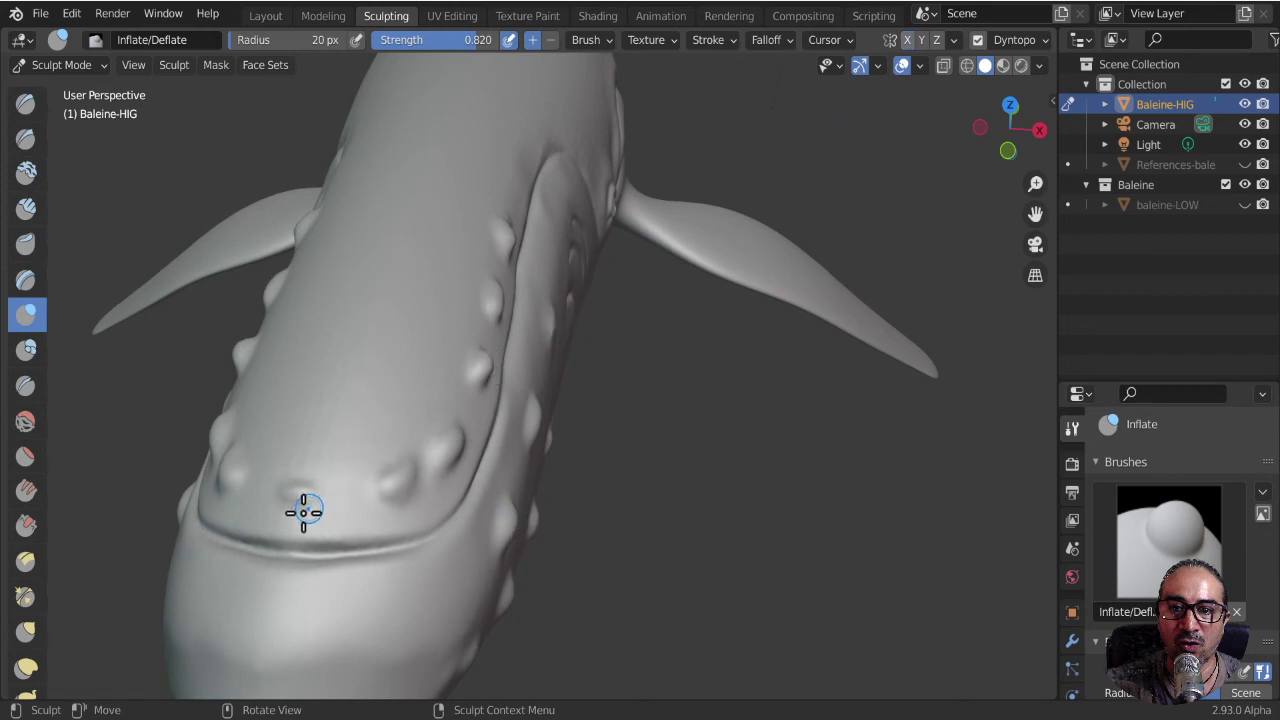
- Inflate tubercles along the lip and jaw, plus small bumps on the head
left_click_drag(298, 504, 374, 457)
middle_click_drag(374, 457, 337, 371)
left_click_drag(337, 371, 313, 345)
mouse_move(291, 356)
middle_mouse_down()
mouse_move(360, 378)
mouse_move(354, 303)
middle_mouse_up()
left_click_drag(354, 303, 330, 304)
- Inflate more tubercles along the top of the head, then zoom out to view the whole whale
mouse_move(267, 401)
middle_mouse_down()
mouse_move(383, 371)
mouse_move(229, 389)
mouse_move(474, 343)
mouse_move(667, 343)
middle_mouse_up()
left_click_drag(667, 343, 629, 343)
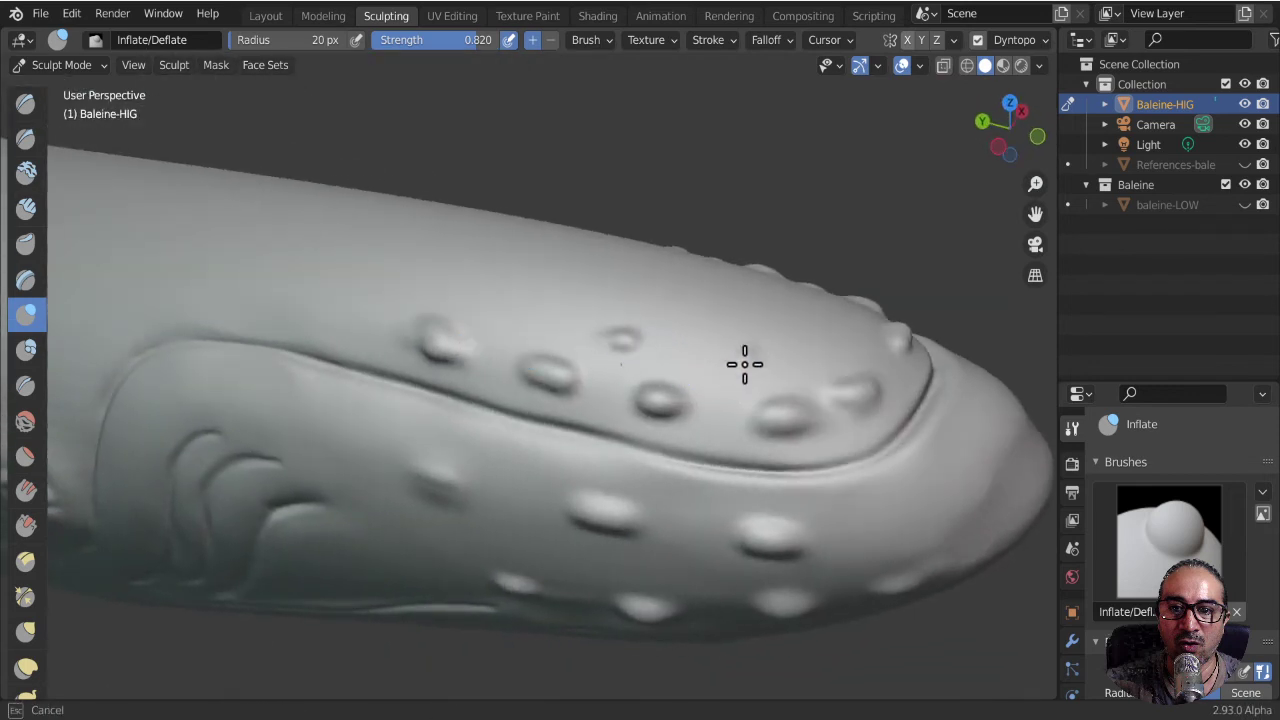
left_click_drag(747, 360, 740, 356)
mouse_move(770, 478)
middle_mouse_down()
mouse_move(671, 443)
mouse_move(567, 368)
middle_mouse_up()
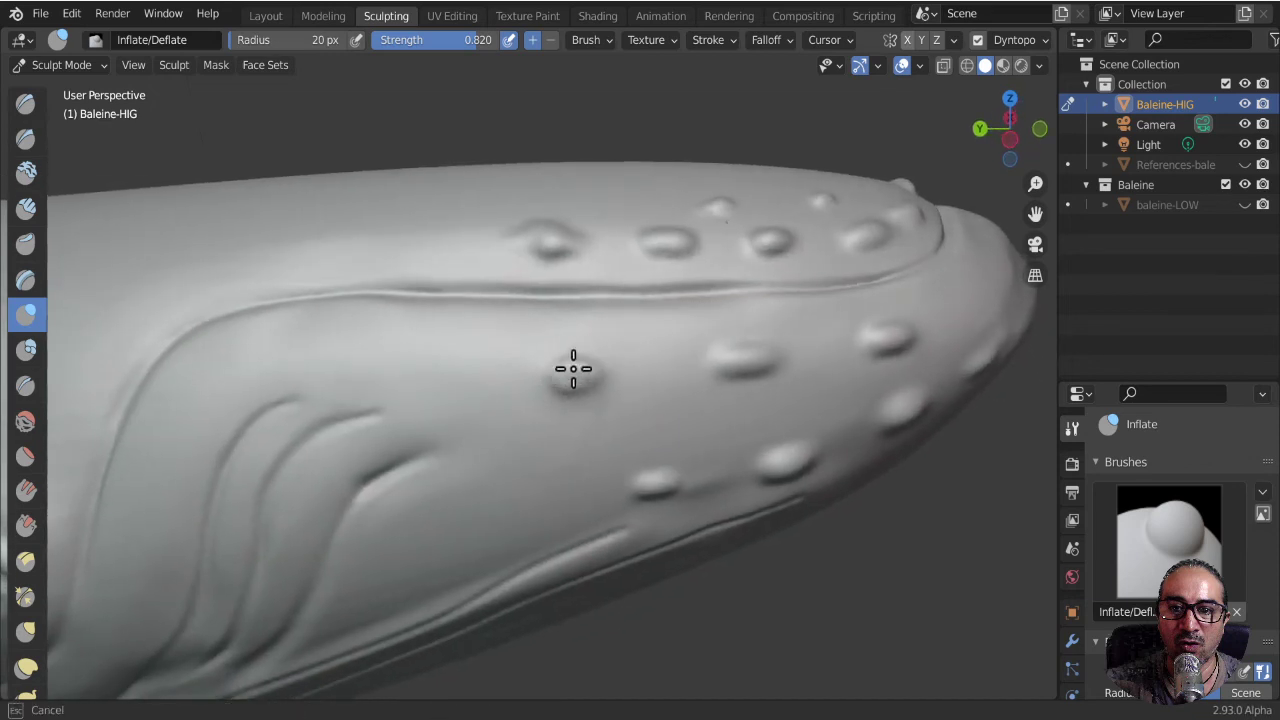
scroll(508, 423, "down", 1)
scroll(634, 414, "down", 2)
scroll(646, 446, "down", 3)
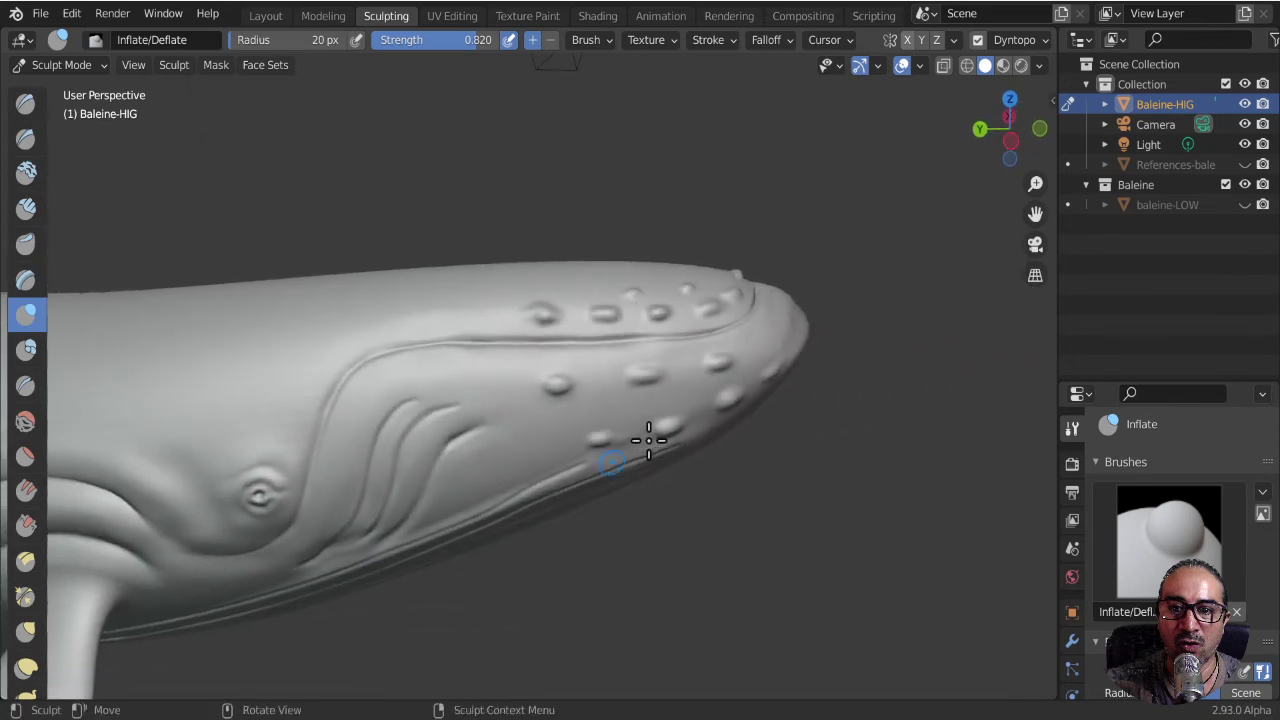
mouse_move(646, 446)
middle_mouse_down()
mouse_move(482, 435)
mouse_move(434, 446)
mouse_move(374, 380)
mouse_move(320, 409)
middle_mouse_up()
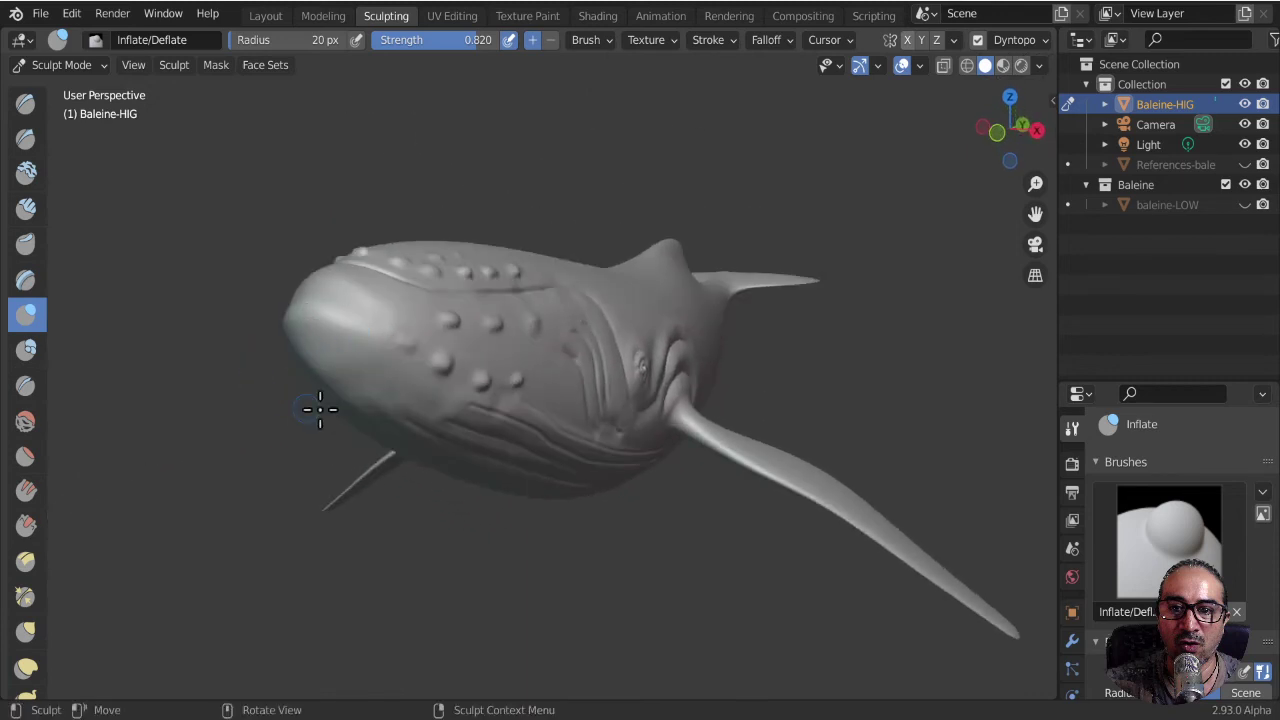
mouse_move(276, 370)
middle_mouse_down()
mouse_move(491, 386)
mouse_move(477, 337)
mouse_move(473, 436)
mouse_move(671, 437)
middle_mouse_up()
- Frame the flipper and eye and enlarge the brush radius to 57 px
scroll(671, 437, "down", 2)
scroll(423, 357, "up", 3)
scroll(423, 357, "up", 2)
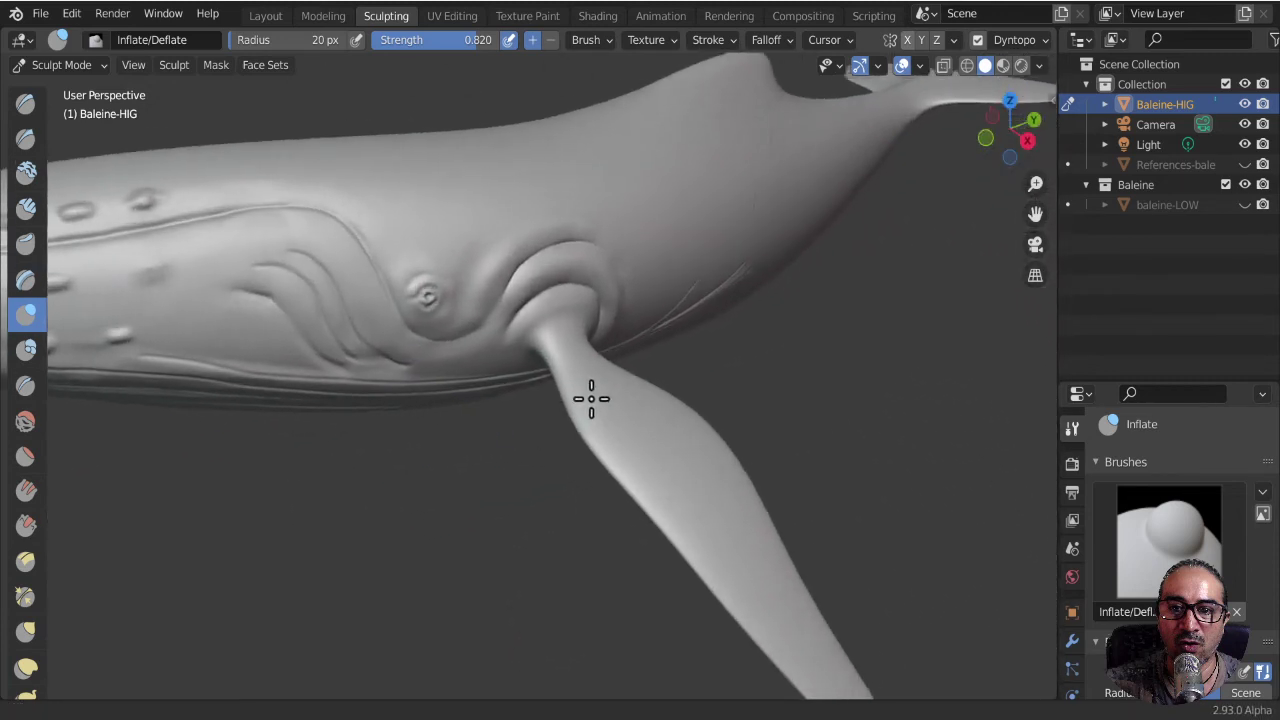
mouse_move(591, 394)
middle_mouse_down()
mouse_move(706, 429)
mouse_move(592, 409)
middle_mouse_up()
key("f")
left_click(649, 423)
key("f")
left_click(592, 409)
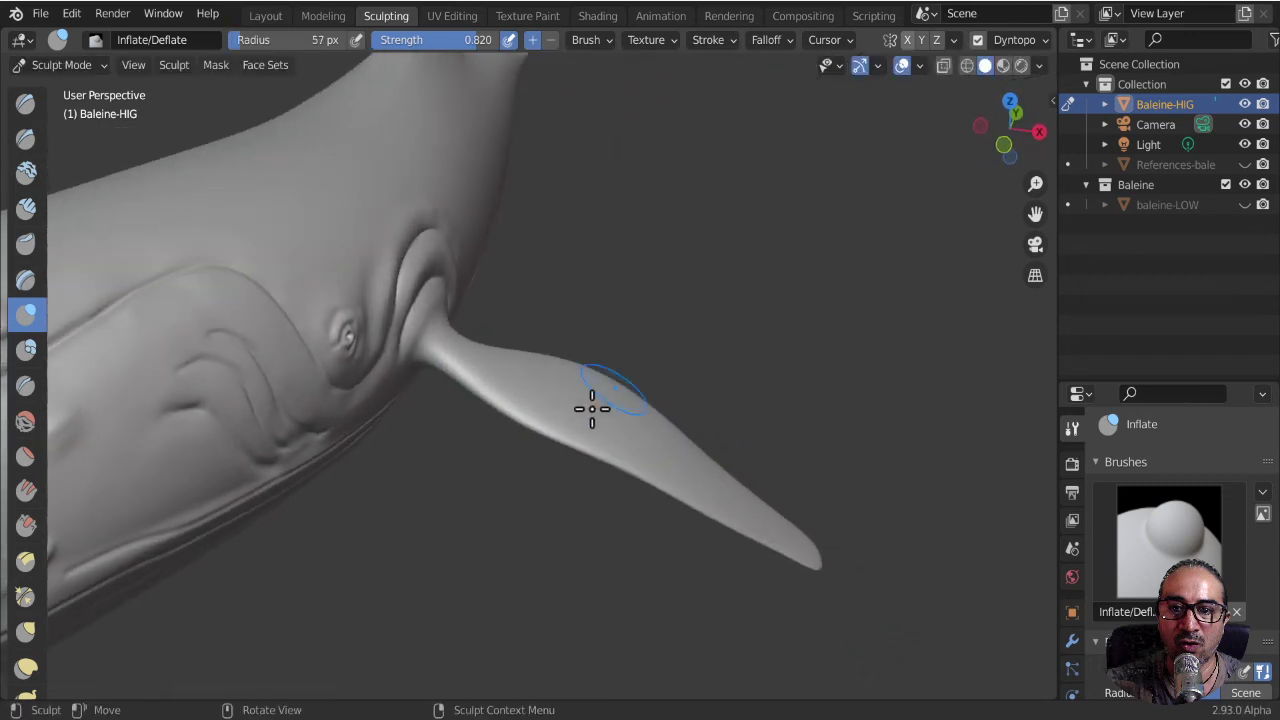
- Shape the flipper's leading edge with Draw brush strokes, then reselect Inflate/Deflate
scroll(592, 409, "up", 2)
scroll(609, 366, "up", 1)
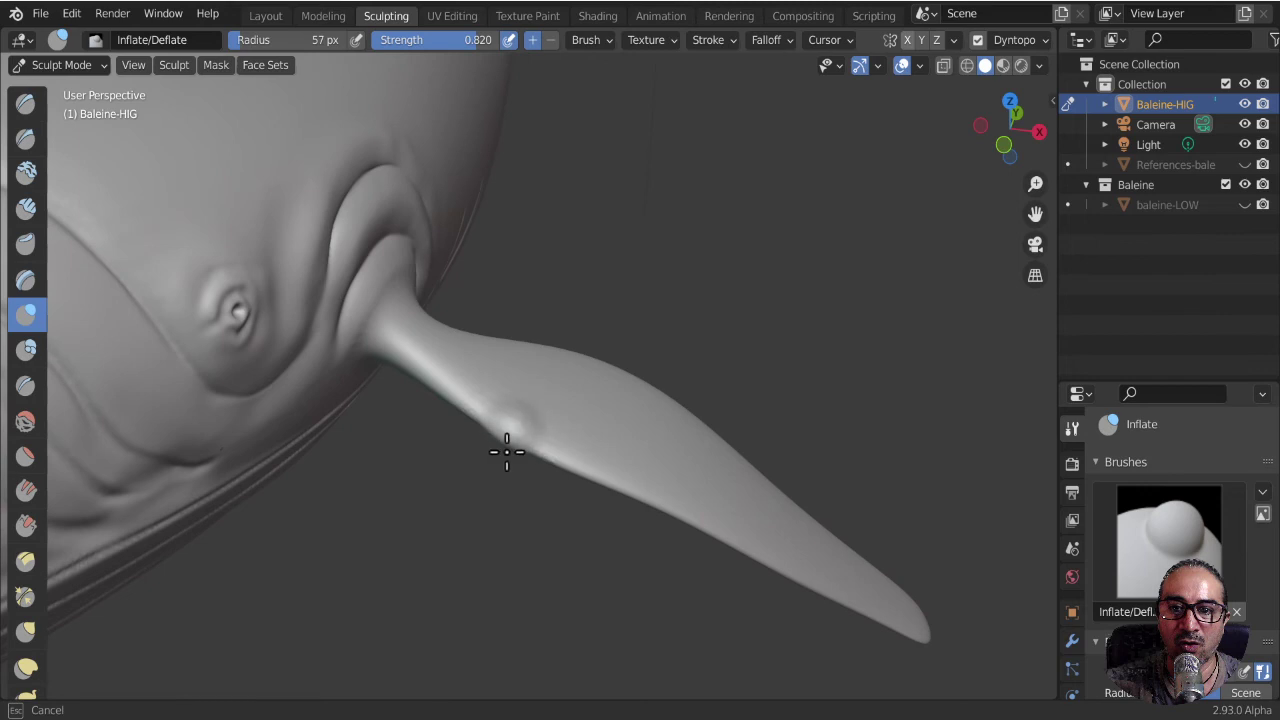
middle_click_drag(506, 452, 549, 366)
mouse_move(486, 531)
middle_mouse_down()
mouse_move(631, 306)
mouse_move(543, 371)
mouse_move(477, 391)
middle_mouse_up()
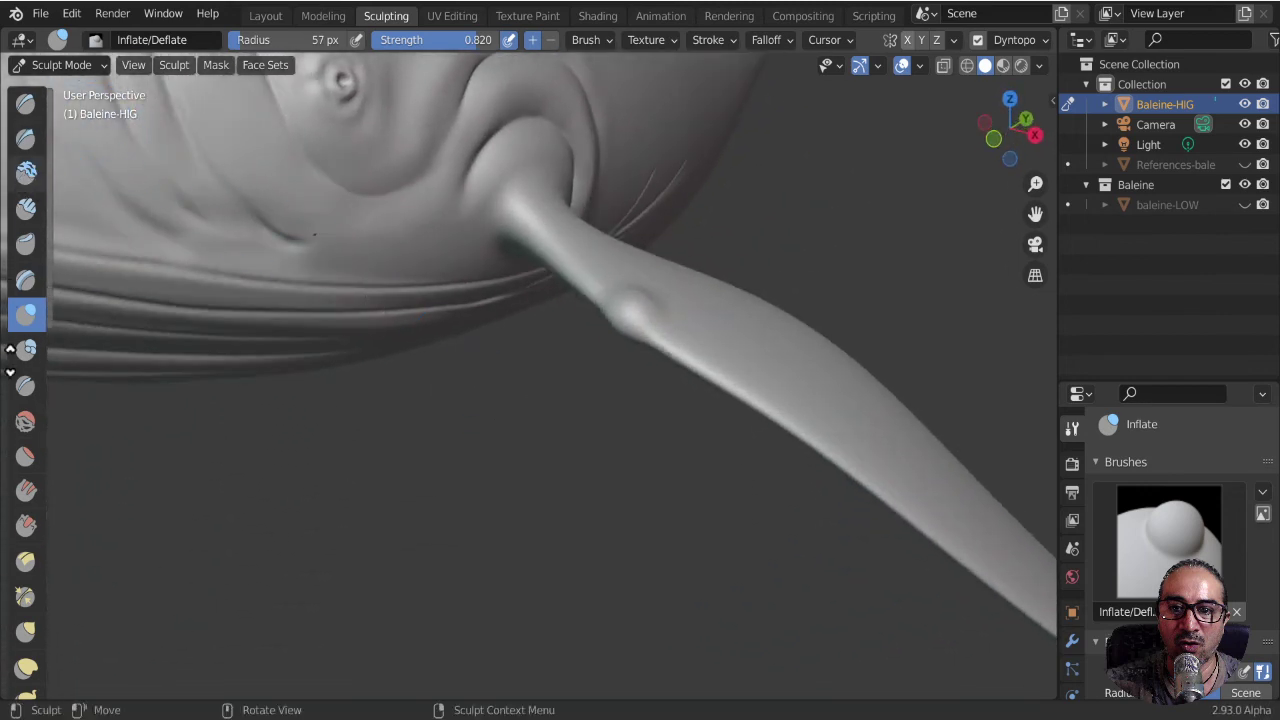
left_click(25, 104)
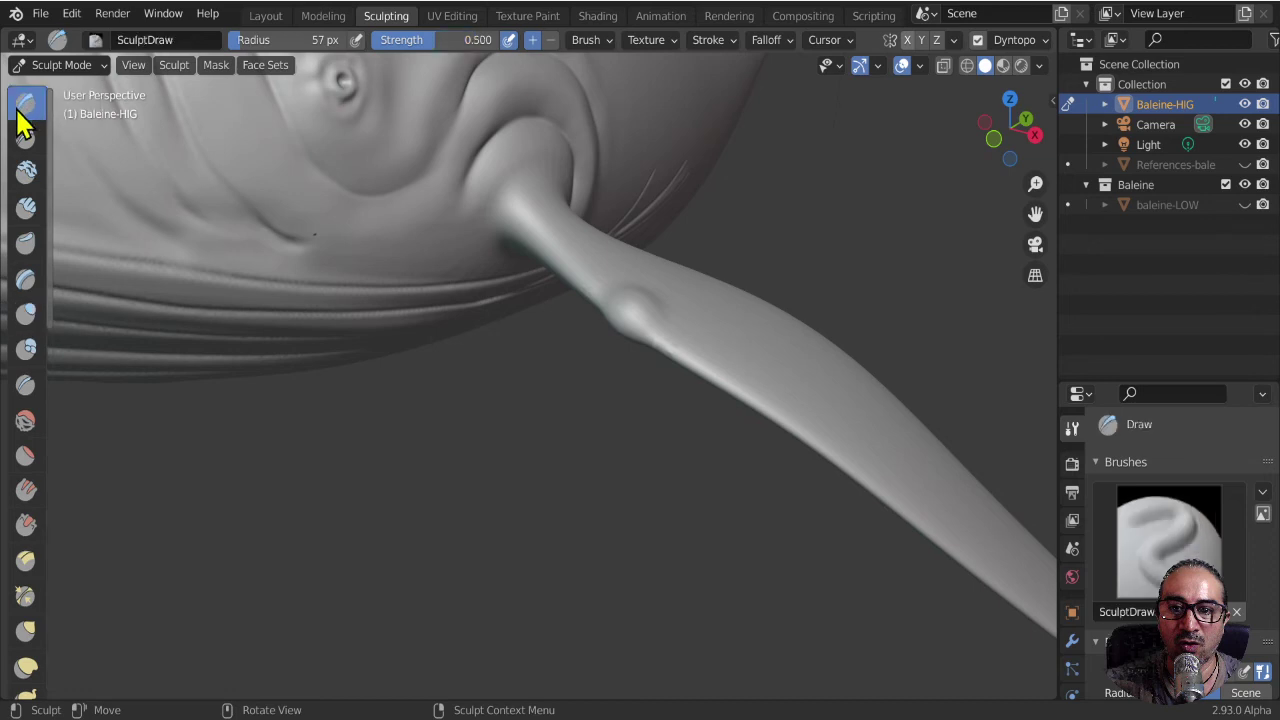
left_click_drag(702, 384, 720, 384)
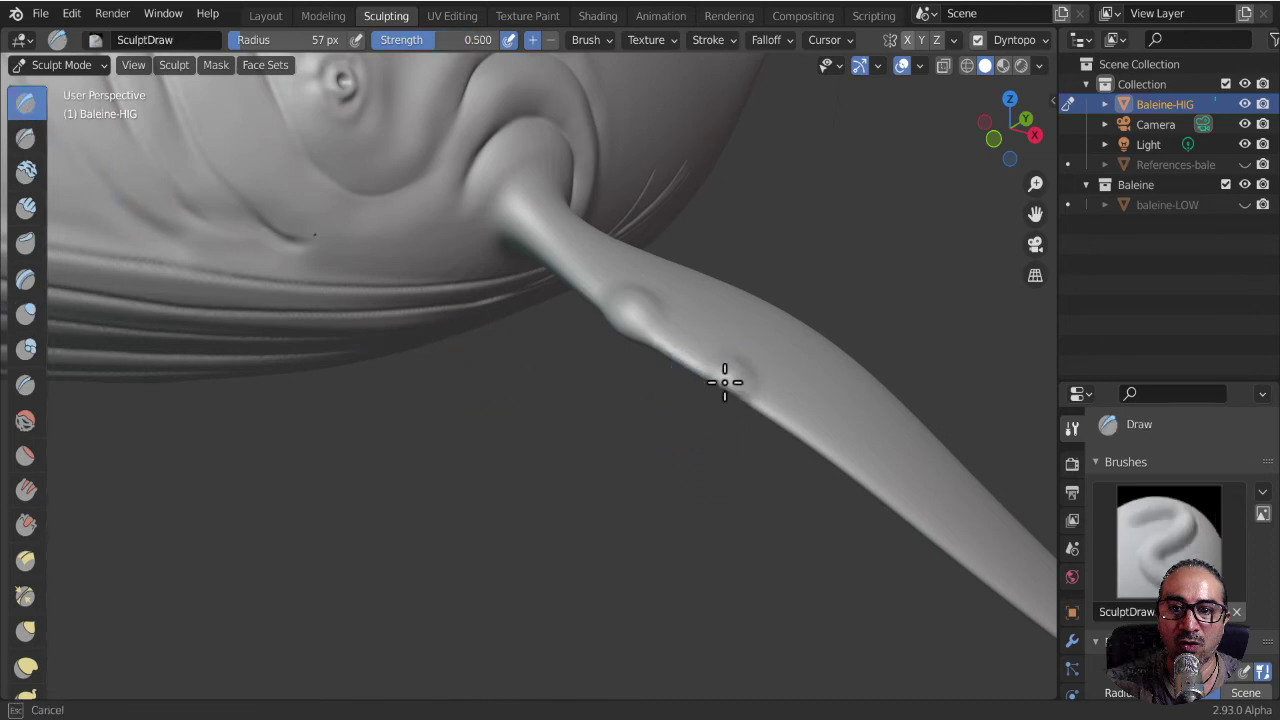
left_click_drag(673, 428, 728, 383)
middle_click_drag(560, 438, 678, 341)
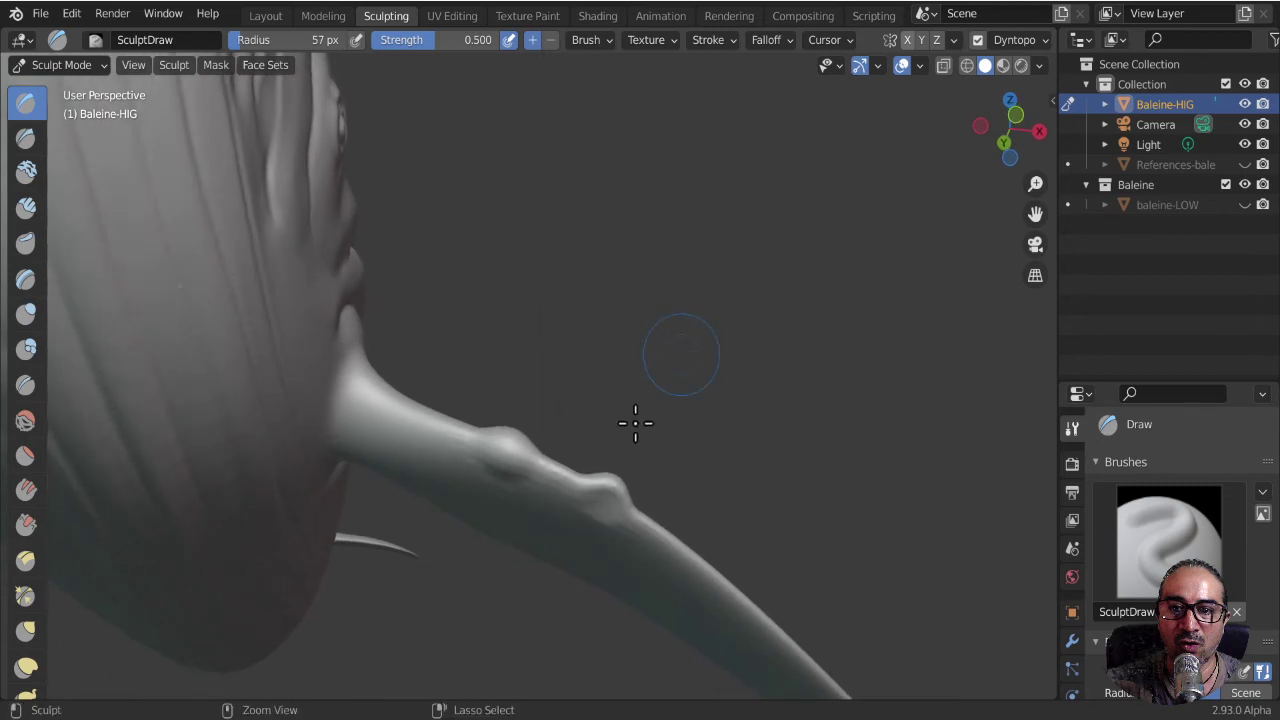
left_click(25, 313)
mouse_move(560, 494)
middle_mouse_down()
mouse_move(651, 429)
mouse_move(650, 357)
mouse_move(506, 343)
middle_mouse_up()
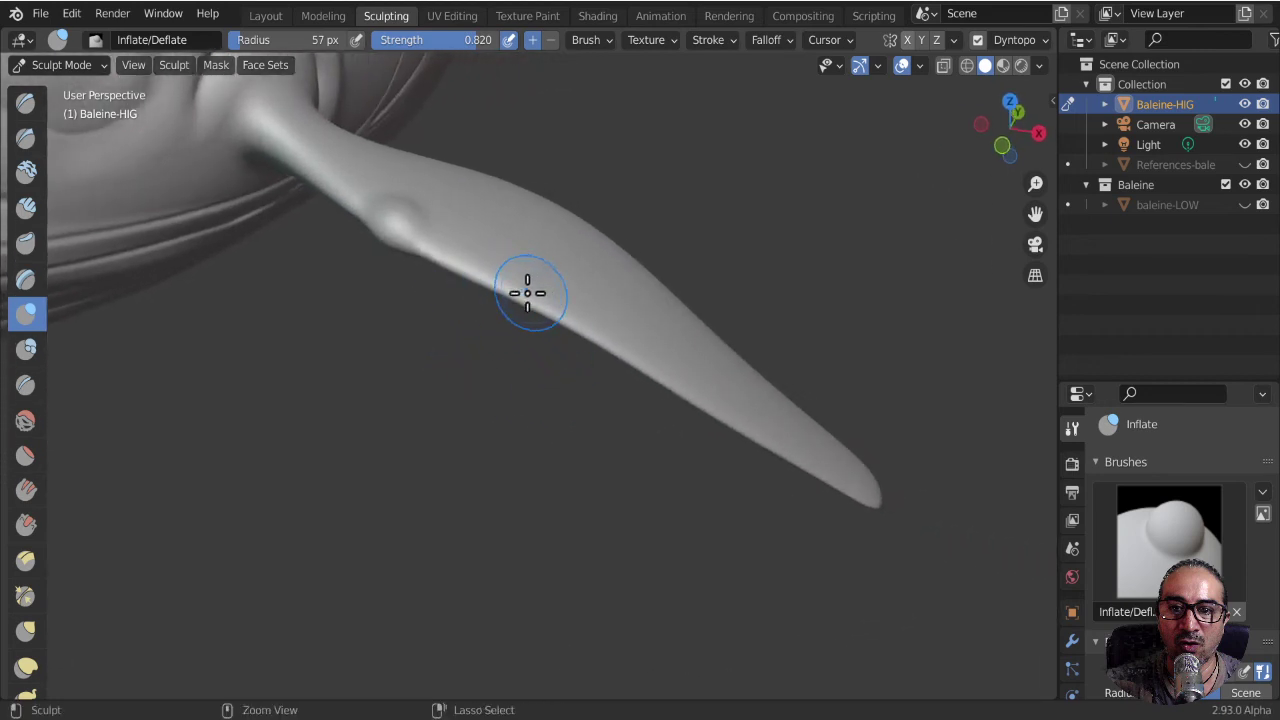
- Inflate knobs along the flipper edge, shrinking the brush to 37 px for the tip
left_click_drag(527, 293, 526, 305)
left_click_drag(612, 352, 632, 345)
key("f")
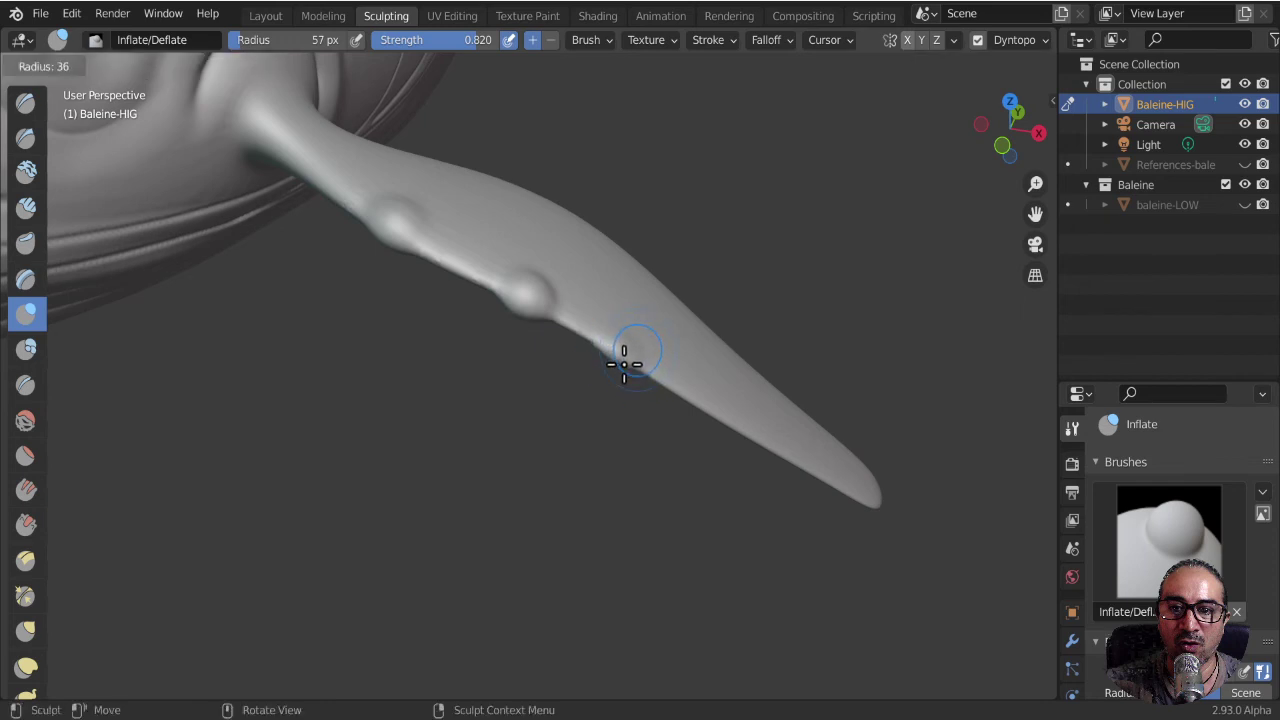
left_click(622, 350)
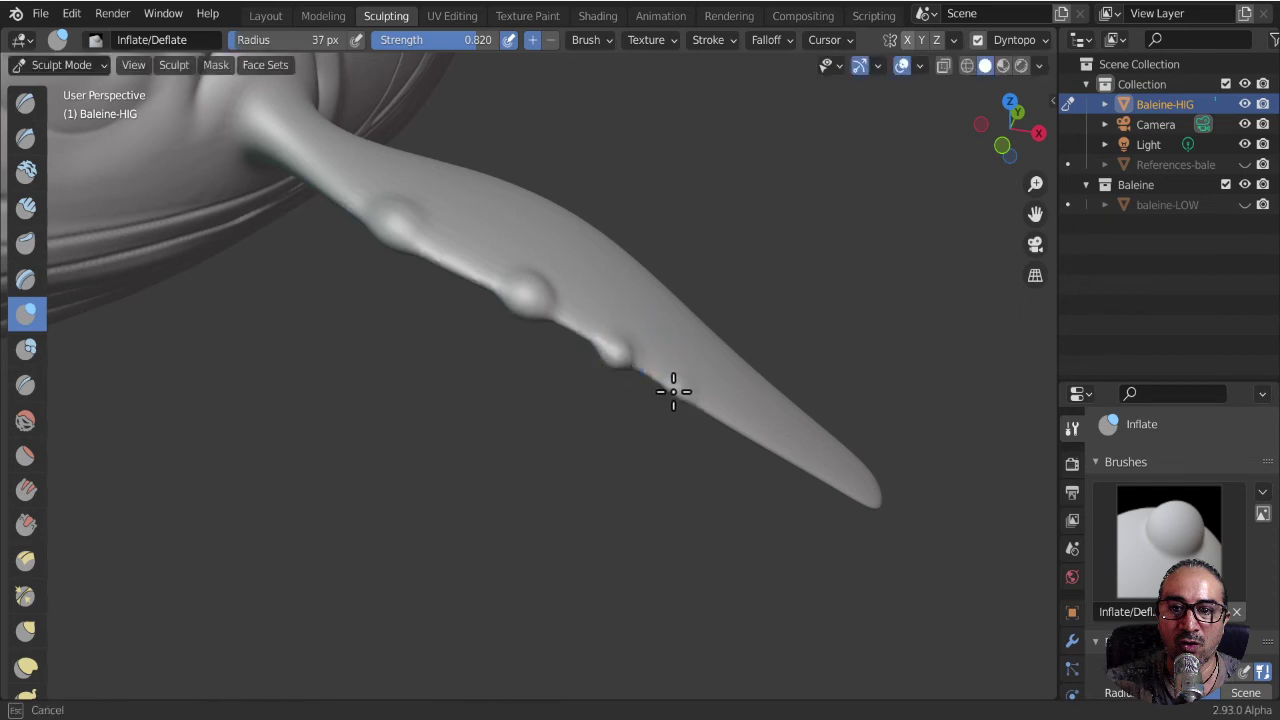
left_click_drag(684, 401, 856, 499)
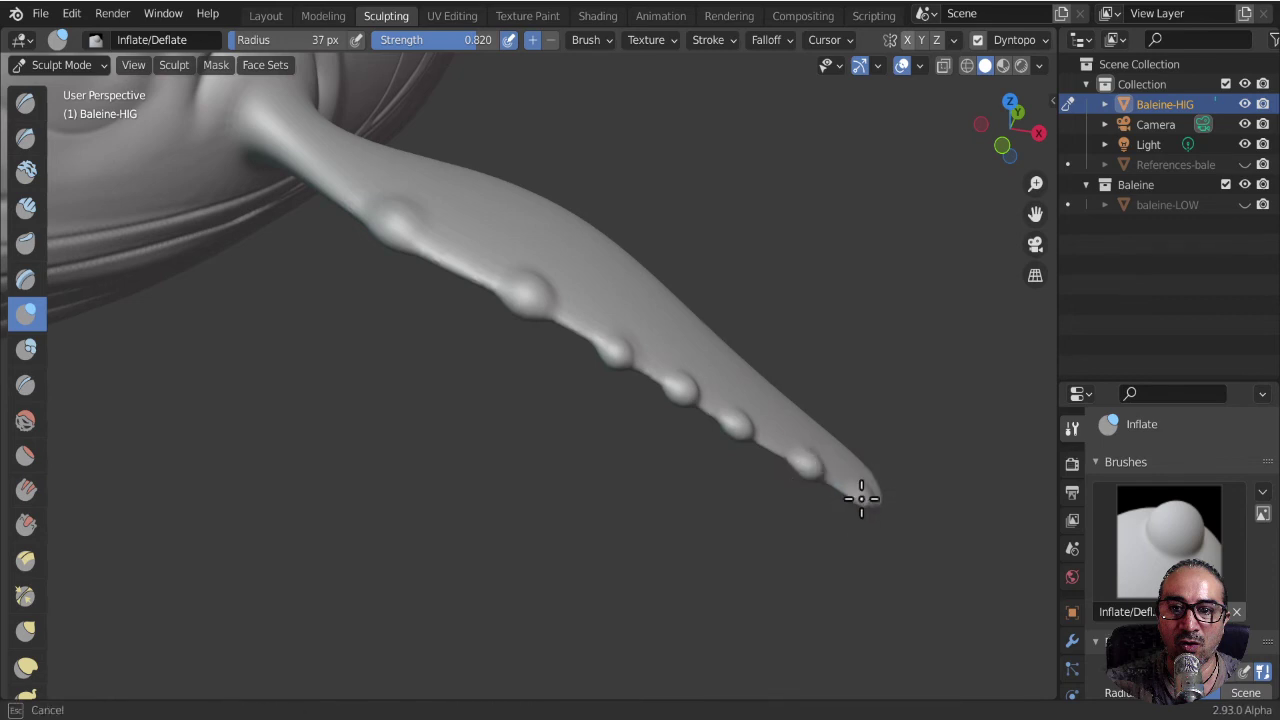
mouse_move(755, 462)
middle_mouse_down()
mouse_move(466, 363)
mouse_move(463, 391)
mouse_move(709, 409)
mouse_move(716, 351)
mouse_move(387, 208)
middle_mouse_up()
- Refine the flipper-edge knobs out to the tip with Draw brush strokes
key("x")
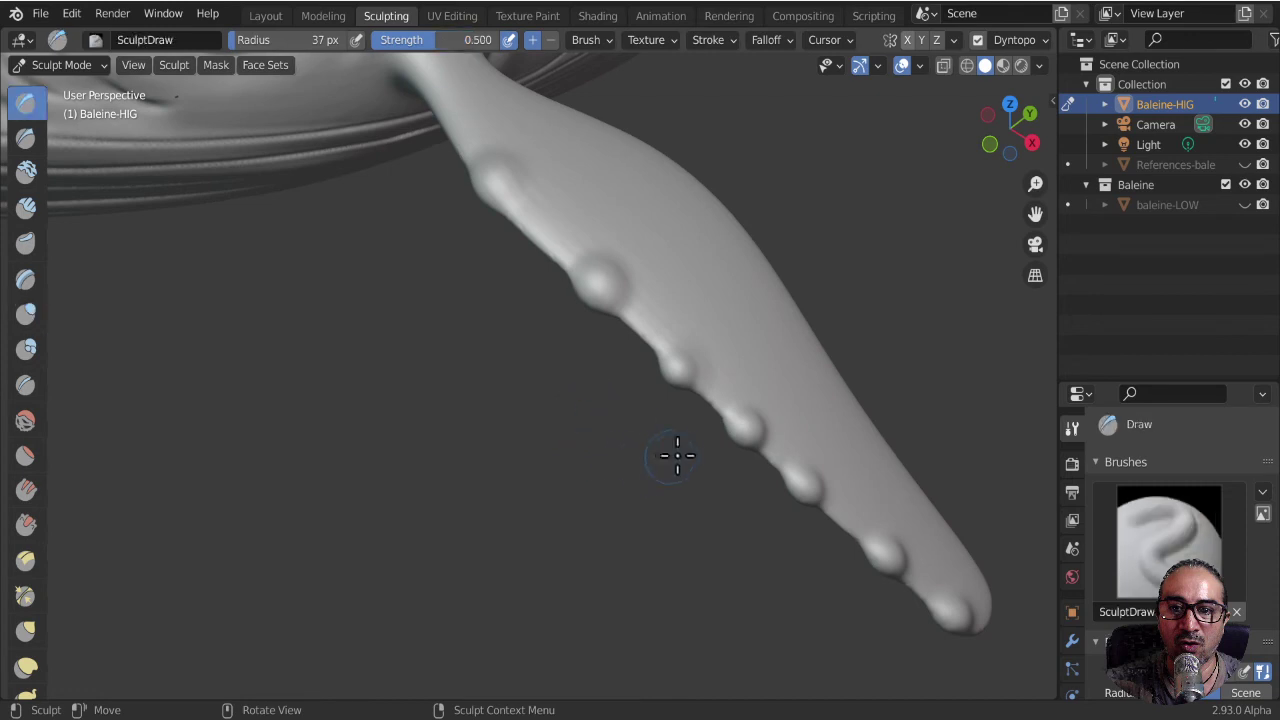
mouse_move(714, 414)
left_mouse_down()
mouse_move(718, 397)
mouse_move(711, 451)
left_mouse_up()
middle_click_drag(711, 451, 689, 443)
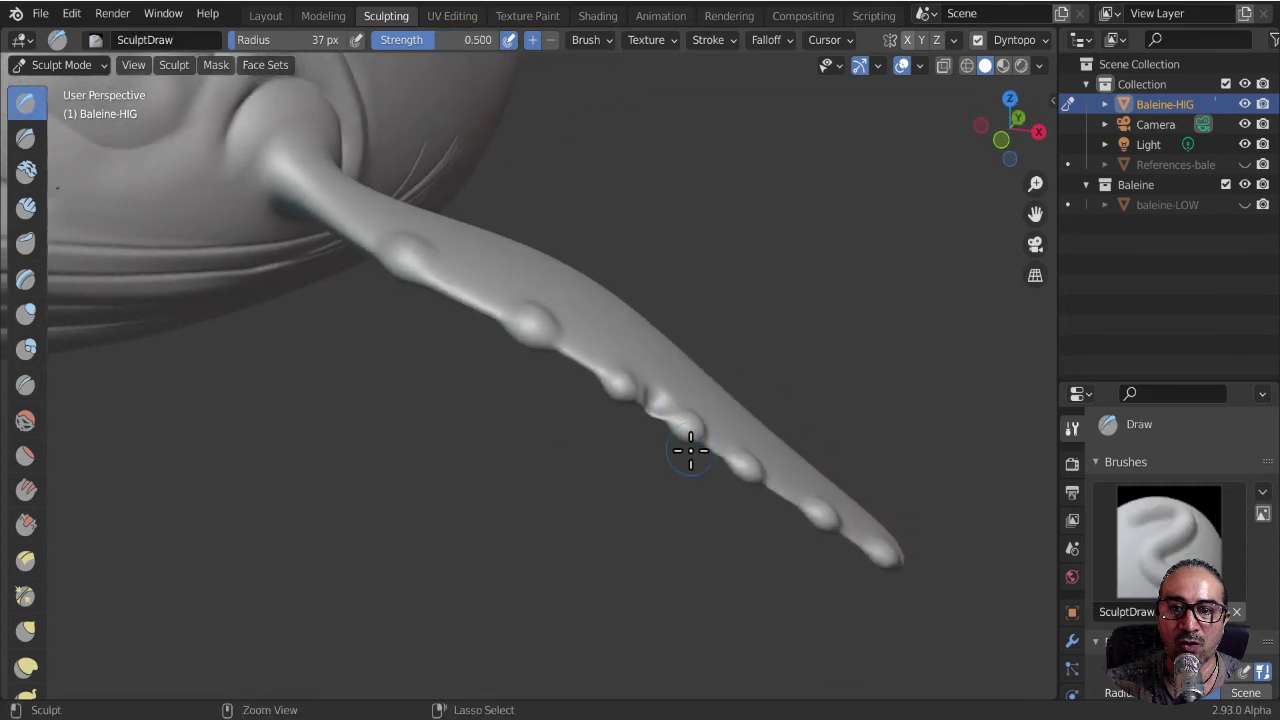
left_click_drag(649, 423, 652, 405)
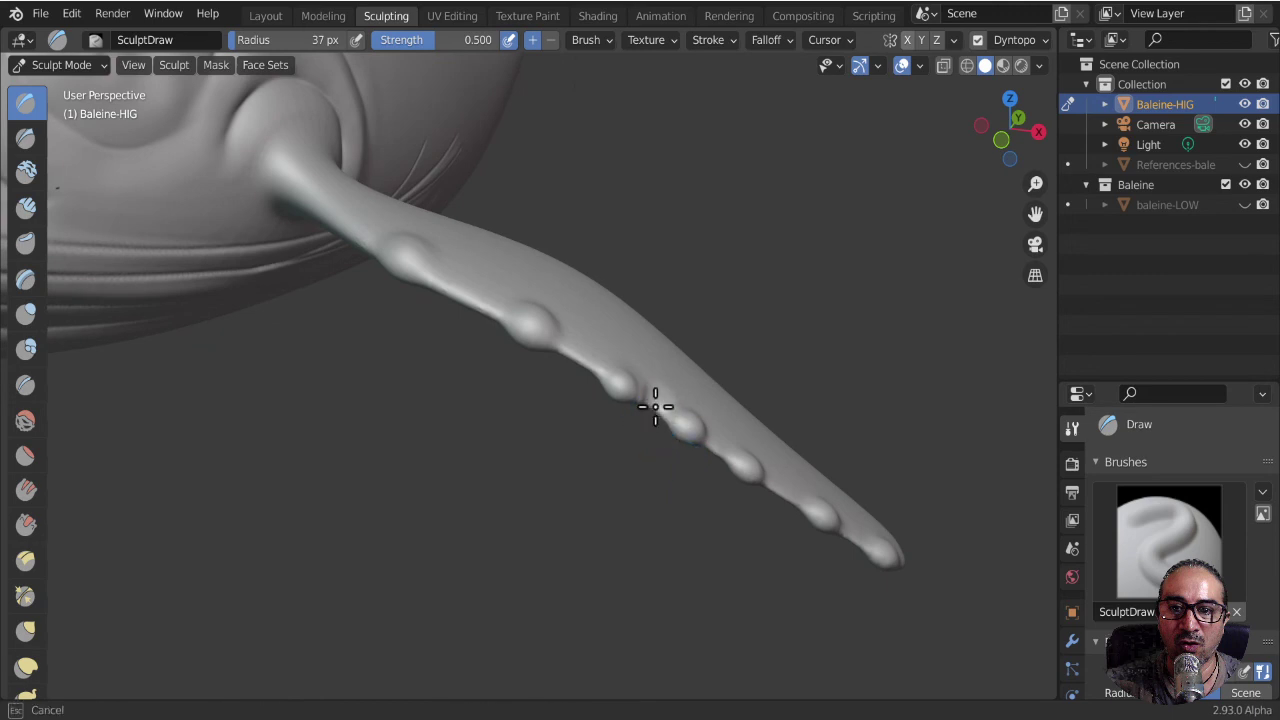
mouse_move(737, 471)
left_mouse_down()
mouse_move(716, 460)
mouse_move(796, 469)
mouse_move(800, 500)
left_mouse_up()
middle_click_drag(737, 417, 858, 547)
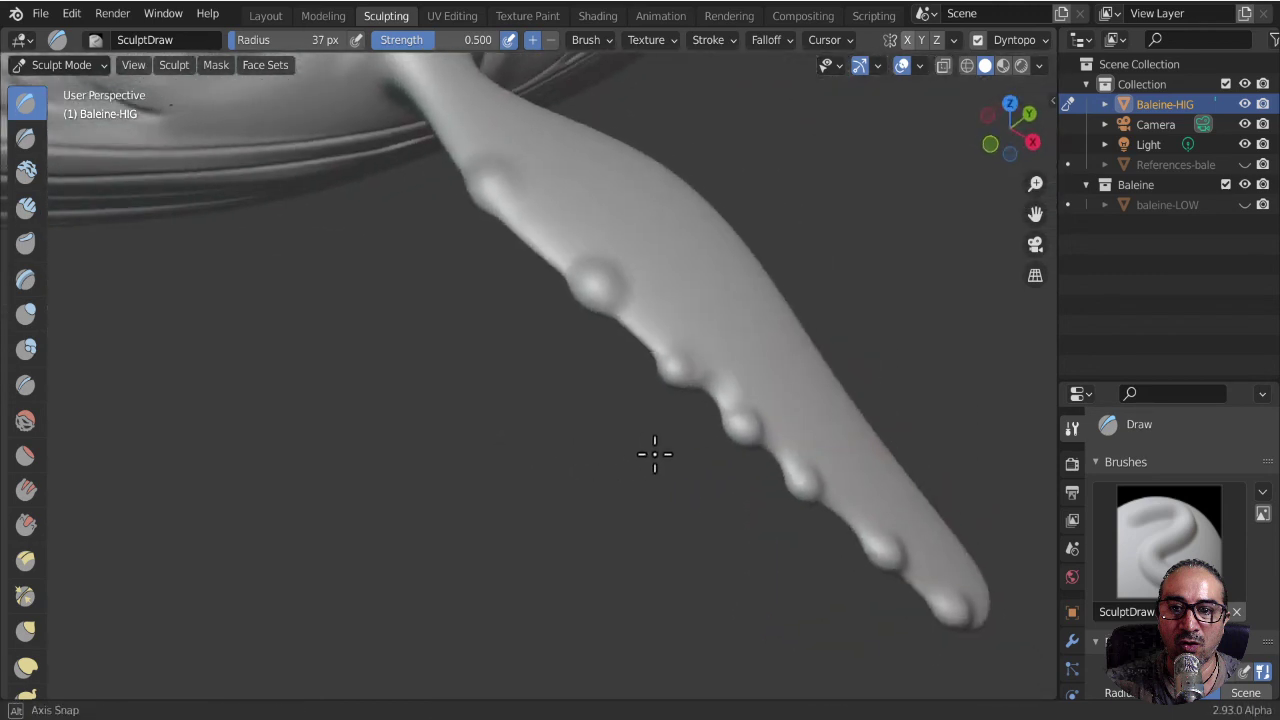
left_click_drag(858, 547, 861, 496)
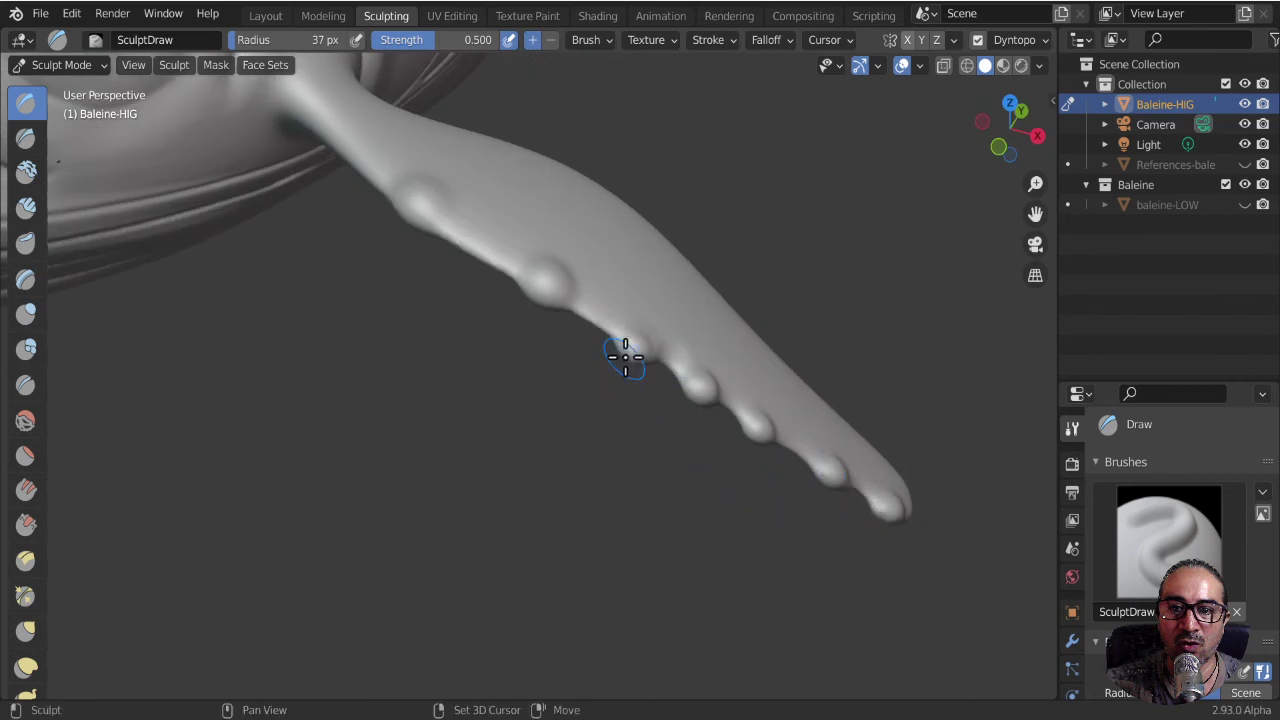
mouse_move(623, 351)
left_mouse_down()
mouse_move(671, 349)
mouse_move(599, 336)
mouse_move(486, 257)
mouse_move(490, 285)
left_mouse_up()
mouse_move(477, 337)
middle_mouse_down()
mouse_move(337, 366)
mouse_move(570, 340)
middle_mouse_up()
- Zoom out to see the whole whale, then move in close on the flank grooves
scroll(570, 340, "down", 5)
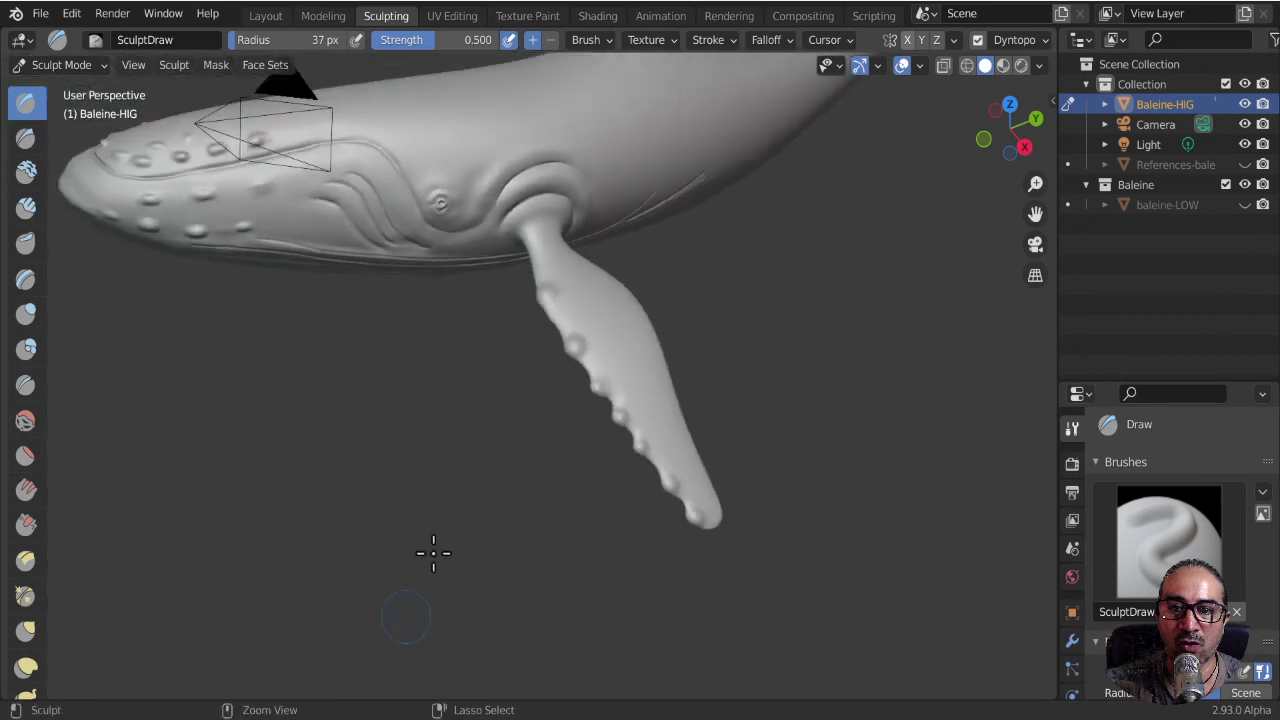
mouse_move(429, 549)
middle_mouse_down()
mouse_move(506, 451)
mouse_move(414, 386)
mouse_move(453, 416)
mouse_move(586, 343)
mouse_move(520, 320)
mouse_move(491, 366)
mouse_move(626, 380)
mouse_move(568, 317)
mouse_move(660, 310)
middle_mouse_up()
scroll(506, 451, "up", 3)
scroll(453, 416, "down", 4)
scroll(568, 317, "up", 2)
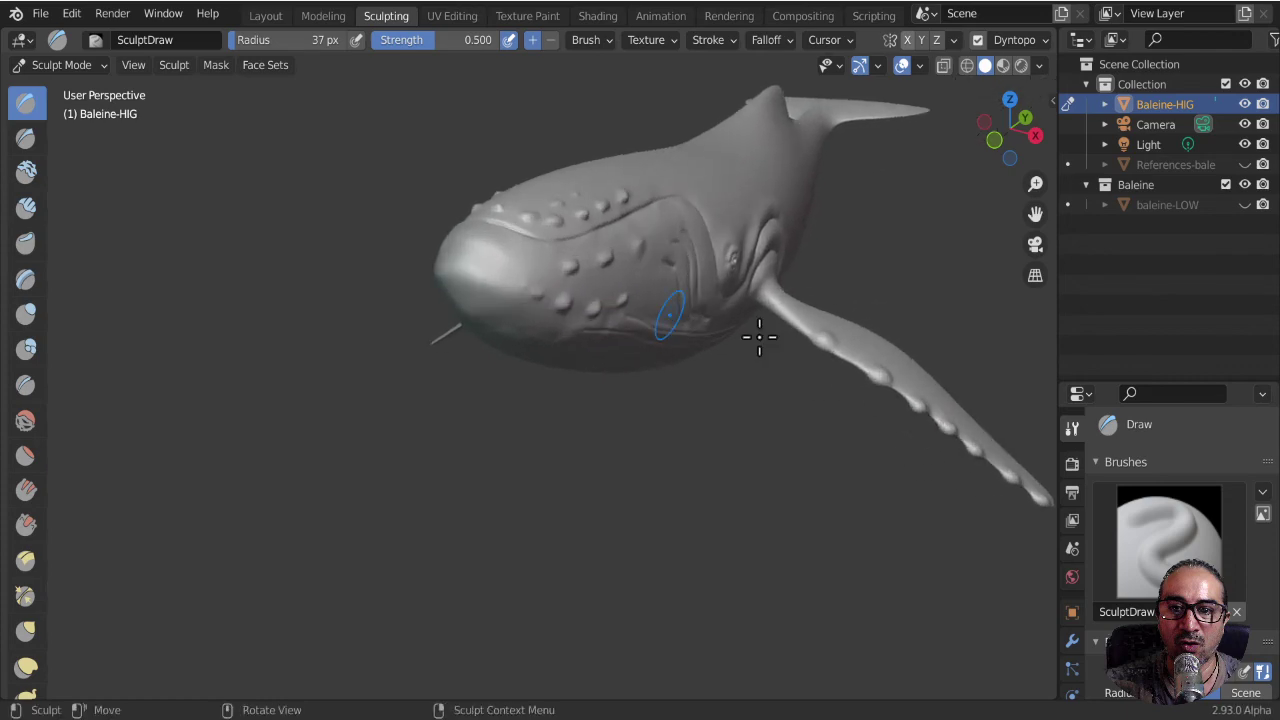
scroll(600, 309, "up", 4)
scroll(589, 329, "up", 1)
scroll(630, 324, "up", 2)
scroll(600, 322, "up", 2)
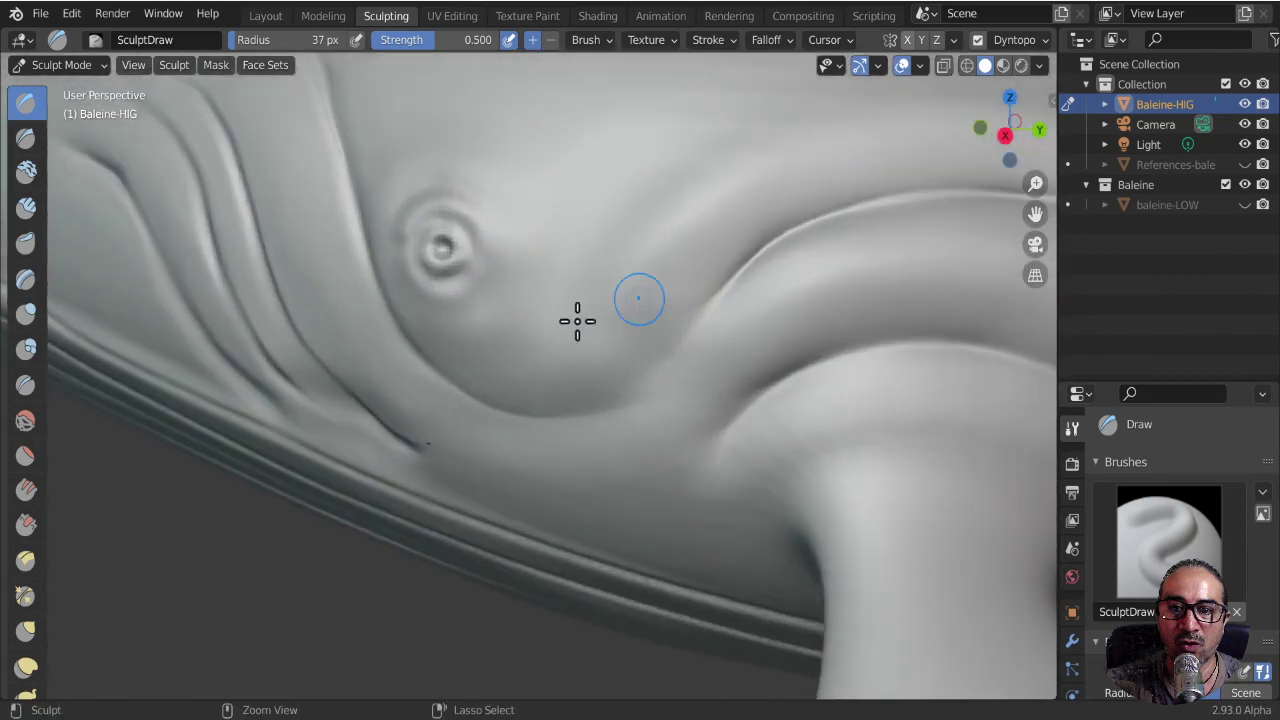
scroll(560, 328, "up", 2)
mouse_move(557, 329)
middle_mouse_down()
mouse_move(629, 580)
mouse_move(641, 424)
mouse_move(669, 486)
mouse_move(620, 450)
middle_mouse_up()
- Frame the side of the head and stroke two tubercles ahead of the eye with the Draw brush
scroll(649, 480, "down", 3)
scroll(649, 463, "down", 2)
scroll(500, 356, "down", 2)
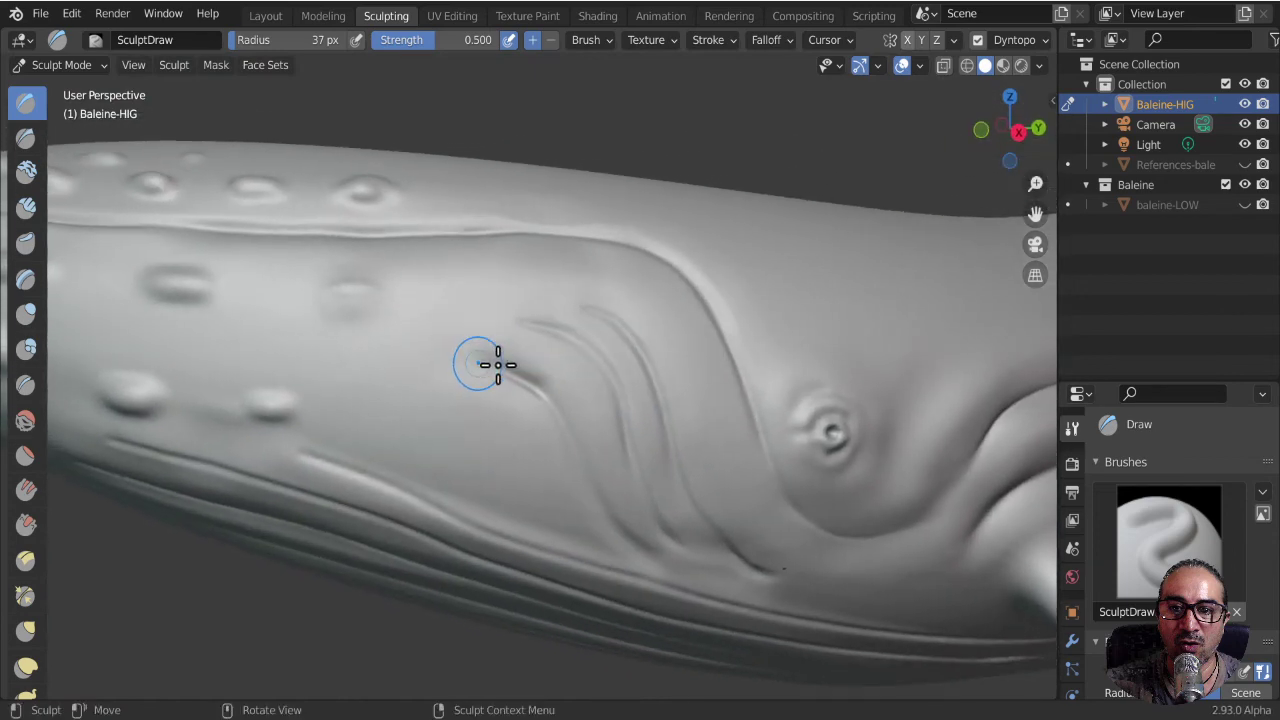
scroll(386, 394, "down", 2)
middle_click_drag(386, 394, 407, 381)
scroll(400, 378, "up", 1)
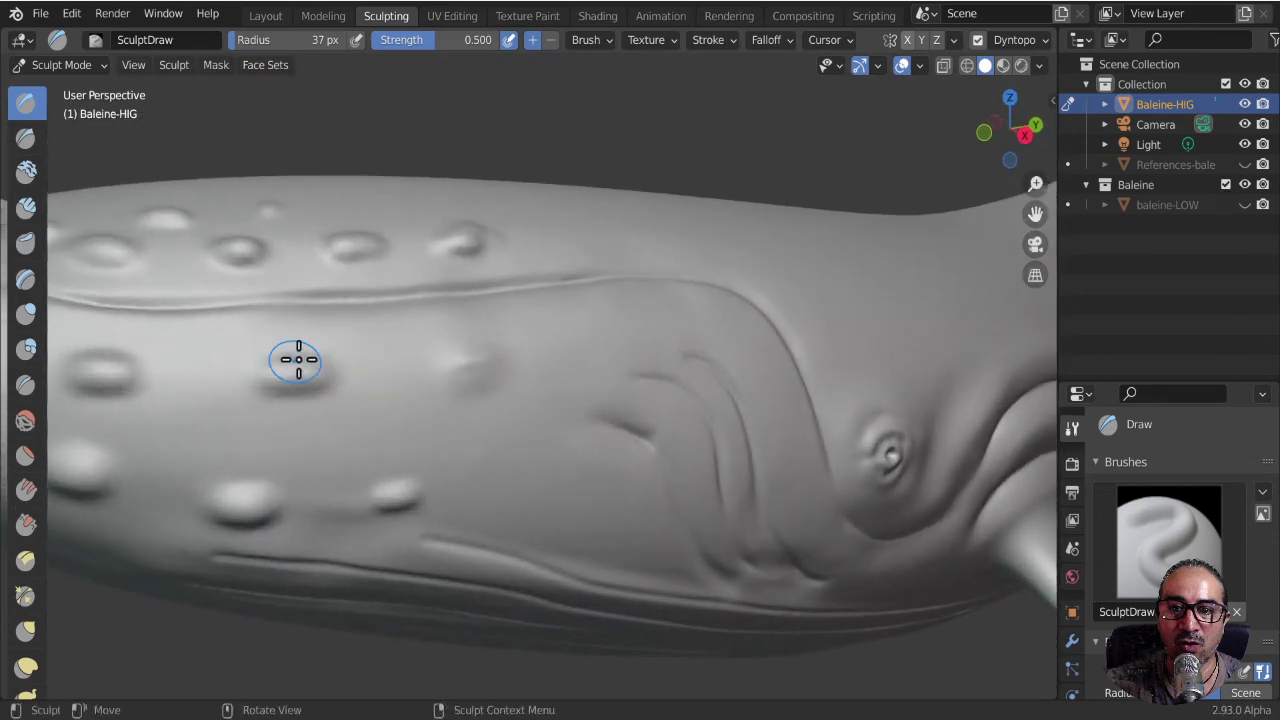
left_click_drag(297, 363, 308, 370, "ctrl")
key("Escape")
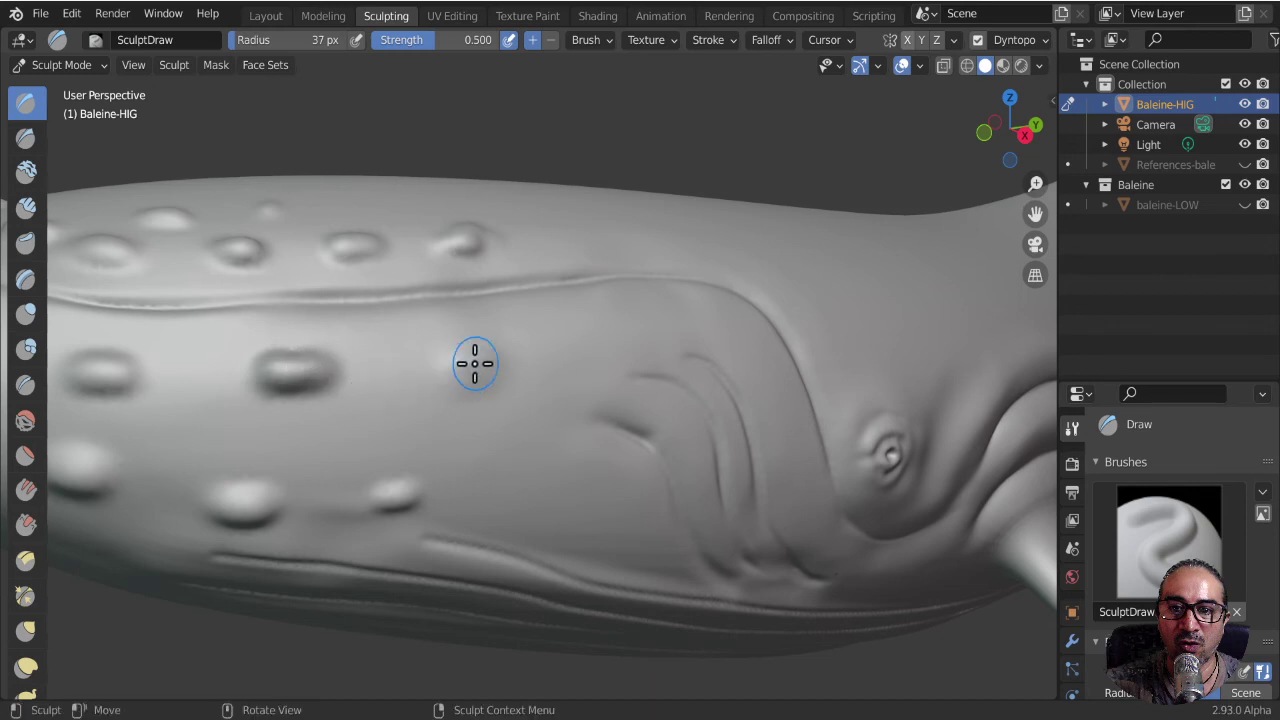
left_click_drag(471, 363, 489, 357, "ctrl")
key("Escape")
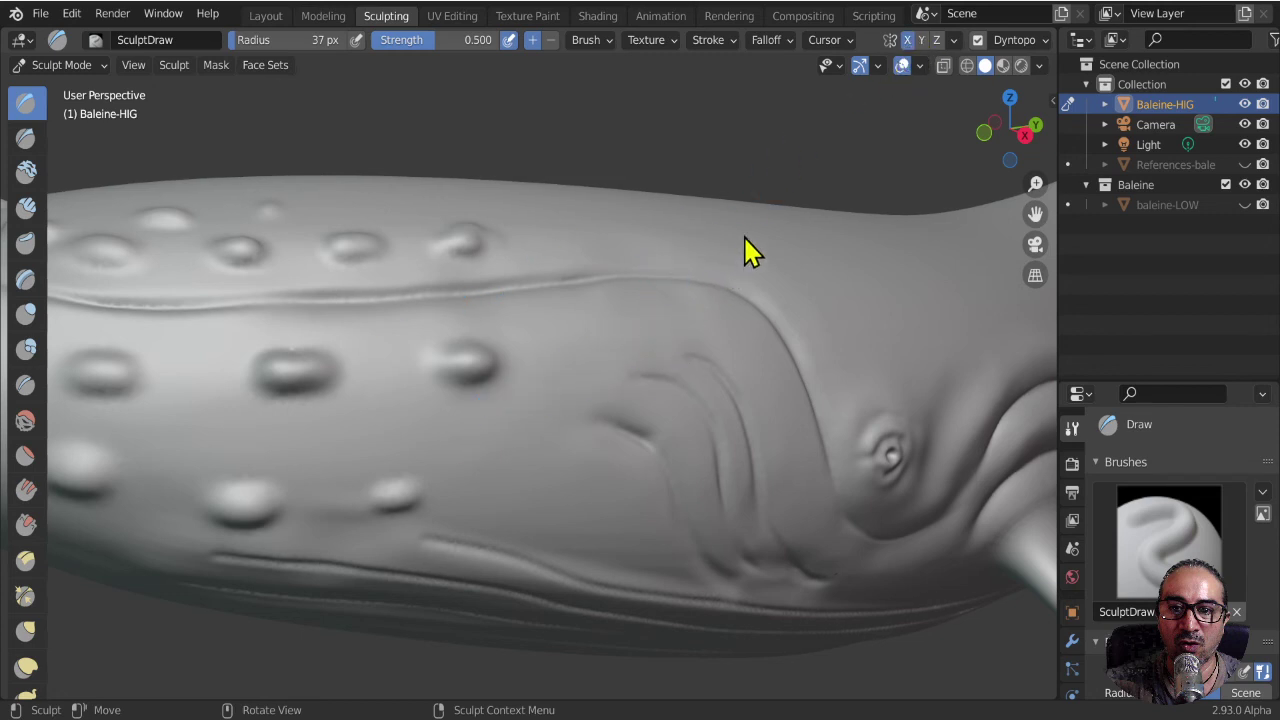
scroll(680, 400, "down", 6)
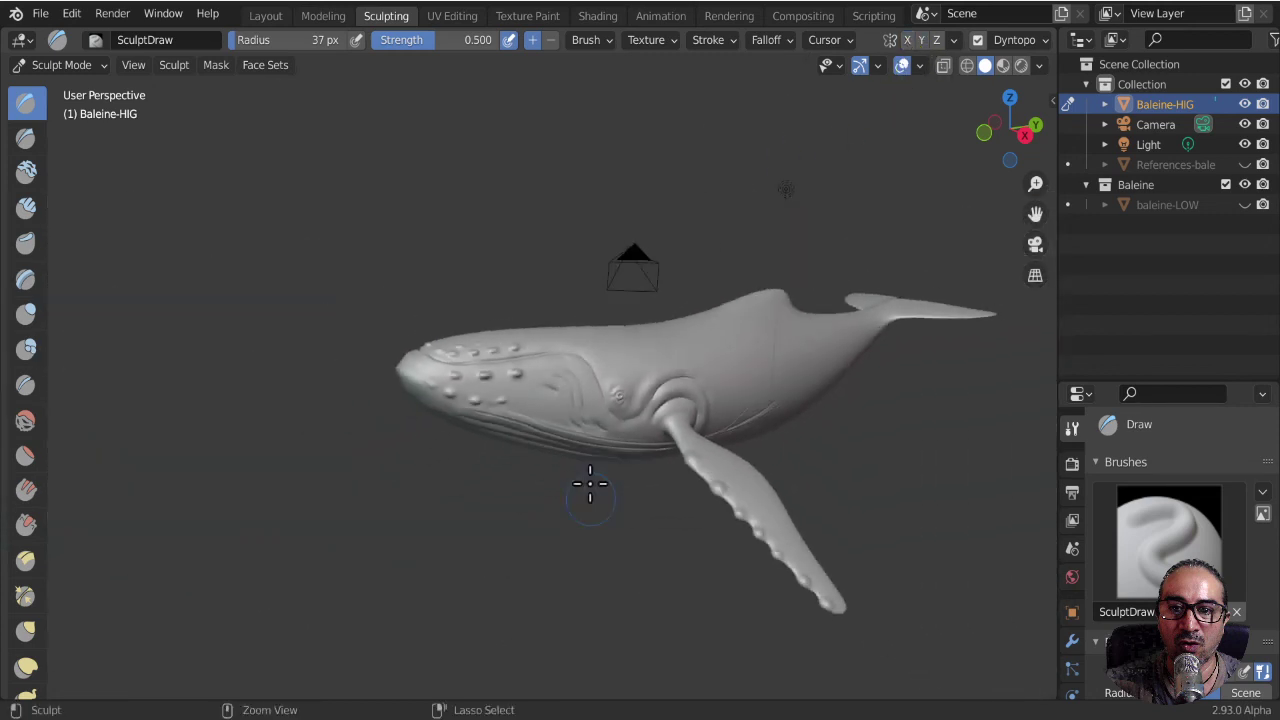
mouse_move(589, 486)
middle_mouse_down()
mouse_move(729, 486)
mouse_move(780, 523)
mouse_move(697, 449)
middle_mouse_up()
scroll(736, 517, "up", 2)
scroll(736, 517, "down", 3)
middle_click_drag(714, 520, 531, 415)
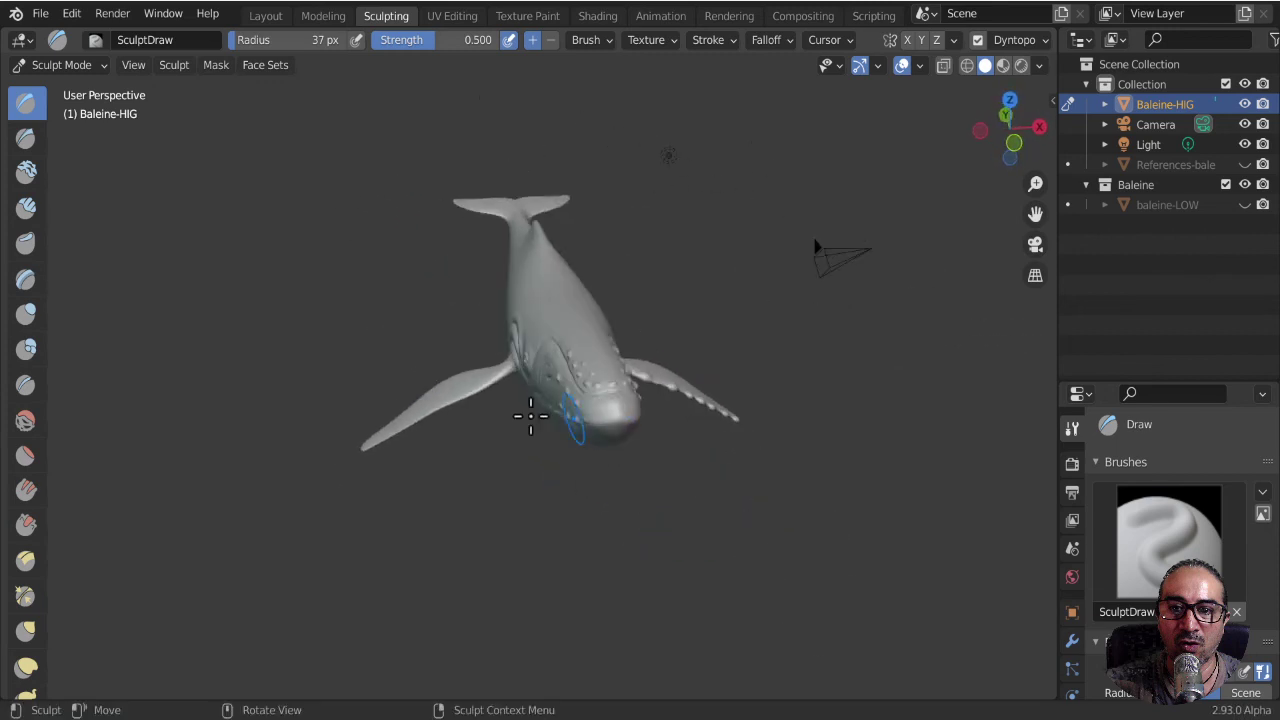
middle_click_drag(449, 420, 577, 329)
scroll(680, 334, "up", 2)
scroll(569, 329, "up", 2)
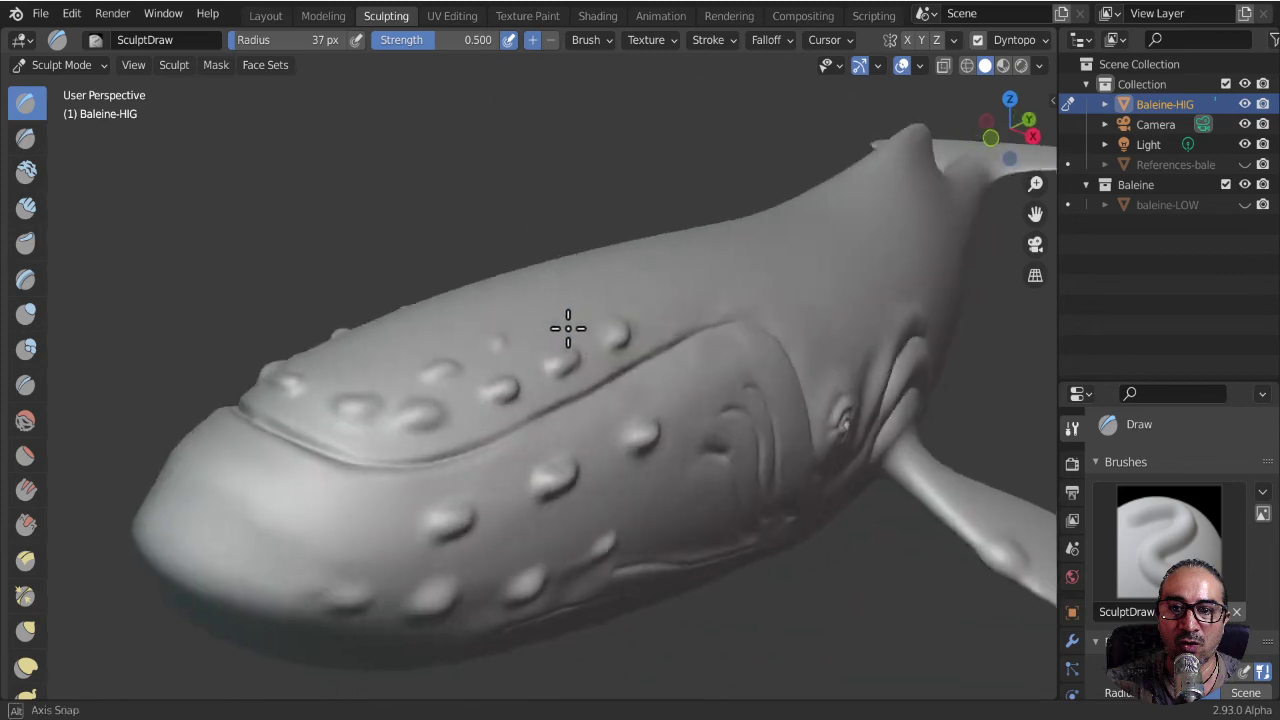
scroll(477, 420, "down", 3)
mouse_move(477, 420)
middle_mouse_down()
mouse_move(486, 457)
mouse_move(457, 357)
middle_mouse_up()
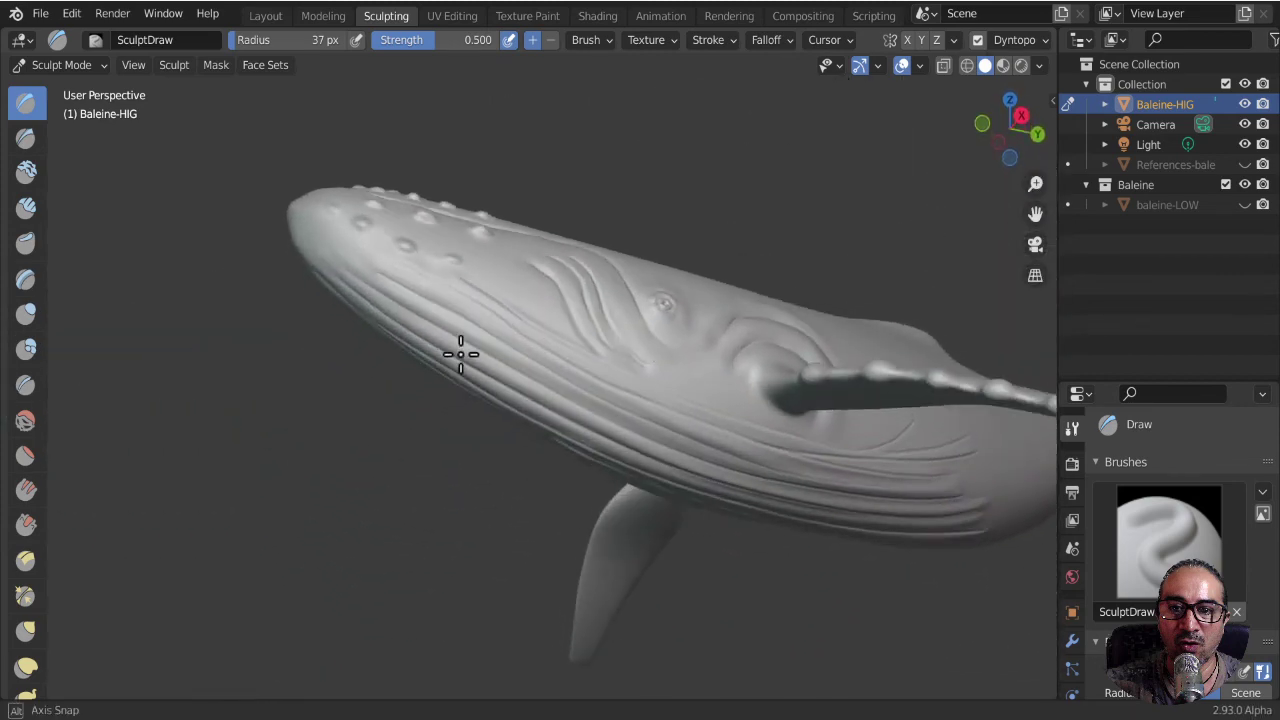
scroll(444, 281, "up", 3)
mouse_move(444, 281)
middle_mouse_down()
mouse_move(391, 414)
mouse_move(414, 449)
middle_mouse_up()
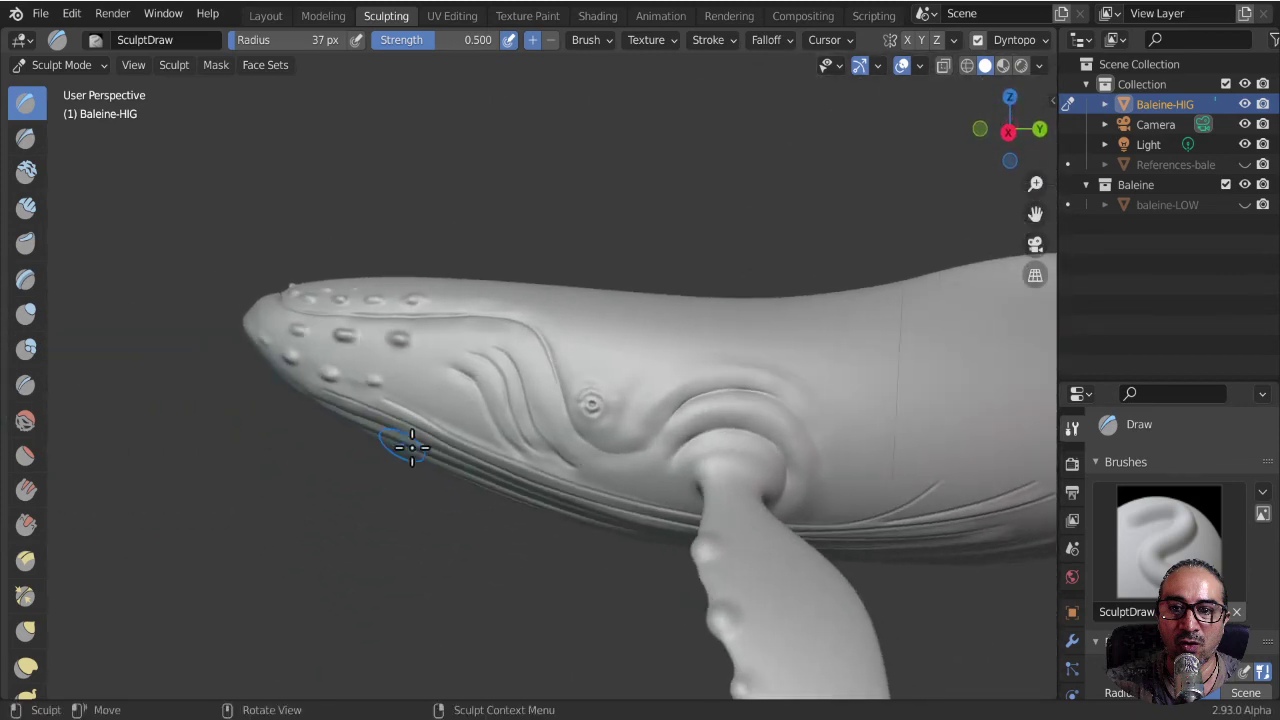
middle_click_drag(647, 378, 514, 329)
scroll(514, 329, "down", 2)
mouse_move(560, 400)
middle_mouse_down()
mouse_move(514, 386)
mouse_move(529, 391)
mouse_move(457, 423)
mouse_move(337, 423)
middle_mouse_up()
scroll(514, 386, "up", 3)
scroll(400, 410, "up", 3)
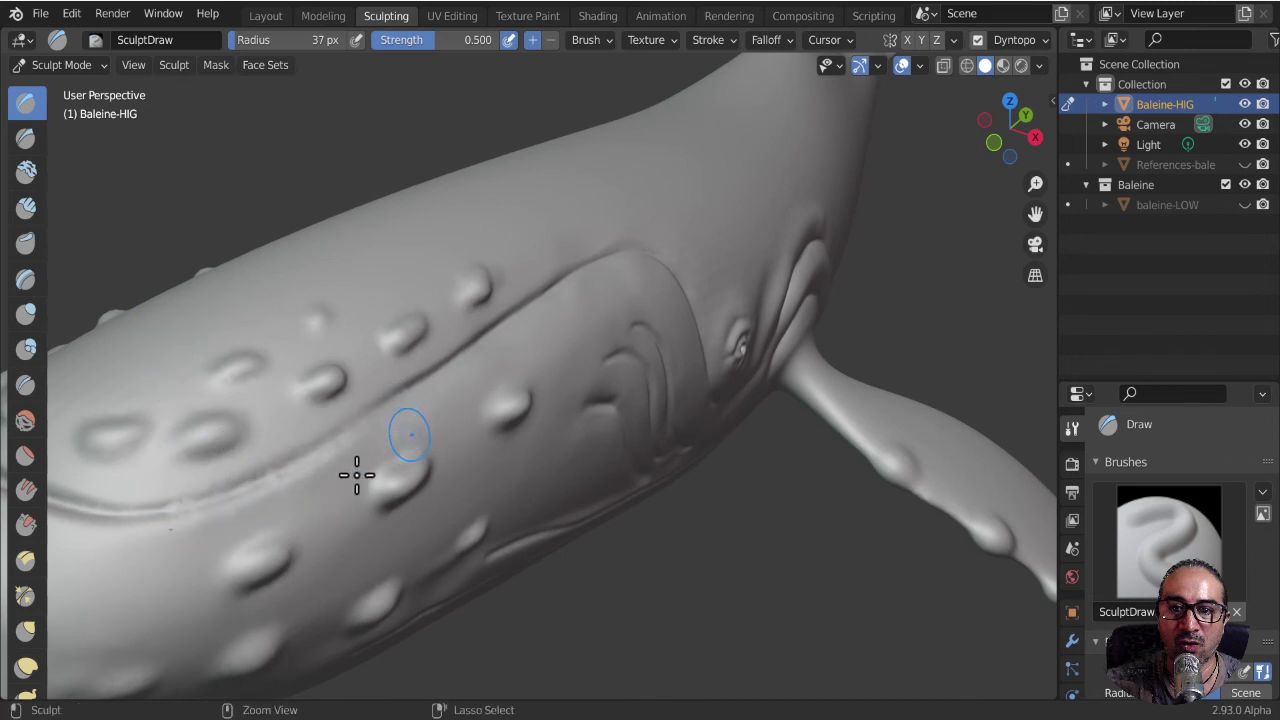
- Set Dyntopo detail resolution to 20.0 and sculpt a short stroke on the body crease
left_click(1018, 40)
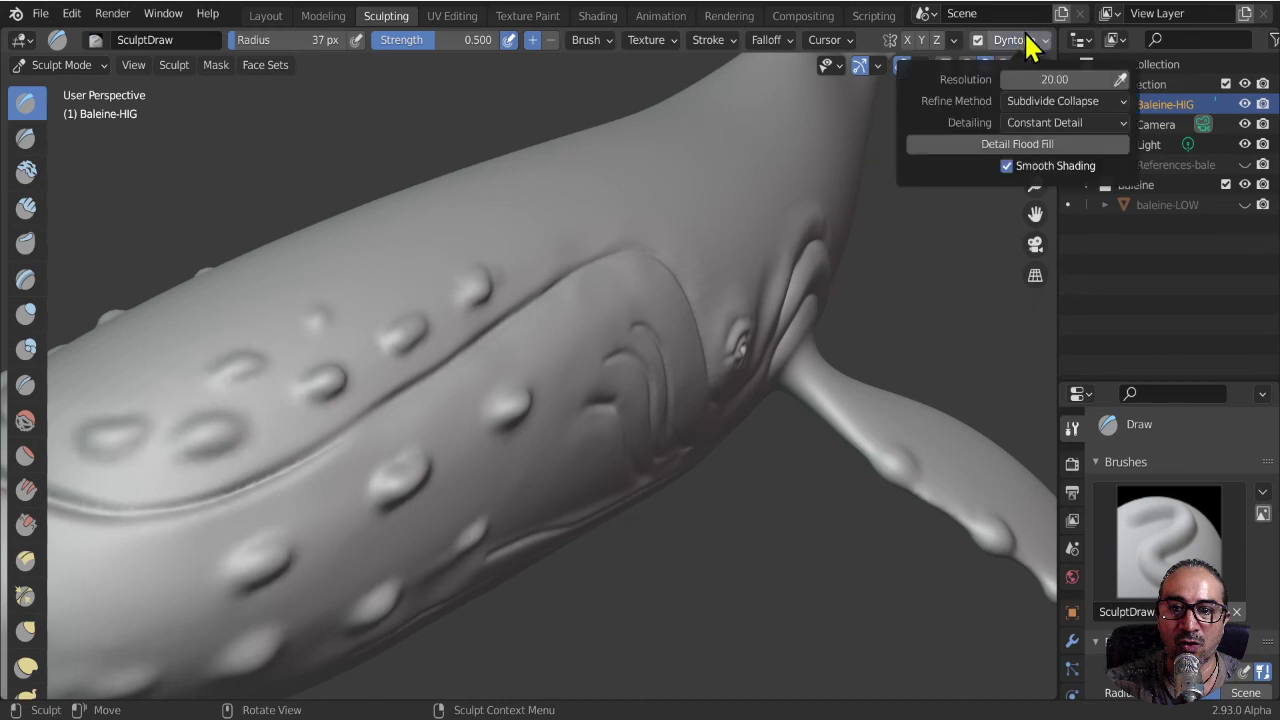
left_click(1057, 82)
type("20.0")
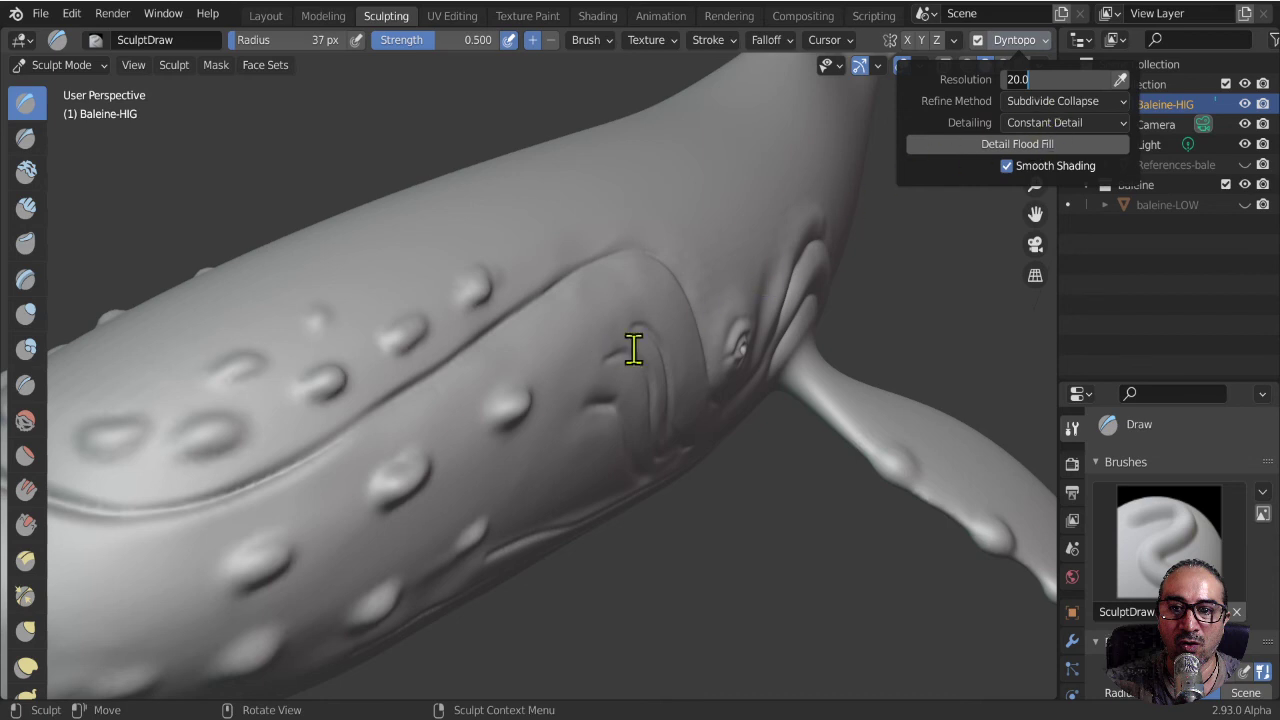
key("Return")
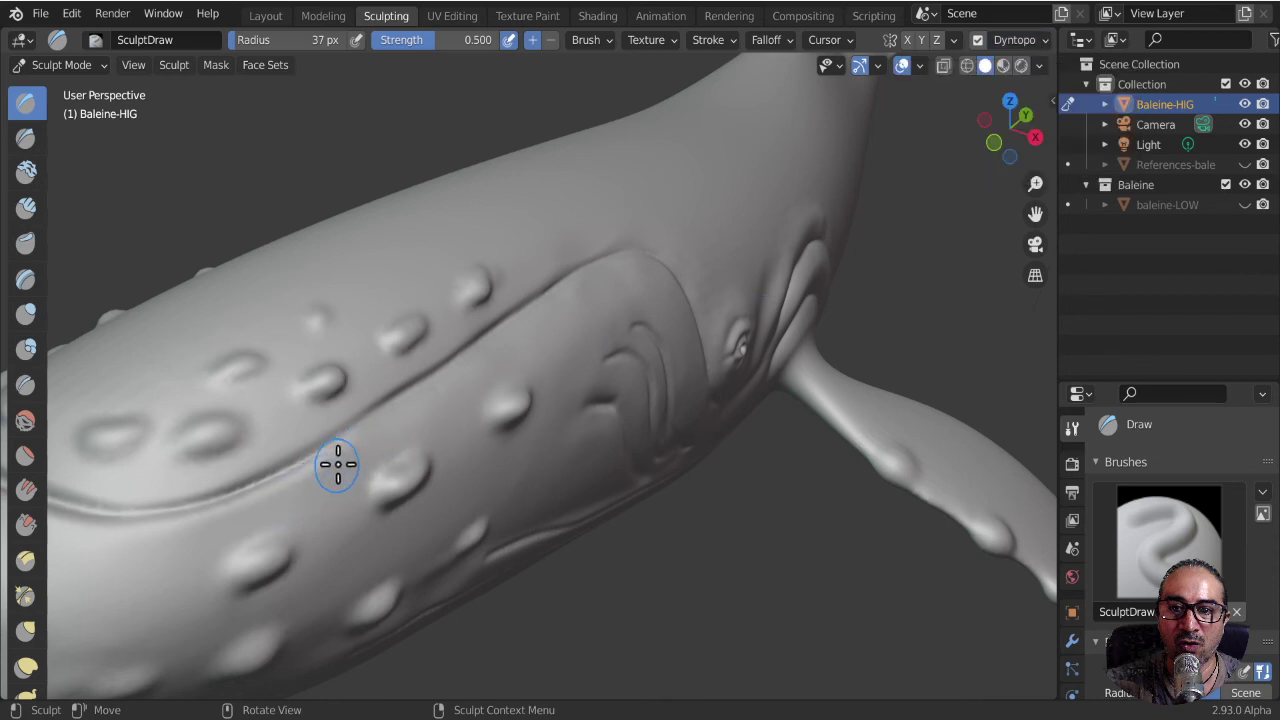
left_click_drag(334, 457, 317, 474)
- Confirm the resolution is 20, then orbit and pan out to view the whole whale
mouse_move(496, 366)
middle_mouse_down()
mouse_move(380, 380)
mouse_move(953, 88)
middle_mouse_up()
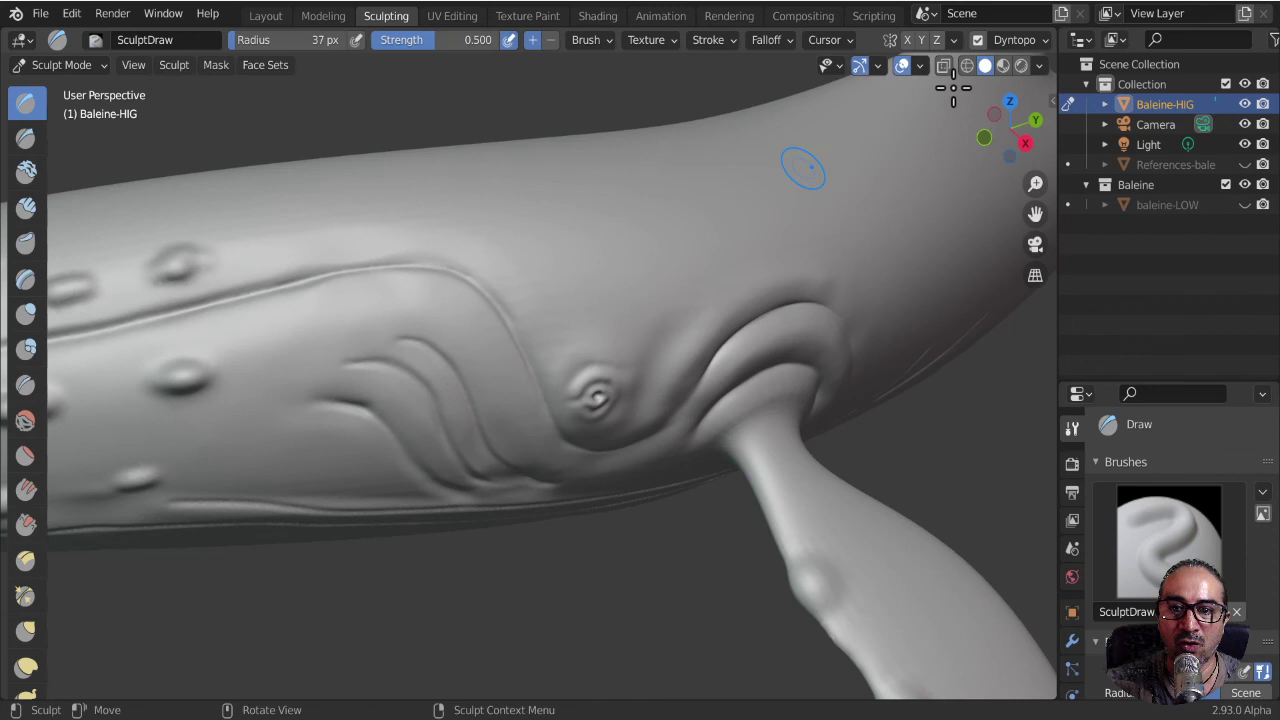
left_click(1020, 42)
double_click(1055, 79)
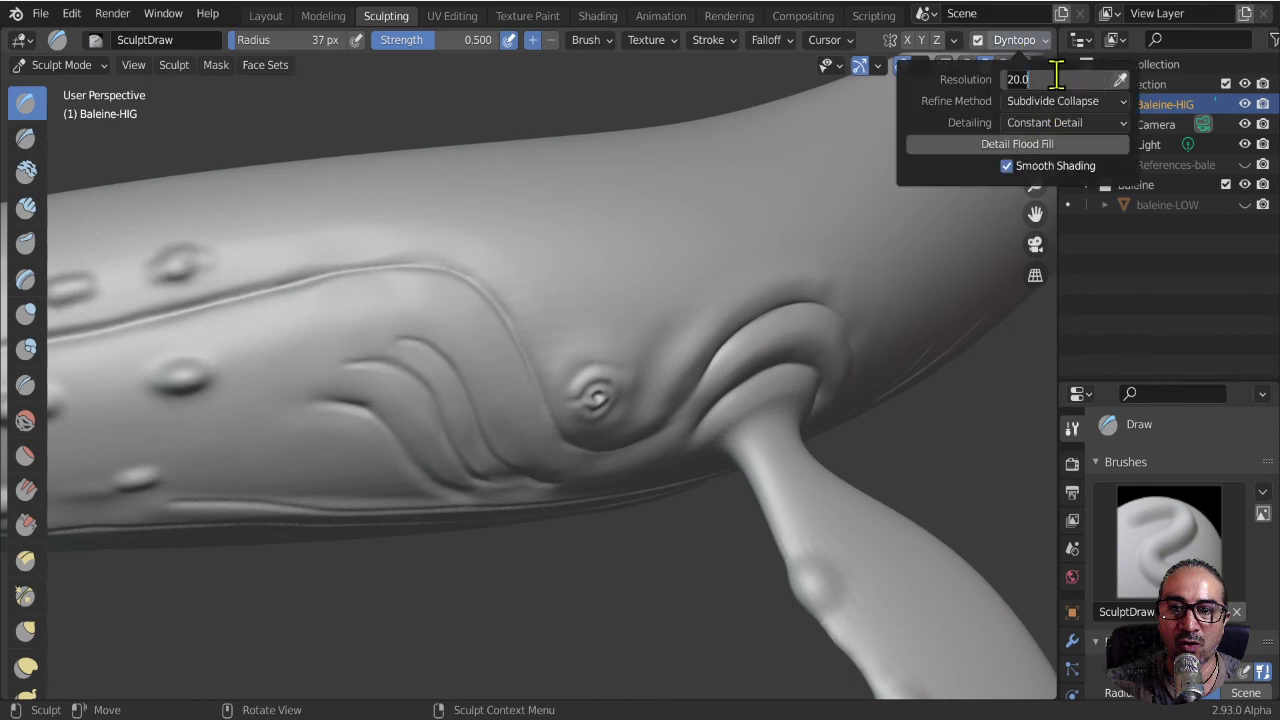
left_click(1015, 148)
scroll(620, 408, "down", 5)
scroll(594, 423, "down", 3)
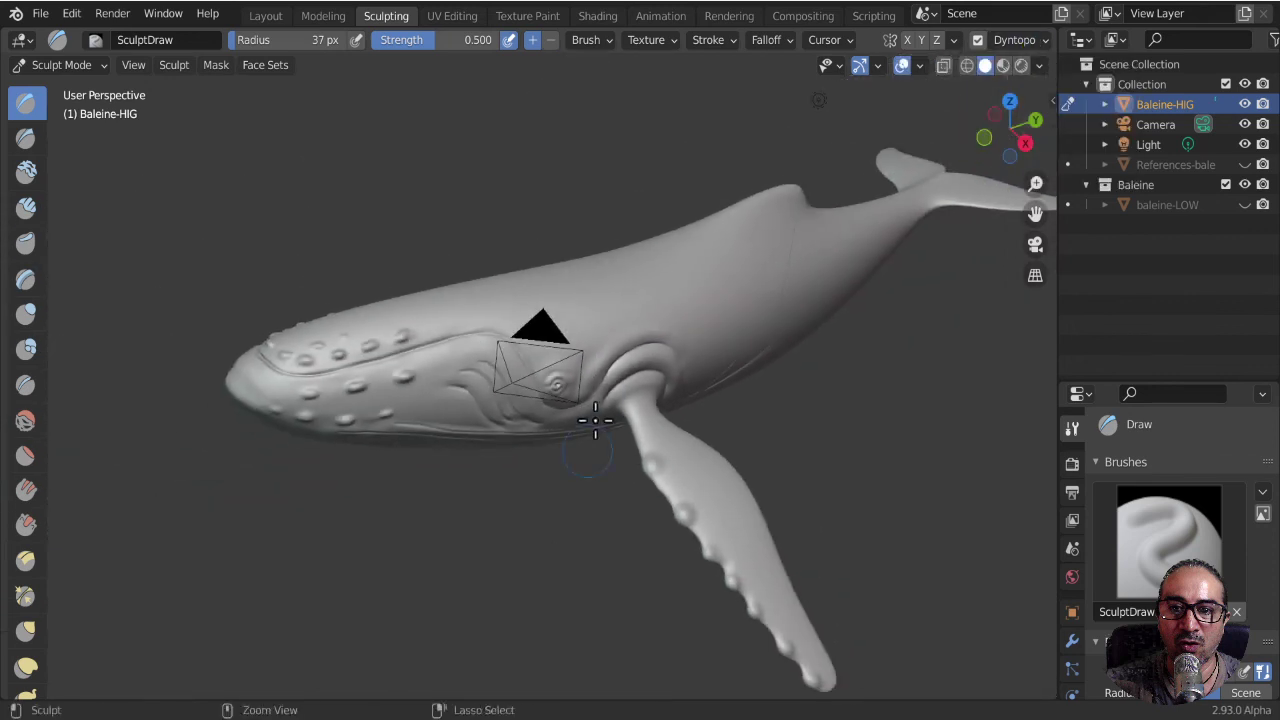
mouse_move(594, 423)
middle_mouse_down()
mouse_move(580, 344)
mouse_move(549, 350)
middle_mouse_up()
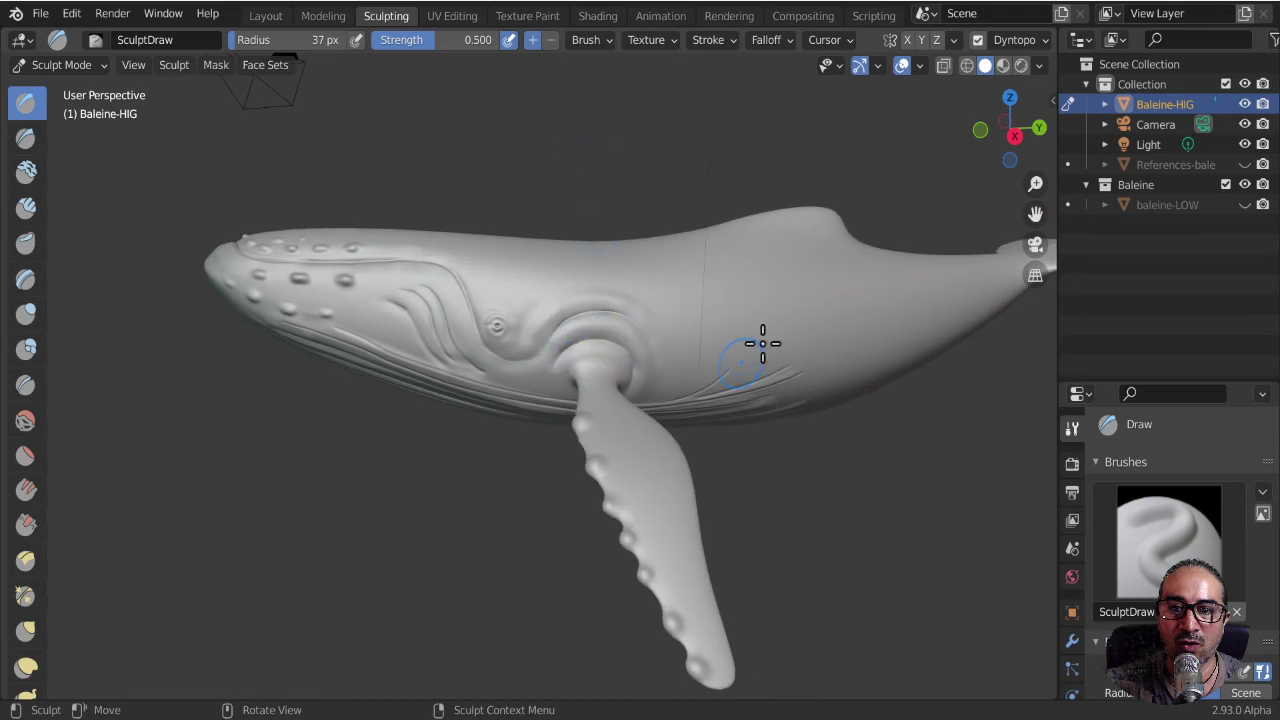
mouse_move(700, 363)
middle_mouse_down("shift")
mouse_move(640, 300)
mouse_move(590, 285)
middle_mouse_up("shift")
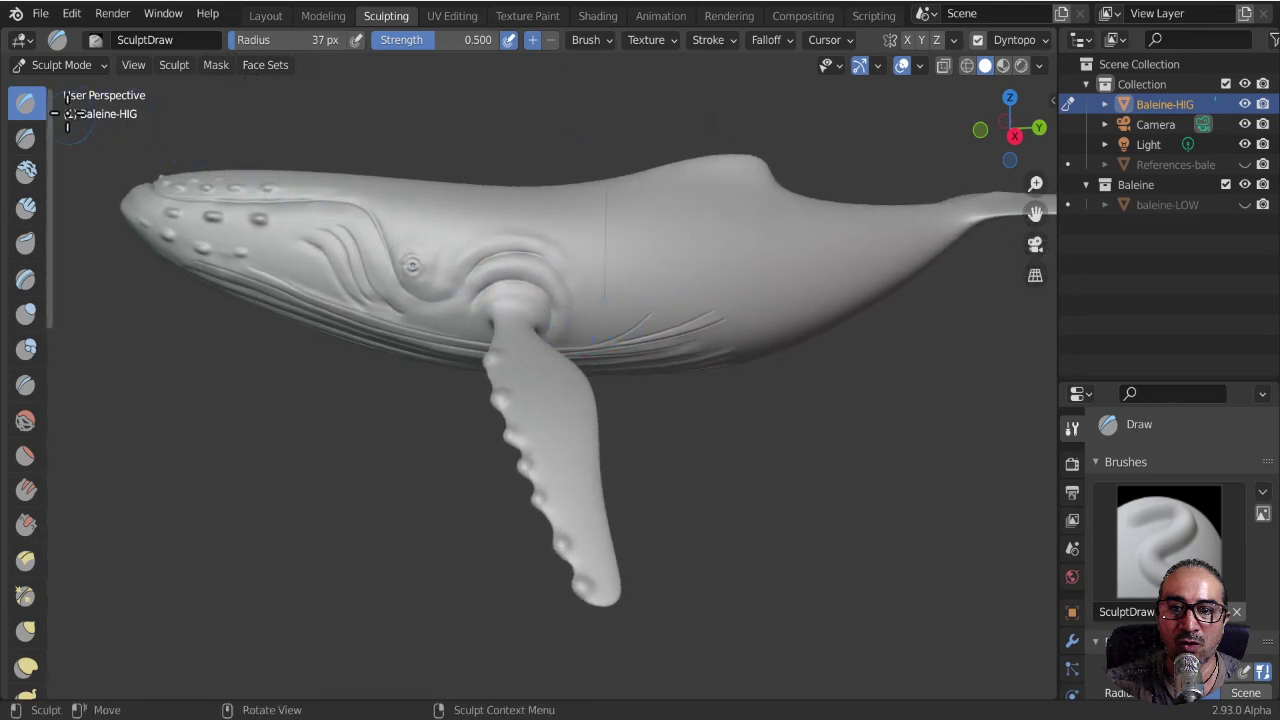
left_click(88, 66)
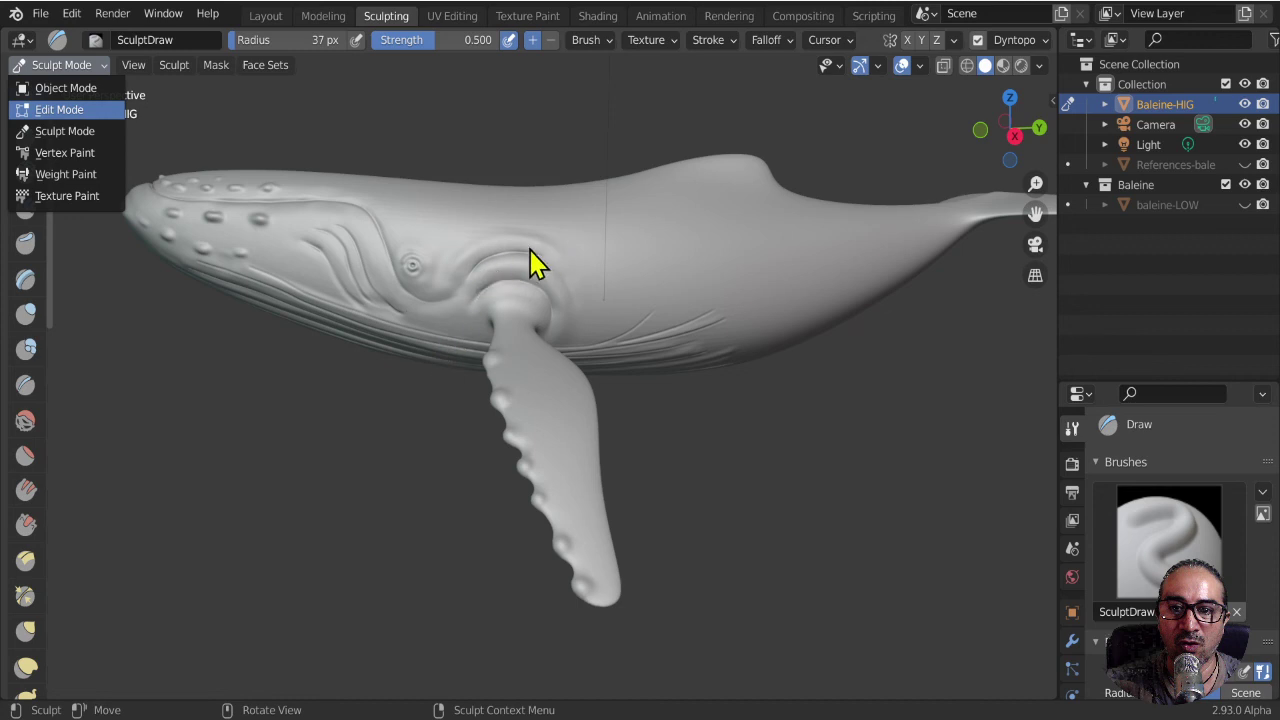
- Switch the whale into Edit Mode and deselect the whole mesh
key("Return")
mouse_move(443, 374)
middle_mouse_down()
mouse_move(414, 389)
mouse_move(465, 428)
middle_mouse_up()
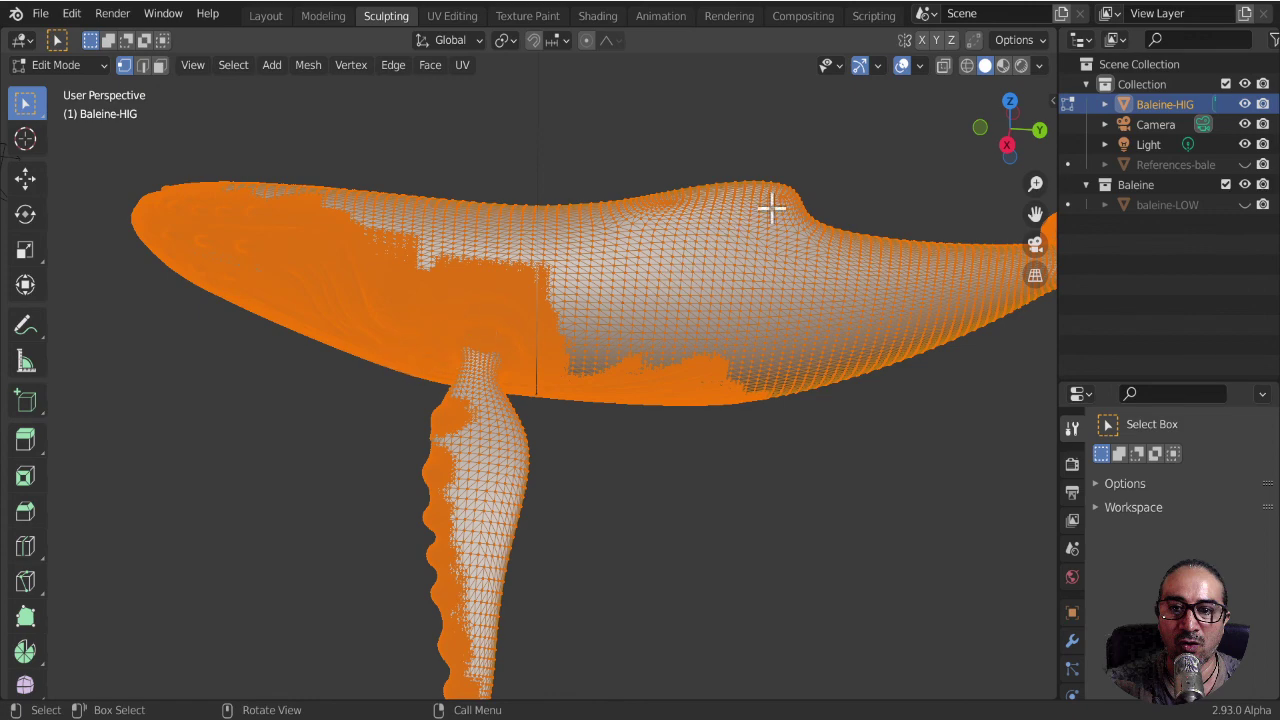
left_click(304, 408)
mouse_move(409, 409)
middle_mouse_down()
mouse_move(514, 346)
mouse_move(501, 379)
mouse_move(520, 346)
middle_mouse_up()
- Inspect the dense triangle mesh at the fin junction, head bumps and underside
scroll(520, 346, "up", 5)
scroll(546, 277, "up", 2)
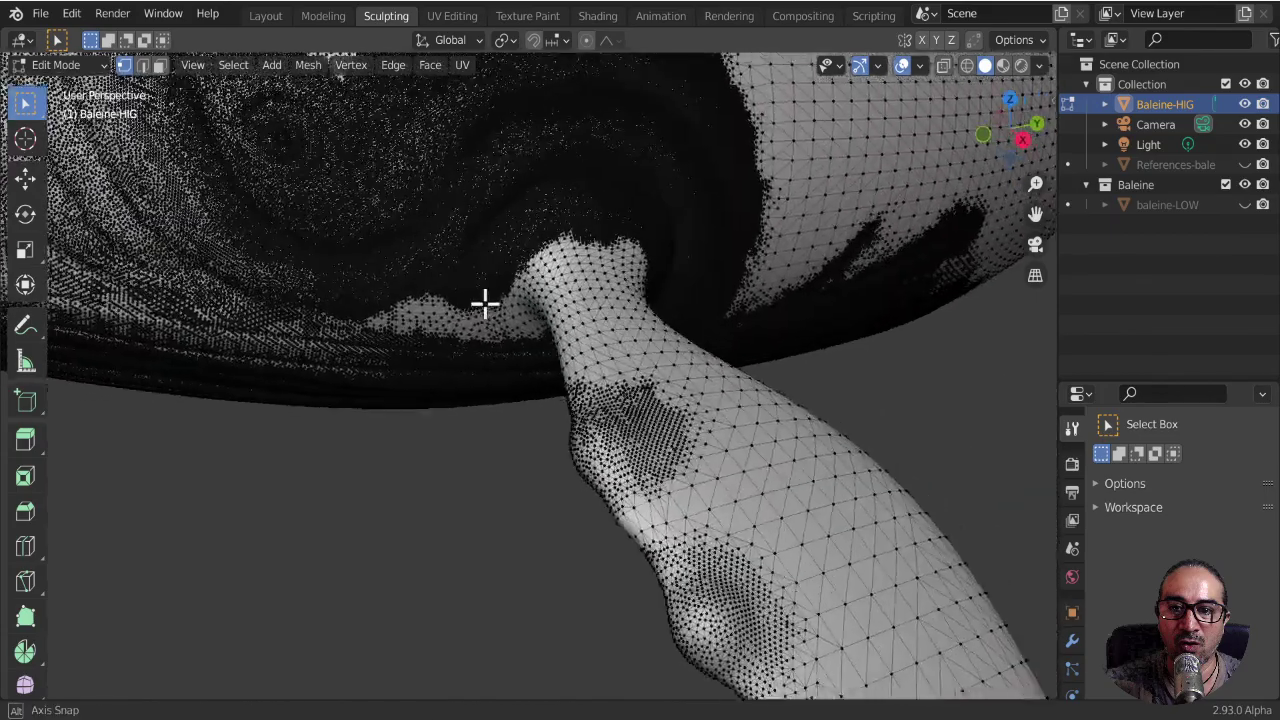
mouse_move(484, 303)
middle_mouse_down()
mouse_move(477, 314)
mouse_move(641, 447)
middle_mouse_up()
scroll(641, 447, "up", 3)
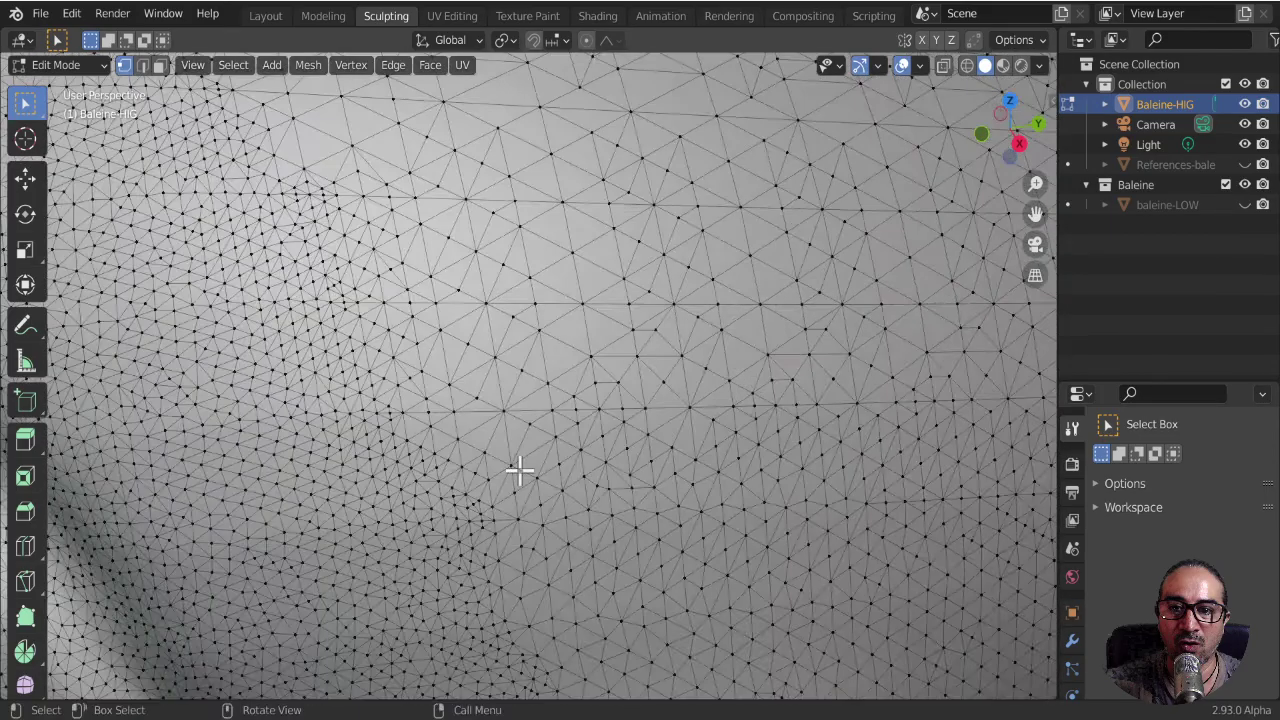
mouse_move(520, 471)
middle_mouse_down()
mouse_move(497, 403)
mouse_move(526, 391)
mouse_move(489, 414)
mouse_move(517, 383)
mouse_move(378, 392)
mouse_move(571, 369)
mouse_move(537, 426)
mouse_move(474, 405)
mouse_move(366, 326)
middle_mouse_up()
scroll(385, 385, "down", 2)
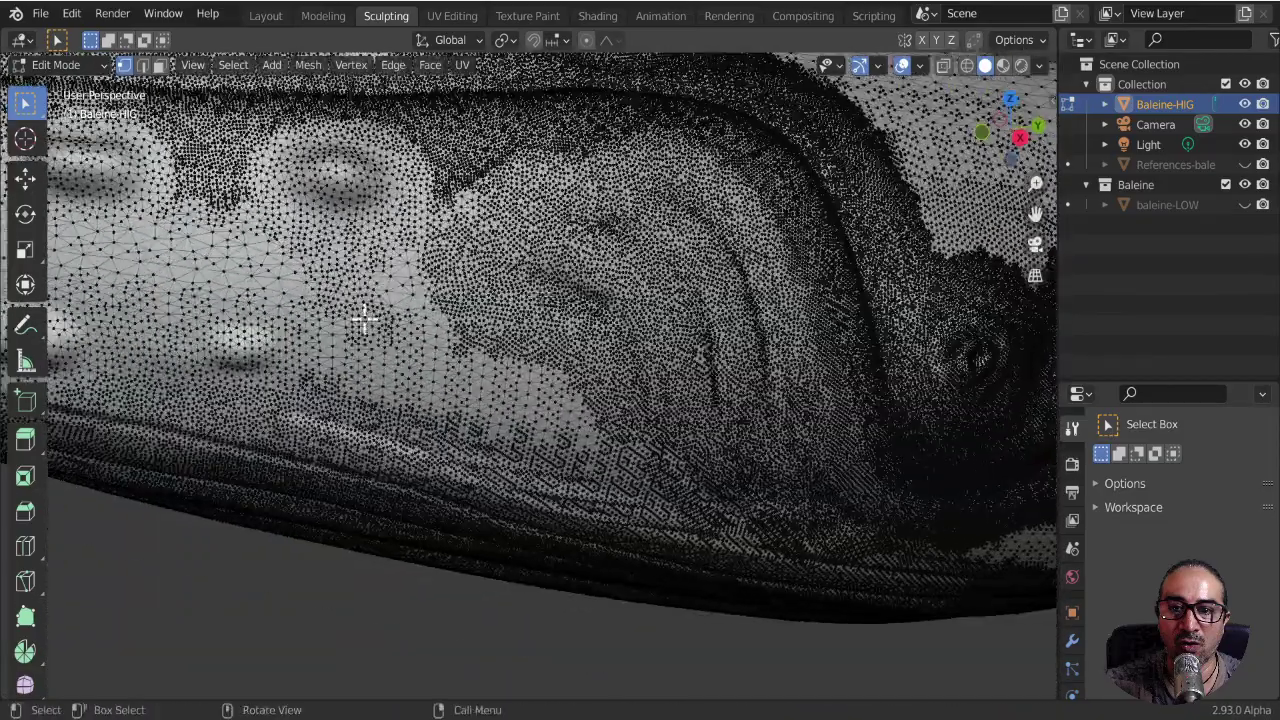
mouse_move(309, 357)
middle_mouse_down()
mouse_move(540, 477)
mouse_move(704, 422)
mouse_move(577, 357)
mouse_move(486, 443)
mouse_move(487, 398)
middle_mouse_up()
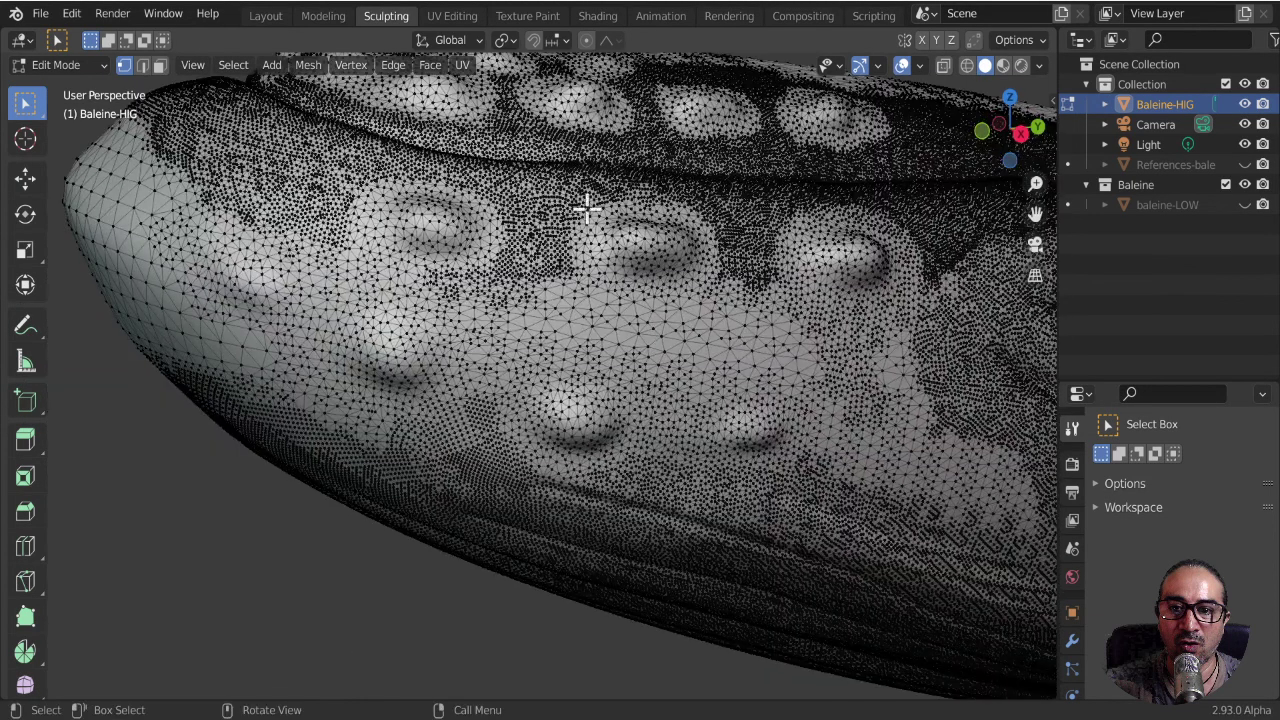
mouse_move(587, 207)
middle_mouse_down()
mouse_move(554, 343)
mouse_move(543, 294)
mouse_move(610, 275)
mouse_move(594, 272)
mouse_move(566, 478)
mouse_move(626, 343)
middle_mouse_up()
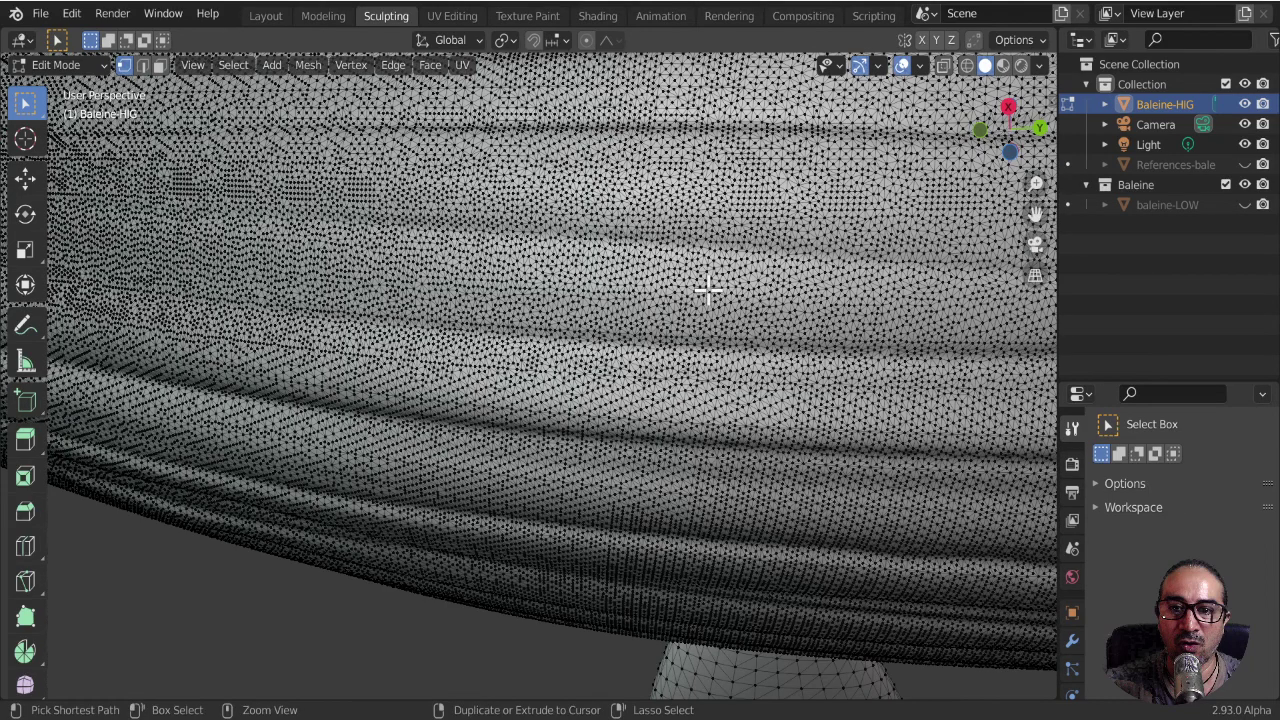
mouse_move(708, 290)
middle_mouse_down()
mouse_move(594, 389)
mouse_move(589, 414)
mouse_move(651, 357)
mouse_move(609, 377)
mouse_move(572, 355)
mouse_move(690, 425)
mouse_move(486, 349)
mouse_move(558, 423)
middle_mouse_up()
scroll(486, 349, "up", 3)
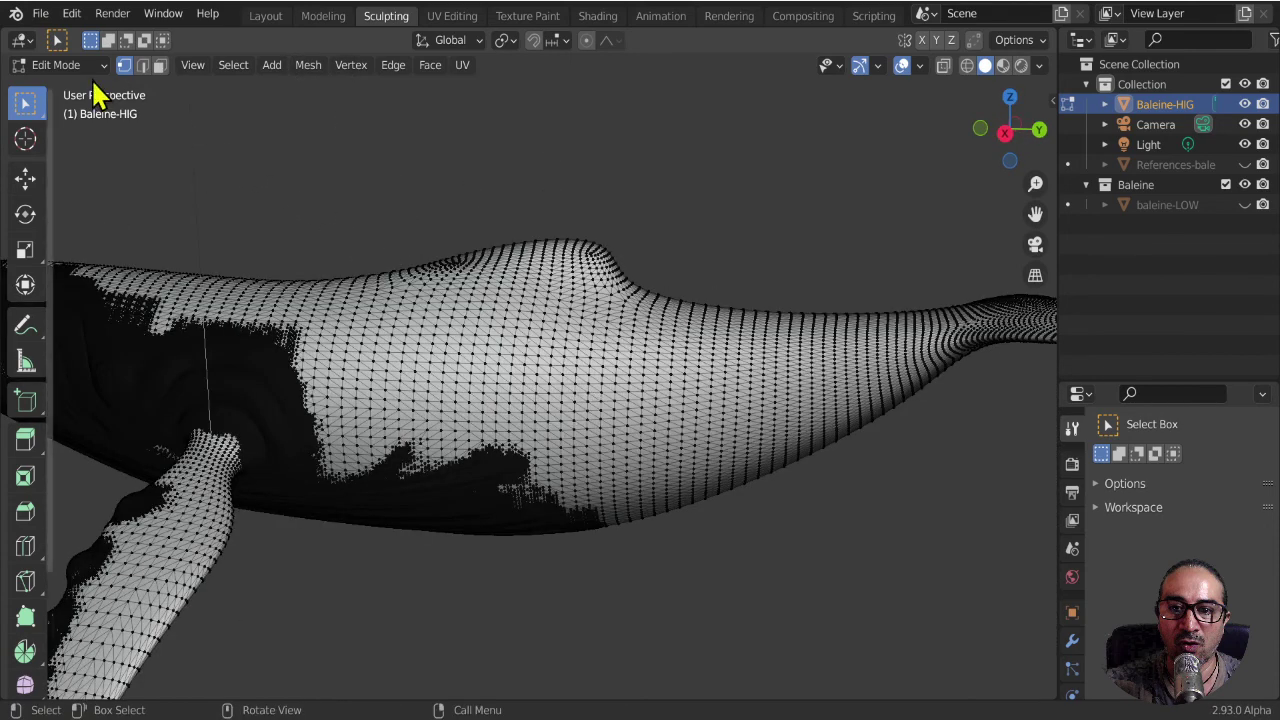
left_click(80, 65)
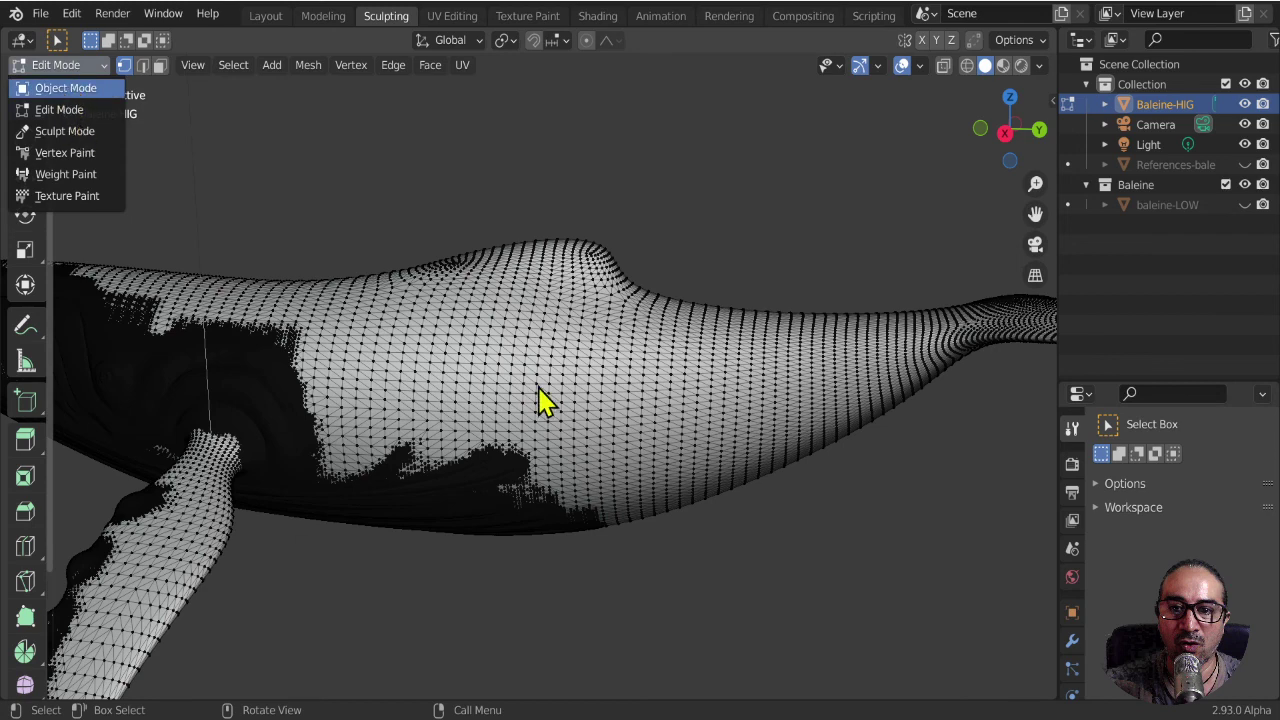
- Switch back to Object Mode and orbit to frame the whole whale body and tail from the side
key("Tab")
mouse_move(516, 447)
middle_mouse_down()
mouse_move(586, 408)
mouse_move(583, 340)
mouse_move(546, 428)
mouse_move(622, 383)
middle_mouse_up()
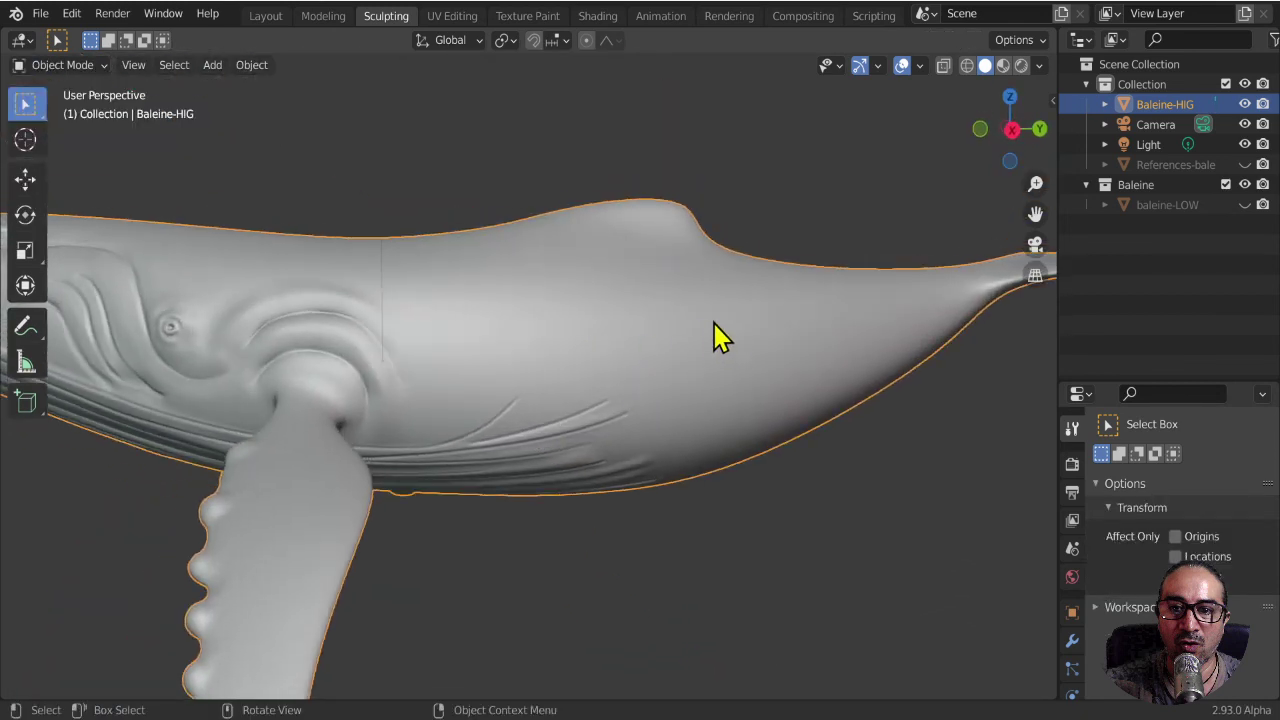
scroll(560, 395, "down", 2)
mouse_move(523, 391)
middle_mouse_down()
mouse_move(474, 417)
mouse_move(490, 465)
mouse_move(706, 406)
mouse_move(463, 429)
mouse_move(473, 419)
mouse_move(697, 418)
middle_mouse_up()
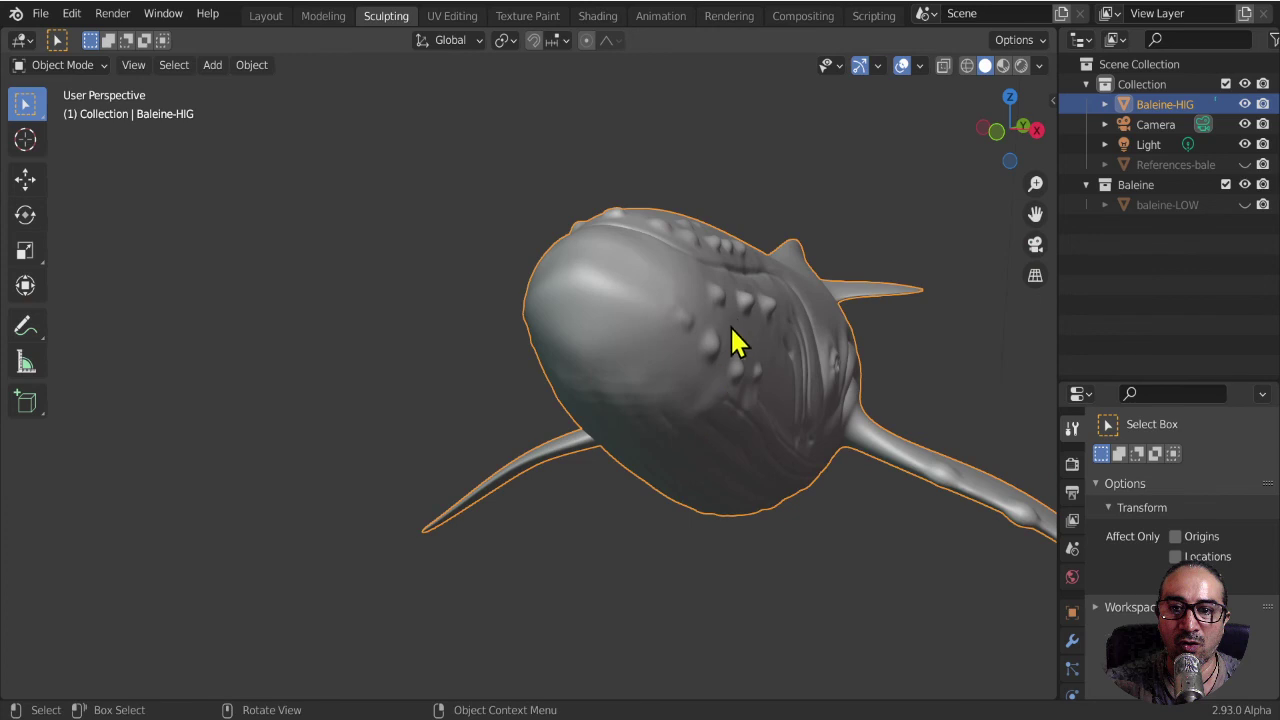
mouse_move(733, 340)
middle_mouse_down()
mouse_move(743, 343)
mouse_move(683, 400)
mouse_move(609, 423)
mouse_move(588, 445)
mouse_move(580, 346)
mouse_move(566, 437)
middle_mouse_up()
scroll(566, 437, "up", 2)
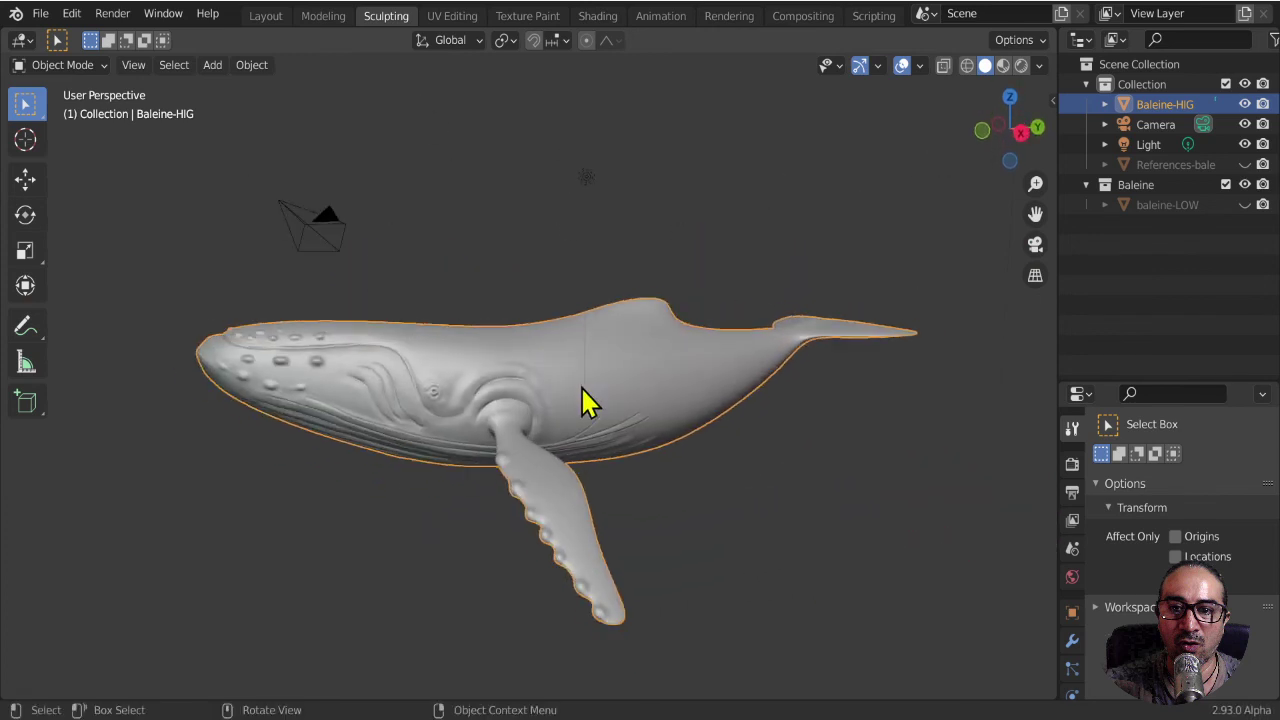